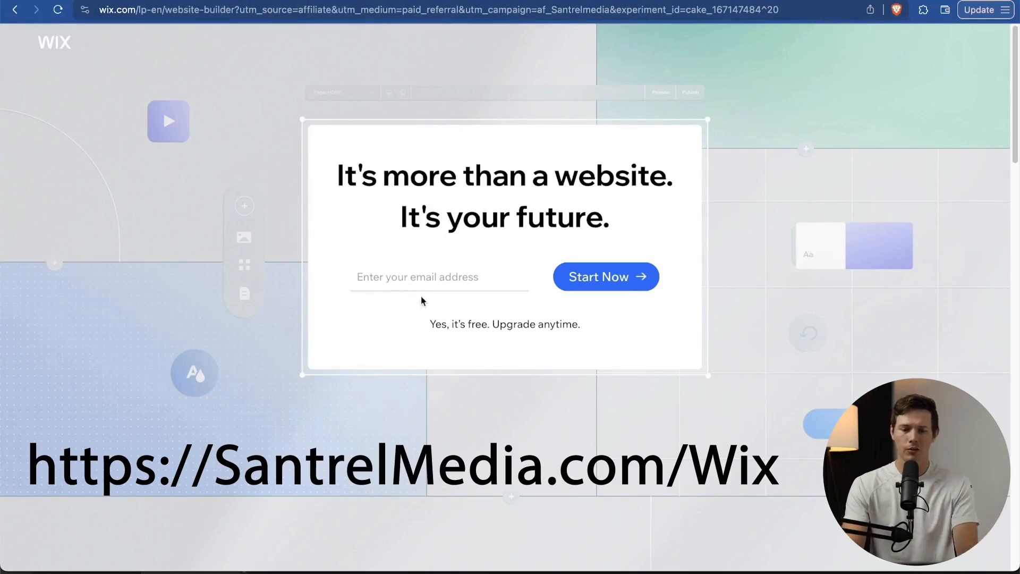
Enter the sign-up email address on the Wix landing page and start account creation.
left_click(414, 276)
type("tut")
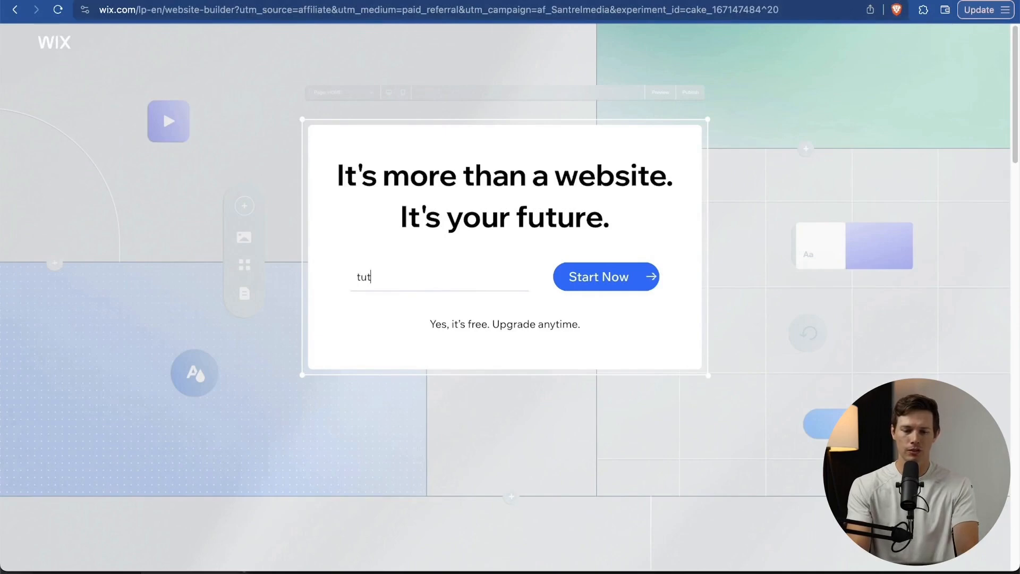
type("orial04@")
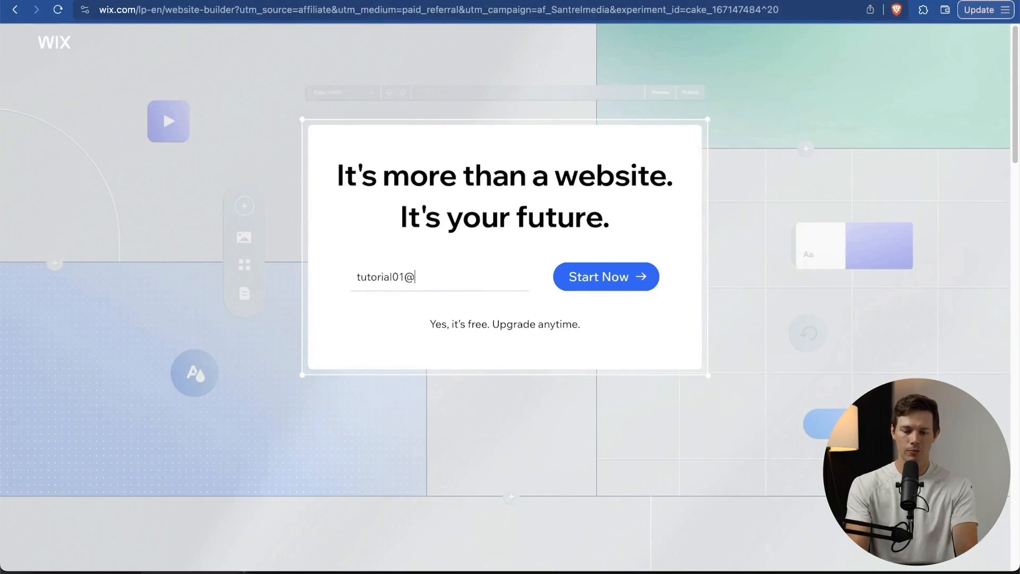
left_click(626, 278)
left_click(258, 180)
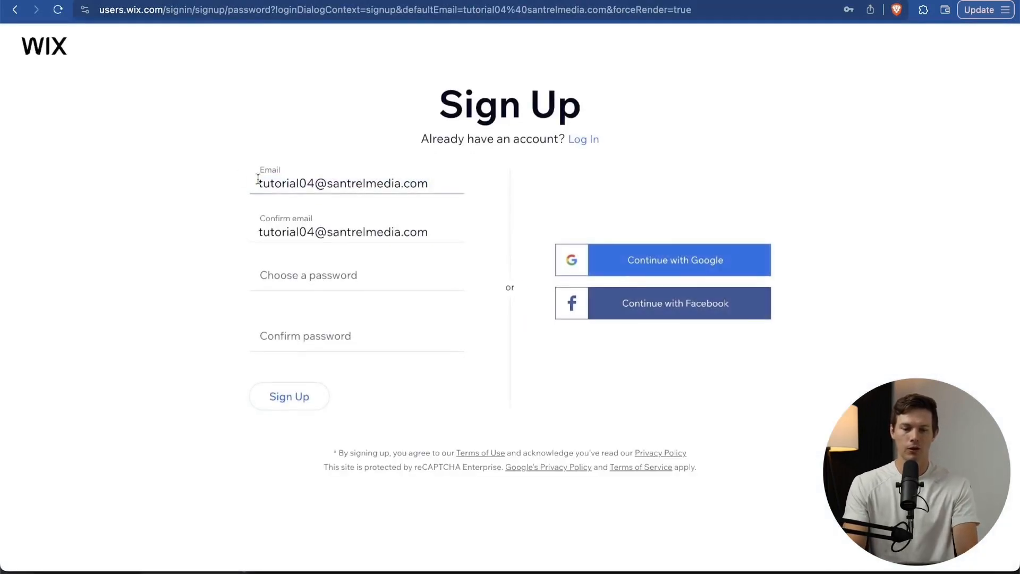
Paste and confirm the new account password, then submit the sign-up form.
left_click(289, 278)
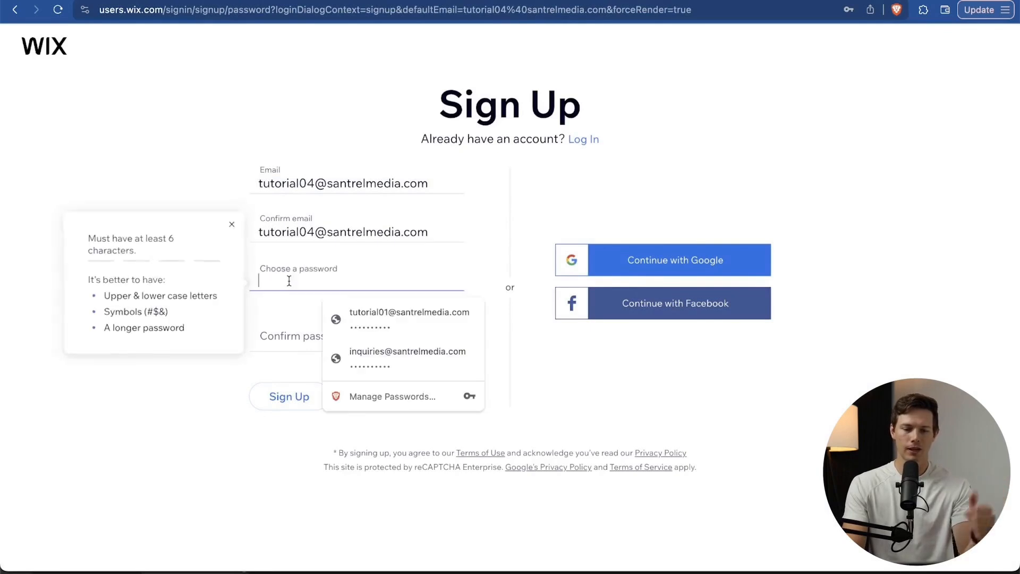
key("super+v")
left_click(282, 325)
key("super+v")
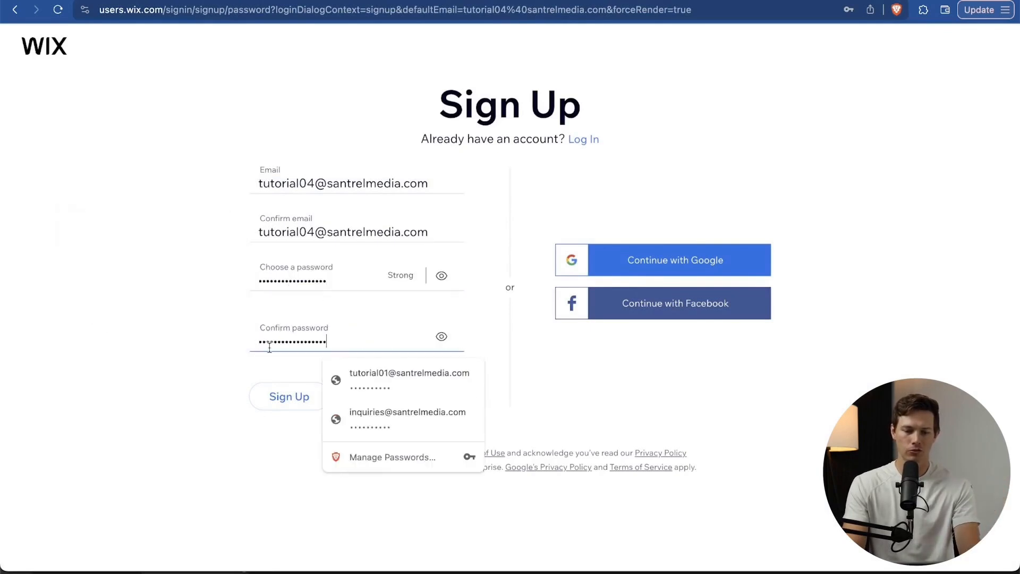
left_click(253, 445)
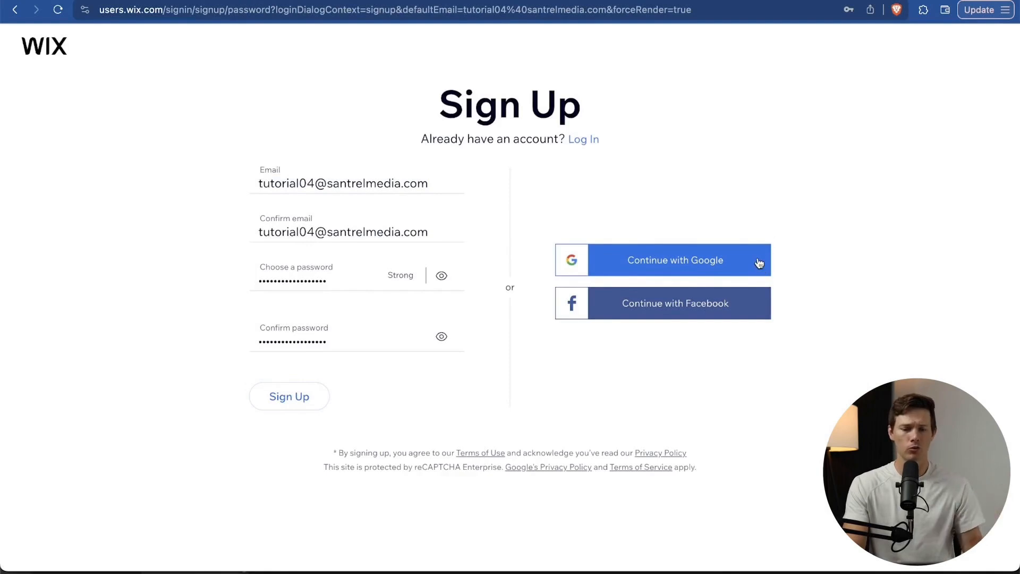
left_click(302, 393)
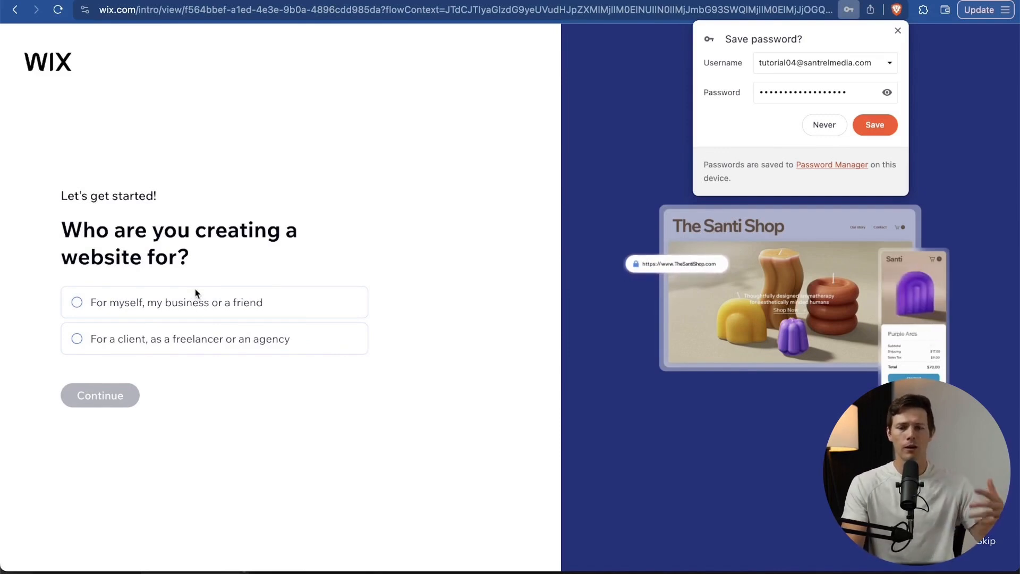
Save the browser password, answer 'For myself', stay with regular Wix and skip the AI chat.
left_click(886, 126)
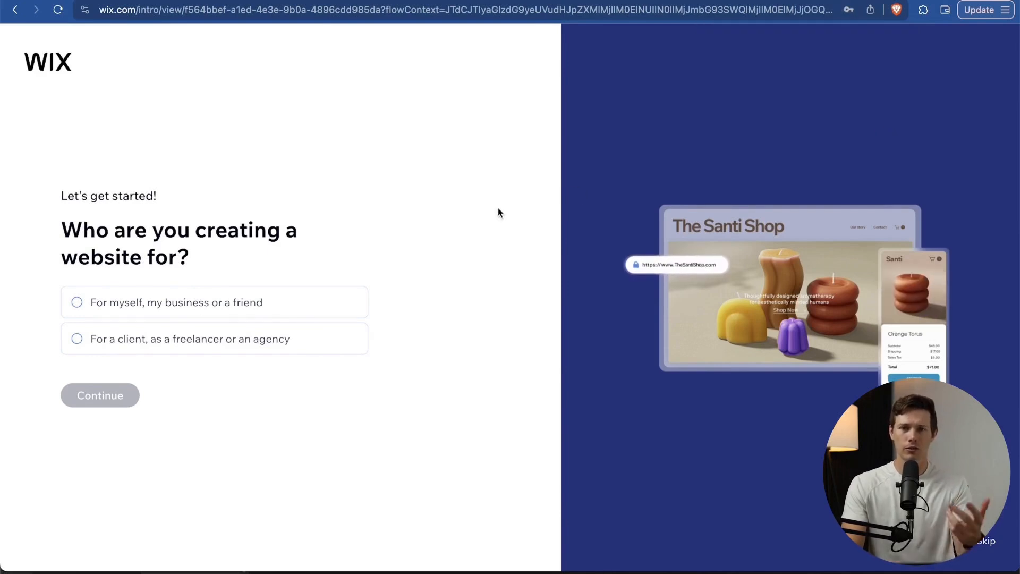
left_click(120, 300)
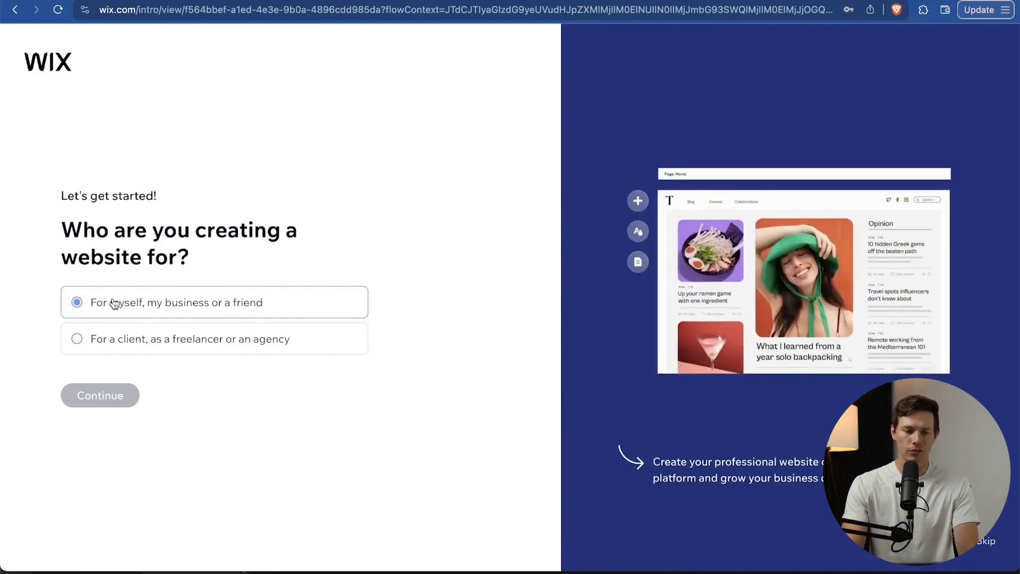
left_click(101, 398)
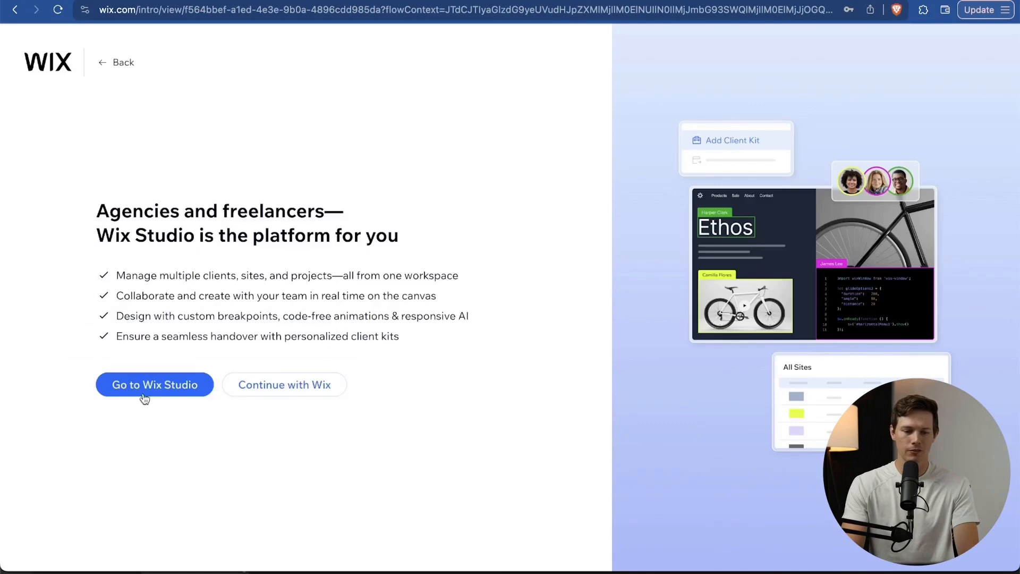
left_click(301, 397)
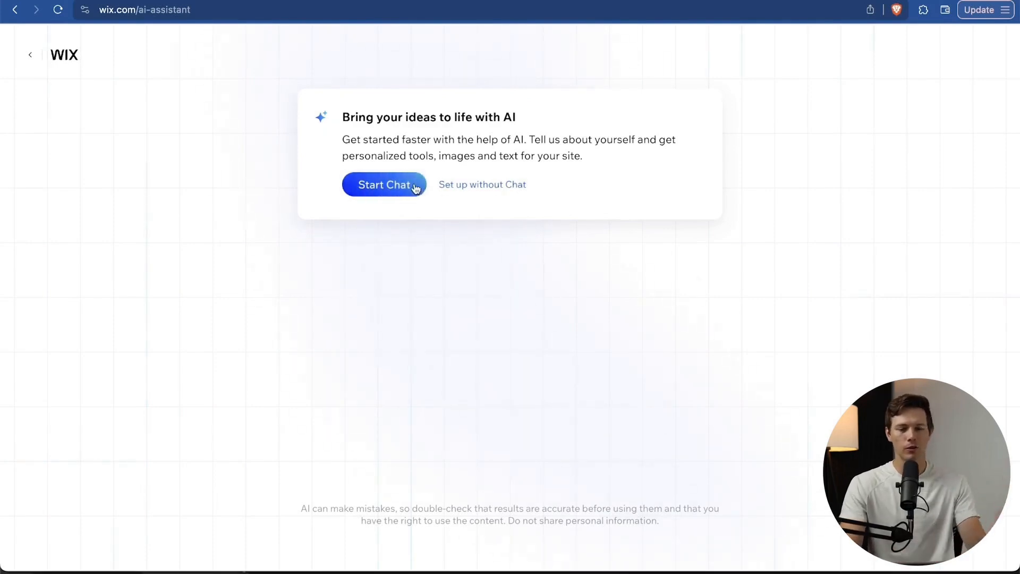
left_click(495, 189)
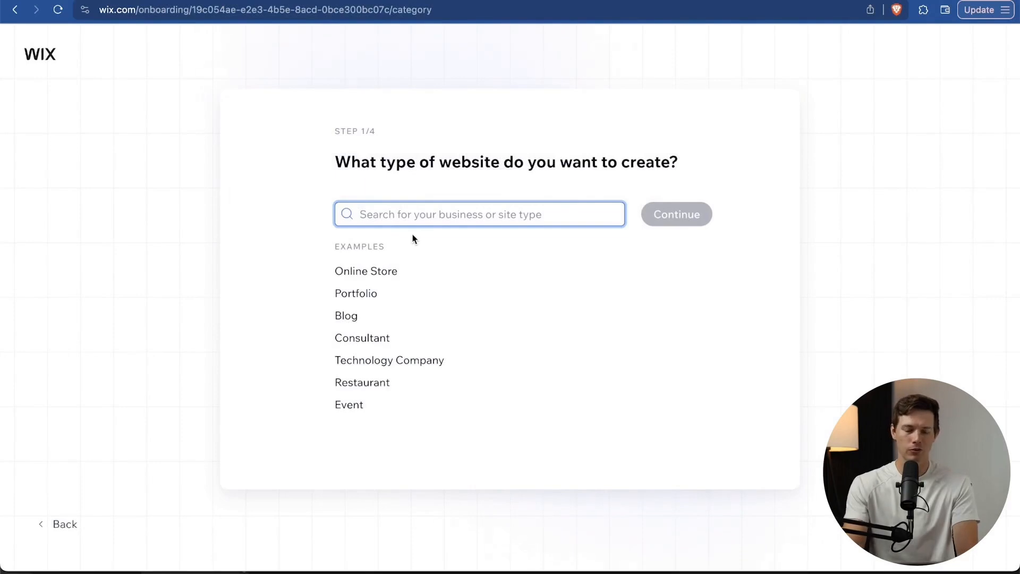
Search 'surf shop' and choose Surf Shop as the site type.
type("surf shop")
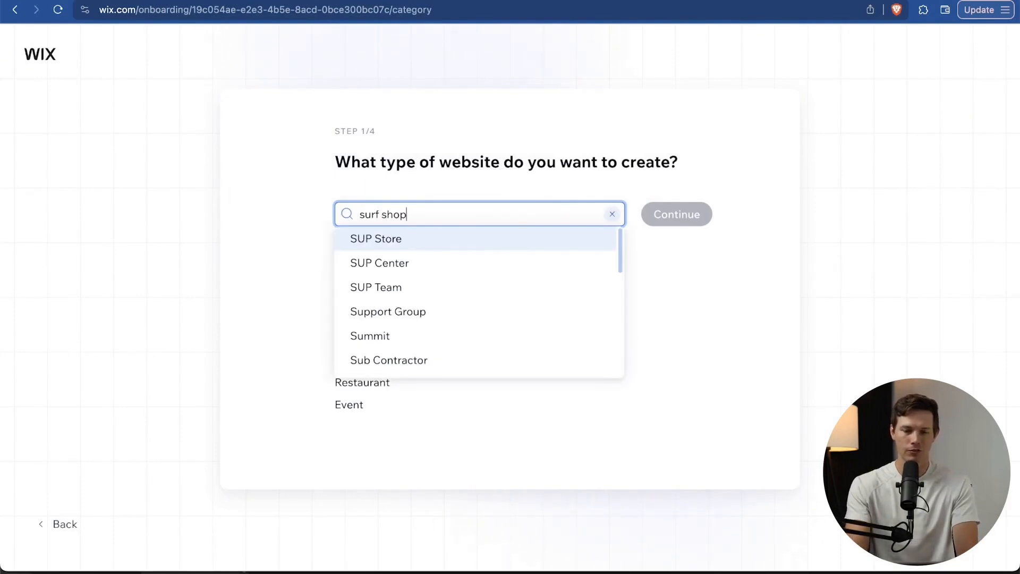
left_click(453, 241)
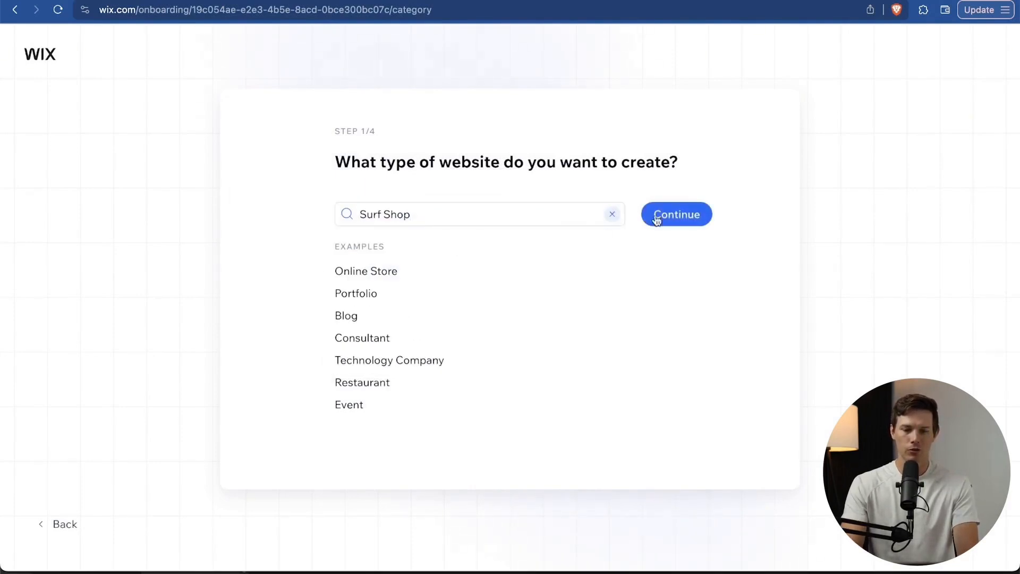
left_click(694, 219)
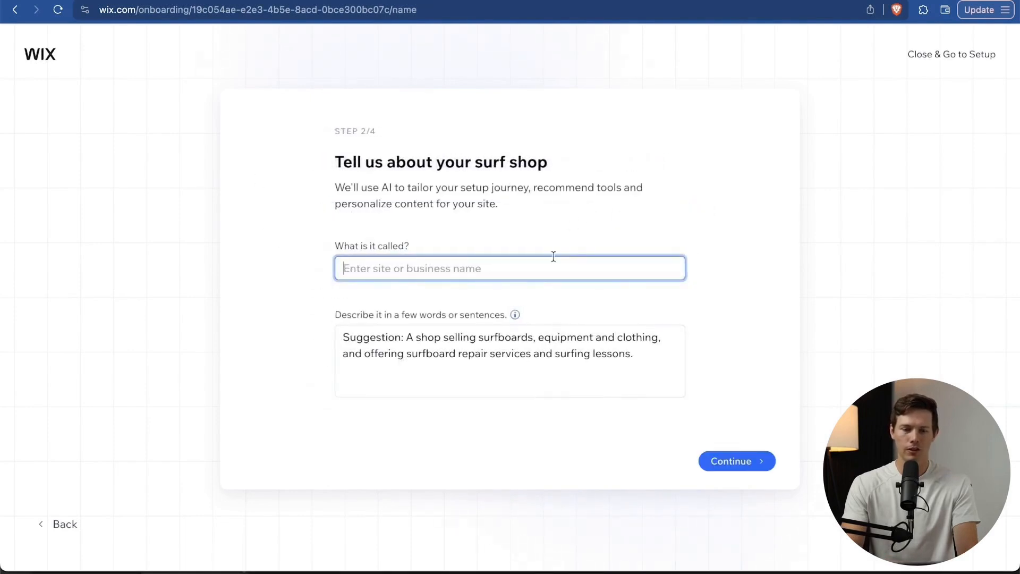
Name the site 'Santrel Surf Shop' and paste a custom description over the suggestion.
type("Santrel ")
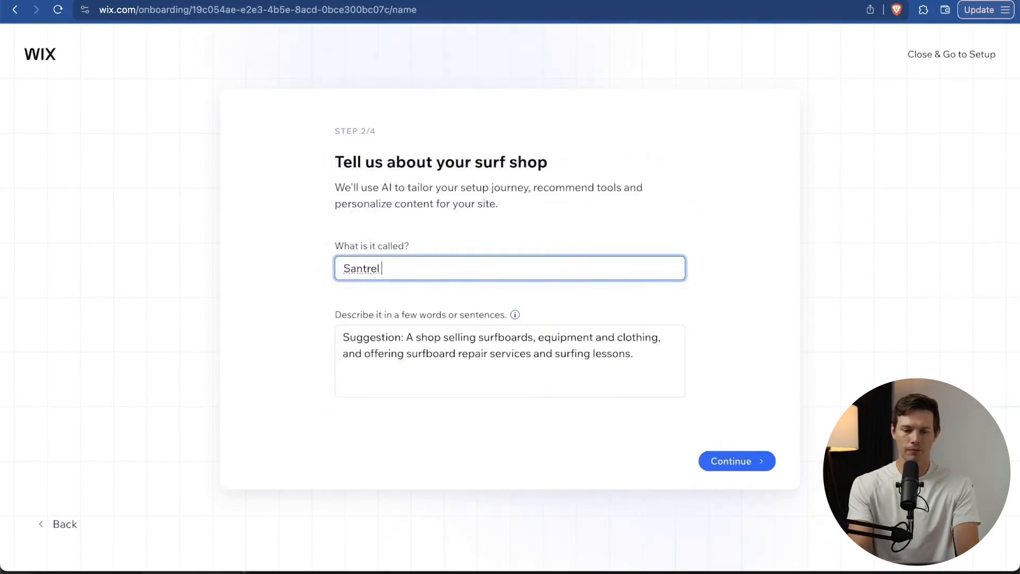
type("Surf Shop")
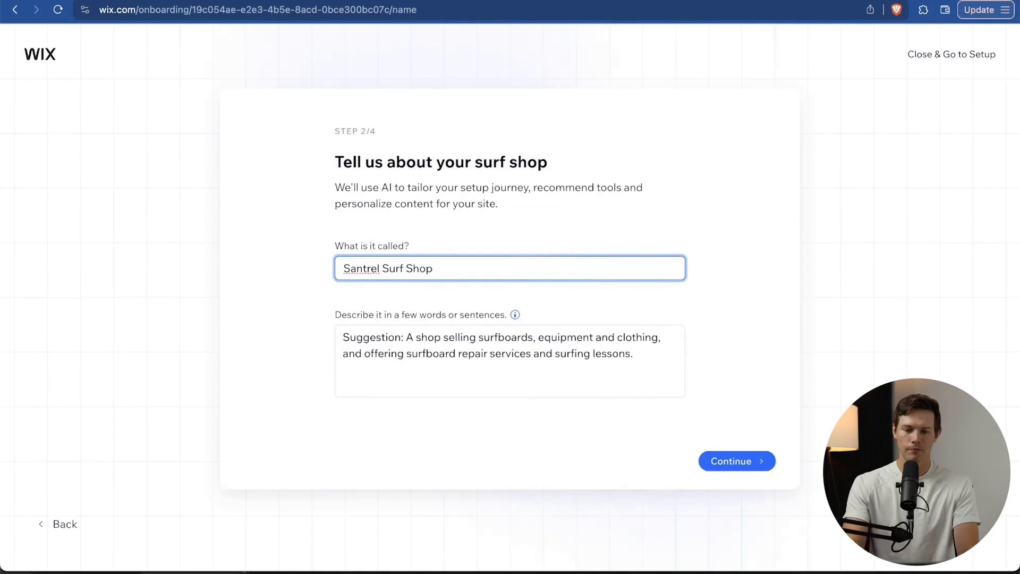
left_click(526, 379)
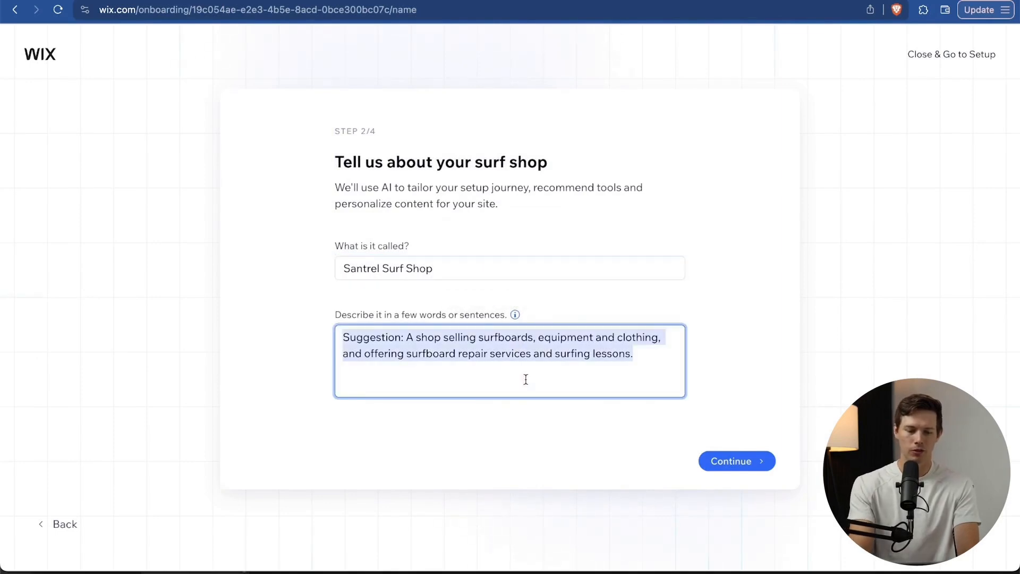
type("We sell the finest surfboards in Belmar, NJ with professional staff ready to help. We also offer rentals and lessons. This is a surfboard, surfboard accessory, and general ocean sporting shop.")
left_click(737, 460)
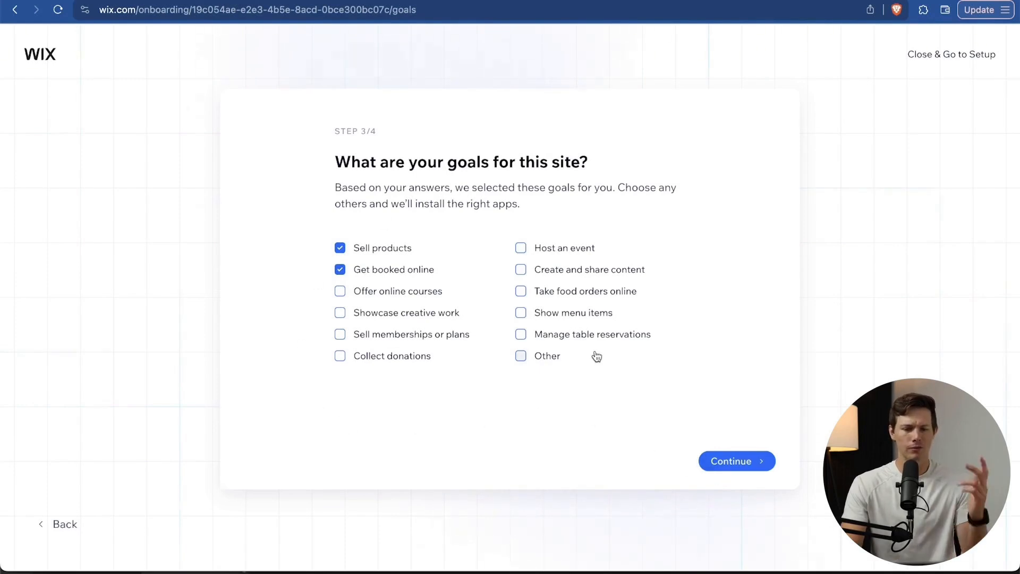
Accept the site goals, enable 'Accept payments in person', and finish onboarding.
left_click(747, 462)
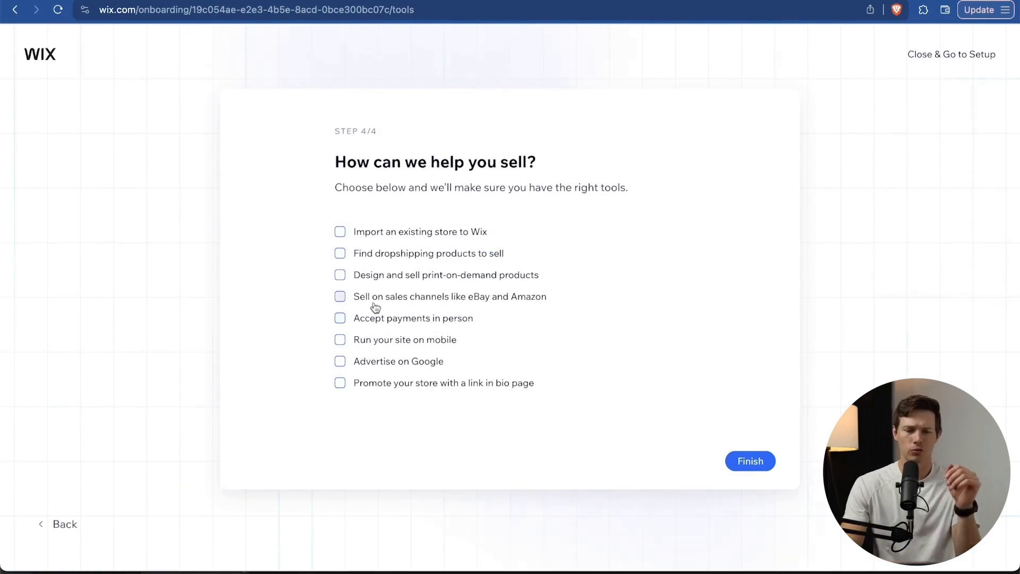
left_click(340, 318)
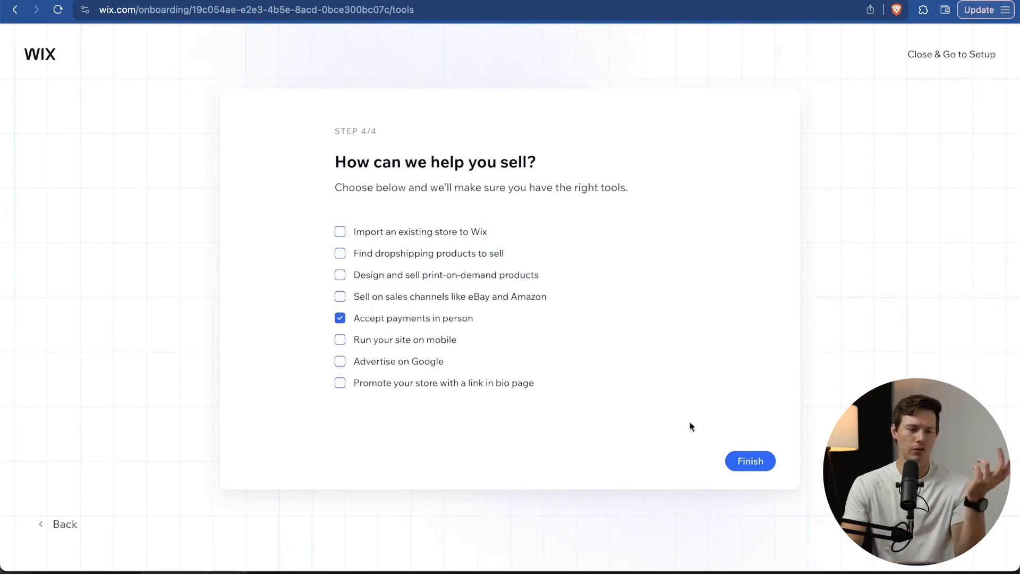
left_click(757, 463)
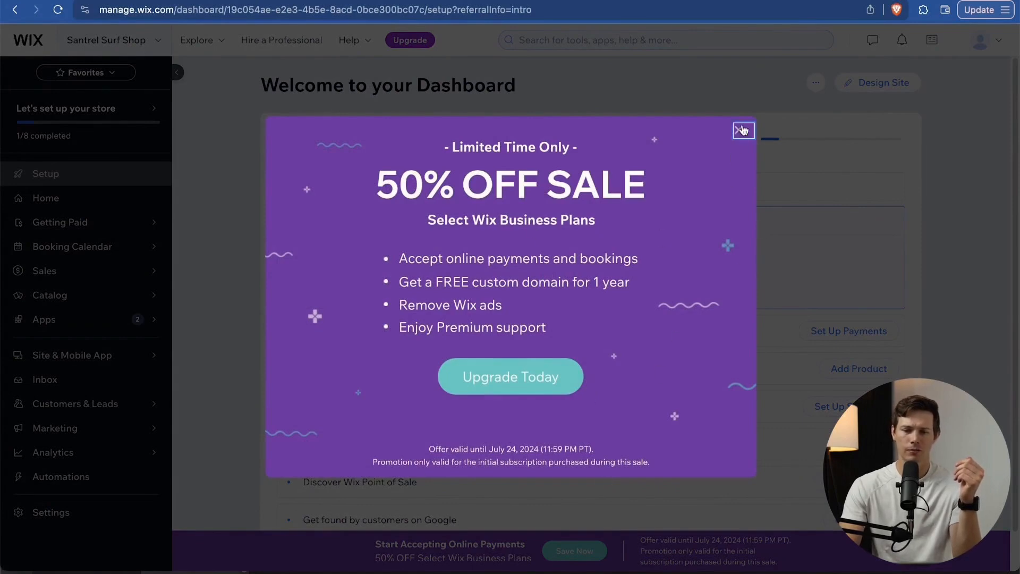
Dismiss the 50% off popup and compare the Business Elite, Business, Core and Light Premium plans.
left_click(739, 130)
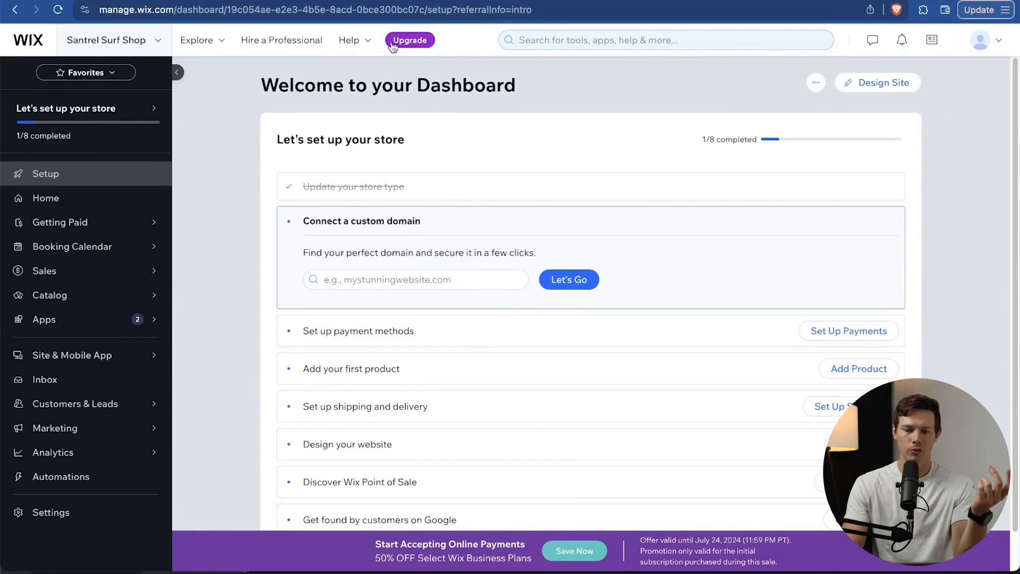
left_click(408, 43)
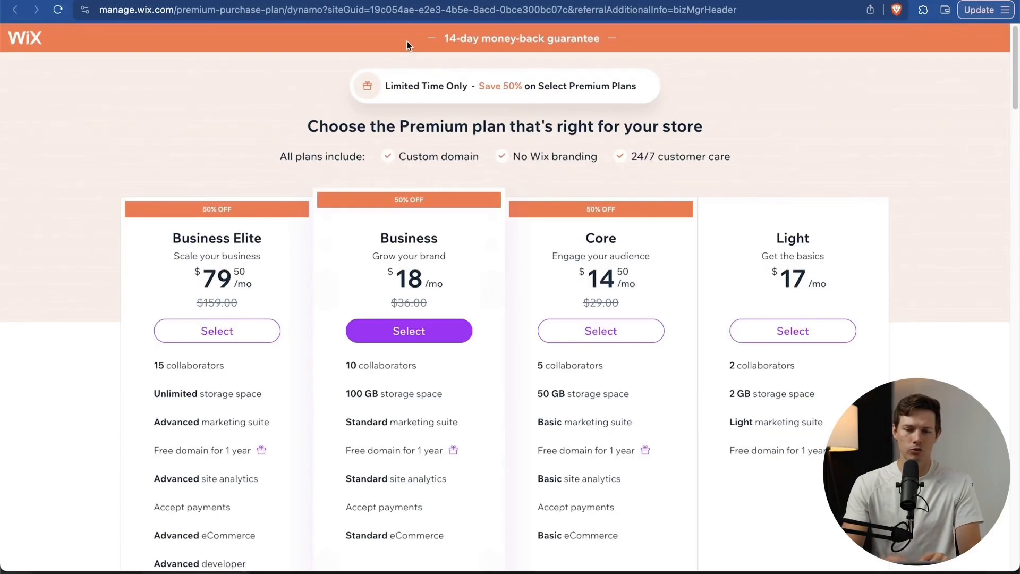
scroll(233, 343, "down", 5)
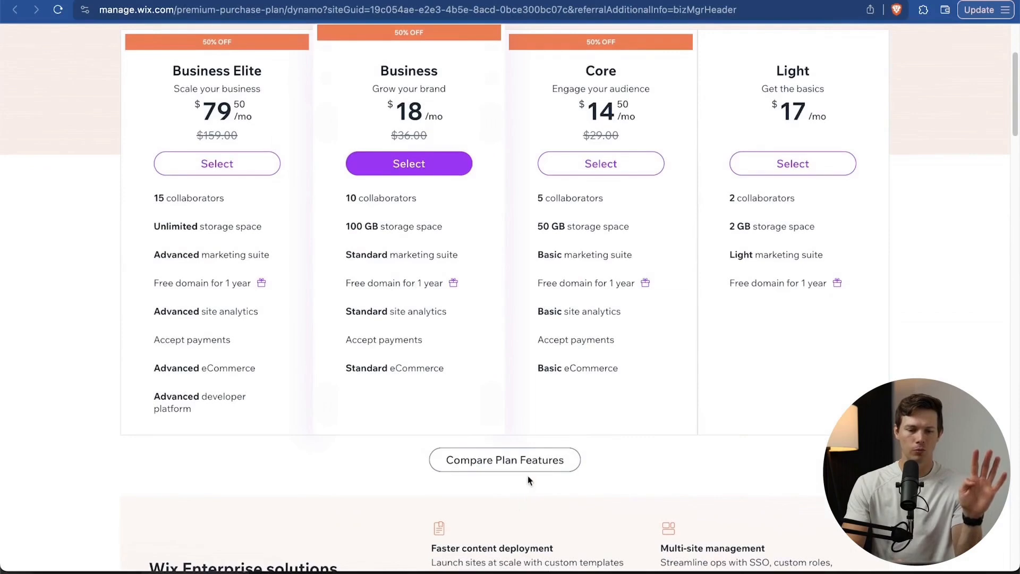
scroll(315, 429, "up", 3)
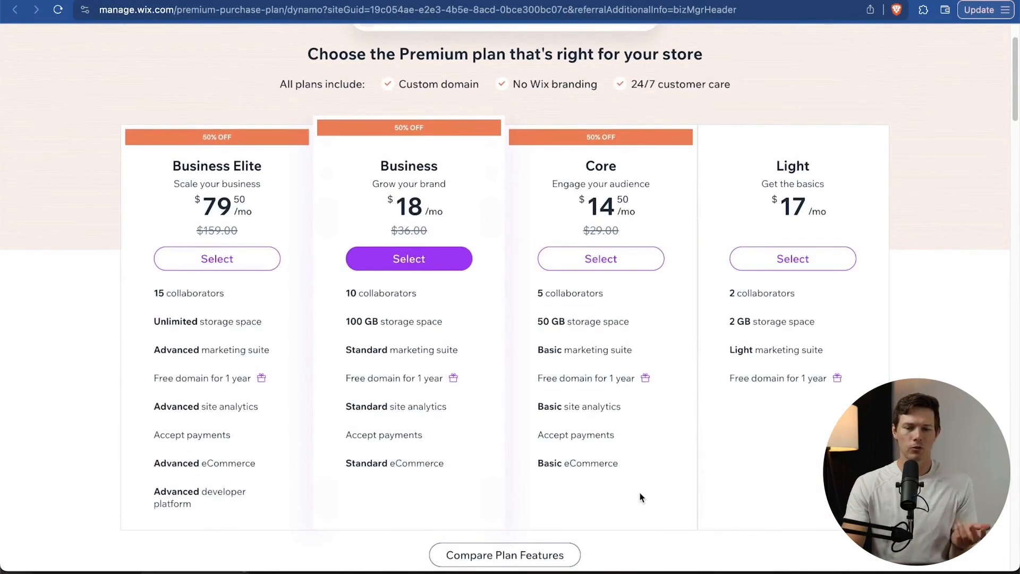
scroll(696, 433, "up", 2)
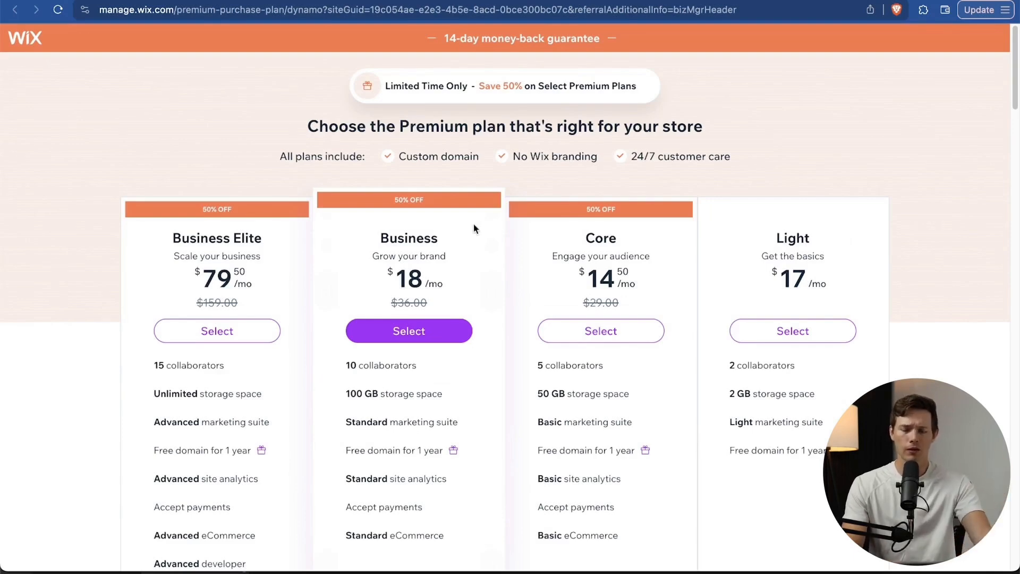
scroll(520, 468, "down", 1)
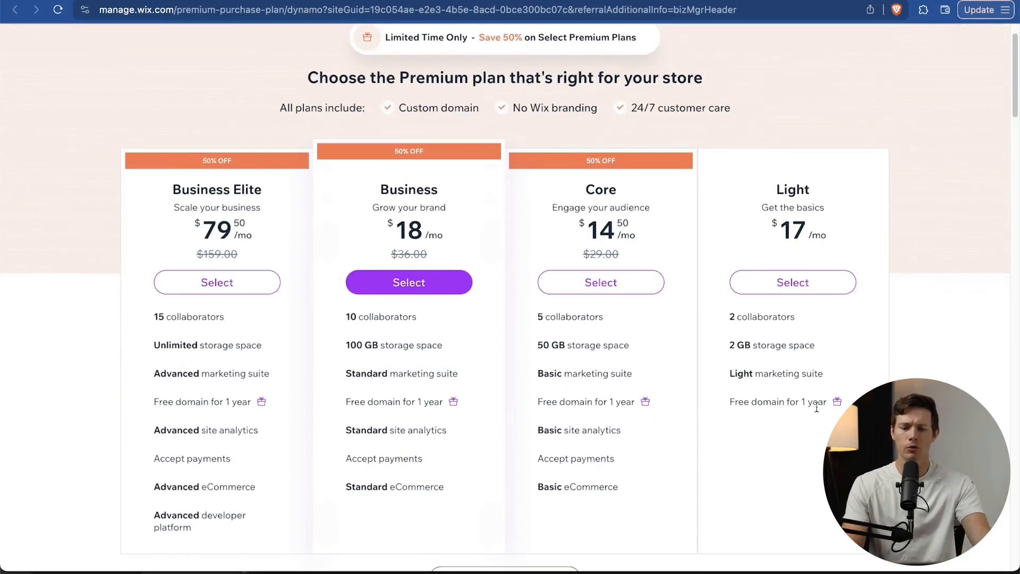
scroll(783, 423, "up", 1)
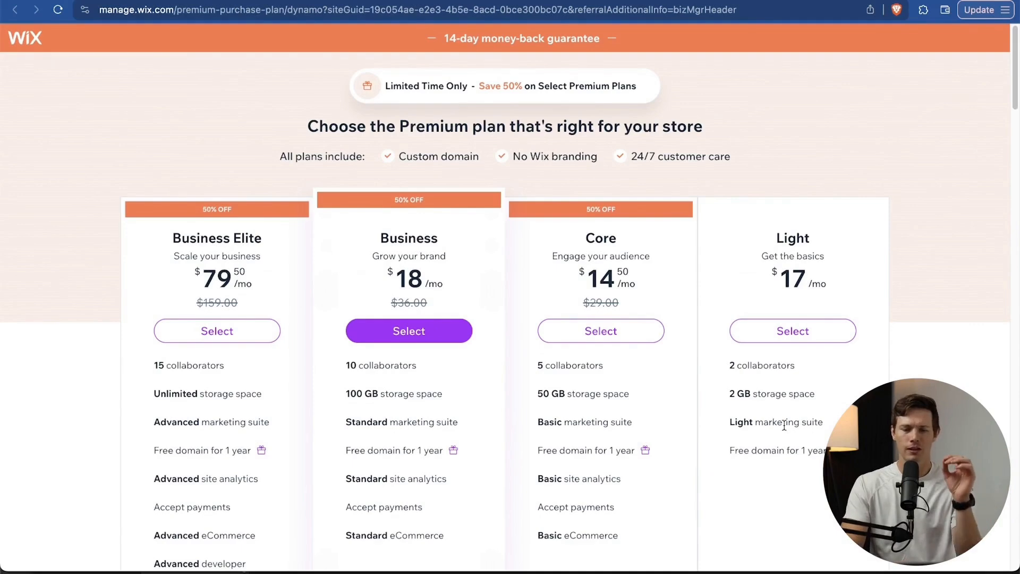
scroll(851, 366, "down", 3)
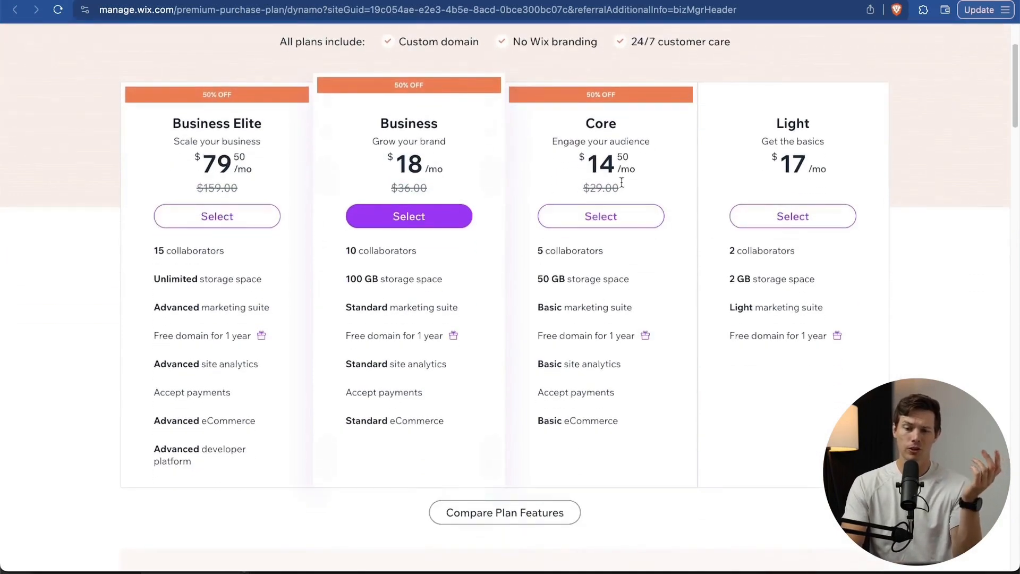
Buy the Core plan with yearly billing, entering card details at checkout.
left_click(629, 228)
scroll(816, 263, "down", 1)
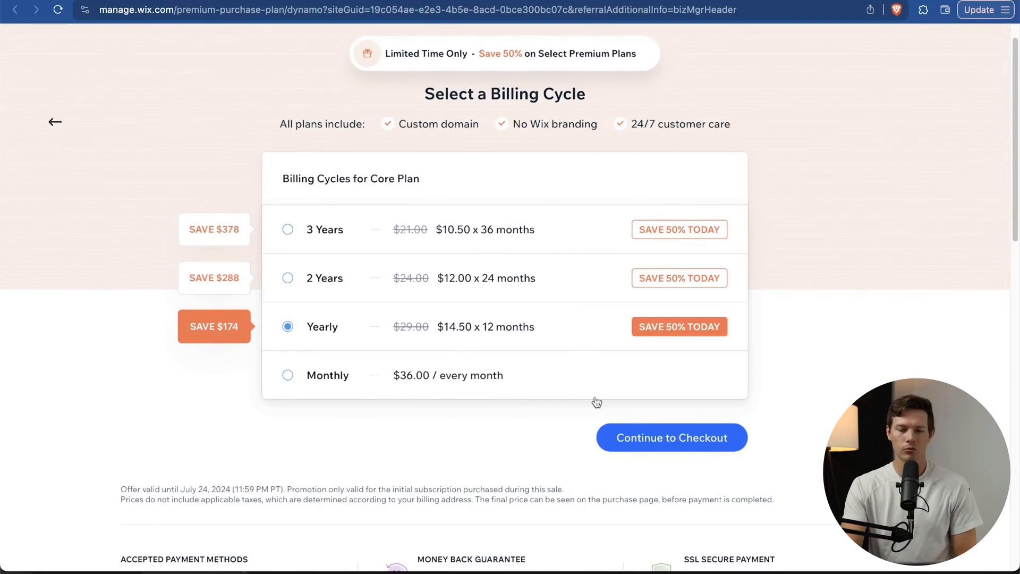
left_click(694, 443)
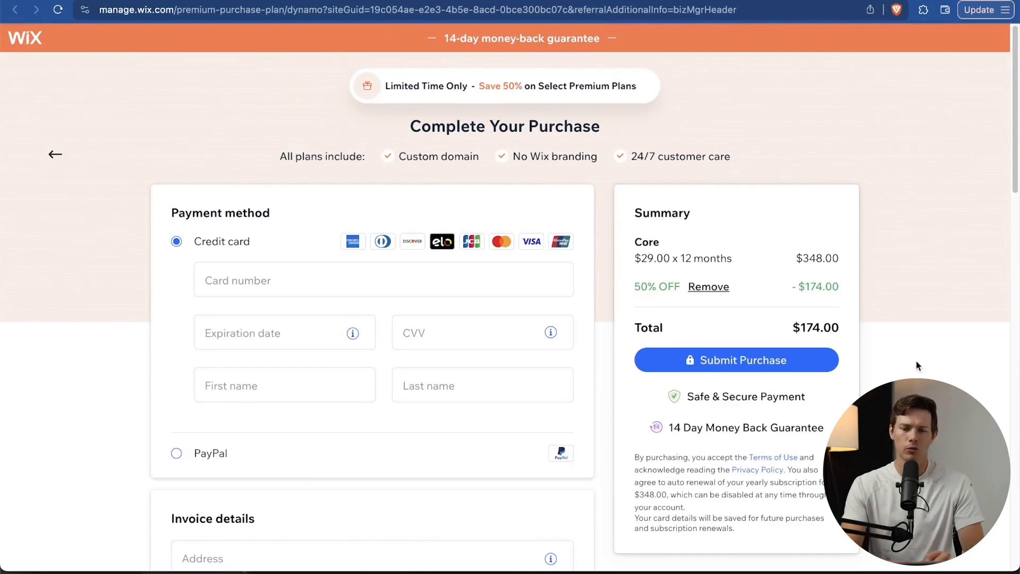
scroll(916, 363, "down", 3)
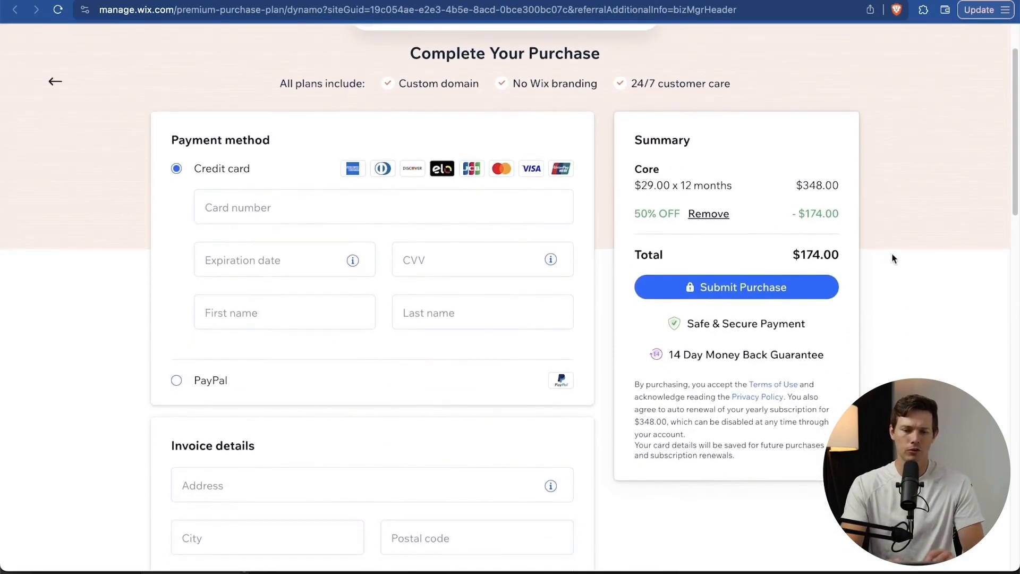
left_click(421, 220)
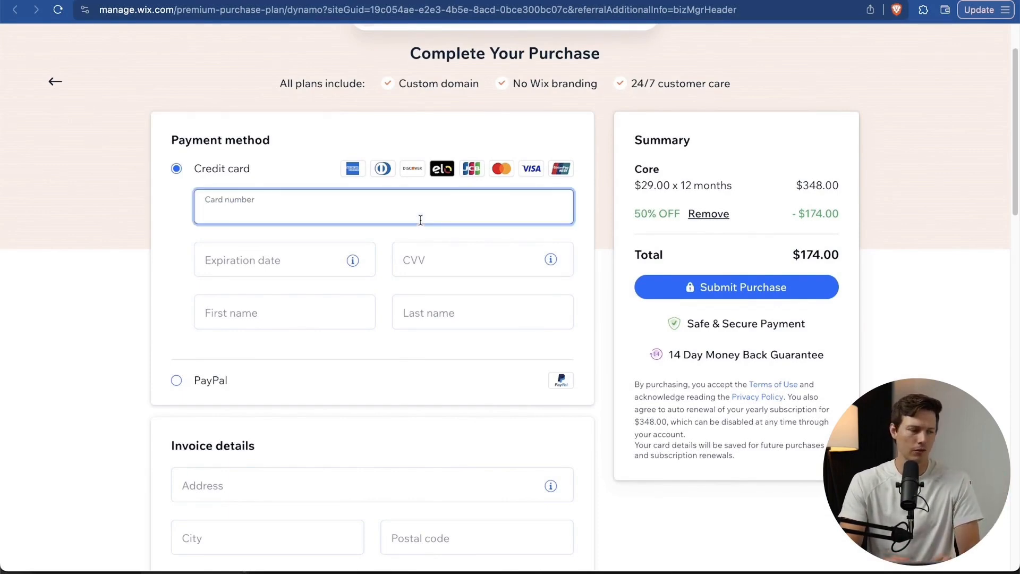
scroll(421, 220, "down", 6)
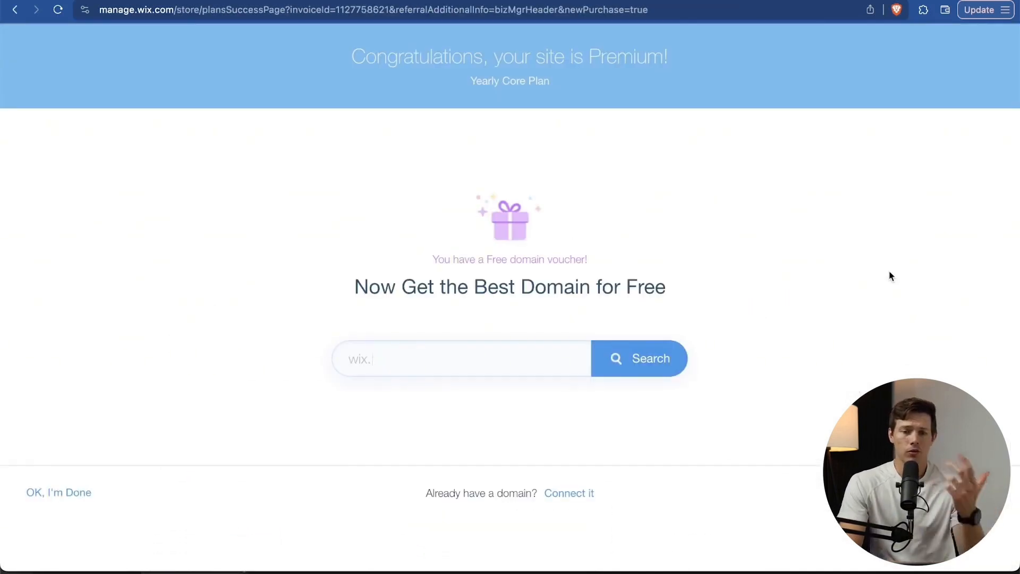
Search santrelsurfshop.com, shorten it to santrelsurf.com, and claim that available domain.
left_click(453, 356)
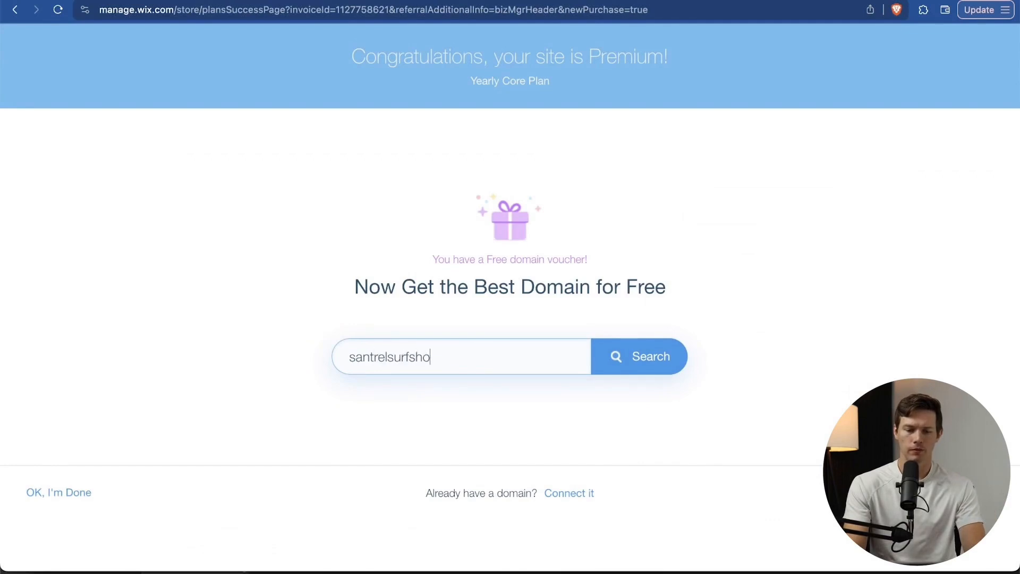
left_click(643, 352)
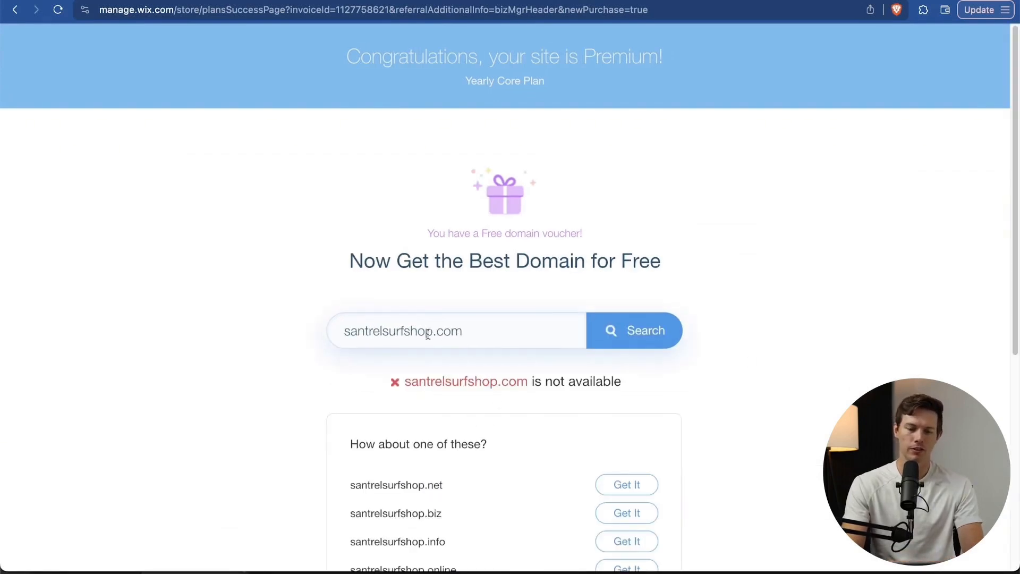
left_click_drag(404, 331, 427, 331)
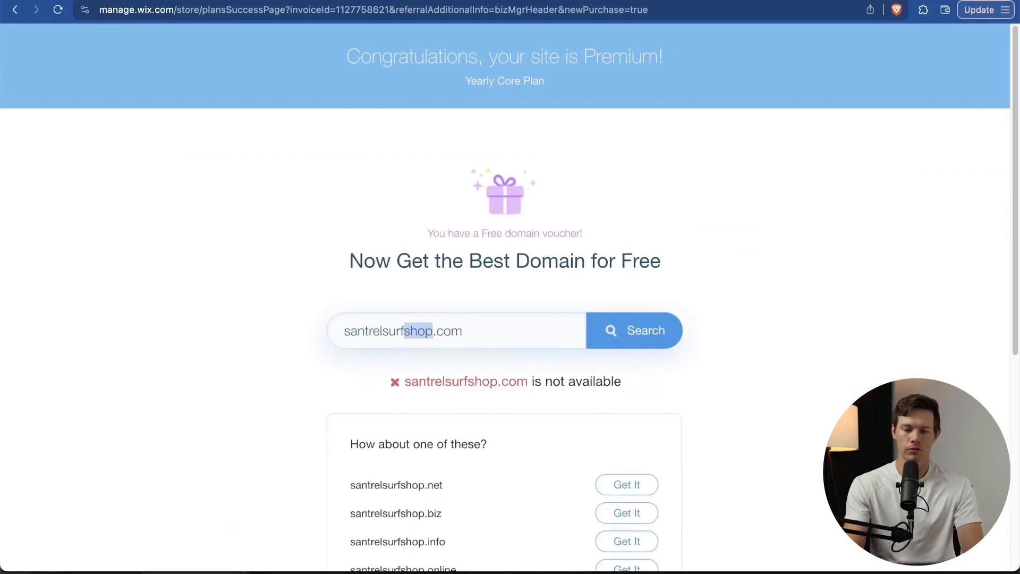
key("BackSpace")
left_click(660, 356)
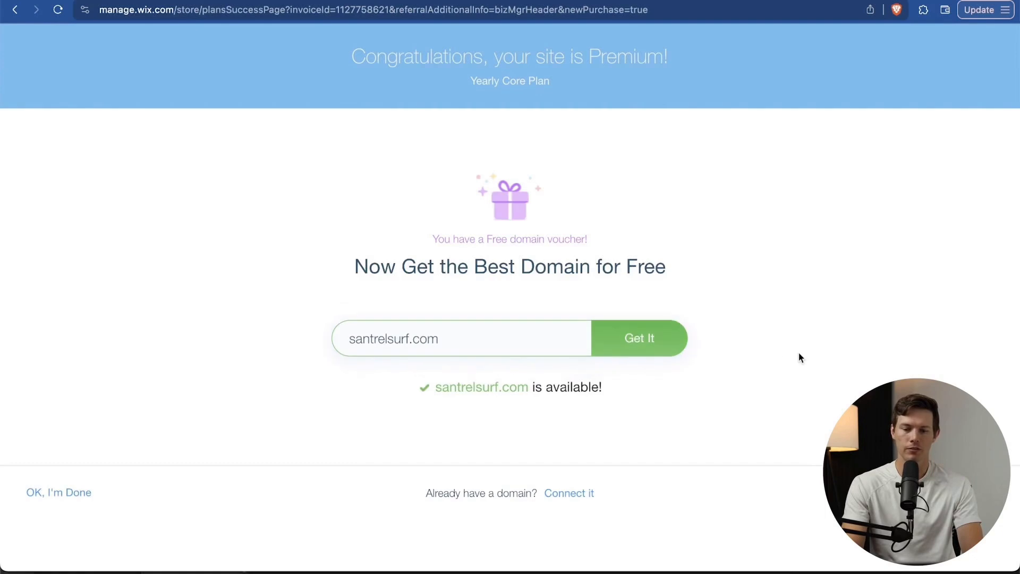
left_click(655, 349)
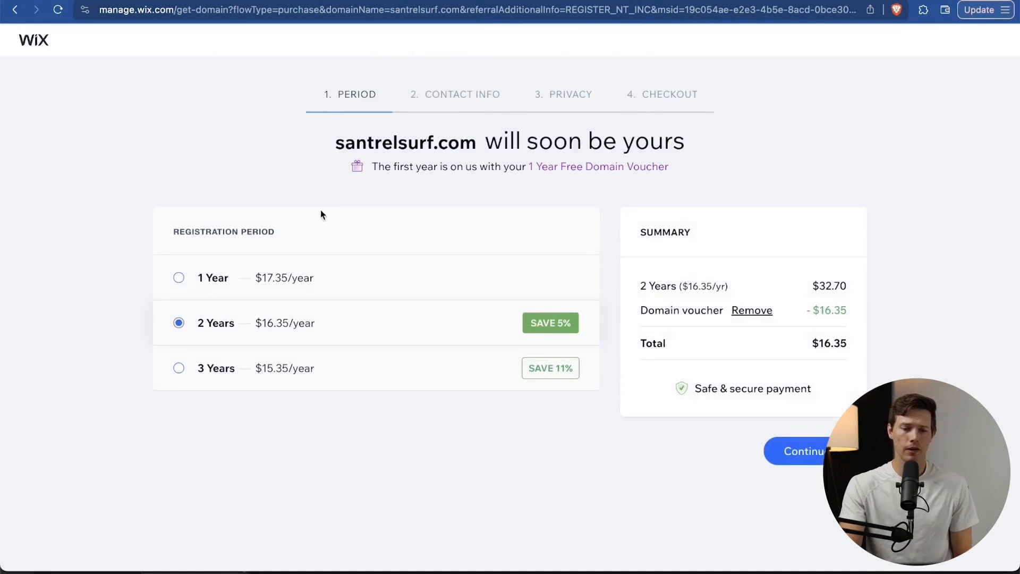
Register santrelsurf.com for 1 year with private registration, then reload the dashboard.
left_click(224, 287)
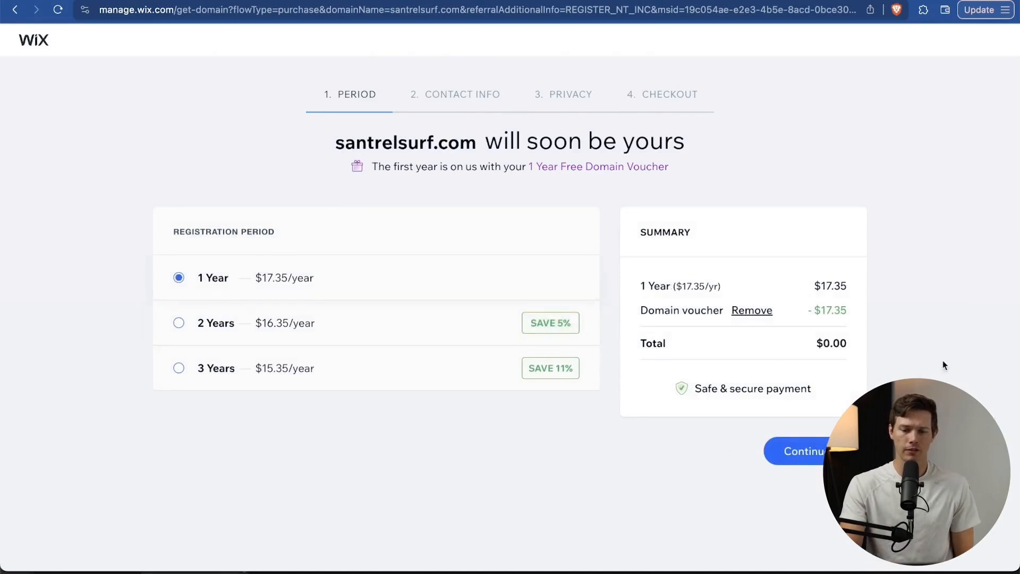
left_click(810, 464)
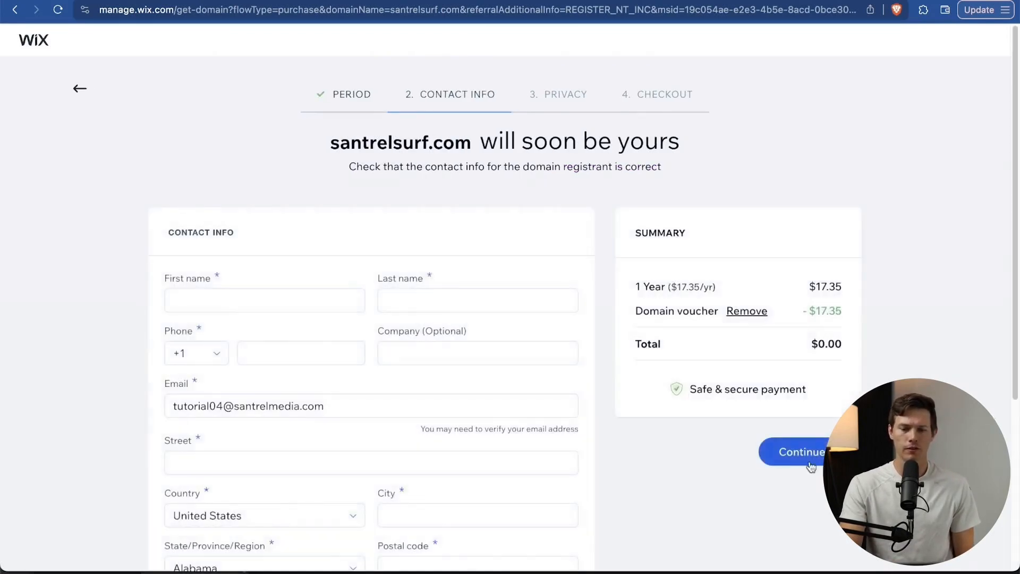
scroll(563, 424, "down", 3)
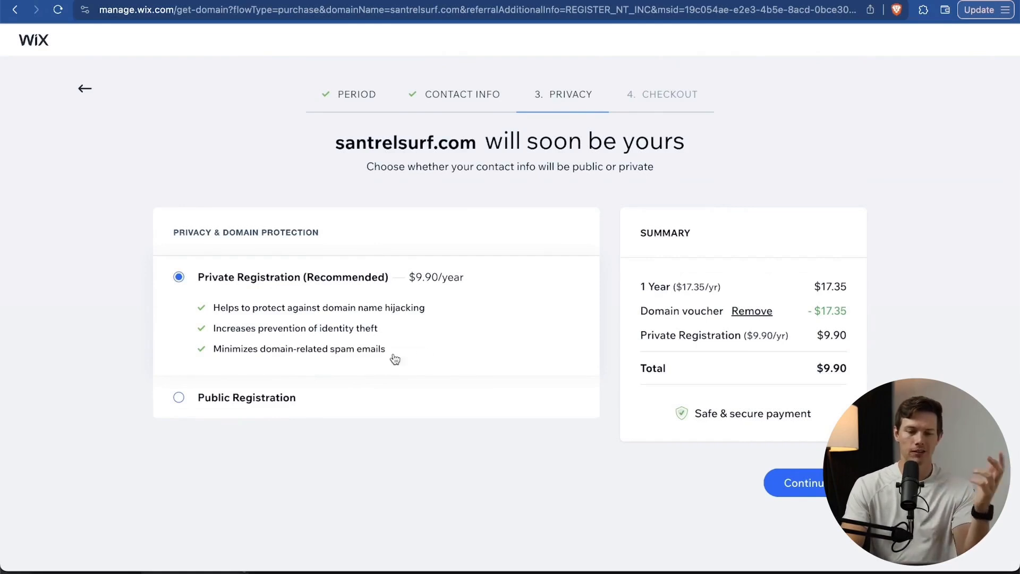
left_click(805, 482)
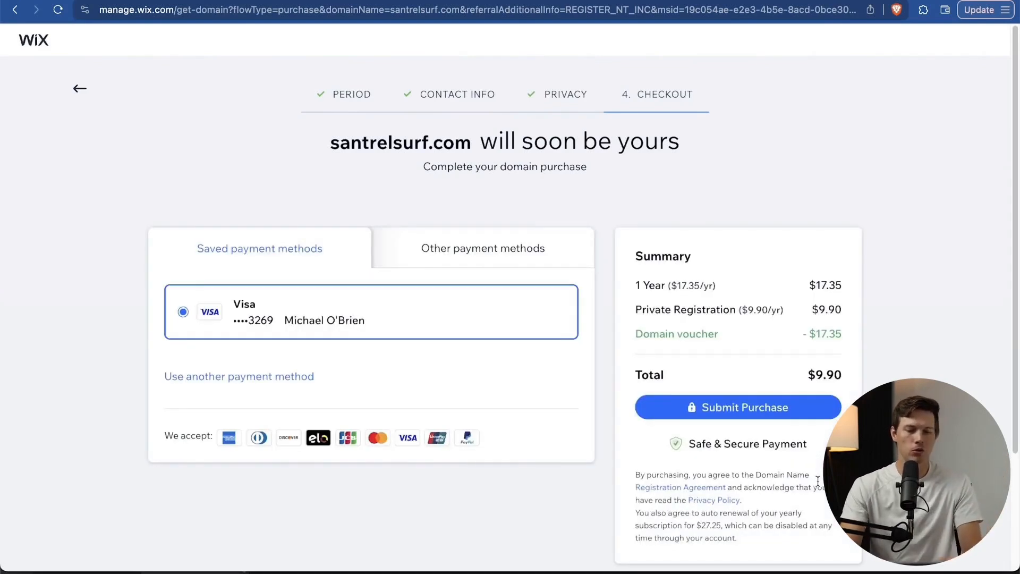
left_click(768, 407)
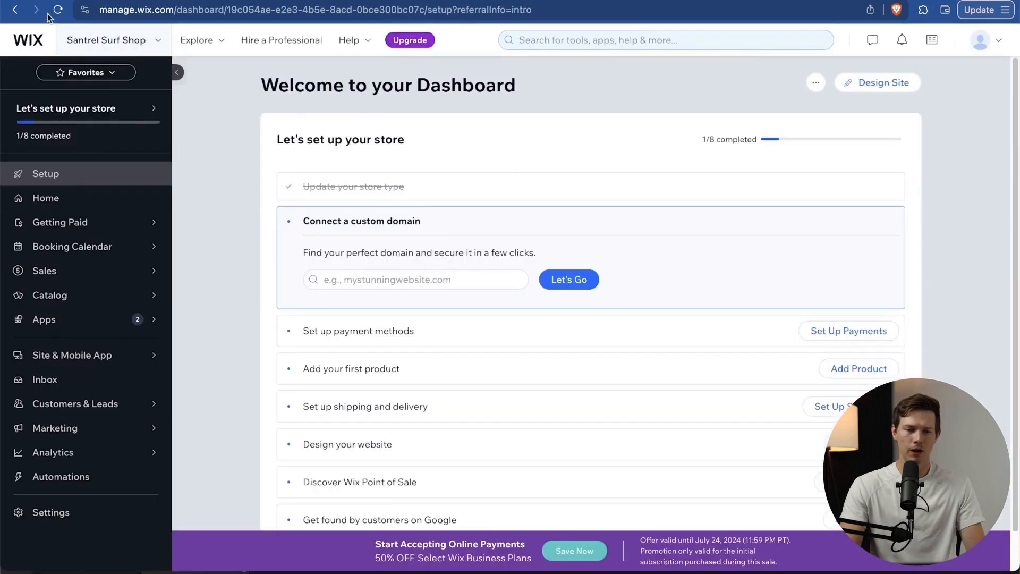
left_click(58, 10)
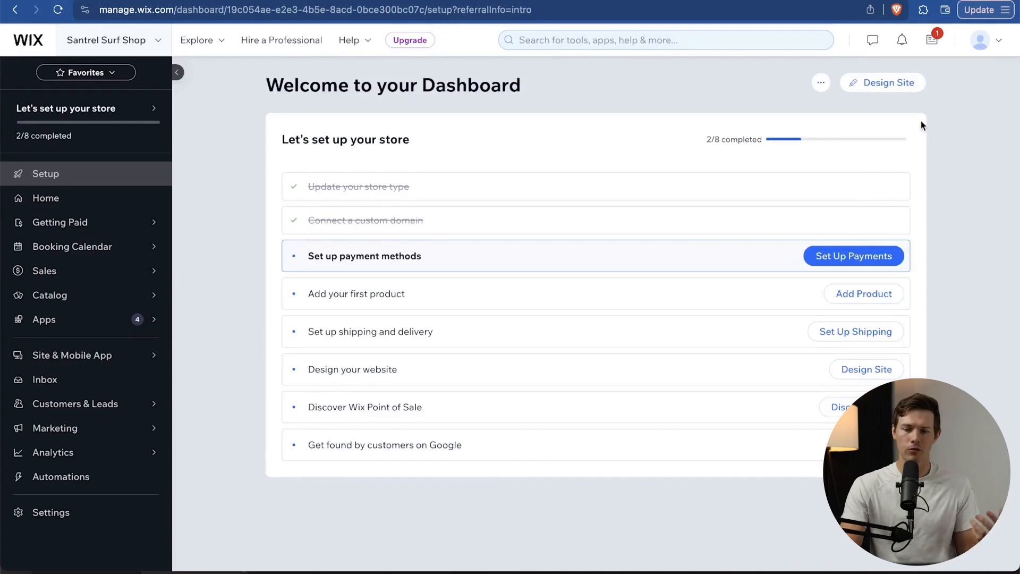
Start designing the site from the dashboard's Design Site button.
left_click(865, 89)
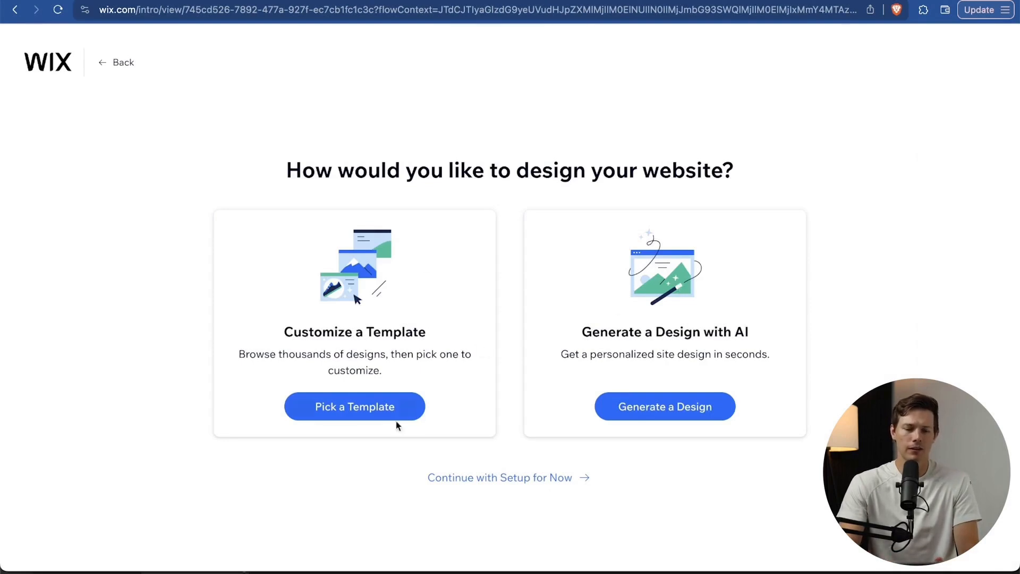
Choose a ready-made template and browse the Surf Shop results, including Sporting Goods Store designs.
left_click(345, 412)
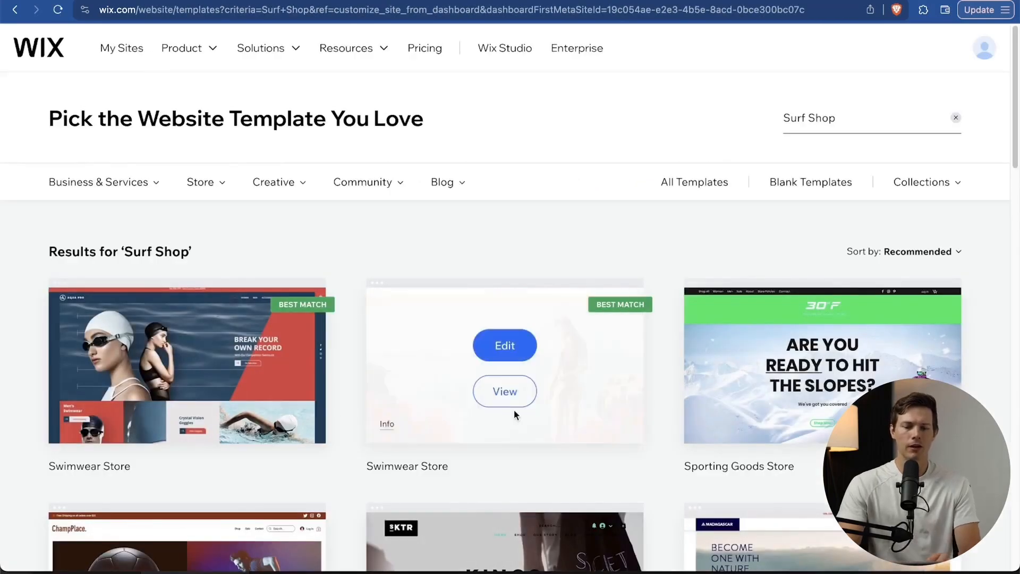
scroll(514, 410, "down", 10)
scroll(514, 414, "up", 10)
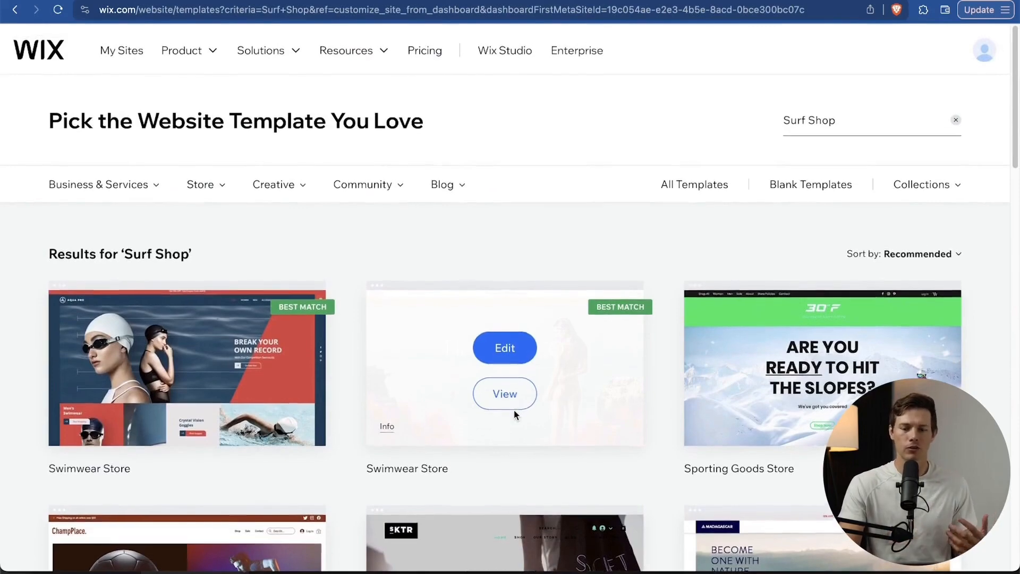
scroll(515, 410, "down", 4)
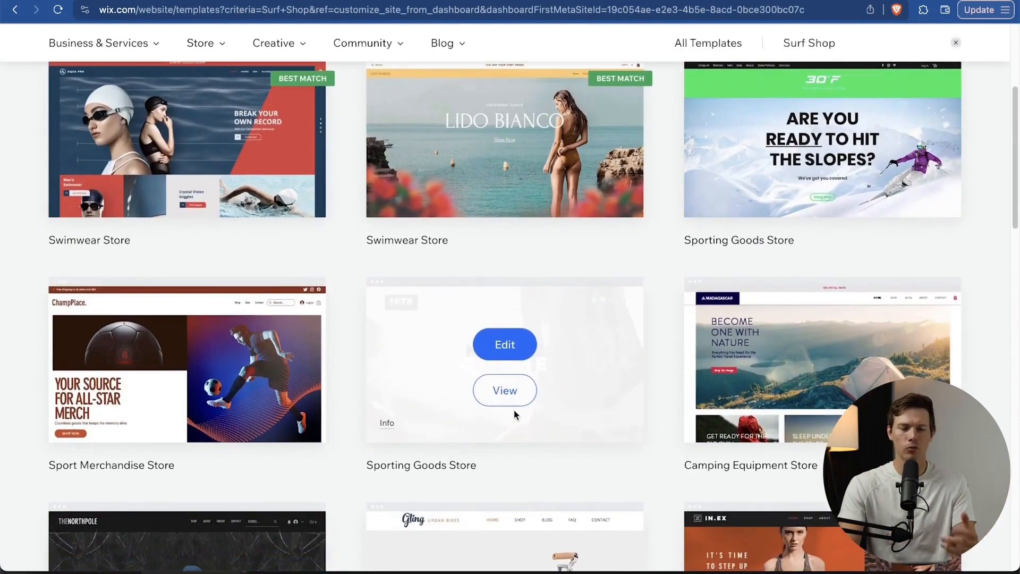
scroll(514, 412, "down", 5)
scroll(515, 415, "up", 5)
scroll(514, 414, "up", 4)
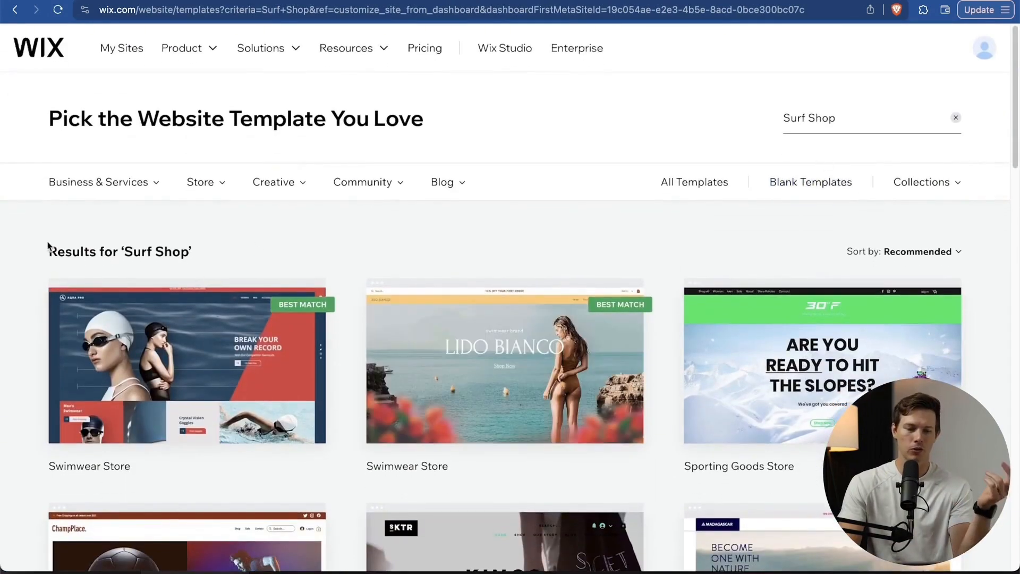
scroll(9, 351, "down", 3)
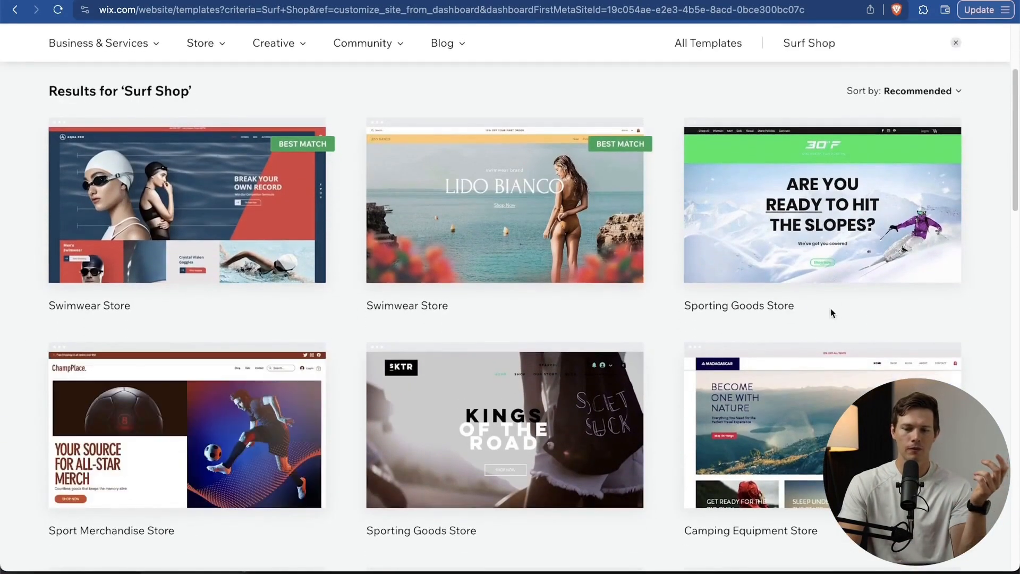
mouse_move(861, 134)
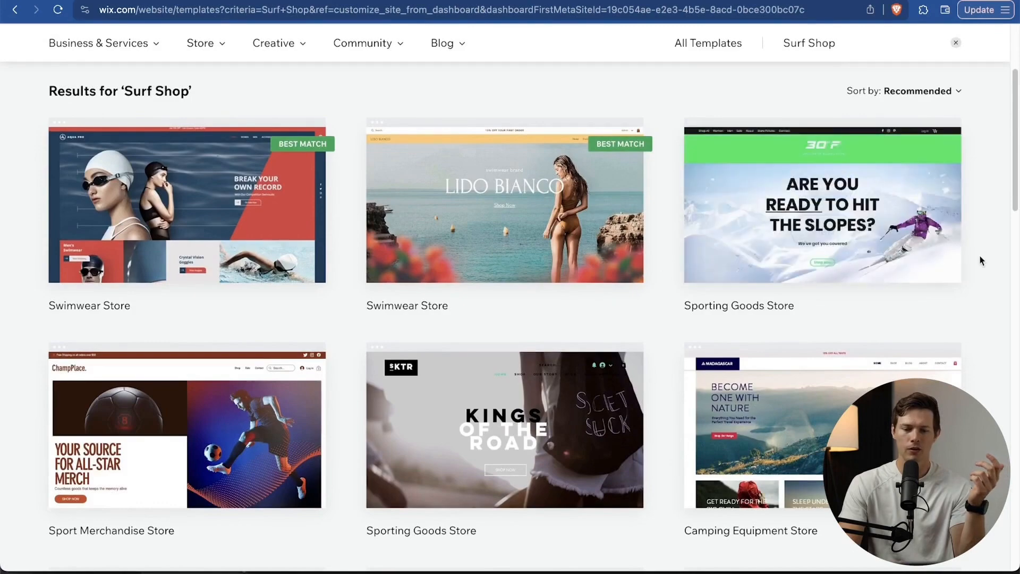
scroll(981, 261, "down", 3)
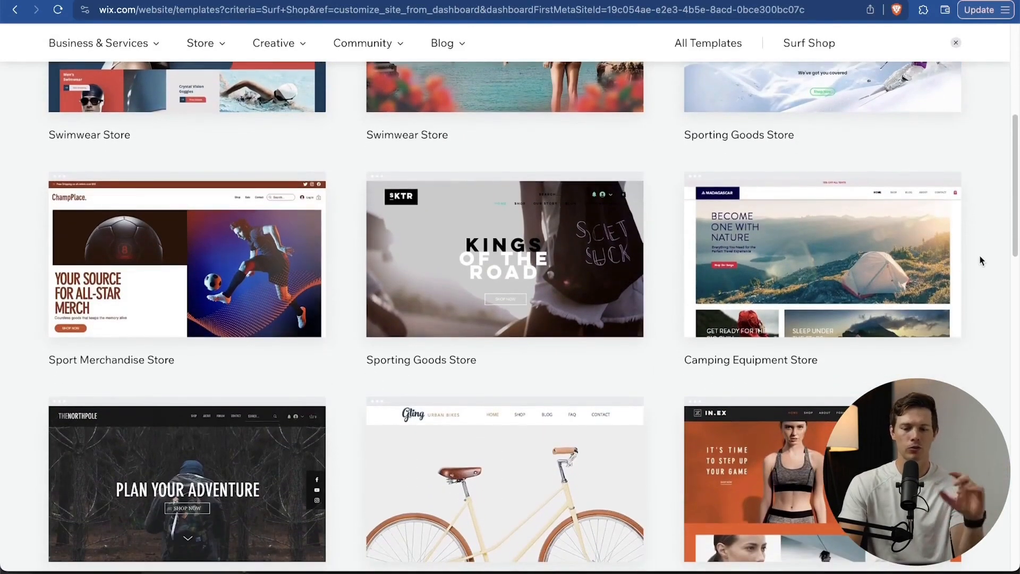
scroll(981, 261, "up", 2)
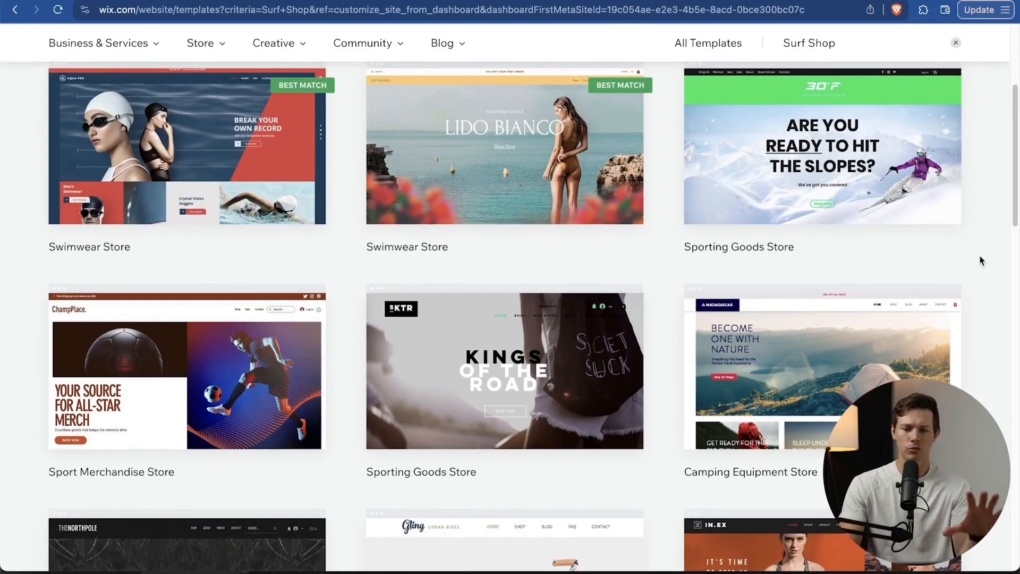
scroll(982, 261, "down", 6)
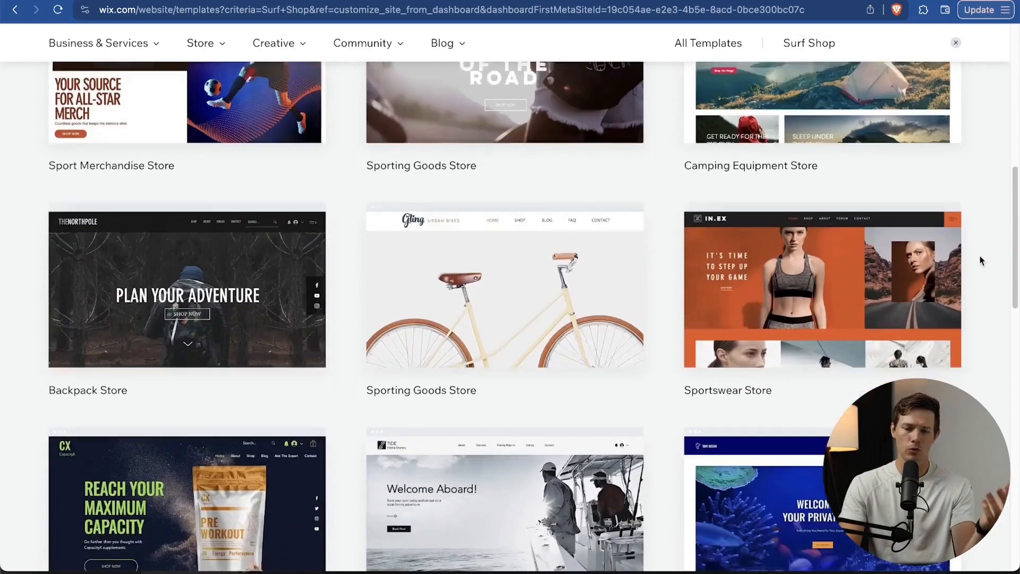
scroll(662, 479, "up", 8)
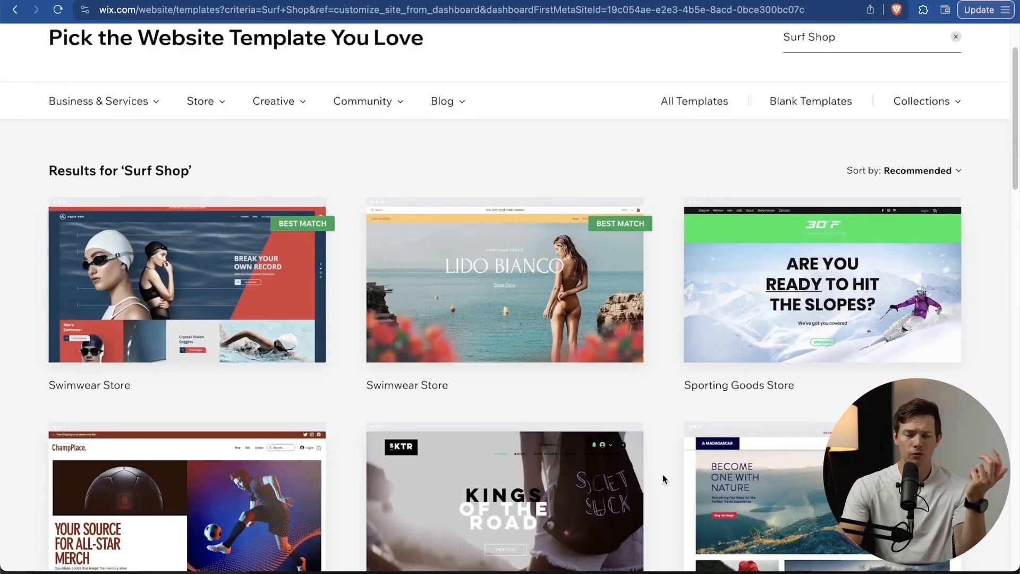
scroll(663, 478, "down", 6)
scroll(662, 478, "down", 1)
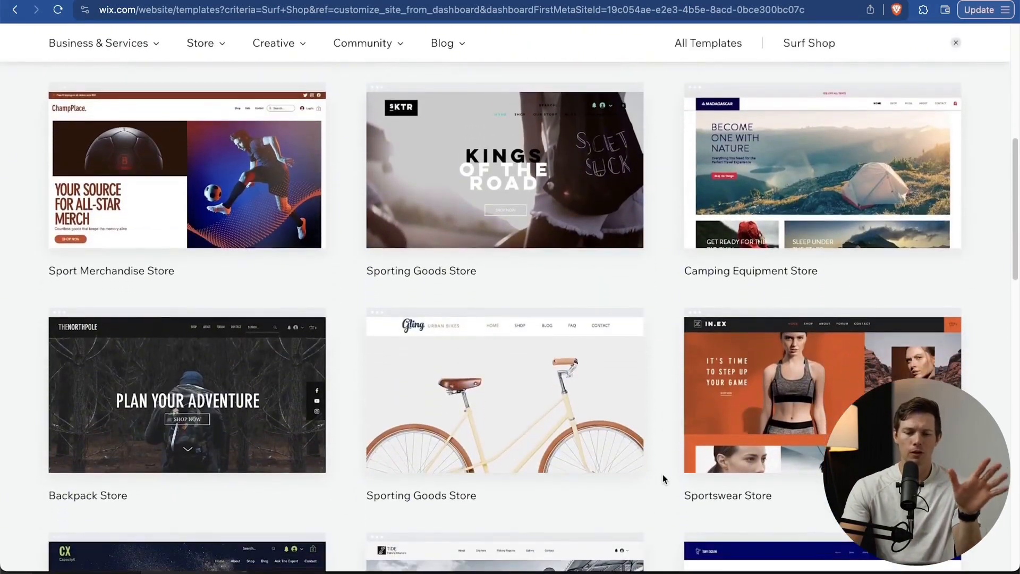
mouse_move(424, 454)
left_click(504, 428)
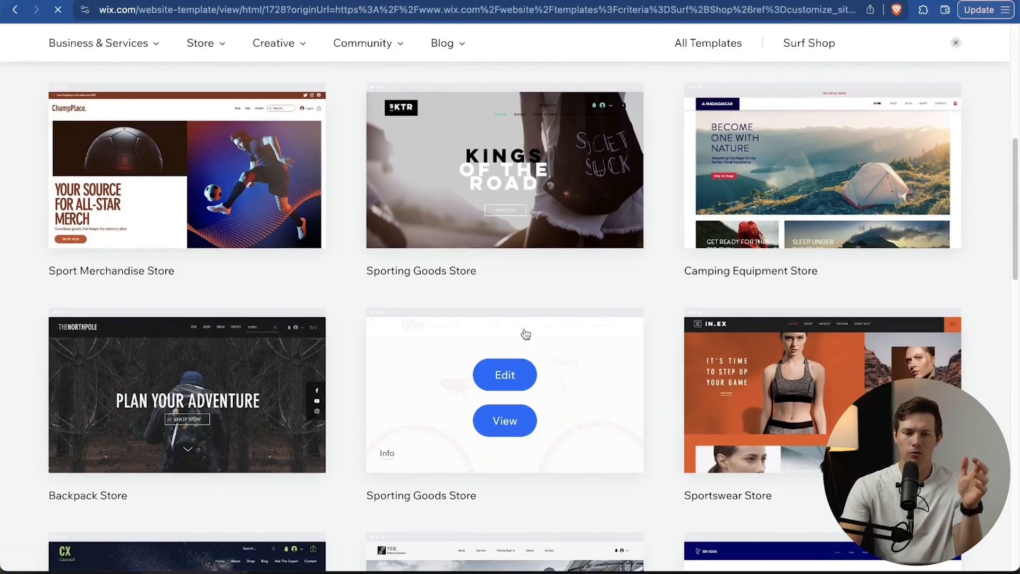
scroll(663, 317, "down", 14)
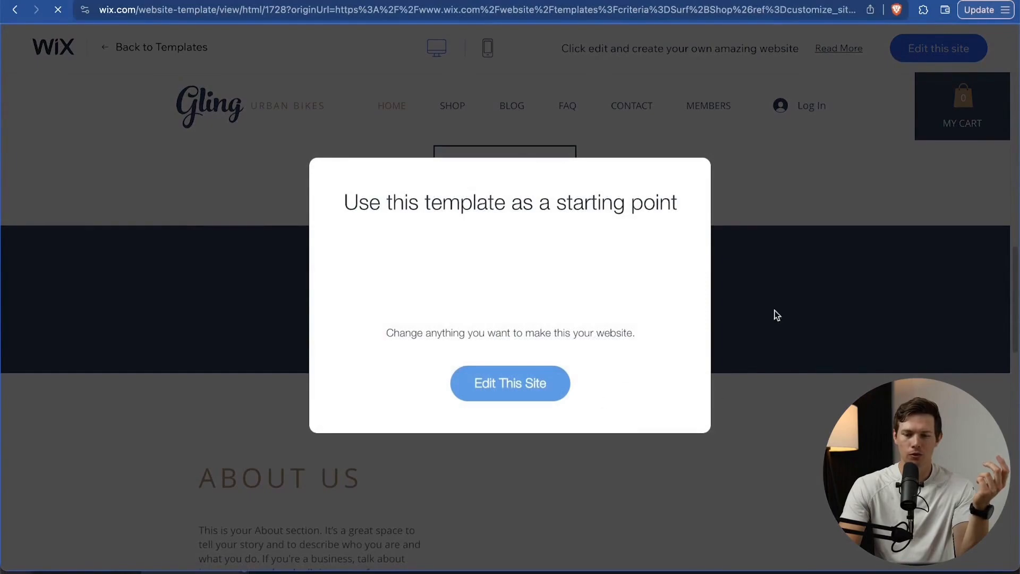
left_click(812, 333)
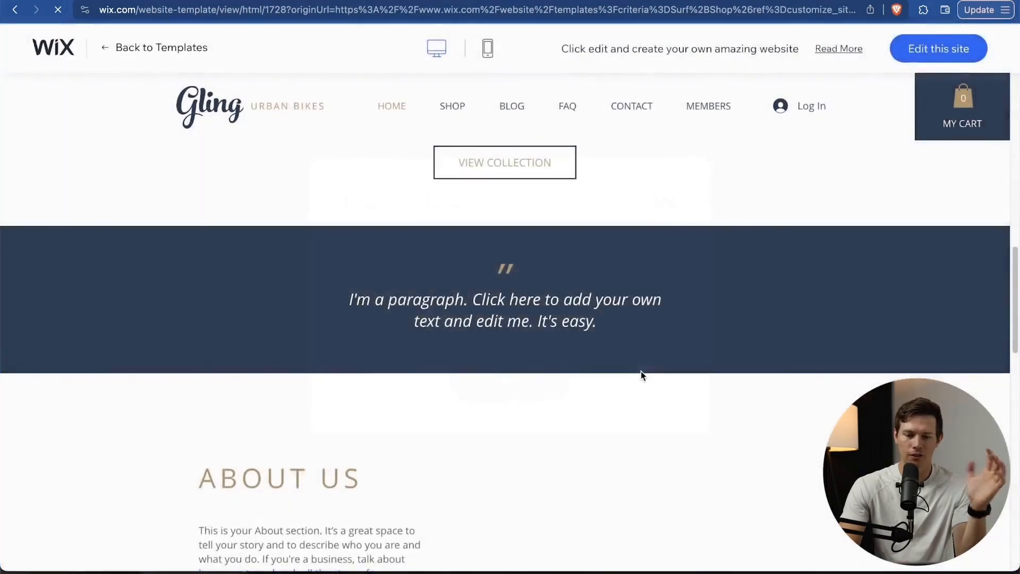
scroll(641, 371, "down", 10)
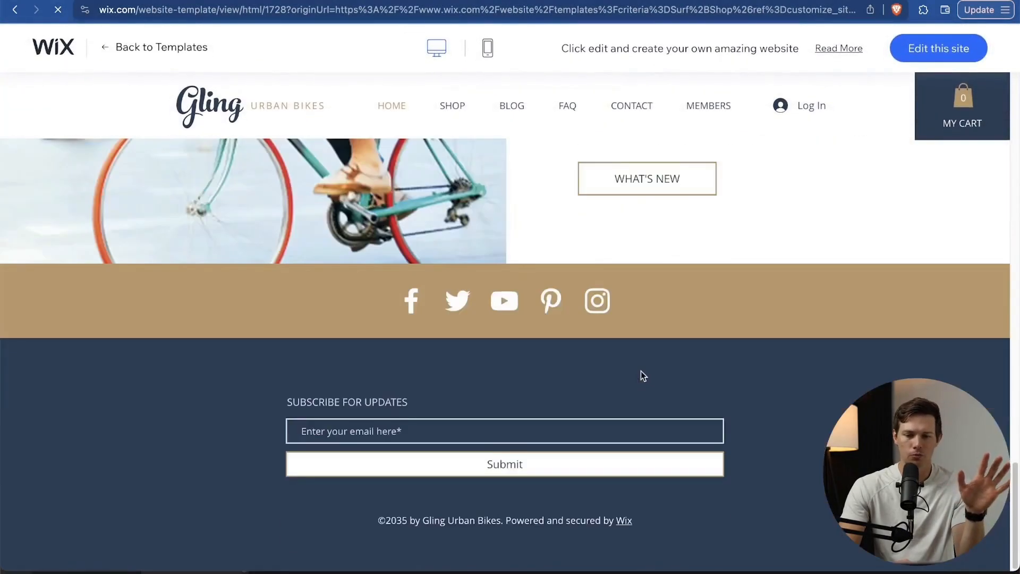
scroll(641, 371, "up", 20)
scroll(641, 375, "up", 1)
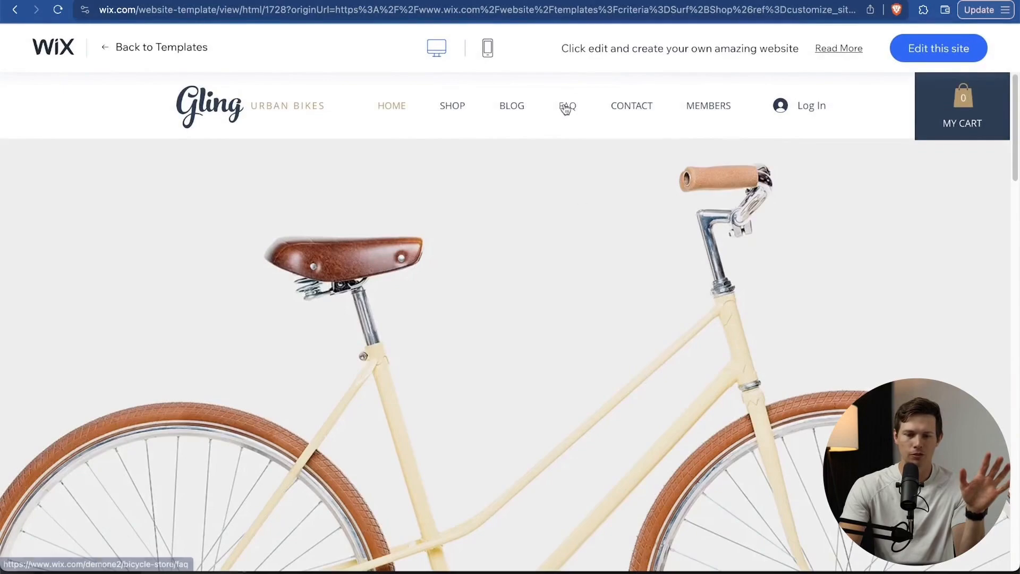
scroll(811, 159, "down", 5)
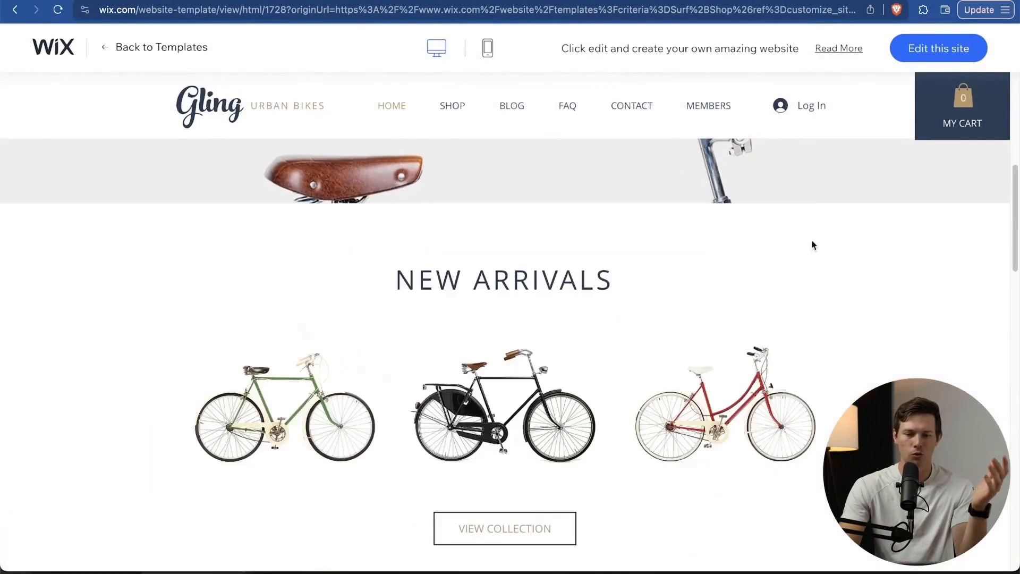
scroll(784, 330, "down", 6)
scroll(787, 330, "down", 12)
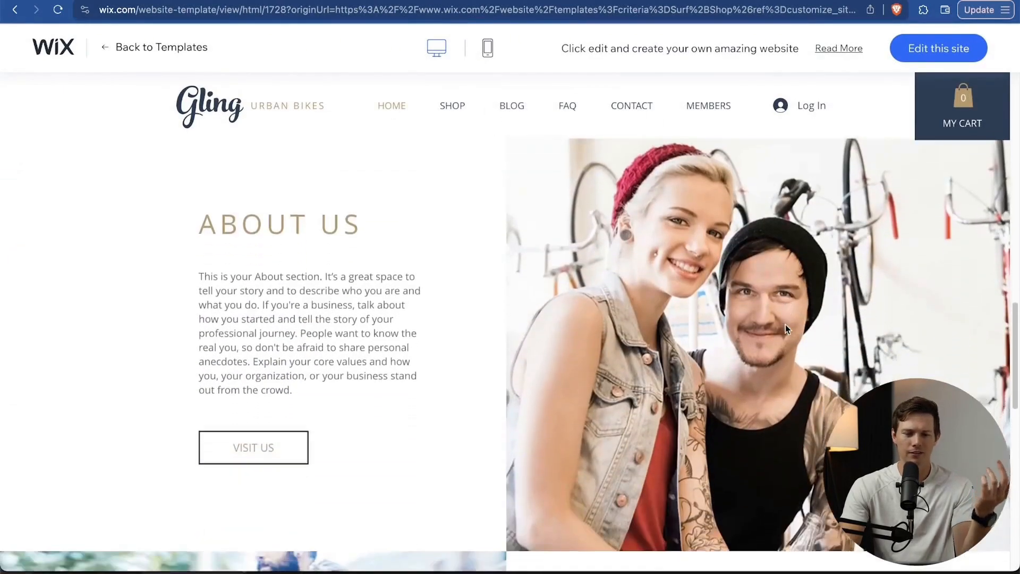
scroll(786, 330, "down", 5)
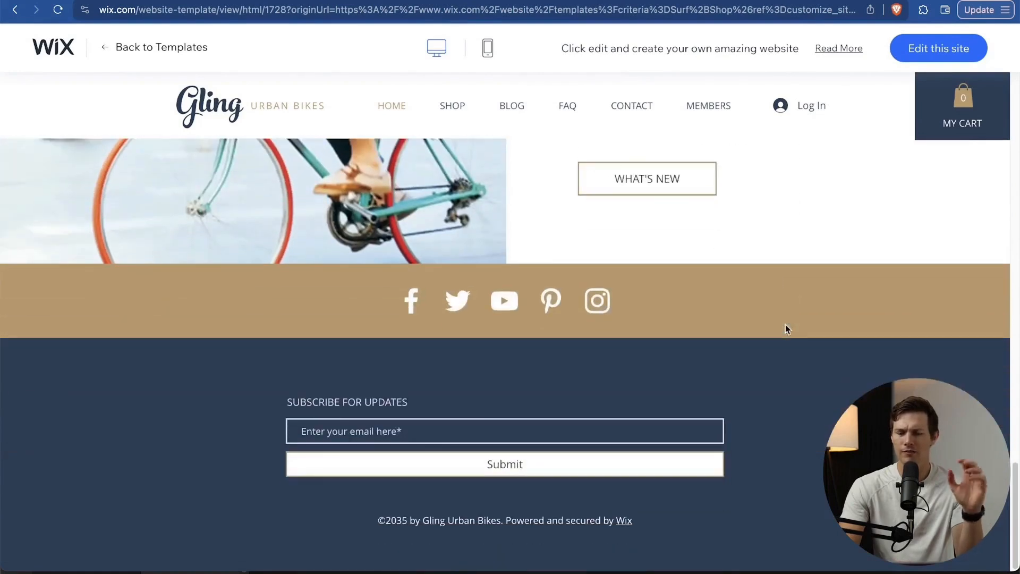
scroll(786, 330, "up", 20)
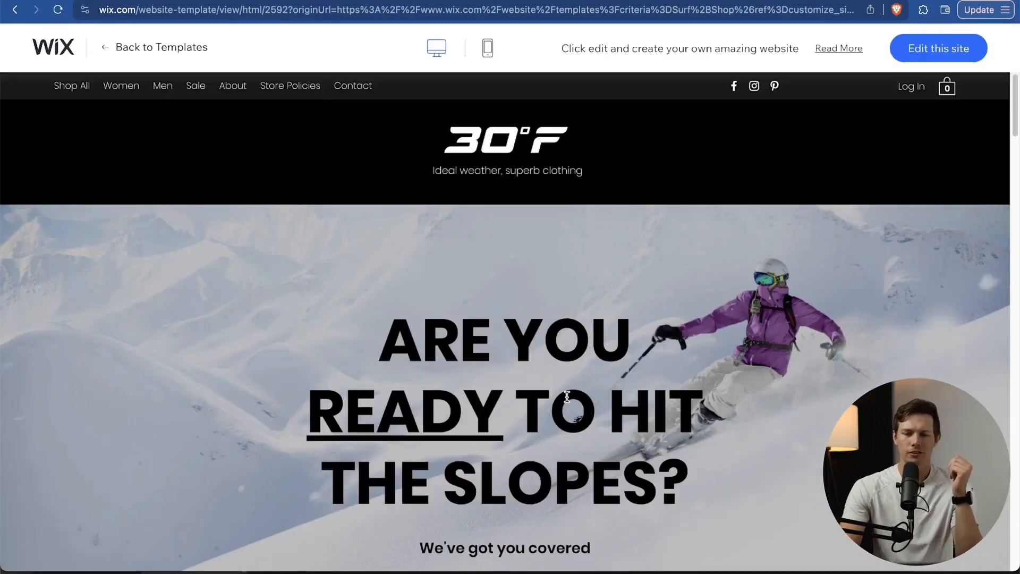
Scroll through the 30°F Sporting Goods Store preview and start editing it as a new site.
scroll(567, 396, "down", 3)
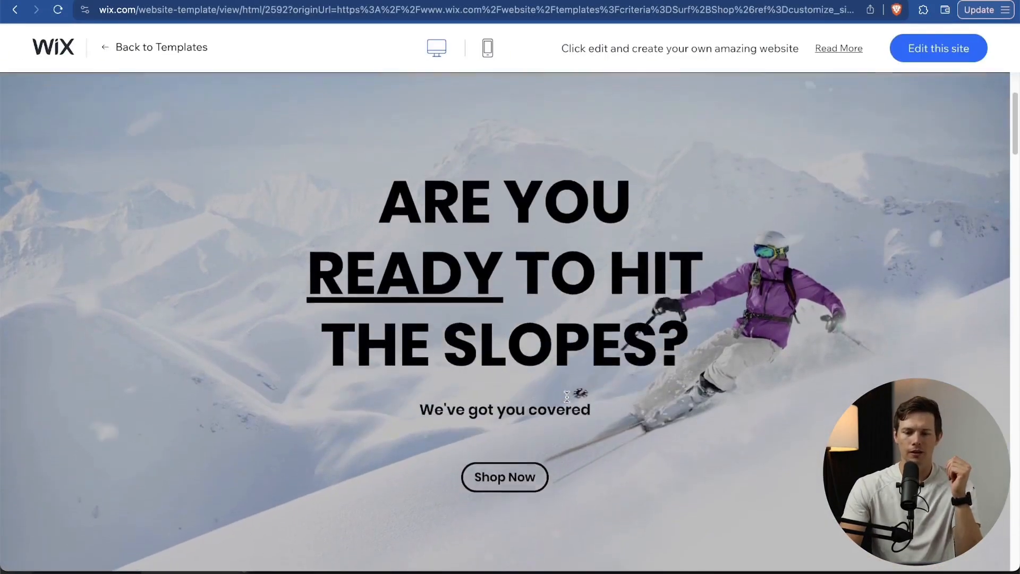
scroll(546, 234, "up", 3)
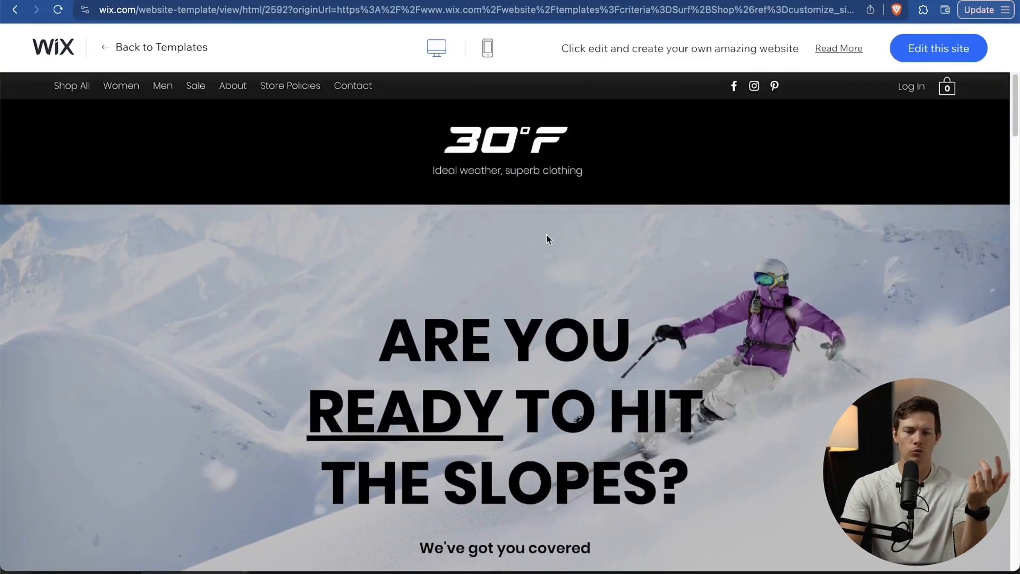
scroll(508, 233, "down", 5)
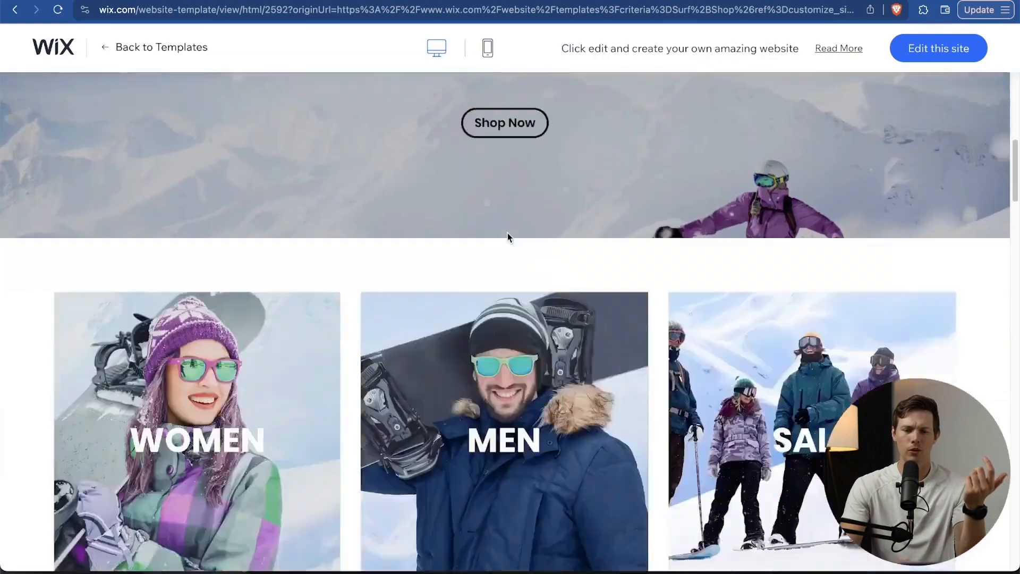
scroll(508, 233, "down", 10)
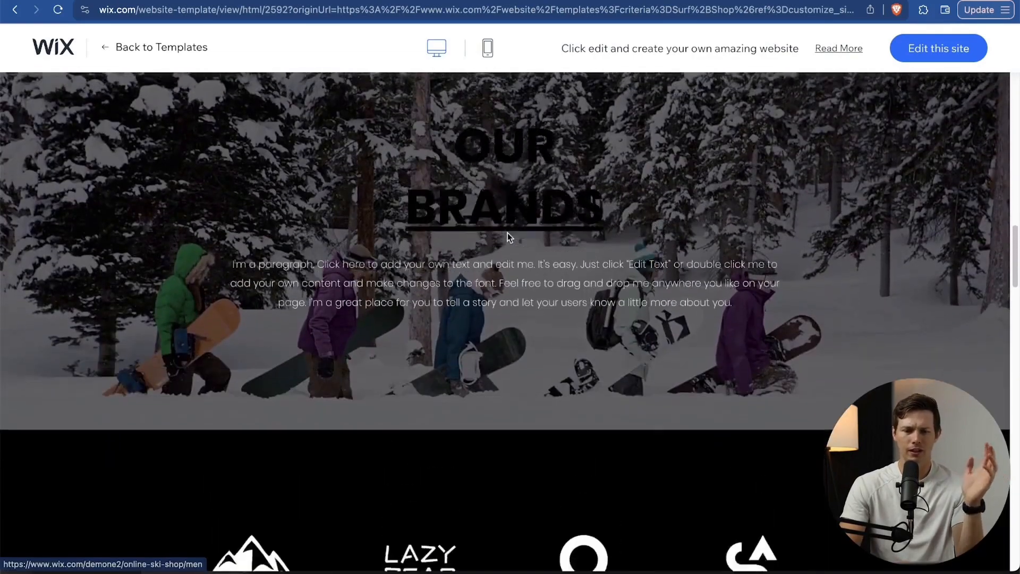
scroll(508, 237, "down", 10)
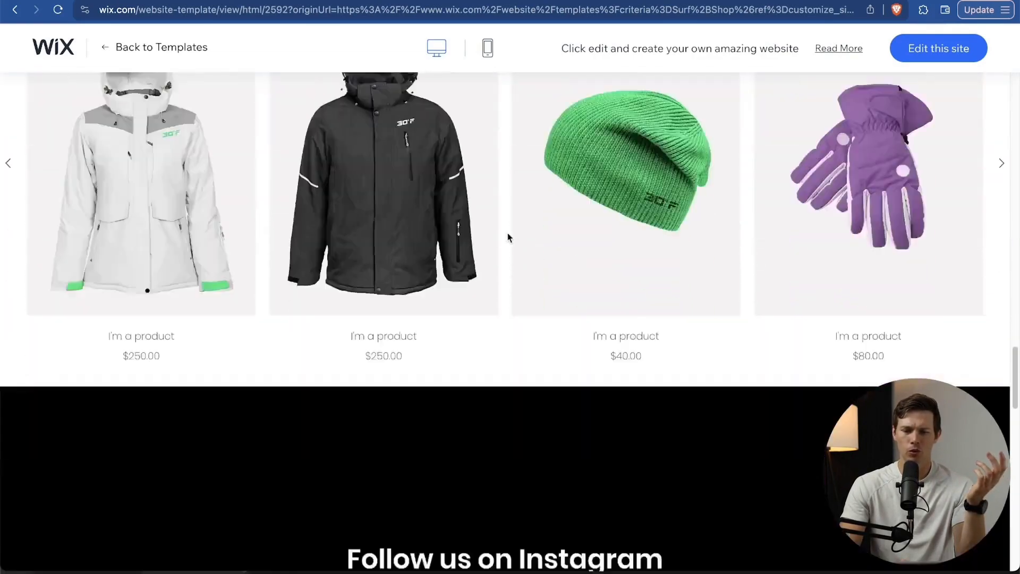
scroll(508, 237, "down", 7)
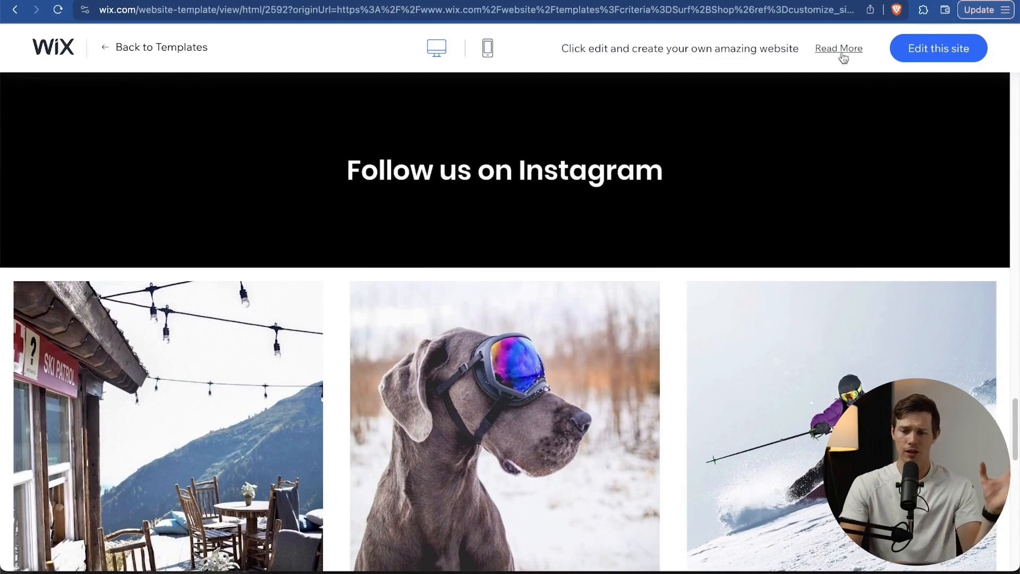
left_click(965, 50)
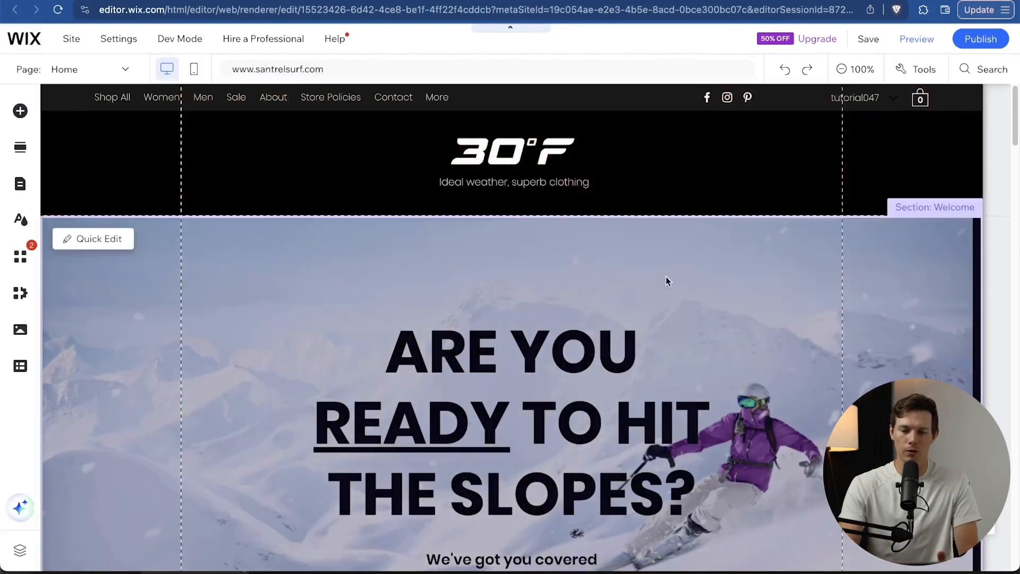
Select the Shop Now button and the hero background strip, then scroll through the template page.
scroll(677, 288, "down", 6)
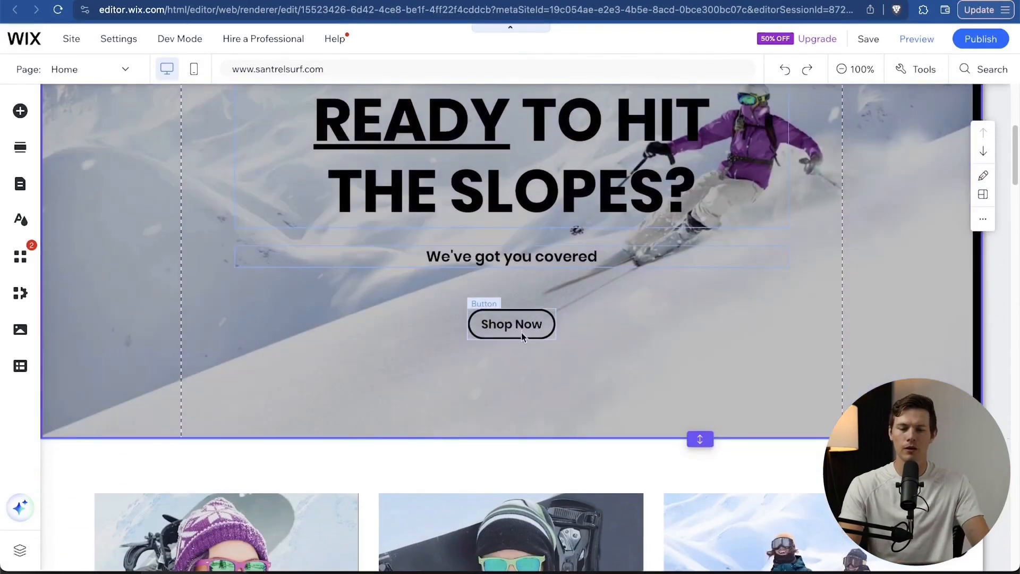
left_click(525, 329)
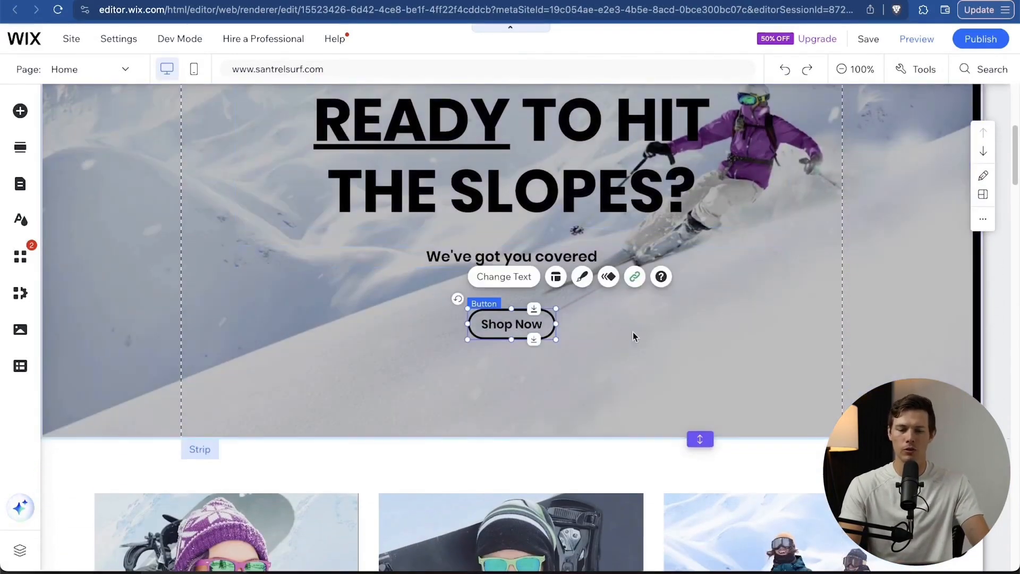
left_click(693, 365)
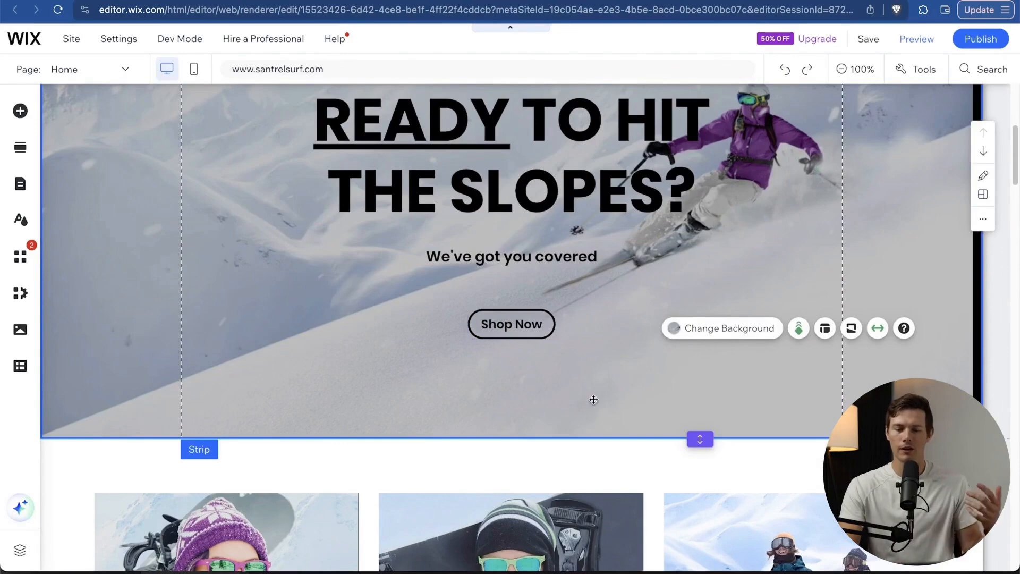
scroll(594, 399, "up", 6)
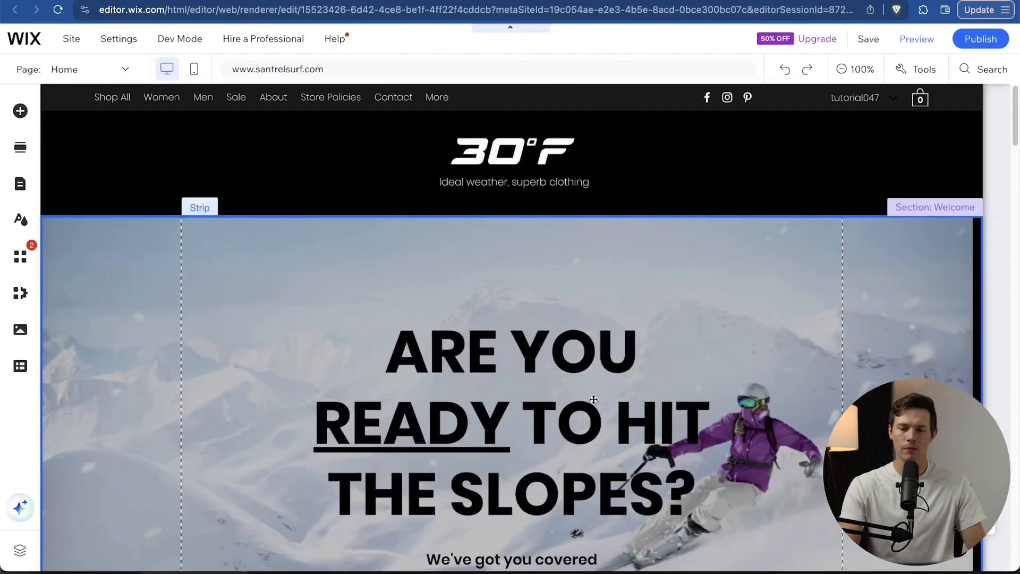
scroll(543, 372, "down", 14)
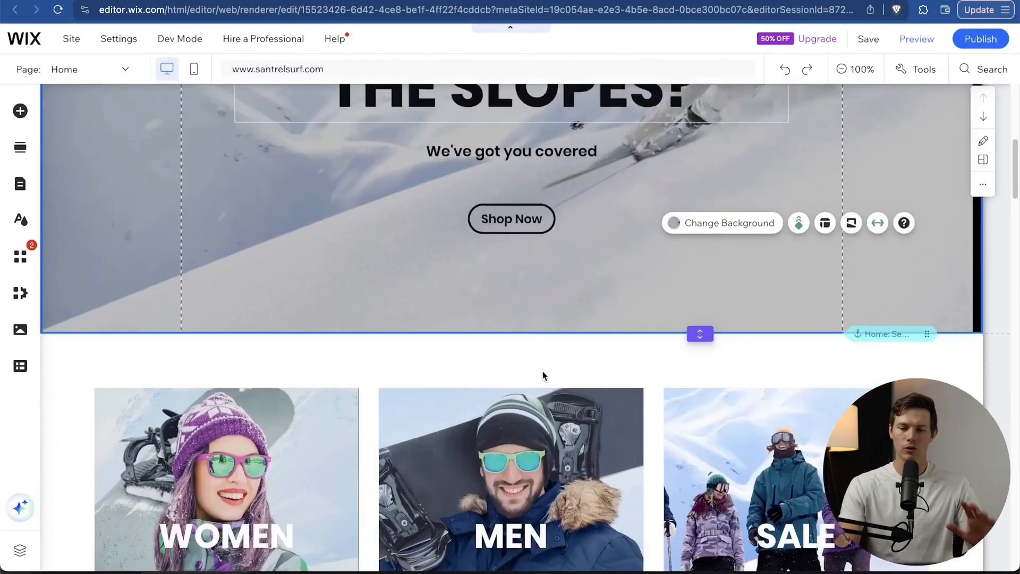
scroll(545, 375, "down", 10)
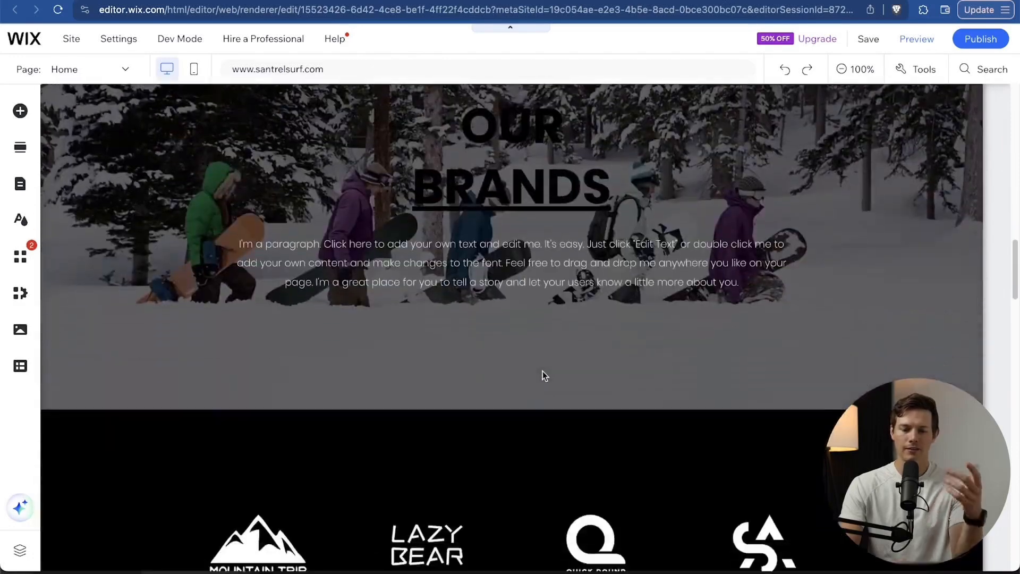
scroll(543, 371, "down", 10)
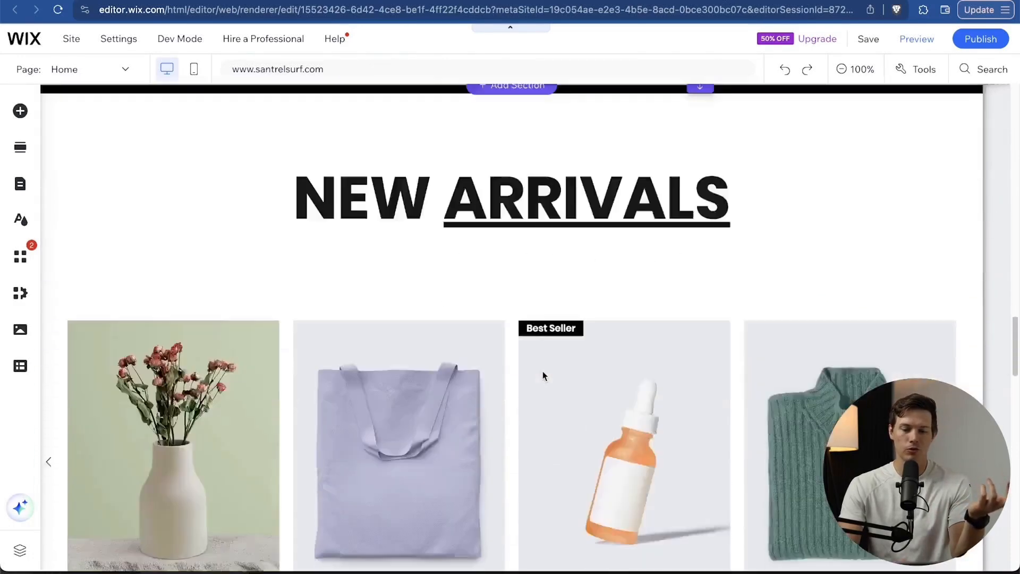
scroll(543, 371, "up", 5)
scroll(543, 371, "up", 20)
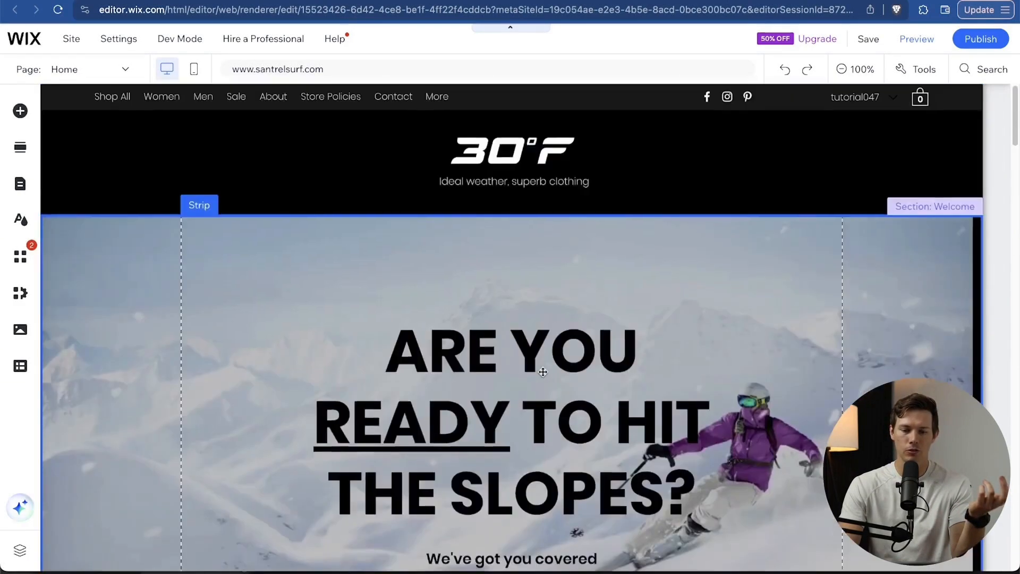
scroll(541, 366, "down", 5)
Try moving the Shop Now button to the left, then undo the move.
left_click_drag(518, 392, 435, 388)
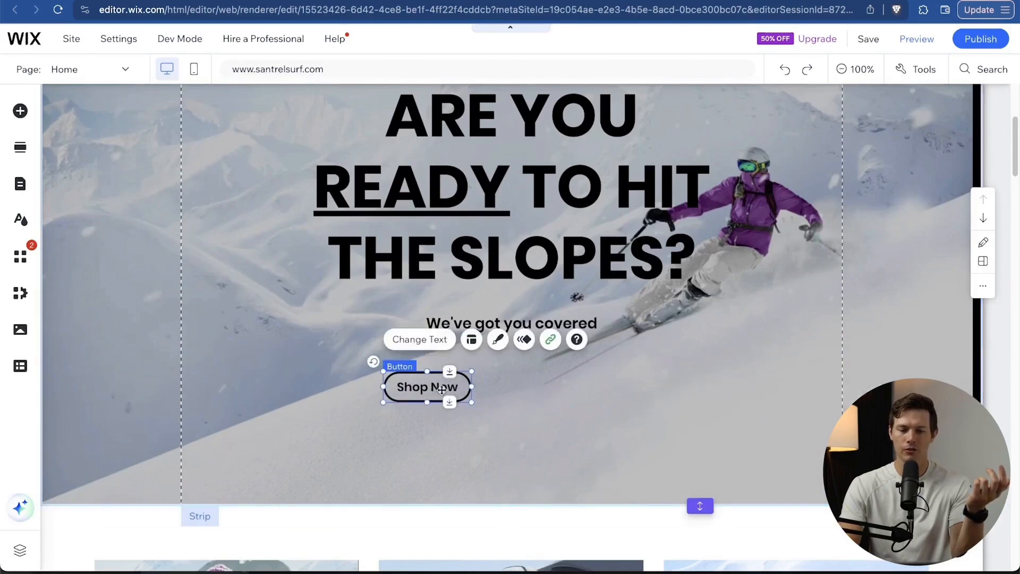
left_click(567, 430)
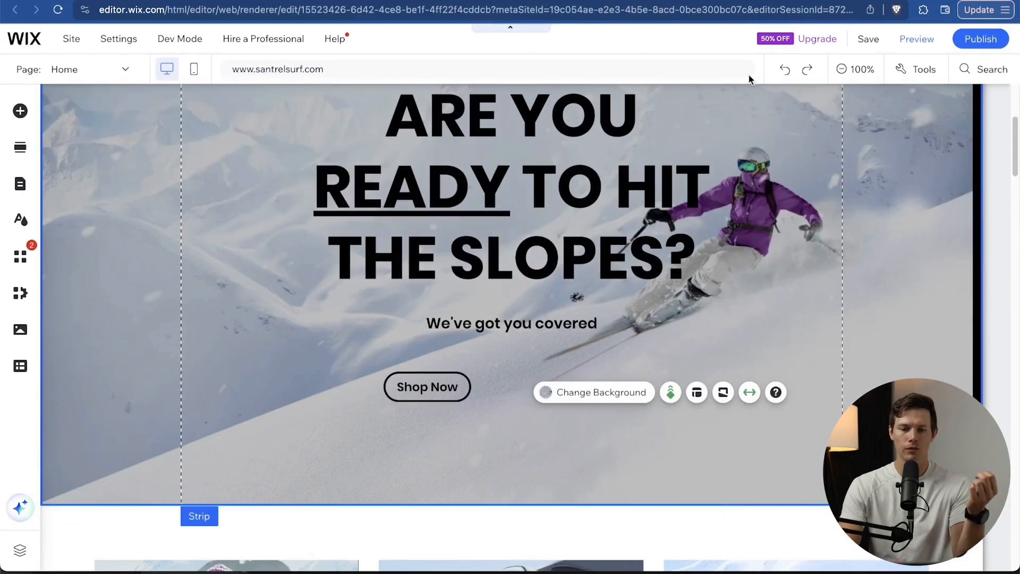
left_click(788, 80)
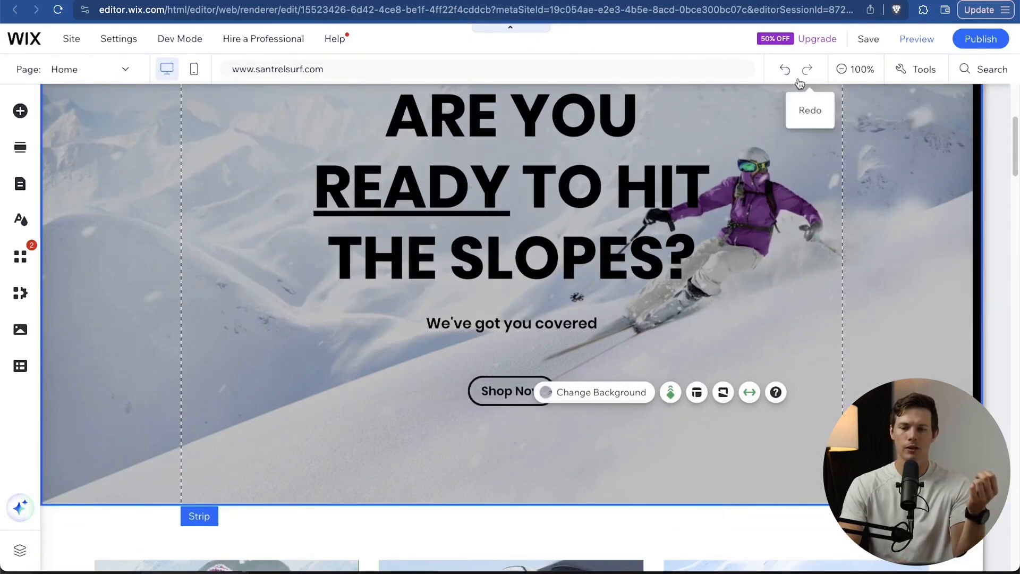
Zoom the canvas out to 50%, scroll the page, then return to 100% on the hero.
left_click(858, 71)
scroll(824, 425, "down", 10)
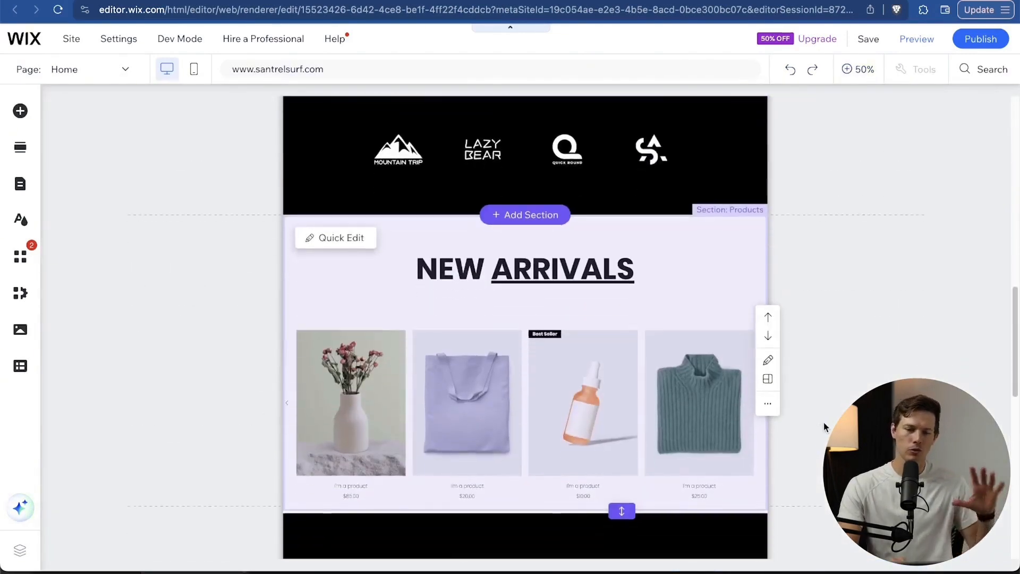
scroll(824, 422, "down", 8)
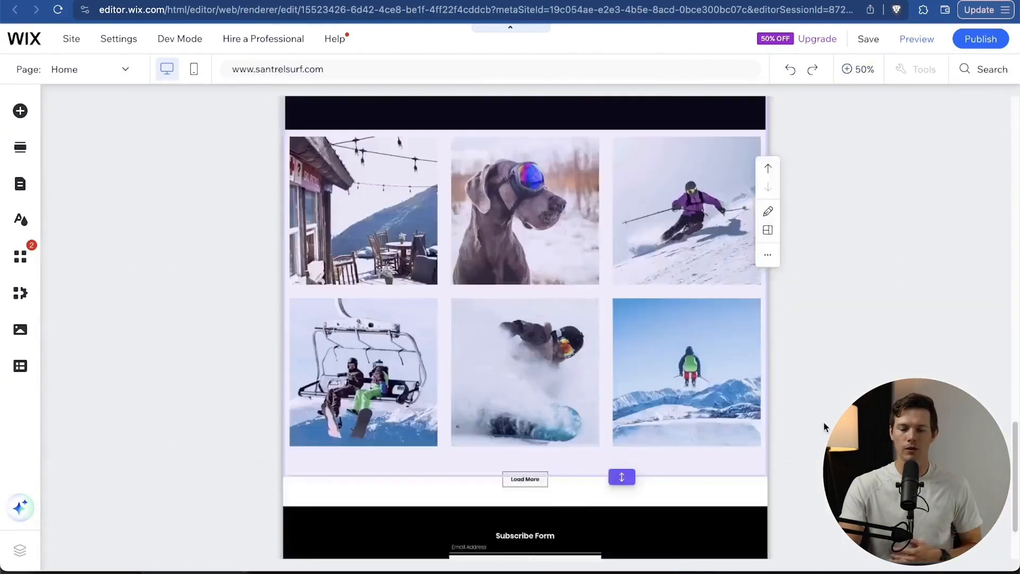
scroll(824, 422, "up", 15)
left_click(855, 69)
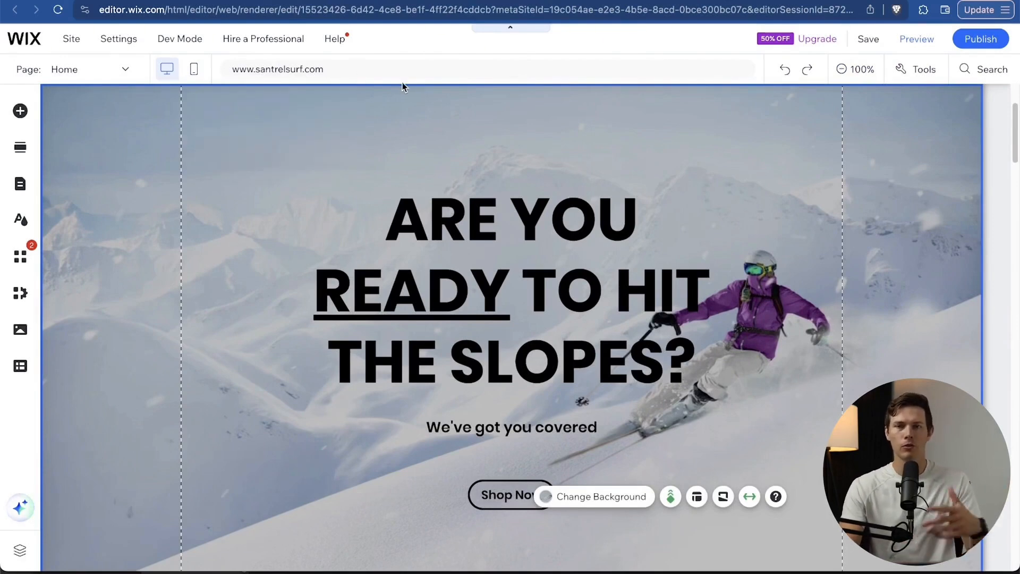
left_click(101, 76)
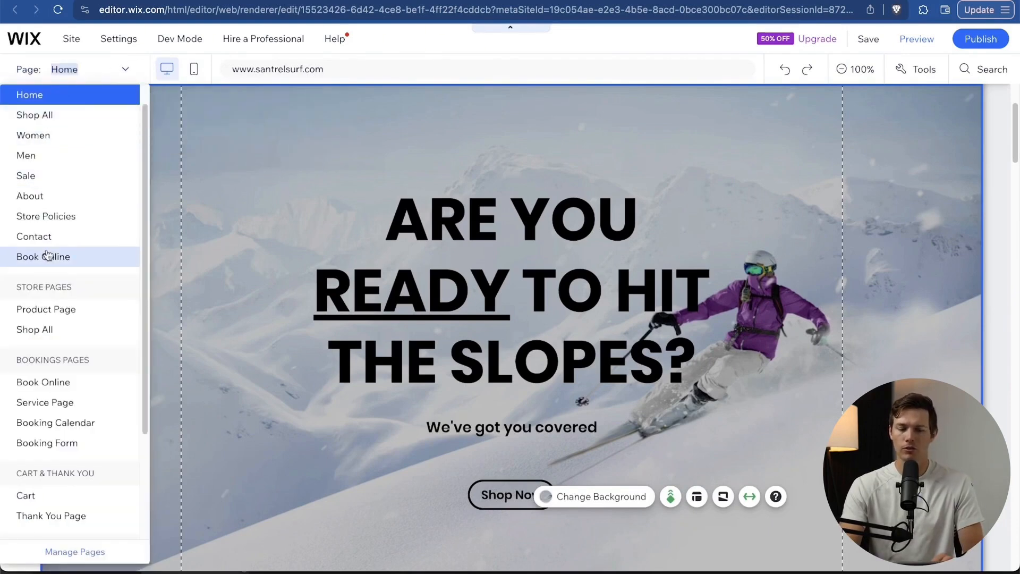
scroll(46, 256, "down", 3)
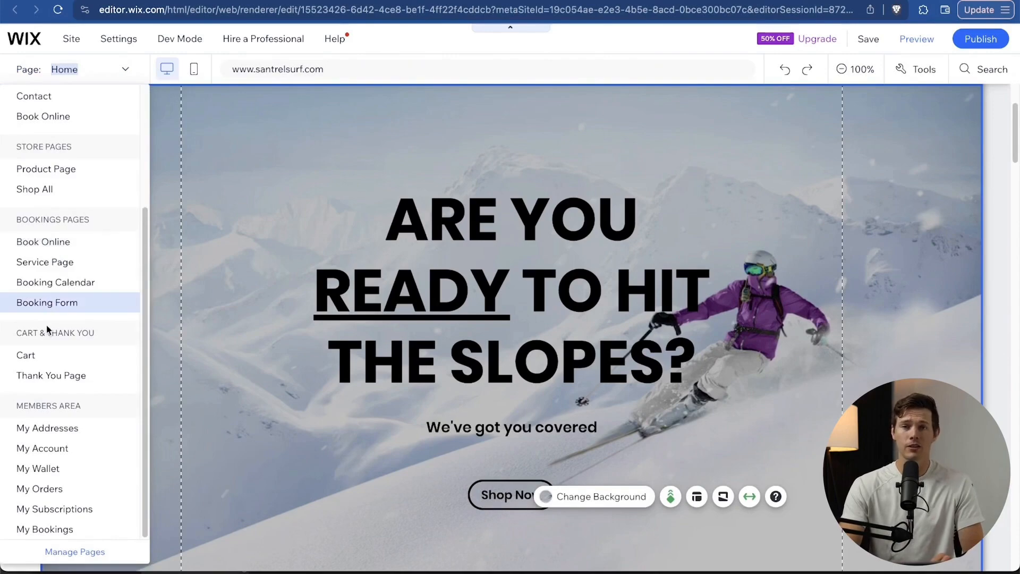
scroll(47, 330, "up", 3)
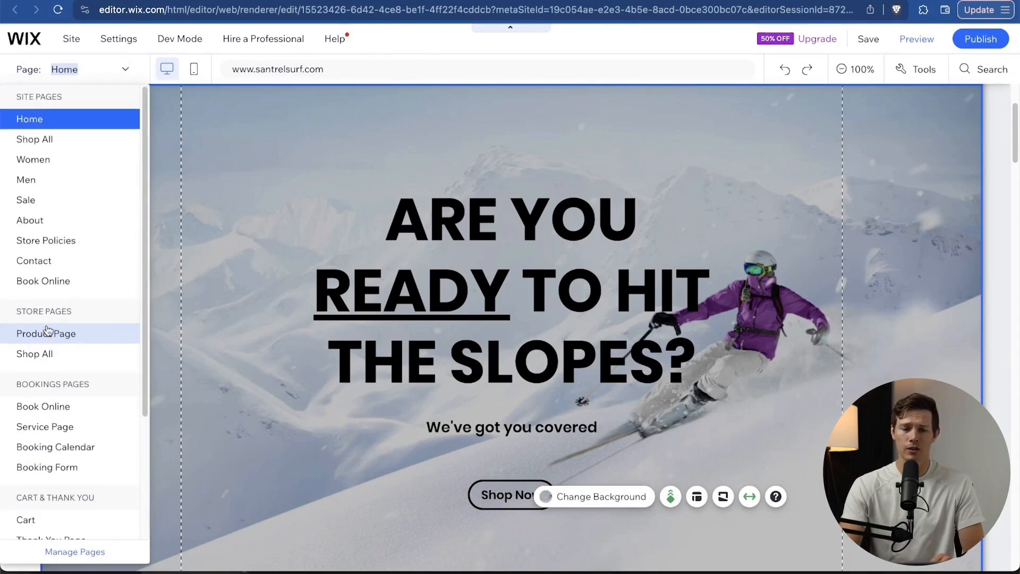
left_click(56, 141)
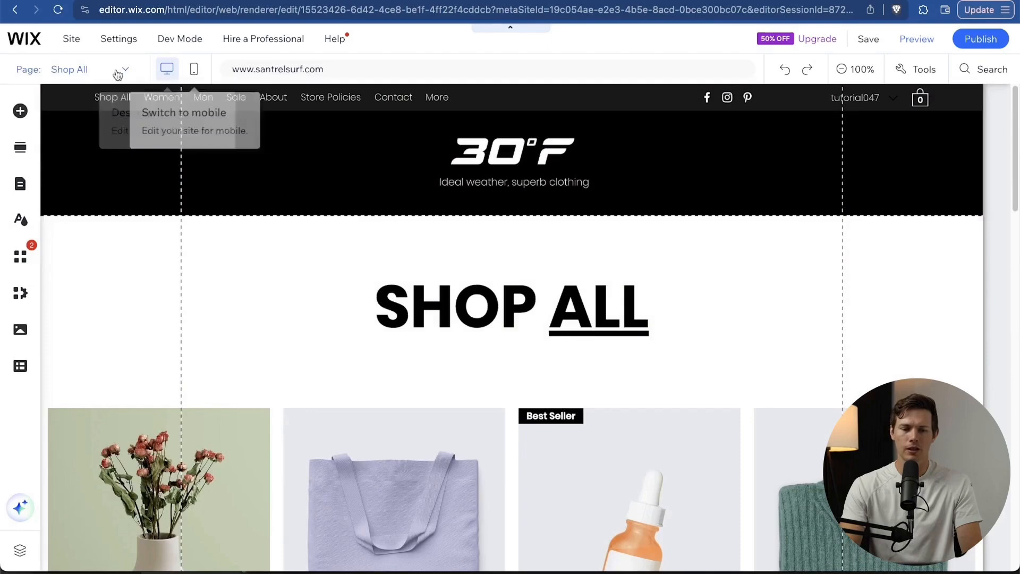
left_click(105, 72)
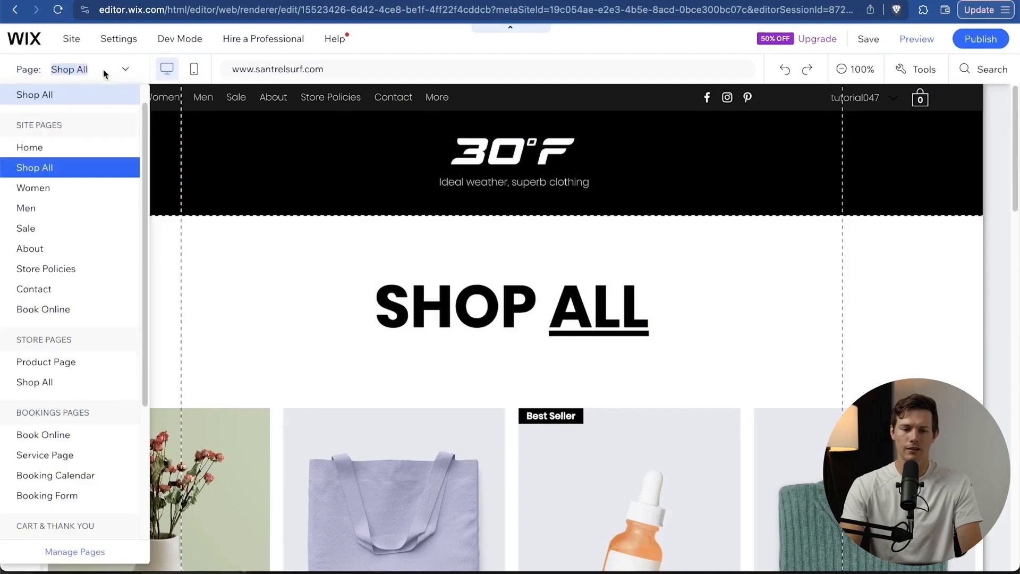
left_click(46, 146)
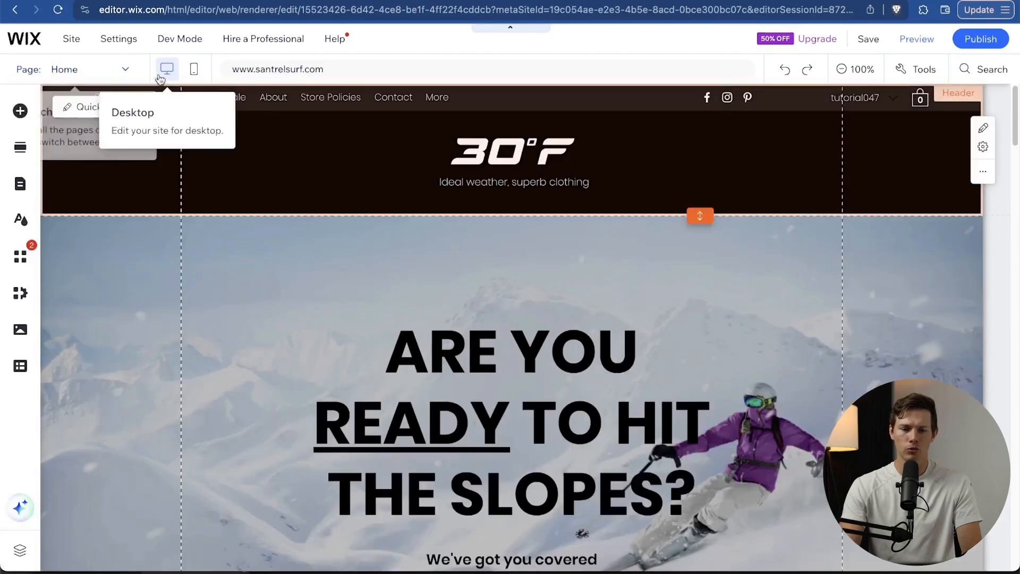
Start the mobile setup and keep the header scrolling with the page.
left_click(195, 70)
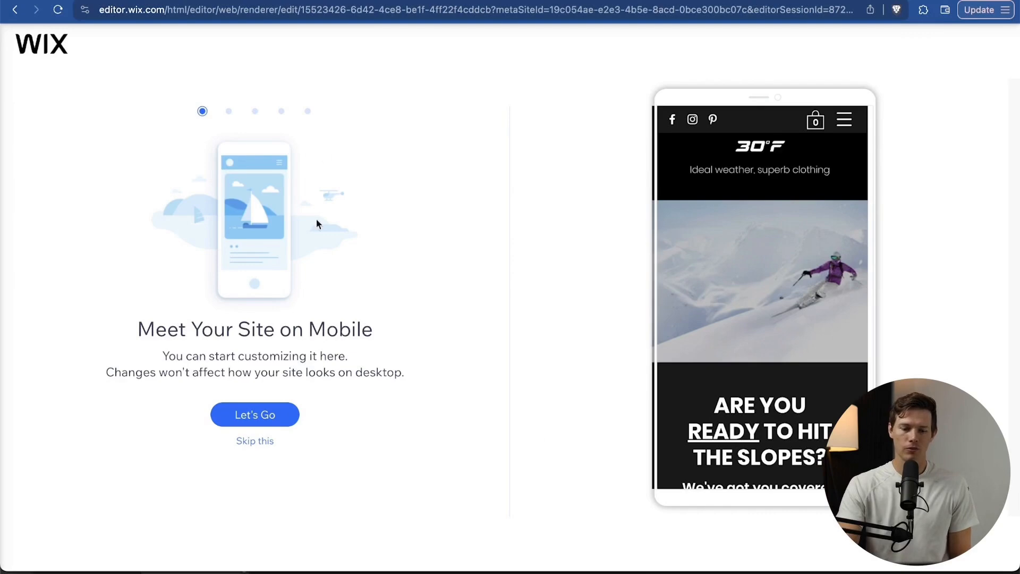
left_click(271, 418)
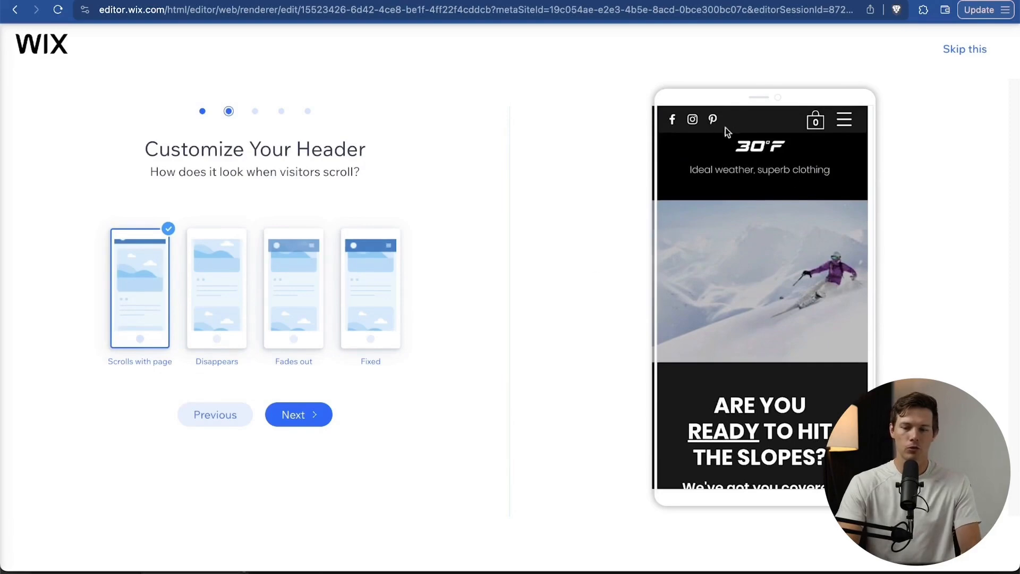
left_click(217, 318)
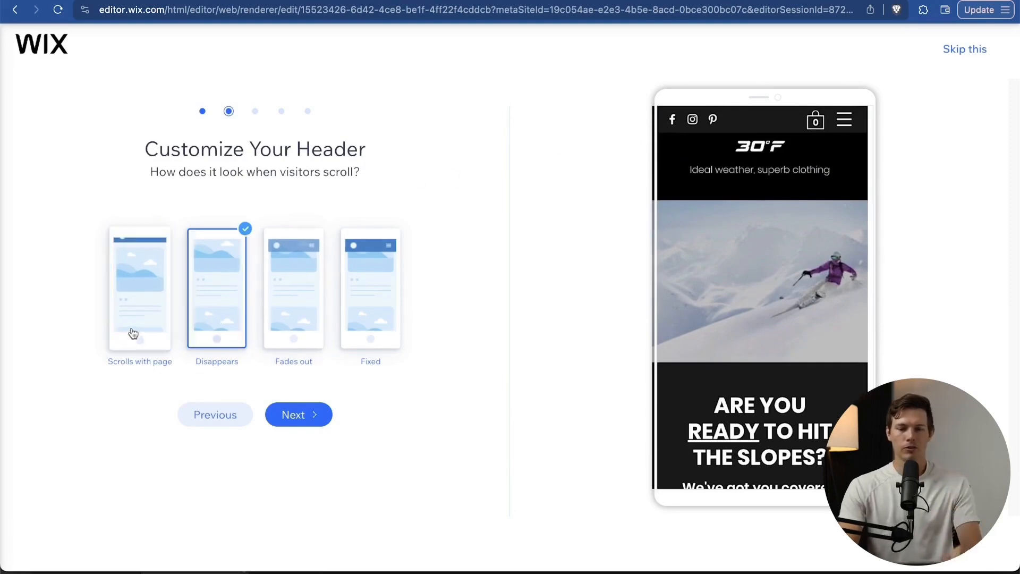
left_click(133, 333)
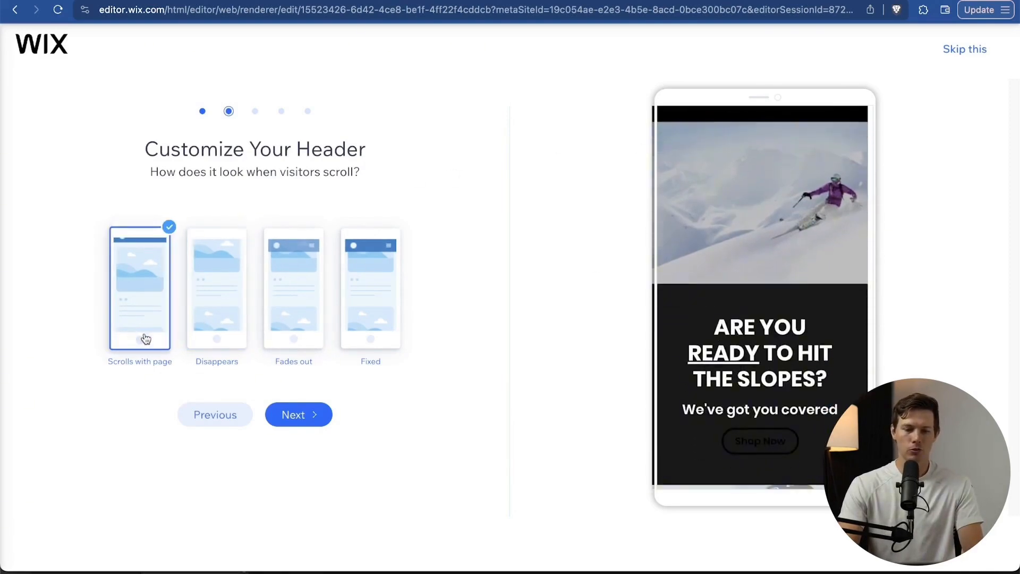
left_click(298, 415)
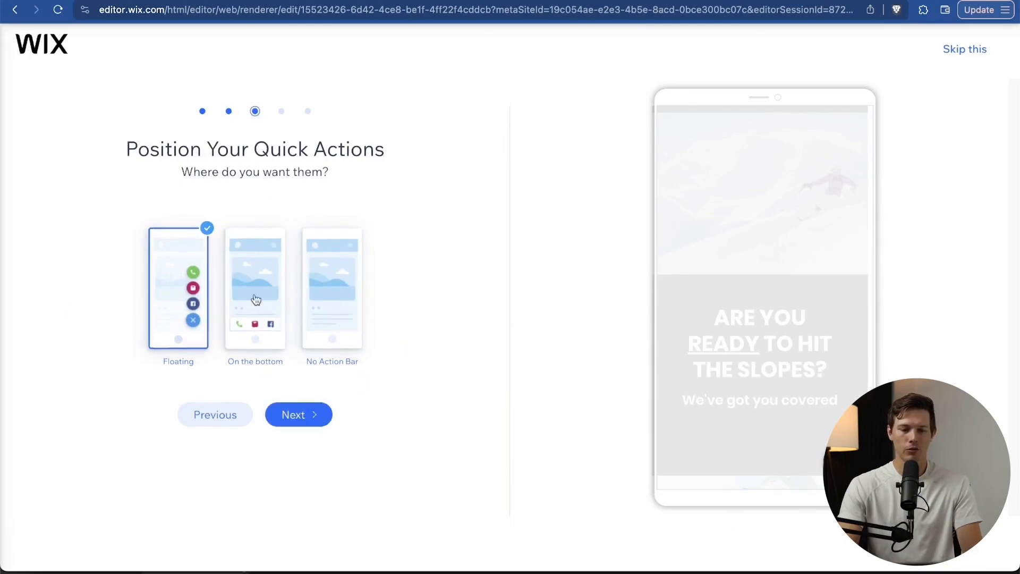
Keep floating quick actions, decline the Back to Top button, and finish setup into the mobile editor.
left_click(357, 321)
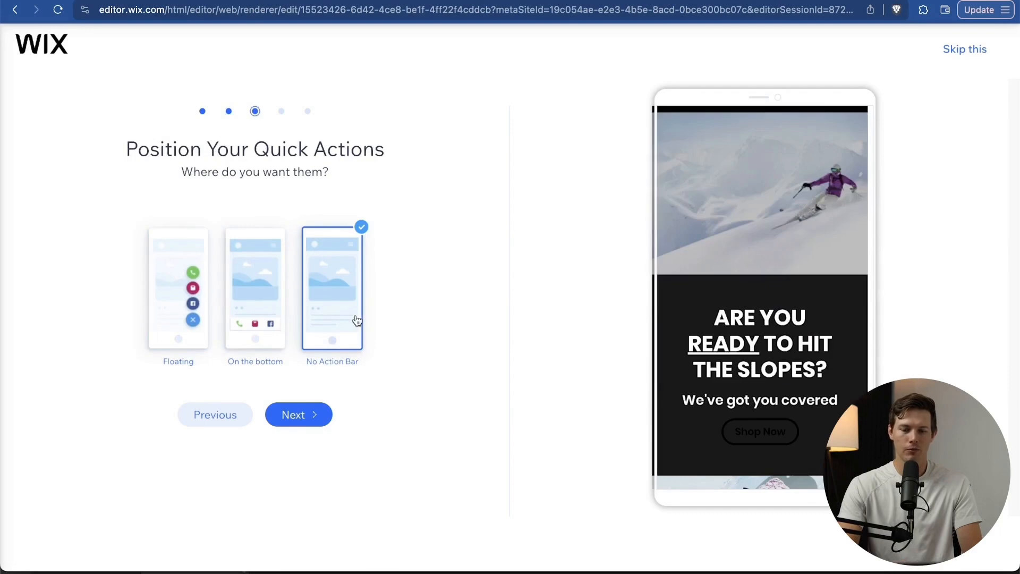
left_click(166, 333)
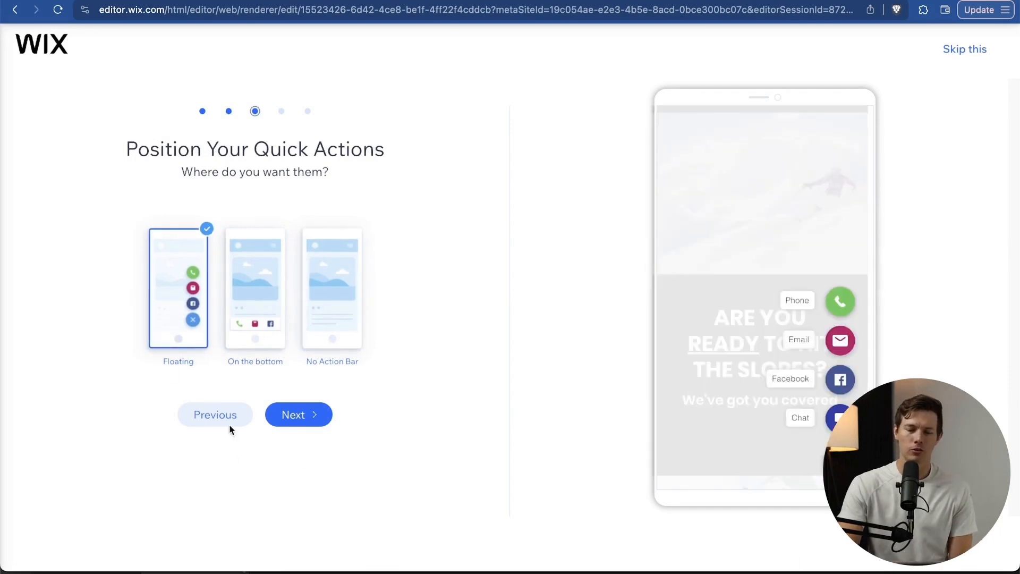
left_click(308, 421)
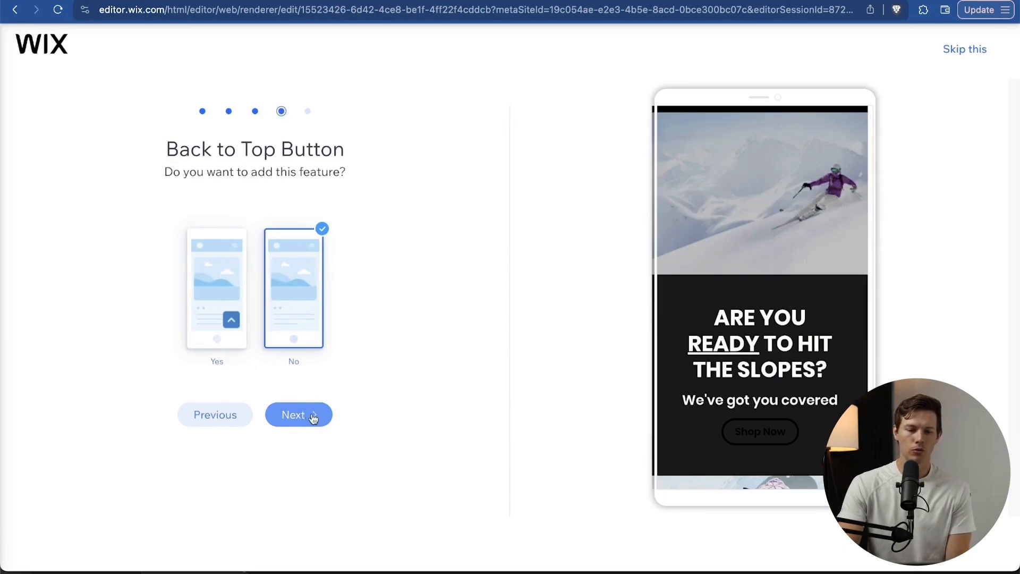
left_click(229, 333)
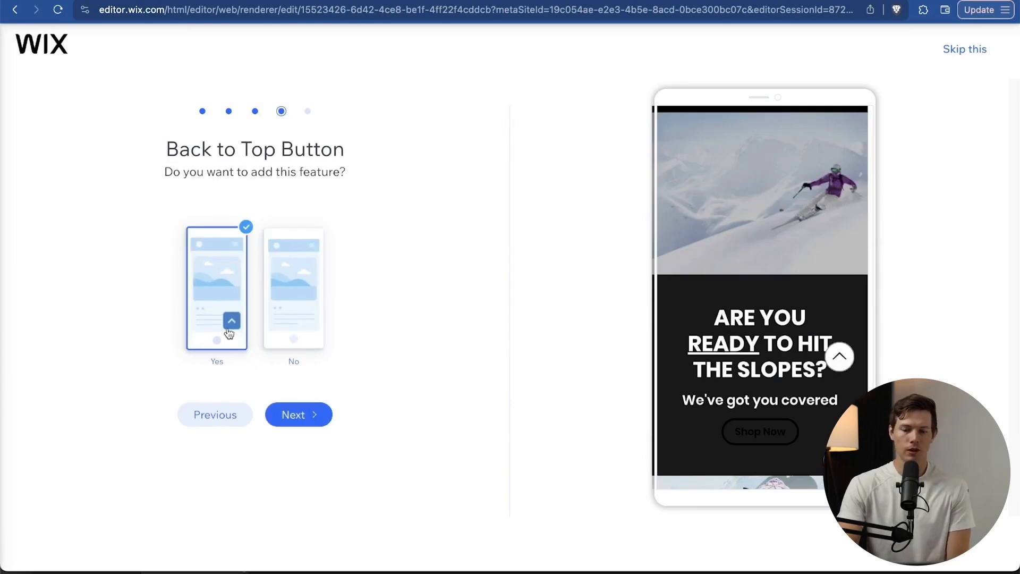
left_click(296, 340)
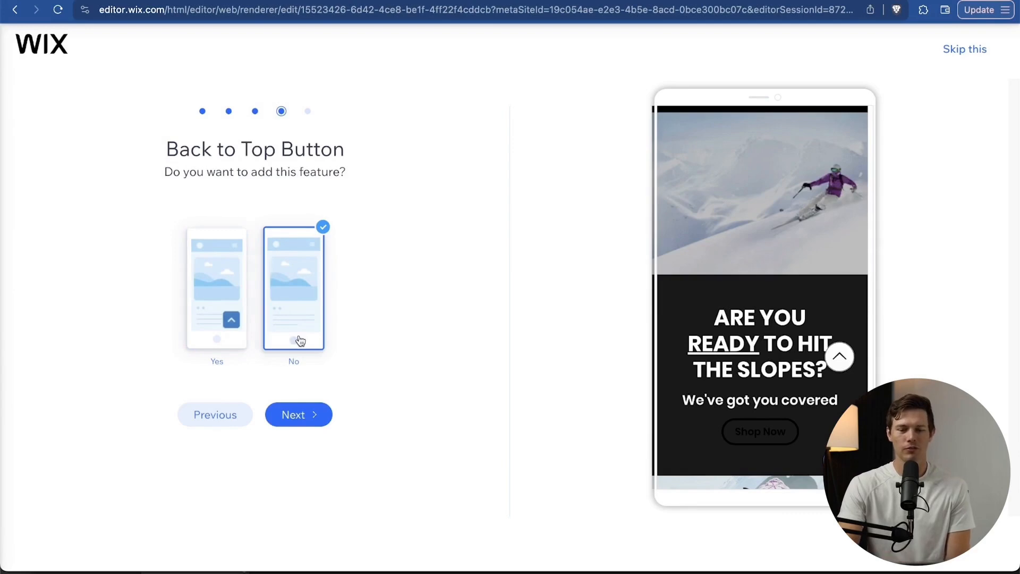
left_click(318, 423)
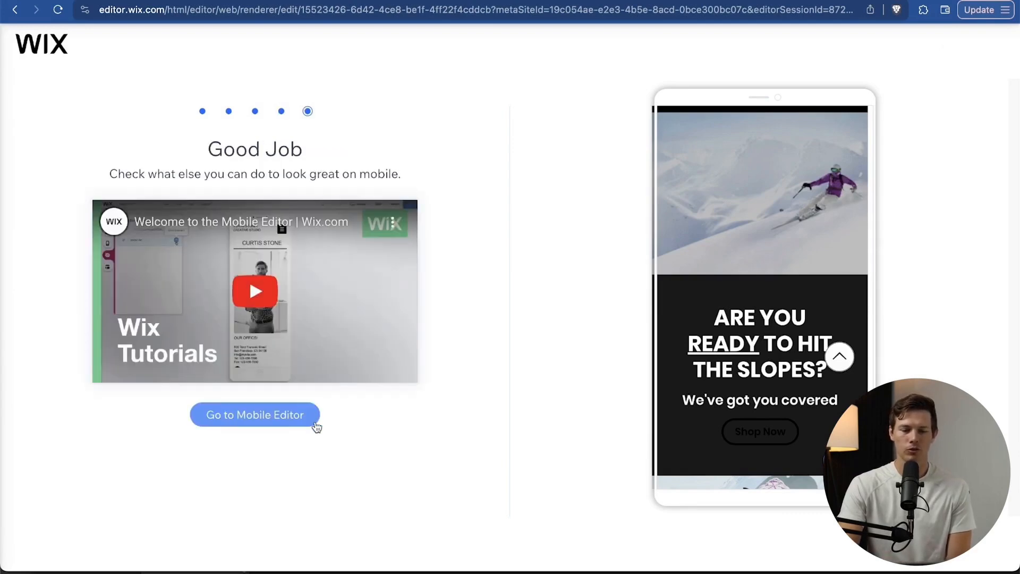
left_click(268, 420)
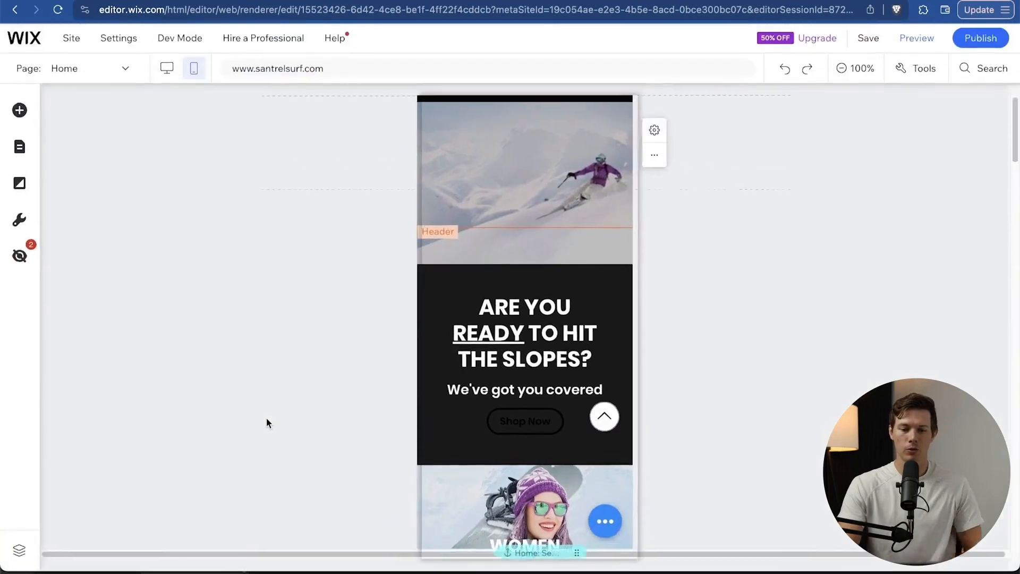
Toggle between the desktop and mobile layouts, ending on the desktop view.
left_click(166, 73)
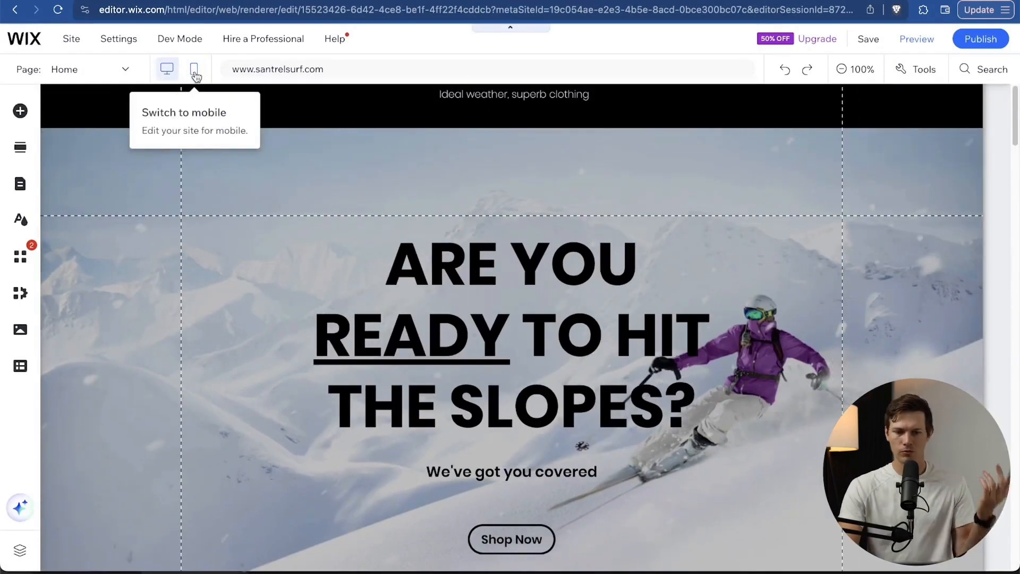
left_click(195, 71)
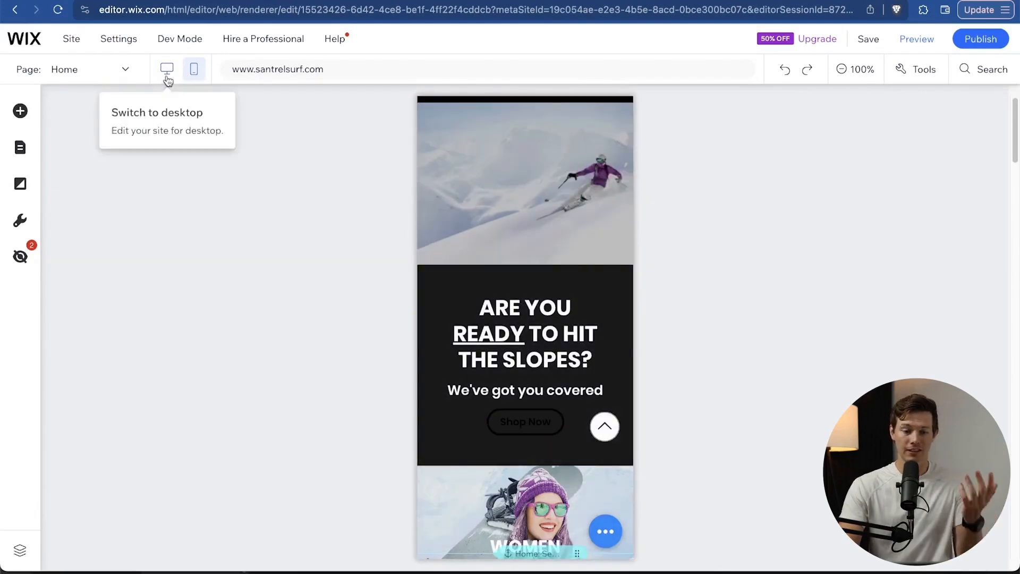
left_click(167, 78)
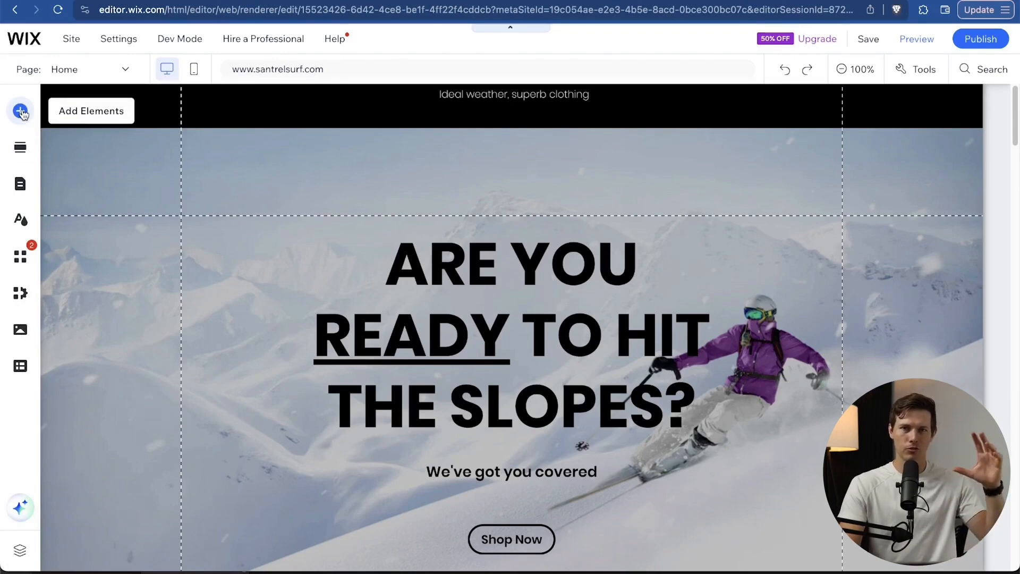
Scroll through the Brands, logo strip and New Arrivals sections of the Home page.
scroll(458, 282, "up", 1)
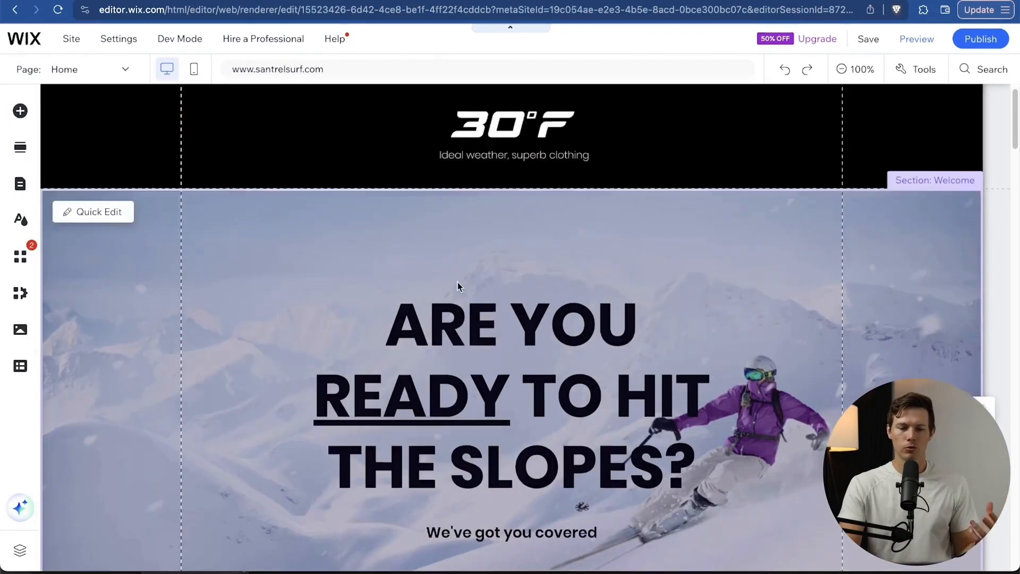
scroll(457, 282, "down", 5)
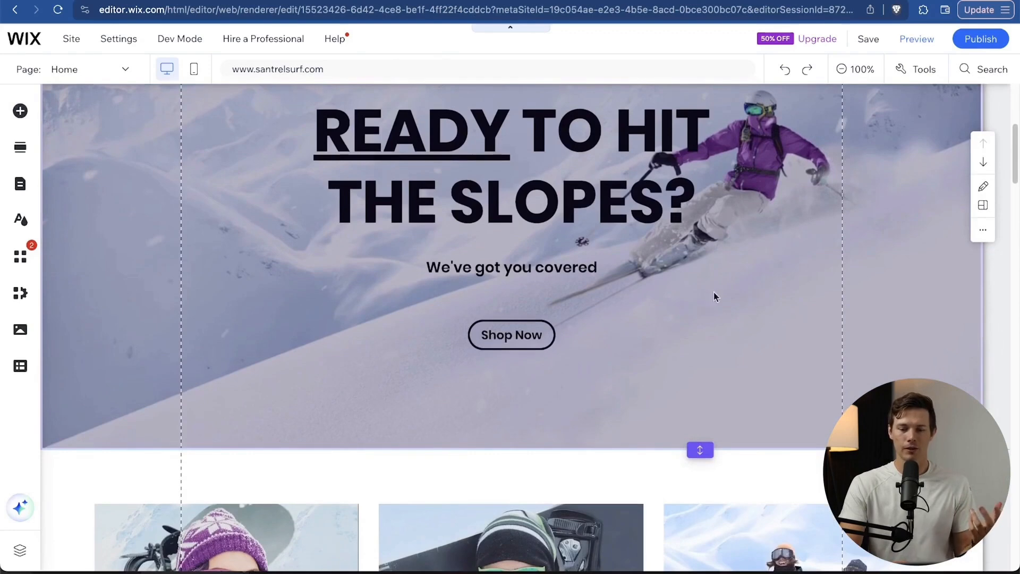
scroll(783, 295, "up", 4)
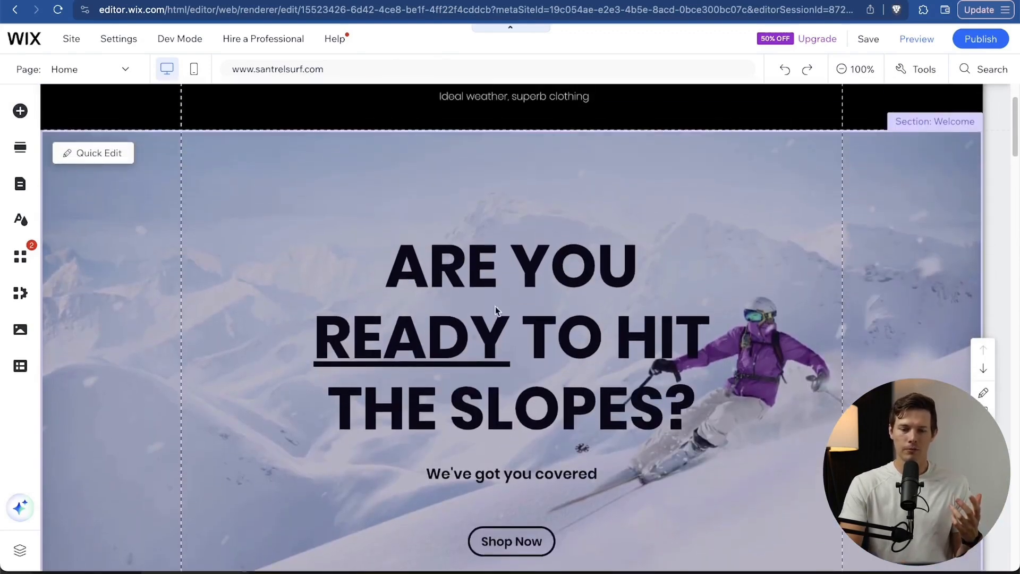
scroll(684, 258, "down", 1)
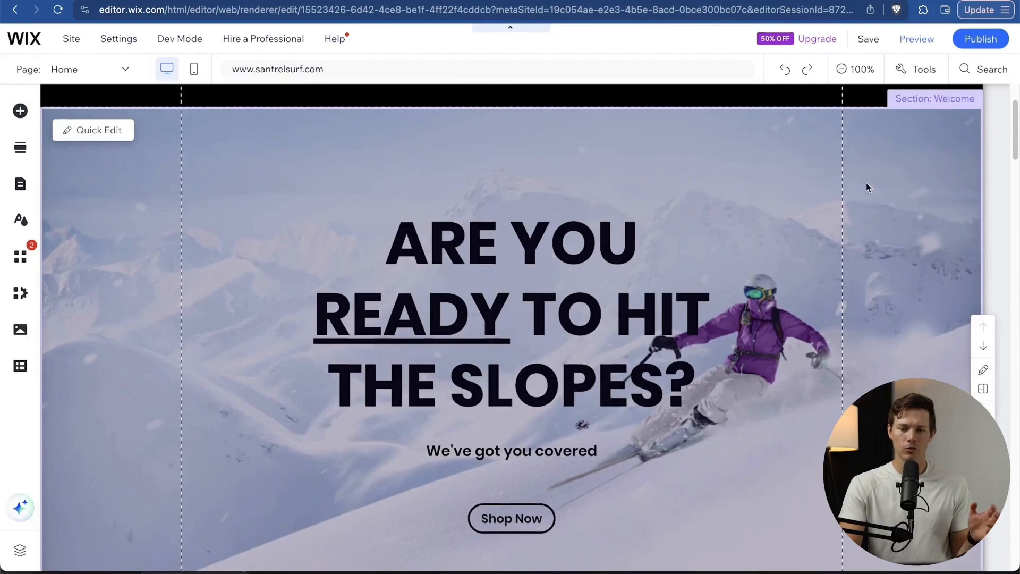
scroll(866, 183, "down", 3)
scroll(866, 186, "up", 2)
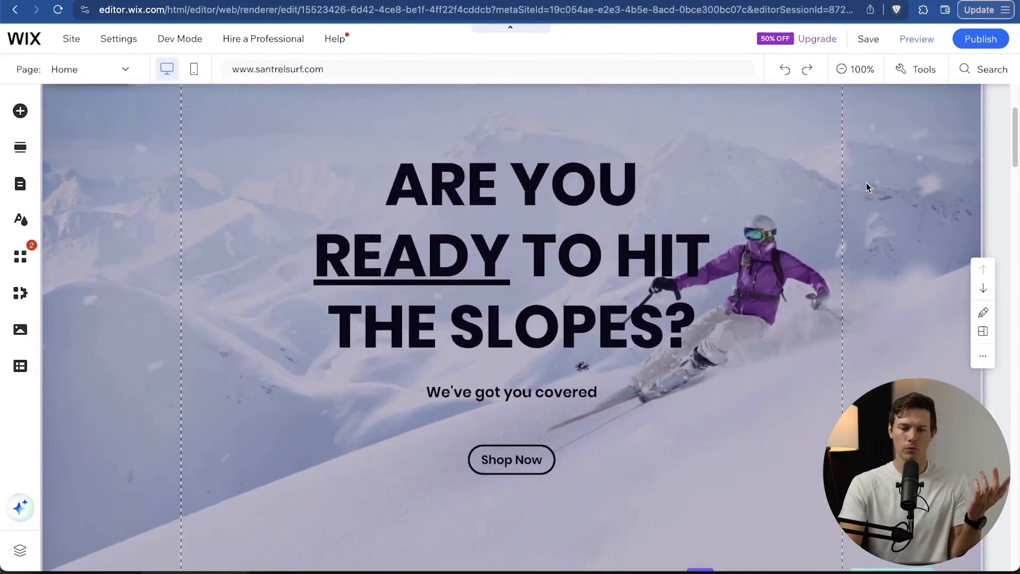
scroll(867, 186, "down", 8)
scroll(867, 186, "down", 2)
scroll(809, 164, "up", 1)
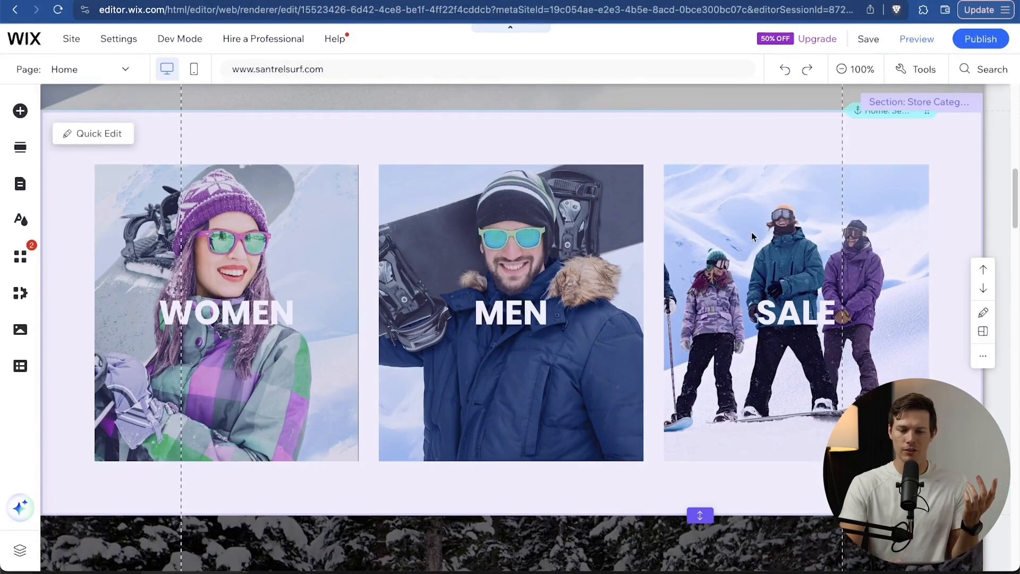
scroll(751, 233, "down", 8)
scroll(751, 231, "up", 1)
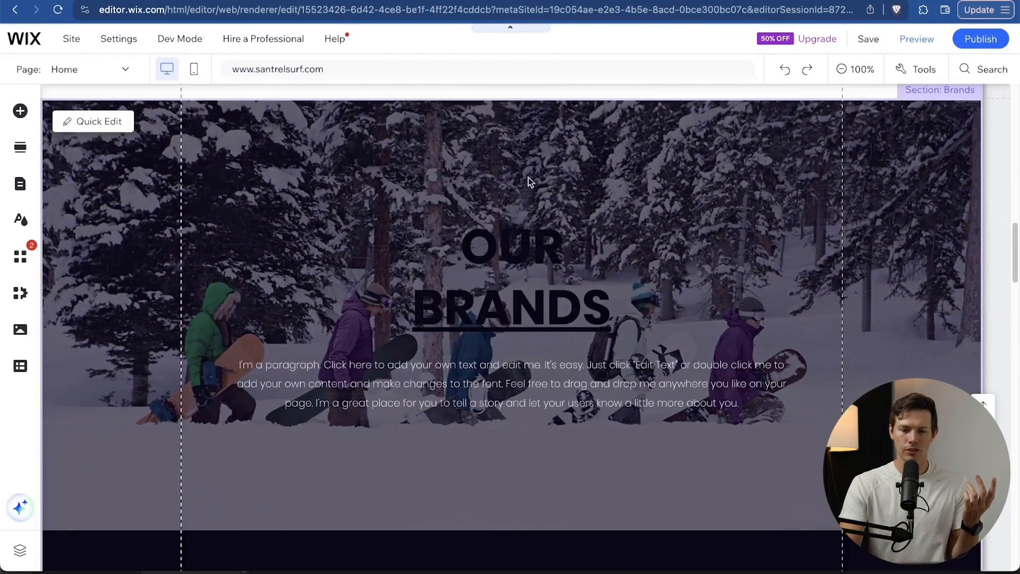
scroll(519, 432, "down", 10)
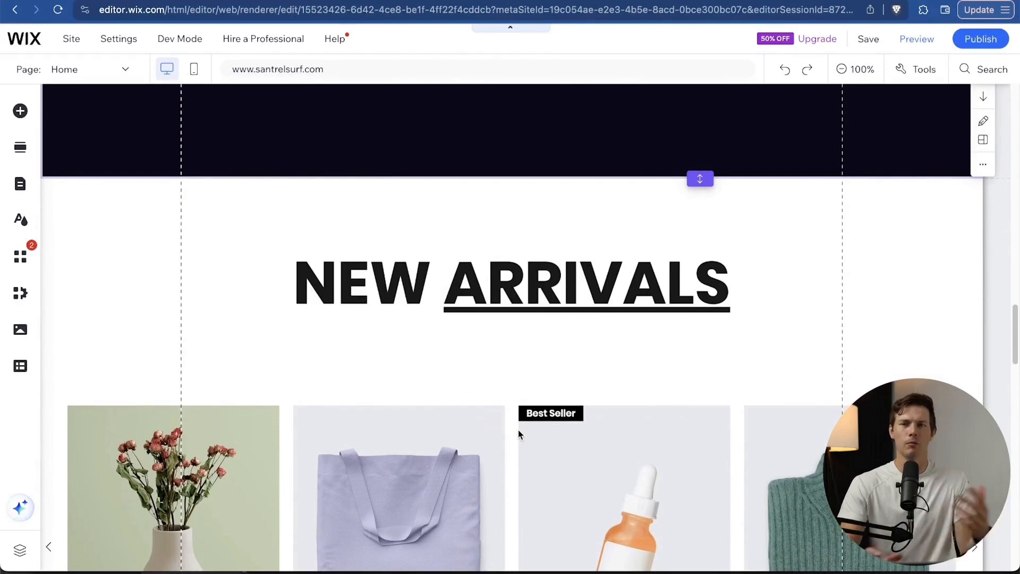
scroll(519, 430, "down", 5)
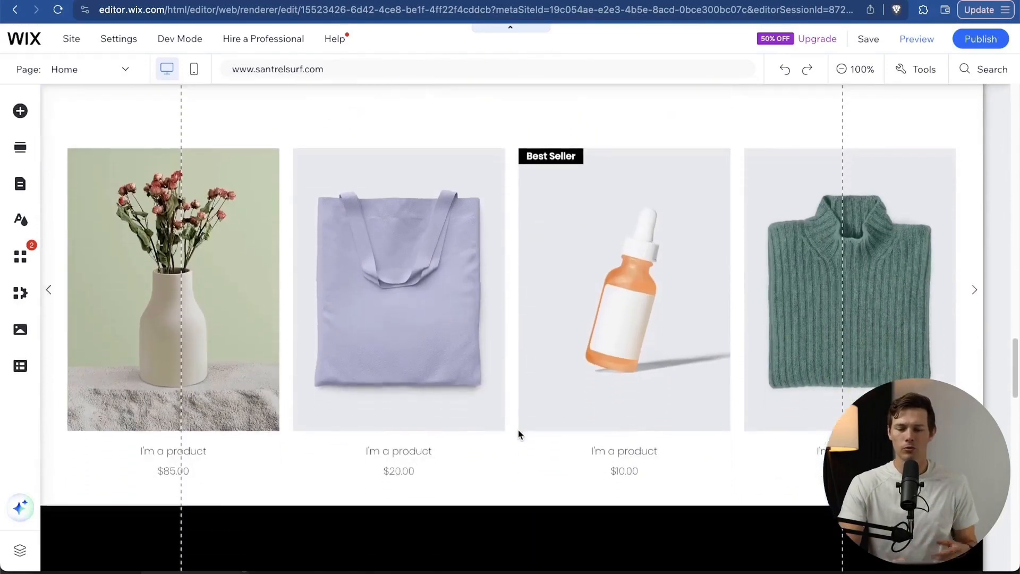
scroll(516, 460, "up", 6)
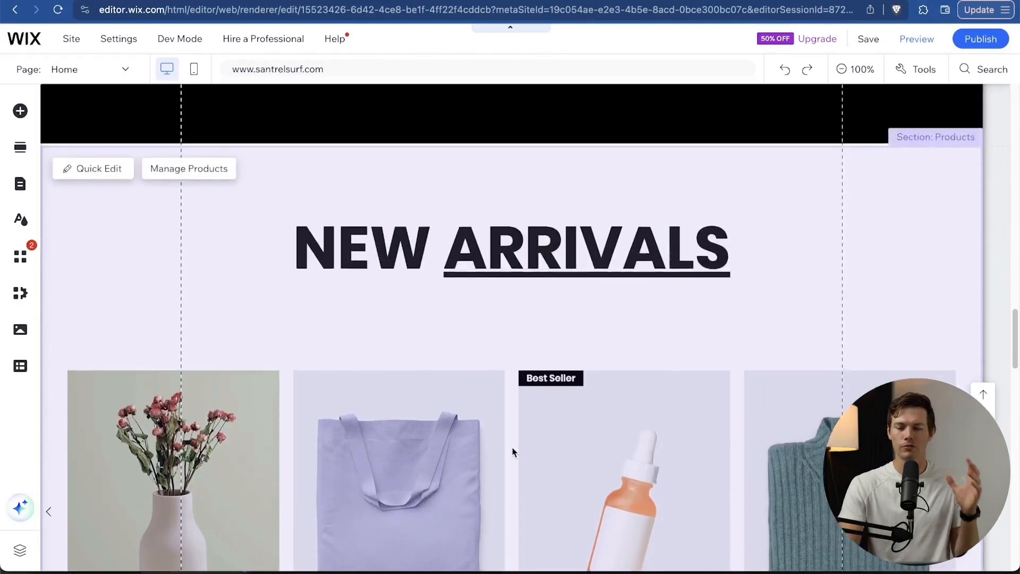
scroll(512, 452, "up", 5)
scroll(512, 451, "down", 3)
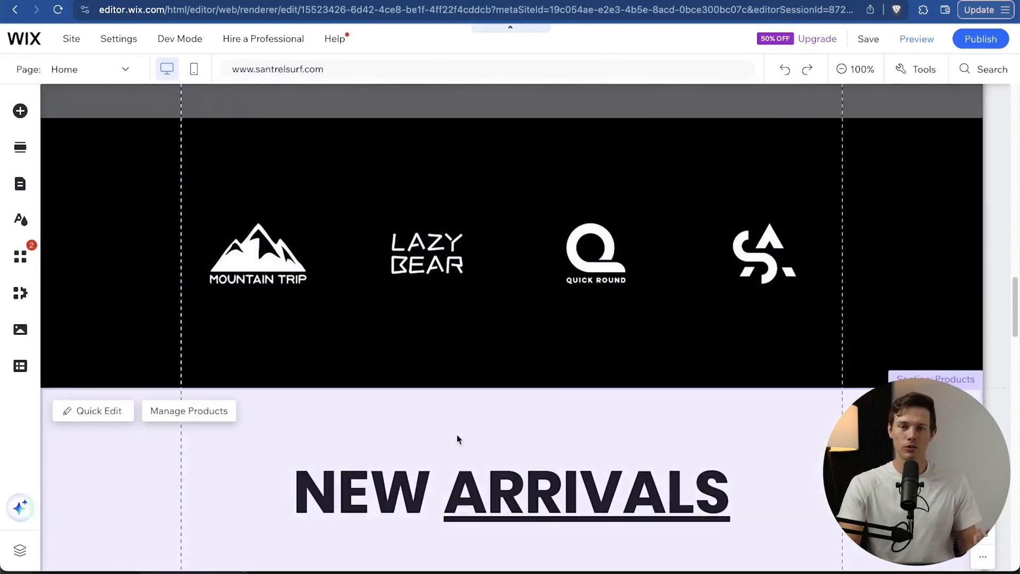
scroll(457, 438, "up", 3)
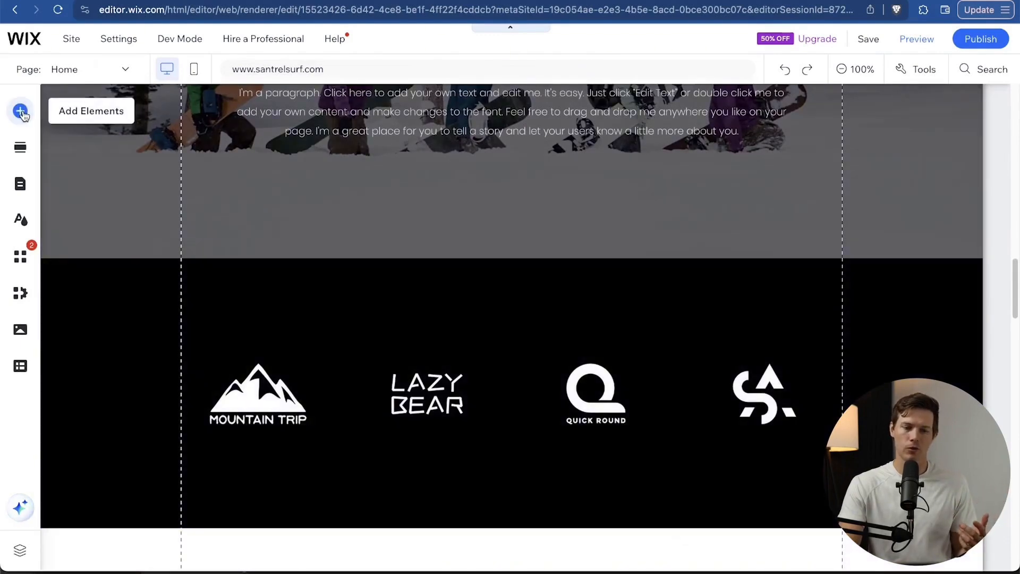
Browse the Text, Image, Button, Strip, Decorative, Box, Gallery and Menu & Anchor categories, then close Add Elements.
left_click(21, 112)
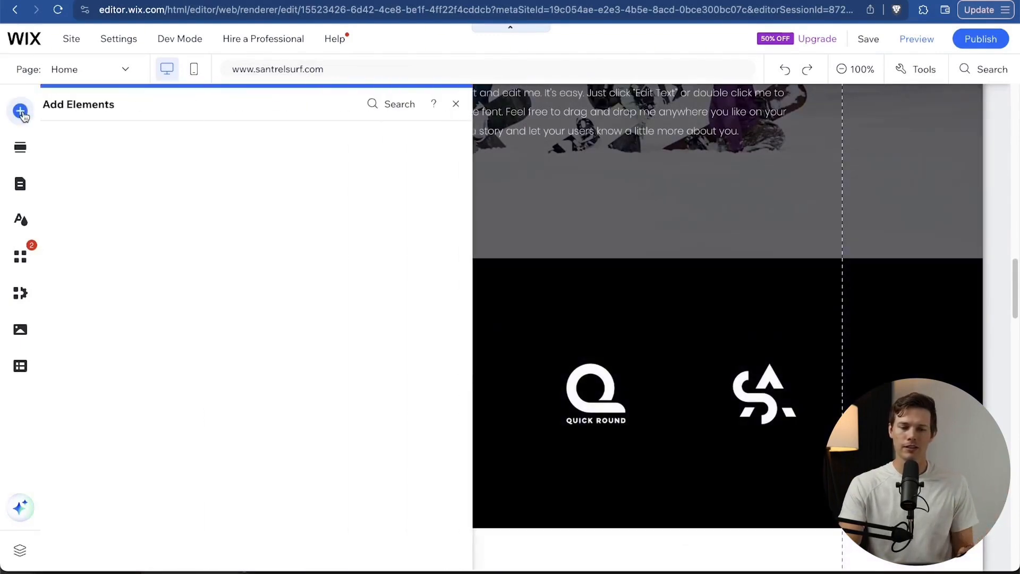
left_click(170, 215)
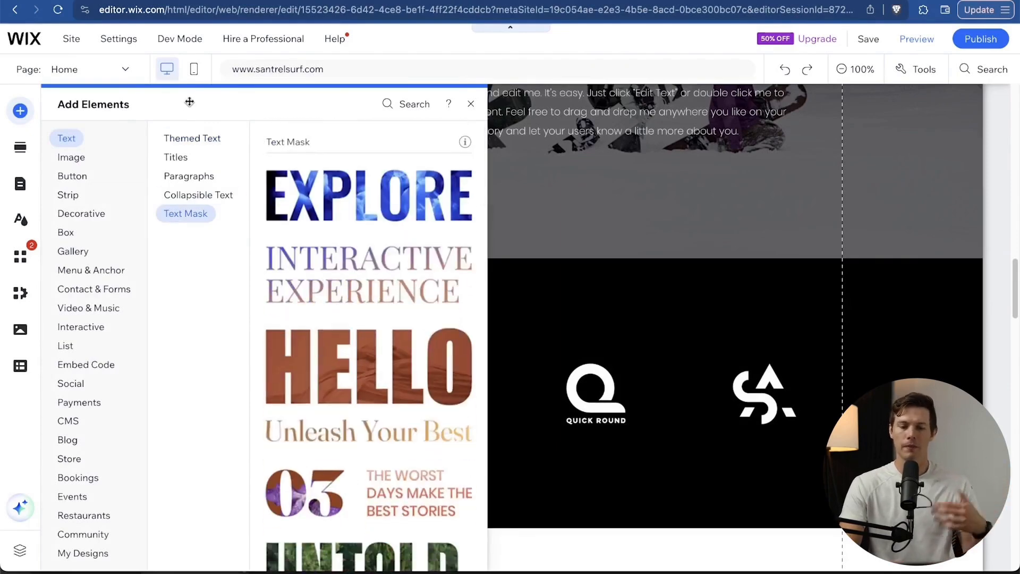
left_click(89, 157)
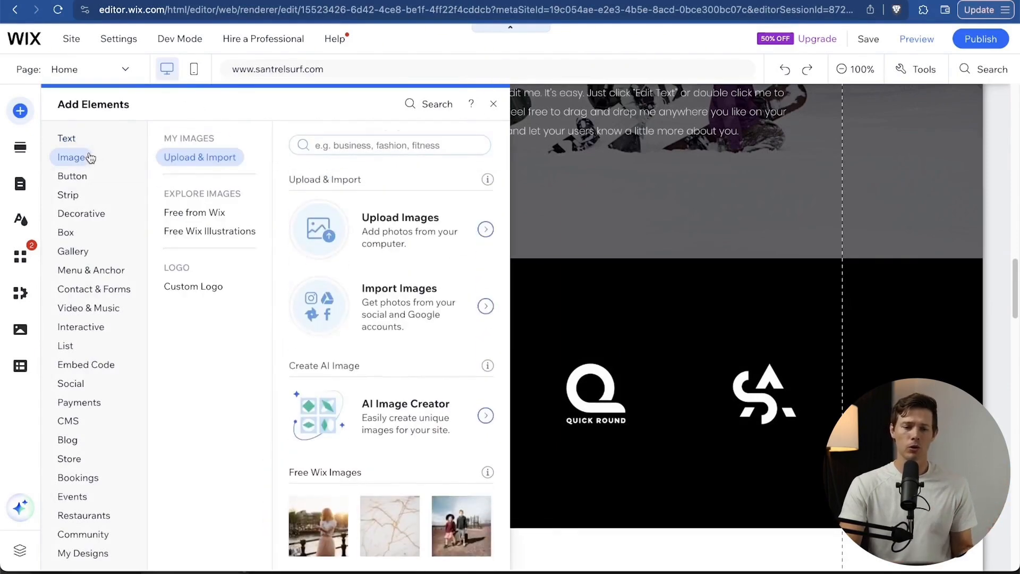
left_click(84, 182)
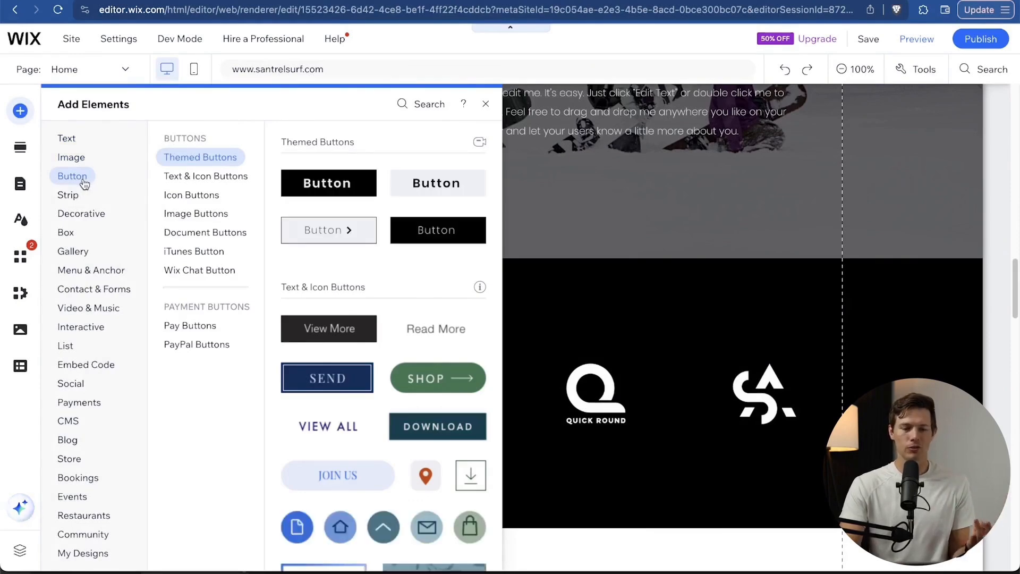
left_click(76, 201)
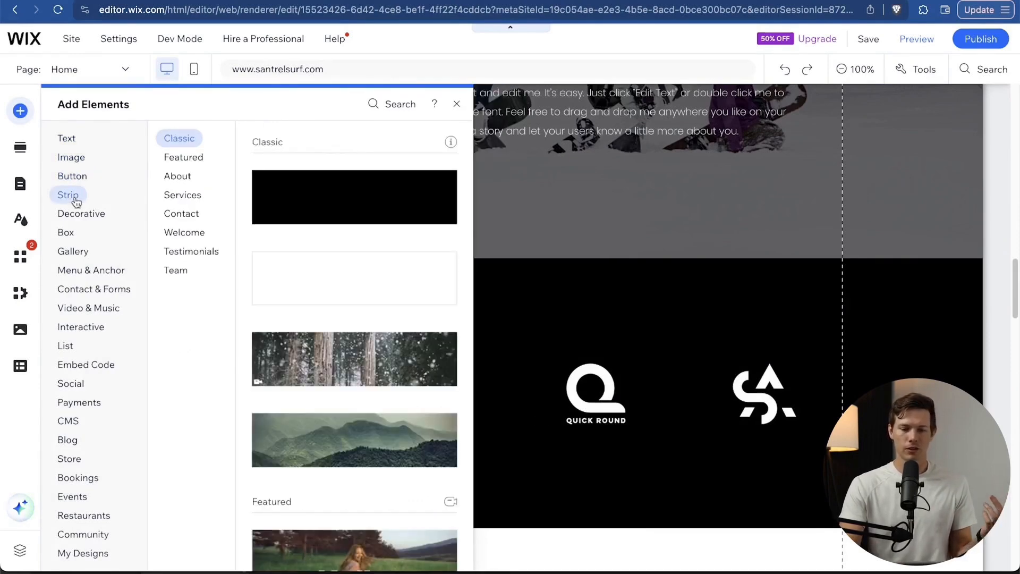
left_click(80, 215)
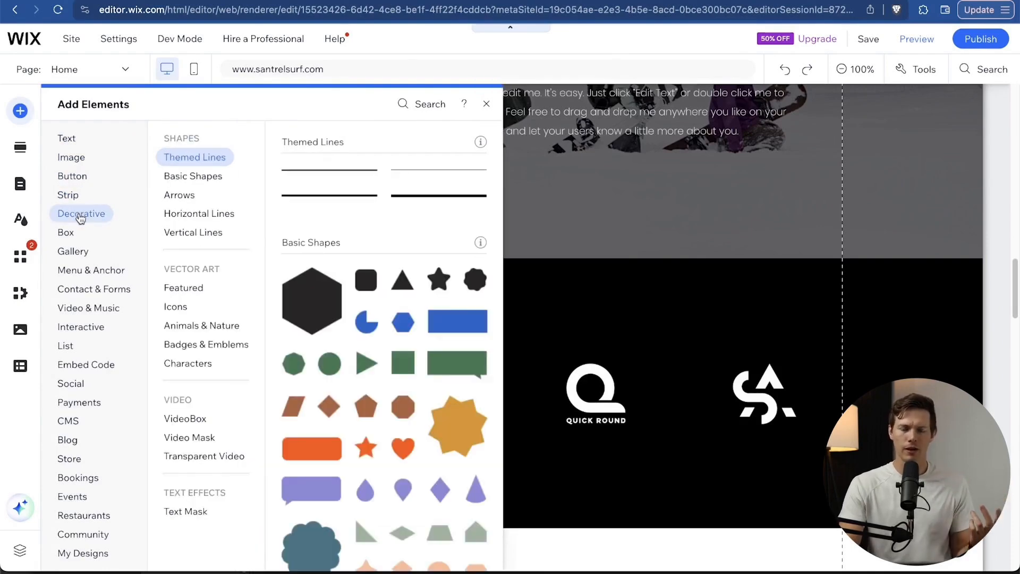
left_click(74, 234)
left_click(76, 257)
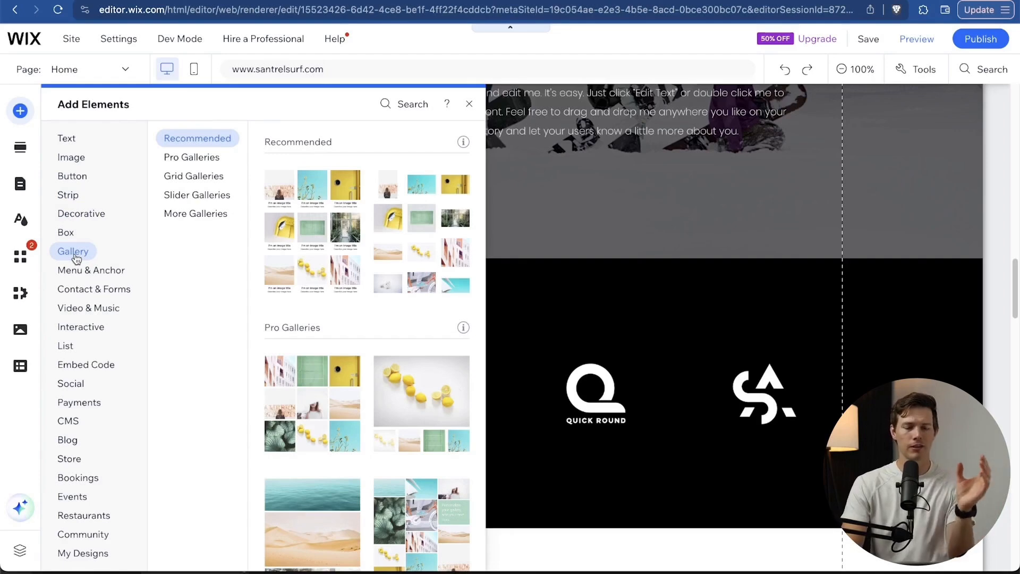
left_click(84, 272)
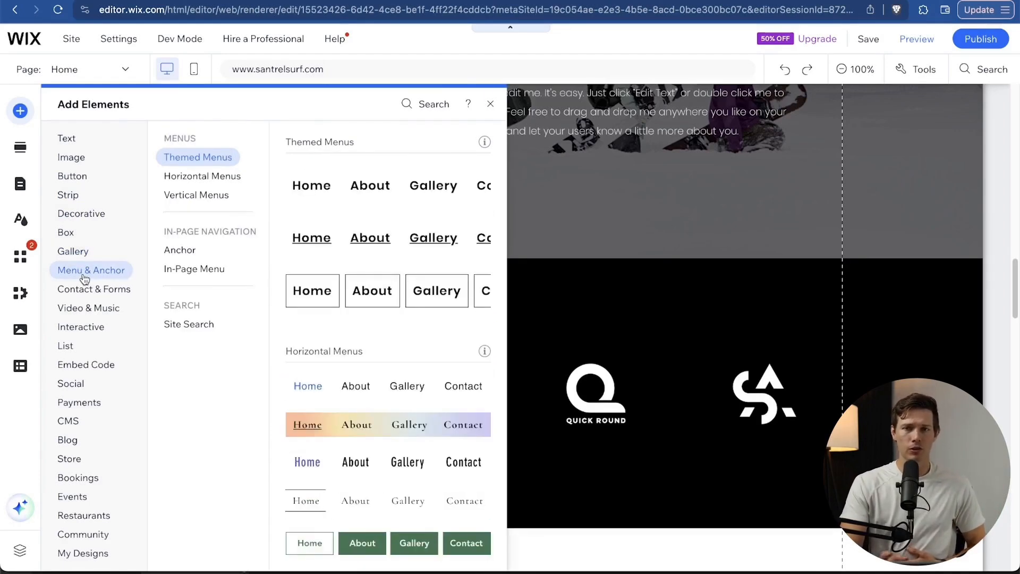
left_click(729, 305)
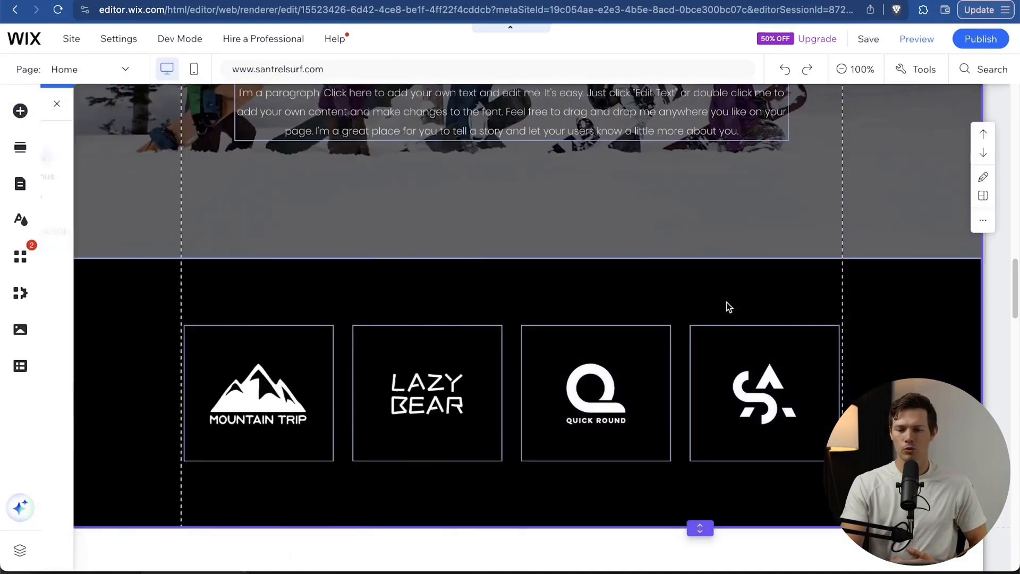
Place an anchor from Add Elements onto the New Arrivals products section.
scroll(726, 302, "up", 15)
scroll(726, 301, "down", 4)
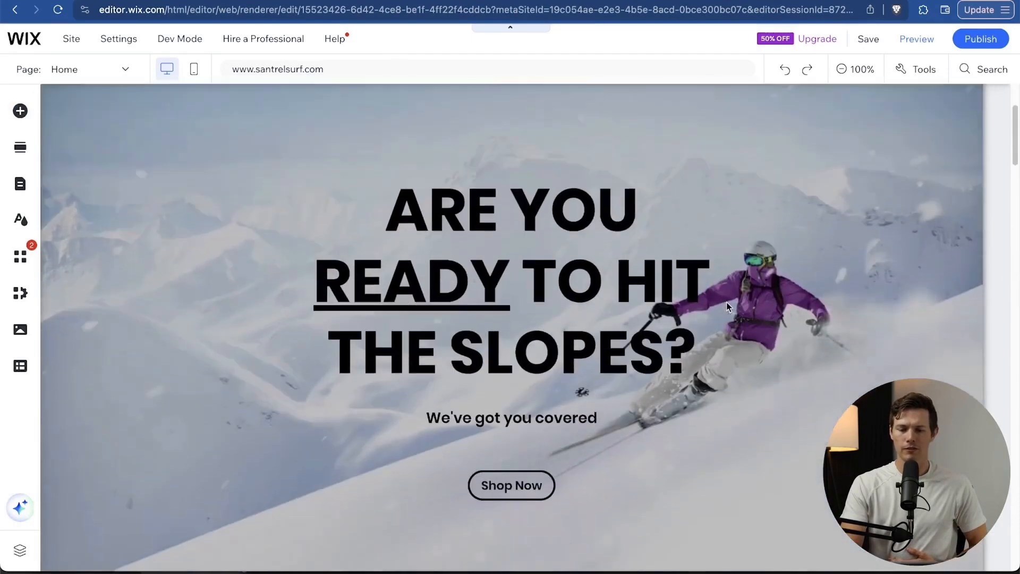
scroll(726, 302, "up", 1)
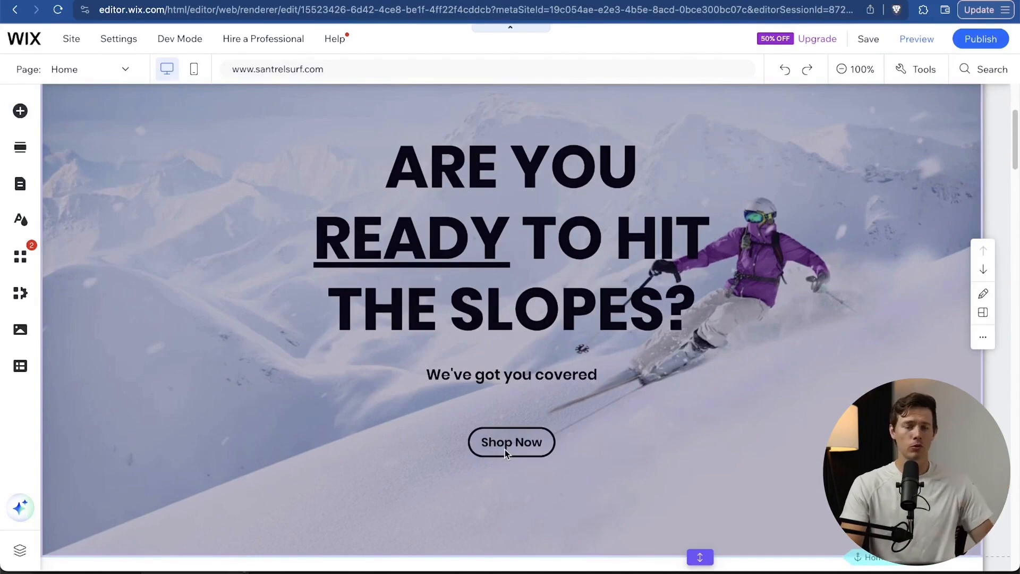
scroll(506, 452, "down", 20)
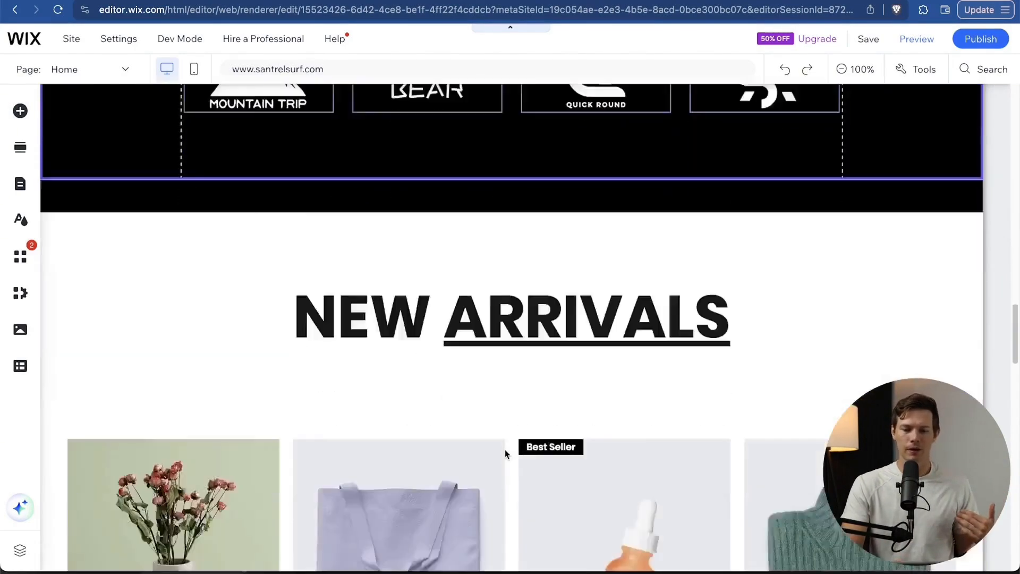
scroll(506, 452, "up", 4)
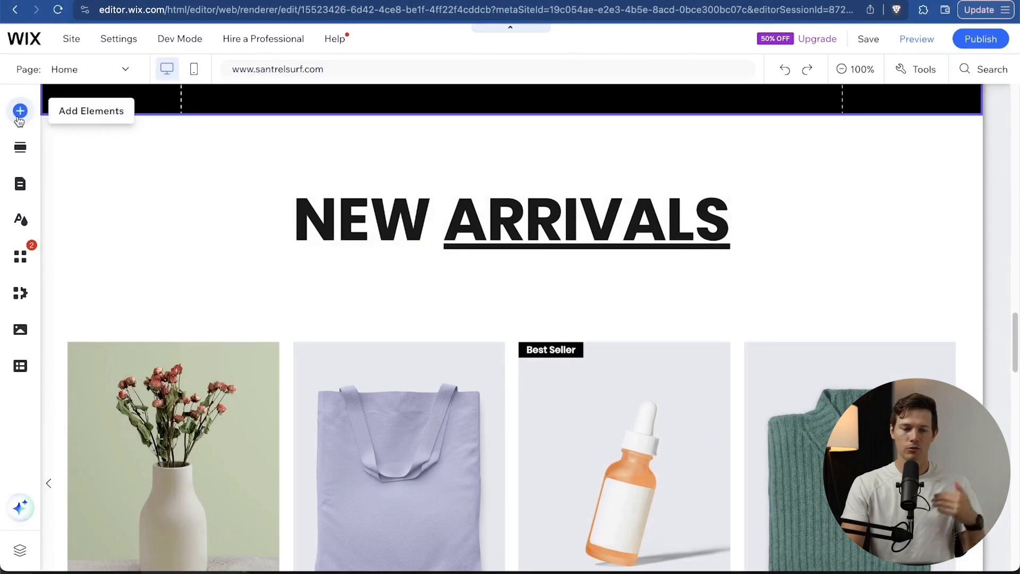
left_click(20, 113)
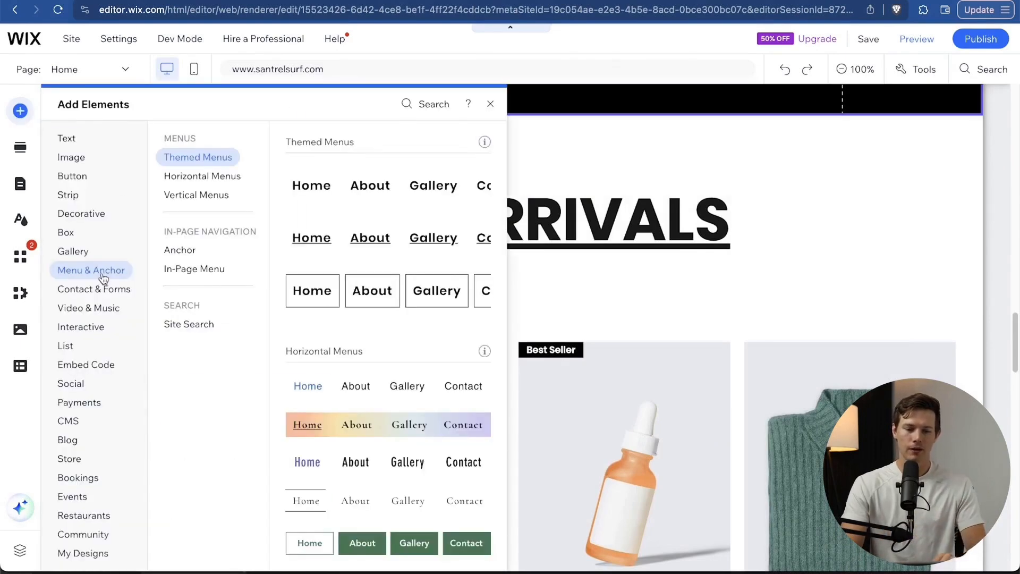
left_click(198, 251)
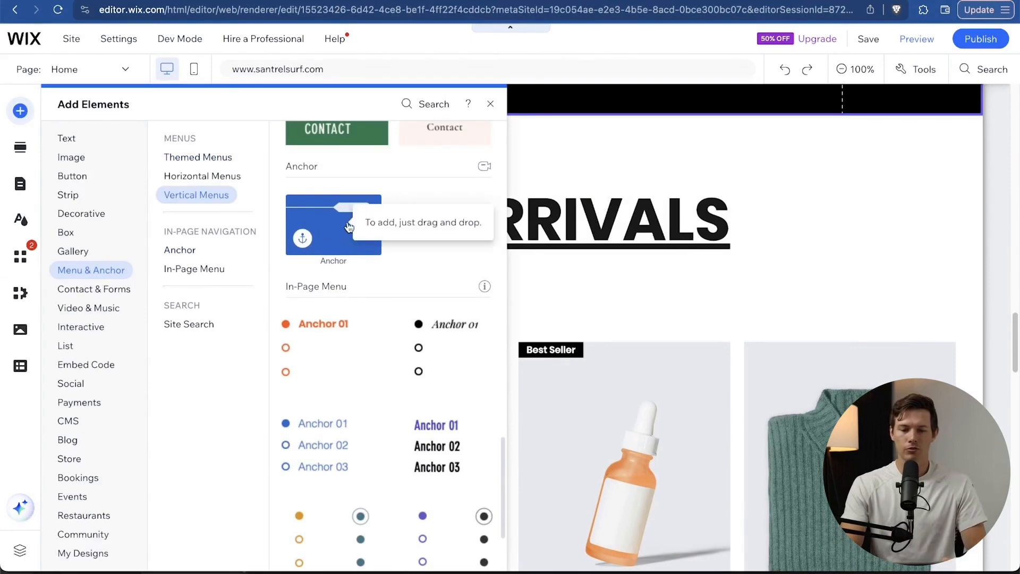
left_click_drag(368, 247, 669, 467)
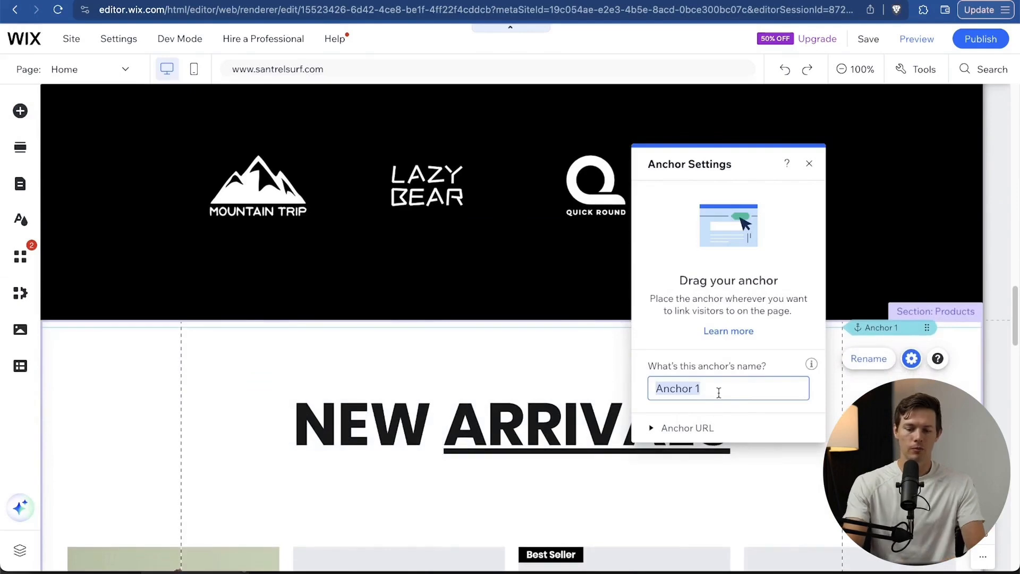
Name the anchor 'newarrivals', close its settings, and return to the hero.
type("newarri")
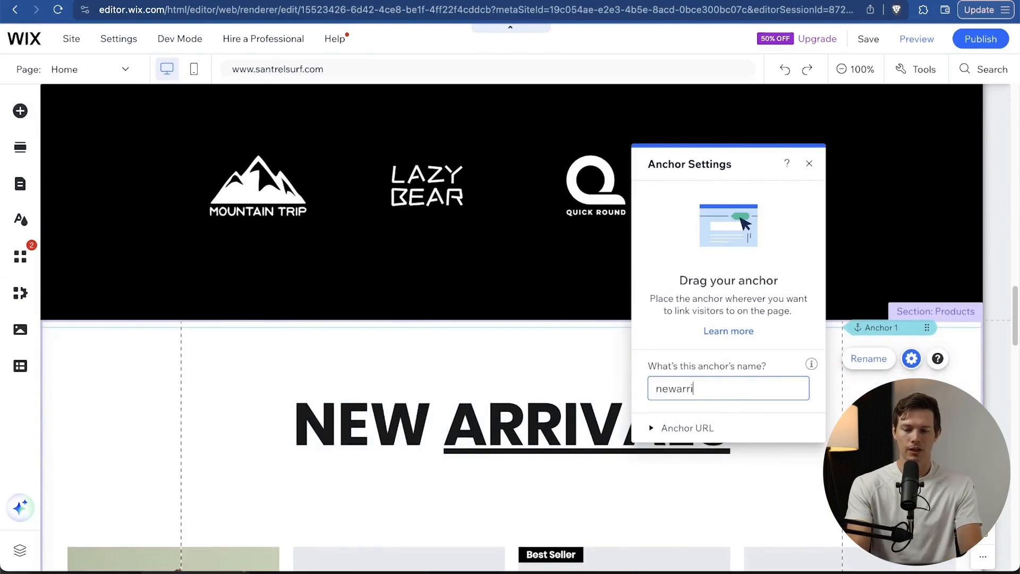
type("val")
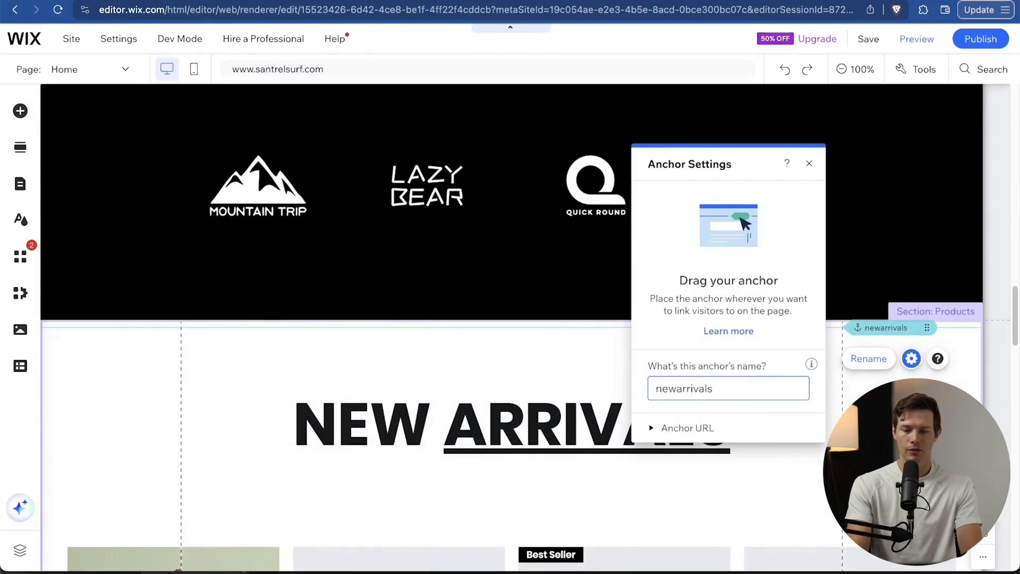
type("s")
key("super+a")
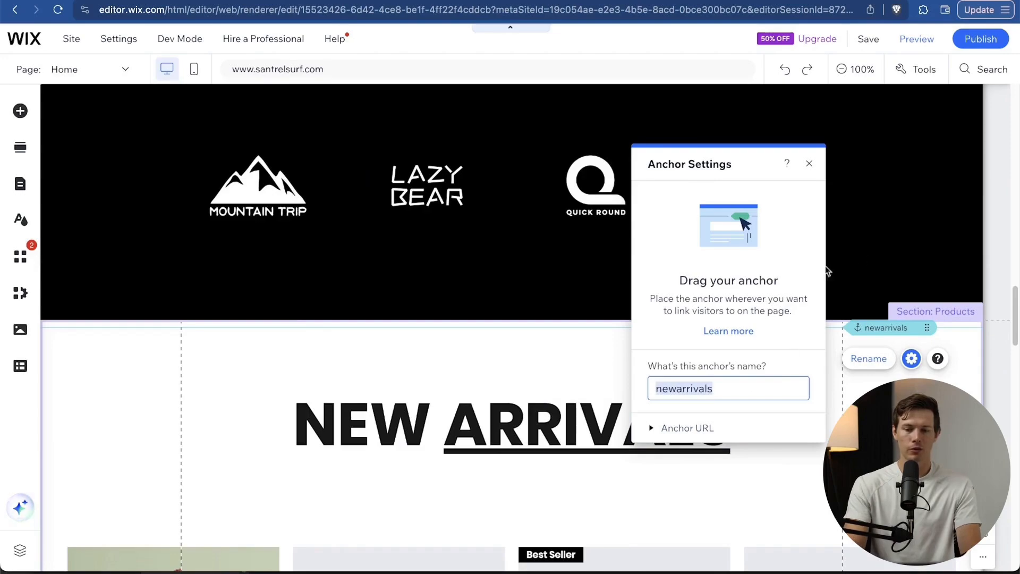
left_click(809, 169)
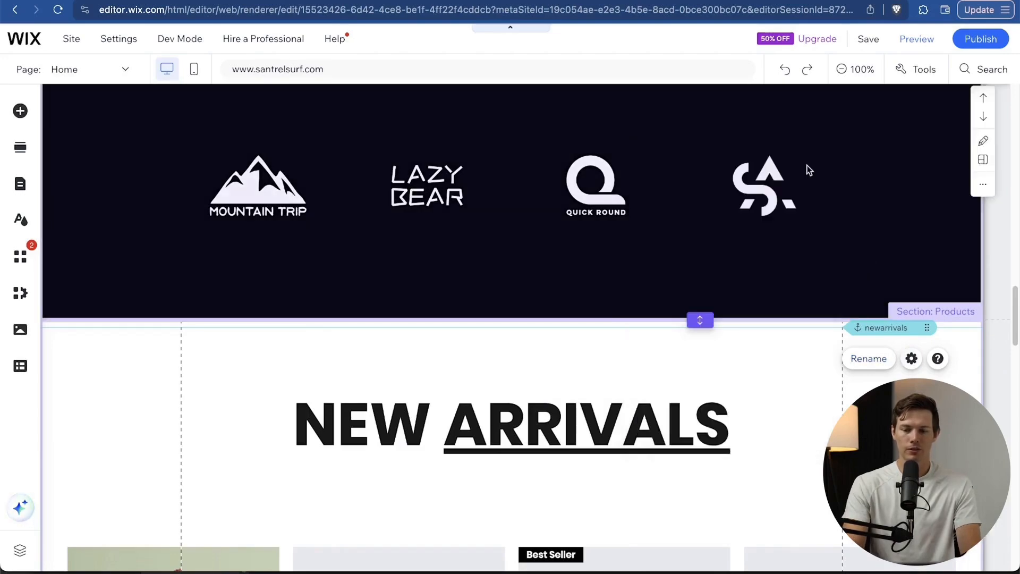
scroll(609, 375, "up", 15)
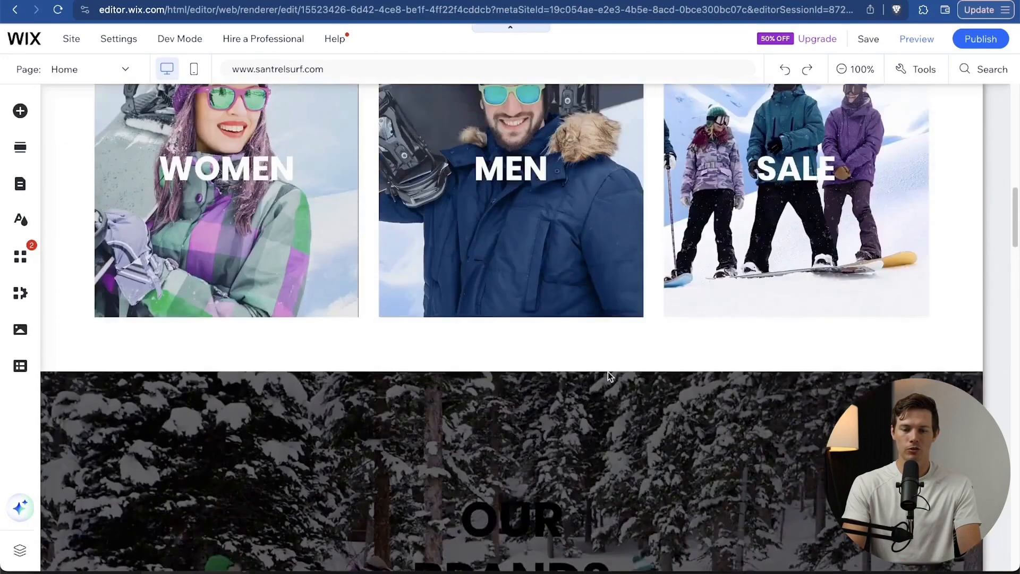
scroll(608, 372, "up", 1)
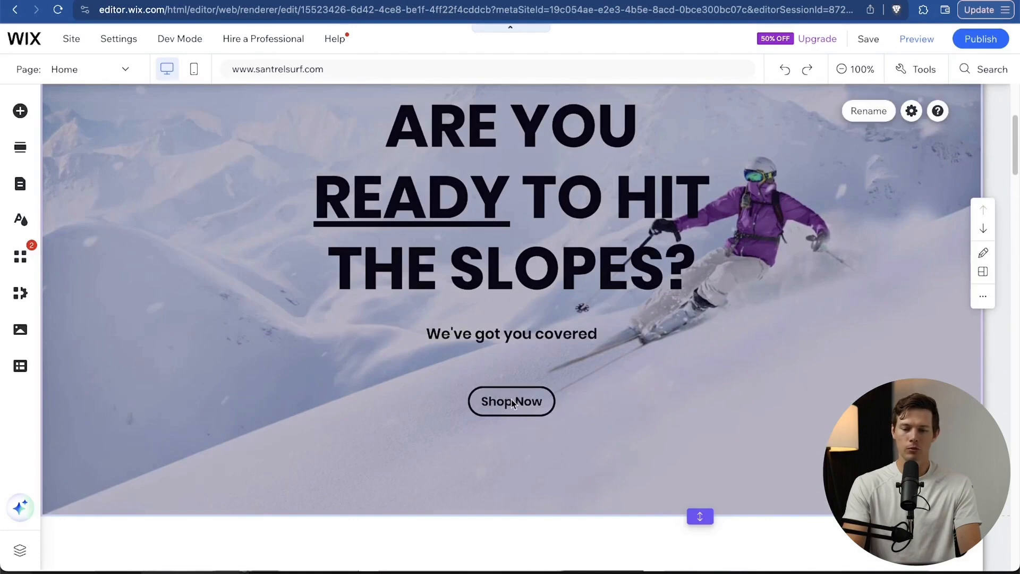
Link the Shop Now button to the Home page's newarrivals anchor and publish the site.
left_click(534, 406)
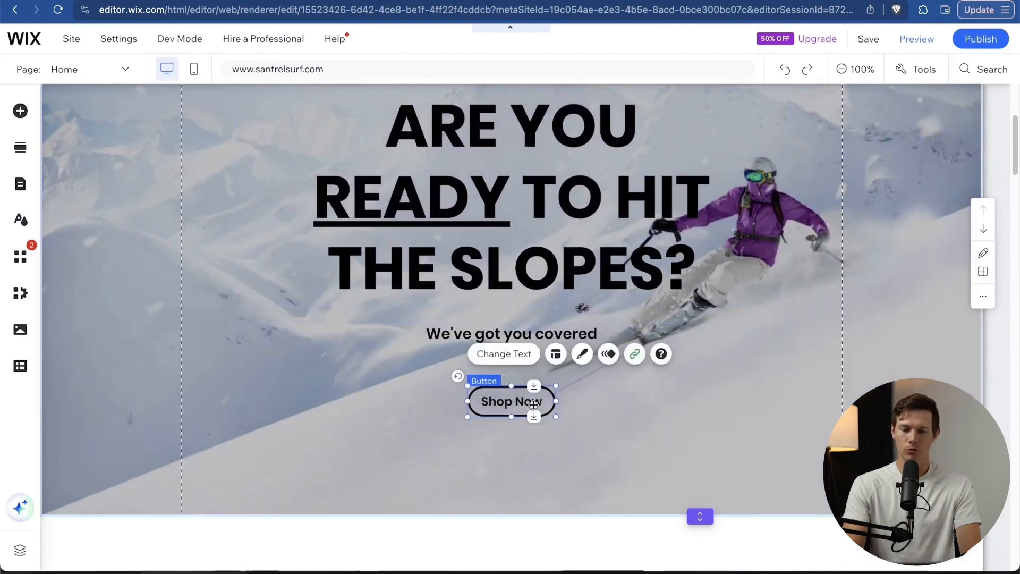
left_click(636, 354)
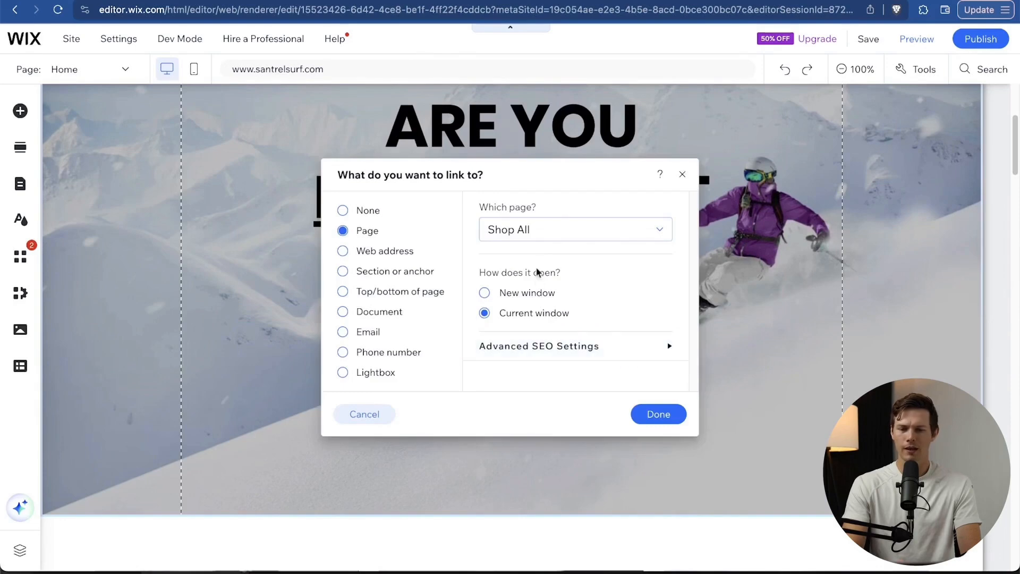
left_click(394, 271)
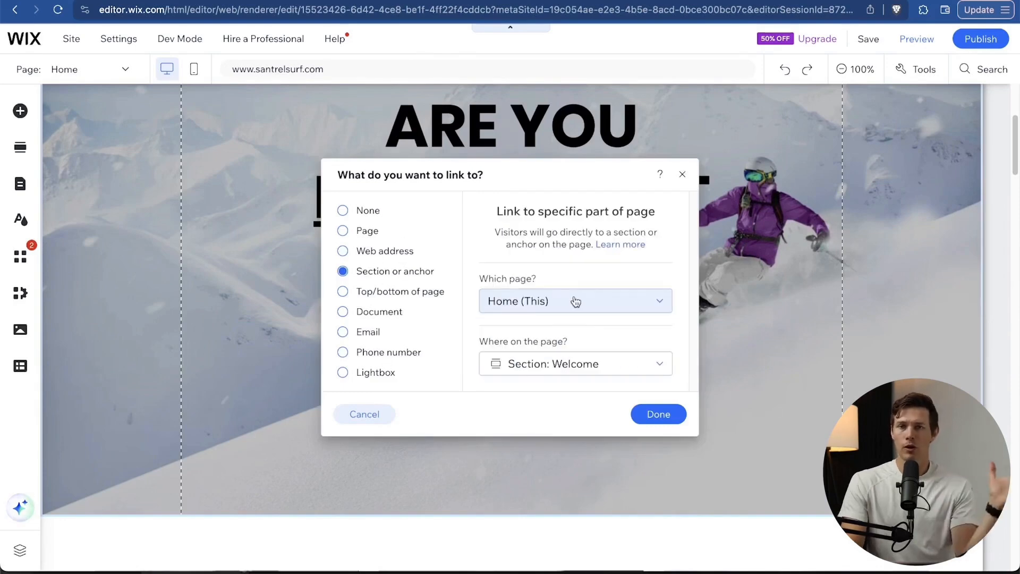
left_click(574, 301)
left_click(576, 300)
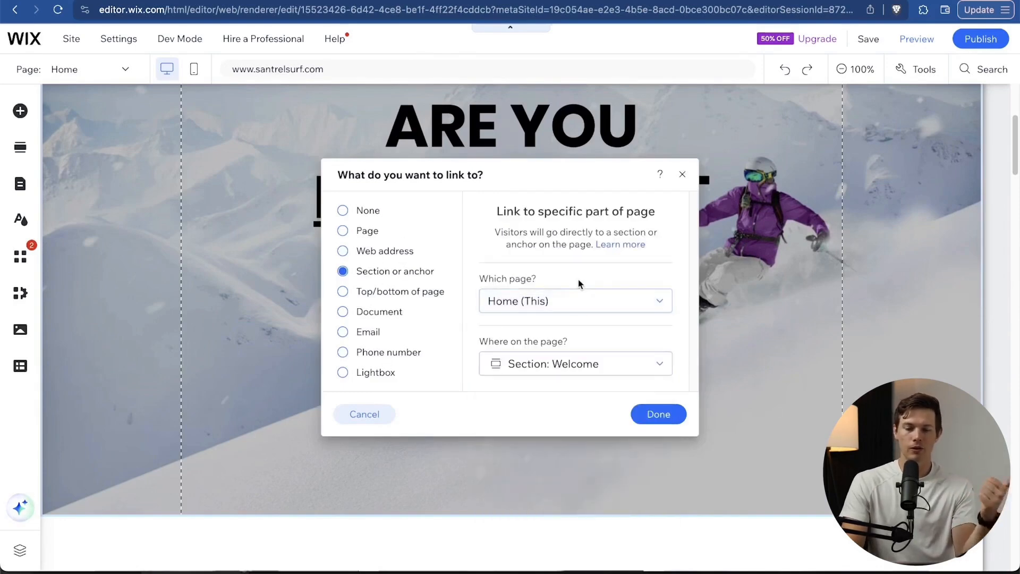
left_click(572, 367)
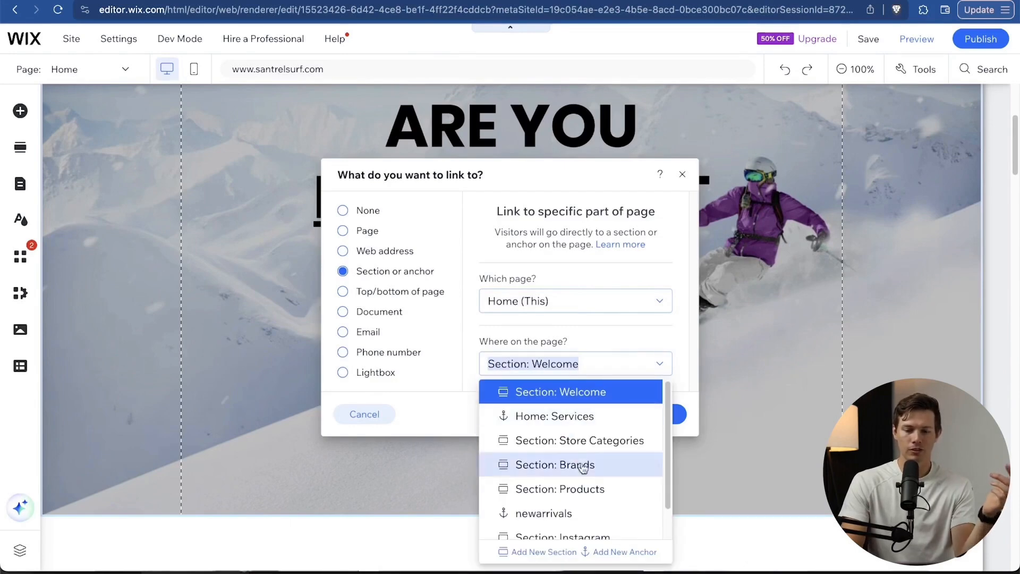
scroll(585, 489, "down", 1)
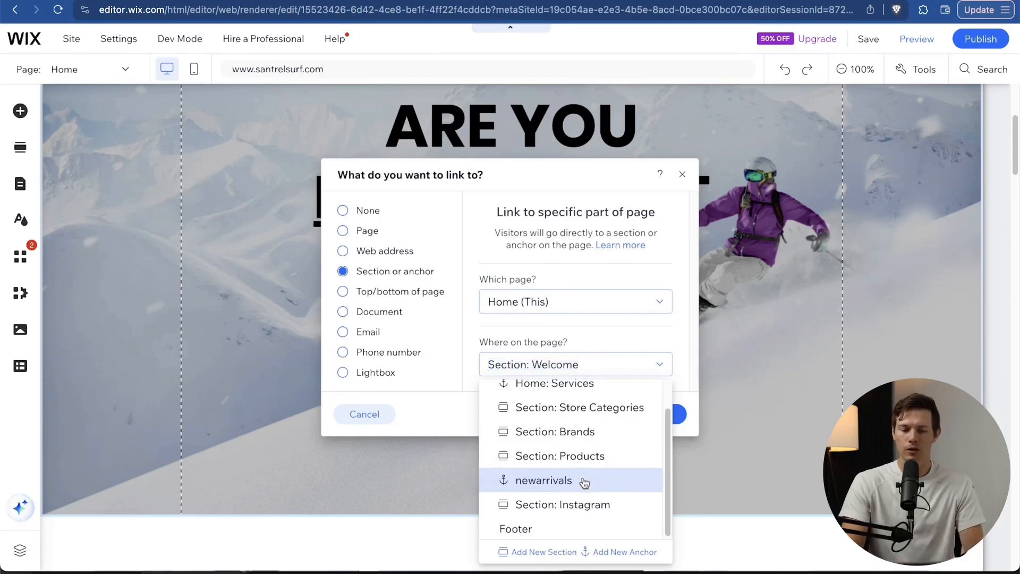
left_click(584, 483)
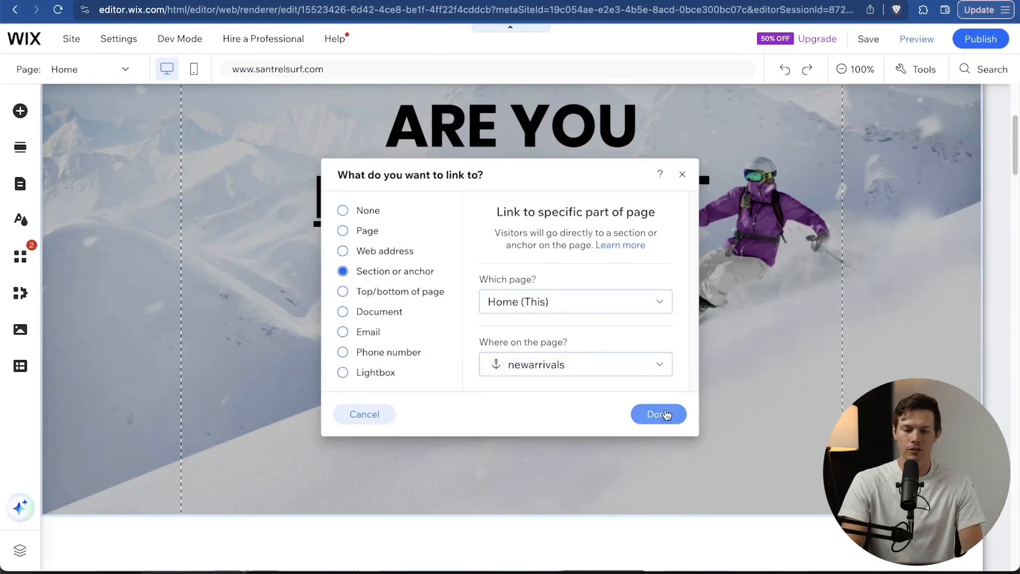
left_click(659, 414)
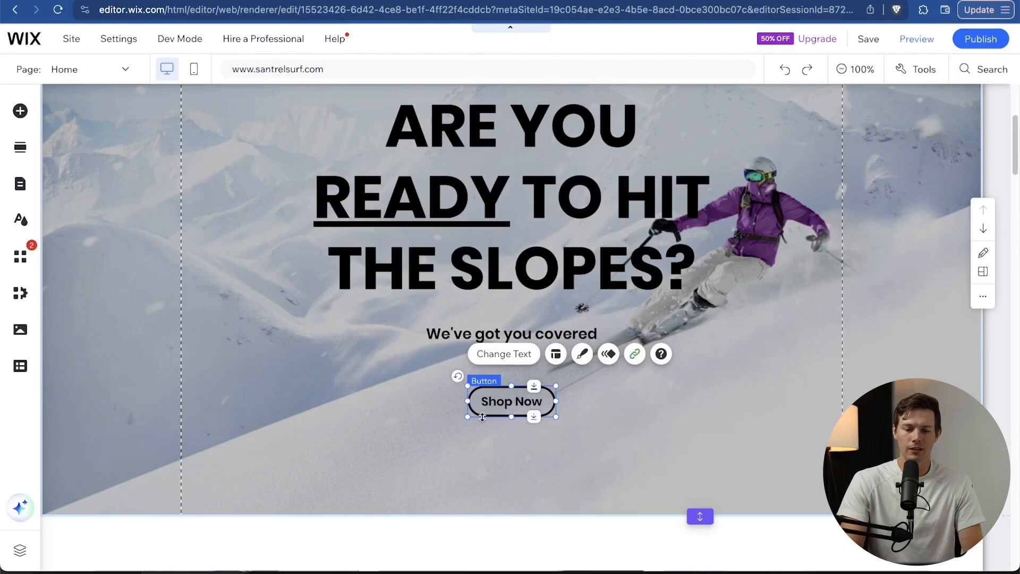
left_click(992, 40)
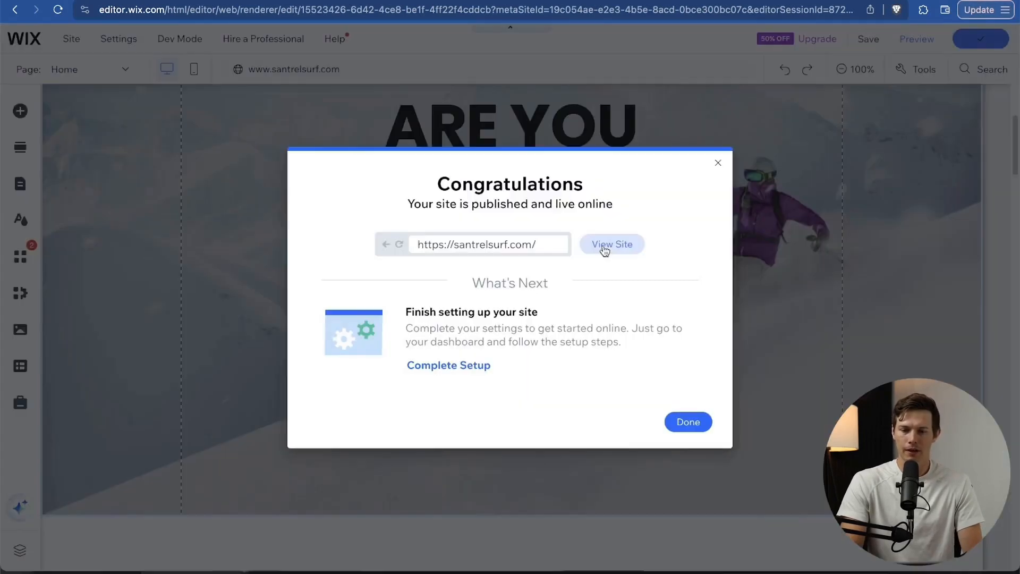
View the published site and scroll down to its New Arrivals row.
left_click(604, 245)
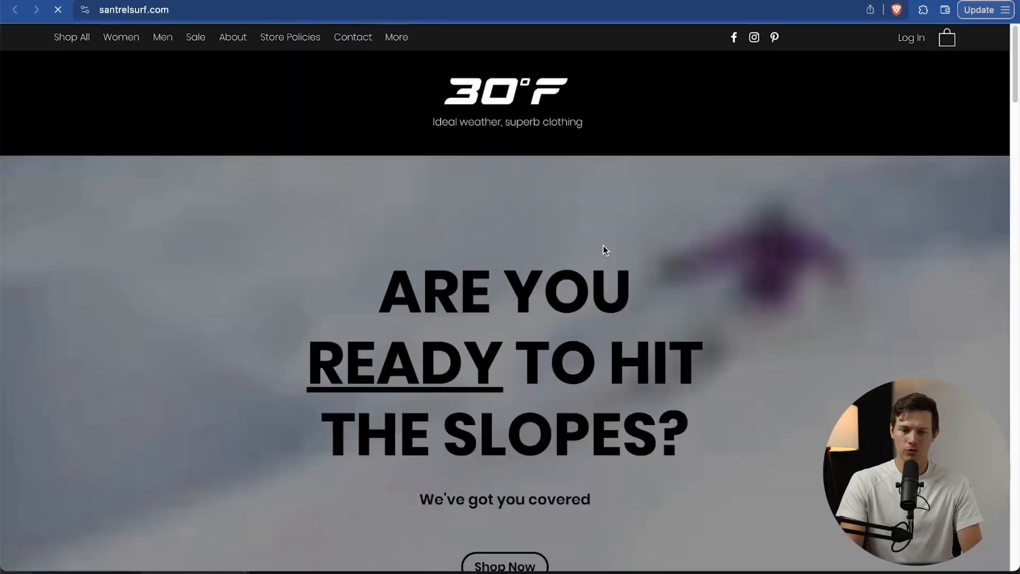
scroll(547, 399, "down", 2)
scroll(521, 489, "down", 15)
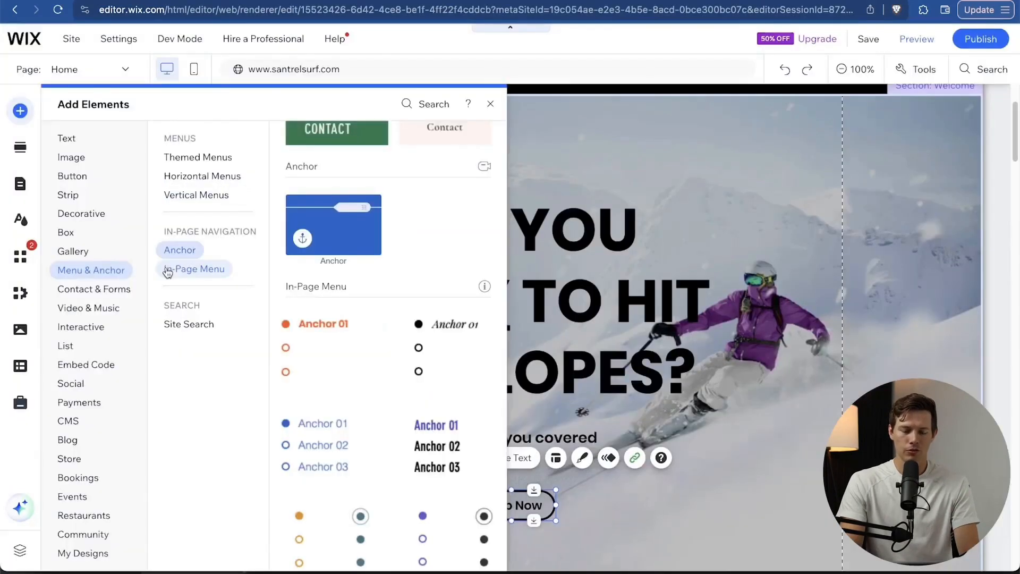
Browse Menu & Anchor, Video & Music, Interactive and Embed Code, then the Text & Icon Buttons styles.
left_click(175, 269)
left_click(89, 308)
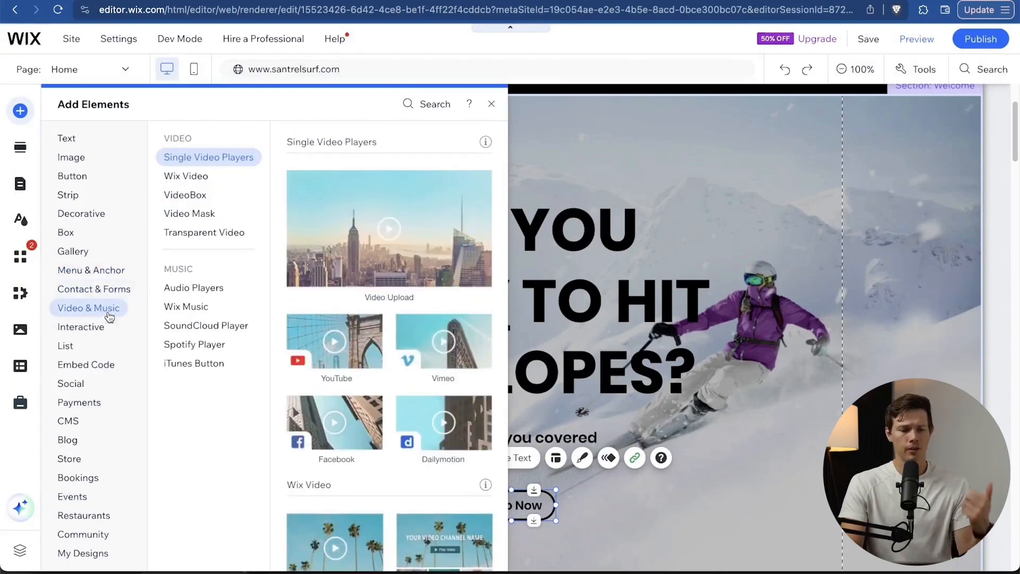
left_click(97, 325)
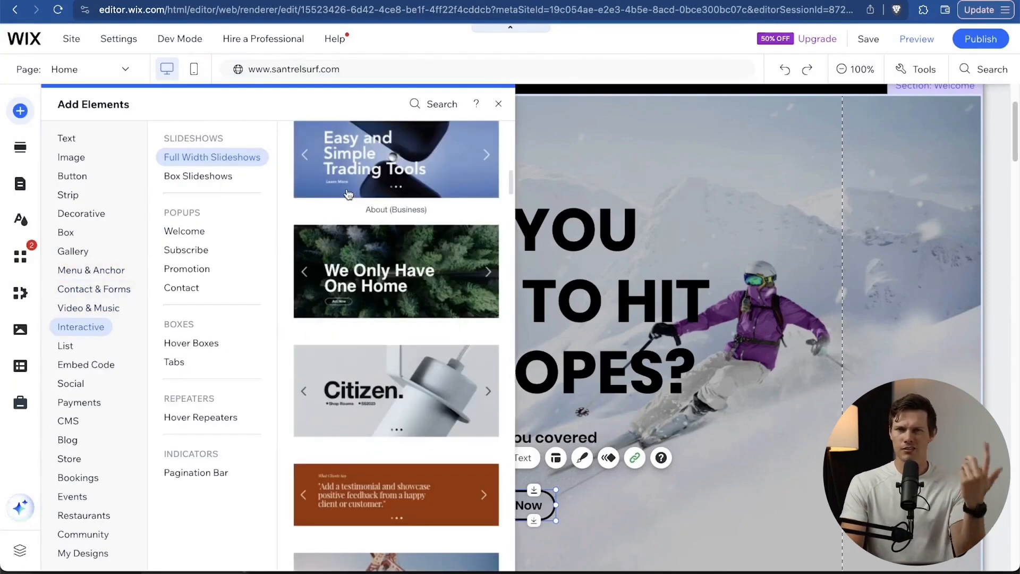
left_click(88, 308)
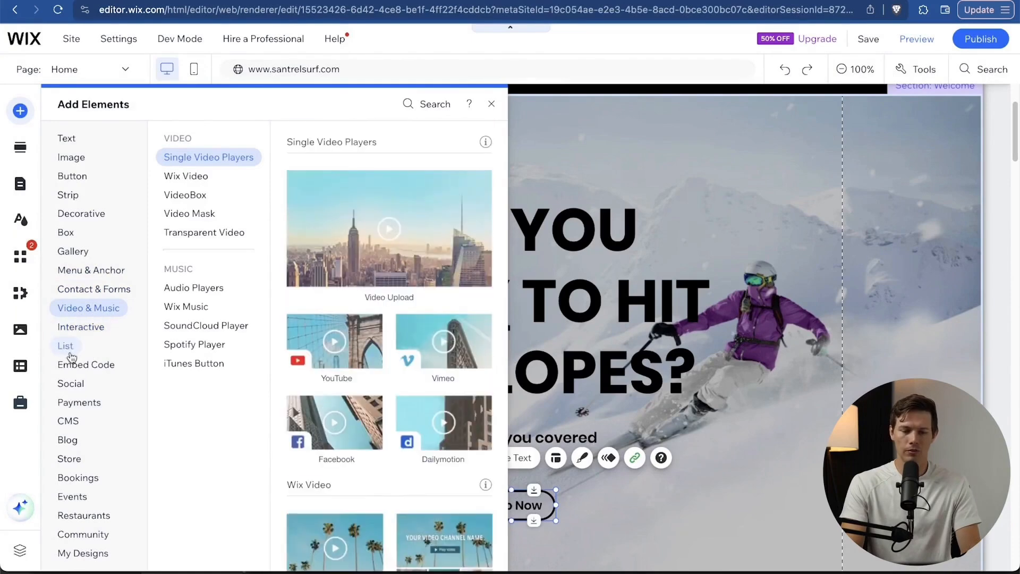
left_click(72, 367)
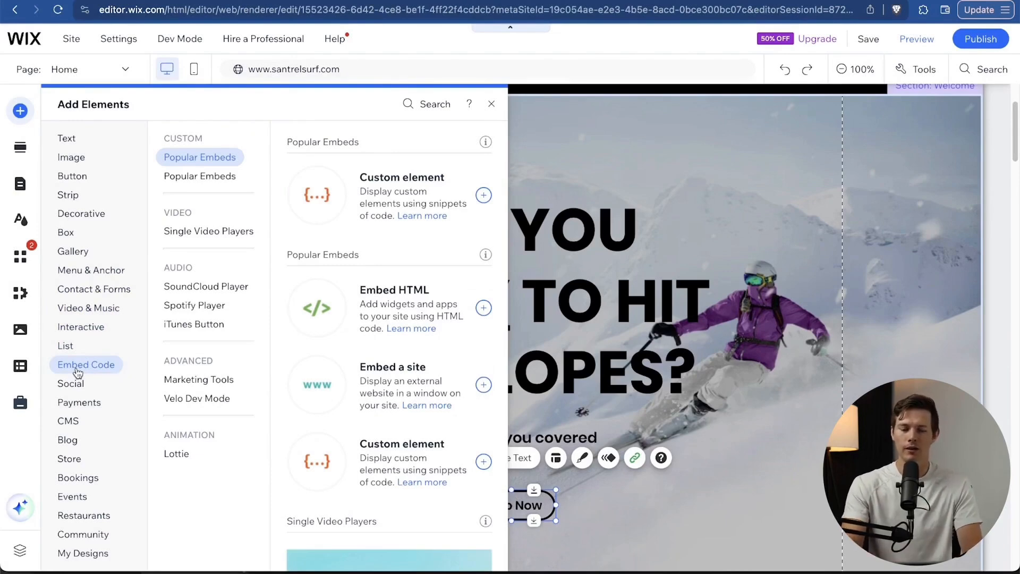
mouse_move(87, 497)
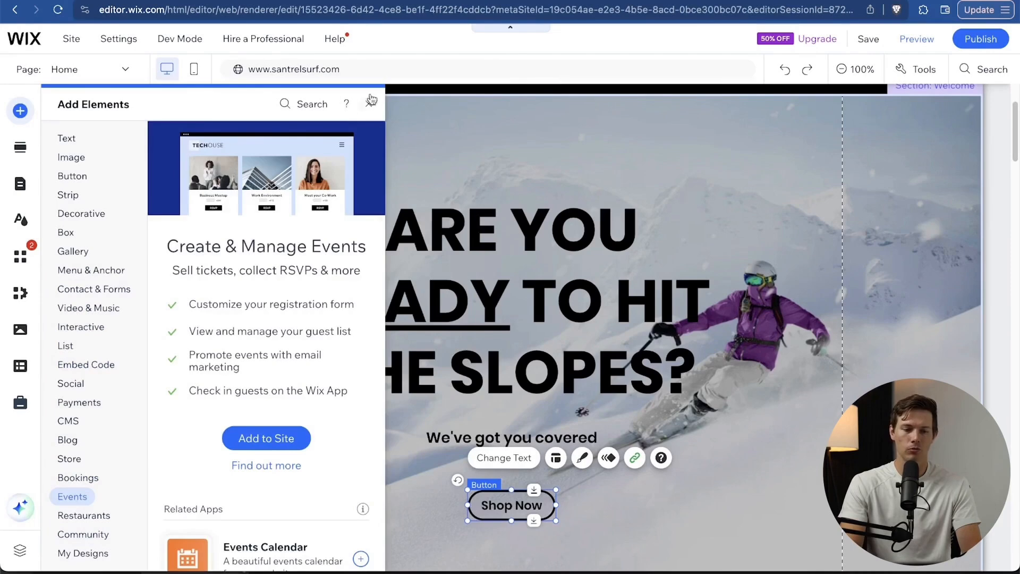
mouse_move(84, 196)
mouse_move(90, 167)
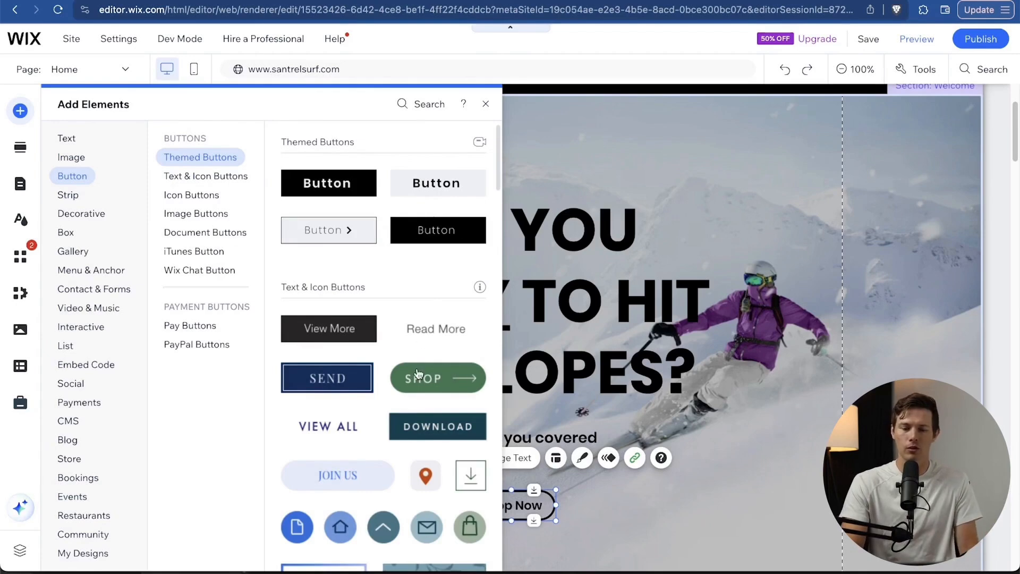
scroll(418, 373, "down", 8)
scroll(418, 374, "down", 1)
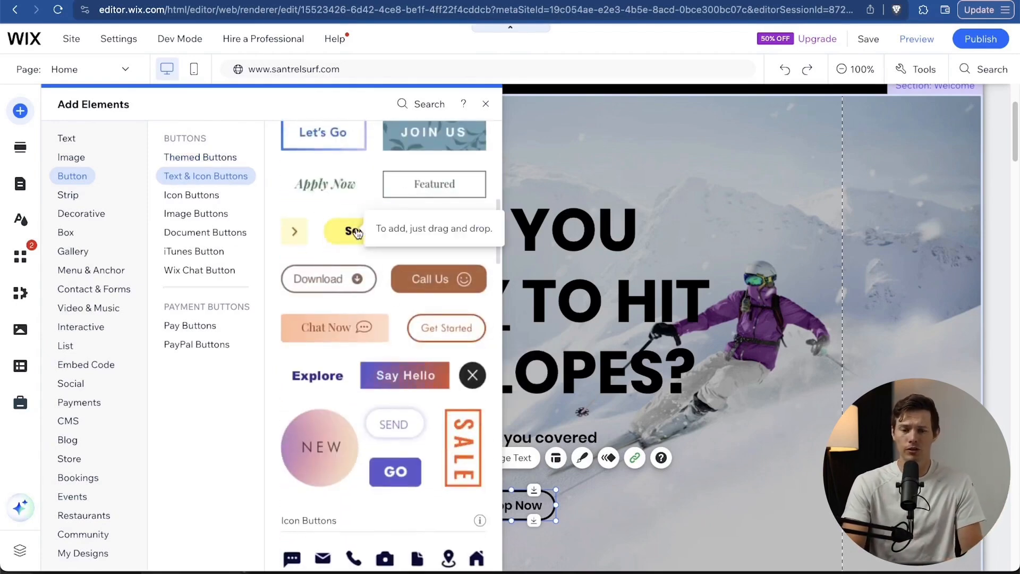
Add the yellow Send button to the hero, placed to the right of Shop Now.
left_click_drag(356, 233, 667, 177)
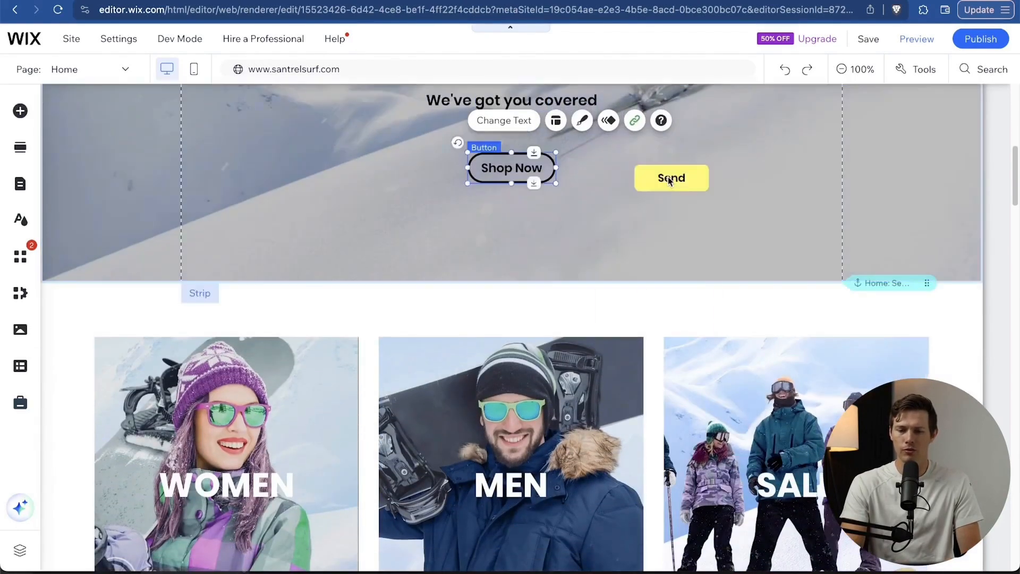
scroll(683, 257, "up", 6)
scroll(683, 256, "down", 3)
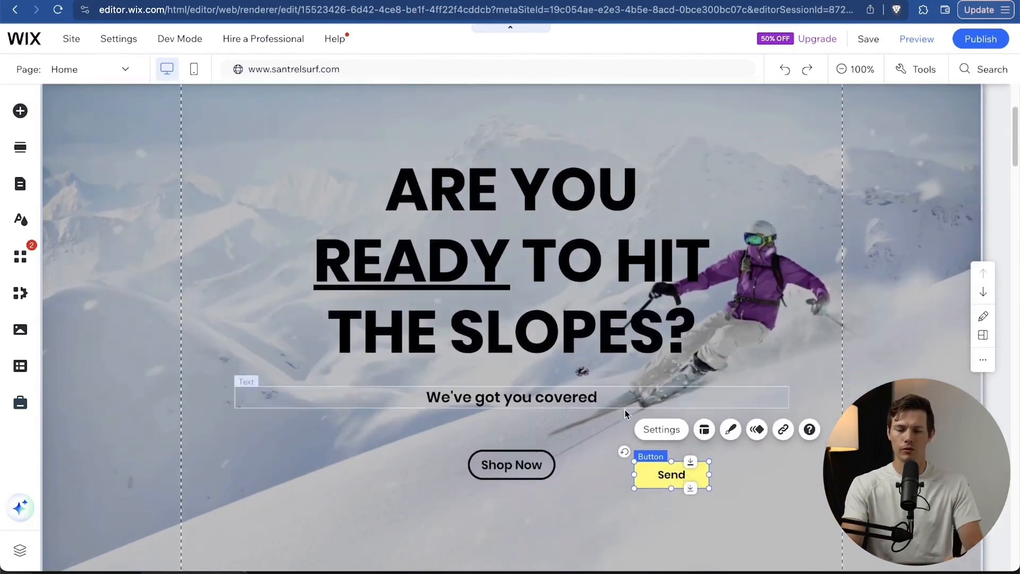
left_click_drag(702, 474, 779, 470)
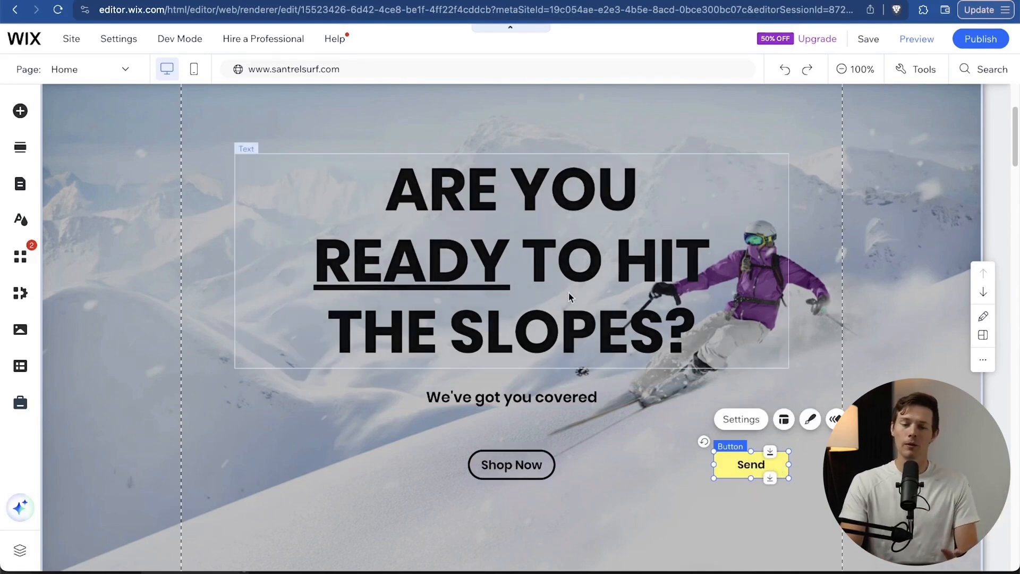
Move the hero headline around and return it to the centre.
left_click(520, 349)
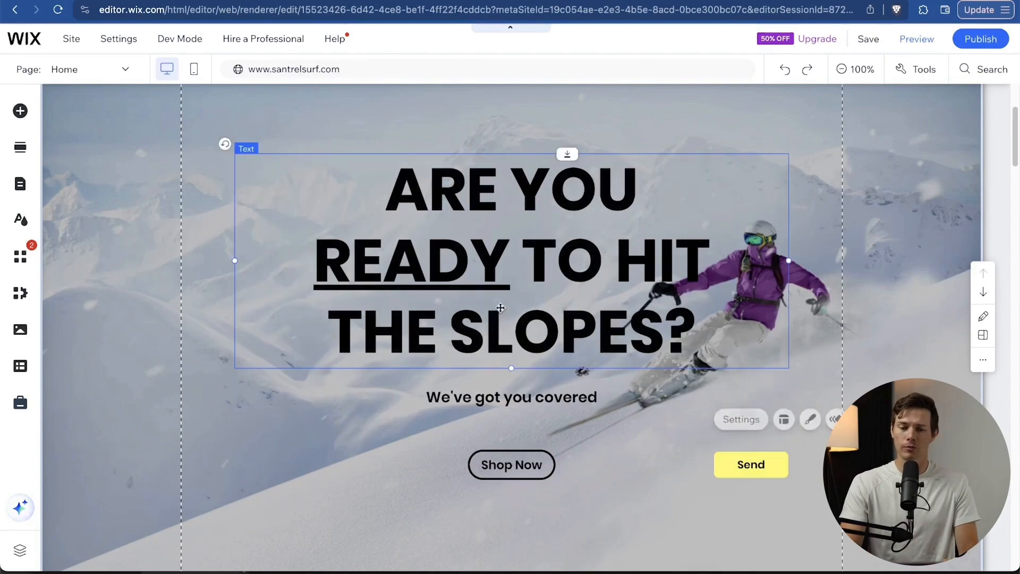
left_click_drag(578, 246, 652, 209)
mouse_move(795, 74)
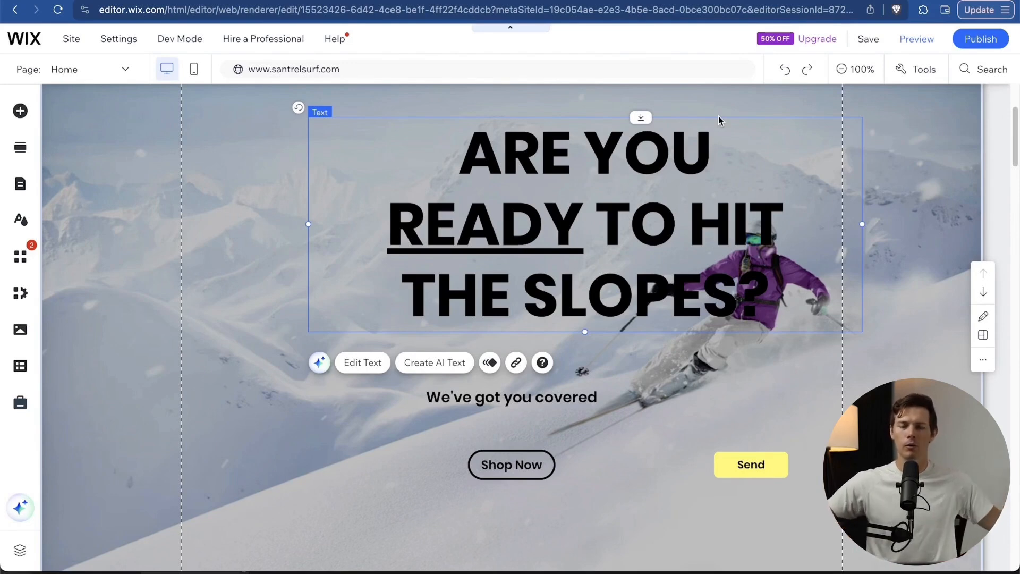
left_click_drag(630, 278, 402, 294)
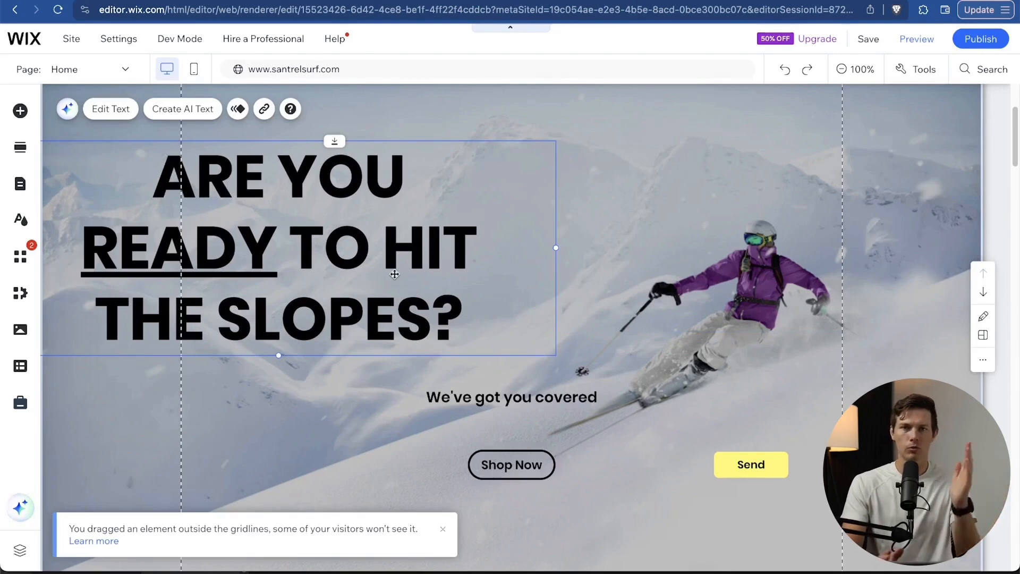
left_click_drag(374, 260, 610, 260)
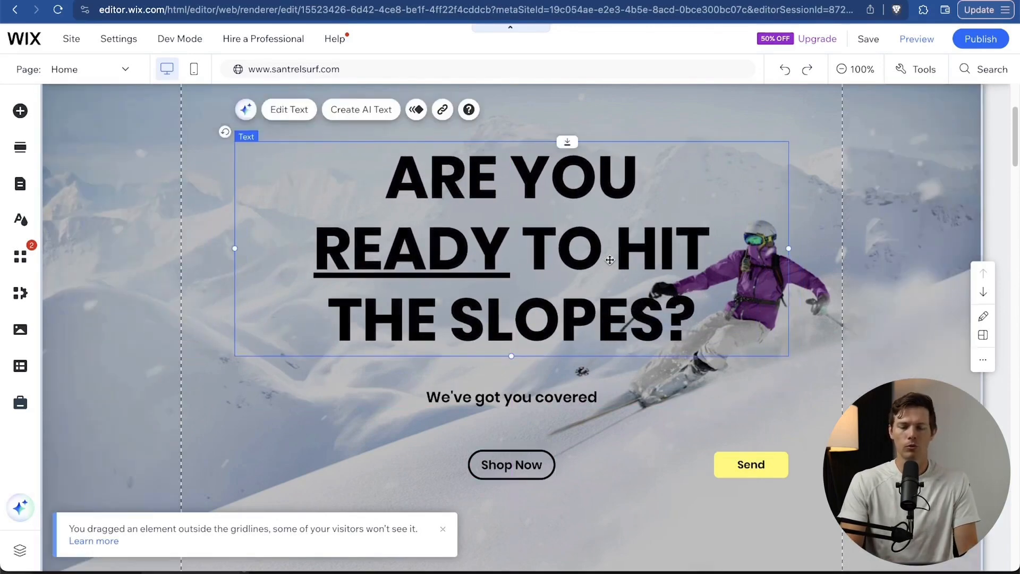
Rewrite the headline as 'Welcome To Santrel Surf Shop'.
double_click(566, 244)
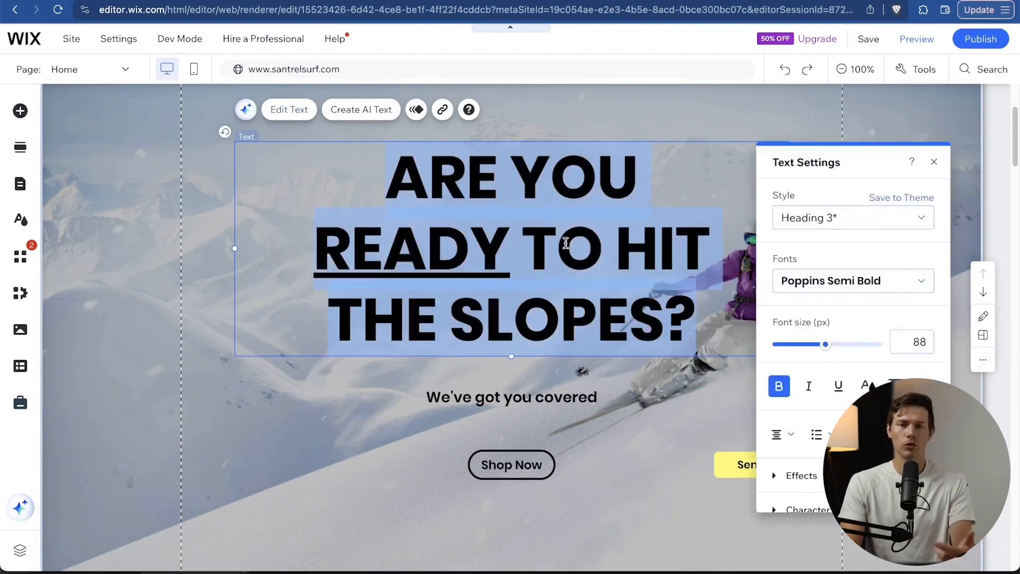
type("Wel")
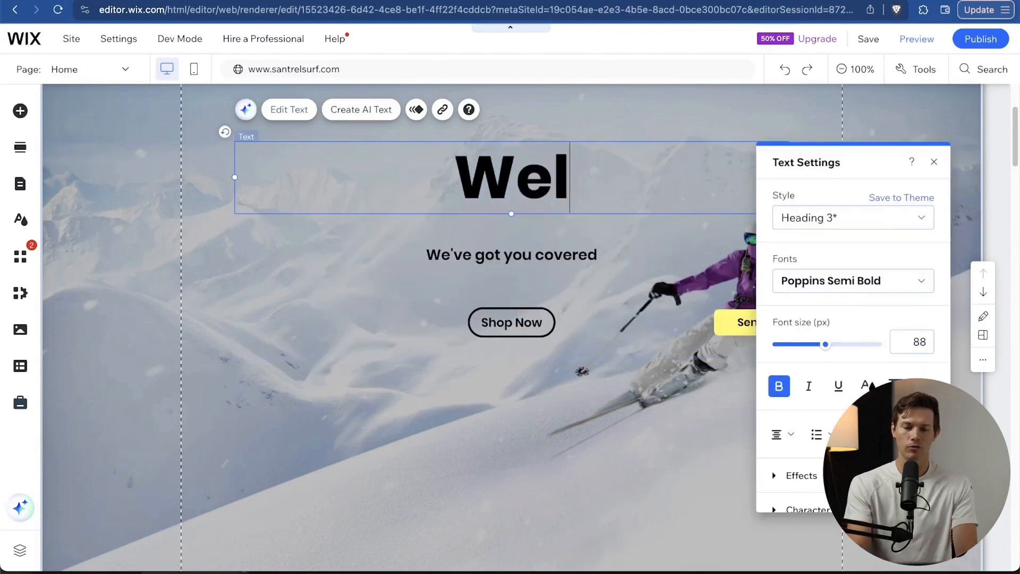
type("come To Santrel Surf Shop")
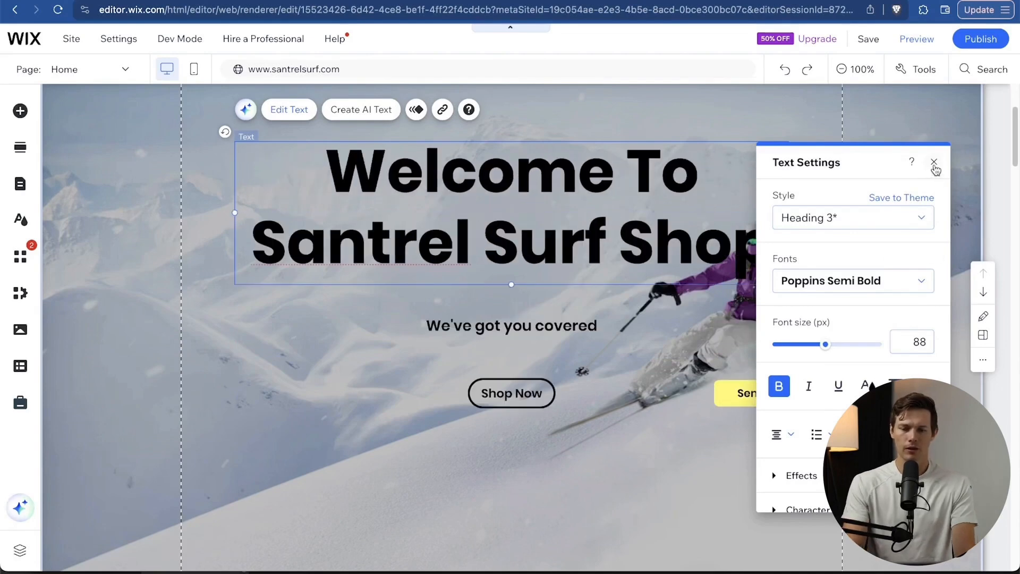
left_click(934, 162)
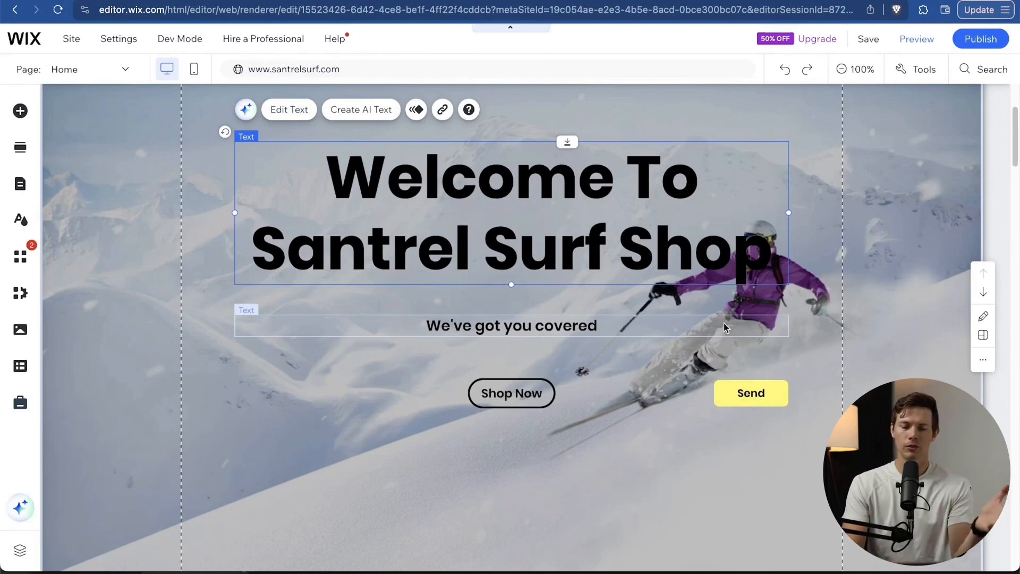
Complete the subtitle so it reads 'We've got you covered for your surfing needs'.
left_click(525, 330)
left_click(590, 330)
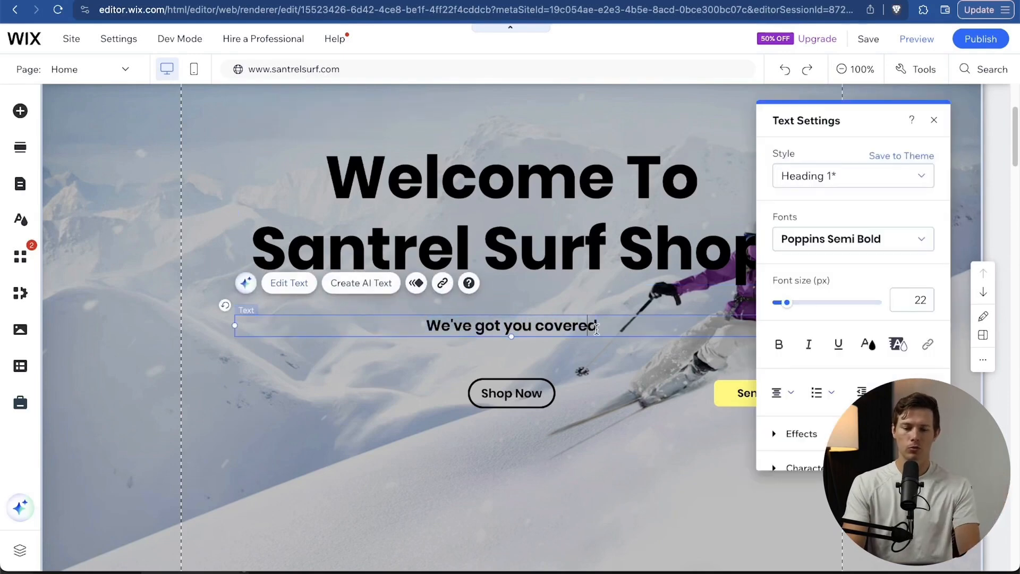
type("for your")
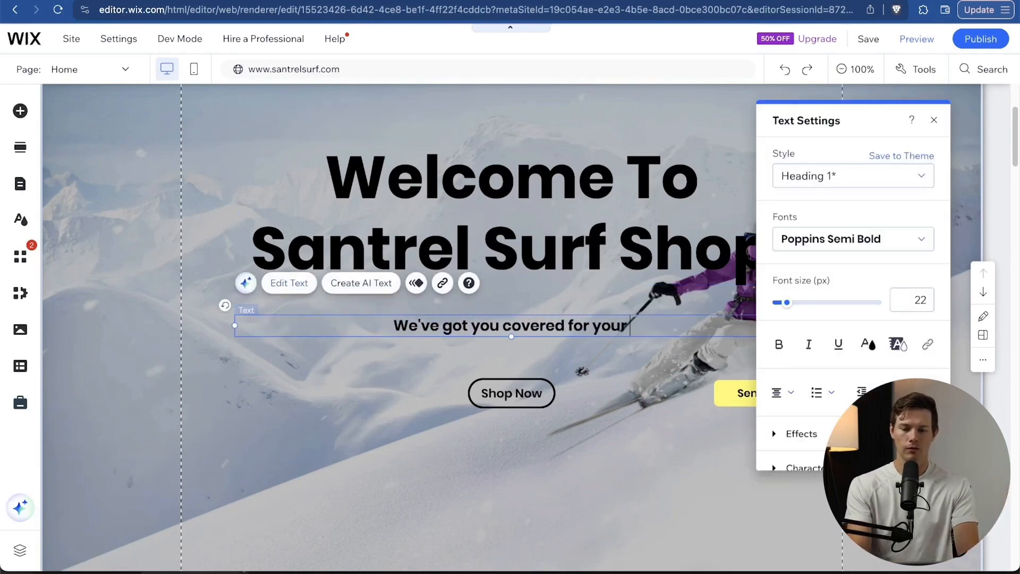
type(" surfing needs")
left_click(575, 461)
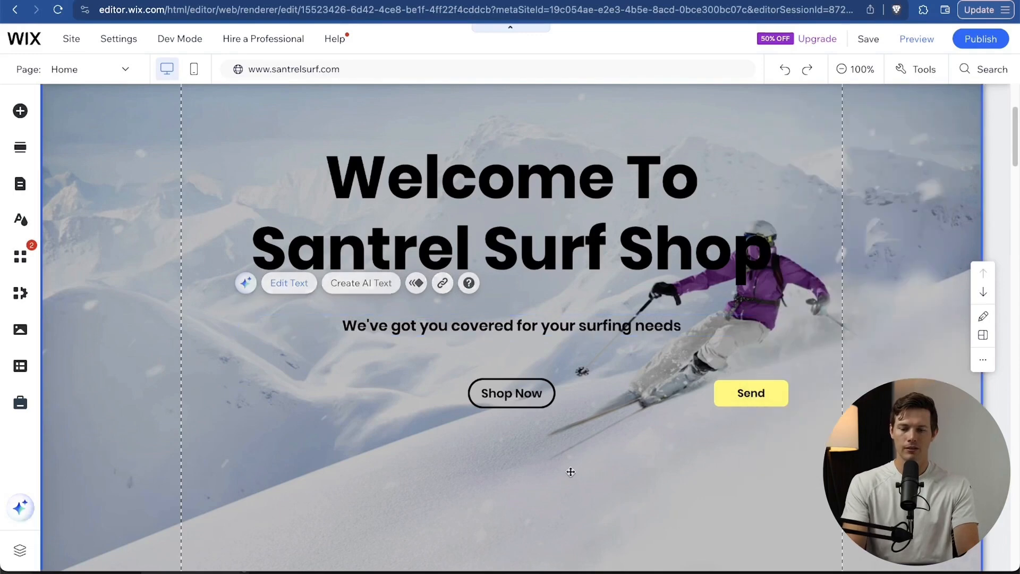
left_click(768, 391)
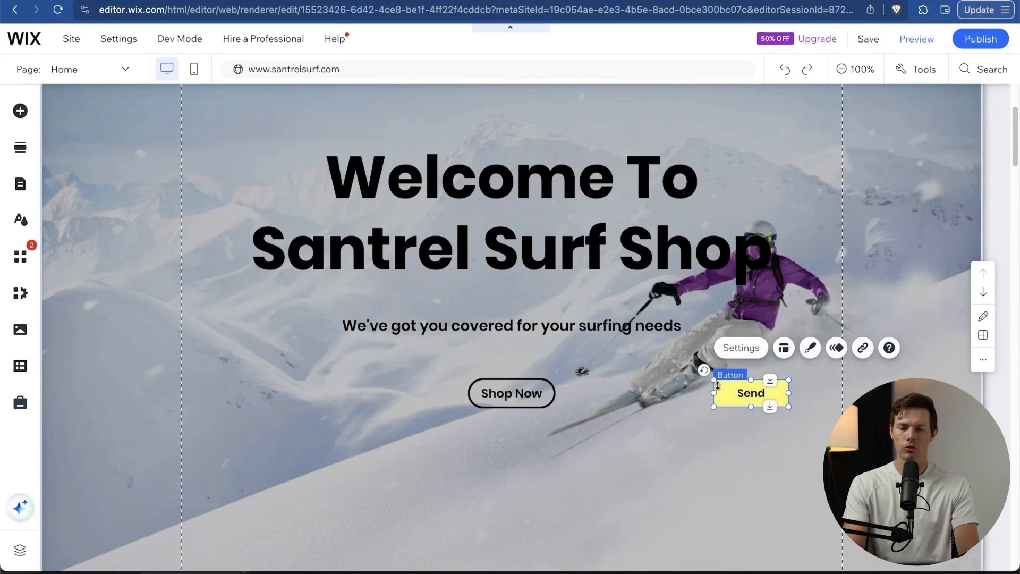
Delete the yellow Send button and open the hero strip's background options.
key("Delete")
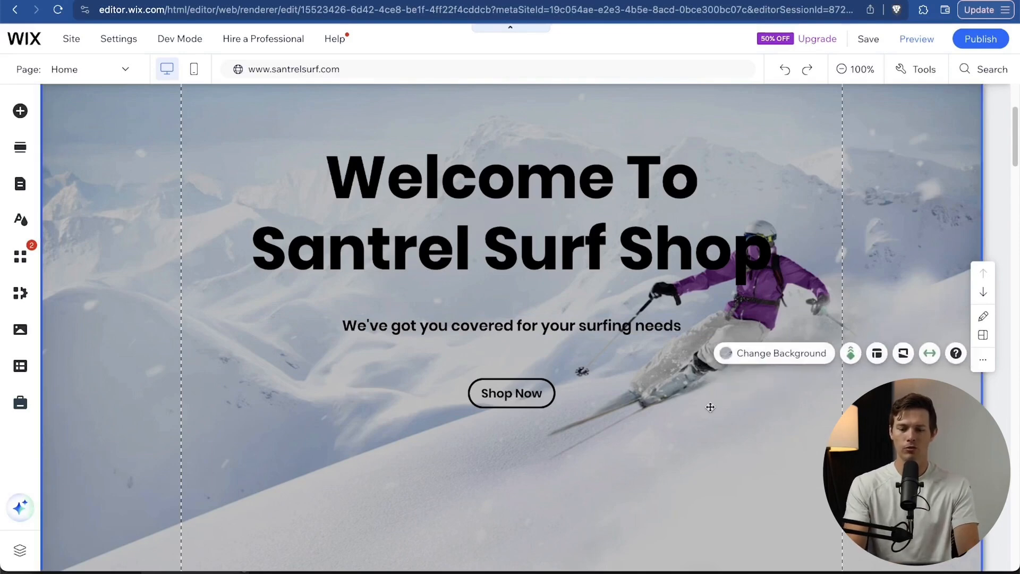
left_click(660, 479)
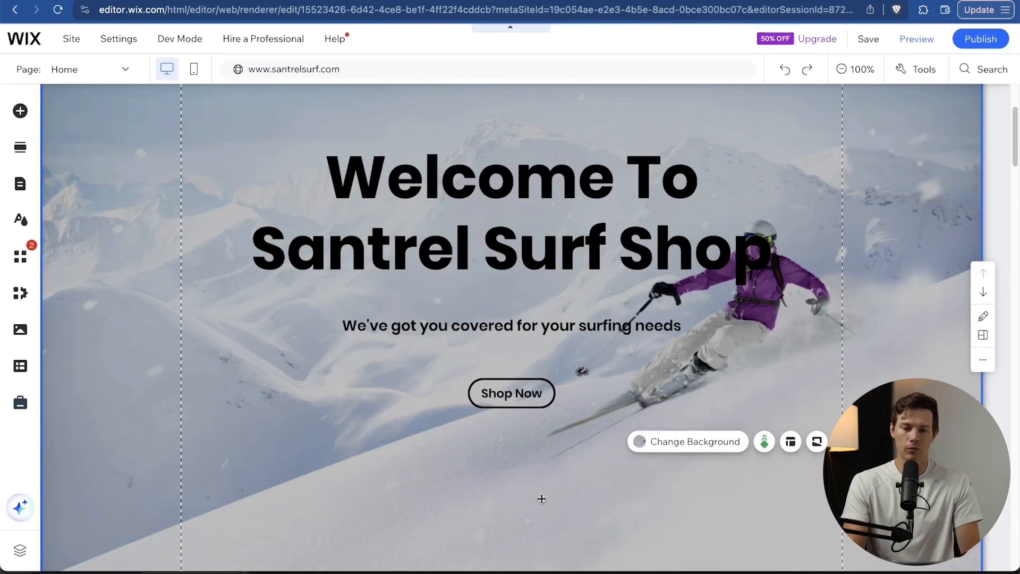
scroll(451, 342, "down", 1)
scroll(451, 342, "up", 2)
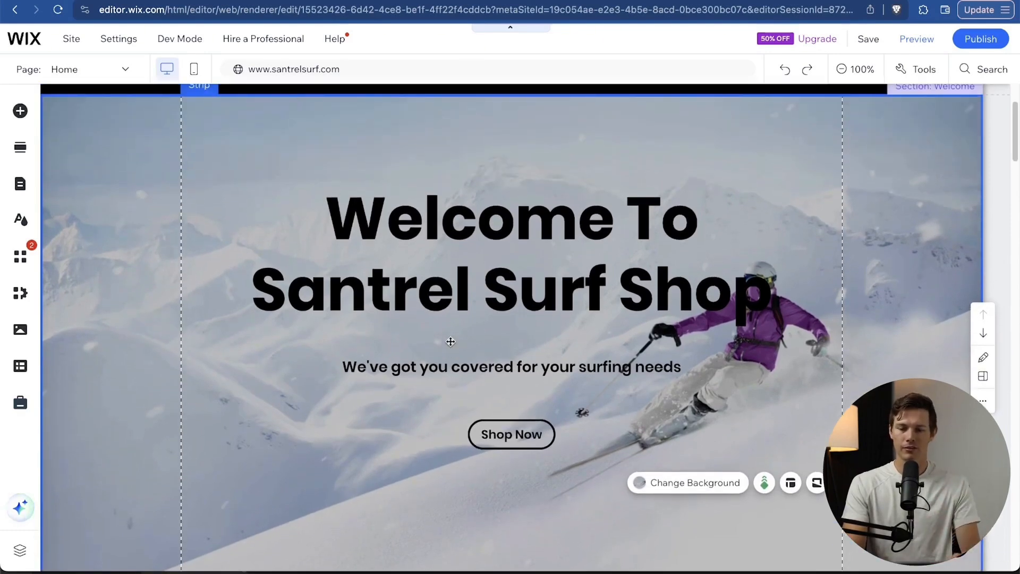
scroll(450, 341, "down", 1)
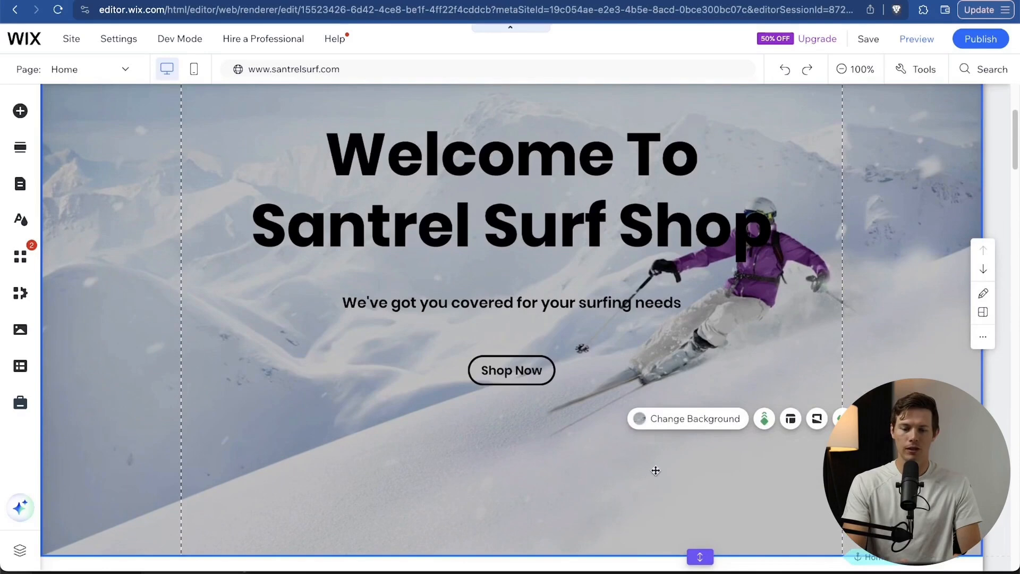
scroll(656, 471, "up", 3)
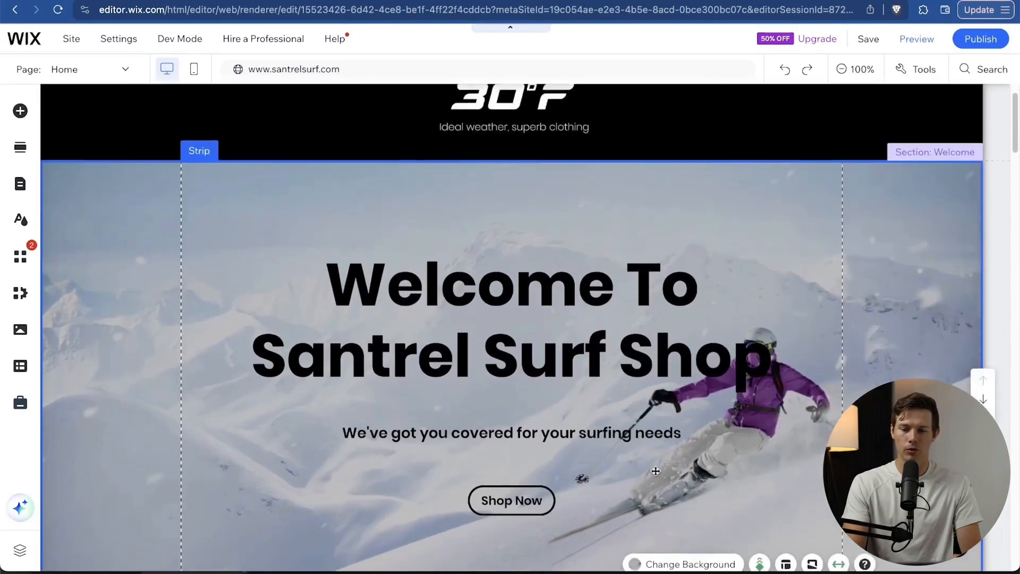
scroll(656, 471, "down", 1)
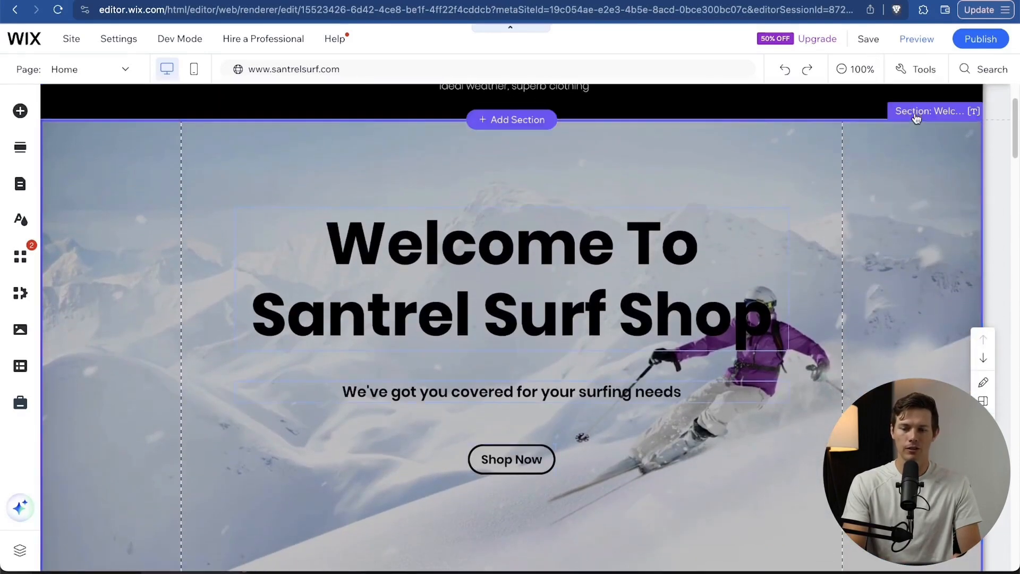
scroll(713, 451, "down", 1)
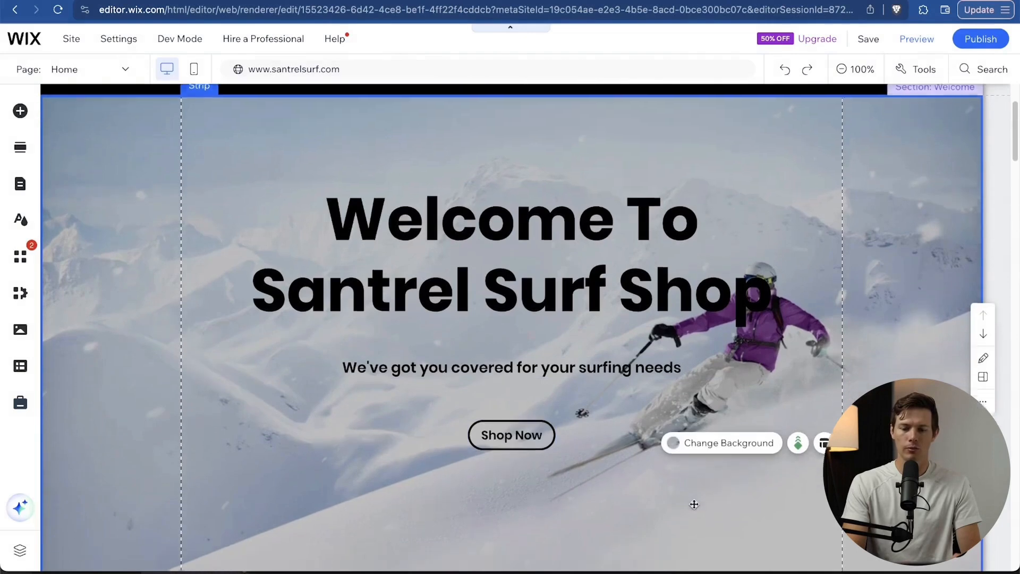
left_click(726, 437)
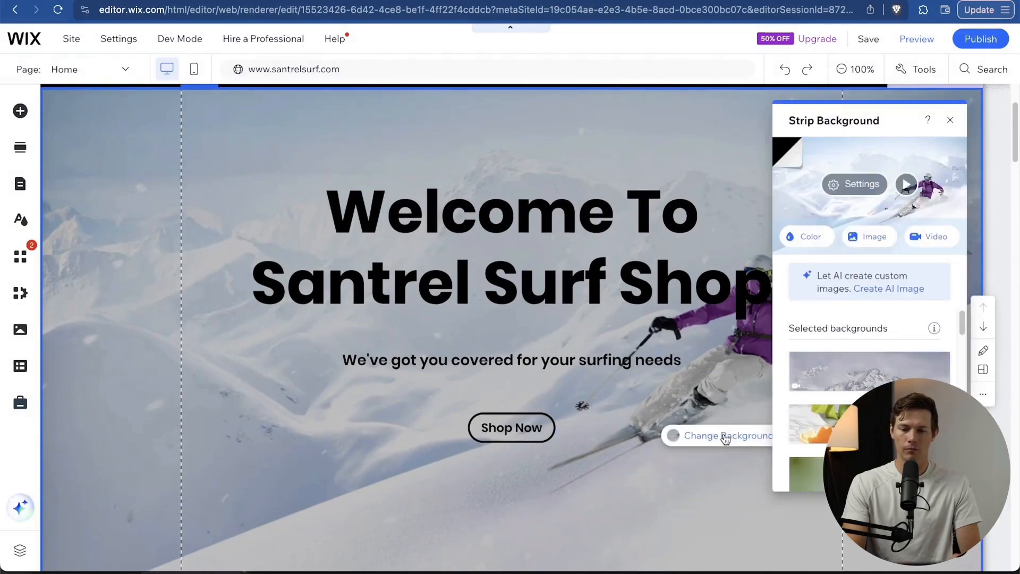
Preview the 3D shapes and Hide and Seek backgrounds, then start uploading an ocean-wave image.
scroll(843, 327, "down", 3)
mouse_move(851, 333)
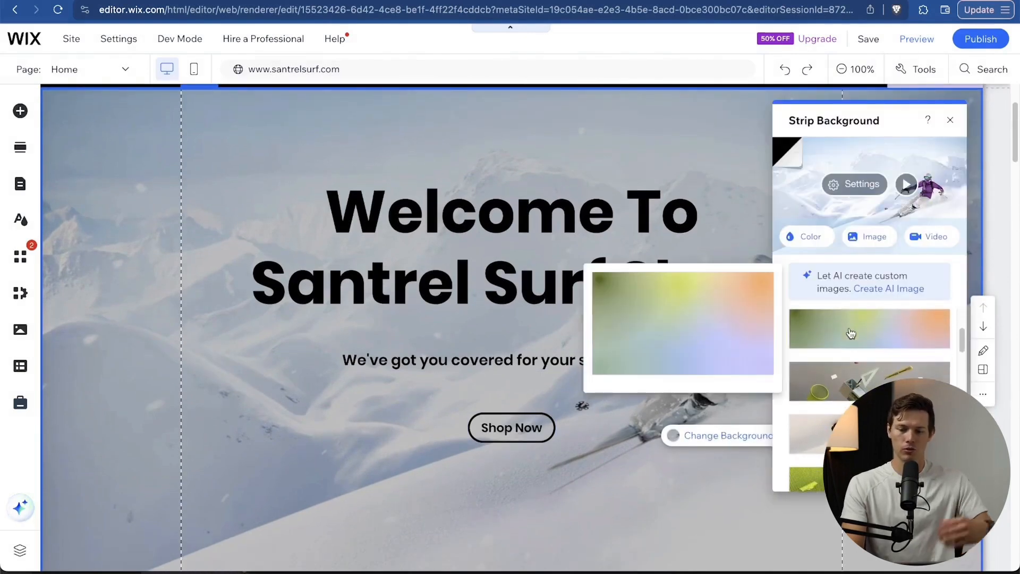
left_click(860, 383)
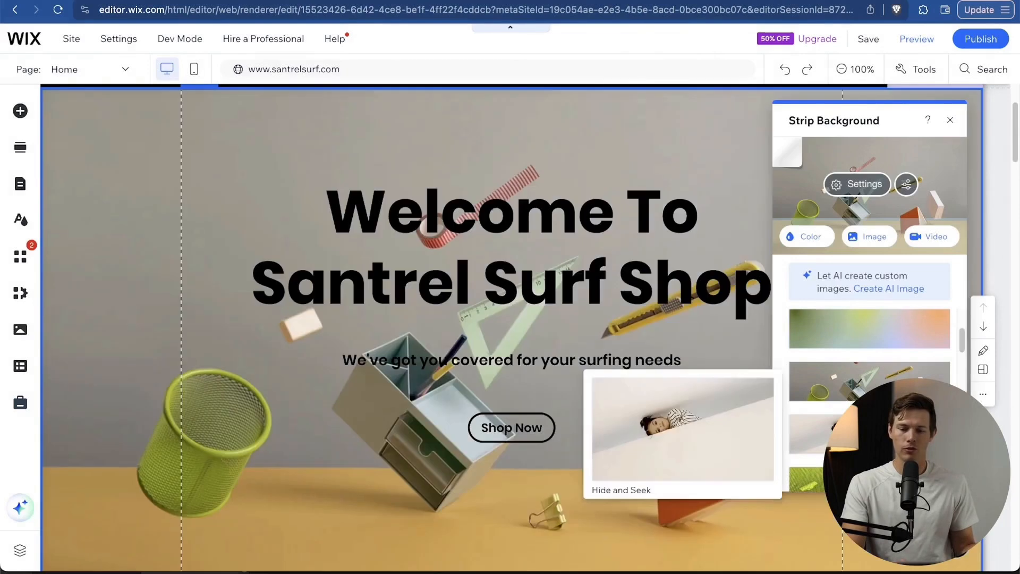
left_click(860, 426)
scroll(860, 425, "down", 3)
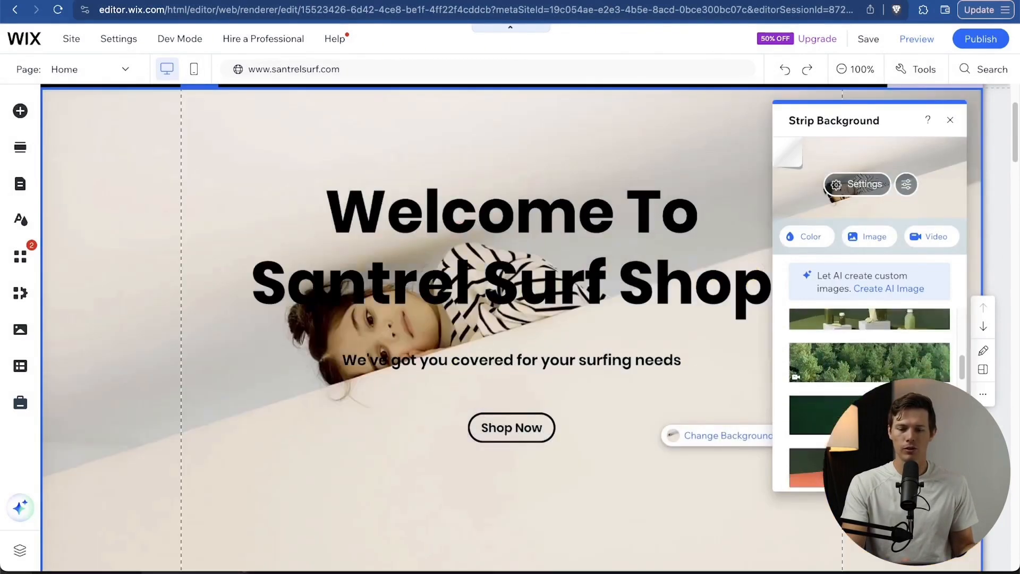
scroll(872, 409, "up", 9)
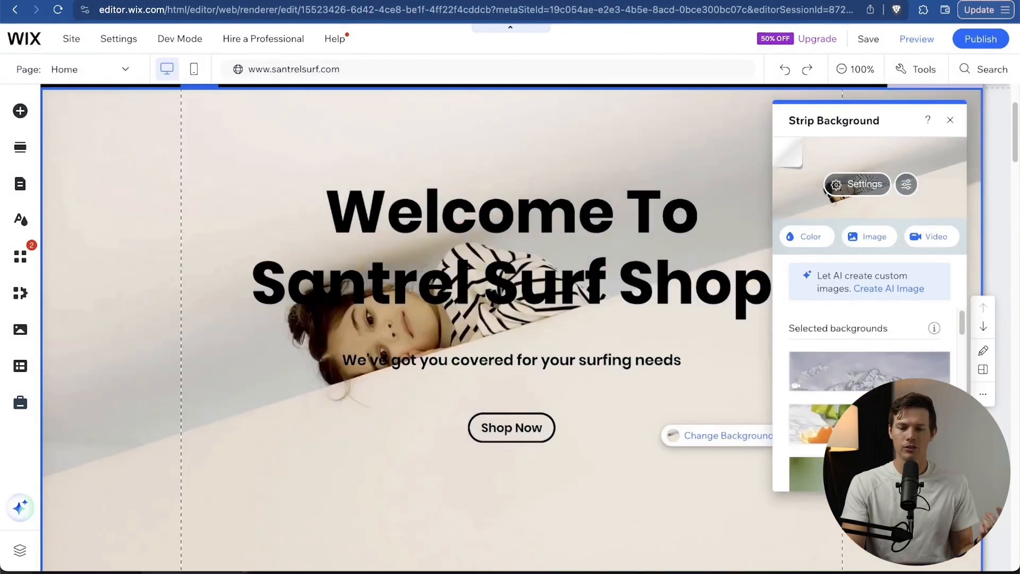
left_click(875, 240)
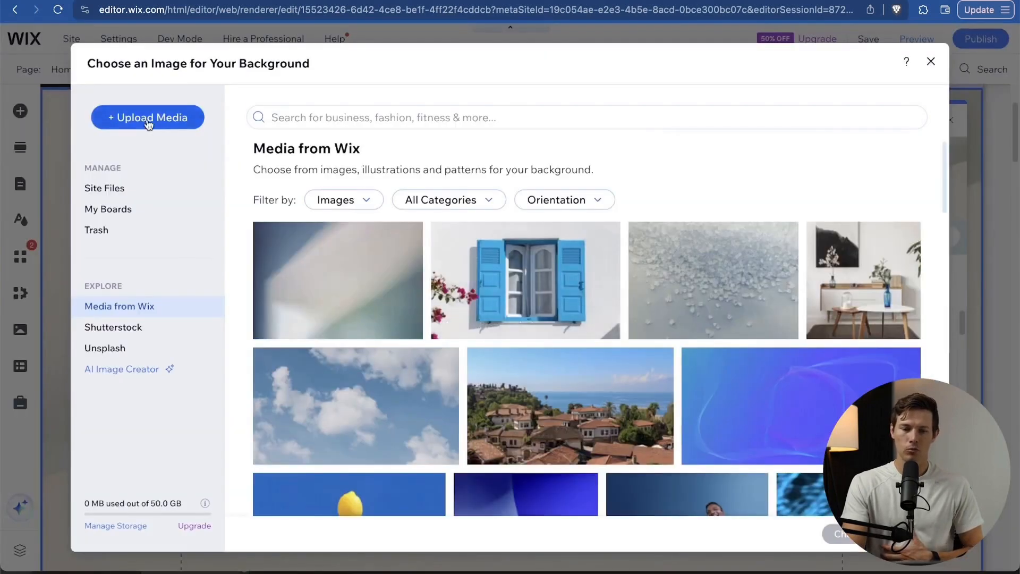
left_click(149, 121)
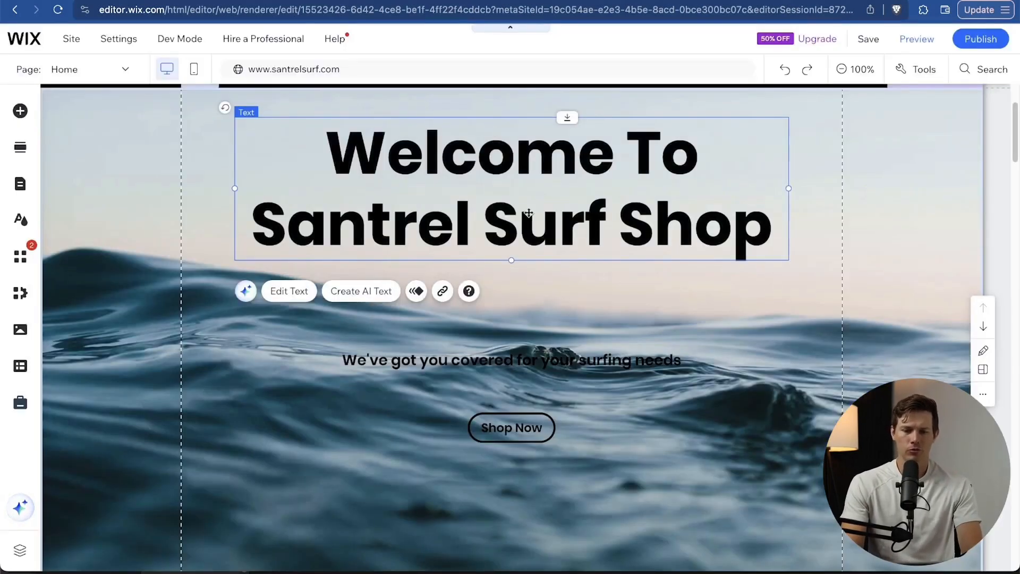
Reopen the heading's text settings, compare text styles and keep Heading 3 at 88 px.
double_click(535, 223)
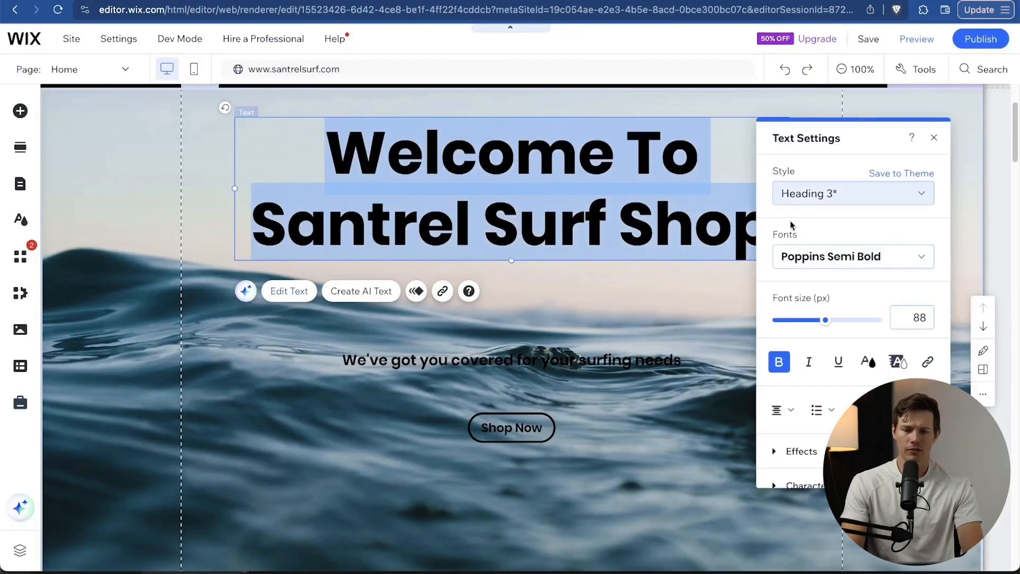
left_click(591, 455)
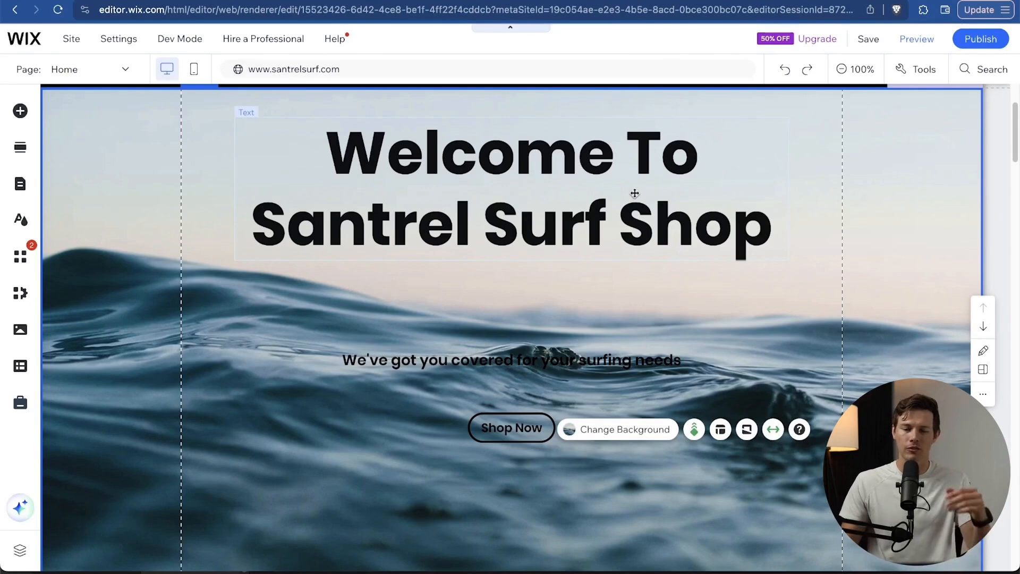
left_click(602, 167)
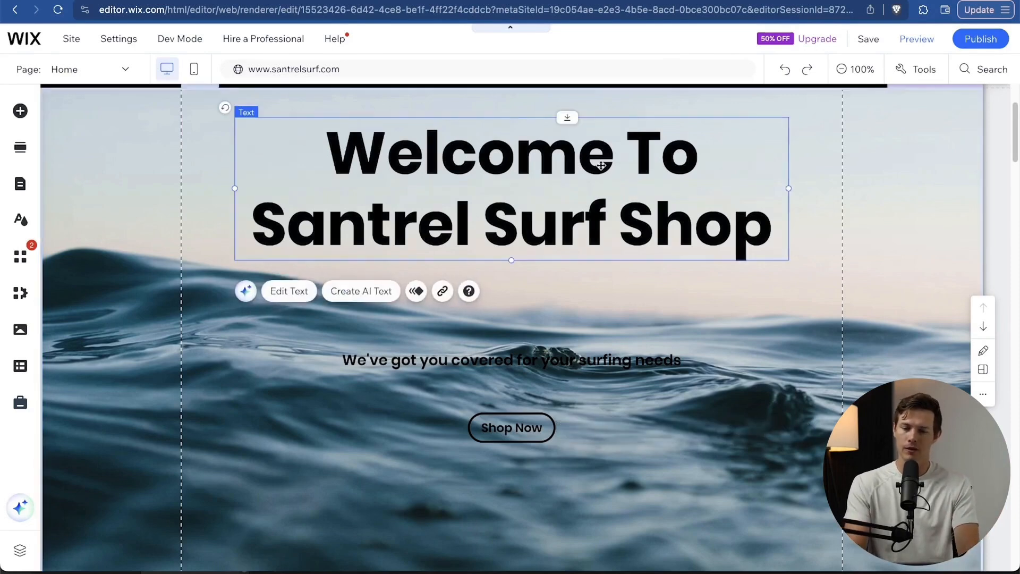
double_click(603, 166)
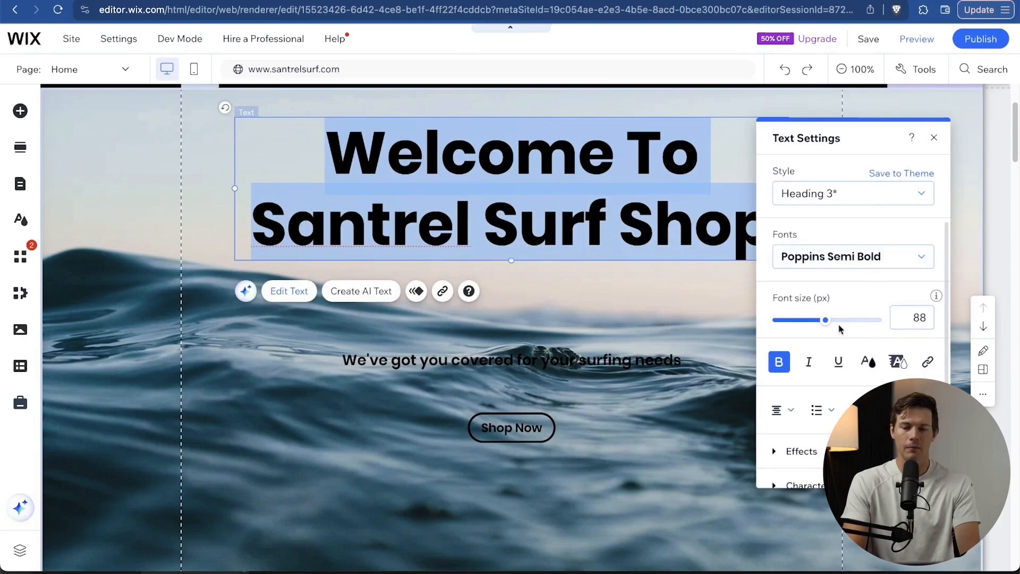
left_click(648, 319)
double_click(640, 217)
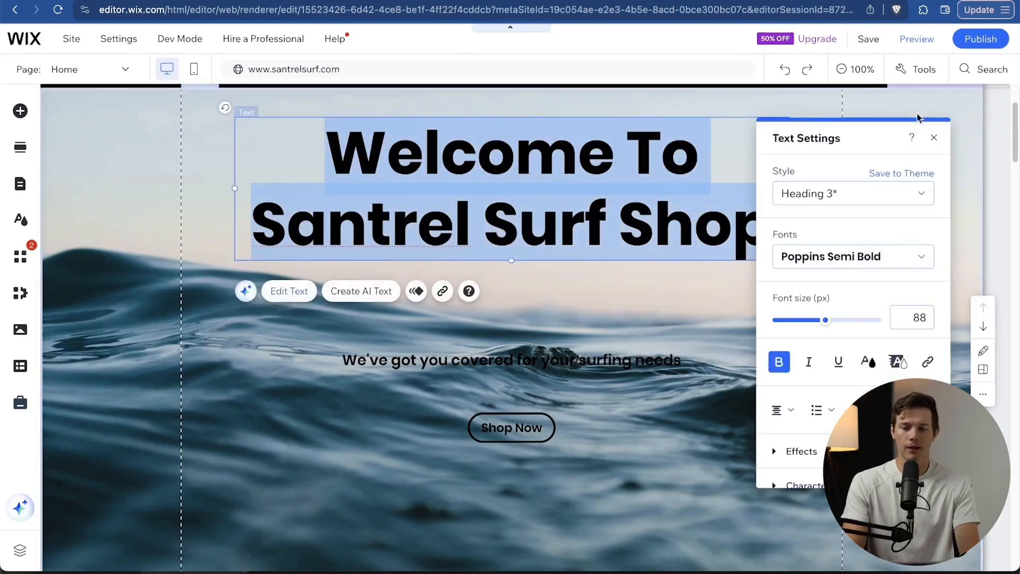
left_click(833, 190)
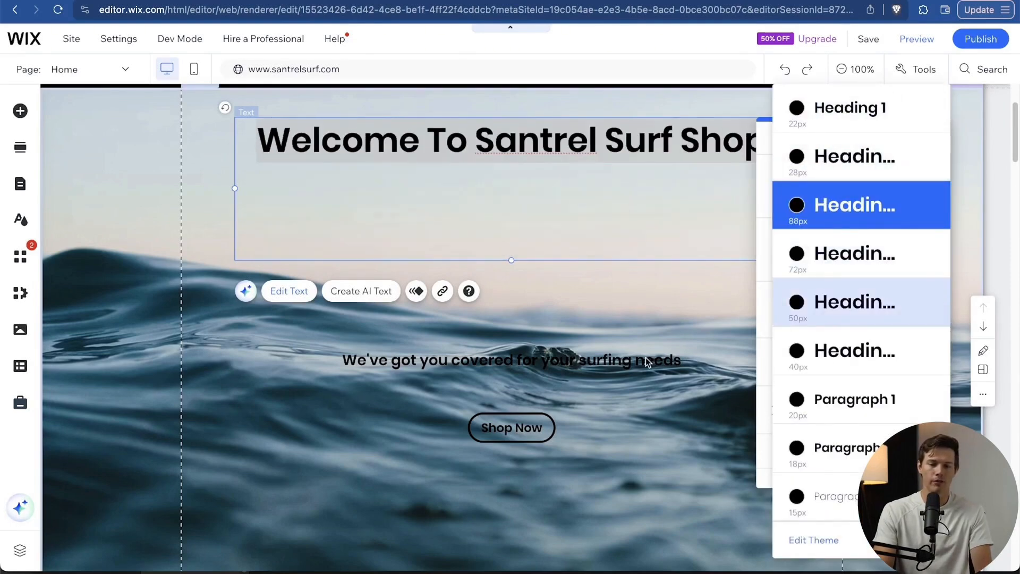
left_click(669, 174)
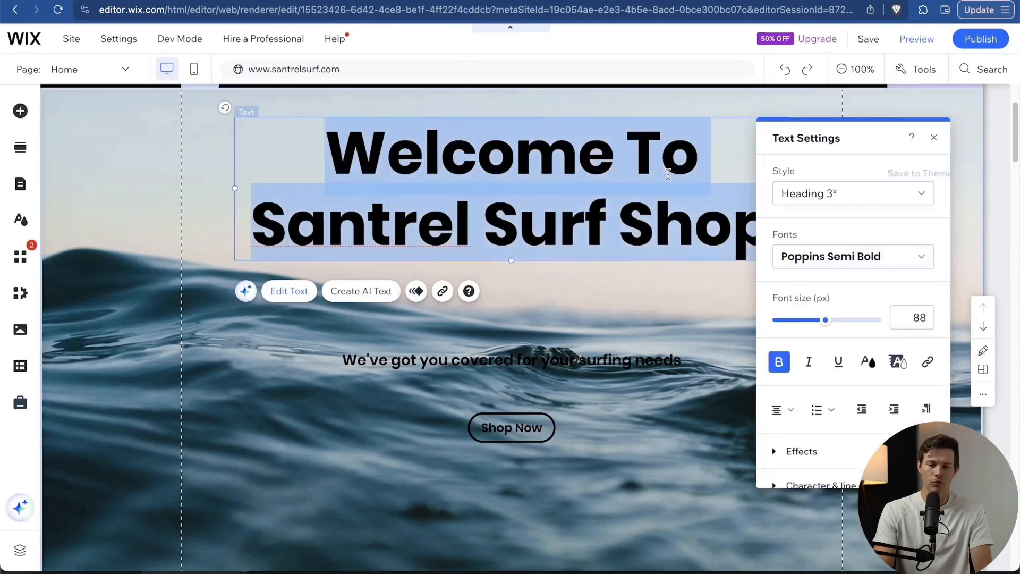
scroll(843, 344, "down", 2)
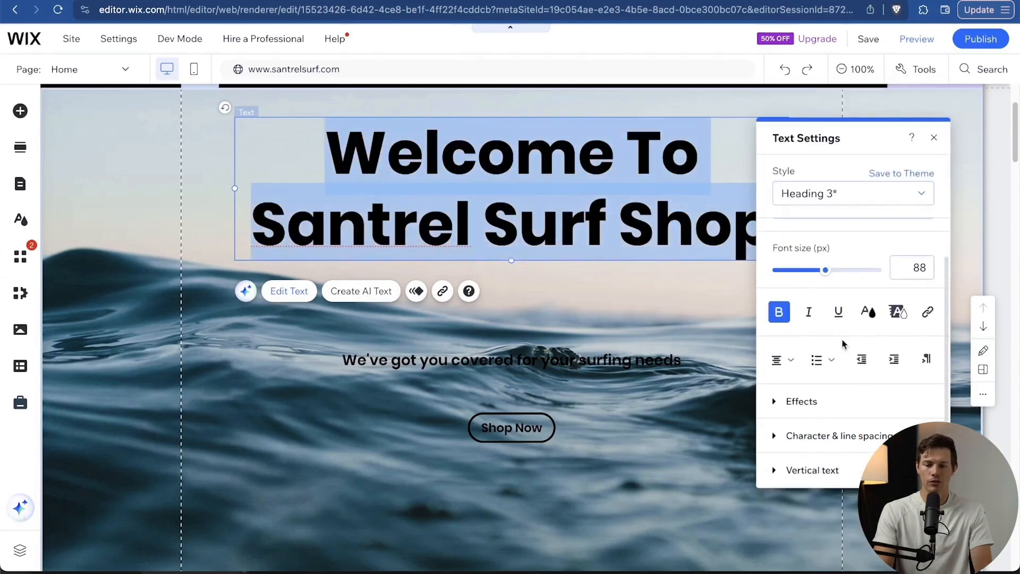
Set the heading's text colour to custom dark navy #031C32.
left_click(868, 313)
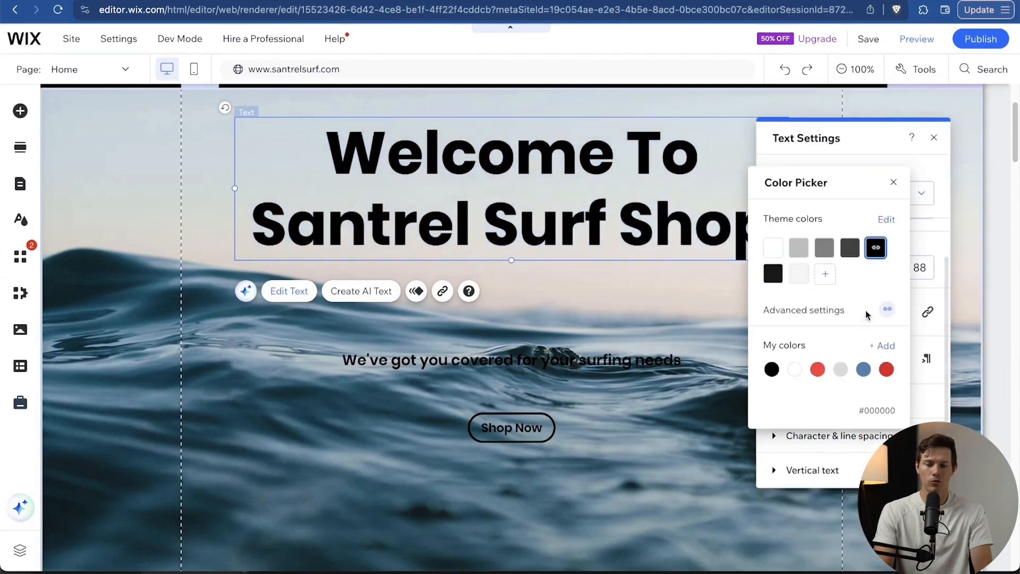
left_click(866, 371)
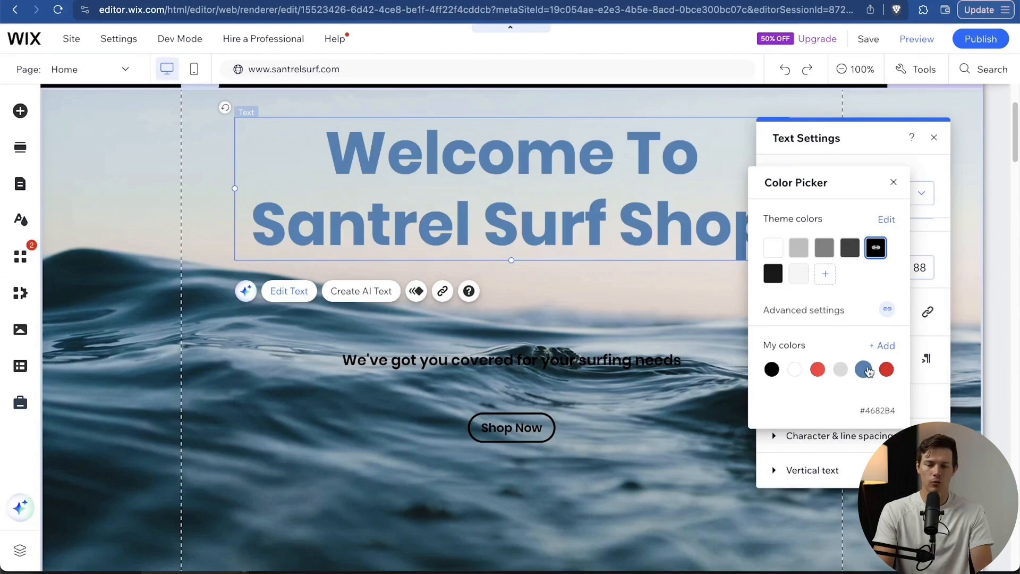
left_click(884, 346)
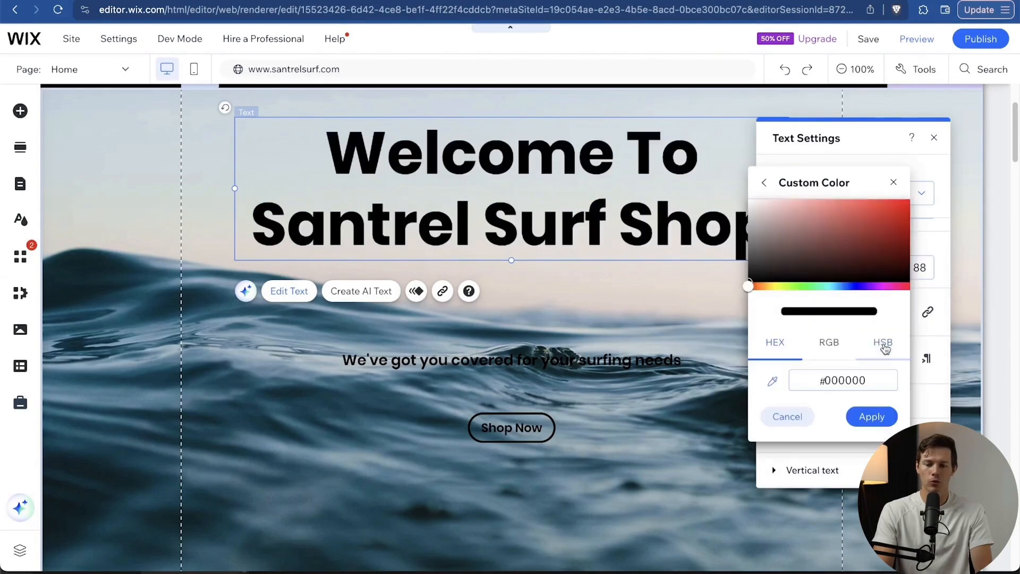
left_click(846, 287)
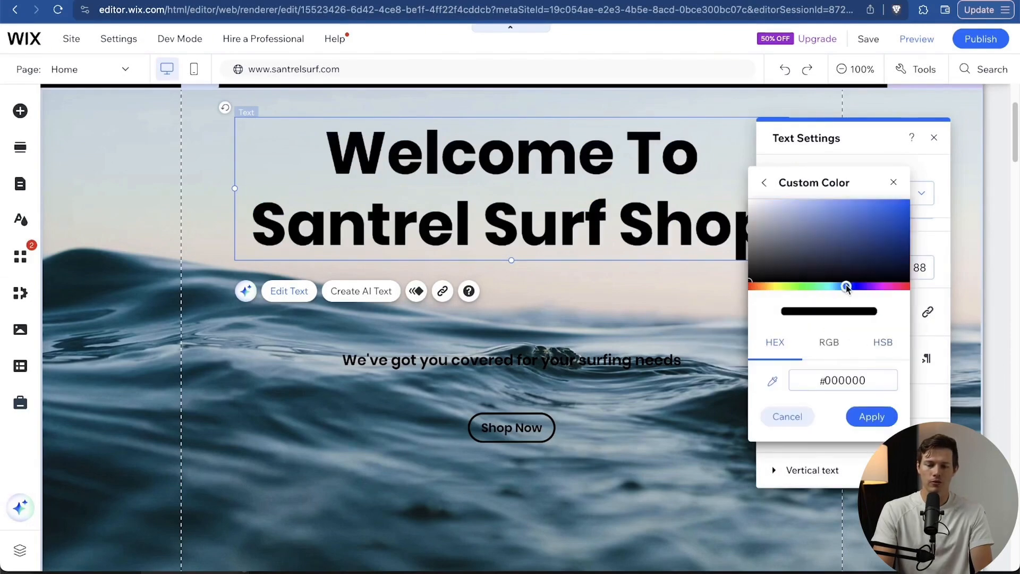
left_click_drag(853, 222, 939, 225)
left_click_drag(940, 225, 939, 230)
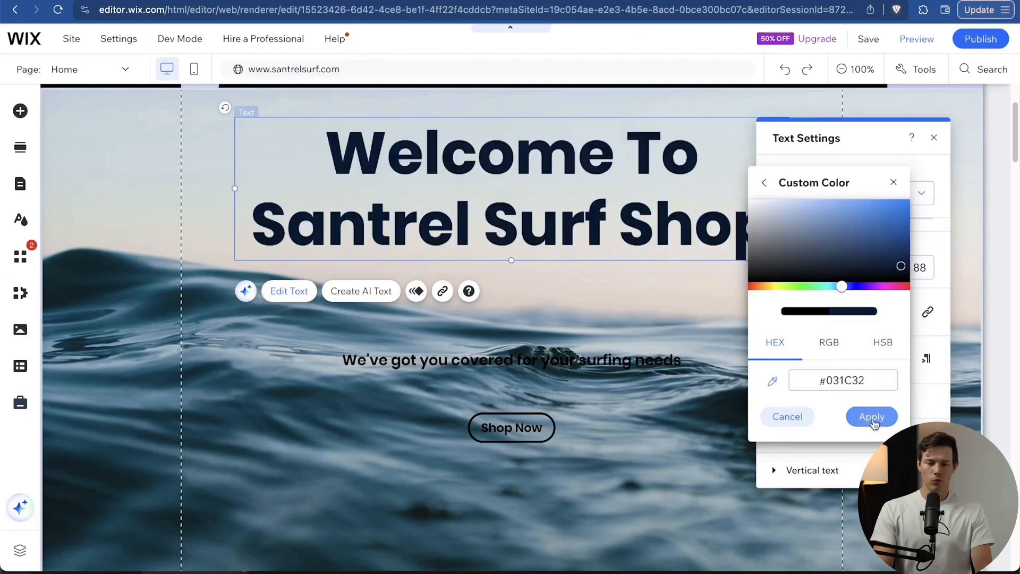
left_click(874, 418)
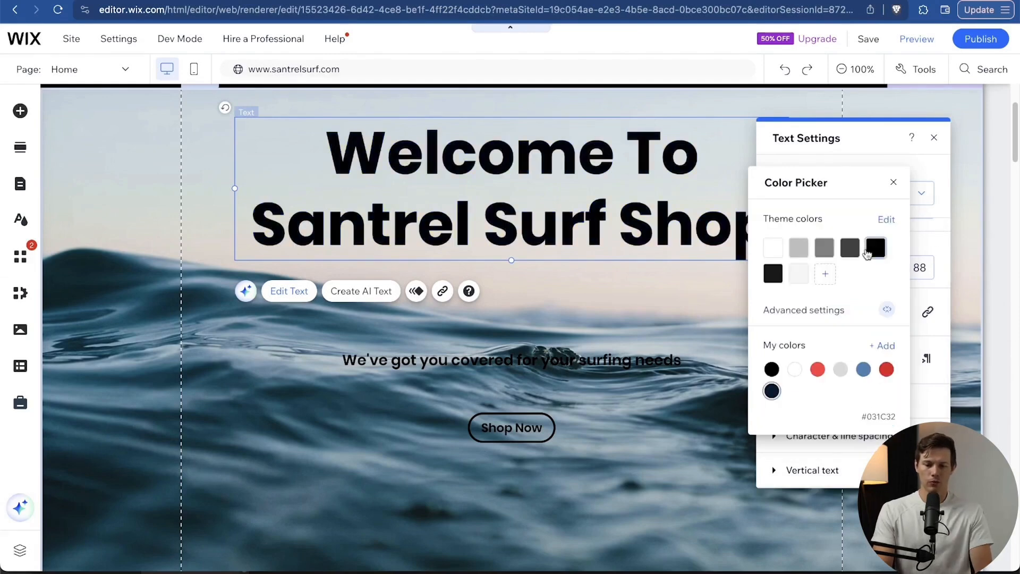
left_click(897, 182)
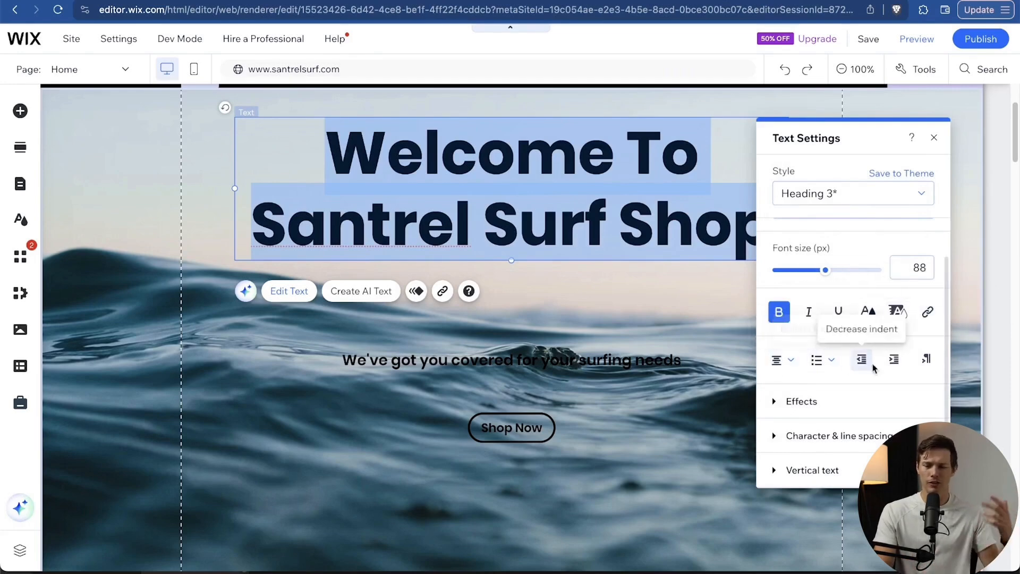
Apply a shadow text effect to the heading.
scroll(838, 404, "down", 1)
scroll(837, 410, "down", 1)
left_click(829, 330)
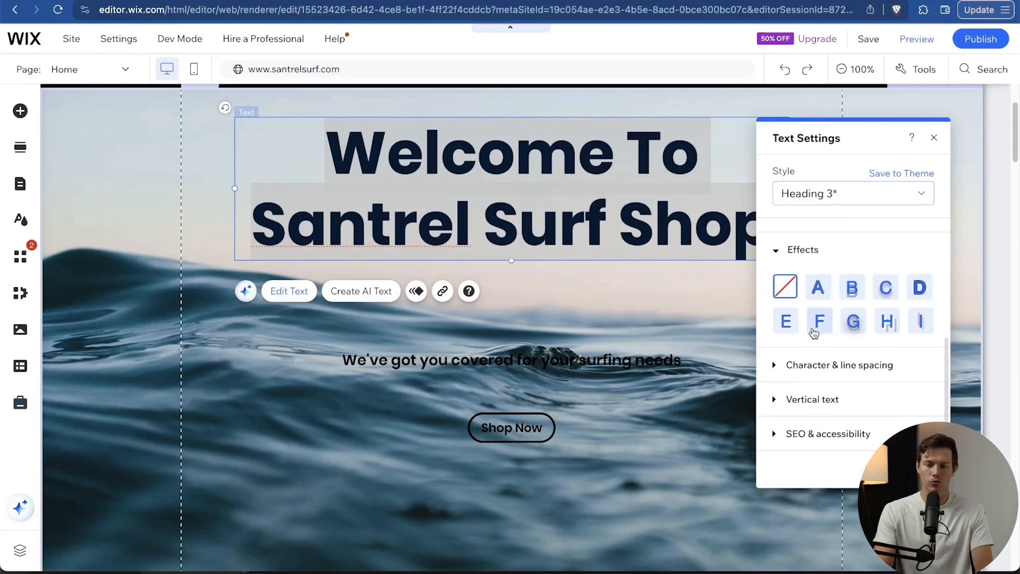
left_click(819, 289)
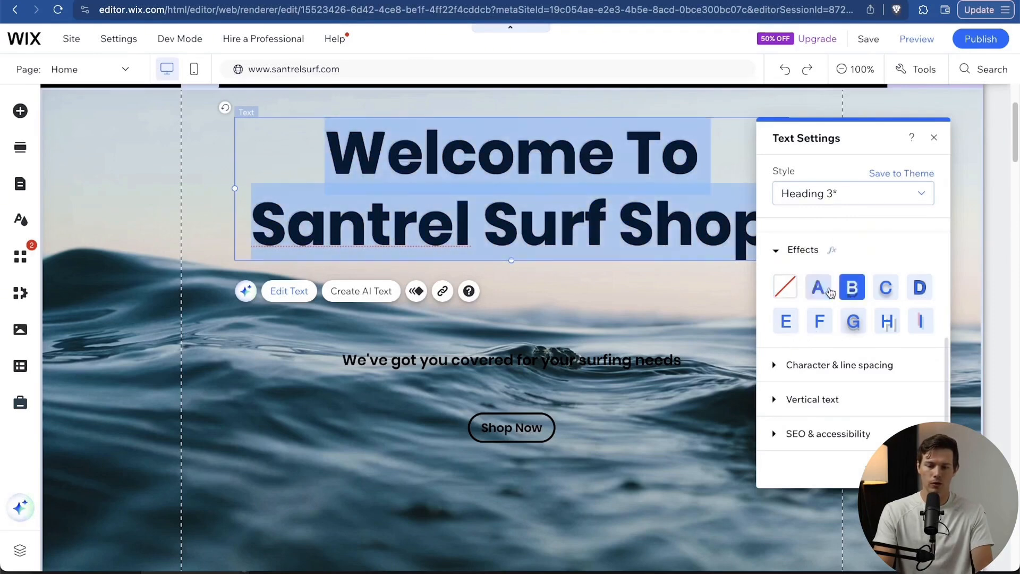
left_click(611, 370)
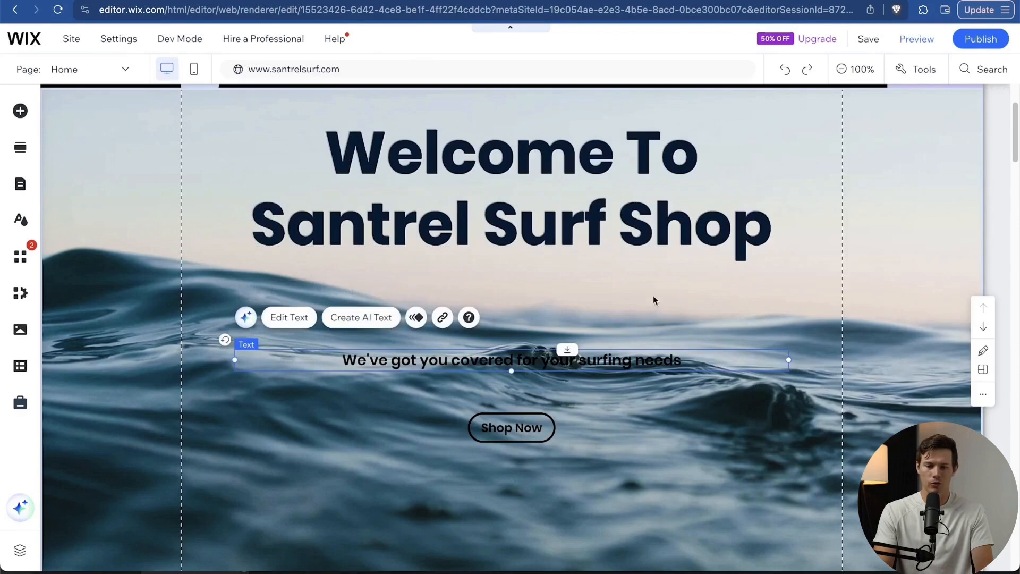
Set the heading's text effect back to None.
left_click(693, 237)
double_click(693, 237)
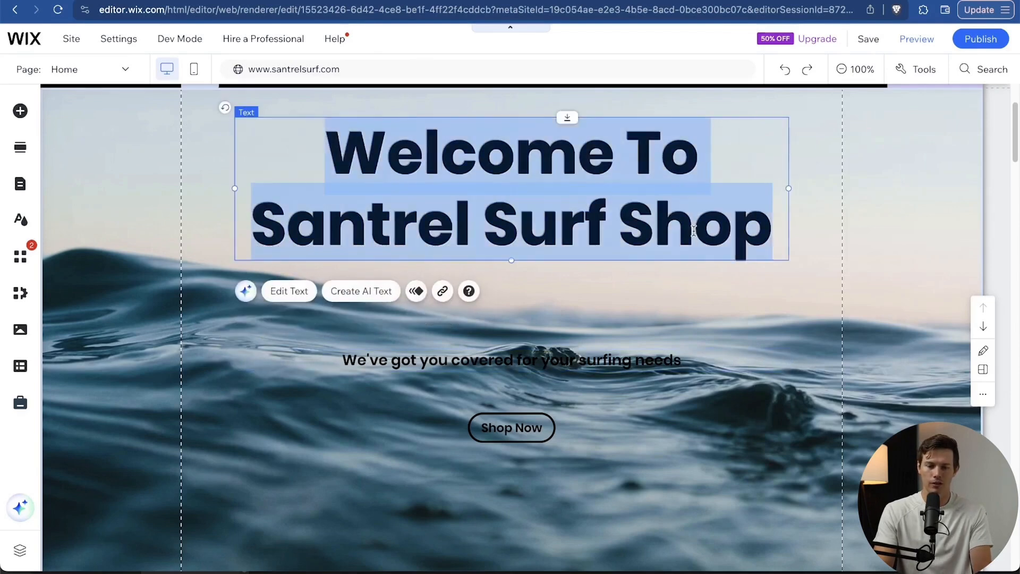
scroll(828, 355, "down", 2)
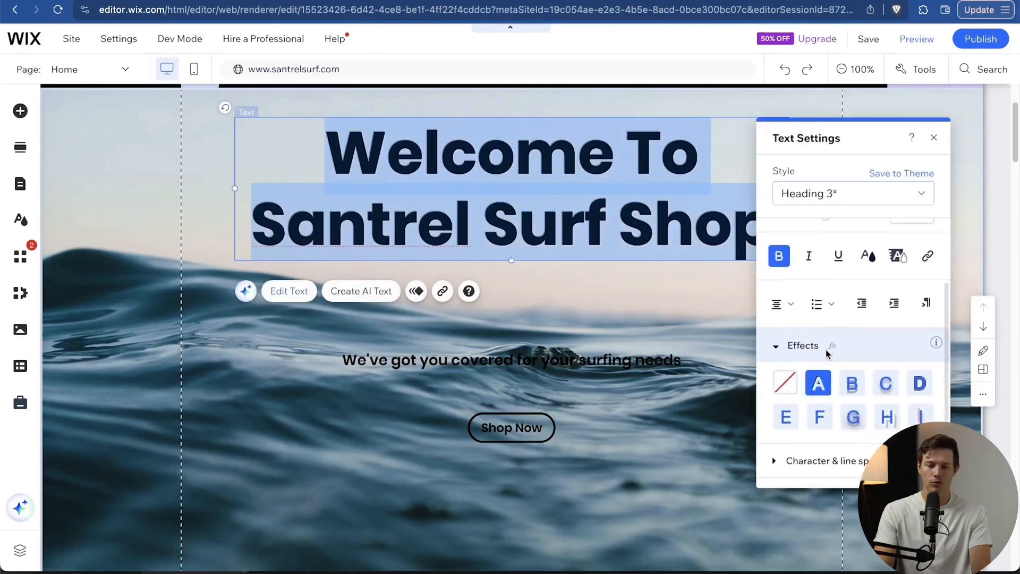
left_click(786, 383)
left_click(774, 349)
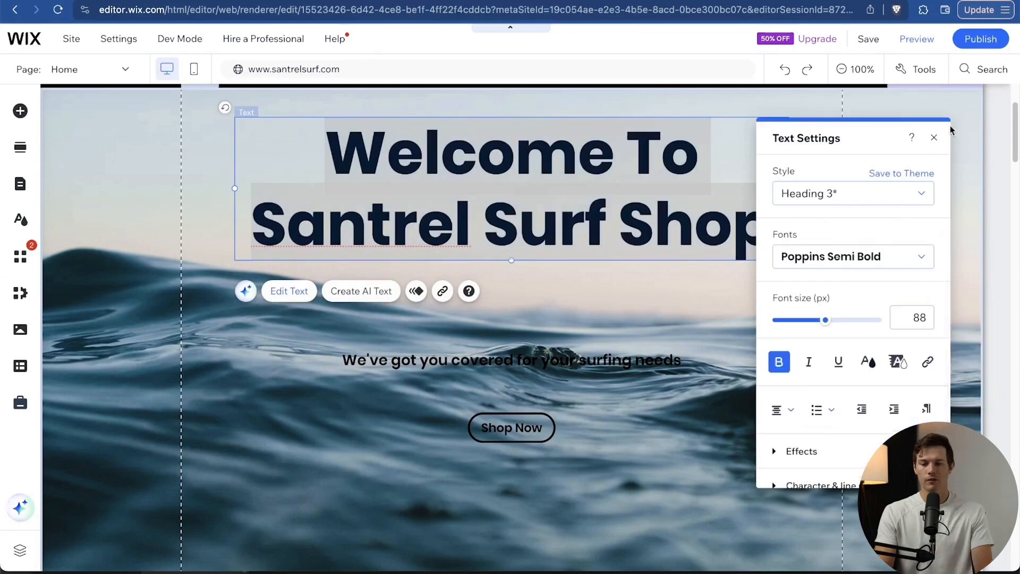
left_click(935, 137)
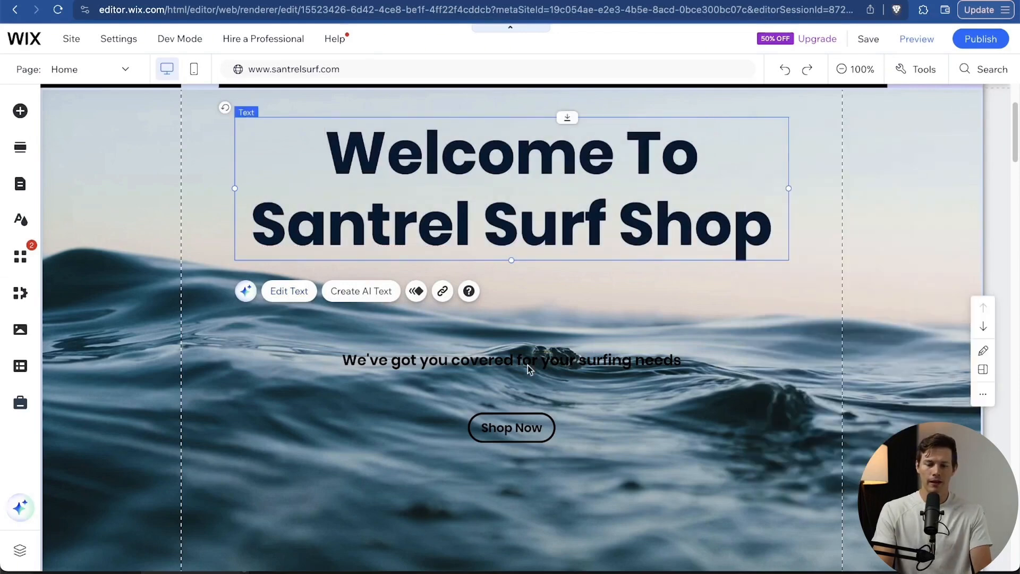
Give the subtitle text a white highlight colour.
left_click(516, 353)
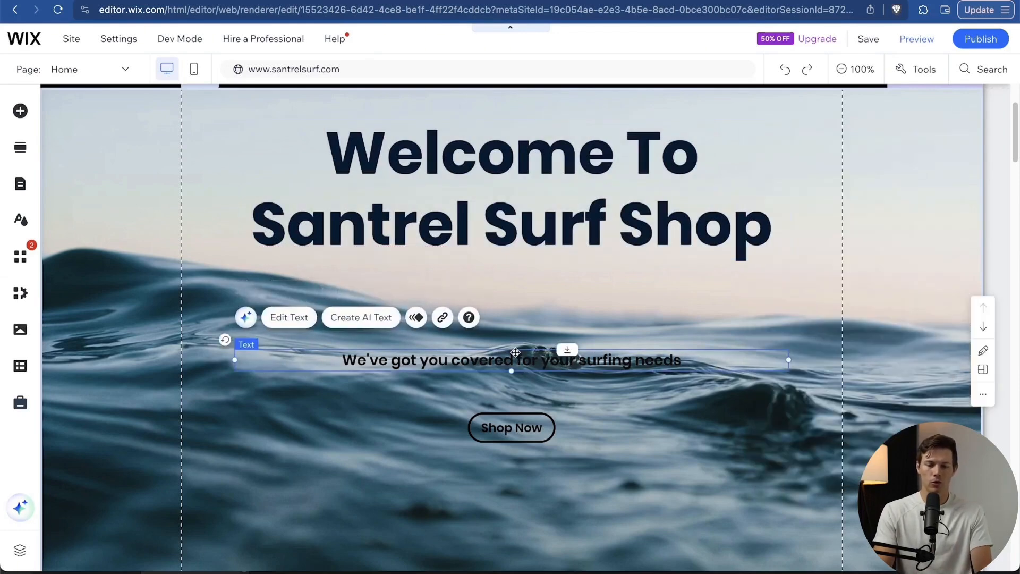
double_click(526, 363)
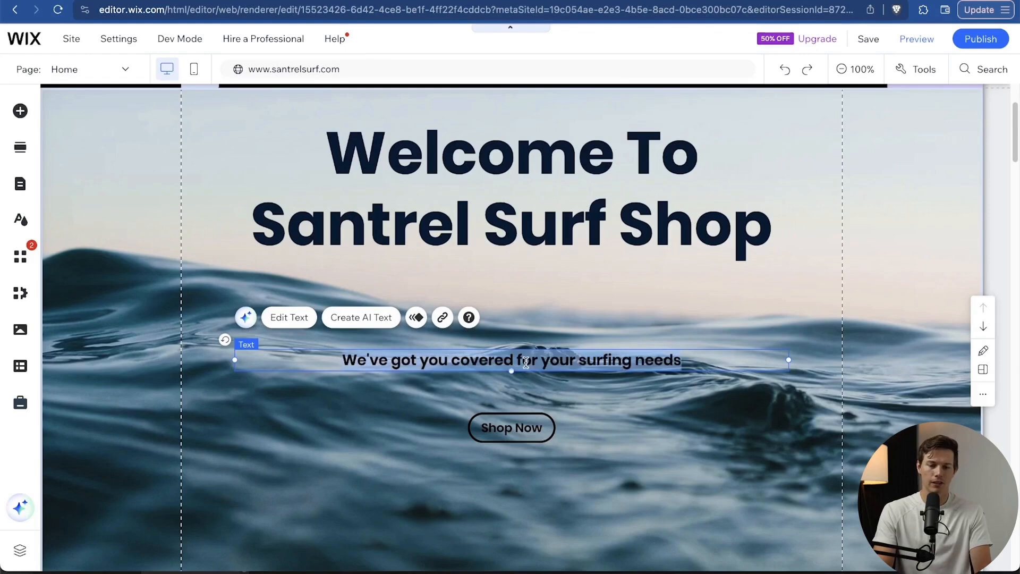
left_click(899, 229)
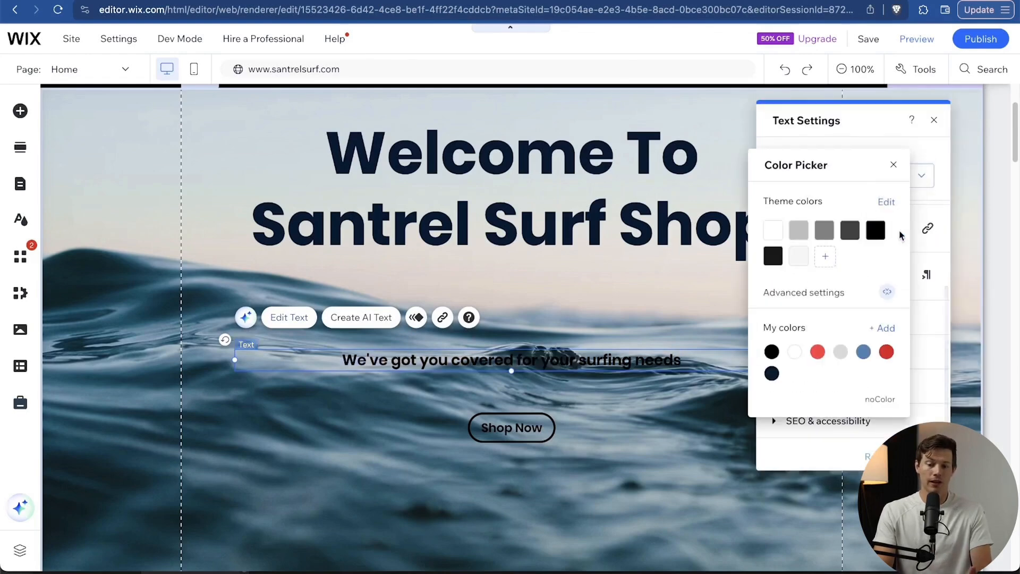
left_click(794, 353)
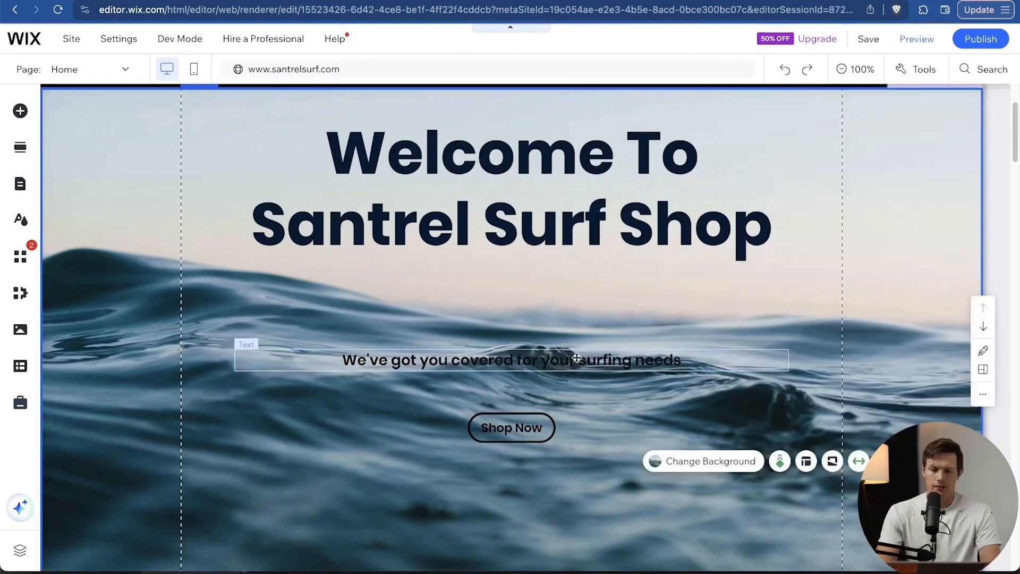
left_click(569, 358)
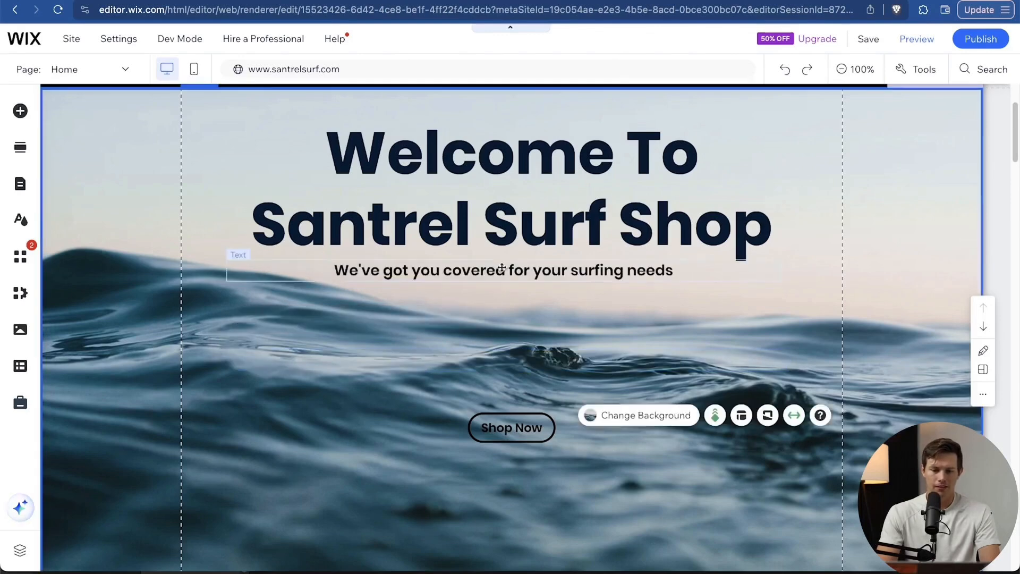
Move the subtitle up so it sits centred directly beneath the heading.
left_click(507, 268)
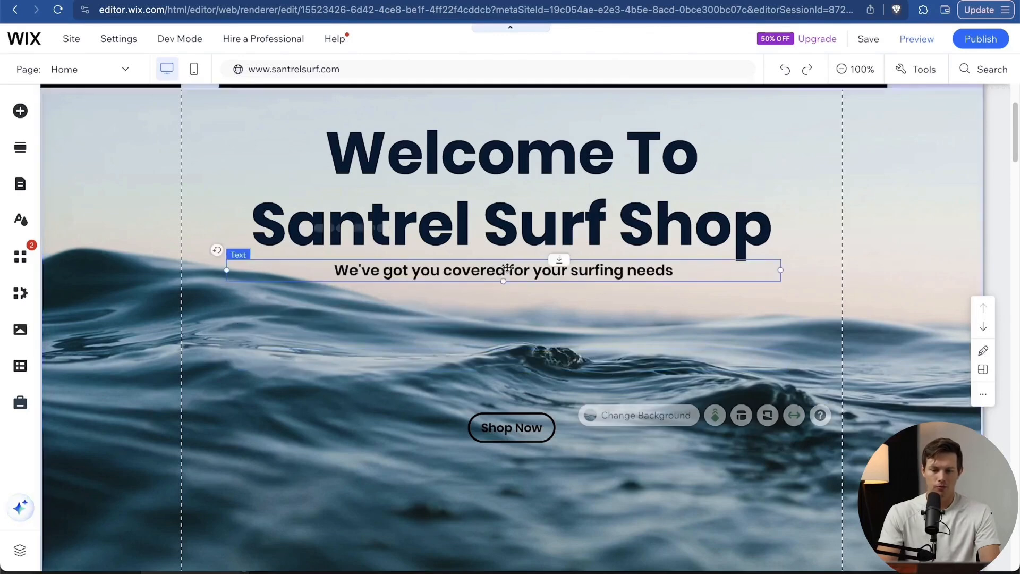
mouse_move(508, 268)
left_mouse_down()
mouse_move(523, 269)
mouse_move(512, 270)
left_mouse_up()
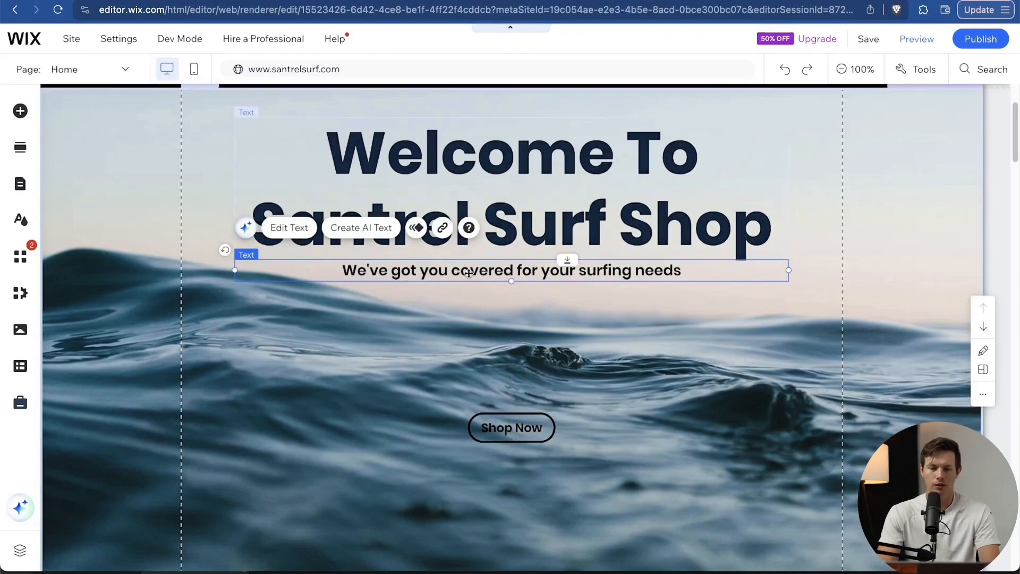
scroll(473, 396, "up", 1)
scroll(474, 397, "down", 3)
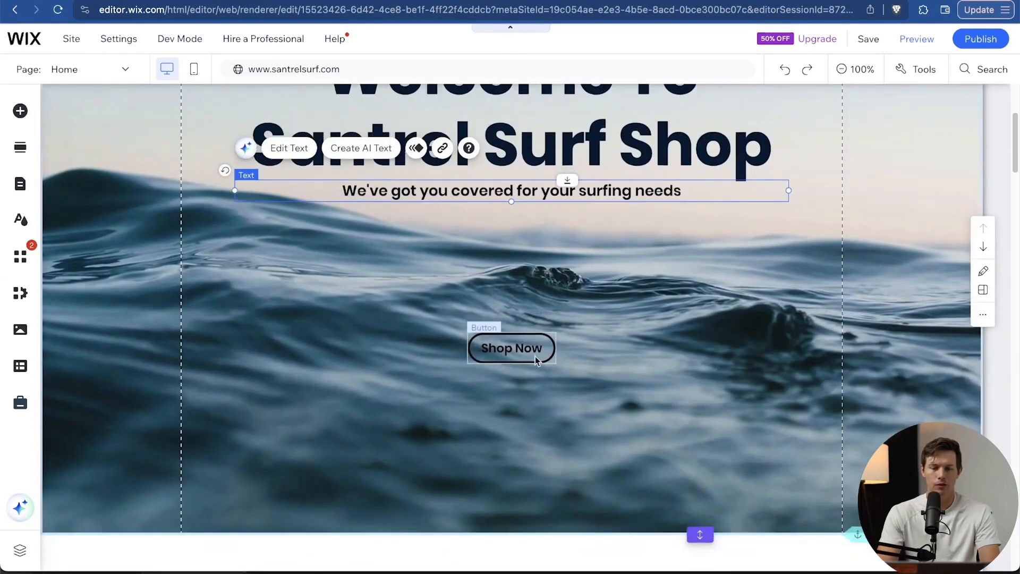
Customize Shop Now's design, keeping the first outlined style with 0% fill opacity.
left_click(536, 356)
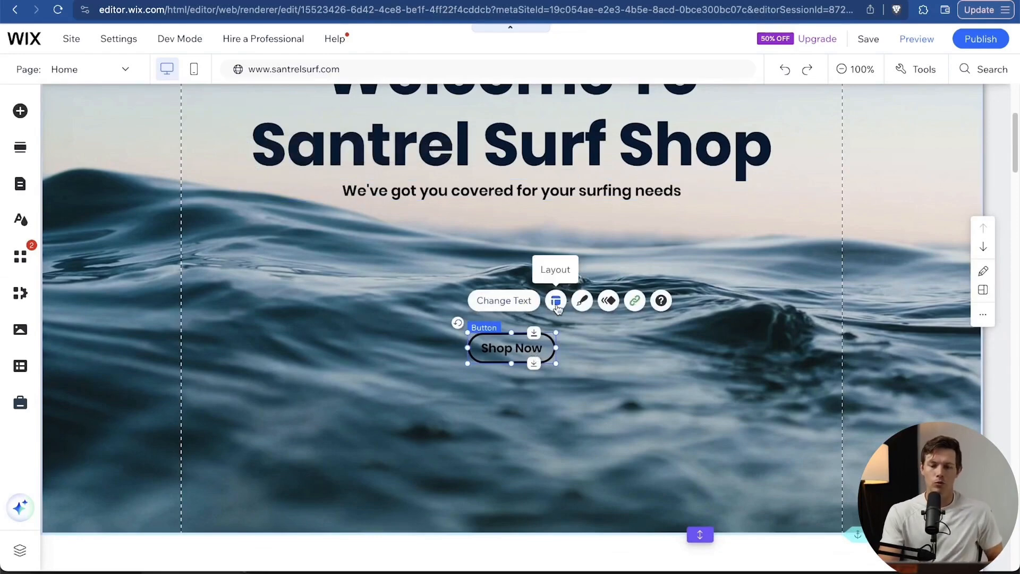
left_click(583, 302)
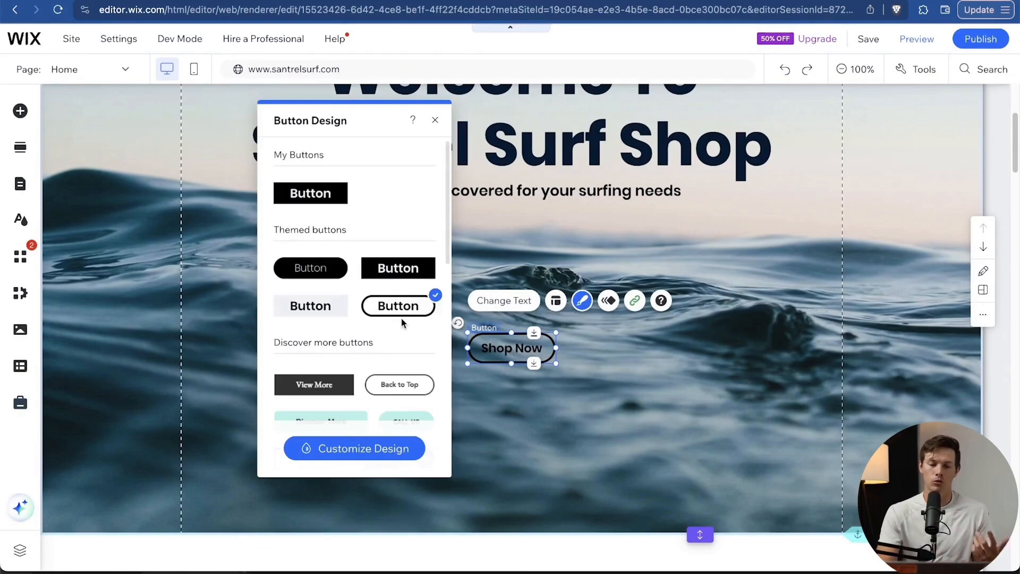
left_click(391, 457)
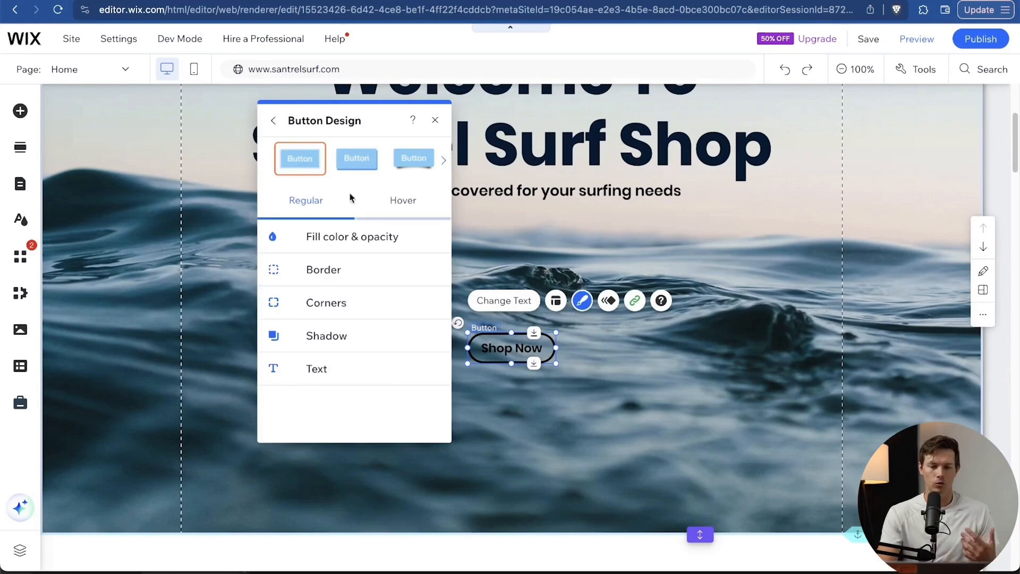
left_click(355, 178)
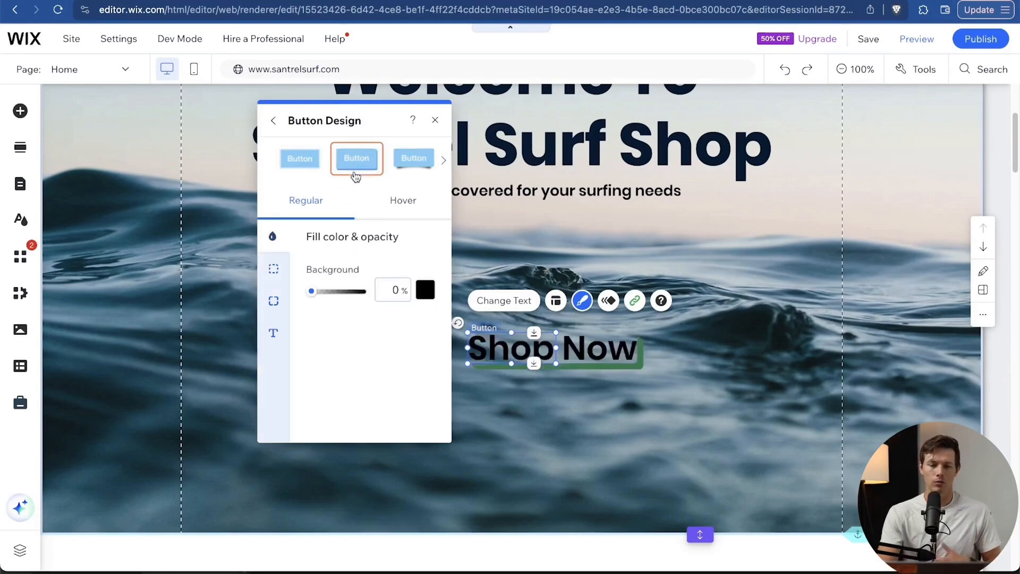
left_click(307, 169)
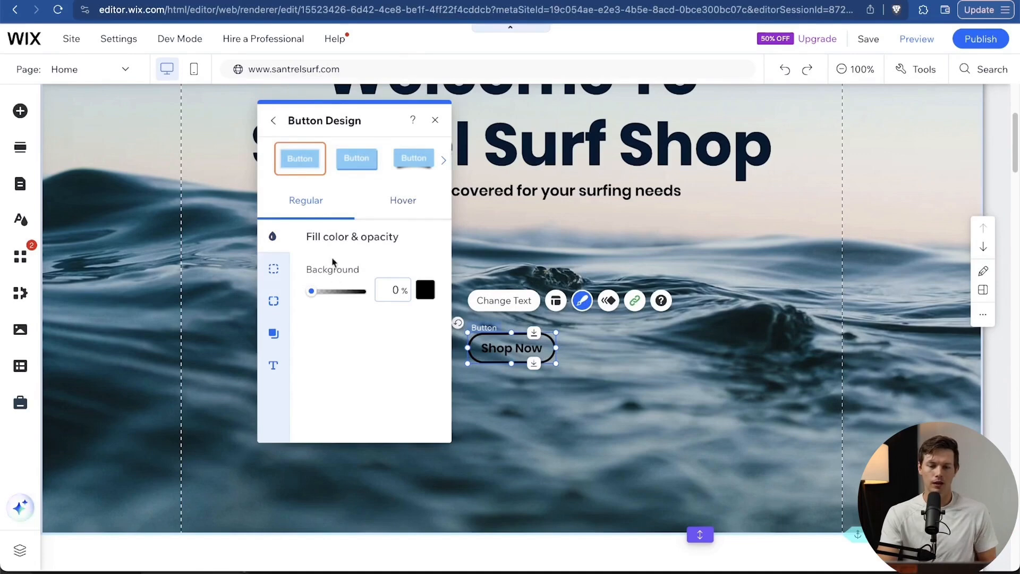
mouse_move(315, 296)
left_mouse_down()
mouse_move(367, 292)
mouse_move(302, 298)
left_mouse_up()
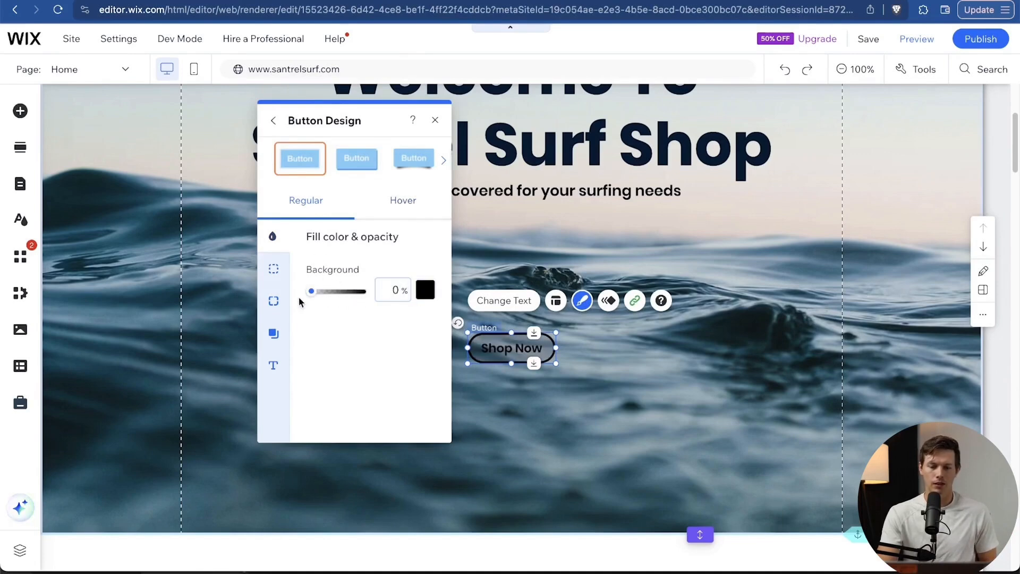
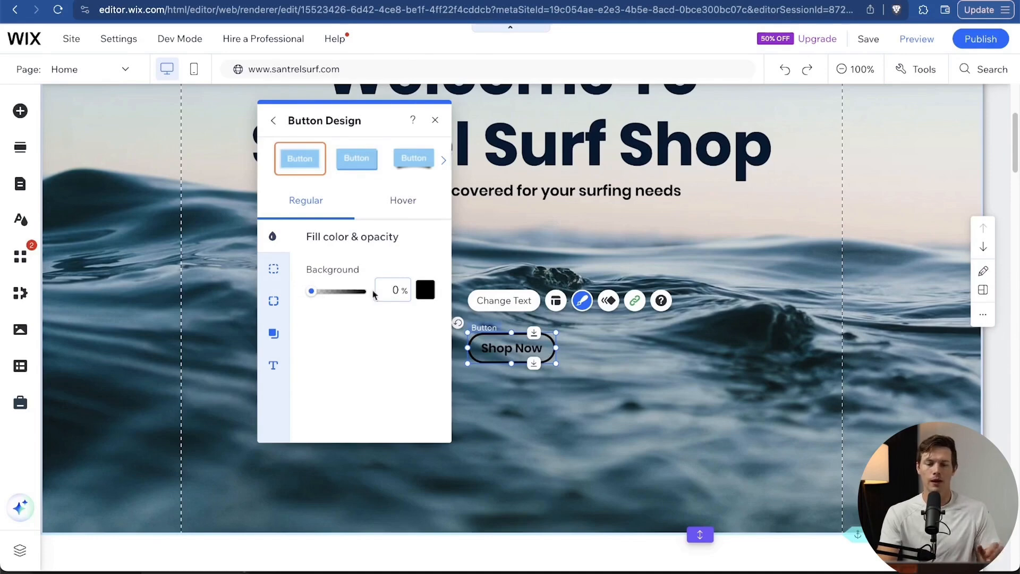
Round the Shop Now button's corners to a 50px radius.
left_click(273, 269)
left_click(273, 301)
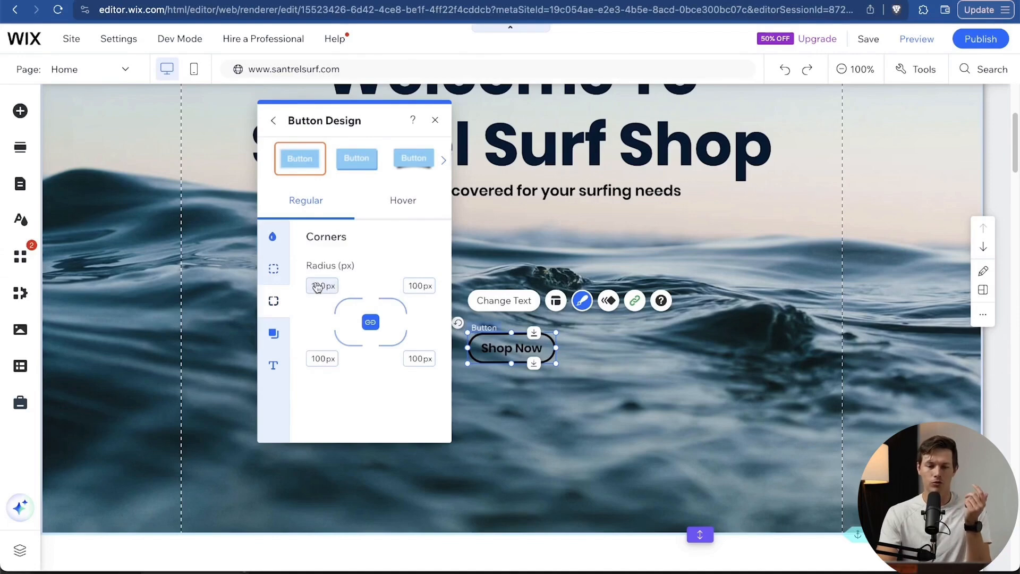
left_click(326, 287)
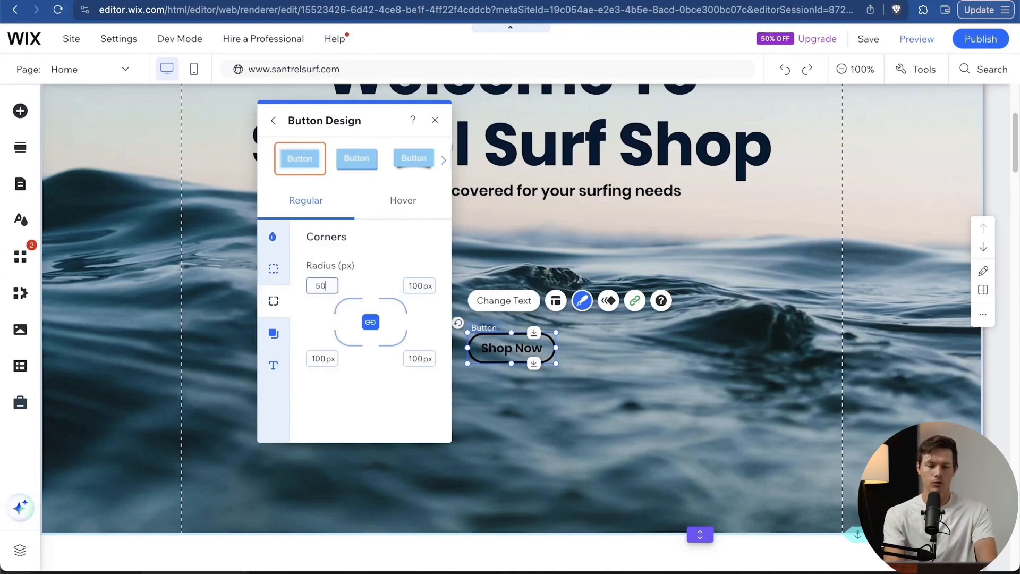
type("50")
key("Return")
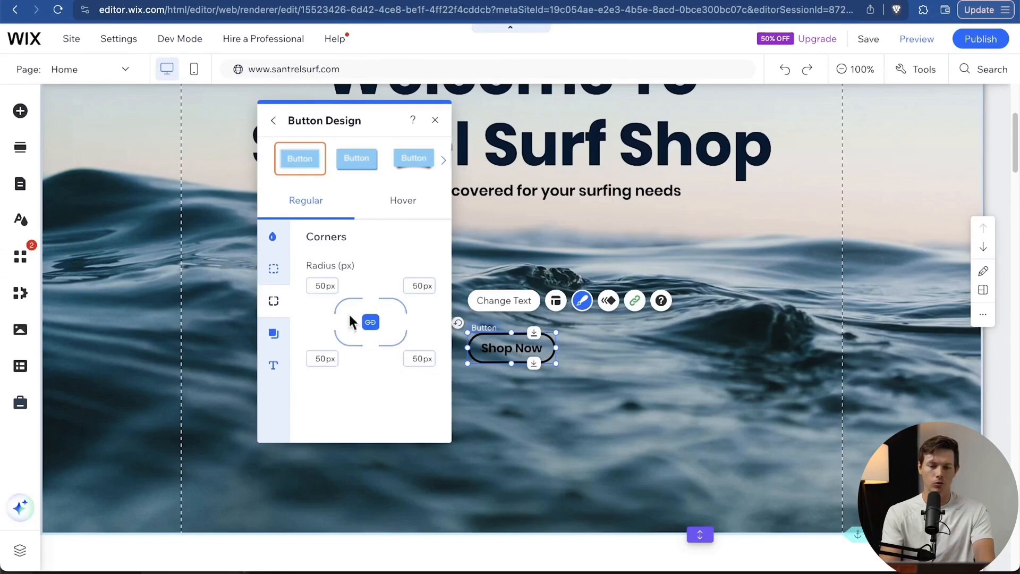
Add a drop shadow at 79° with 19px distance, 16px size and 23px blur.
left_click(273, 333)
left_click(415, 277)
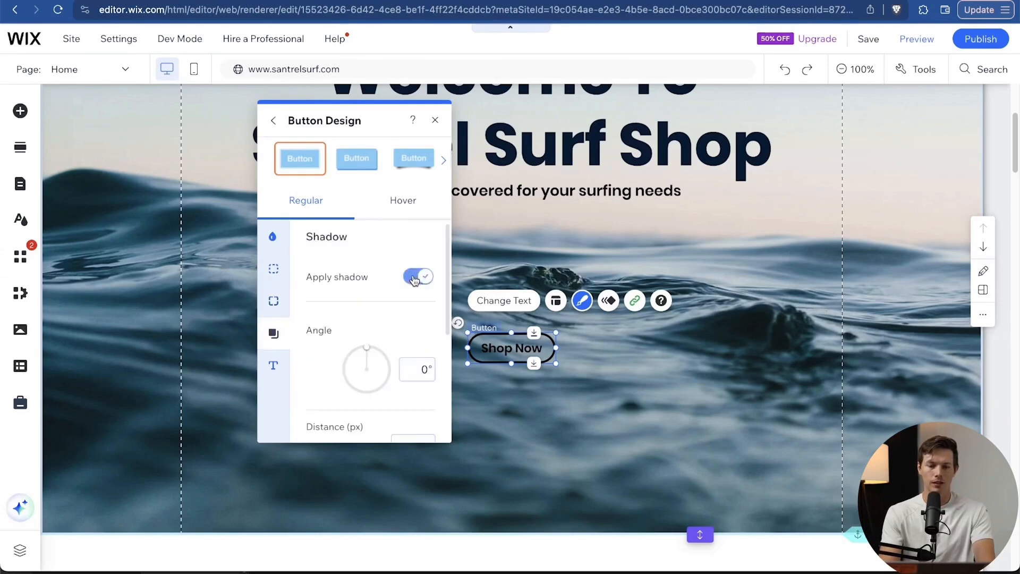
left_click(388, 367)
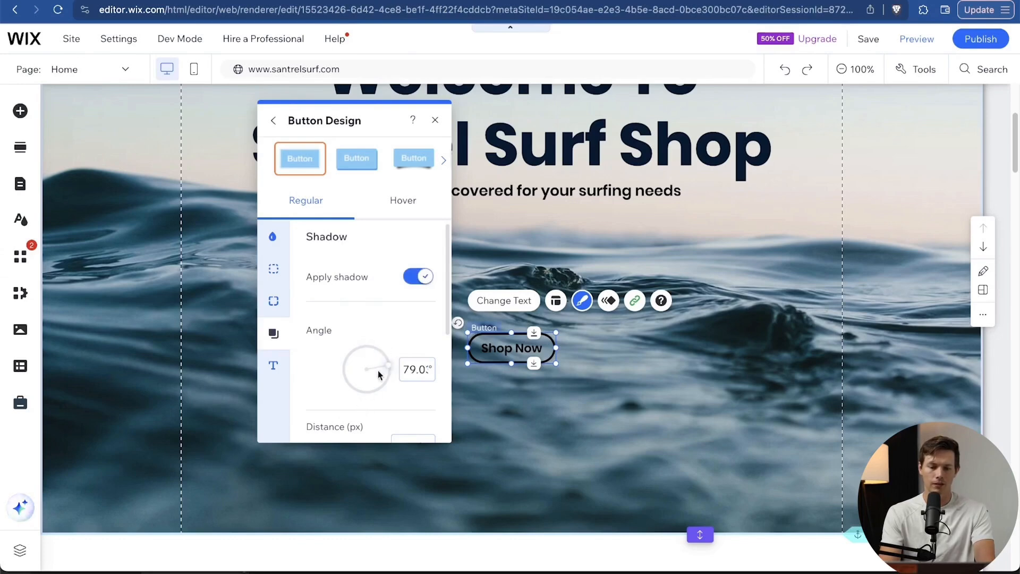
scroll(386, 338, "down", 5)
left_click(336, 308)
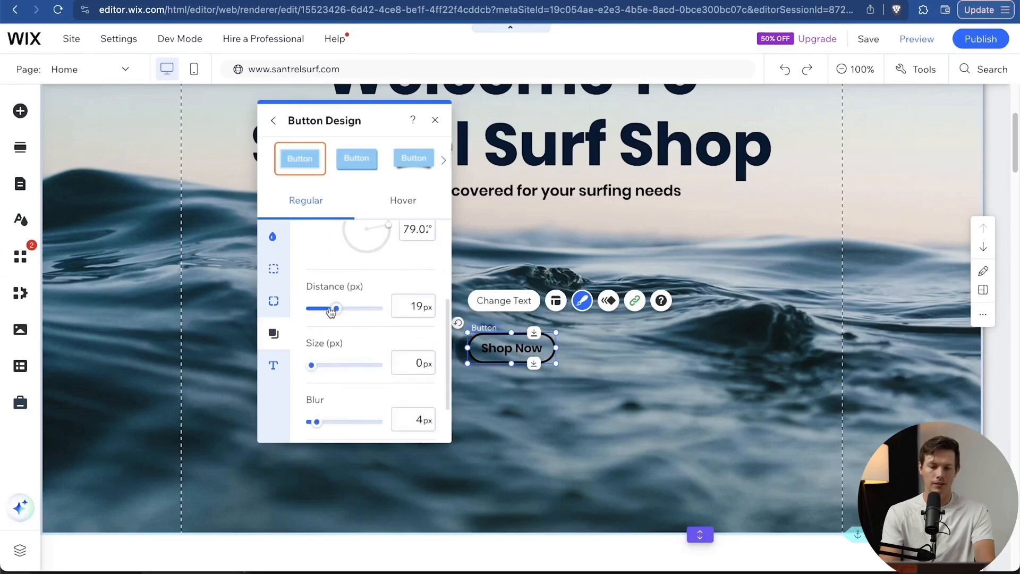
left_click(331, 366)
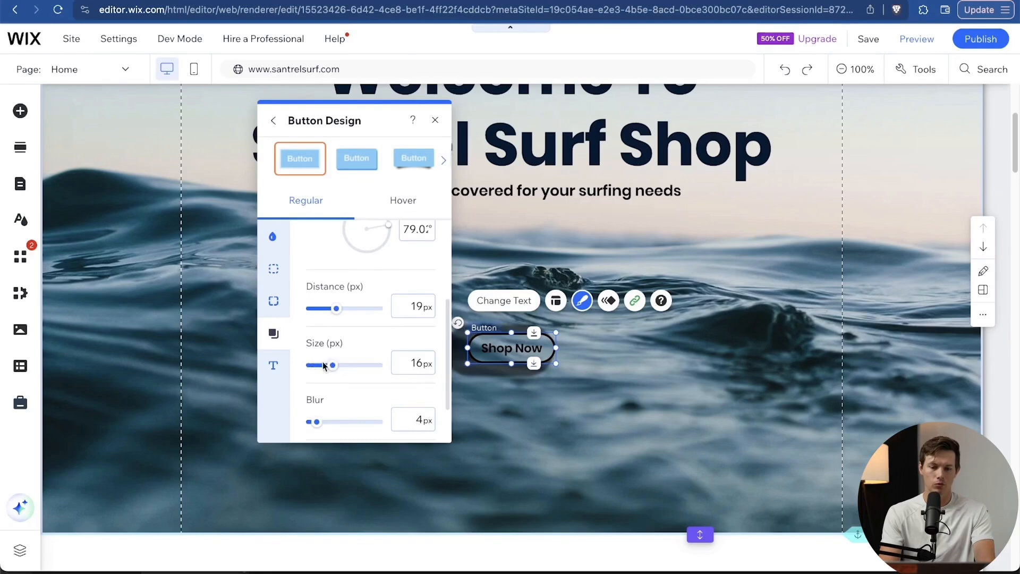
left_click(340, 421)
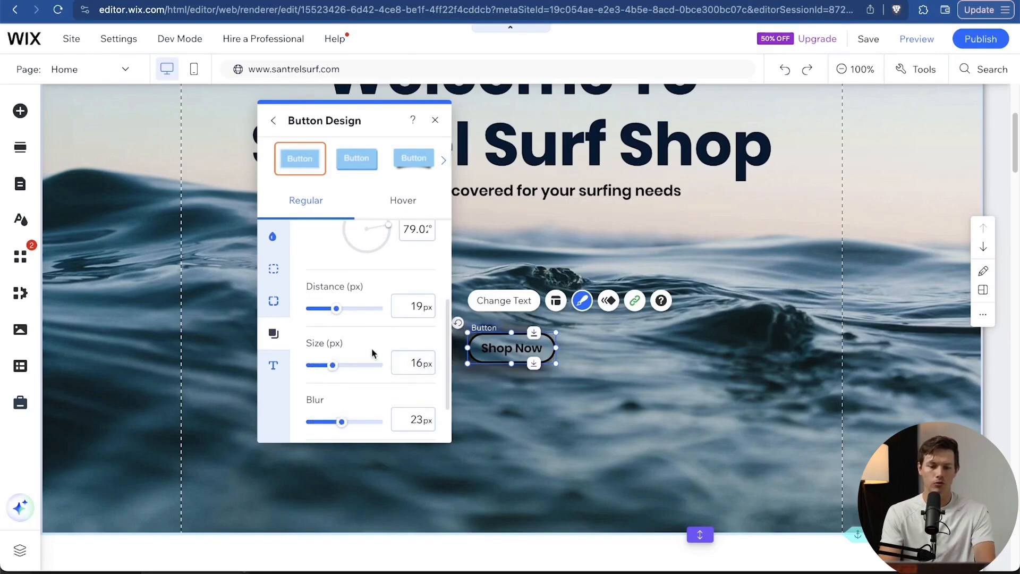
scroll(372, 349, "down", 2)
scroll(371, 349, "up", 5)
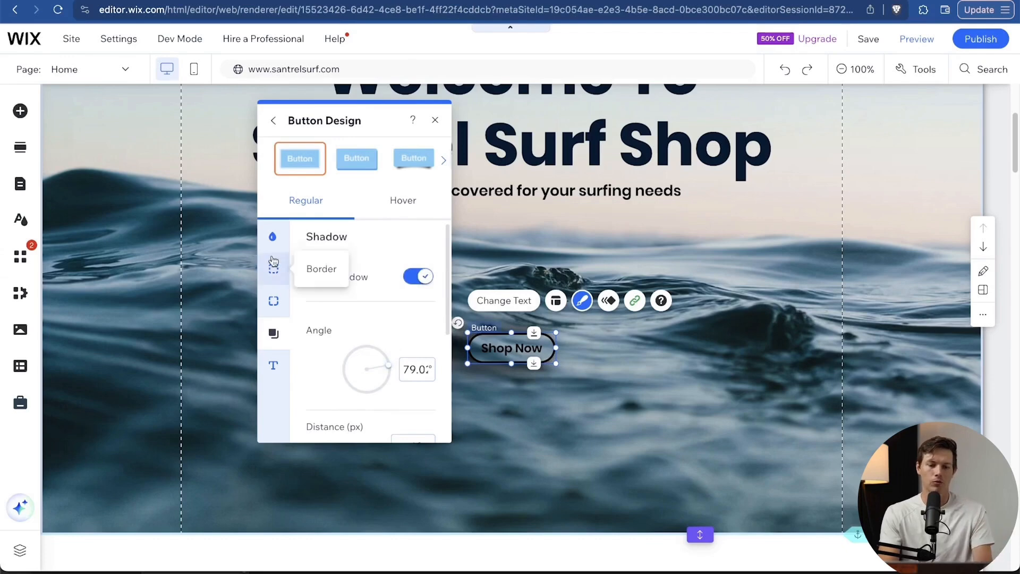
Fill the button white at 34% opacity.
left_click(275, 237)
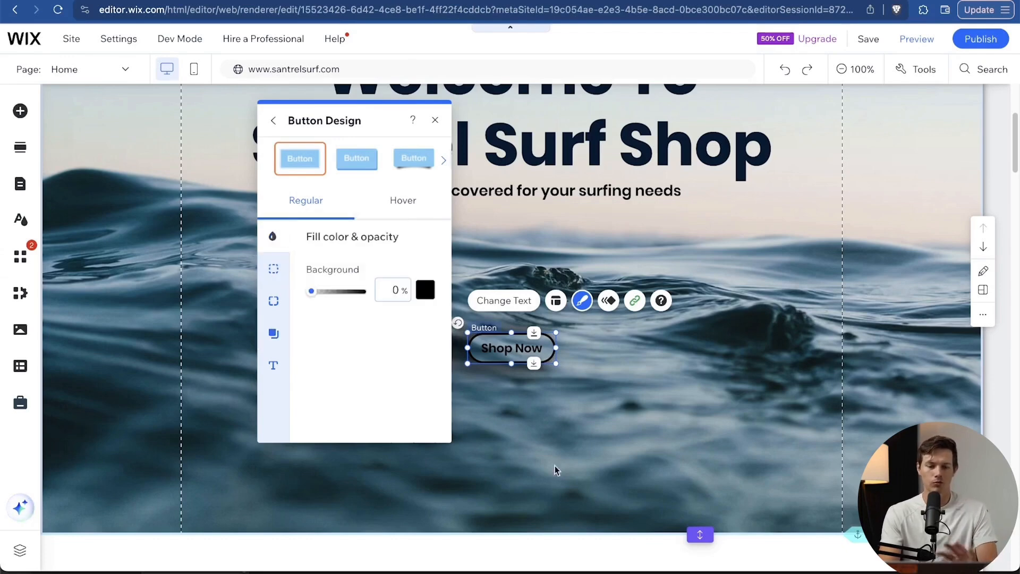
left_click(425, 291)
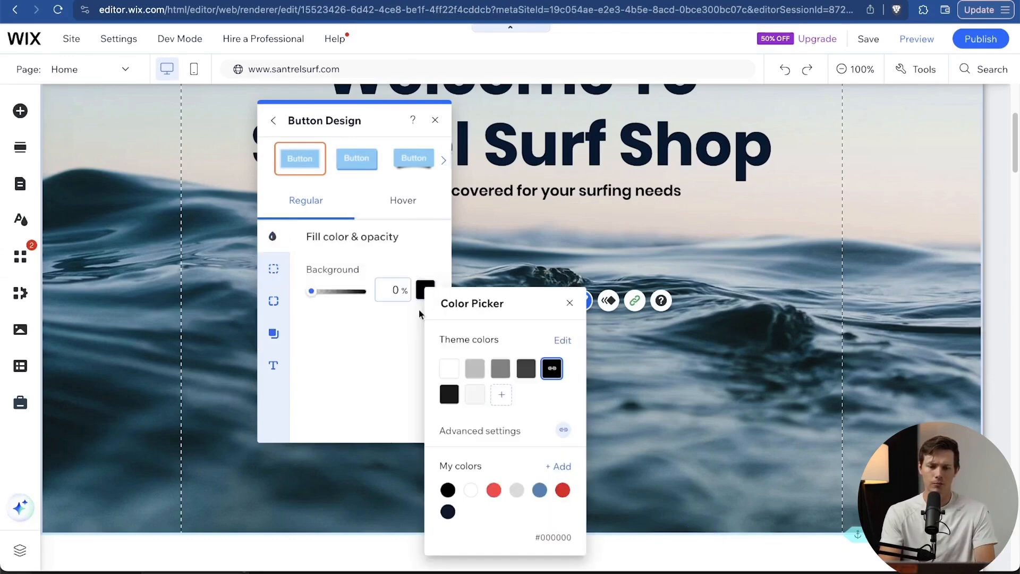
left_click(450, 368)
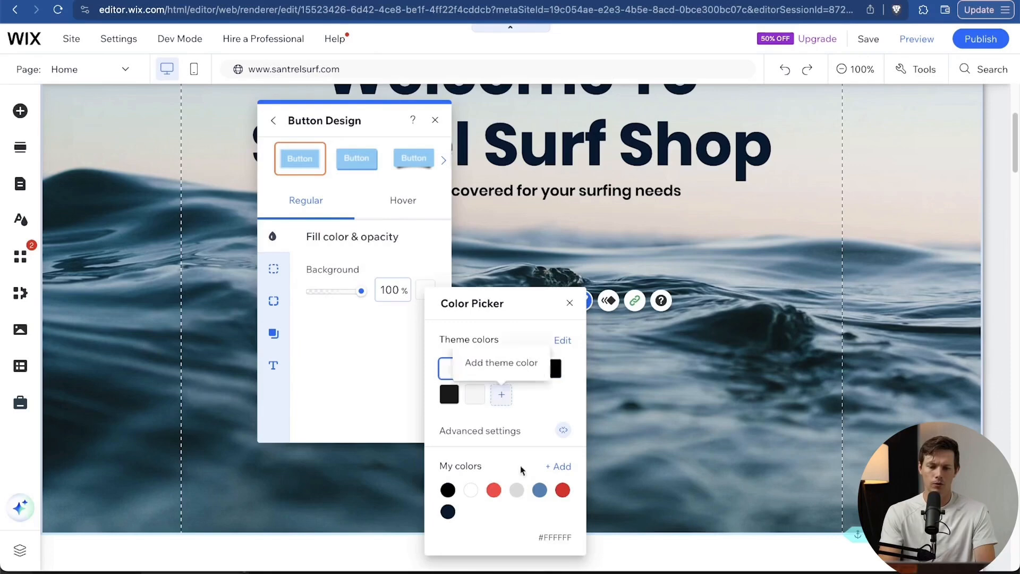
left_click(362, 314)
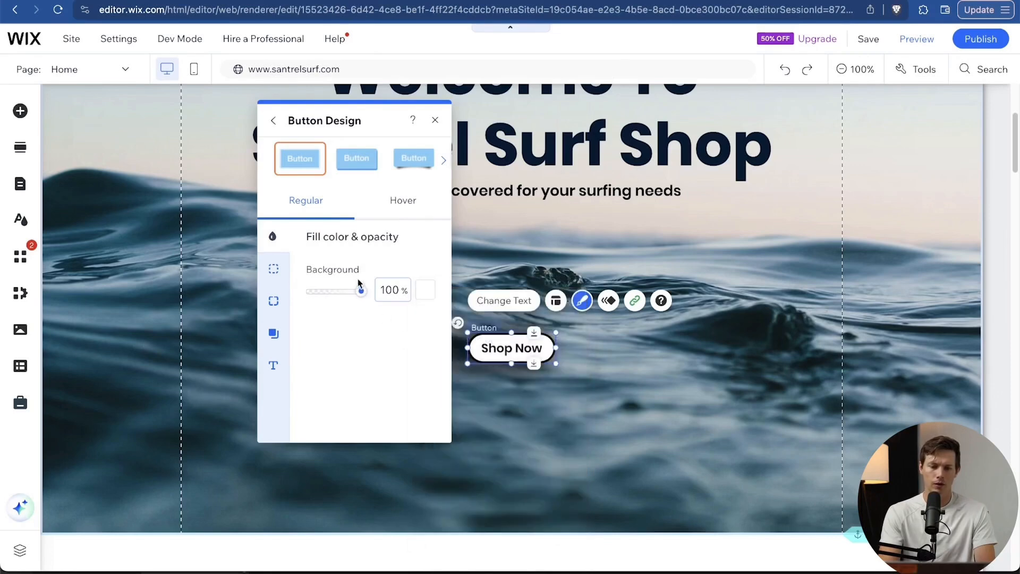
left_click_drag(361, 291, 330, 292)
Select the MEN heading inside the store categories gallery.
left_click(755, 277)
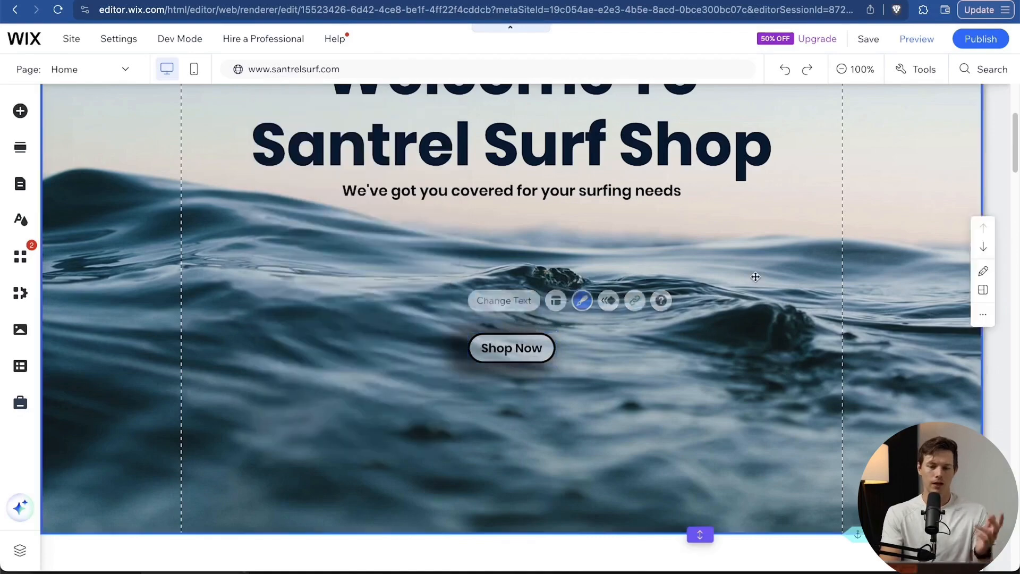
scroll(755, 276, "up", 2)
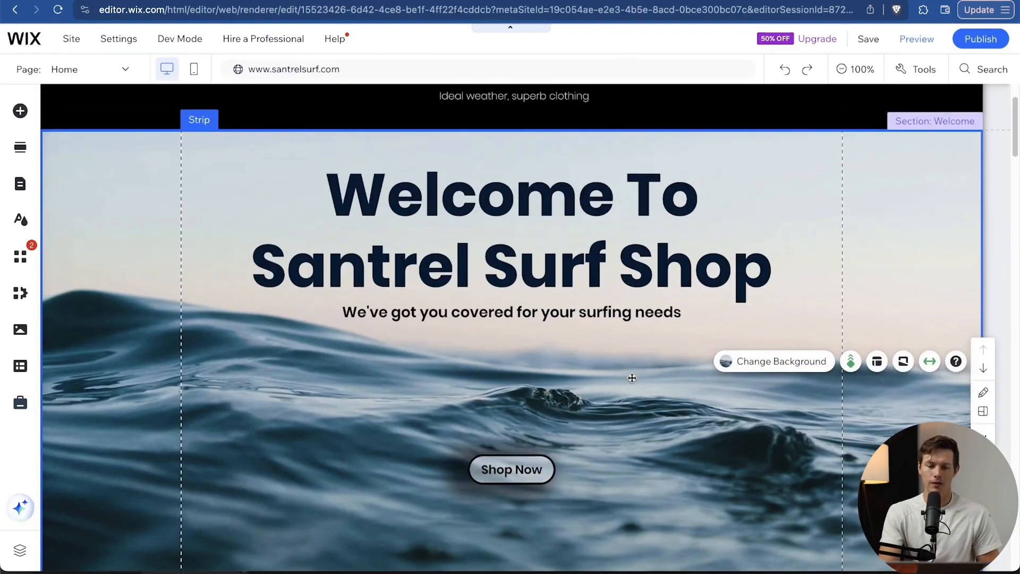
scroll(631, 378, "down", 10)
scroll(631, 378, "up", 4)
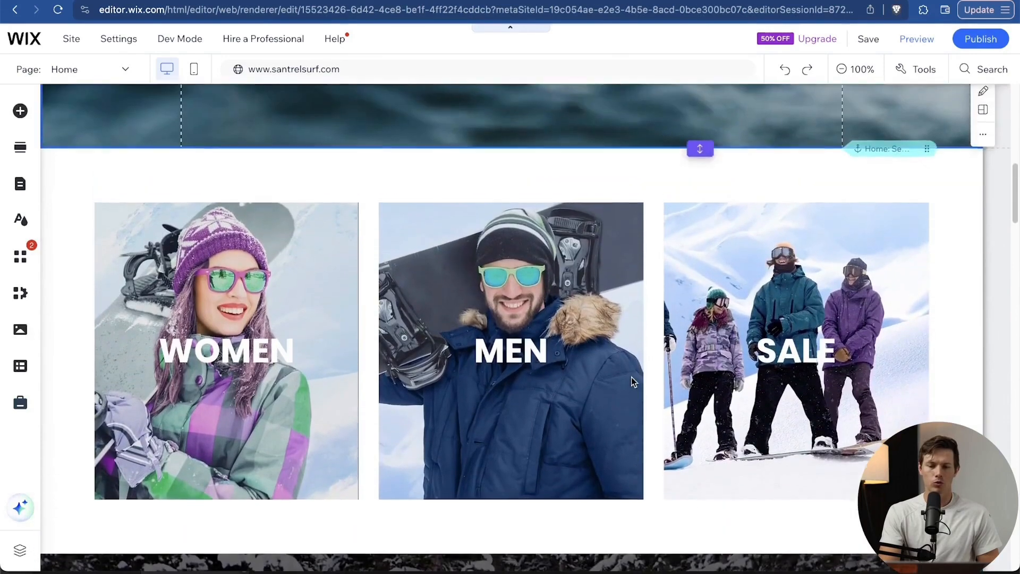
left_click(576, 301)
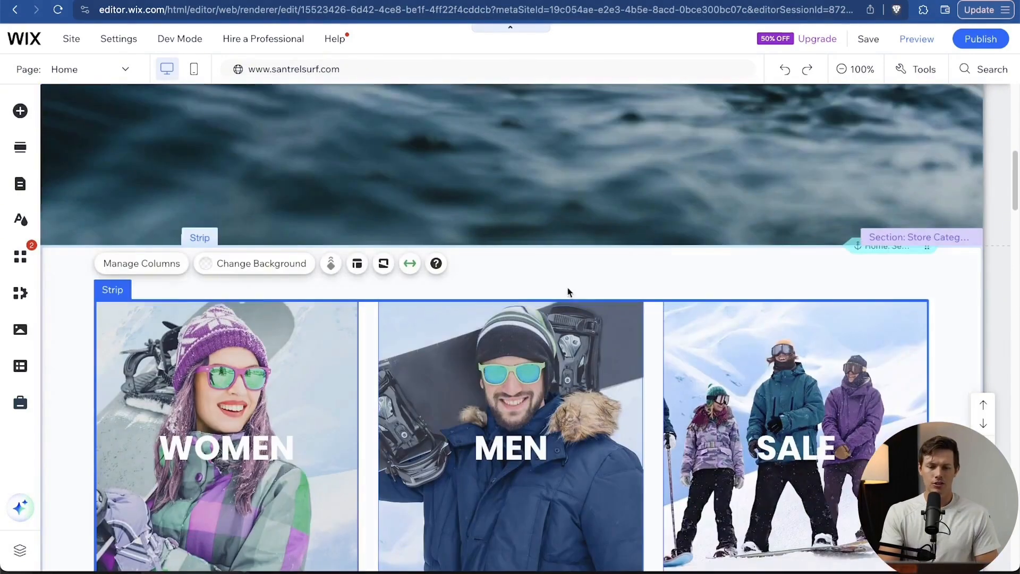
left_click(567, 289)
scroll(567, 289, "down", 2)
left_click(121, 261)
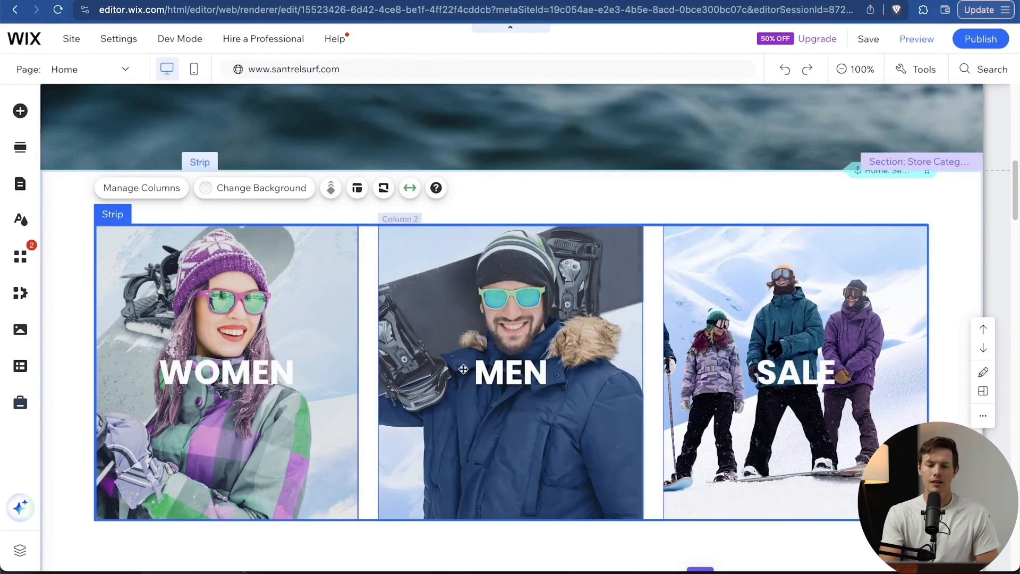
left_click(531, 369)
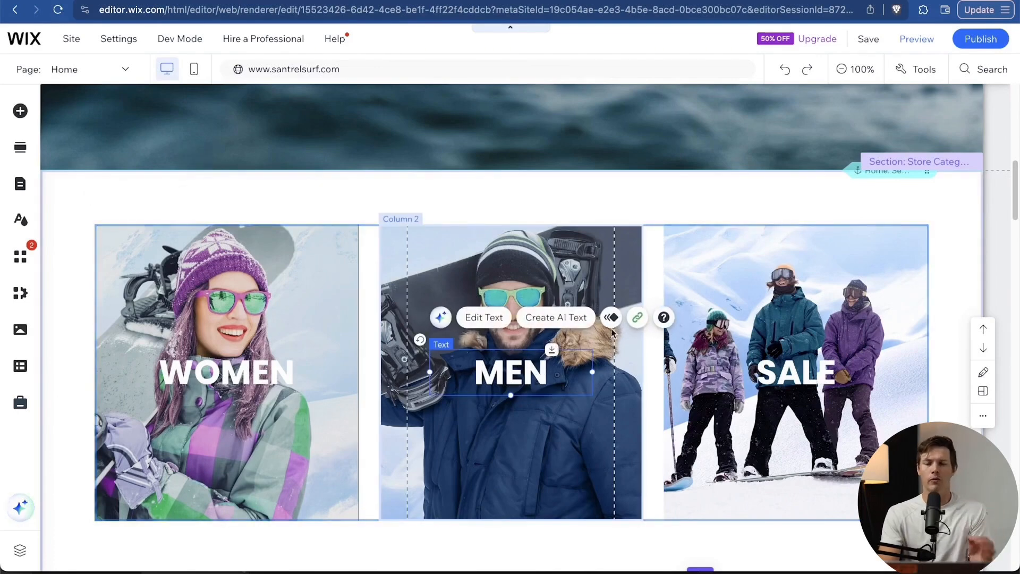
Link the MEN heading to the Men page, opening in the current window.
left_click(637, 318)
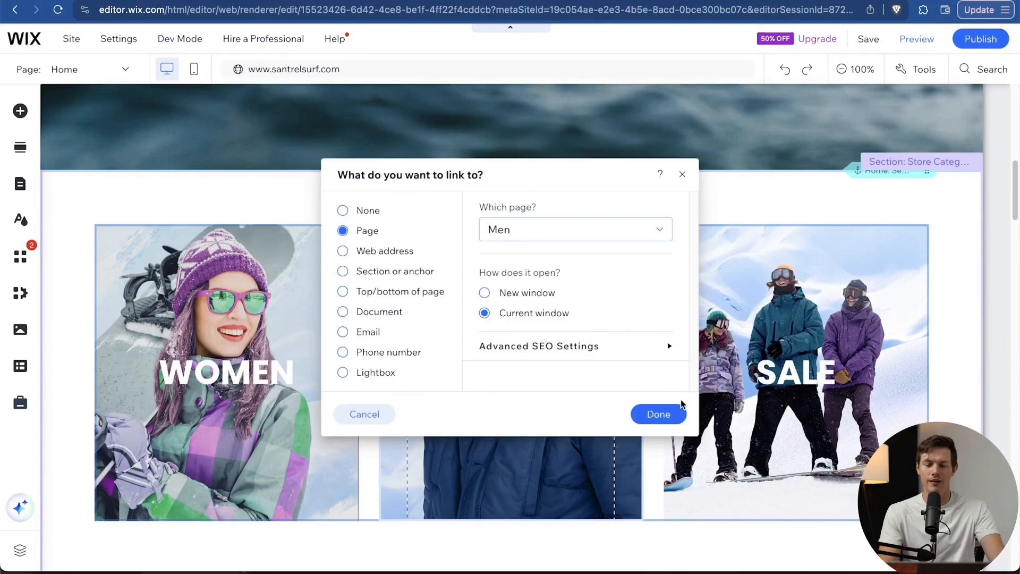
left_click(659, 415)
scroll(768, 423, "up", 7)
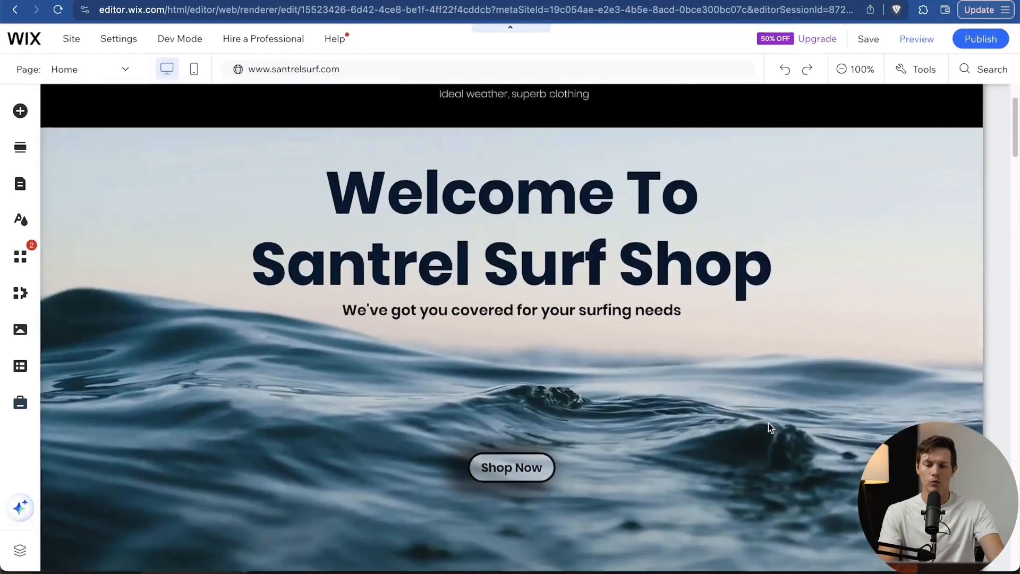
scroll(769, 423, "down", 7)
scroll(769, 423, "down", 3)
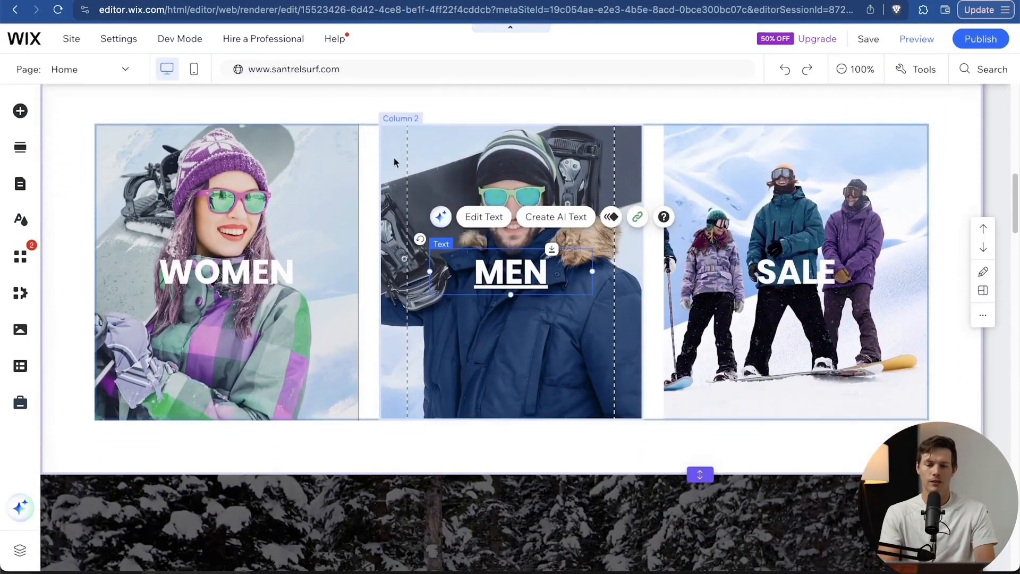
Open the WOMEN column's background image options from the gallery's column management.
left_click(373, 137)
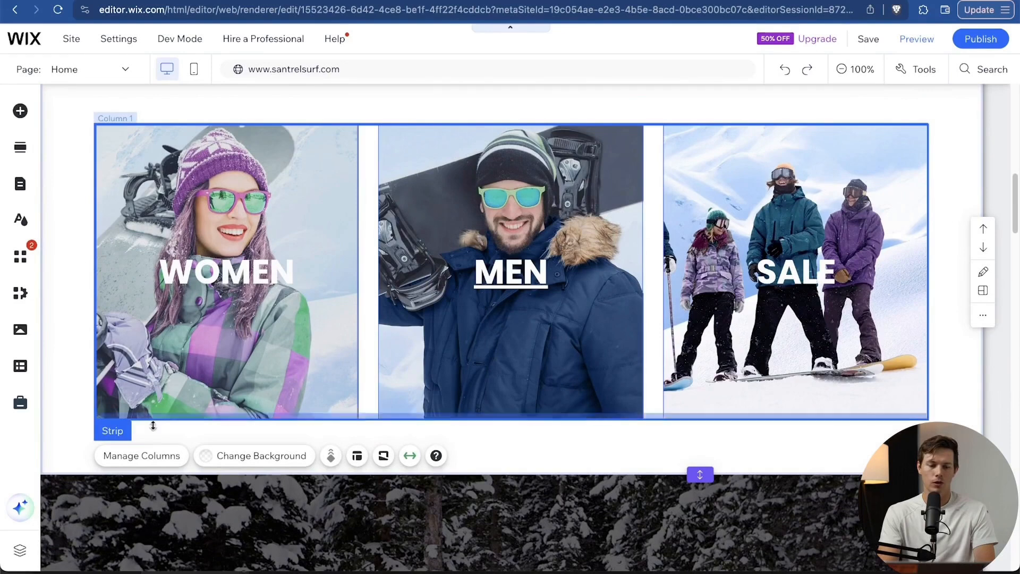
left_click(148, 456)
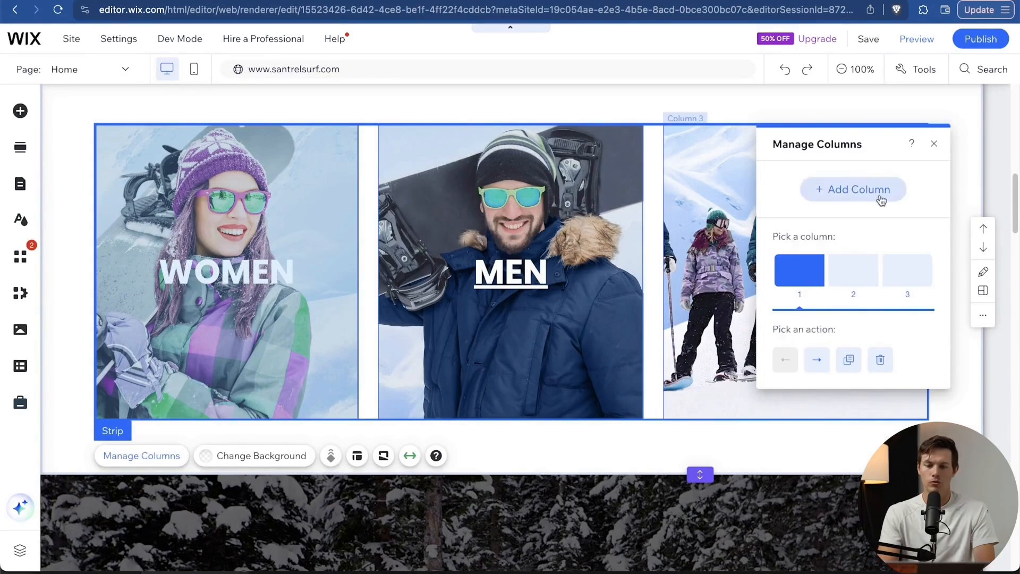
left_click(201, 181)
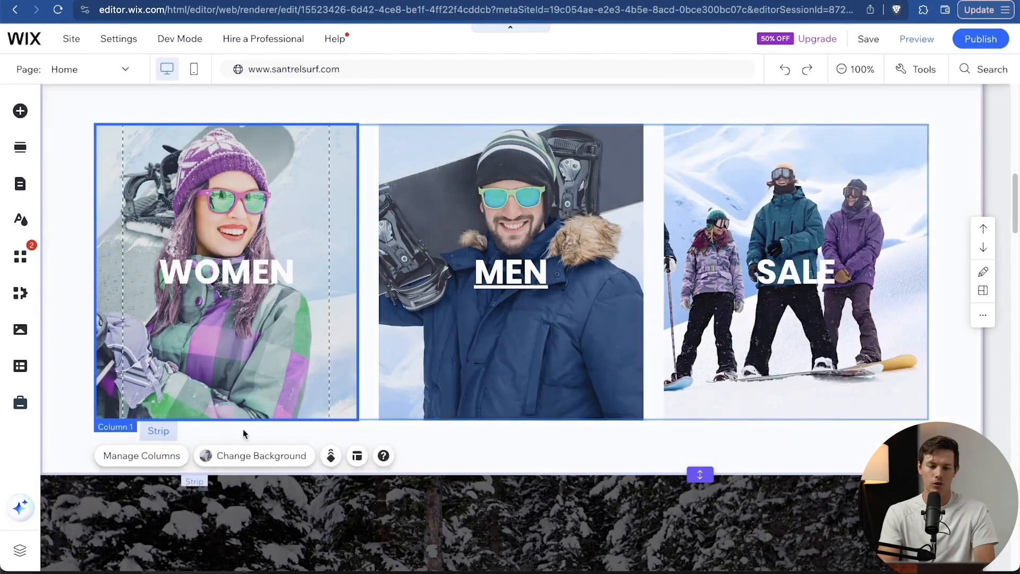
left_click(246, 456)
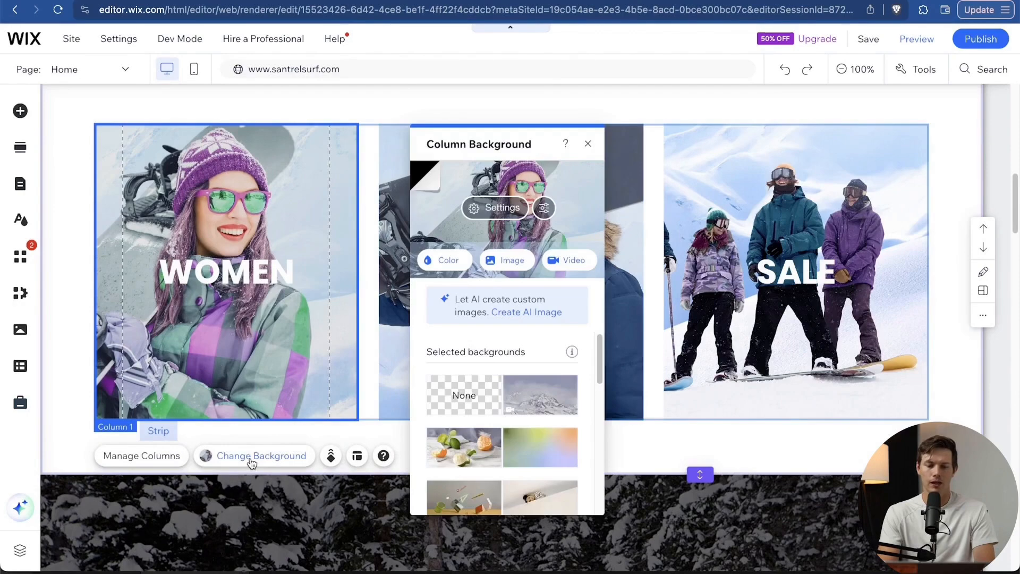
scroll(512, 421, "down", 5)
scroll(511, 422, "up", 5)
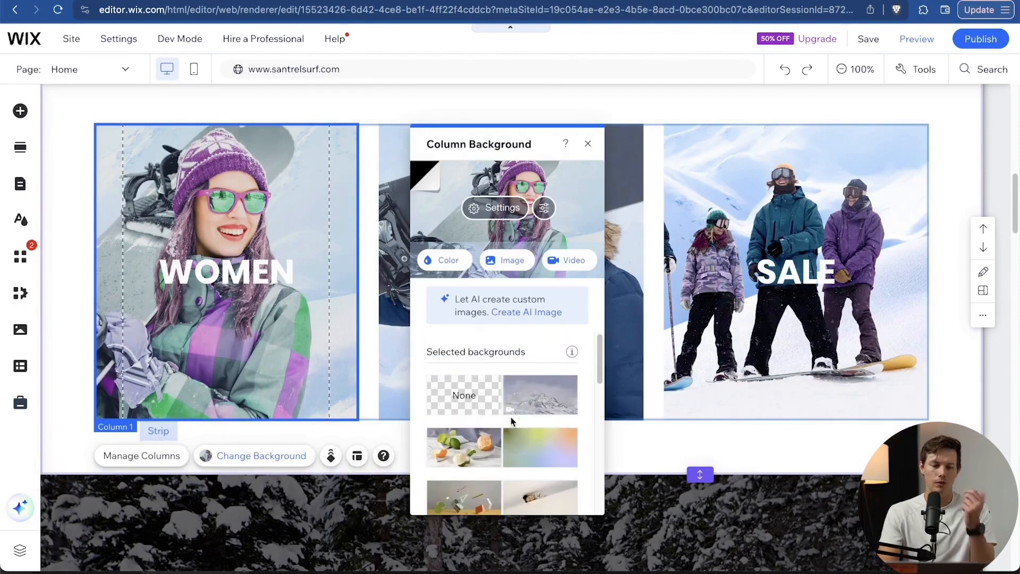
left_click(513, 261)
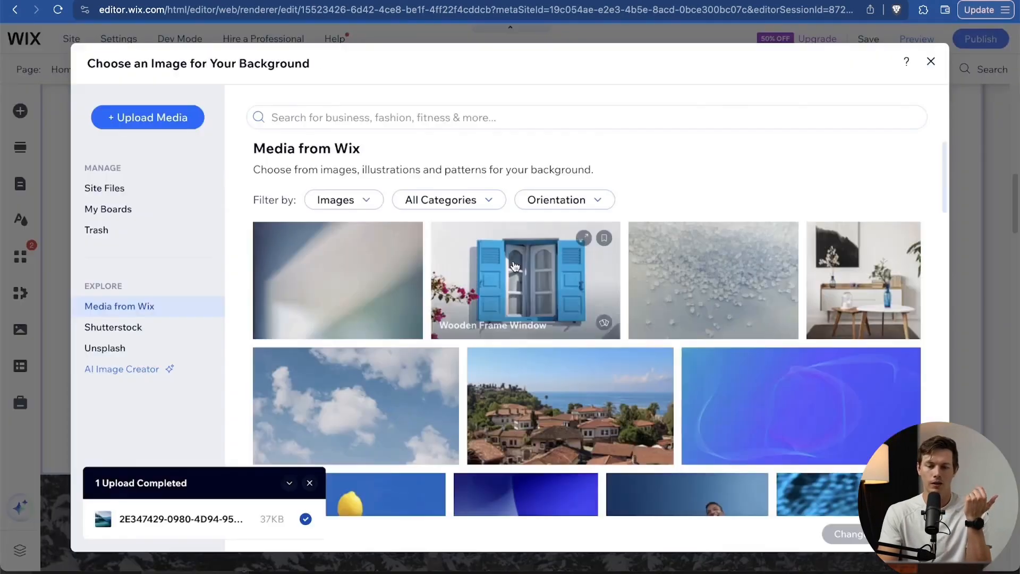
Search 'women' and set the Girl on SUP photo as the WOMEN column background.
left_click(389, 117)
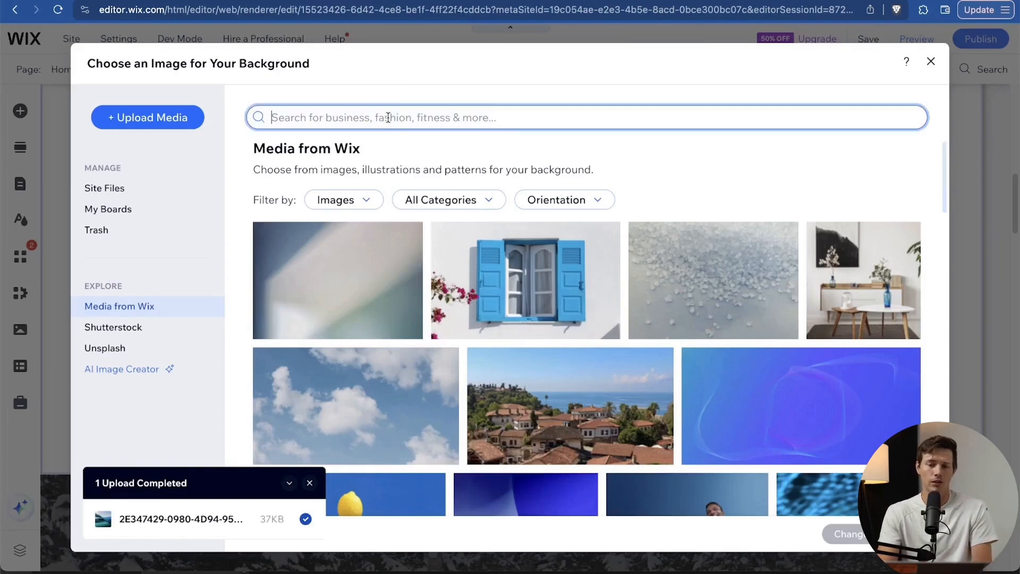
type("women surf")
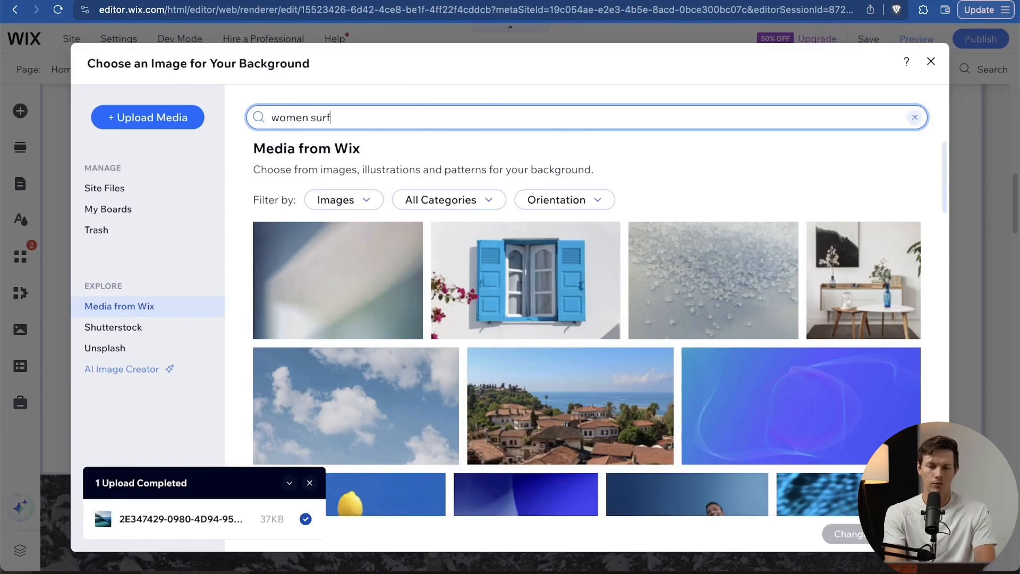
key("Return")
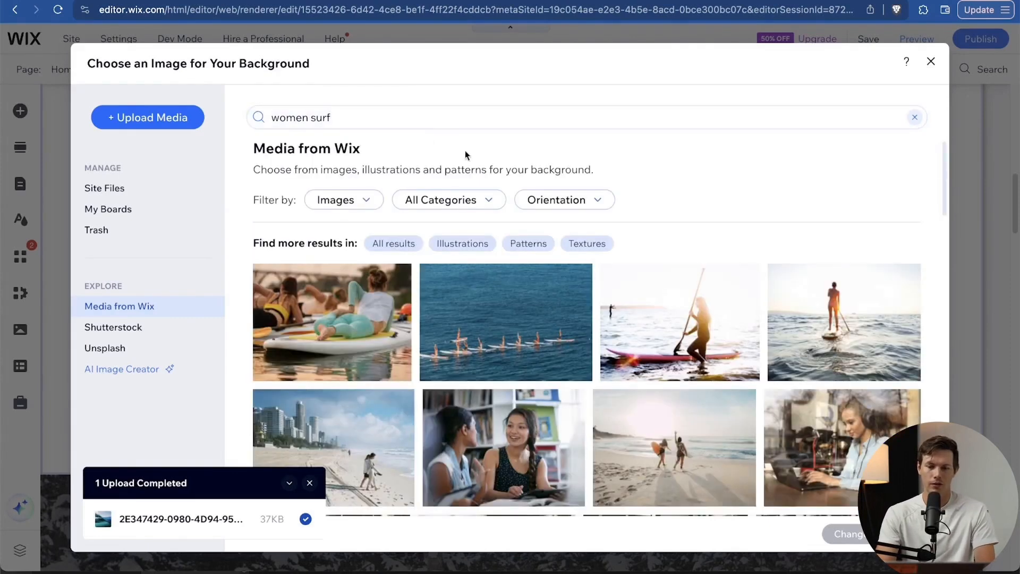
scroll(712, 253, "down", 2)
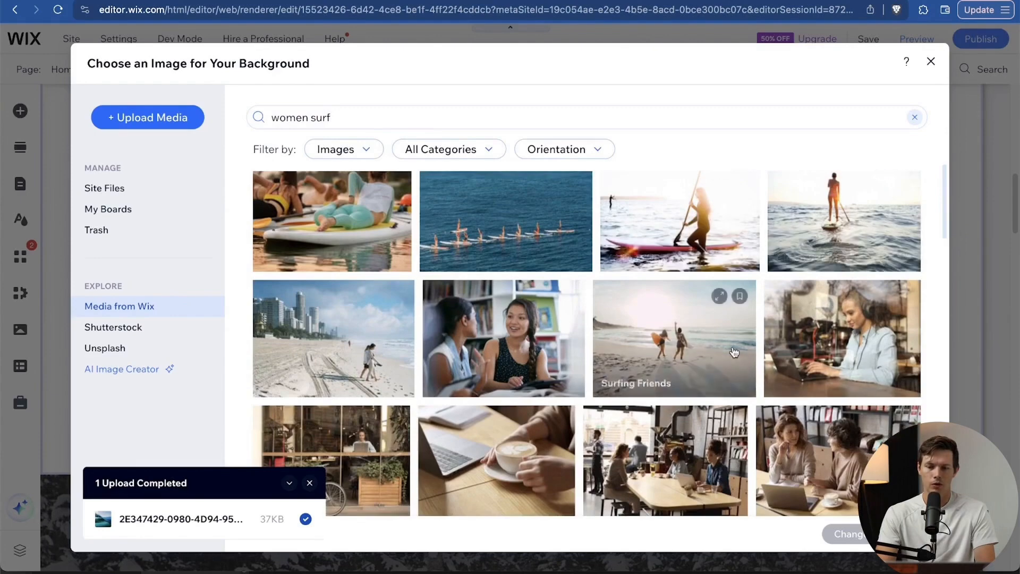
scroll(691, 319, "up", 2)
scroll(701, 290, "down", 3)
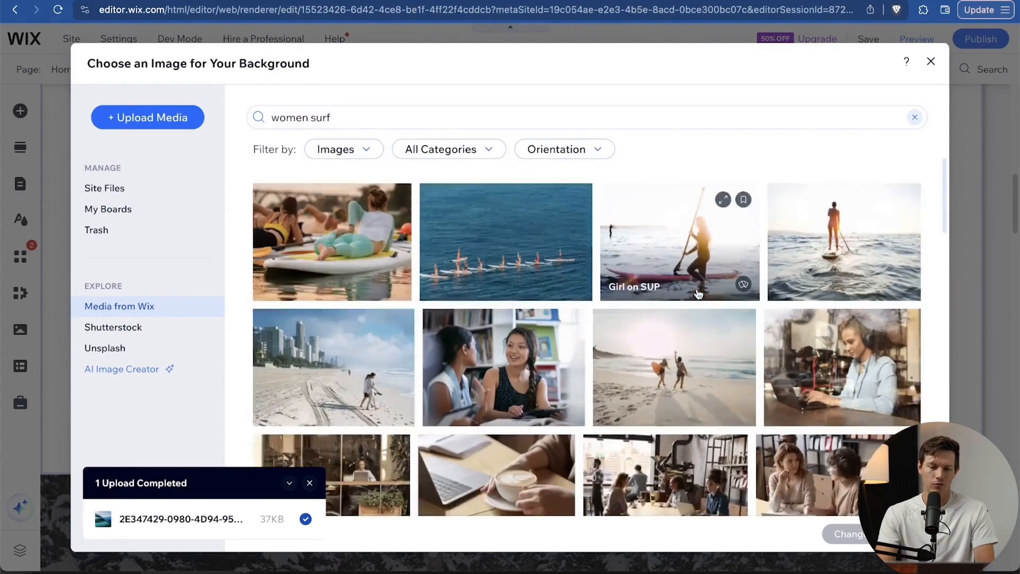
scroll(700, 292, "up", 3)
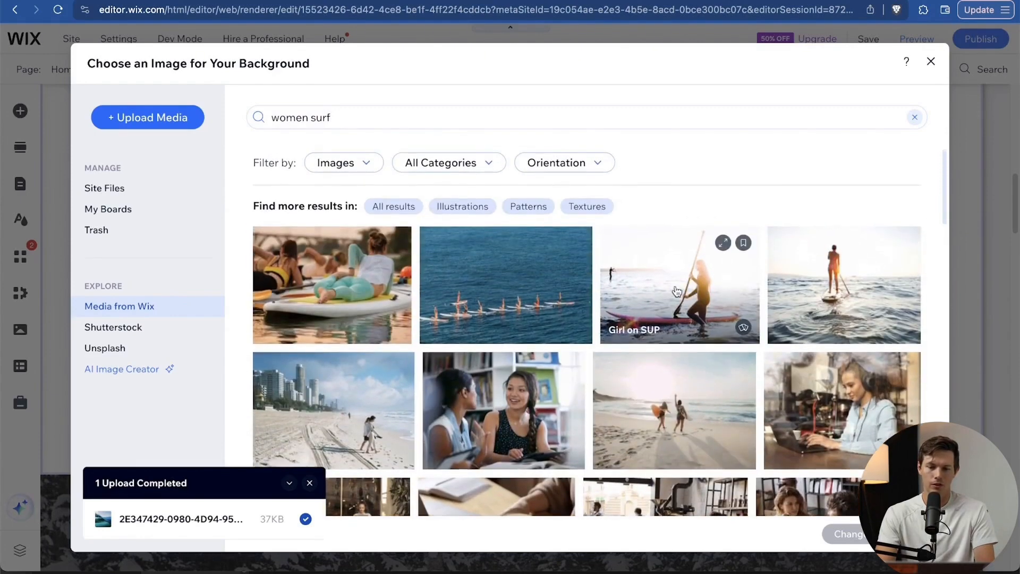
left_click(677, 291)
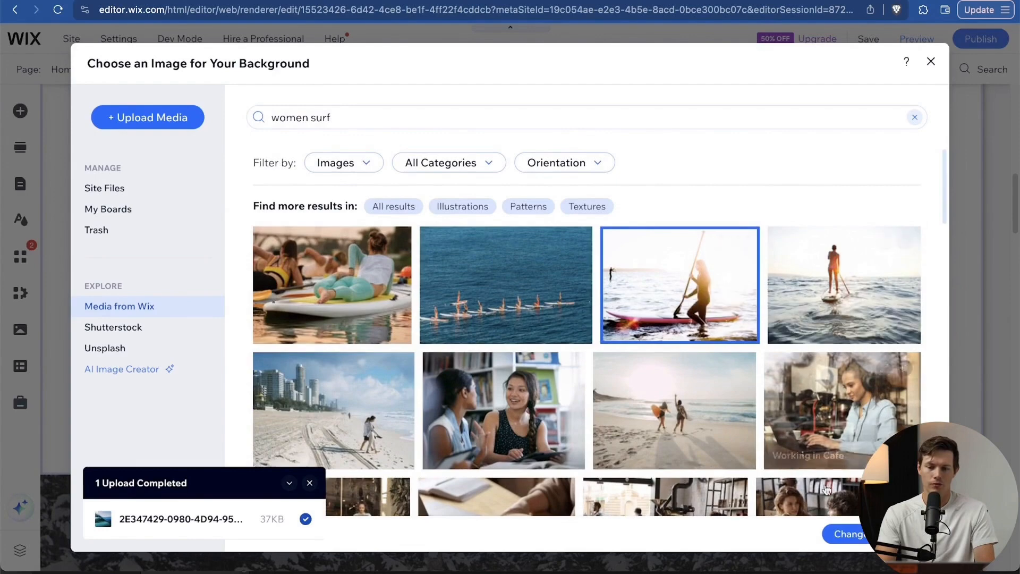
left_click(848, 533)
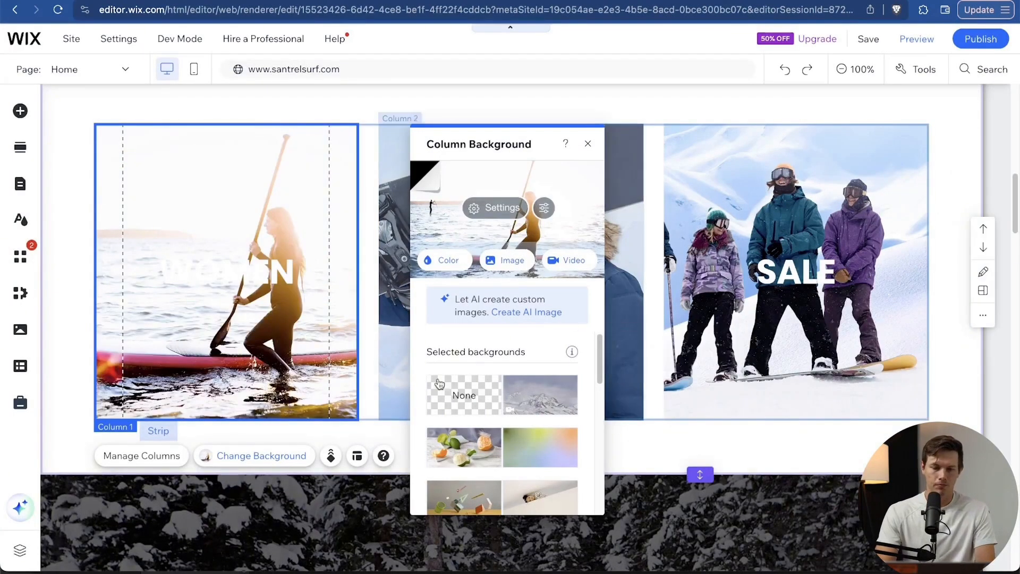
Change the WOMEN heading's text colour from white to black.
left_click(245, 274)
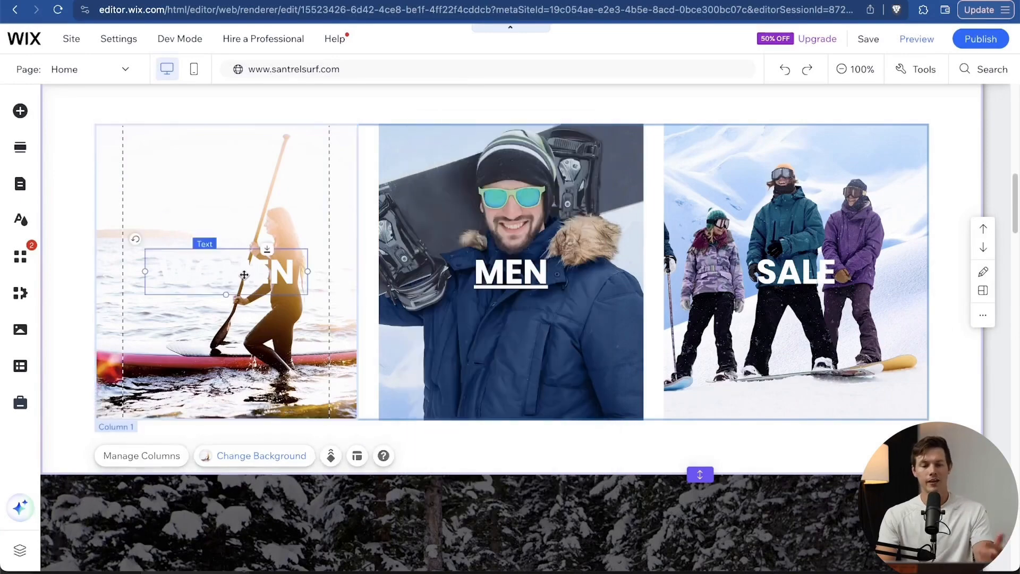
double_click(244, 274)
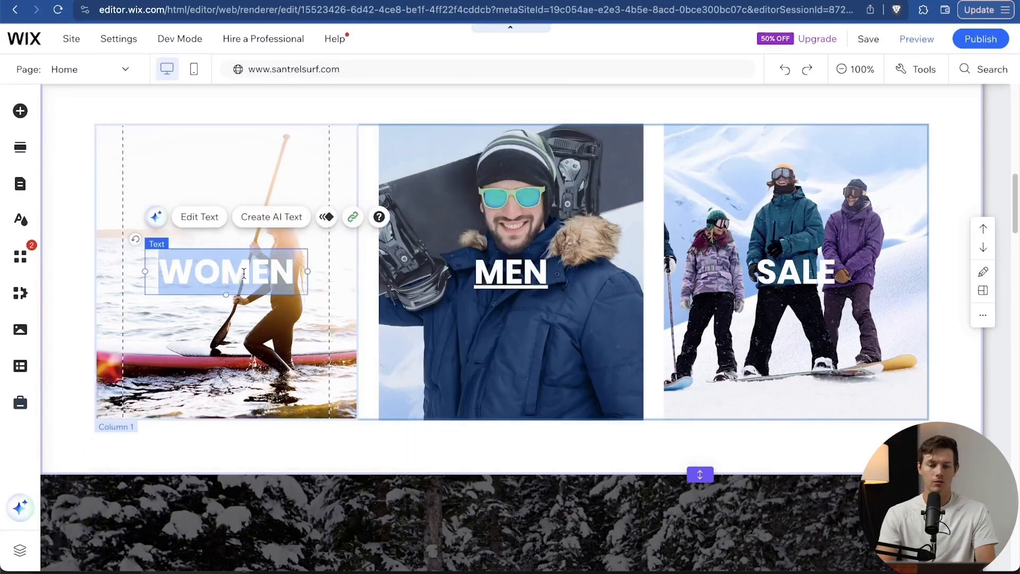
scroll(550, 345, "down", 3)
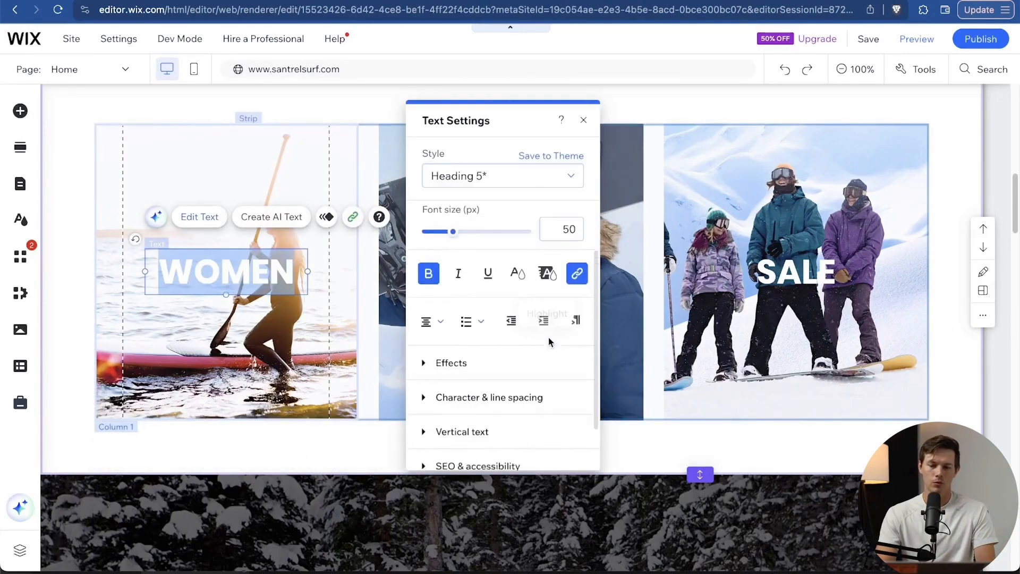
left_click(518, 250)
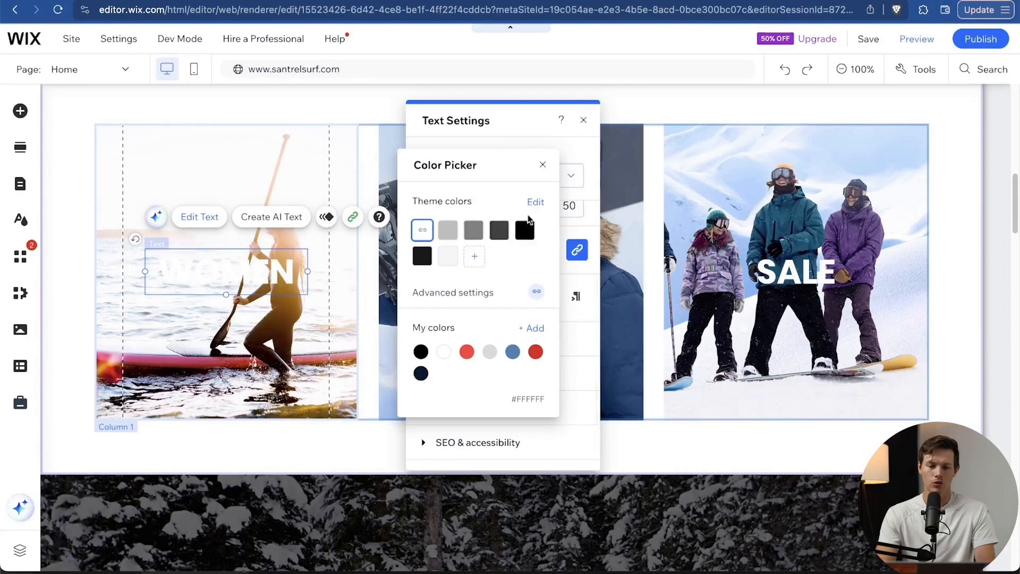
left_click(526, 230)
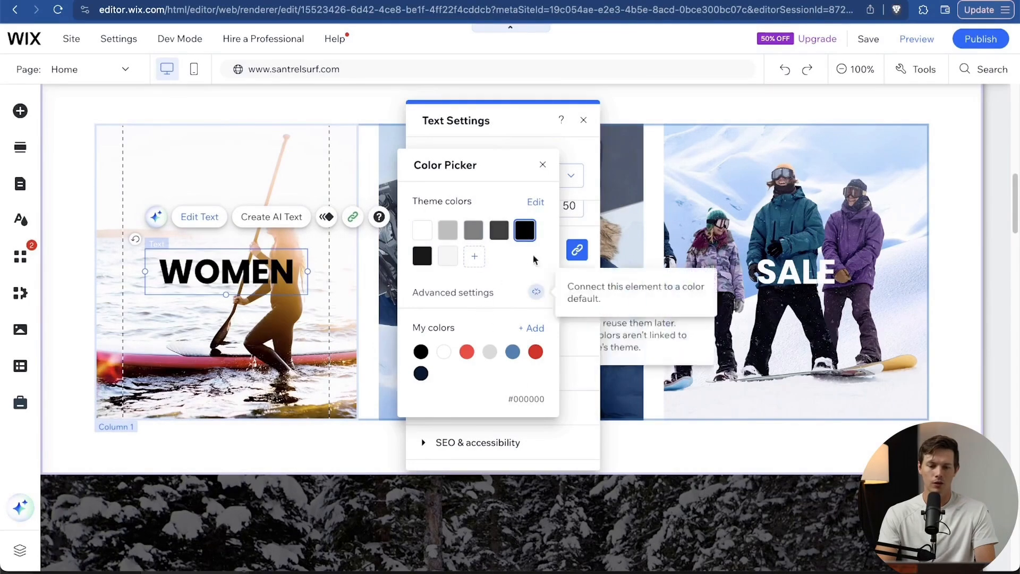
left_click(297, 154)
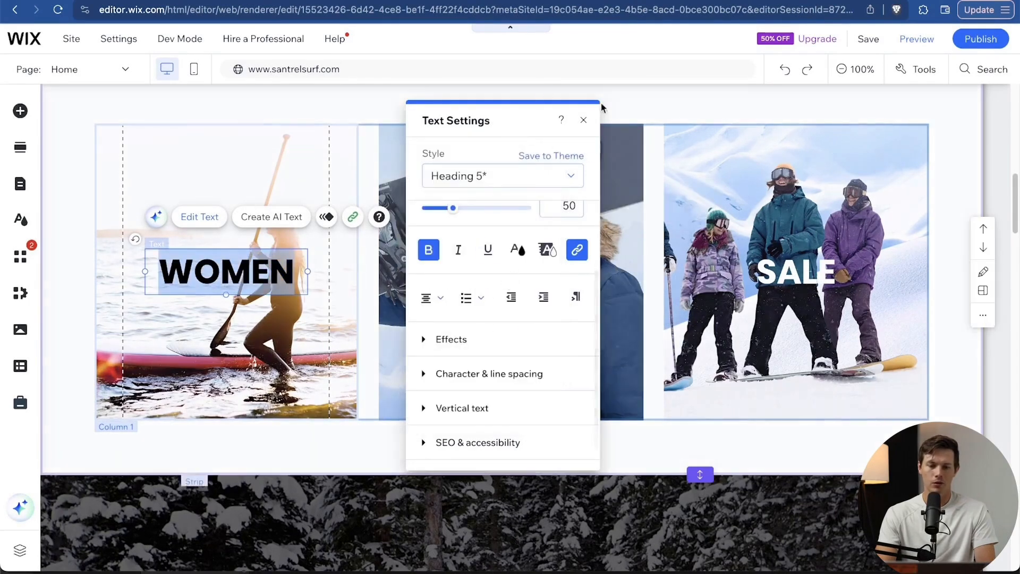
left_click(583, 120)
left_click(592, 282)
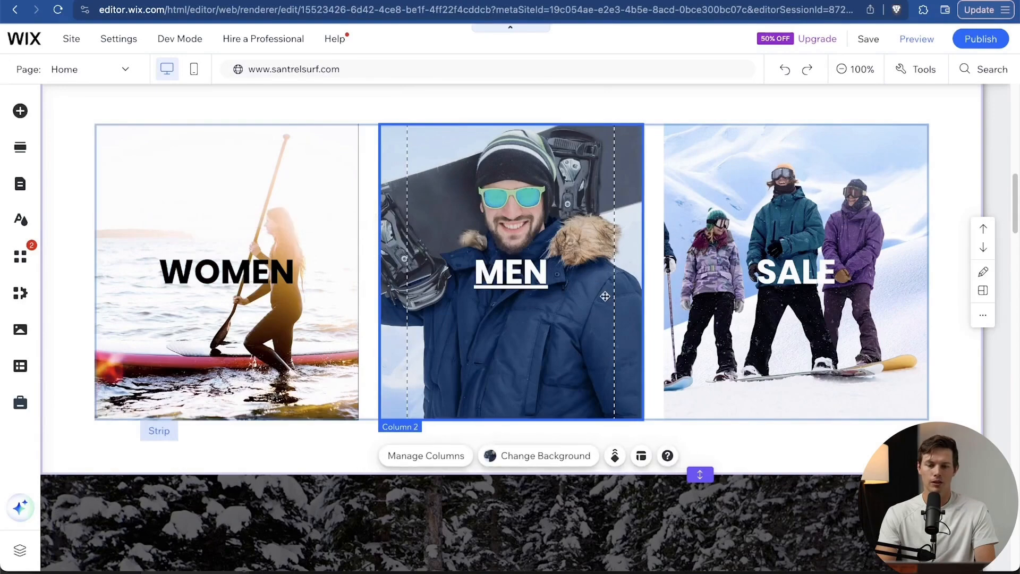
Search 'men surf' and apply the Sunset Surfing photo as the MEN column background.
left_click(540, 461)
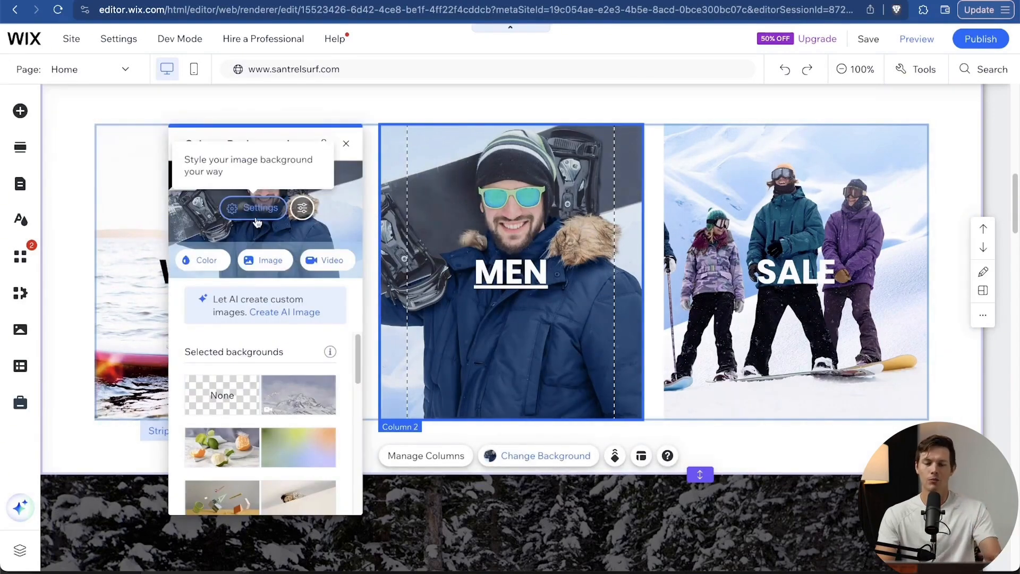
left_click(259, 260)
left_click(465, 116)
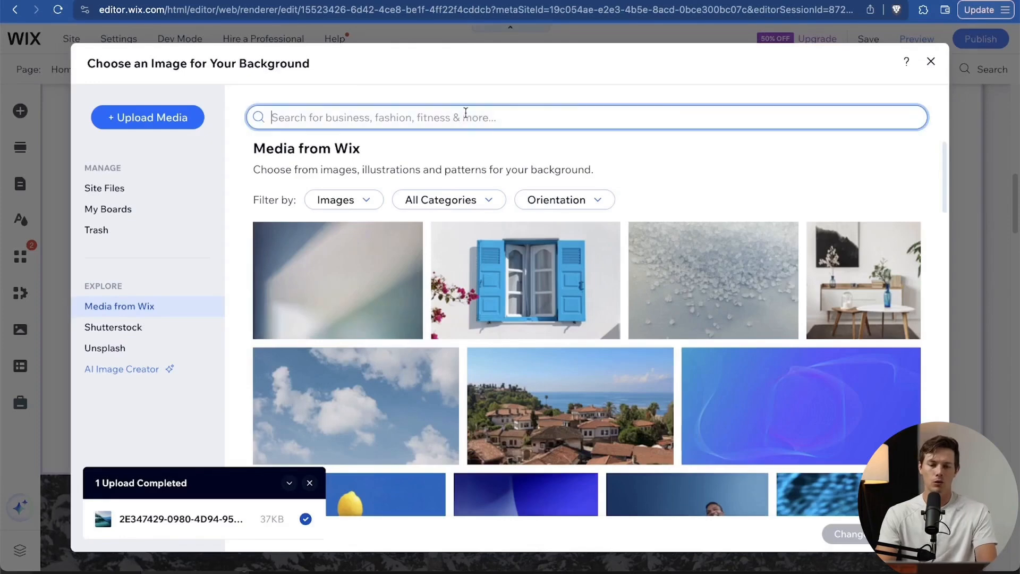
type("m")
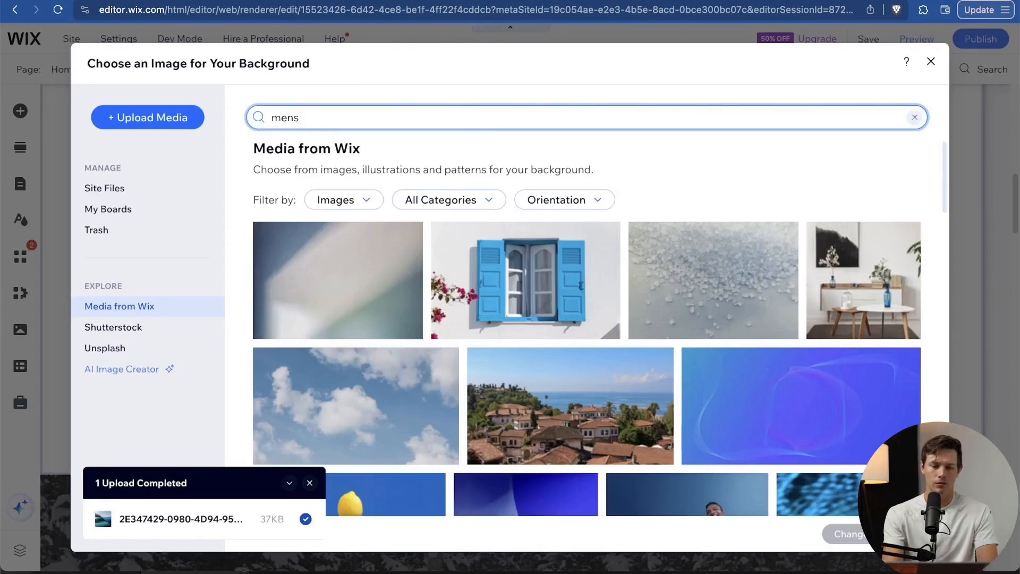
type("en surf")
key("Return")
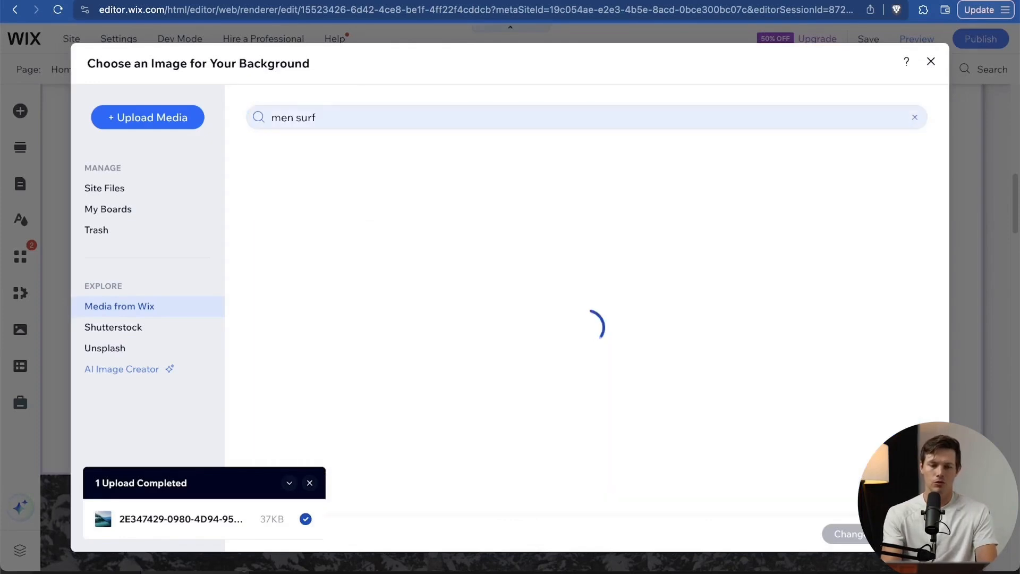
scroll(702, 207, "down", 5)
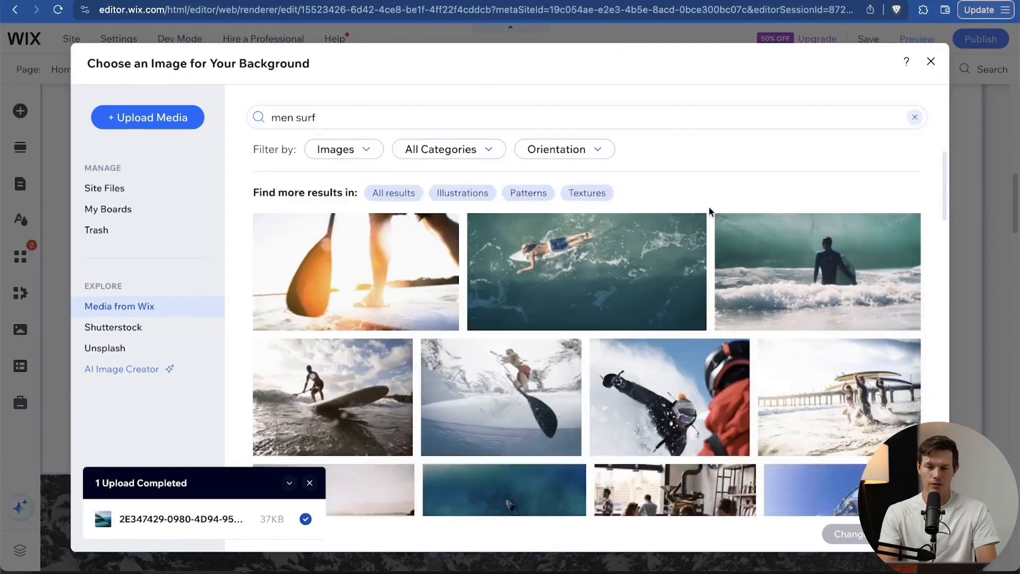
scroll(710, 211, "up", 1)
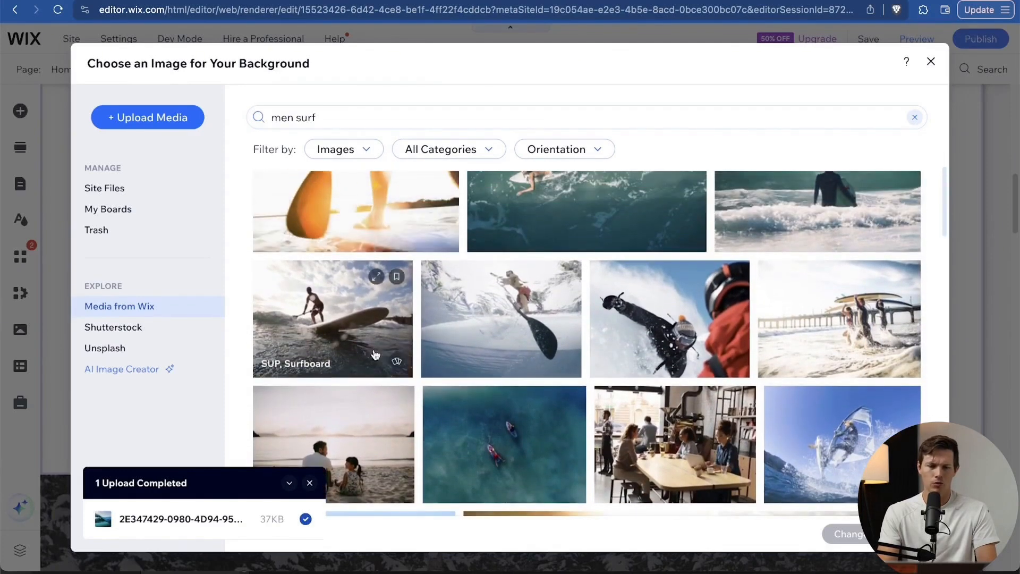
left_click(354, 340)
scroll(655, 326, "down", 4)
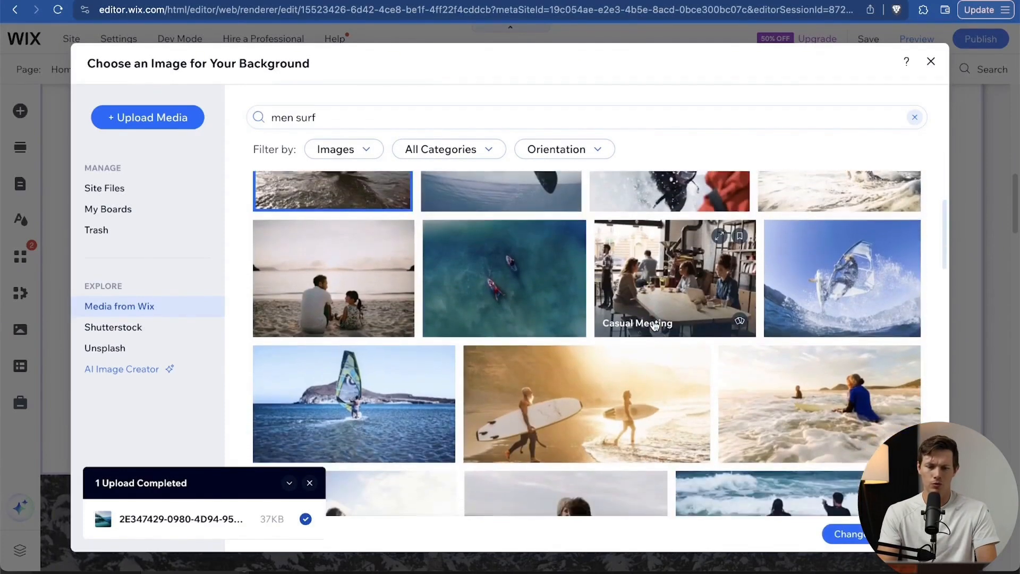
scroll(655, 326, "down", 2)
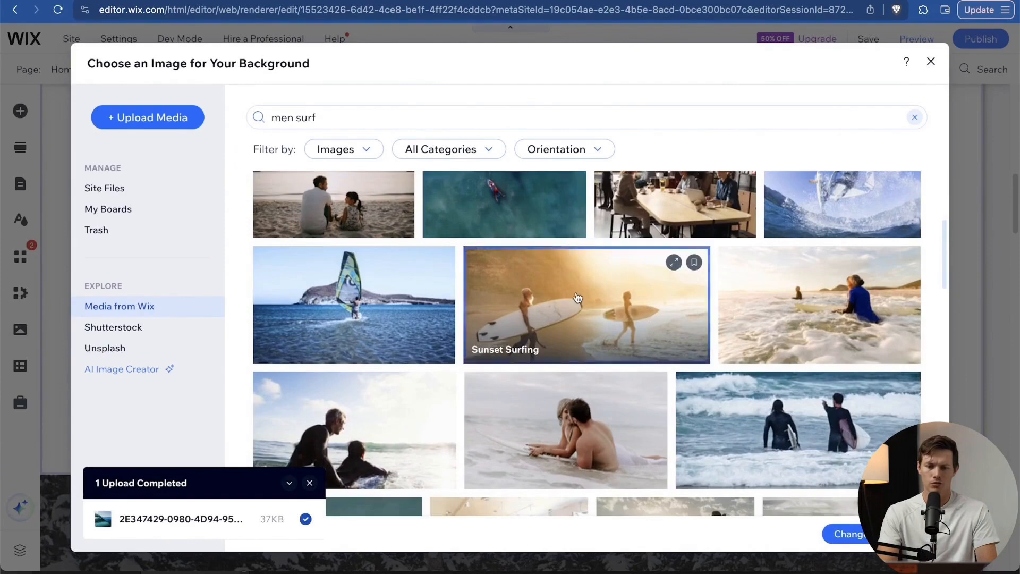
left_click(578, 298)
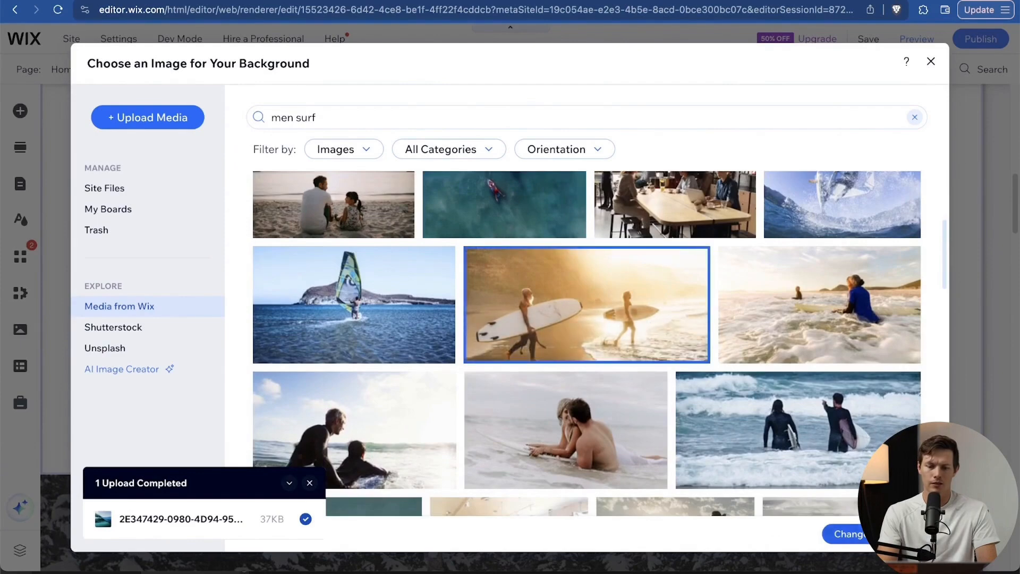
left_click(849, 534)
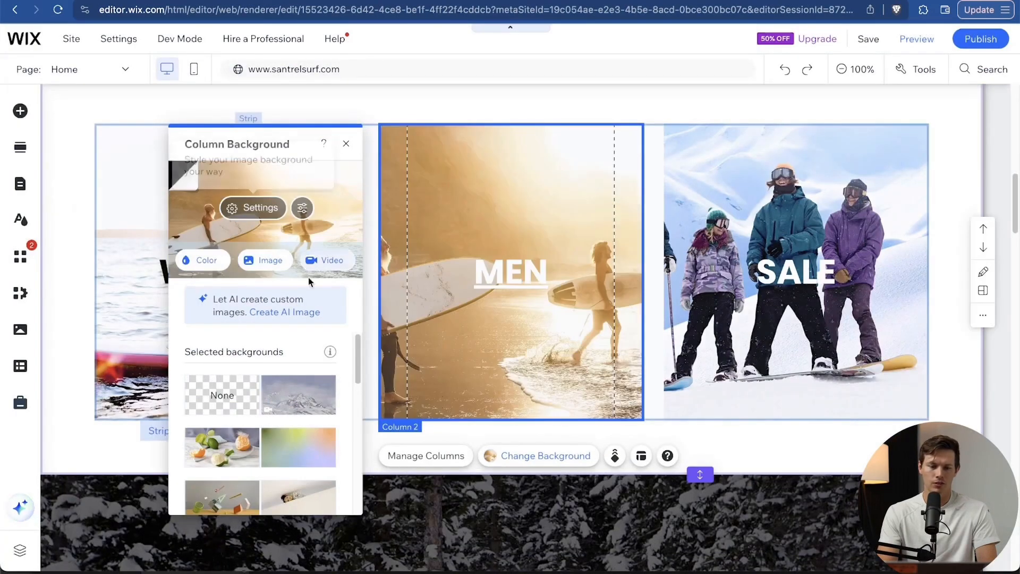
Position the background photo middle-left so the surfer with his board is centred.
left_click(267, 213)
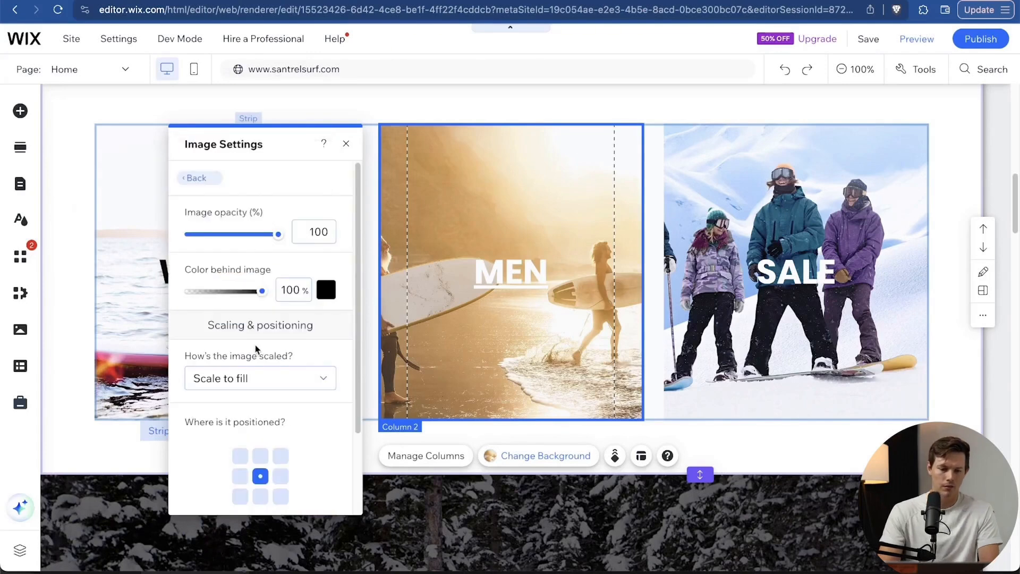
scroll(259, 330, "down", 2)
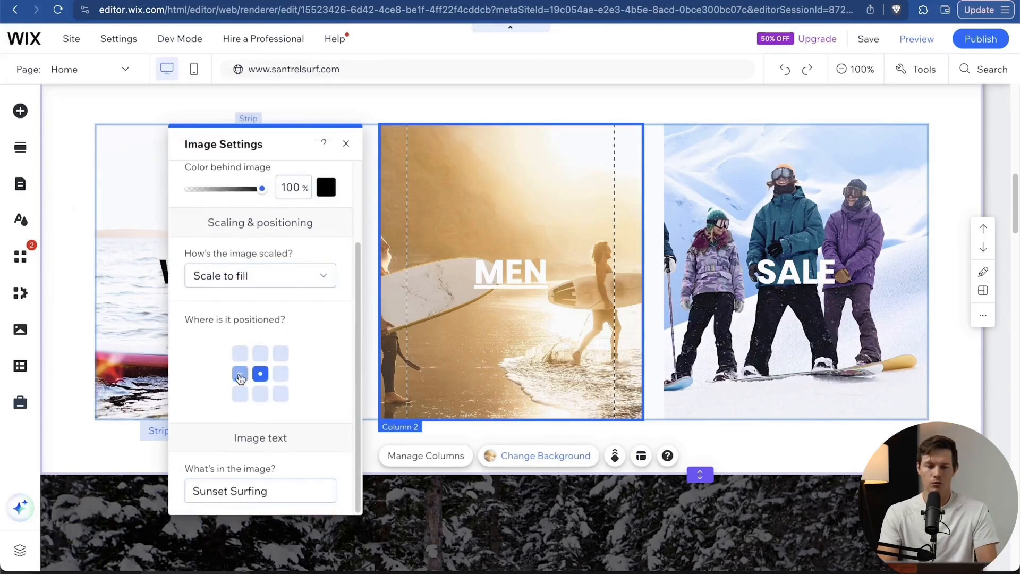
left_click(240, 375)
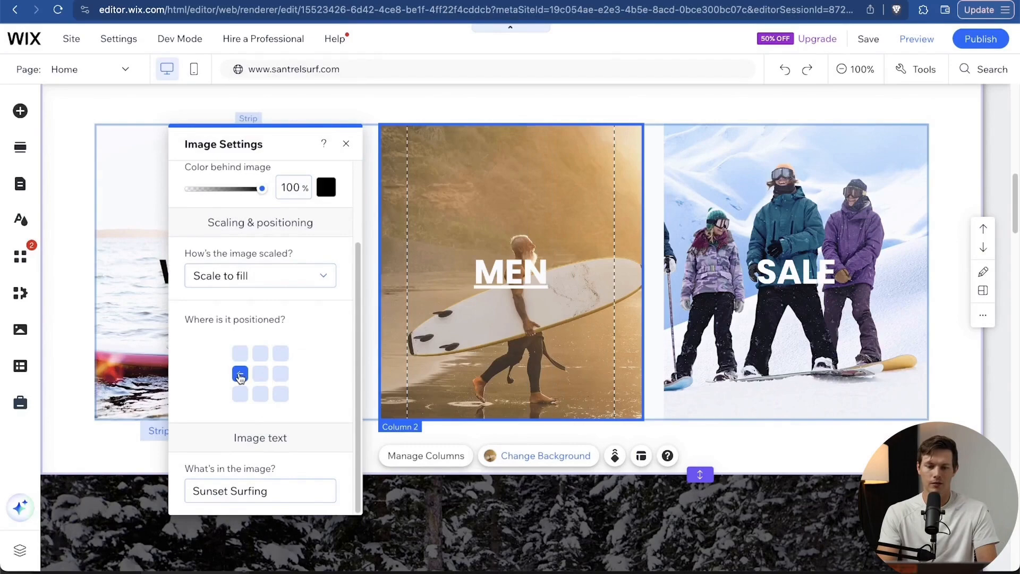
Drag the MEN and WOMEN headings up near their column tops, aligned with each other.
left_click(557, 273)
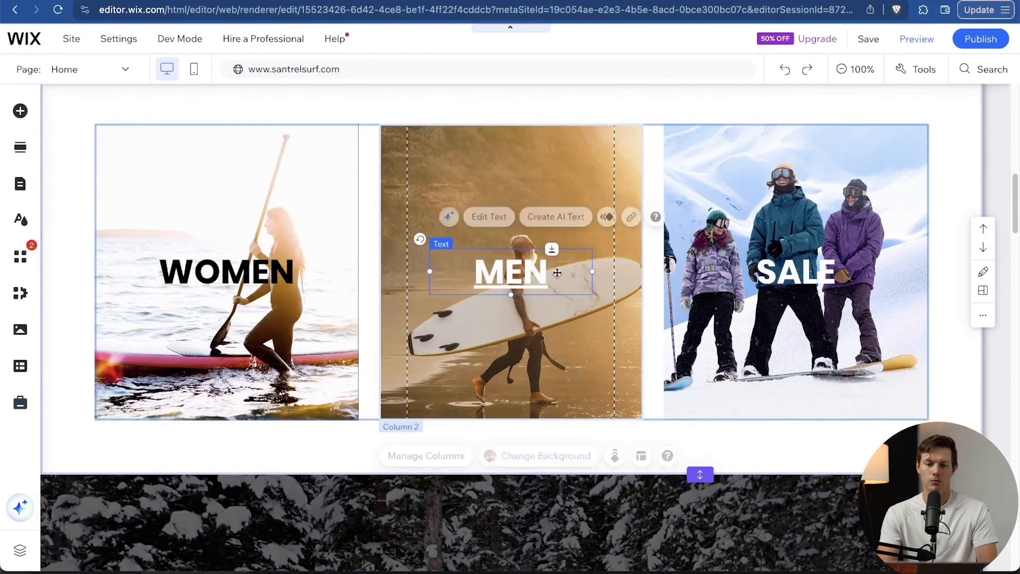
double_click(543, 273)
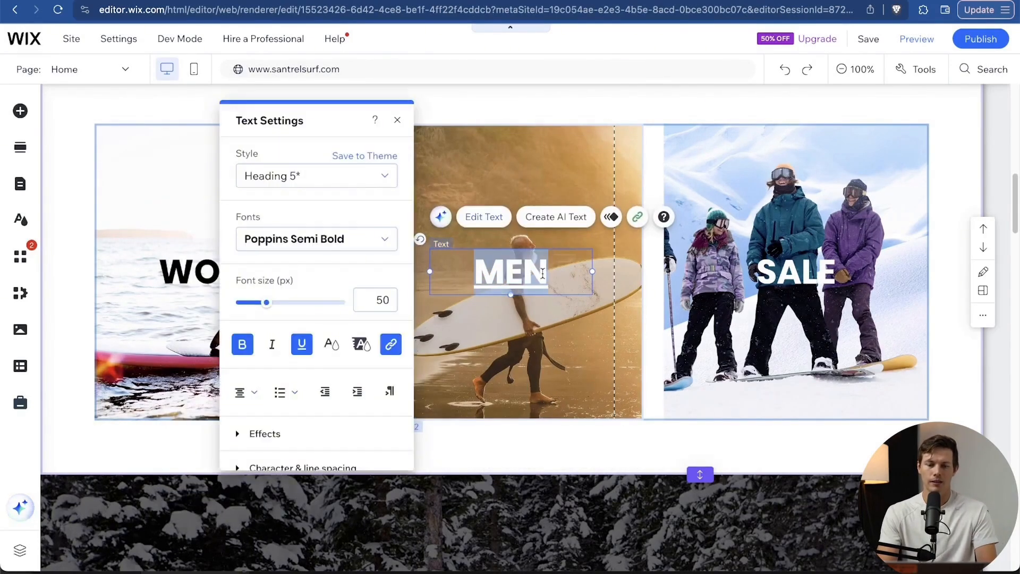
left_click(554, 330)
left_click(546, 279)
left_click_drag(546, 279, 559, 197)
left_click_drag(291, 271, 287, 183)
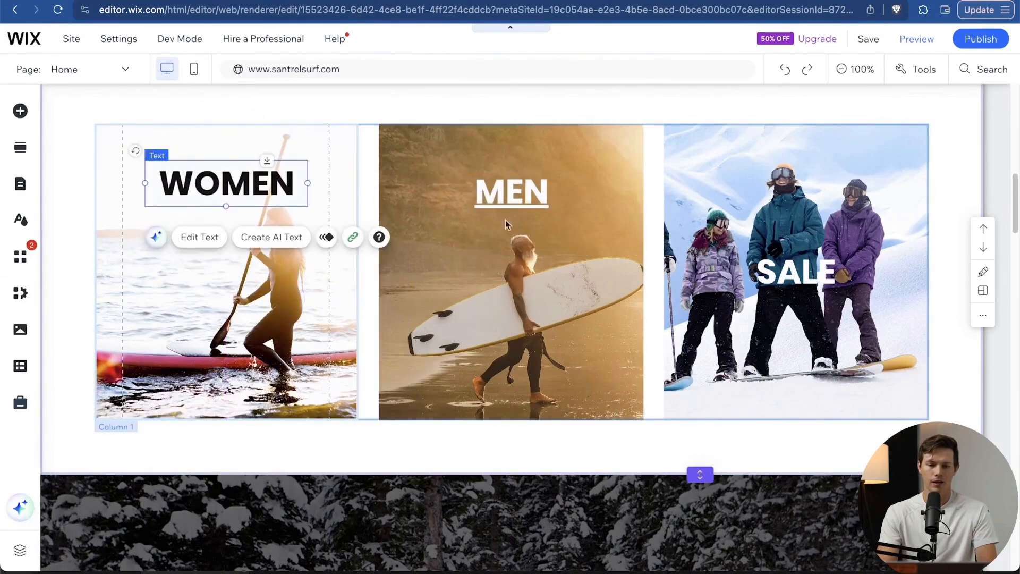
left_click_drag(532, 197, 533, 188)
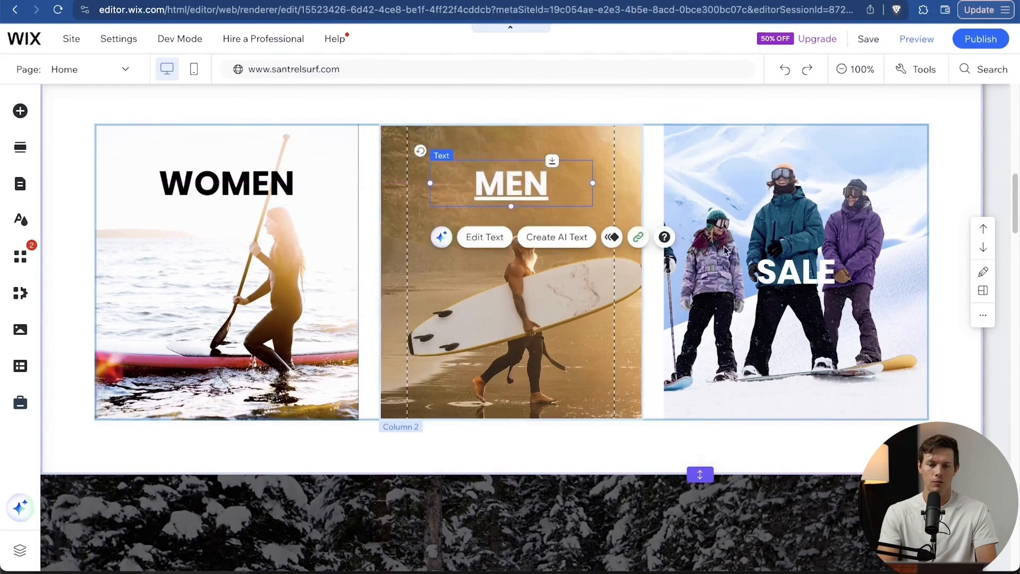
left_click(776, 272)
left_click(843, 190)
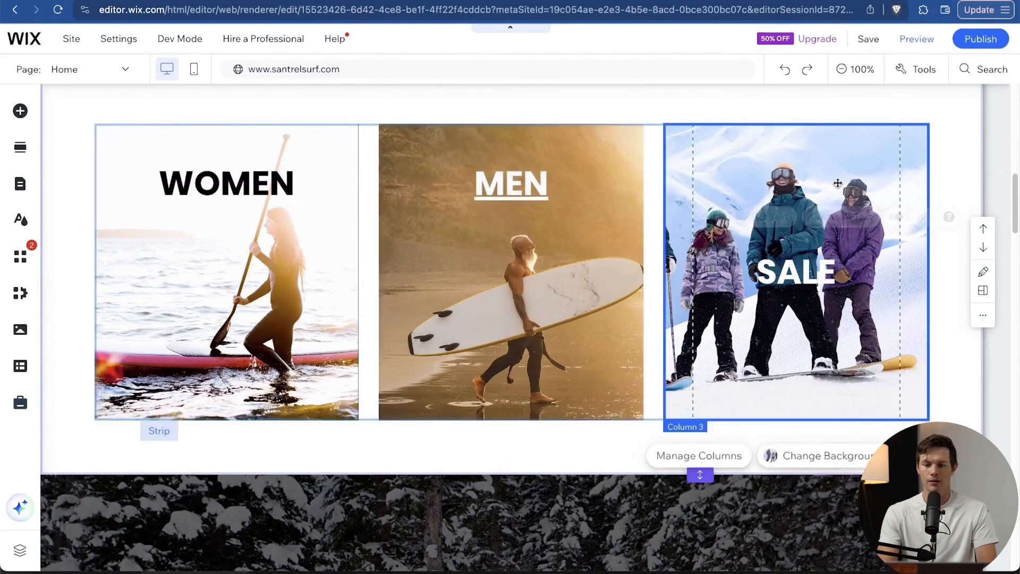
Search 'surfing' and set the surfers-wading photo as the third column's background.
left_click(809, 456)
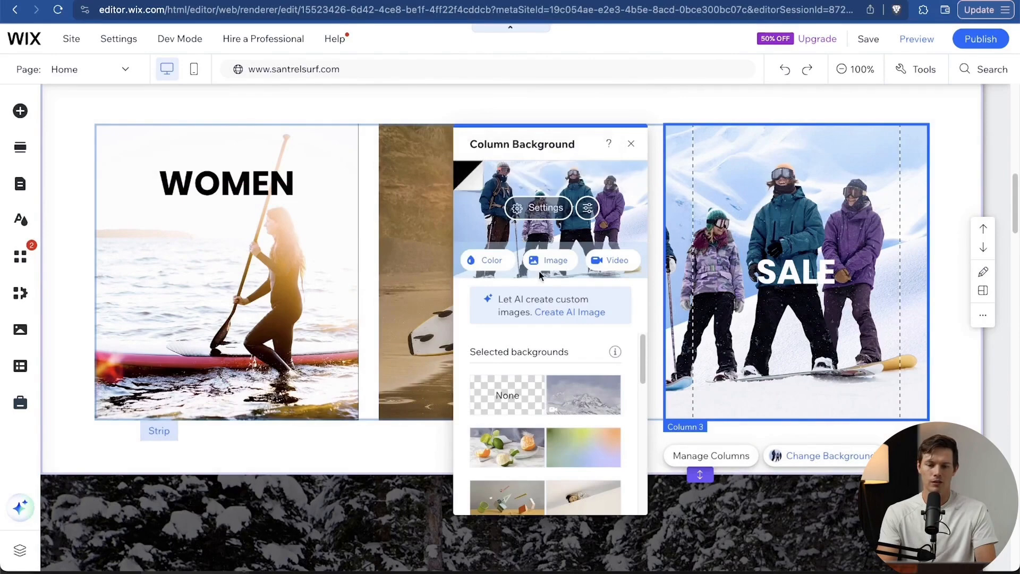
left_click(547, 266)
type("surfing")
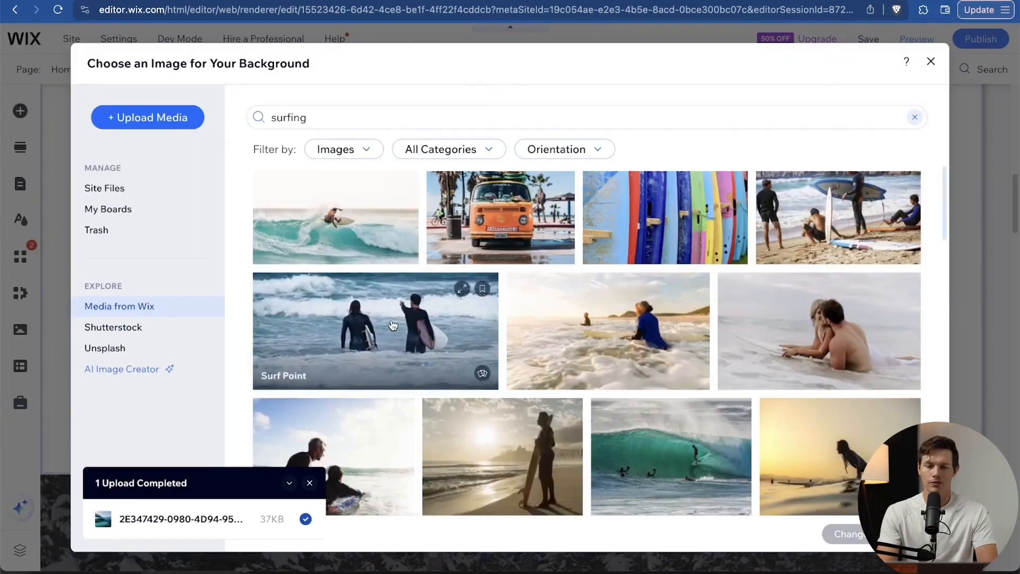
left_click(841, 534)
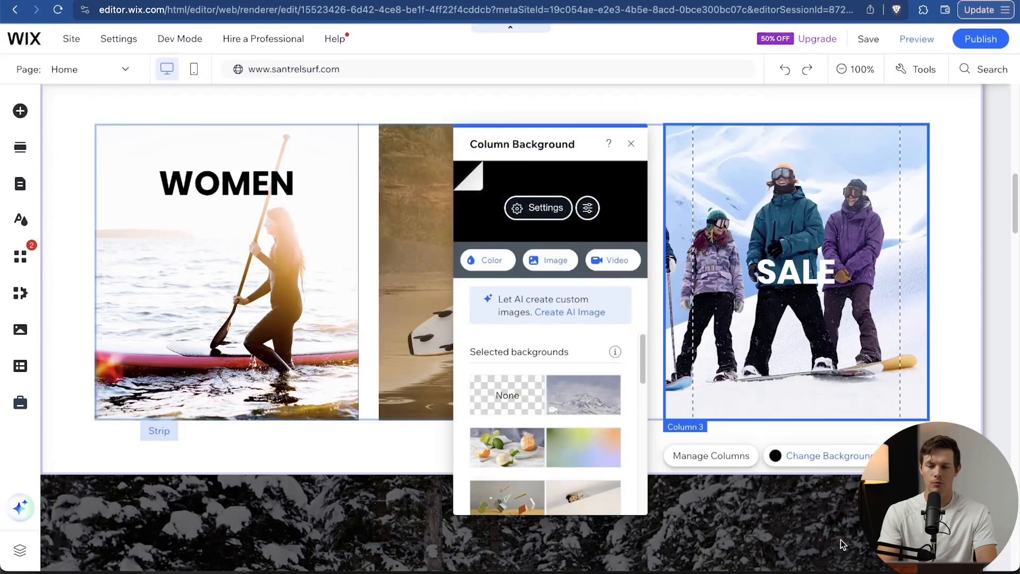
Rename the SALE heading to 'Lessons' and move it near the column top.
left_click(799, 282)
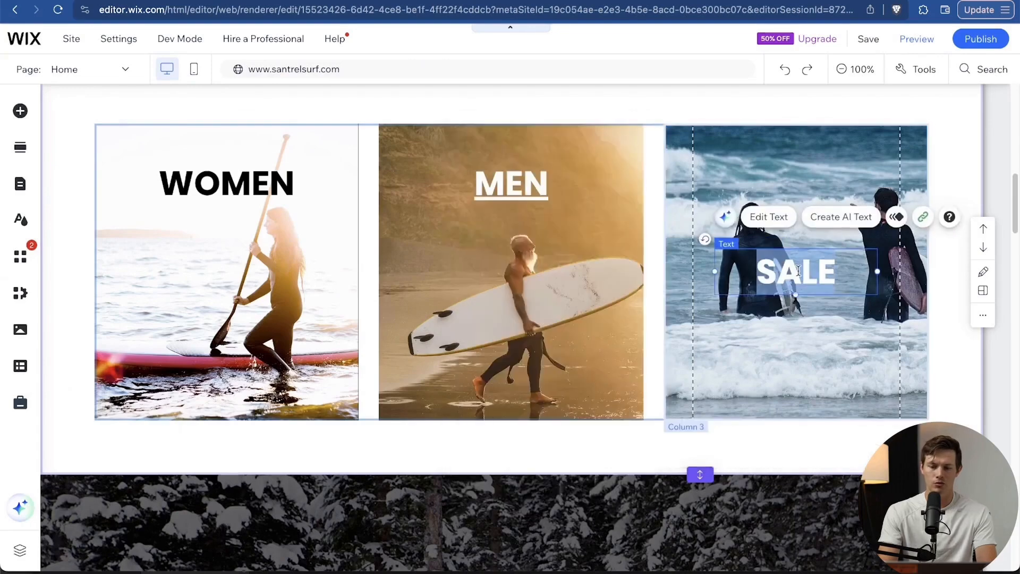
double_click(799, 282)
type("Lessons")
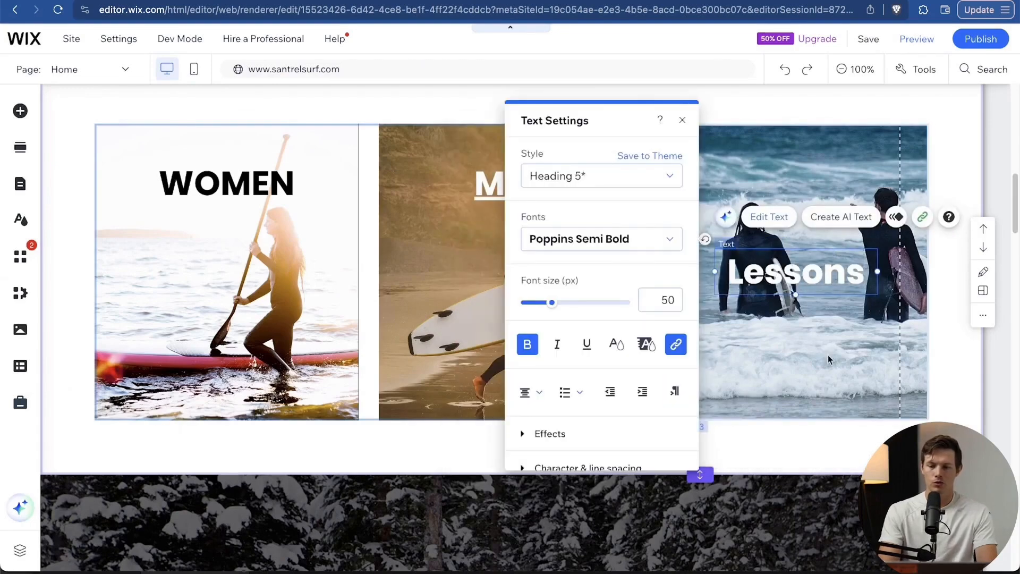
left_click(829, 356)
left_click_drag(811, 266, 814, 188)
Underline the Lessons heading and apply text effect G.
double_click(797, 179)
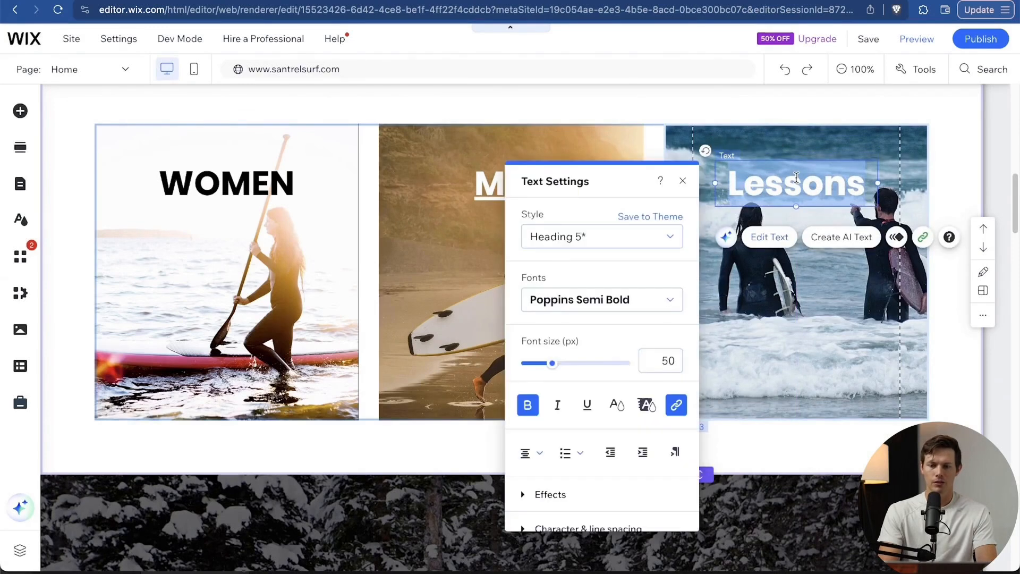
left_click(587, 405)
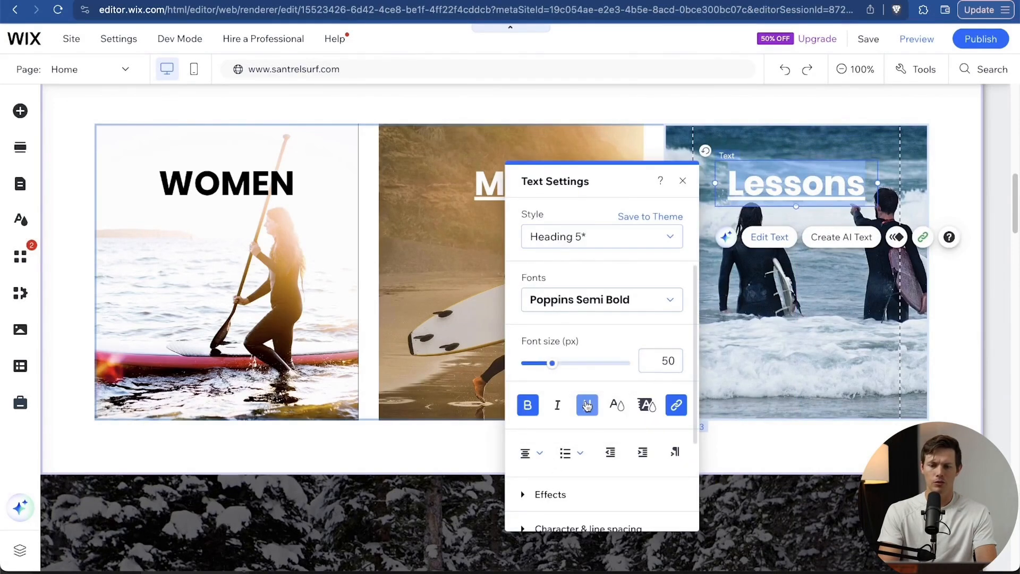
left_click(600, 494)
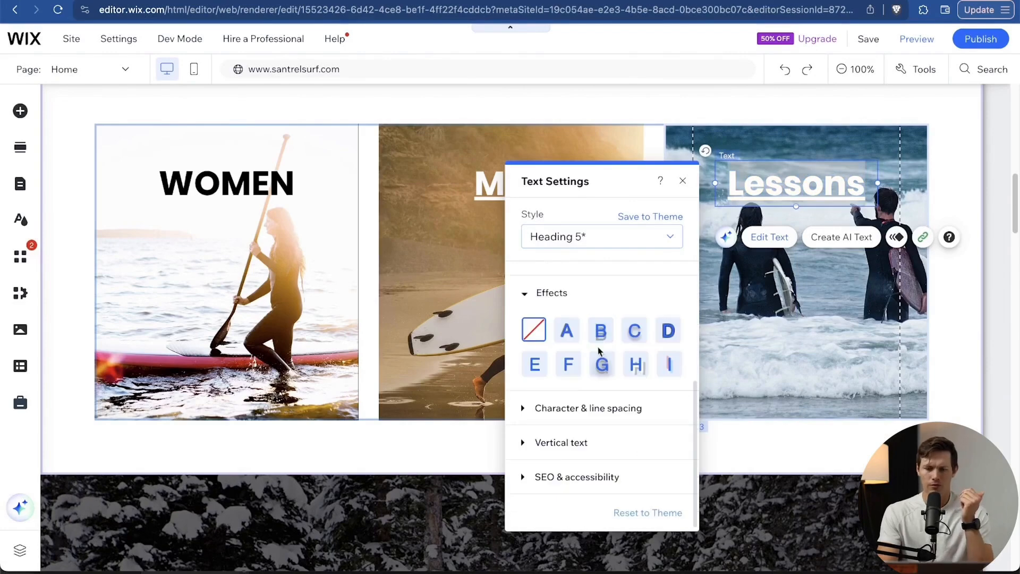
left_click(601, 365)
left_click(780, 292)
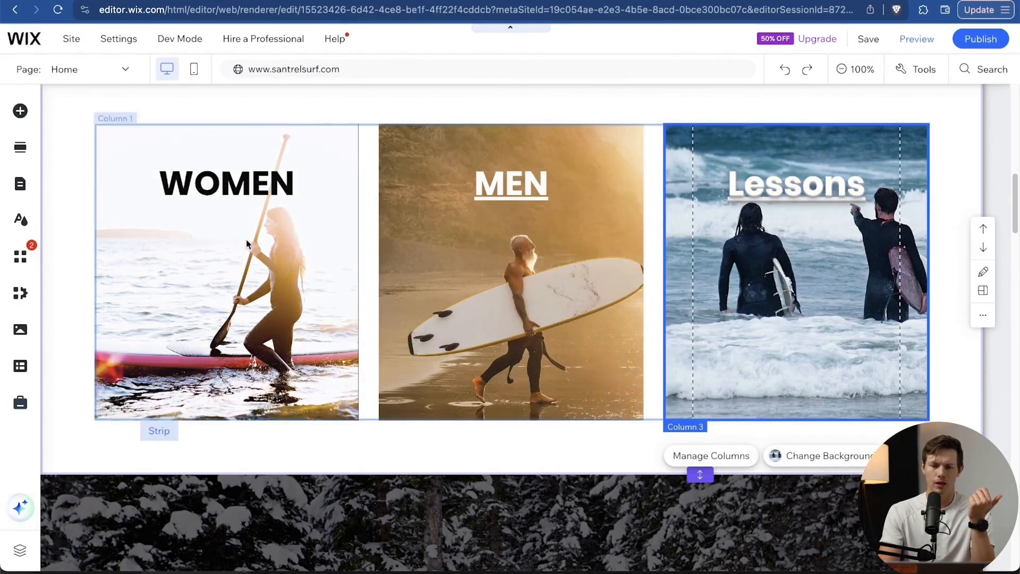
Underline the WOMEN heading as well.
left_click(282, 184)
double_click(282, 184)
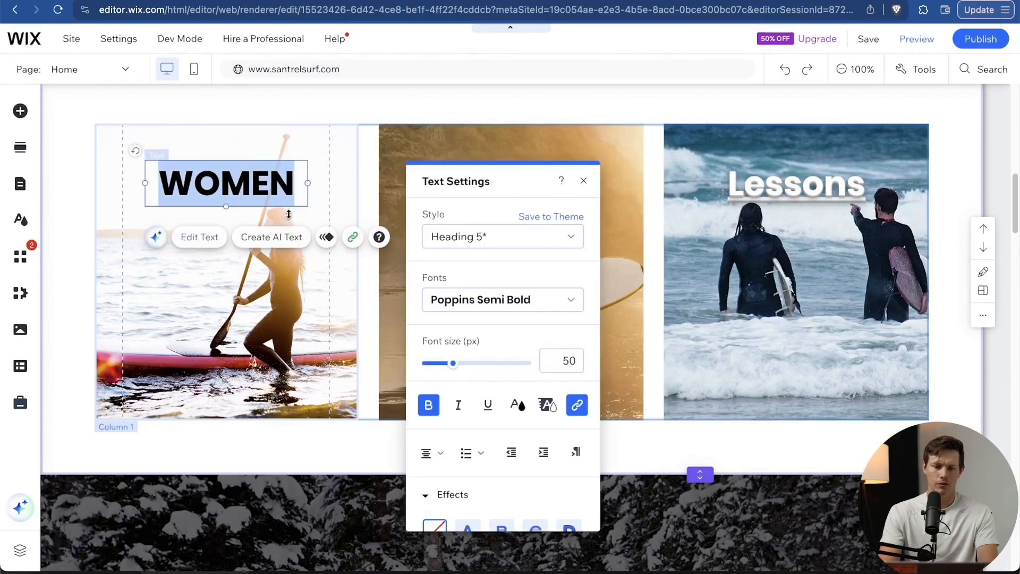
left_click(307, 365)
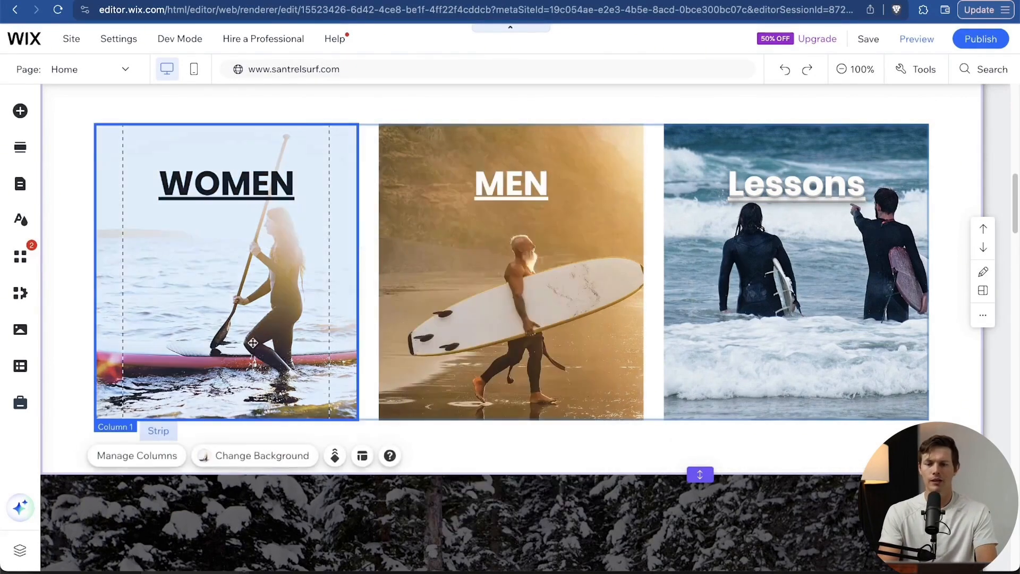
scroll(758, 321, "down", 3)
scroll(758, 321, "down", 12)
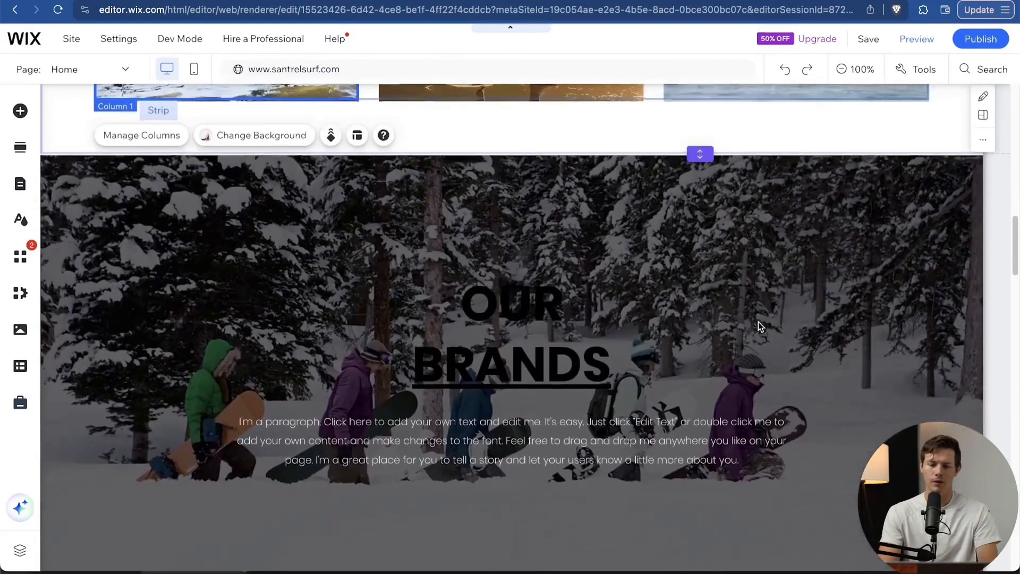
scroll(758, 321, "down", 3)
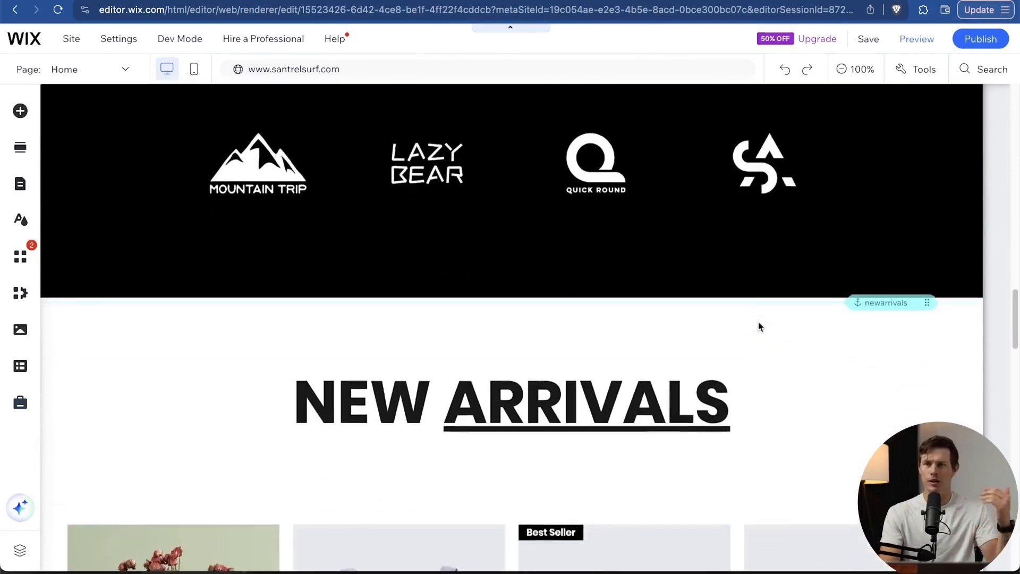
scroll(758, 321, "down", 4)
scroll(758, 321, "down", 3)
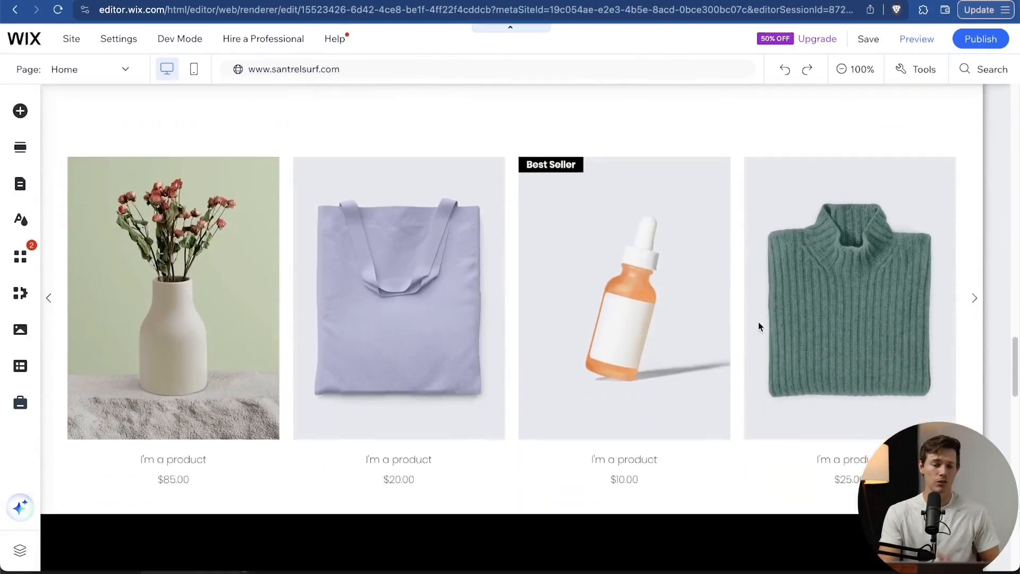
scroll(758, 321, "up", 20)
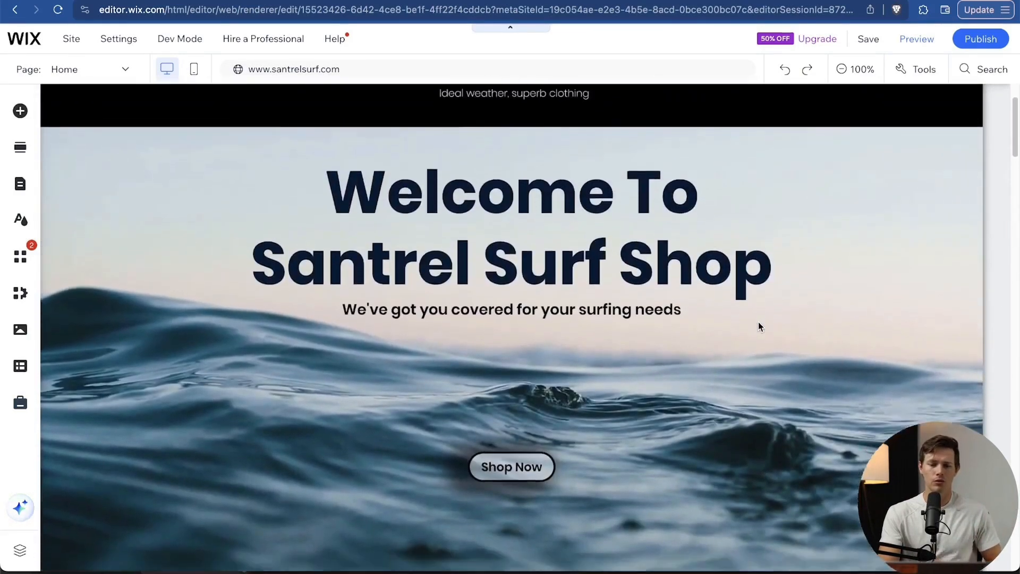
scroll(758, 321, "down", 10)
scroll(758, 326, "down", 4)
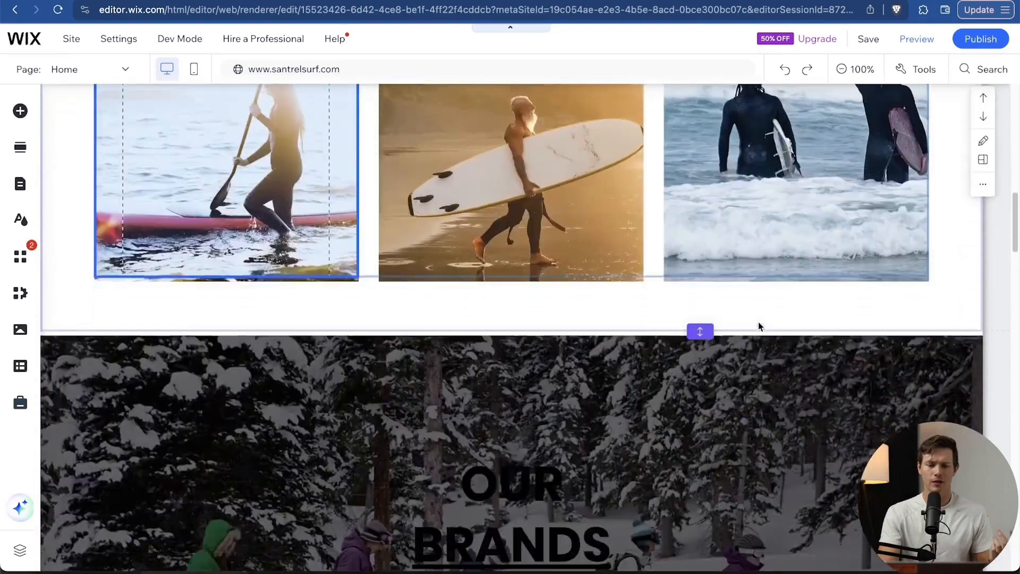
scroll(536, 363, "down", 5)
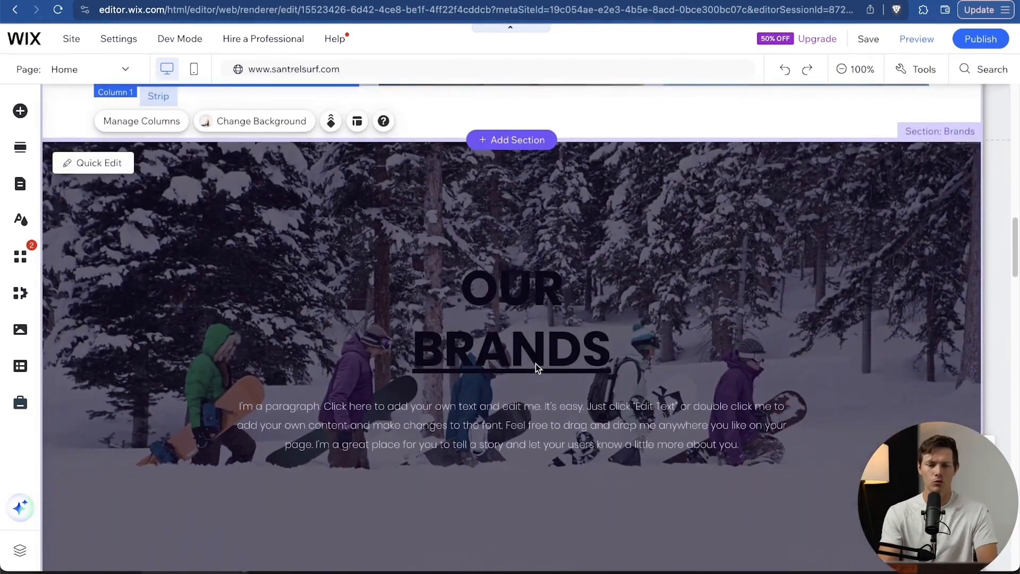
scroll(659, 384, "up", 2)
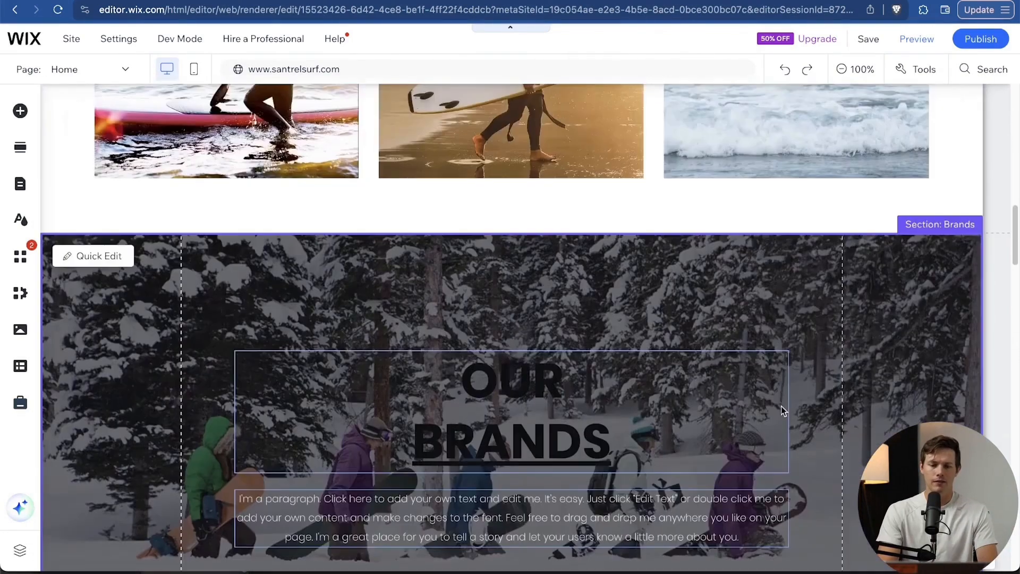
scroll(781, 406, "down", 3)
scroll(626, 396, "down", 2)
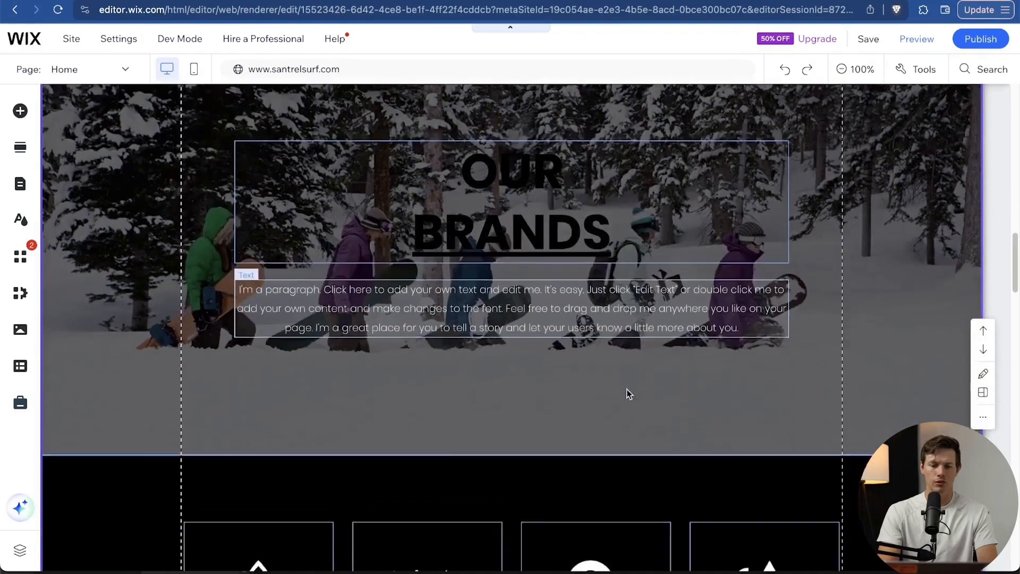
scroll(626, 393, "up", 5)
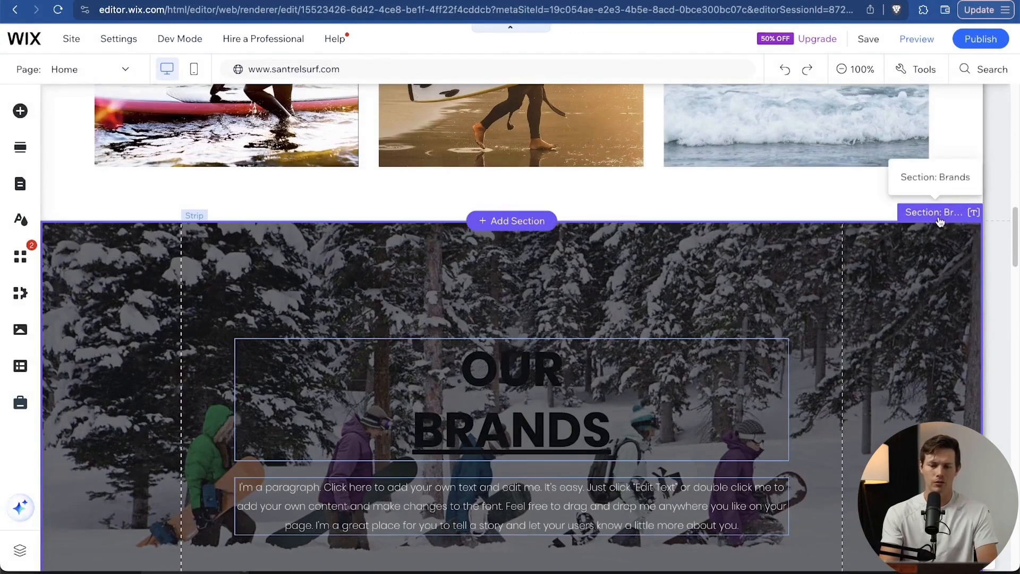
key("Delete")
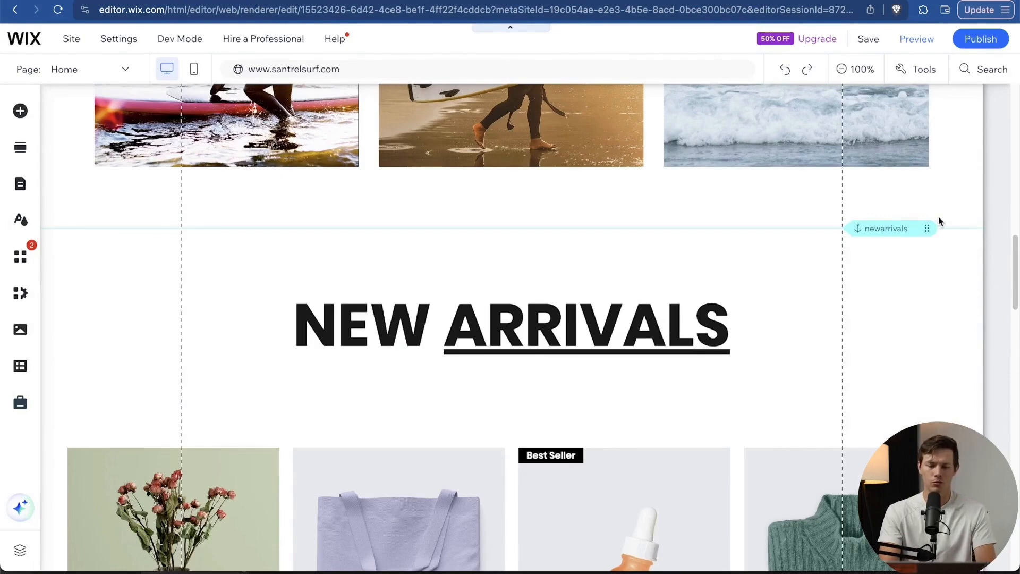
left_click(786, 76)
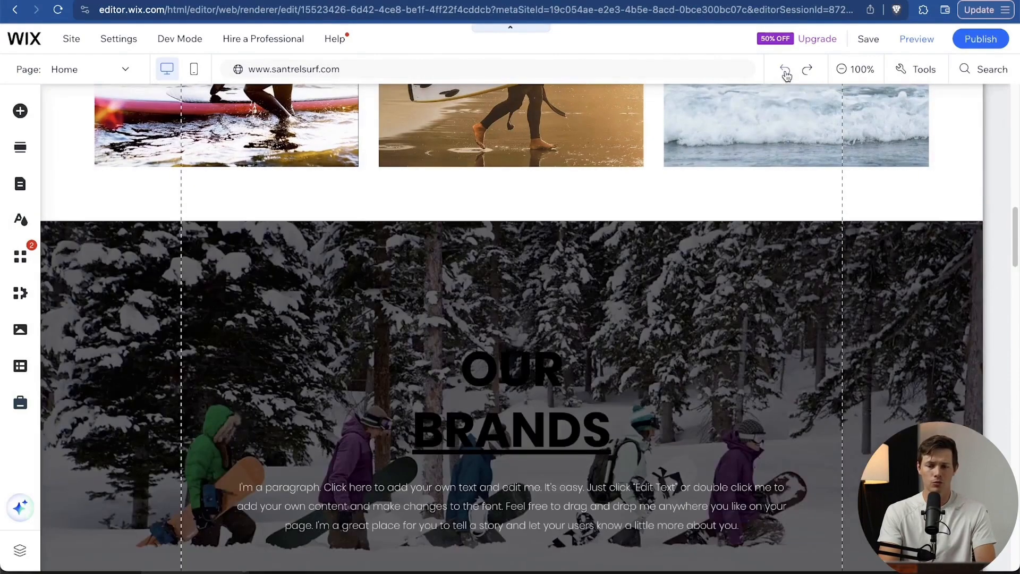
scroll(738, 413, "down", 3)
scroll(738, 413, "up", 3)
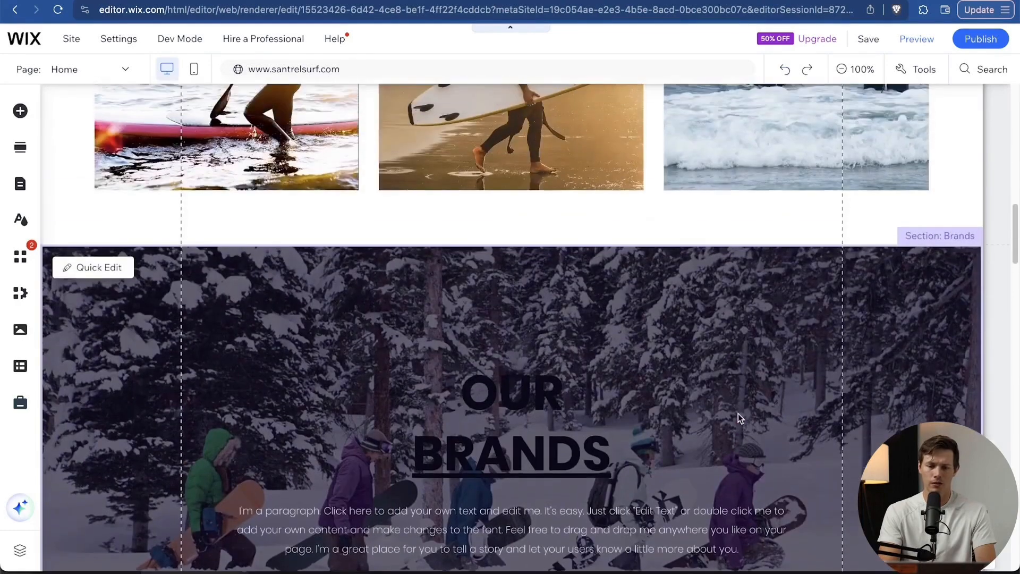
scroll(738, 414, "down", 4)
scroll(738, 413, "down", 6)
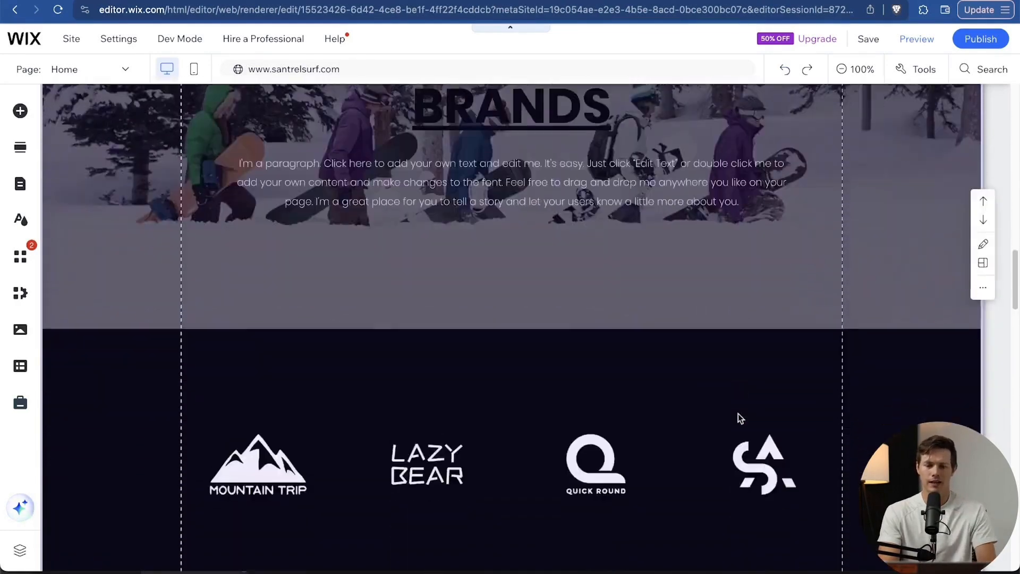
scroll(738, 413, "up", 1)
scroll(738, 414, "down", 4)
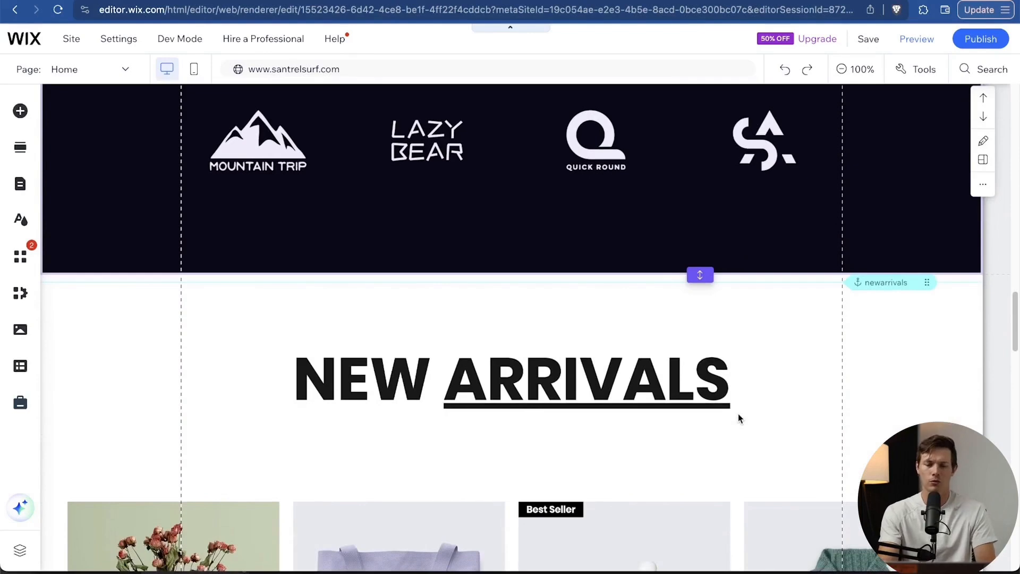
scroll(739, 419, "down", 7)
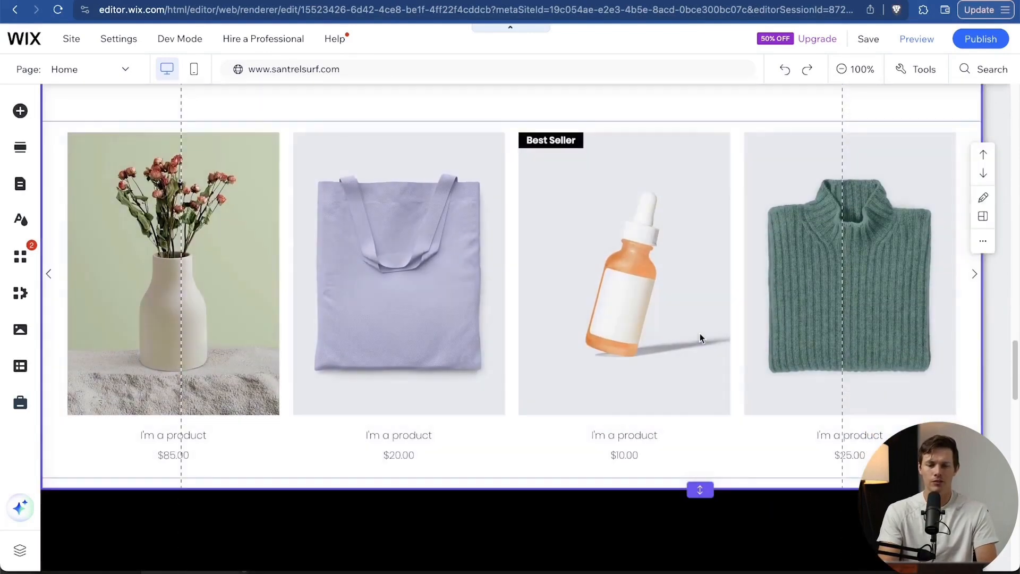
scroll(681, 422, "up", 5)
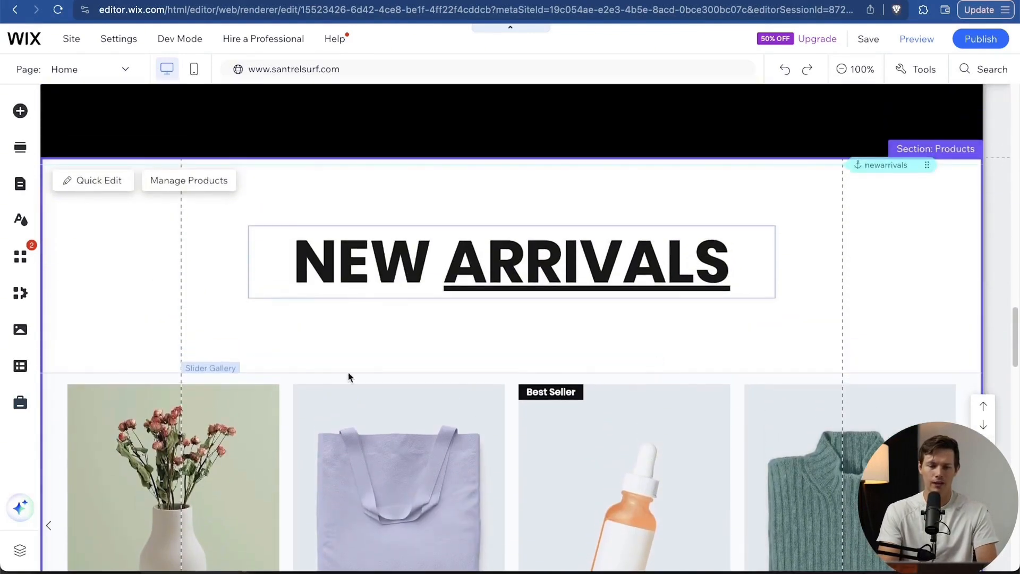
scroll(558, 404, "down", 2)
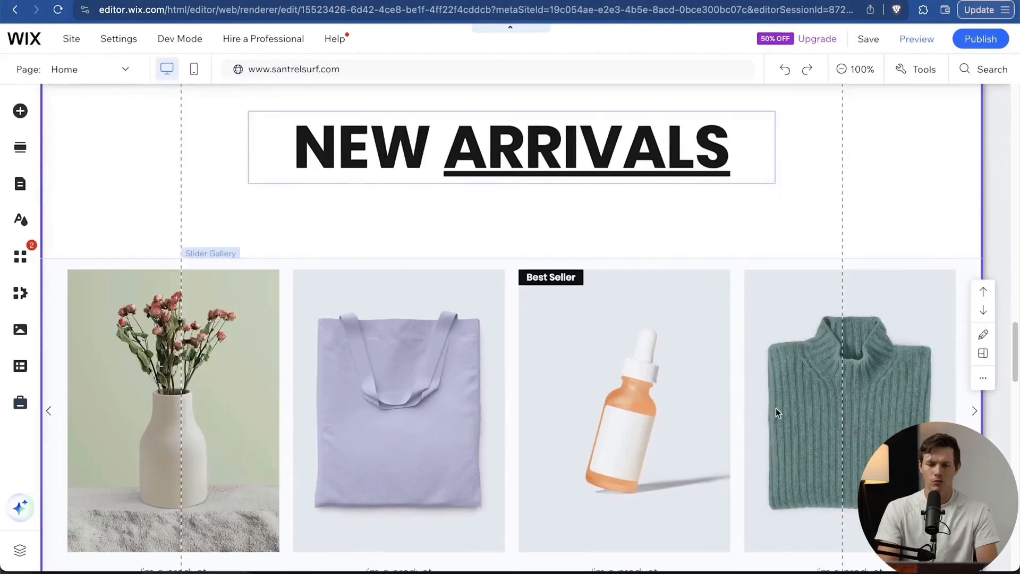
Save the Santrel Surf Shop site and close the 'Your changes are saved' dialog.
left_click(867, 38)
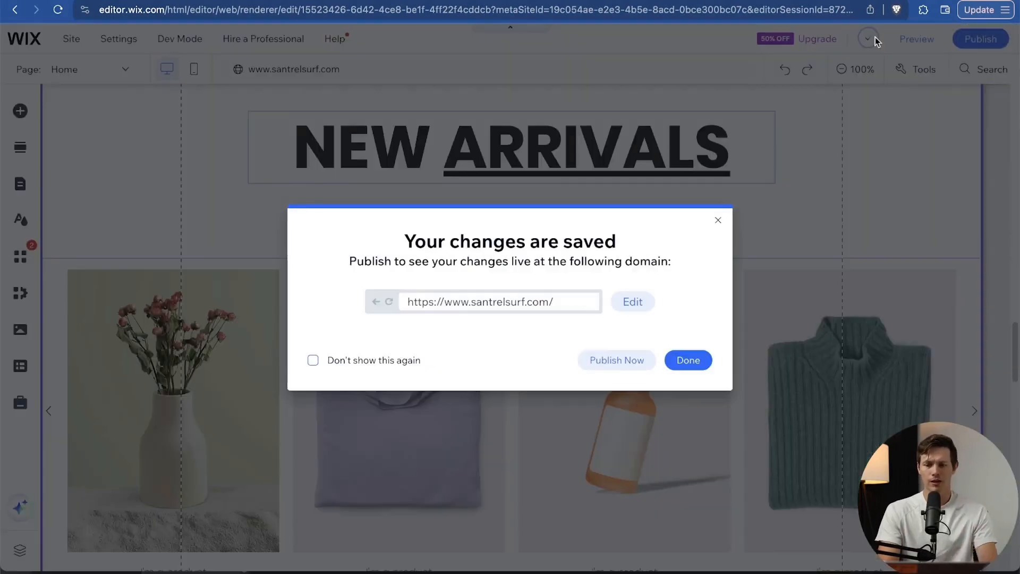
left_click(718, 221)
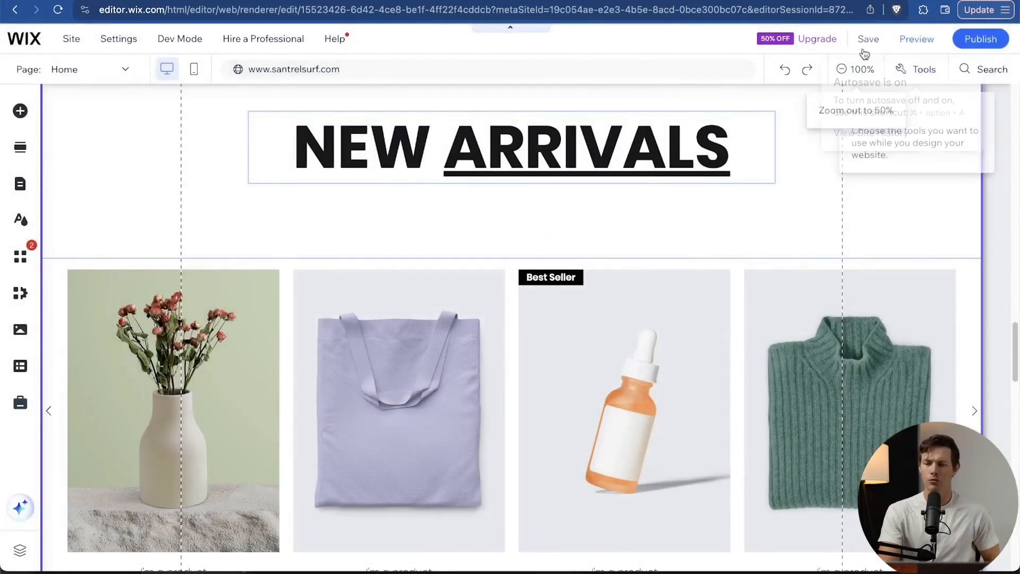
left_click(916, 39)
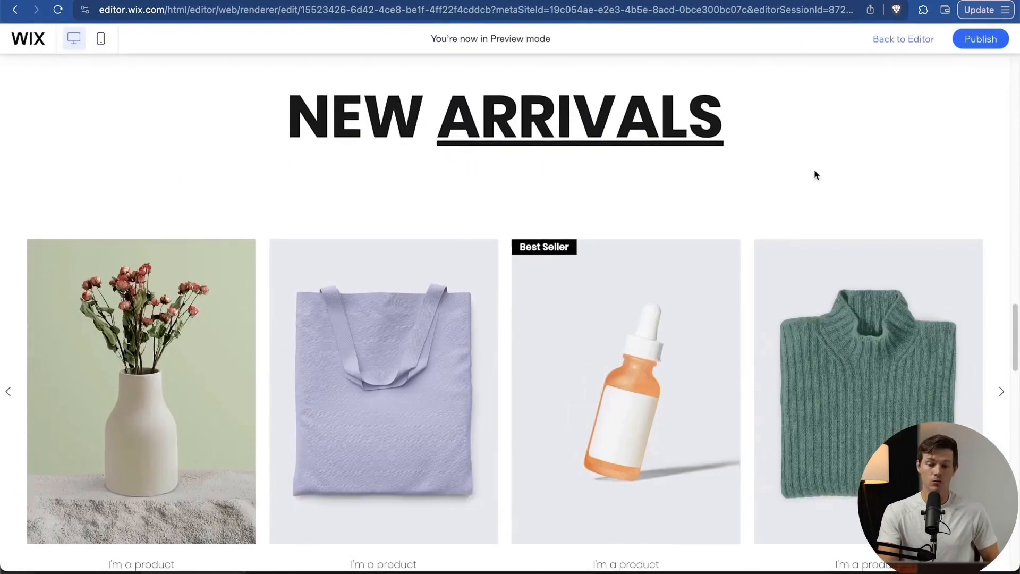
scroll(665, 287, "up", 15)
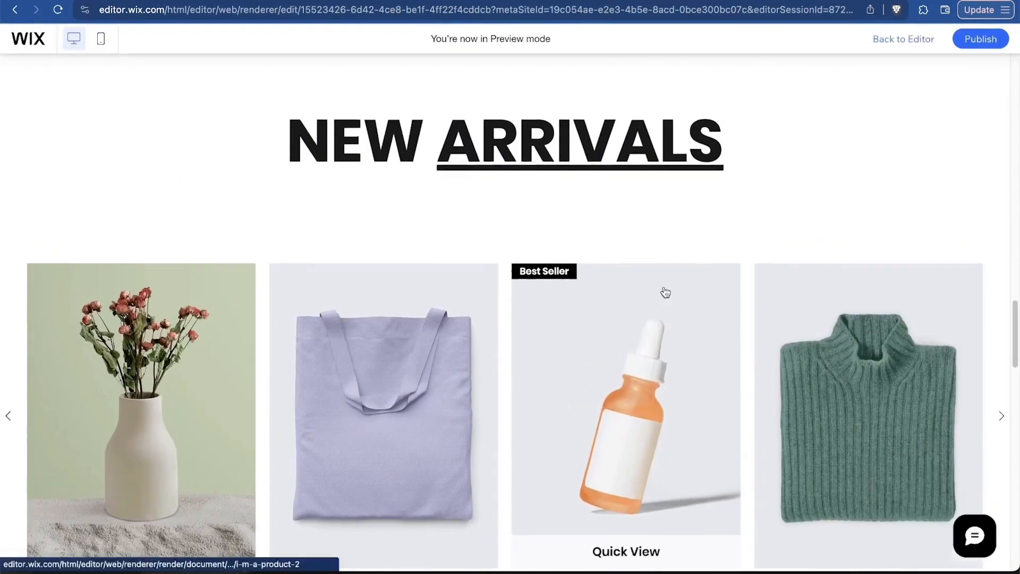
scroll(665, 287, "down", 10)
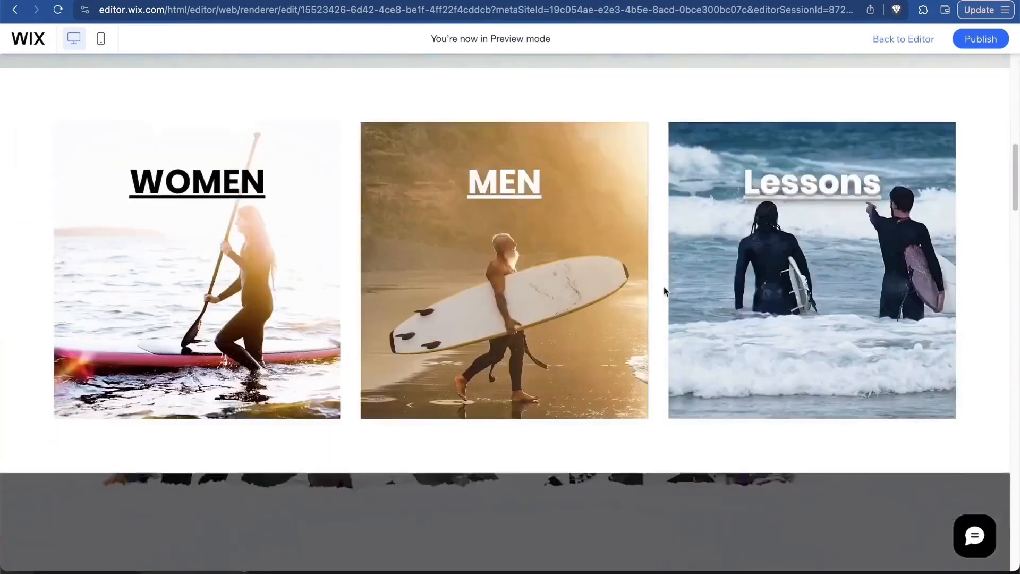
scroll(664, 287, "up", 8)
scroll(665, 290, "down", 1)
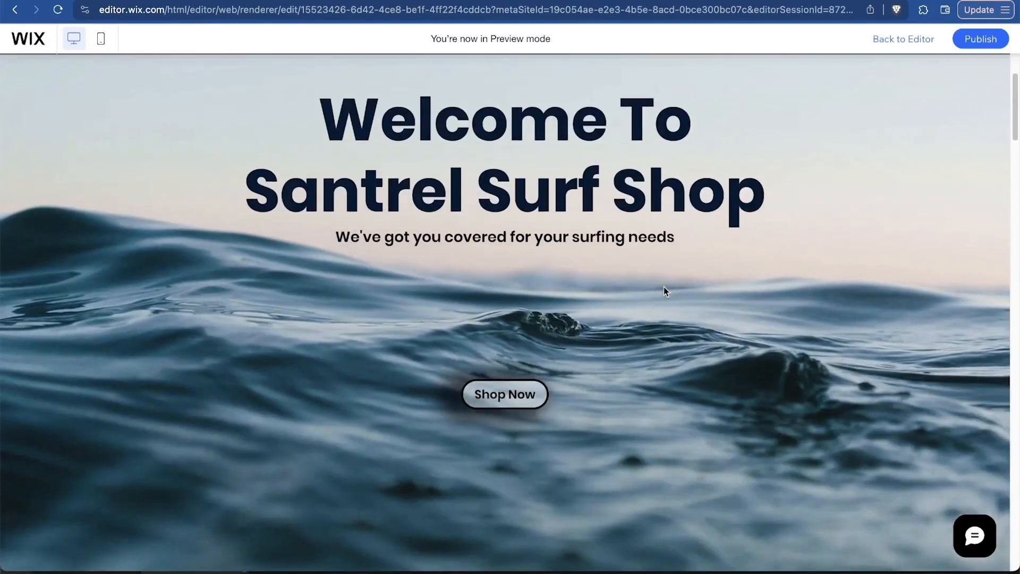
scroll(698, 426, "down", 10)
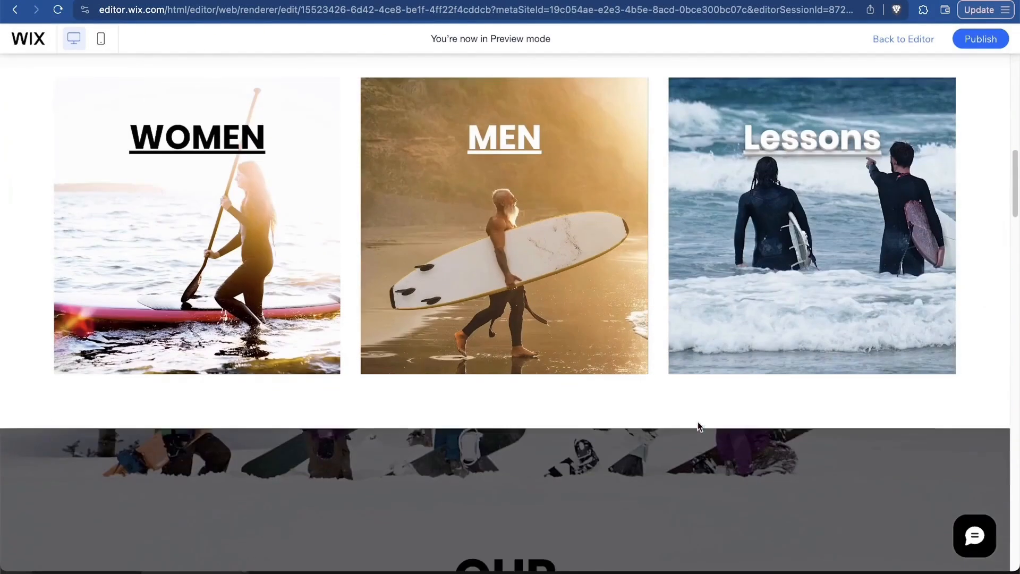
scroll(698, 426, "up", 1)
scroll(698, 425, "down", 2)
scroll(697, 425, "down", 6)
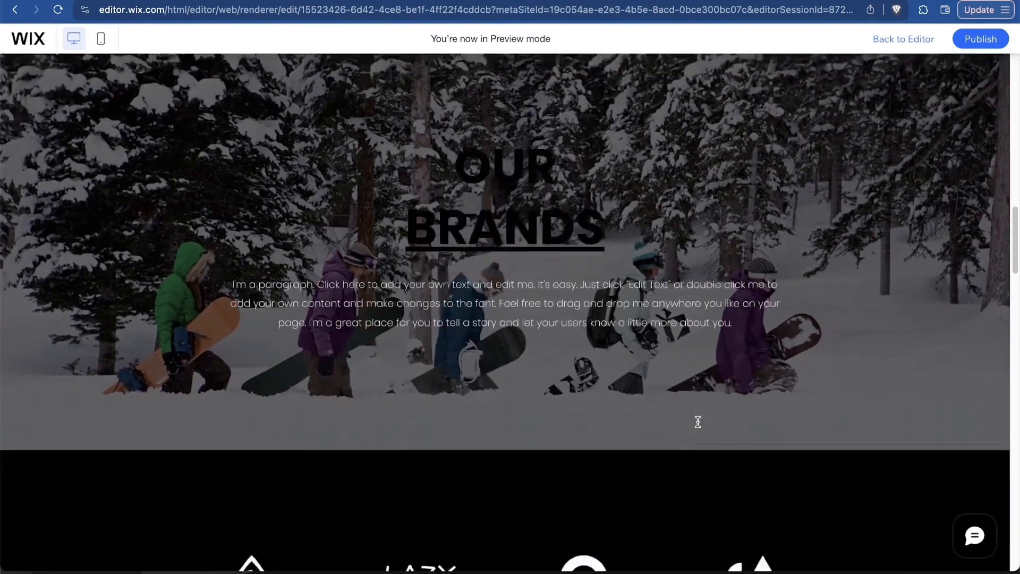
scroll(698, 423, "up", 2)
scroll(698, 423, "down", 1)
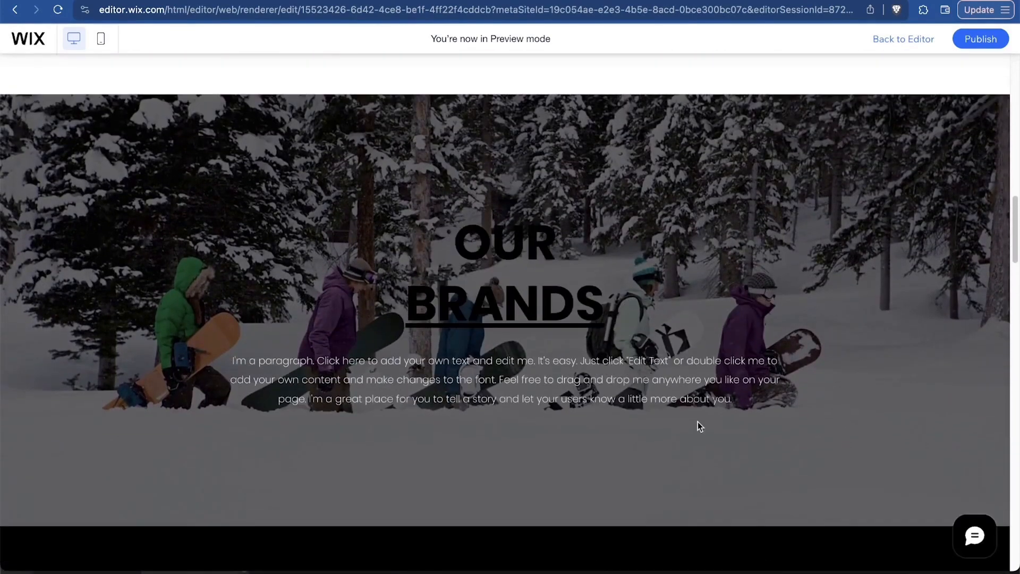
scroll(697, 422, "down", 2)
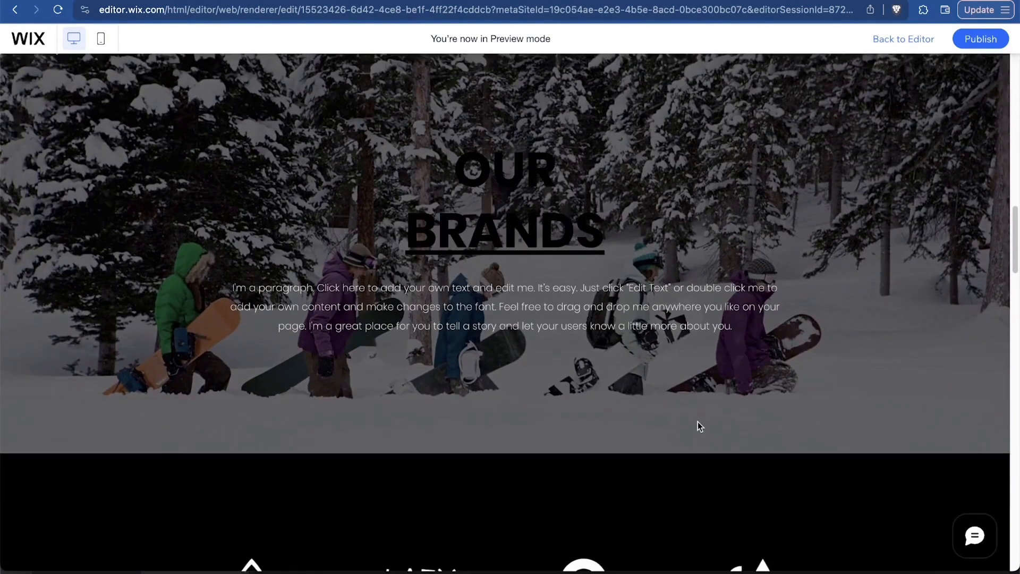
scroll(697, 422, "down", 18)
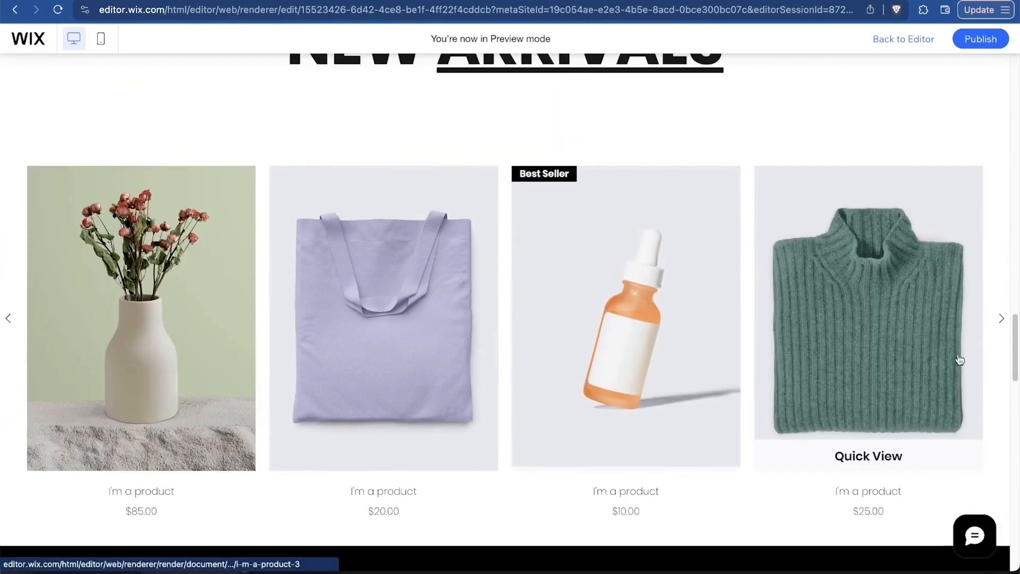
left_click(1002, 320)
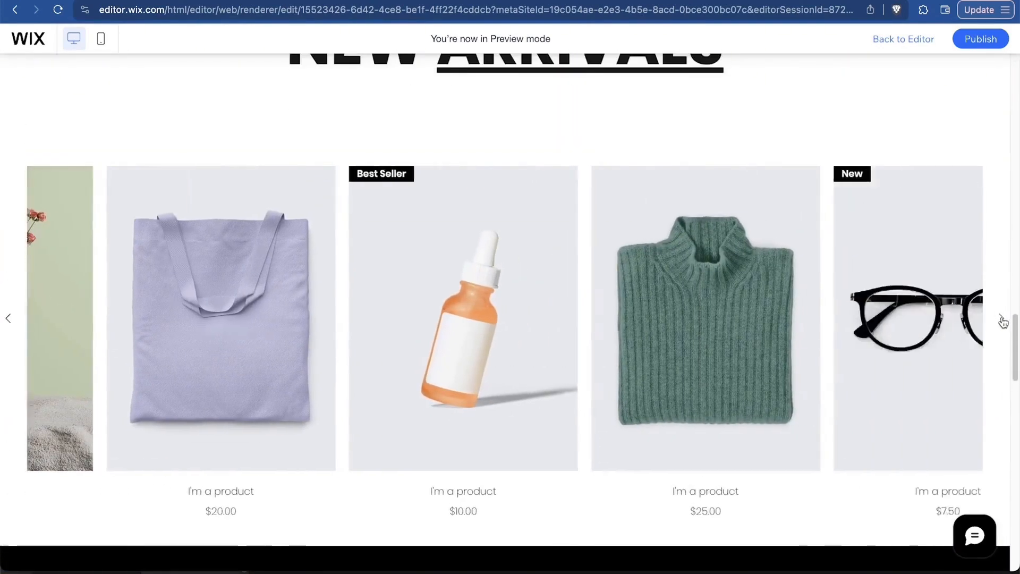
left_click(1002, 320)
left_click(1002, 321)
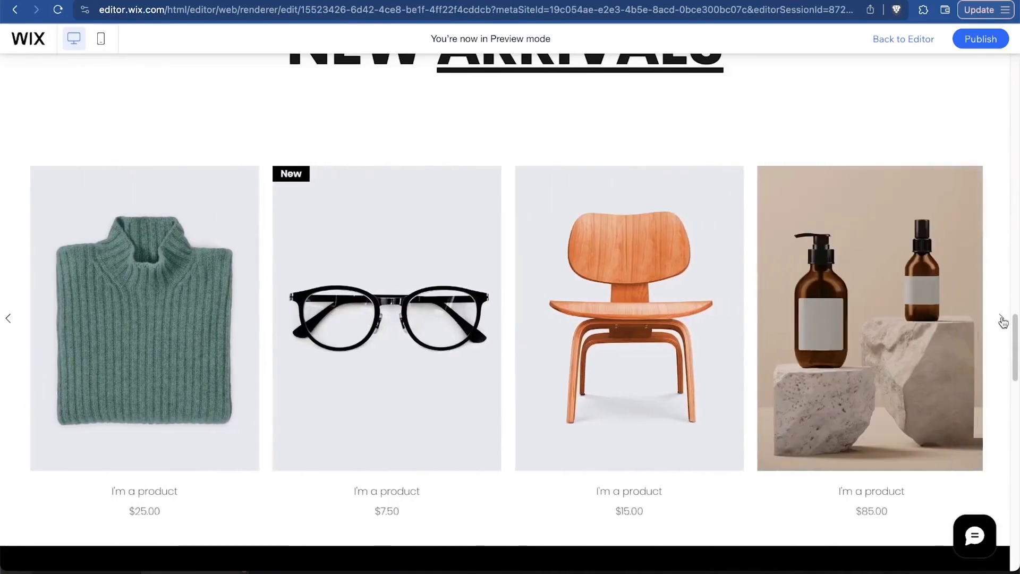
left_click(1002, 320)
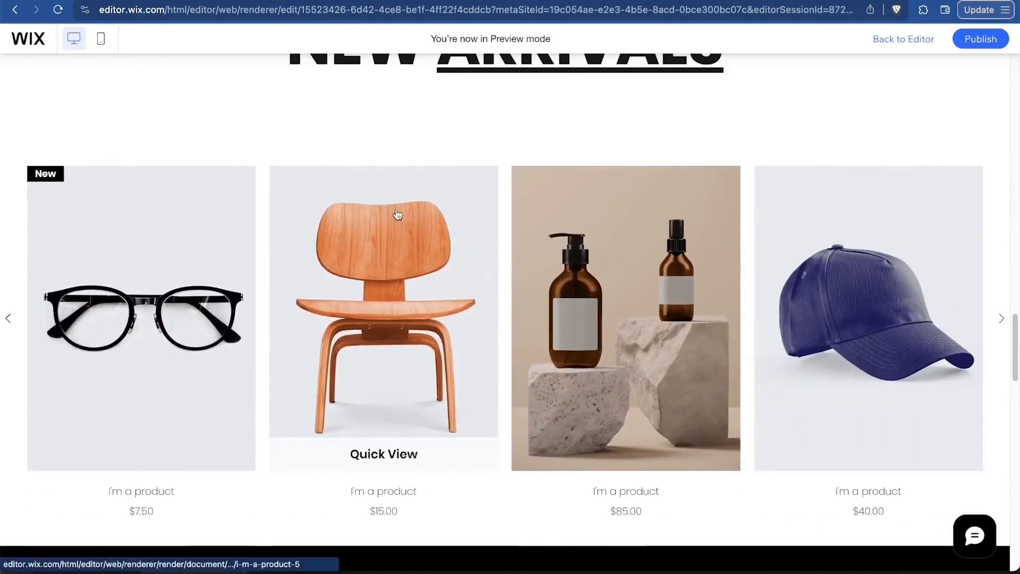
scroll(397, 214, "down", 15)
scroll(398, 214, "down", 3)
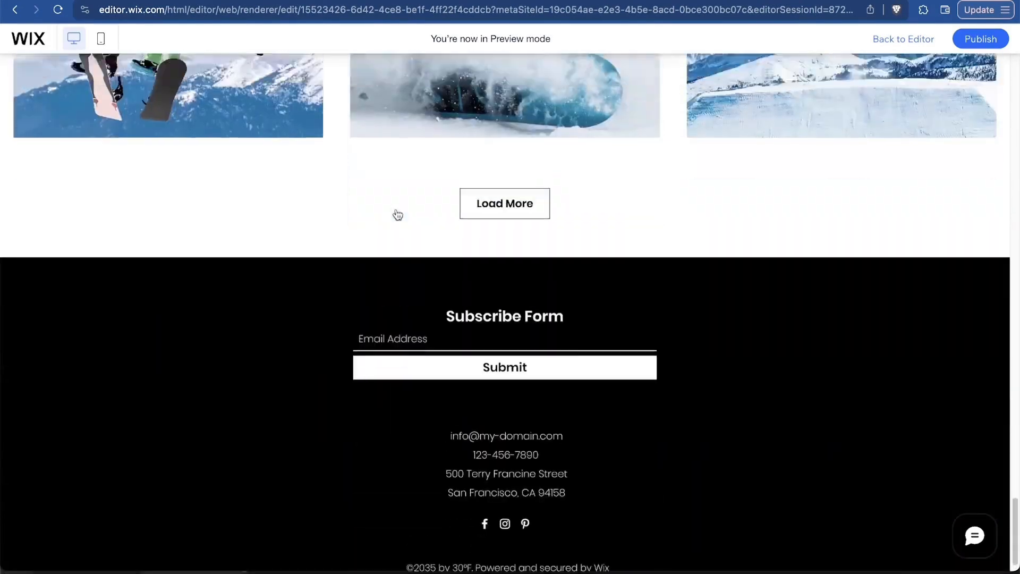
scroll(397, 217, "up", 10)
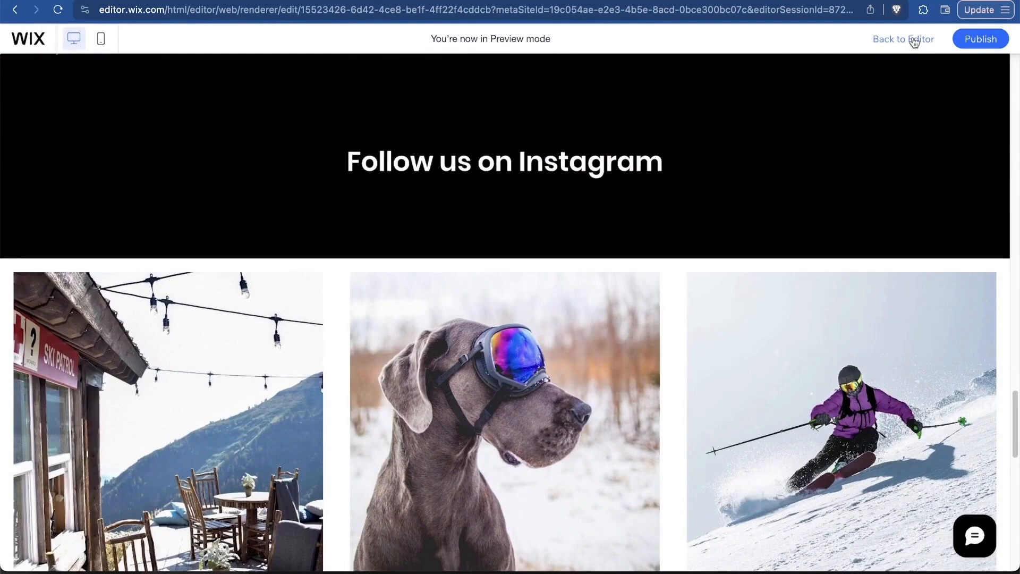
Return from preview to the editor and select the Our Brands strip.
left_click(915, 41)
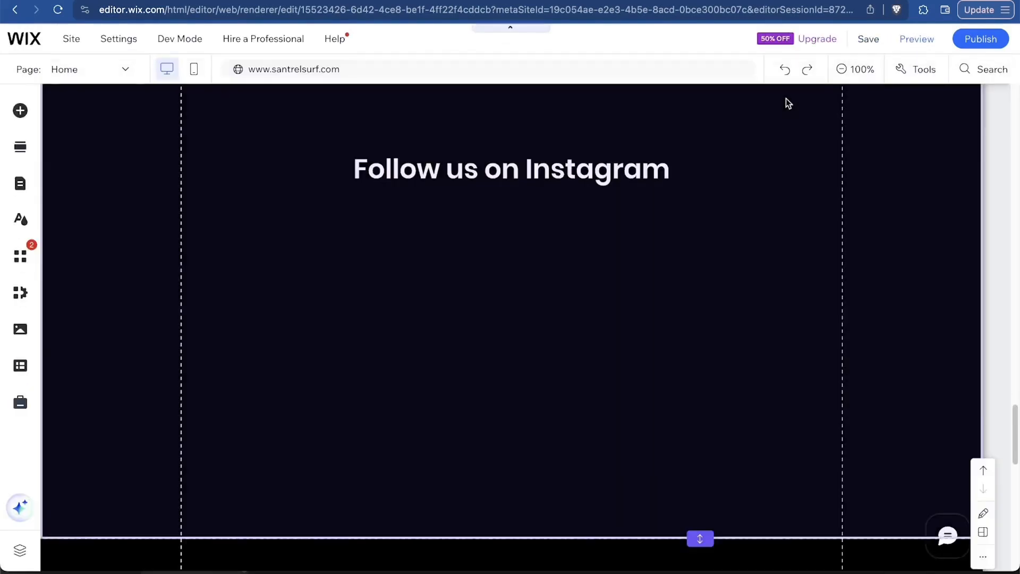
scroll(706, 200, "down", 4)
scroll(706, 197, "down", 5)
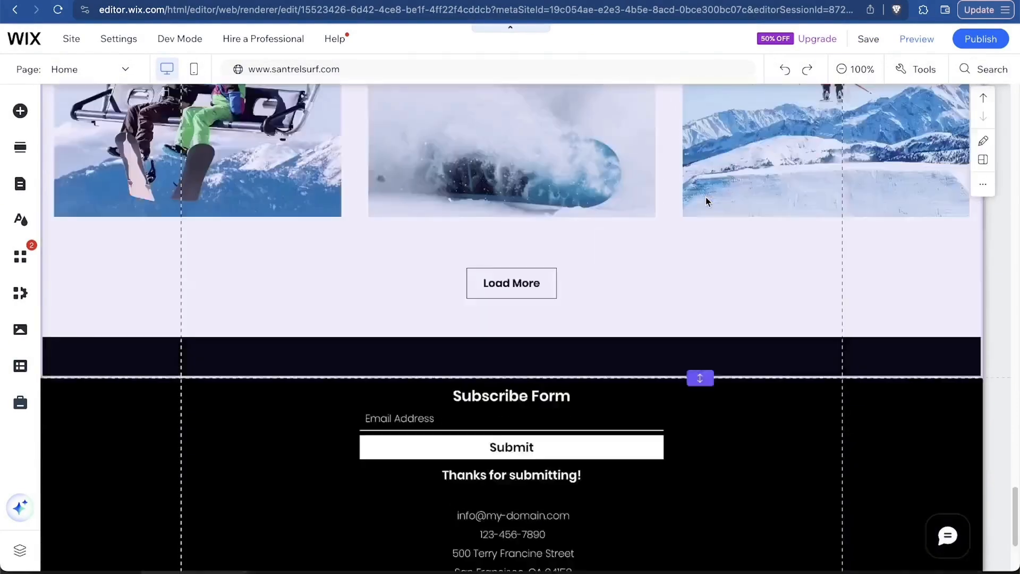
scroll(706, 197, "up", 20)
scroll(711, 293, "up", 1)
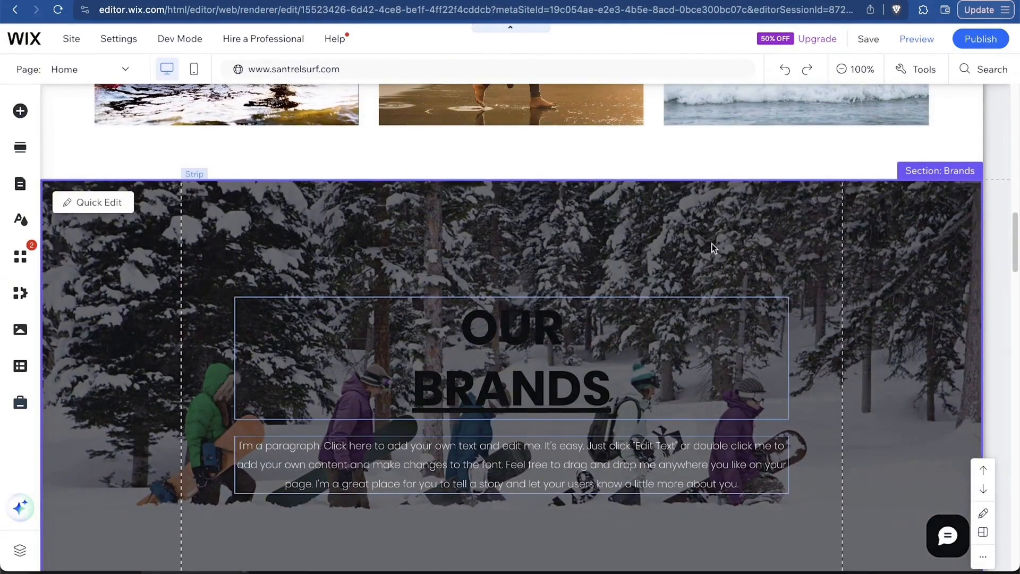
left_click(712, 245)
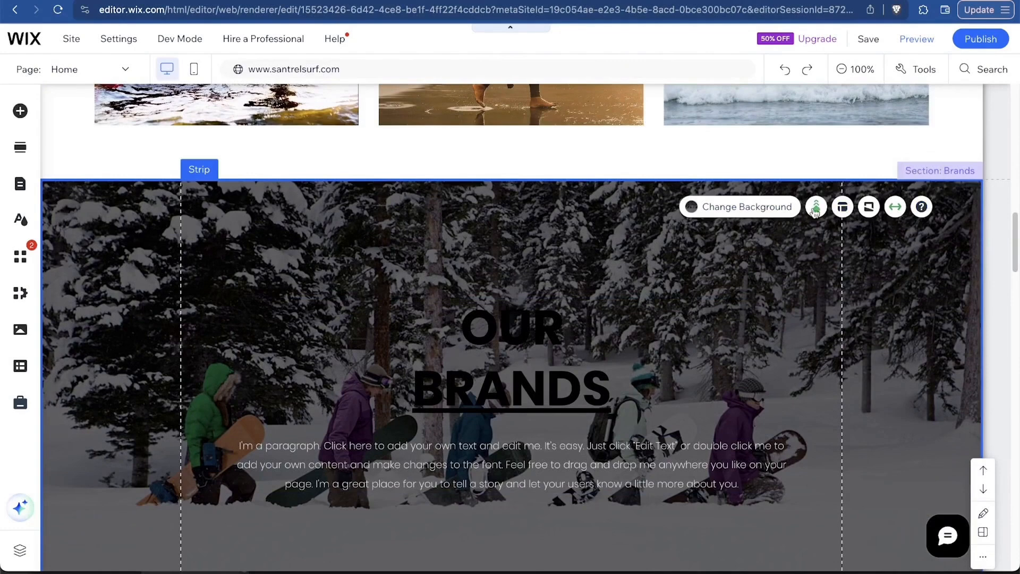
left_click(843, 209)
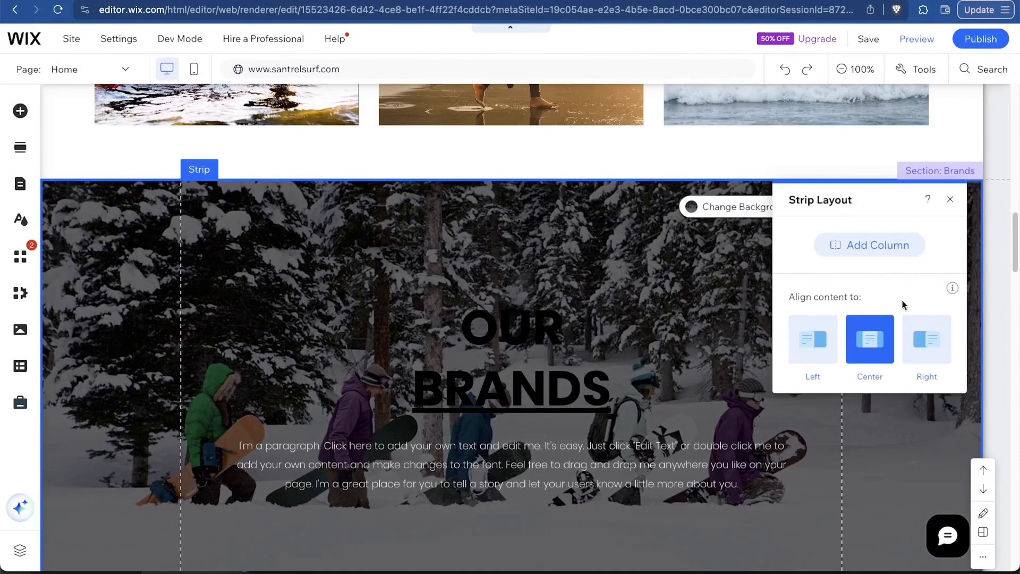
left_click(951, 200)
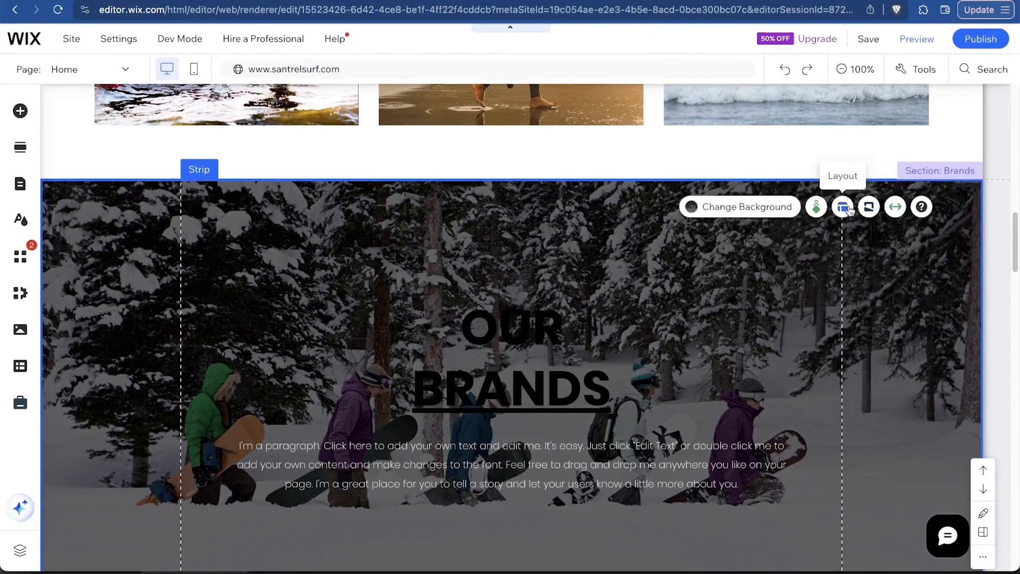
Try page width, then keep the Our Brands strip stretched to full screen width.
left_click(897, 207)
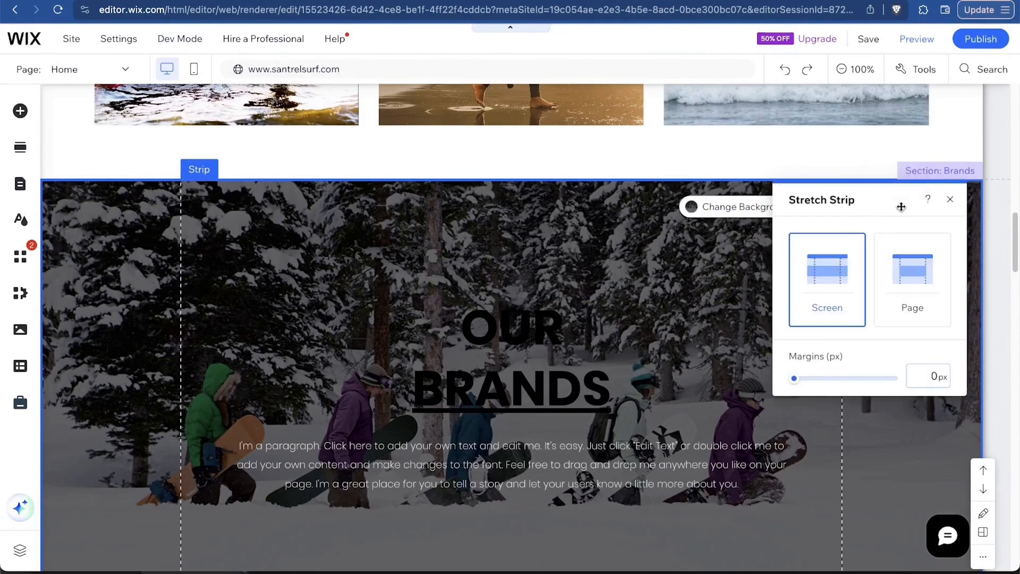
left_click(910, 287)
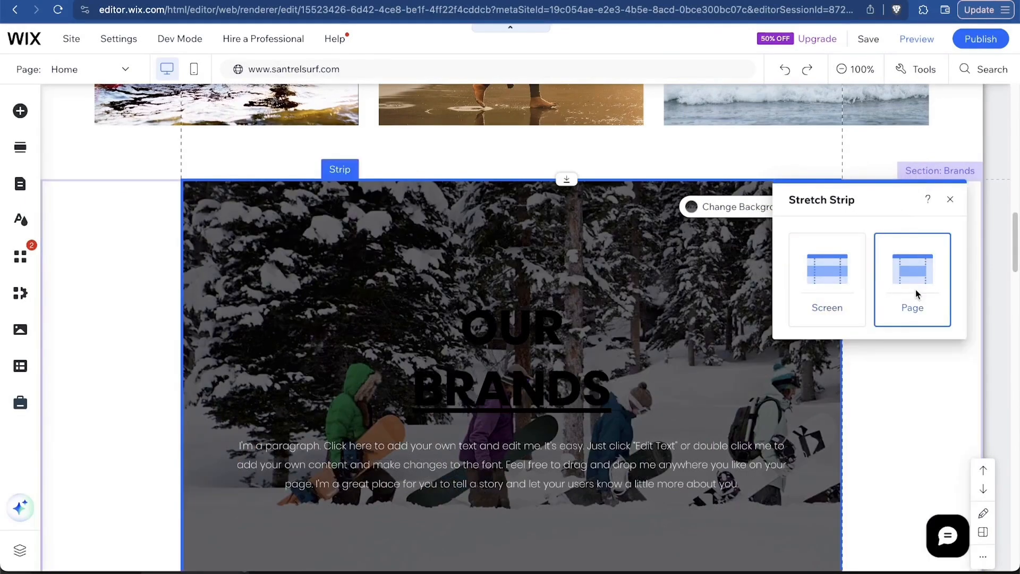
left_click(837, 271)
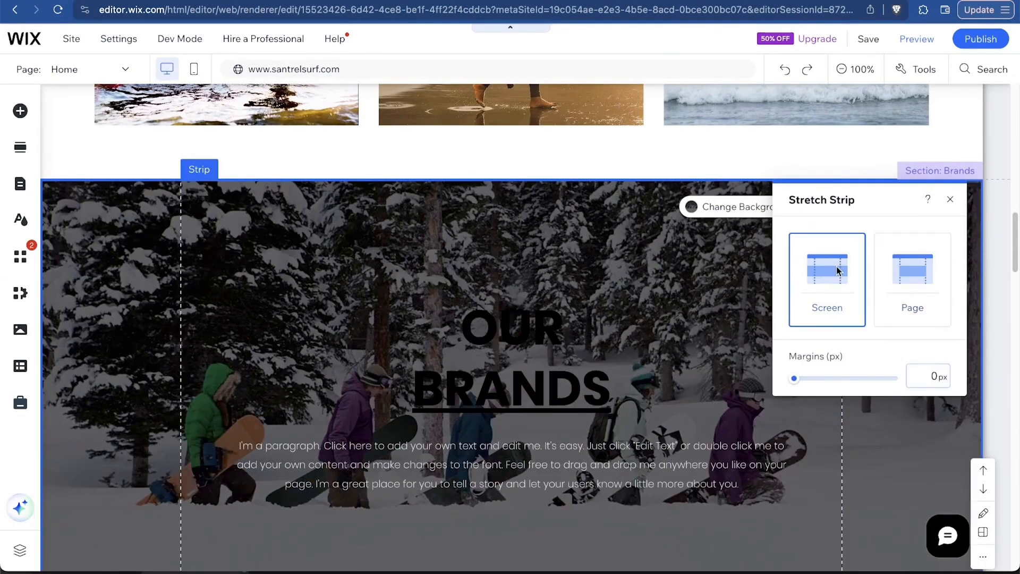
left_click(948, 202)
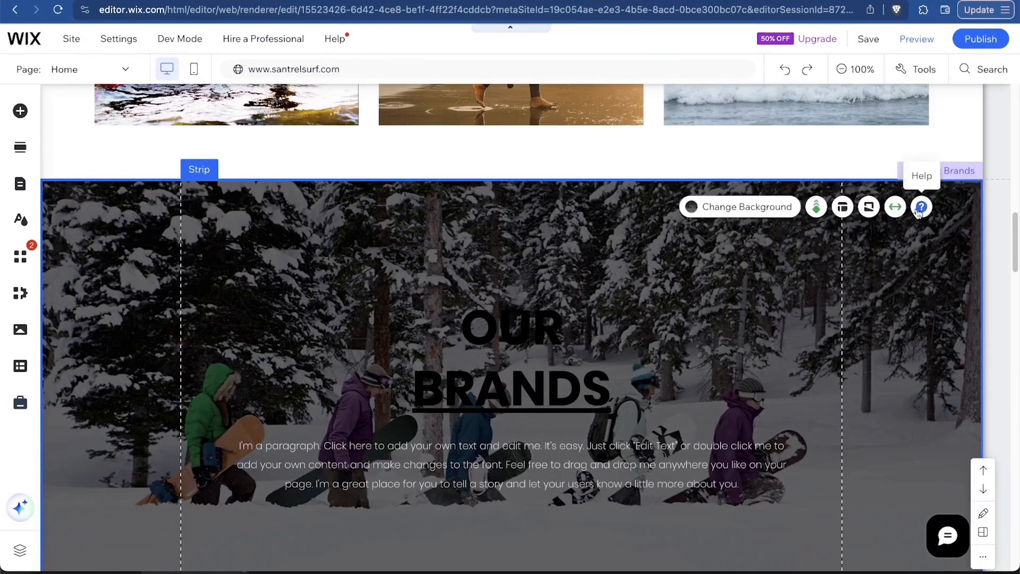
Change the Our Brands strip background's scroll effect from Parallax to None.
left_click(816, 208)
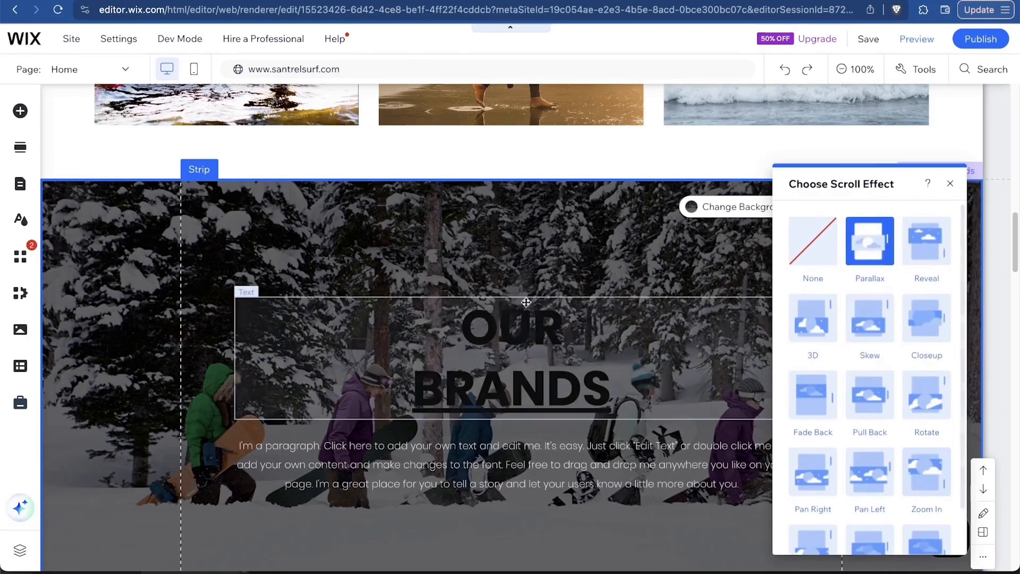
scroll(526, 303, "down", 4)
scroll(526, 303, "up", 3)
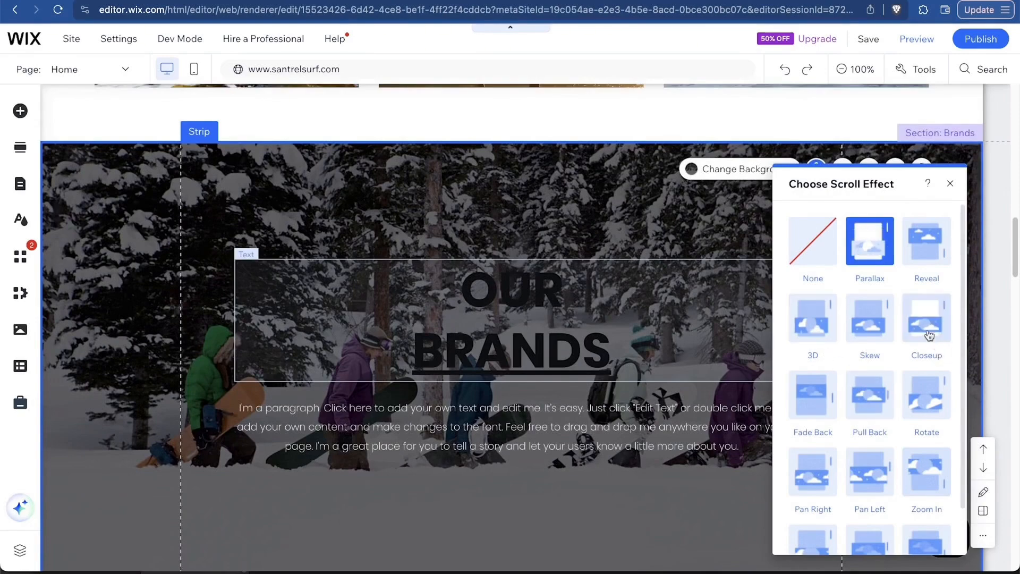
scroll(830, 428, "down", 1)
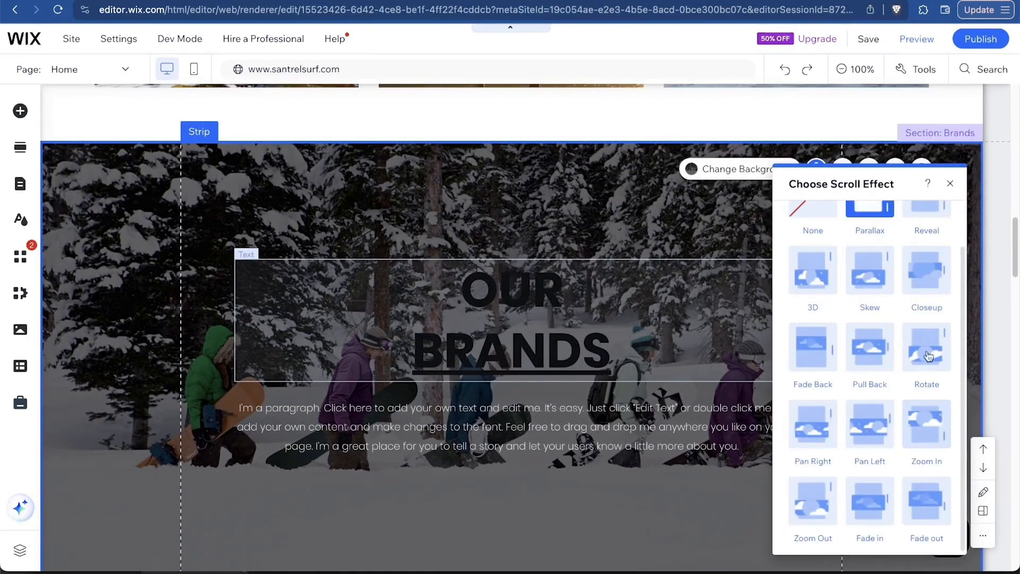
scroll(905, 281, "up", 1)
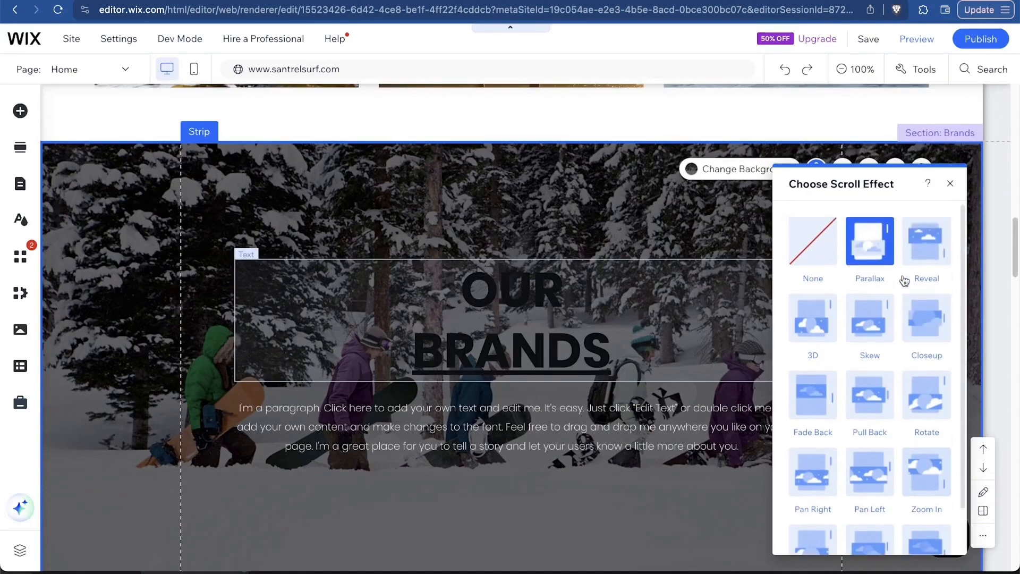
left_click(825, 250)
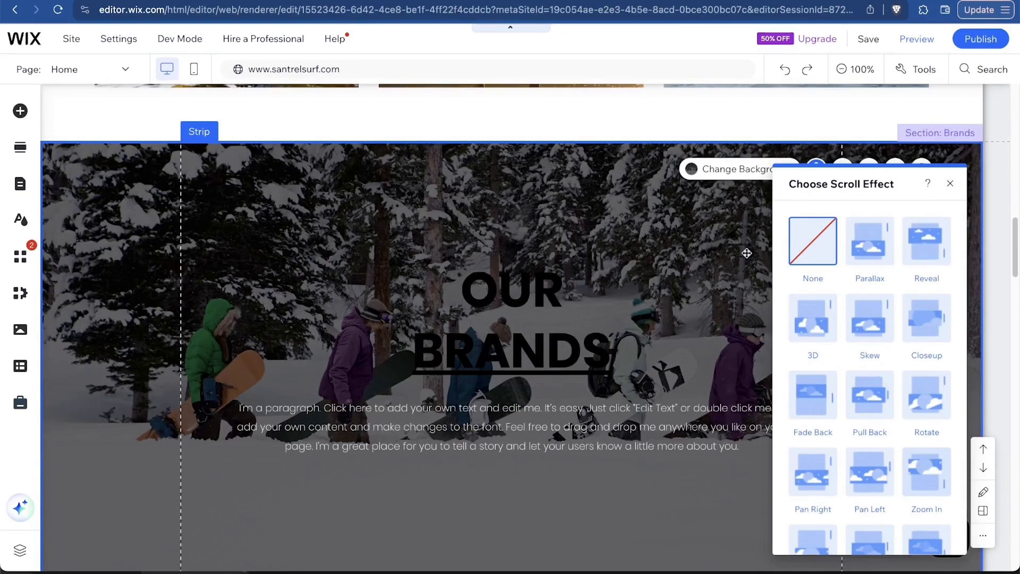
left_click(950, 183)
scroll(549, 410, "down", 10)
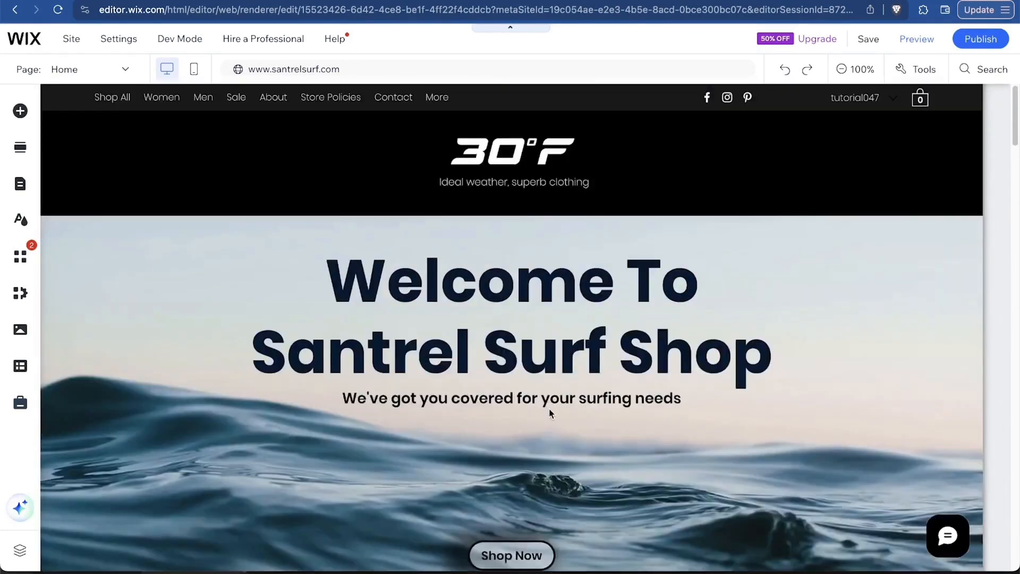
scroll(549, 408, "down", 3)
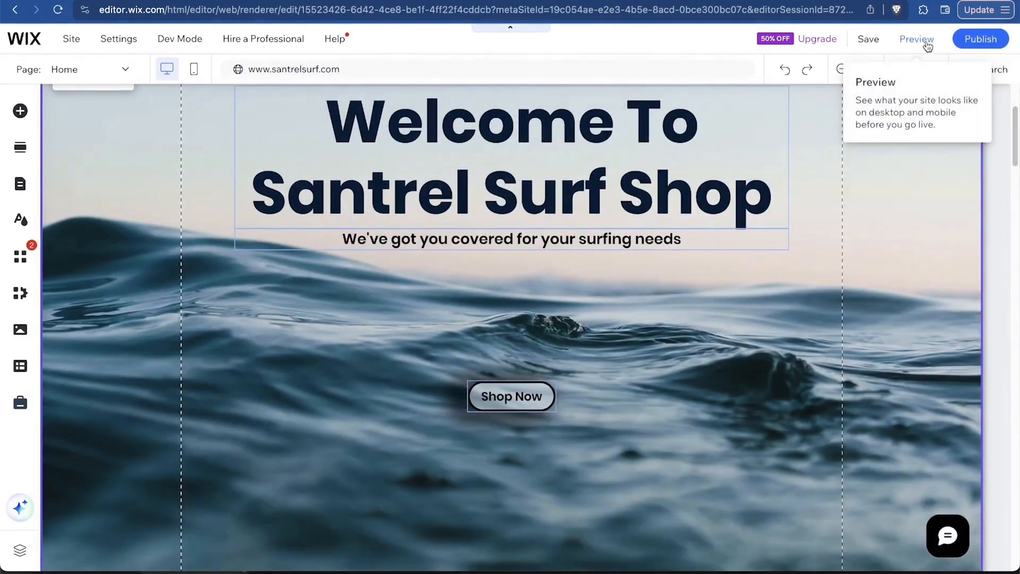
Preview the homepage and scroll around the Welcome To Santrel Surf Shop banner.
left_click(923, 43)
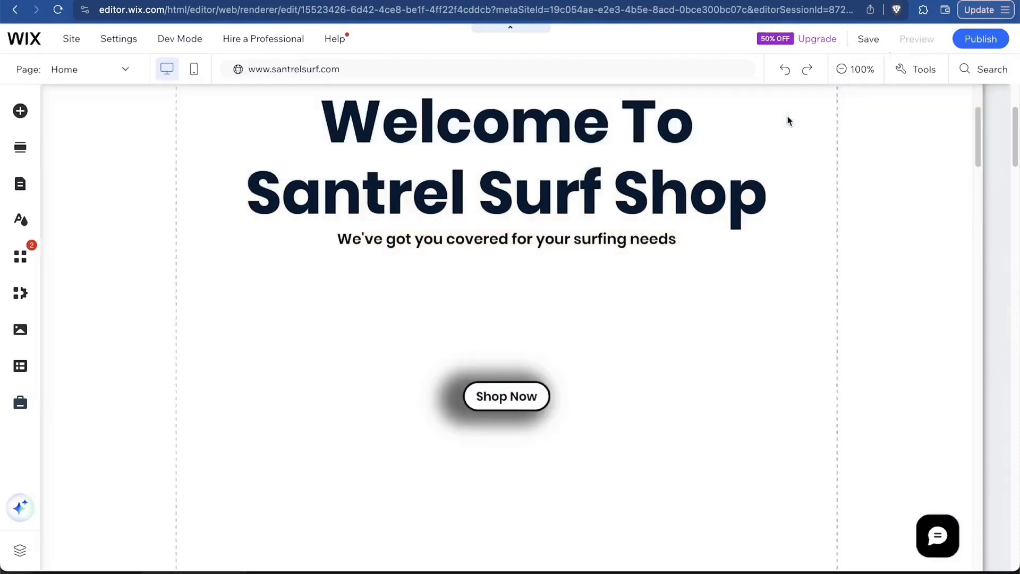
scroll(806, 279, "up", 5)
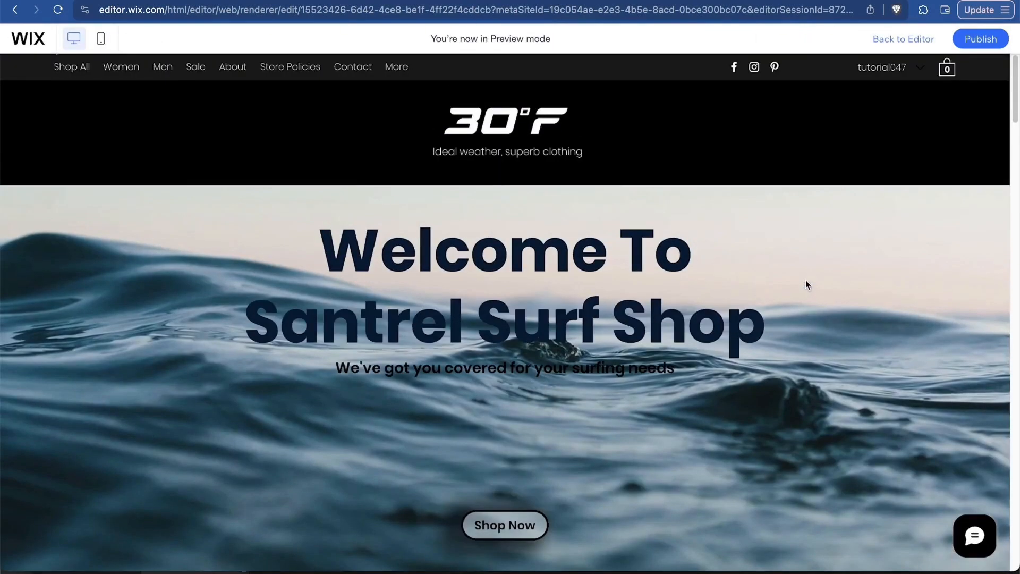
scroll(652, 413, "down", 3)
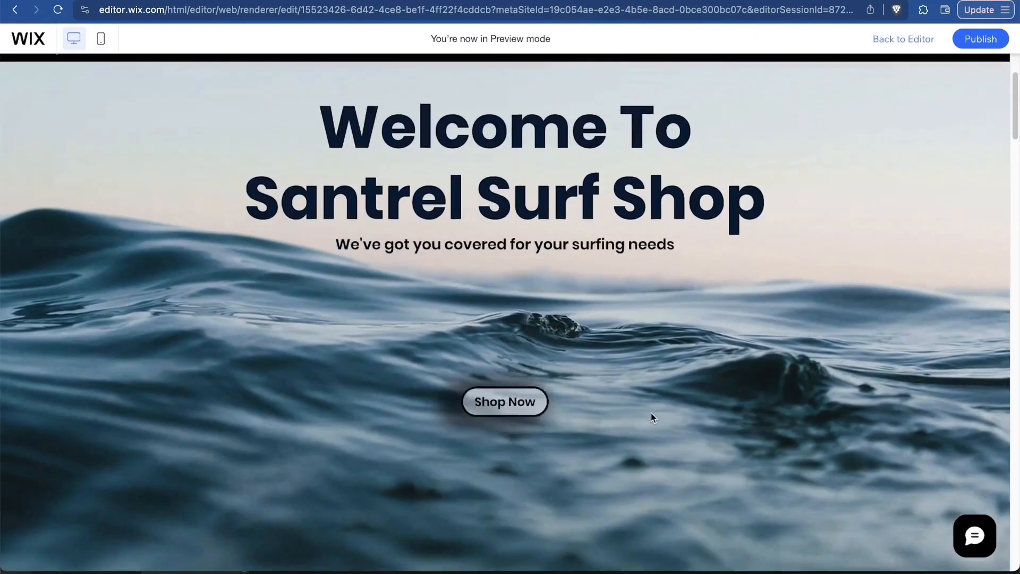
scroll(652, 413, "up", 3)
scroll(651, 413, "down", 5)
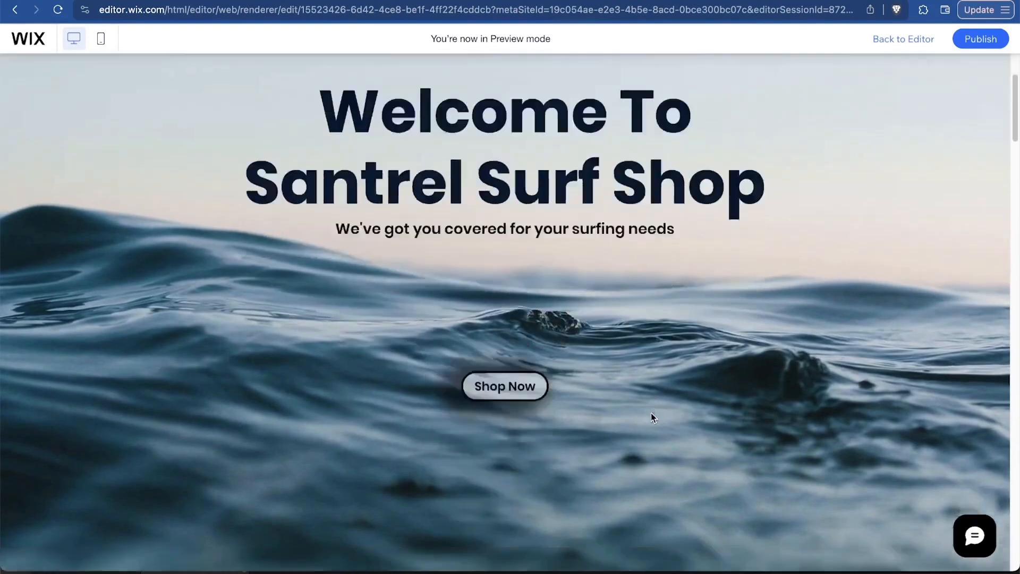
scroll(652, 413, "up", 5)
scroll(652, 413, "down", 6)
scroll(652, 414, "up", 6)
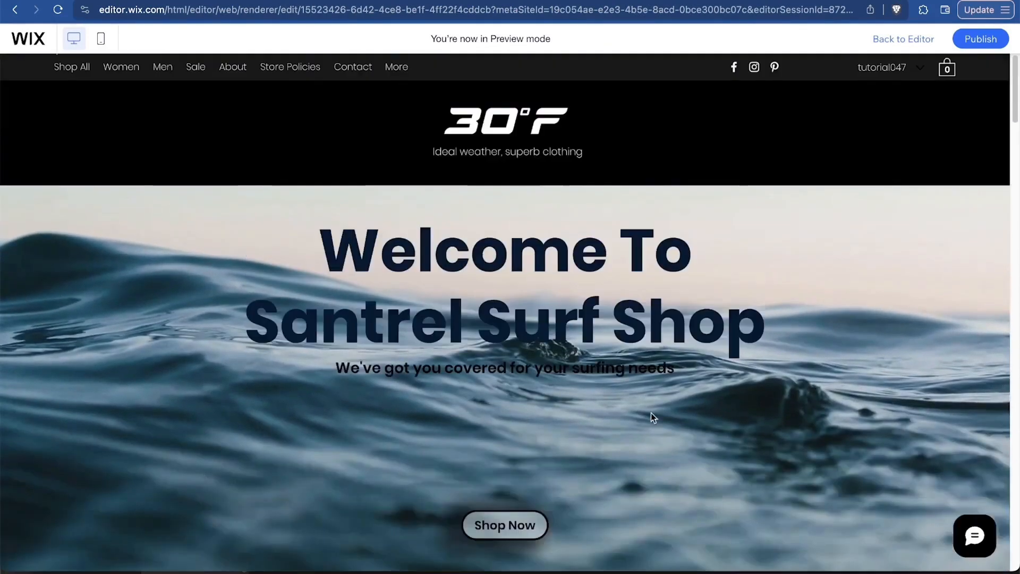
scroll(651, 414, "down", 5)
scroll(652, 413, "up", 5)
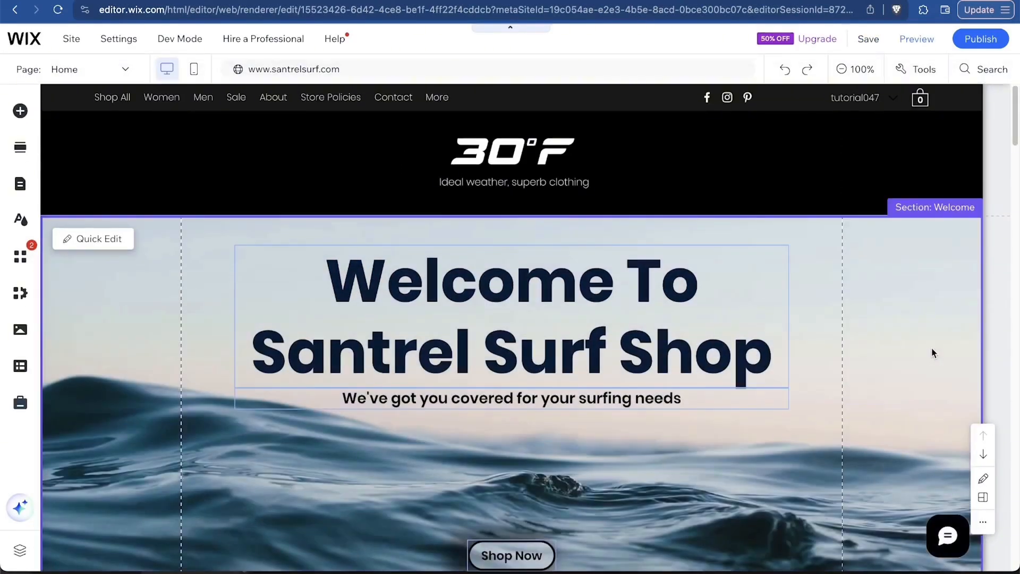
Set the Welcome strip's wave background scroll effect to None and save the site.
left_click(914, 323)
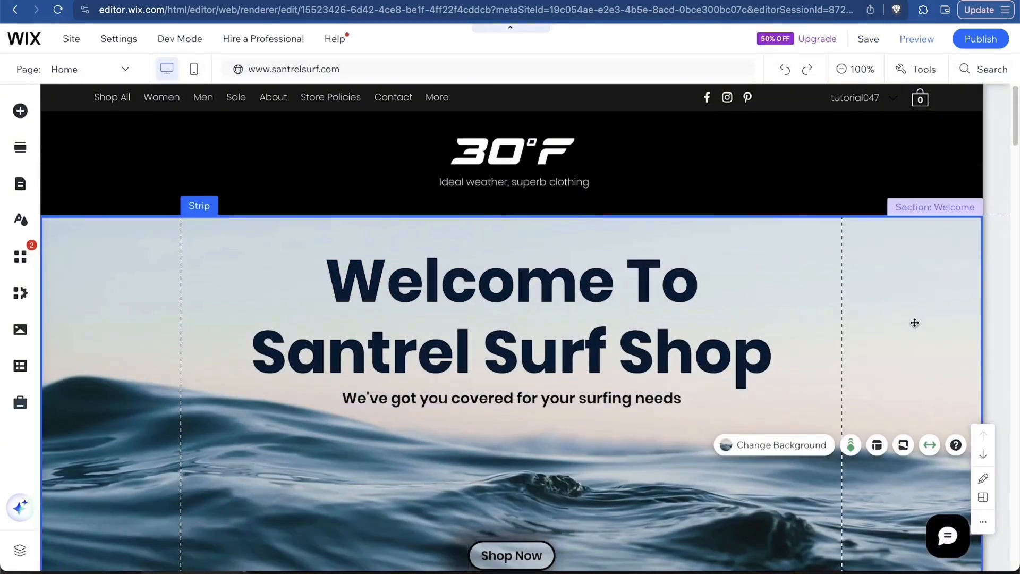
left_click(851, 445)
left_click(814, 95)
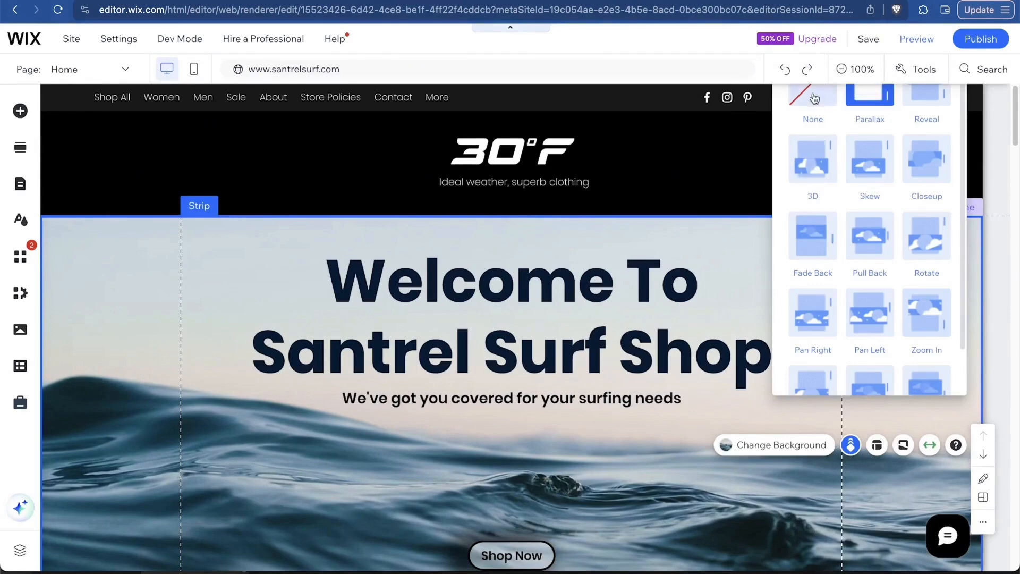
mouse_move(974, 42)
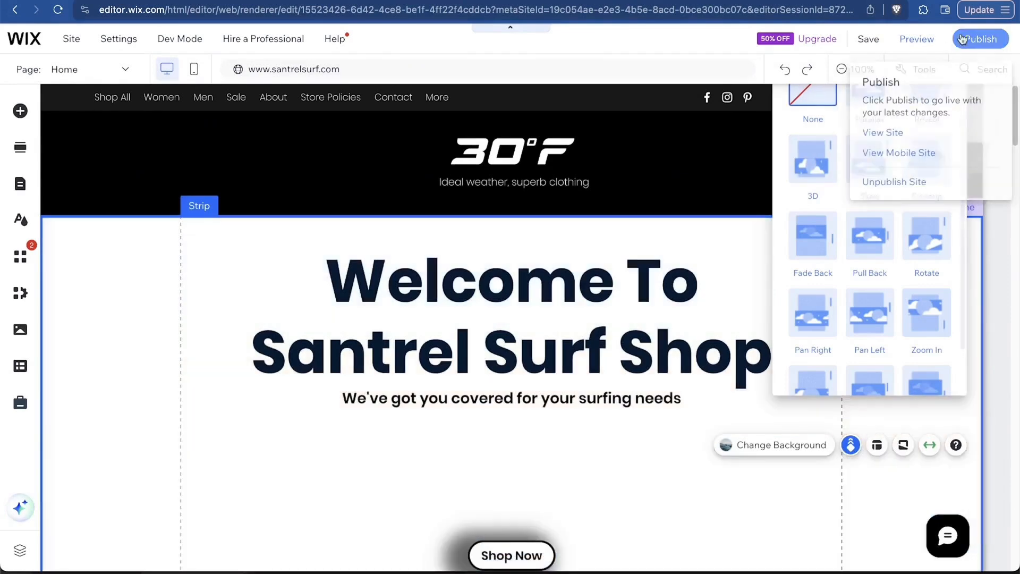
left_click(867, 39)
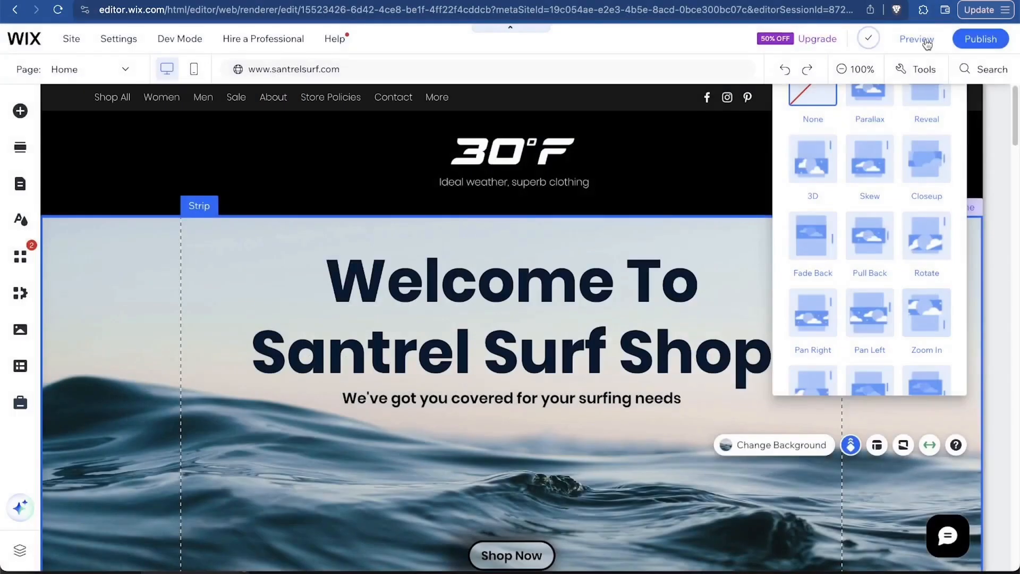
left_click(927, 45)
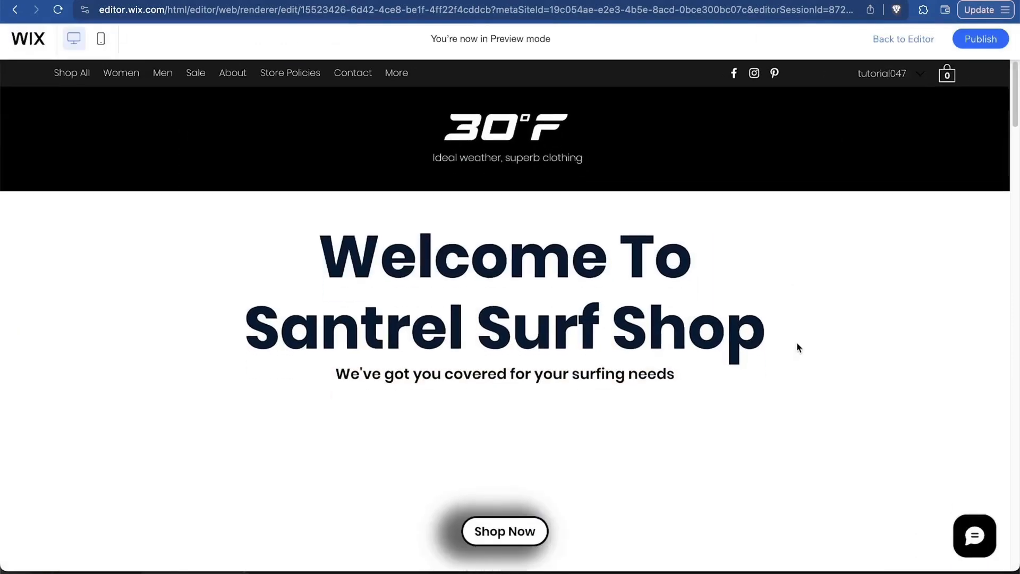
scroll(621, 335, "down", 5)
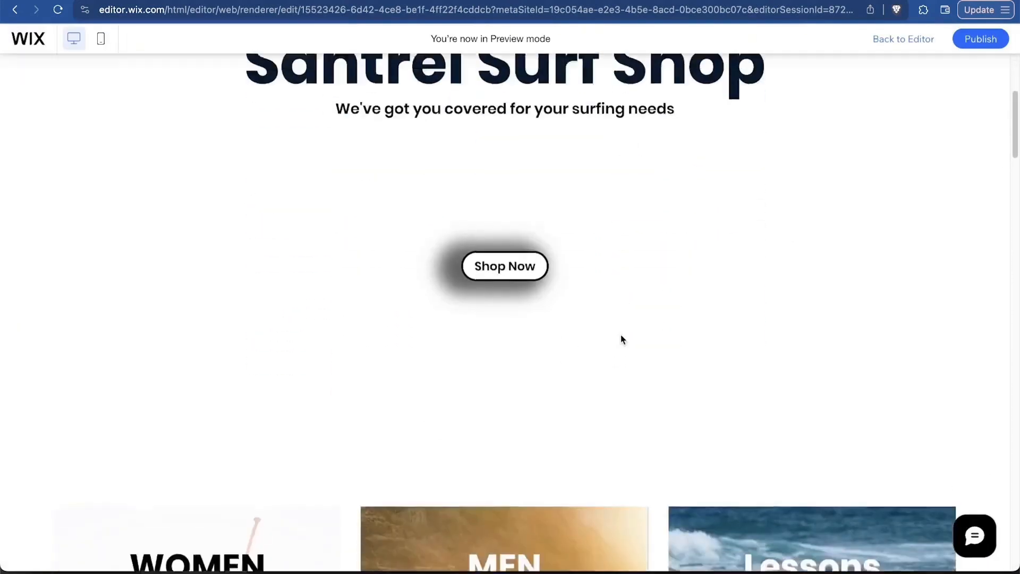
scroll(622, 337, "up", 5)
scroll(621, 334, "down", 9)
scroll(623, 339, "up", 9)
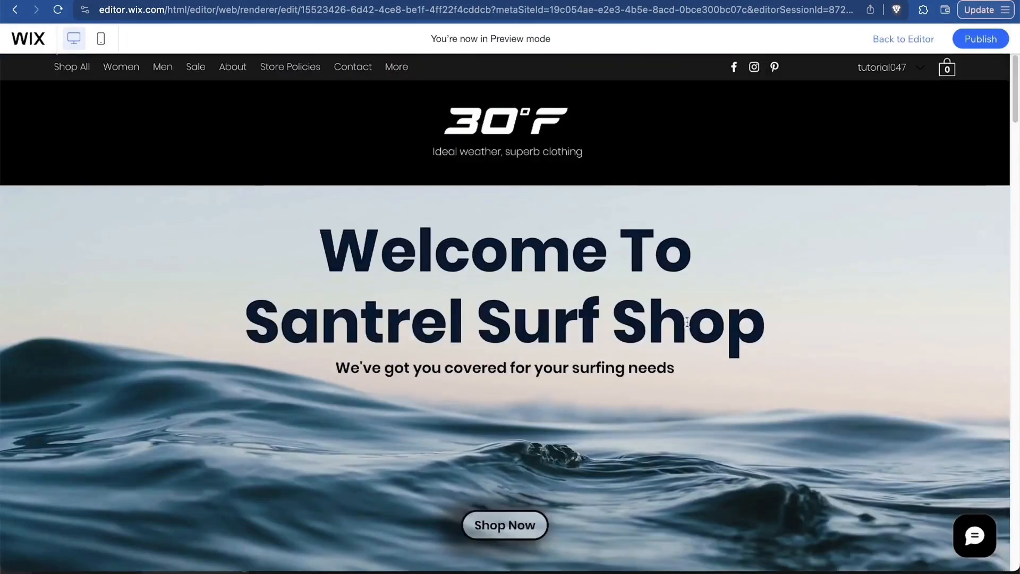
scroll(780, 307, "down", 5)
scroll(779, 305, "up", 1)
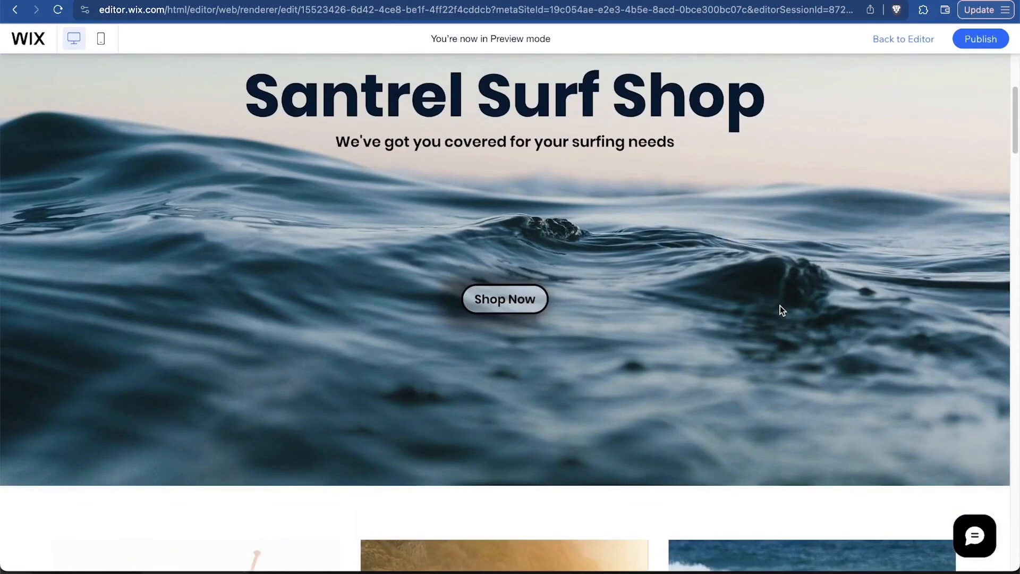
scroll(781, 303, "down", 4)
scroll(787, 303, "up", 8)
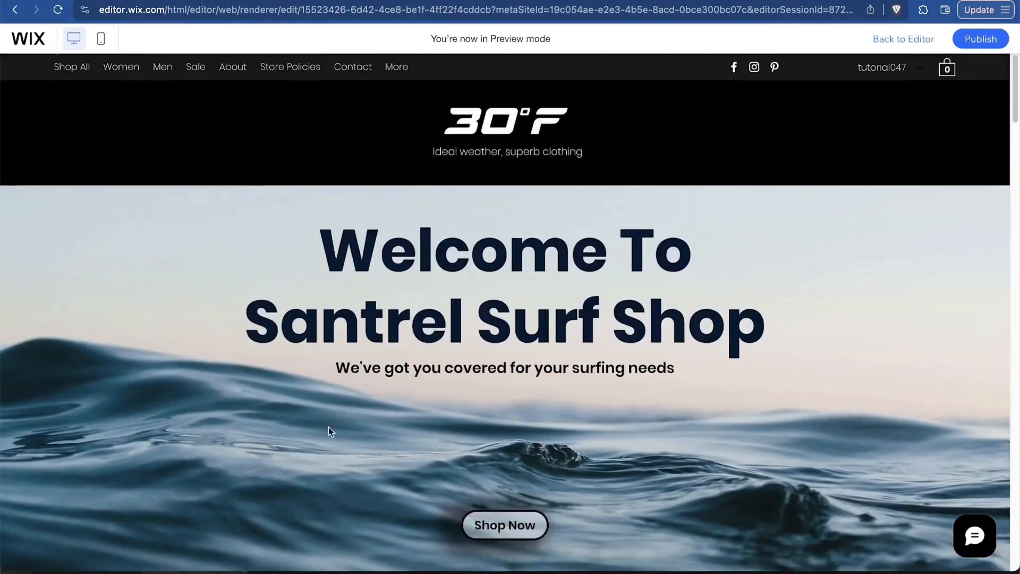
scroll(441, 426, "down", 1)
scroll(441, 425, "up", 1)
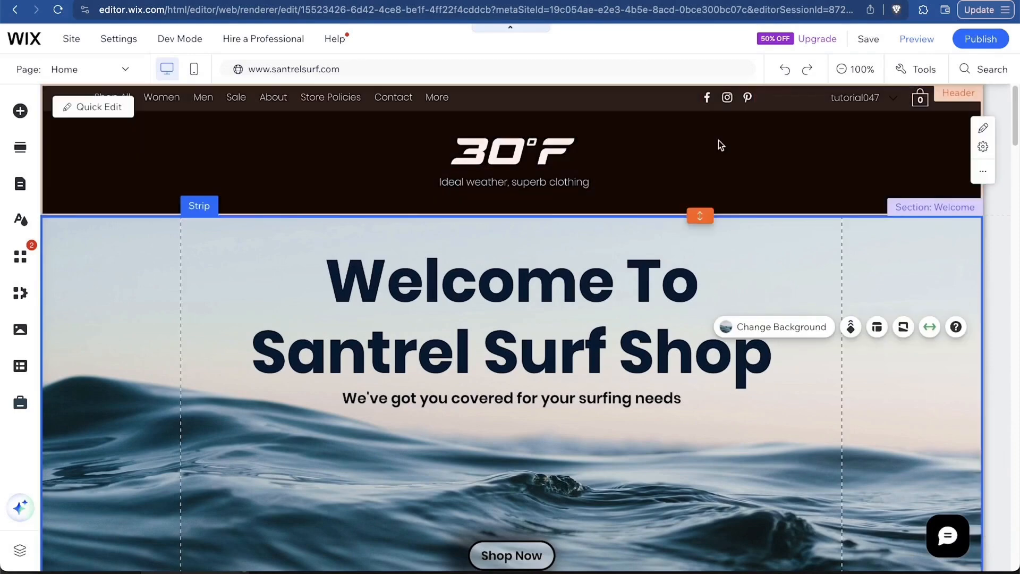
Change the header's background fill colour from black to a new dark teal.
left_click(776, 164)
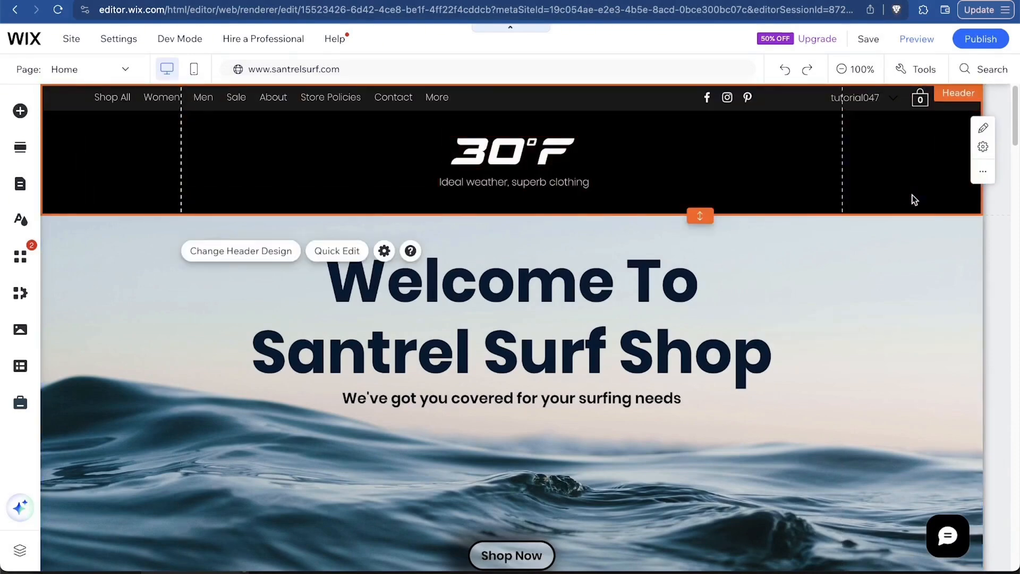
left_click(239, 253)
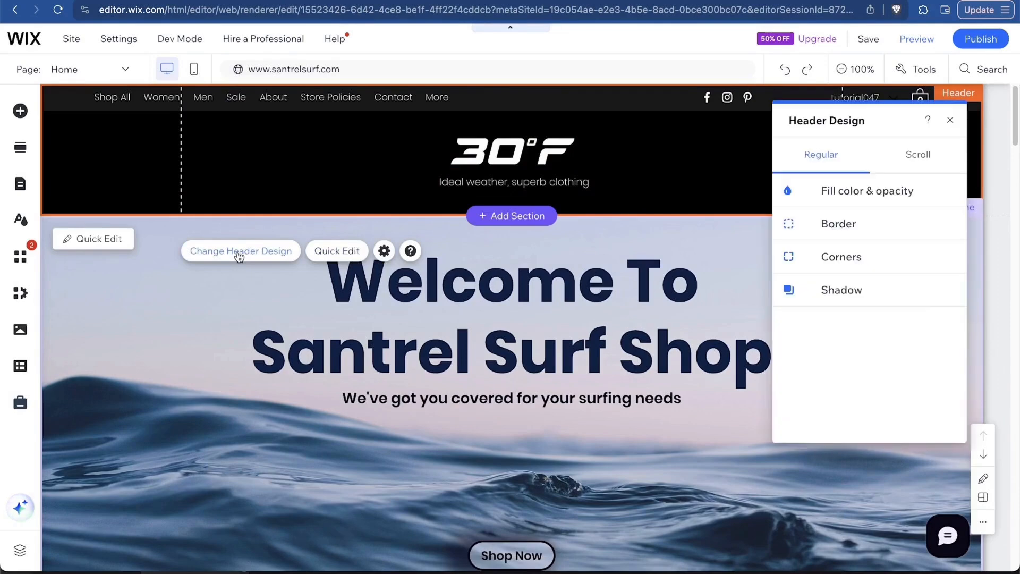
left_click(842, 193)
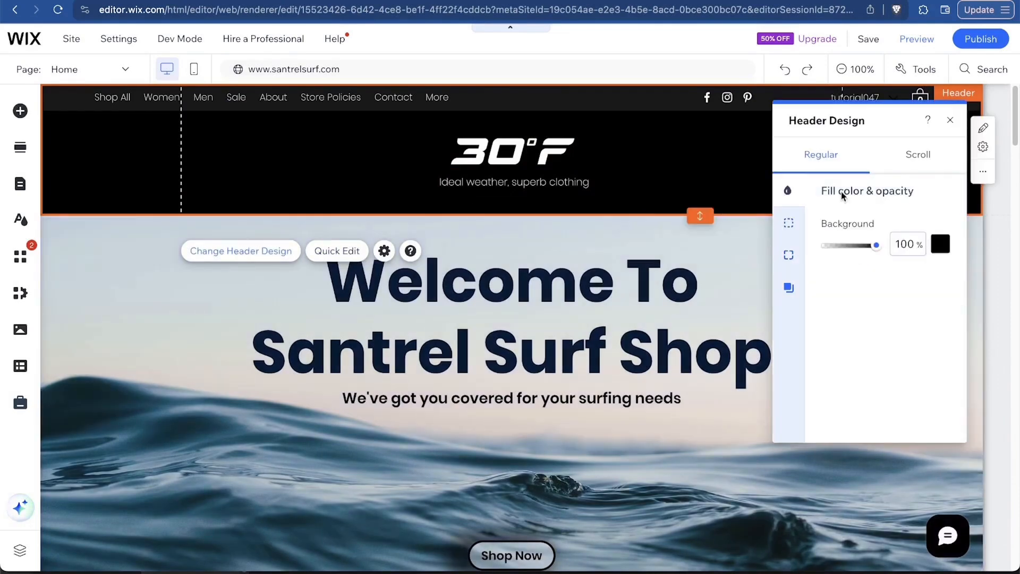
left_click(941, 246)
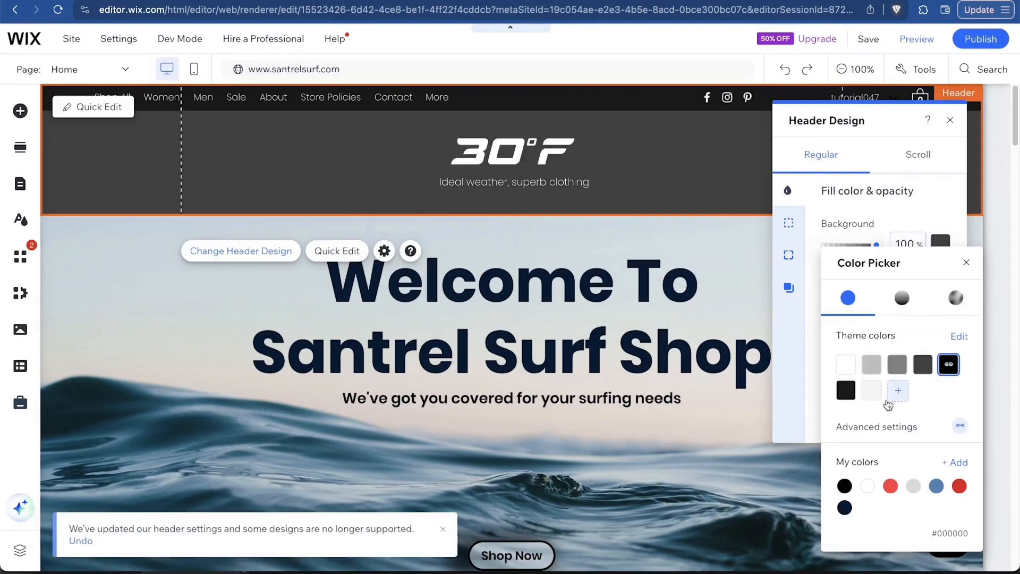
left_click(937, 487)
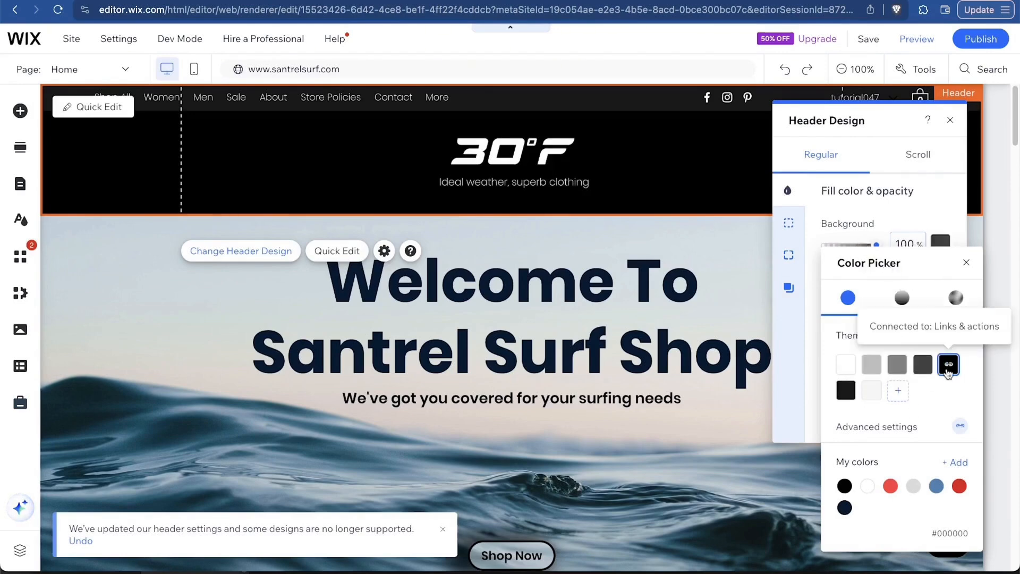
left_click(965, 498)
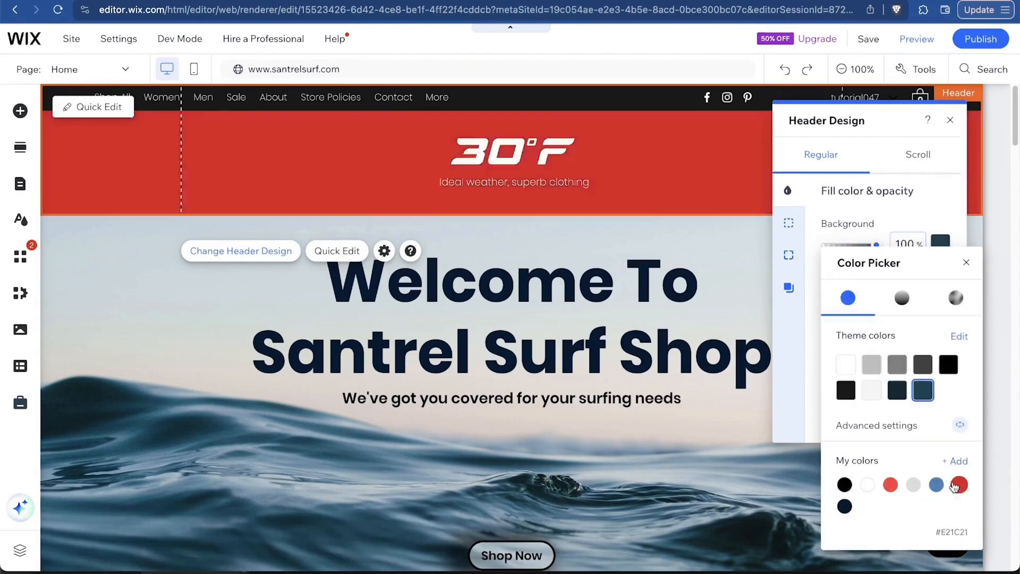
left_click(965, 264)
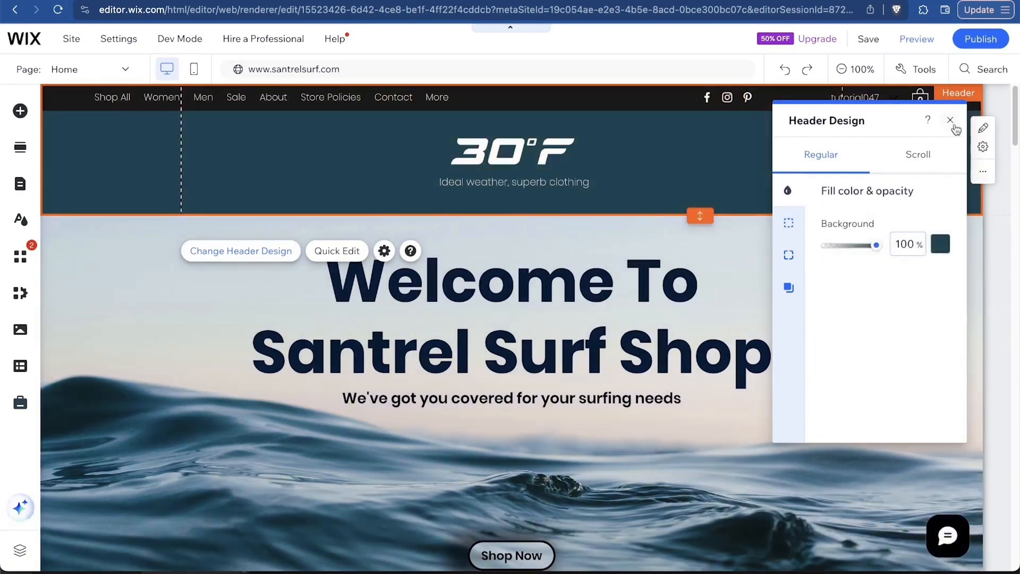
Replace the 30°F header logo with the uploaded Santrel Surf Shop logo.
left_click(950, 120)
left_click(521, 133)
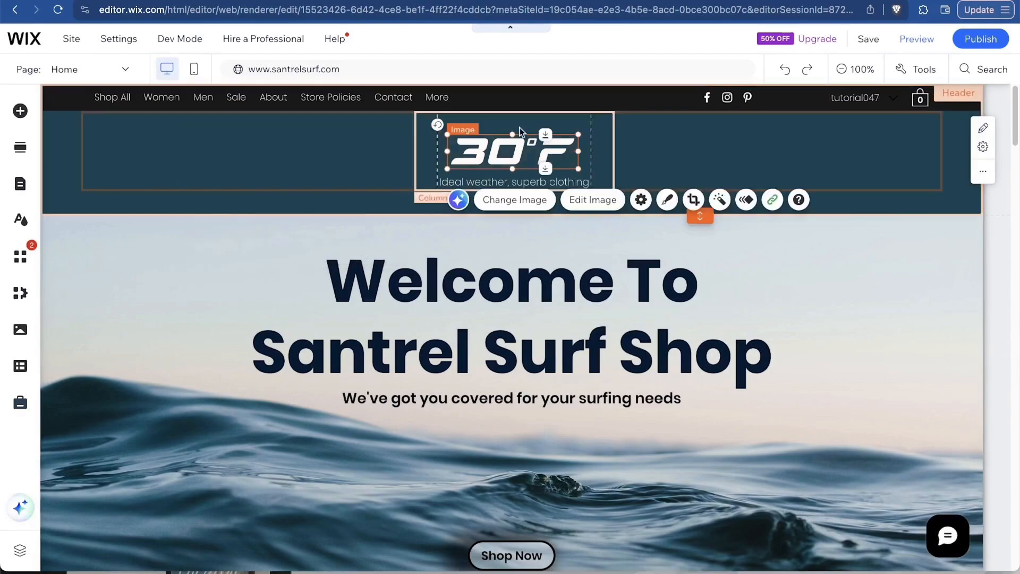
left_click(530, 198)
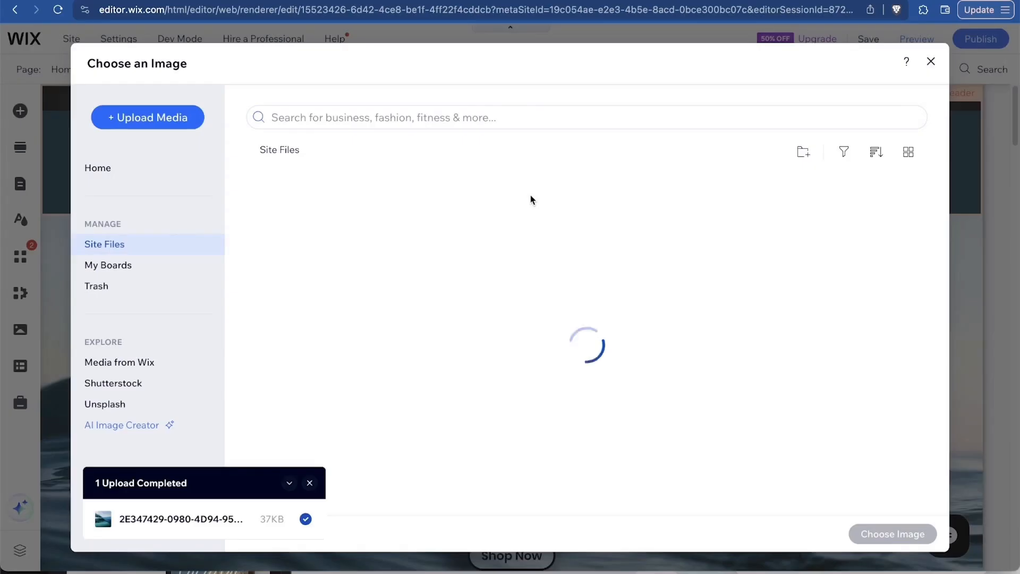
left_click(168, 112)
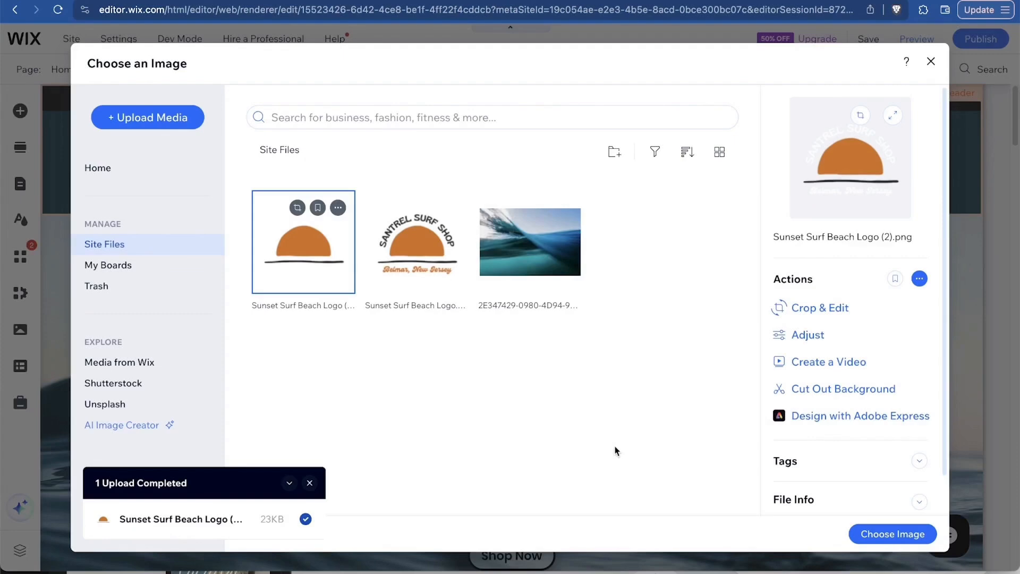
left_click(918, 536)
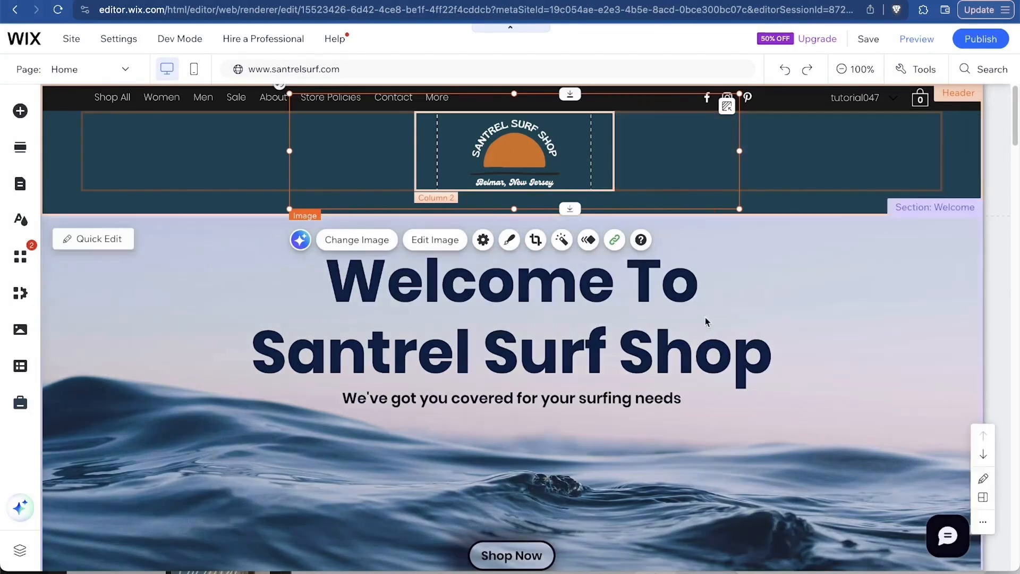
Resize the new Santrel logo slightly and apply a crop to it.
left_click_drag(740, 208, 736, 208)
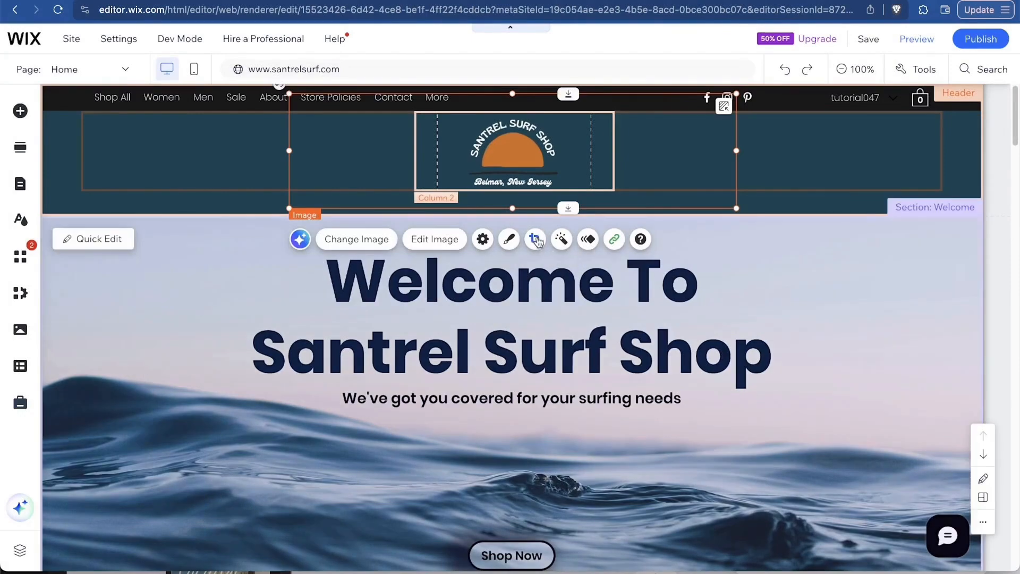
left_click(536, 241)
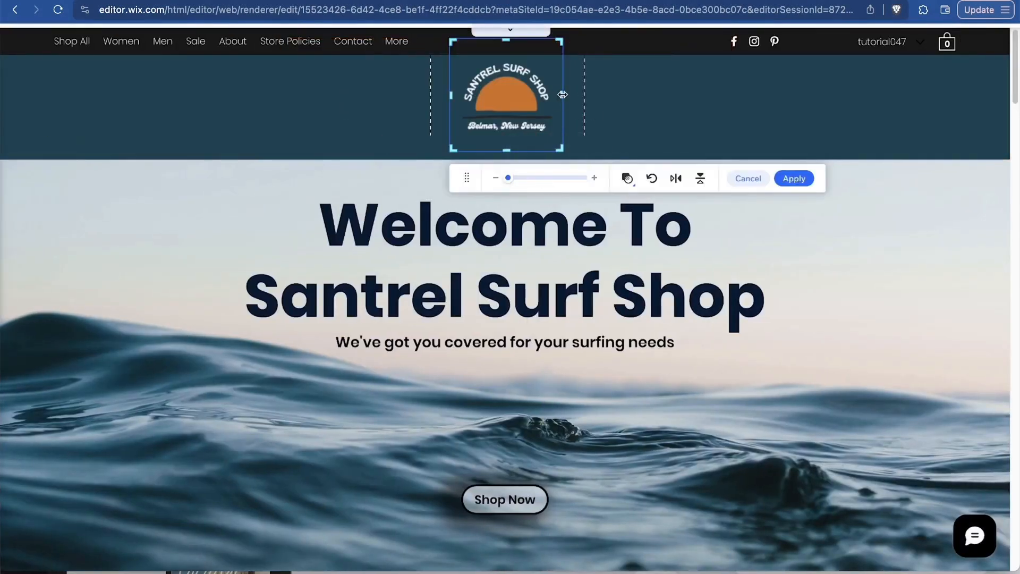
left_click(794, 178)
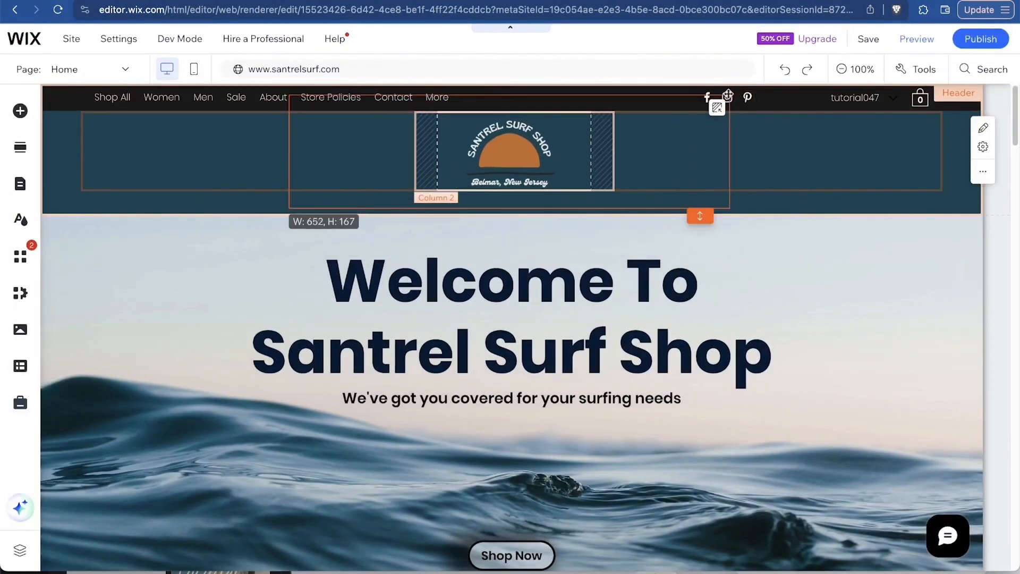
left_click(733, 123)
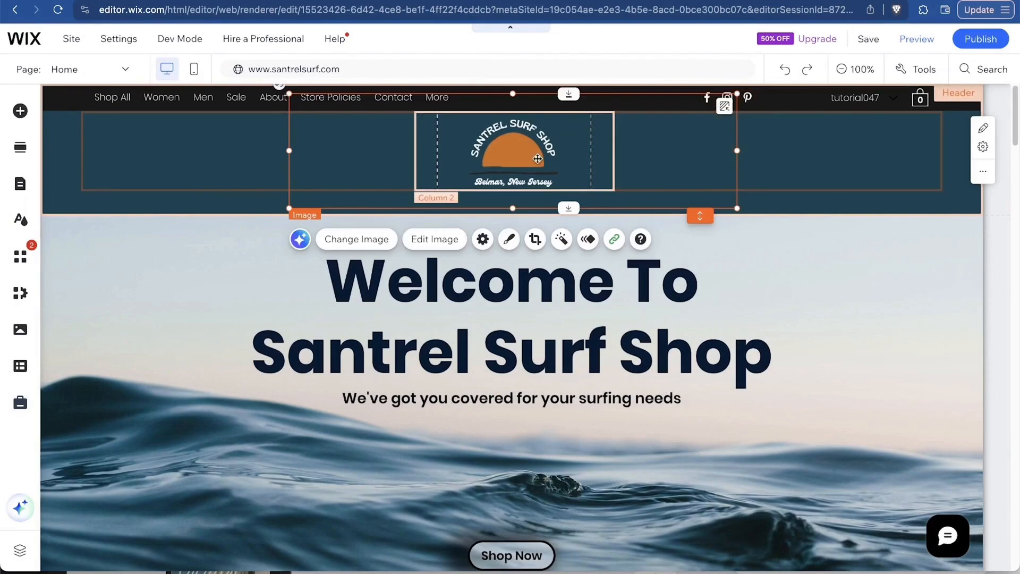
left_click(825, 179)
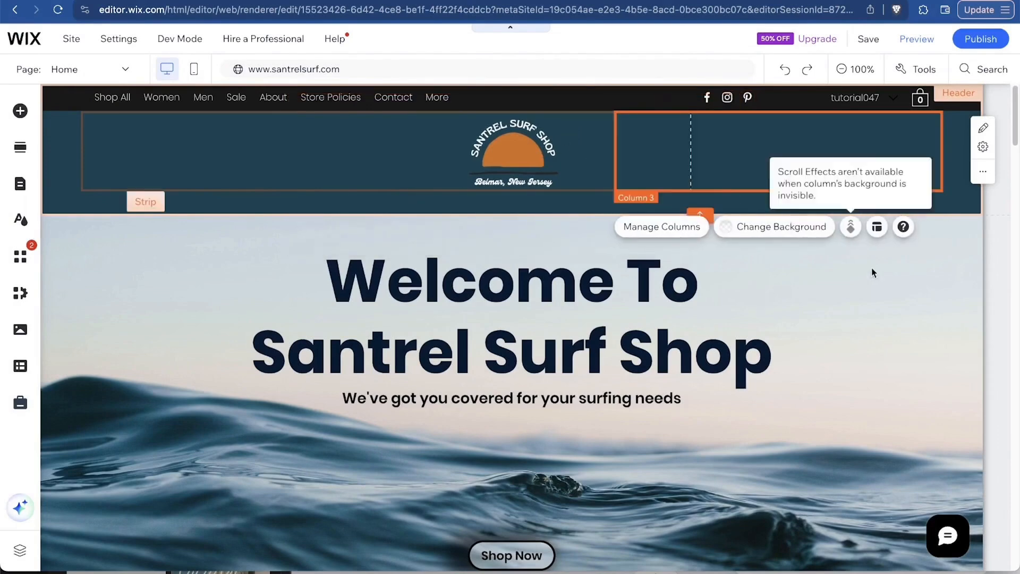
Select the header logo and move it slightly lower.
left_click(829, 322)
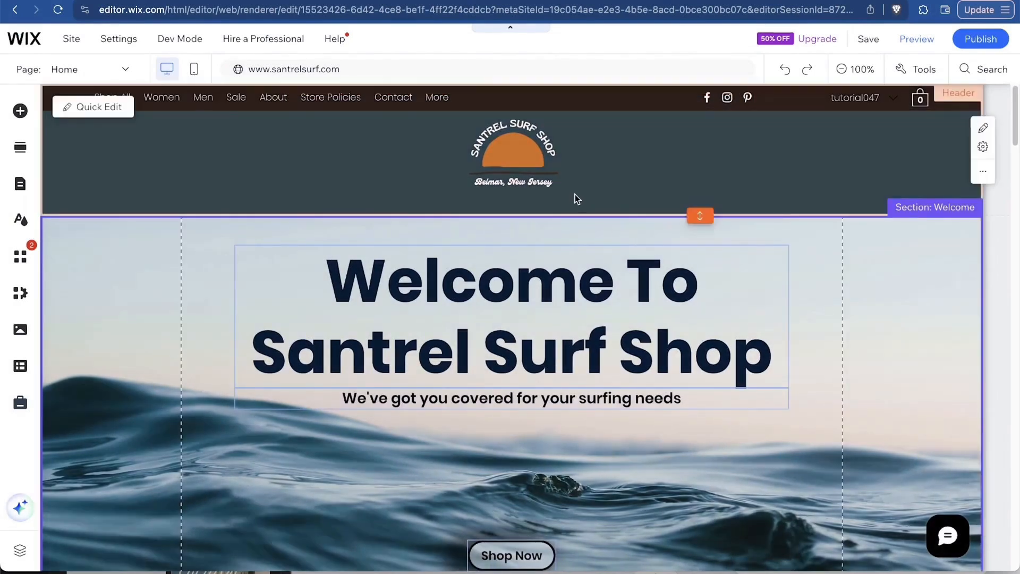
left_click(576, 198)
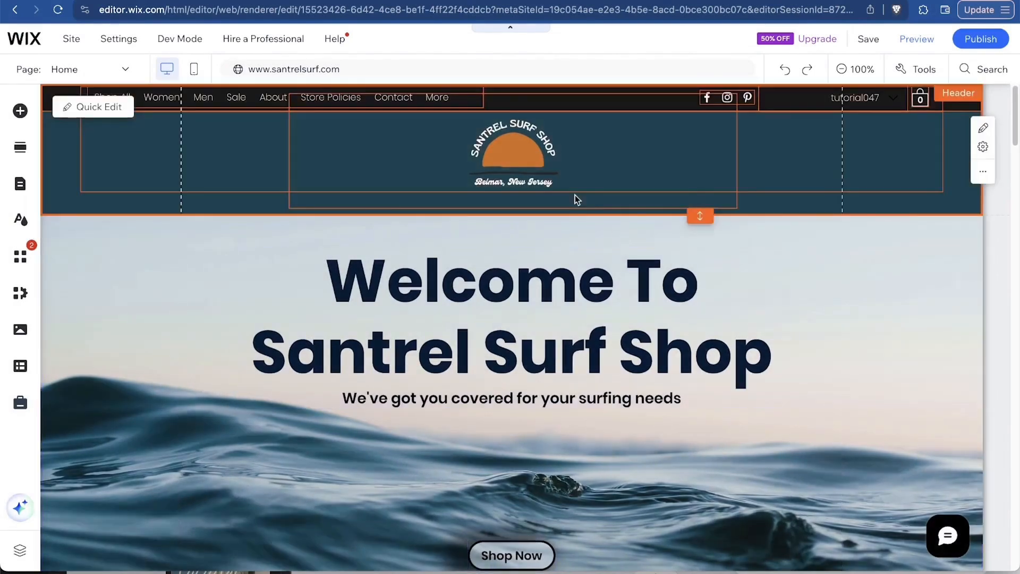
left_click(528, 145)
left_click_drag(528, 145, 528, 155)
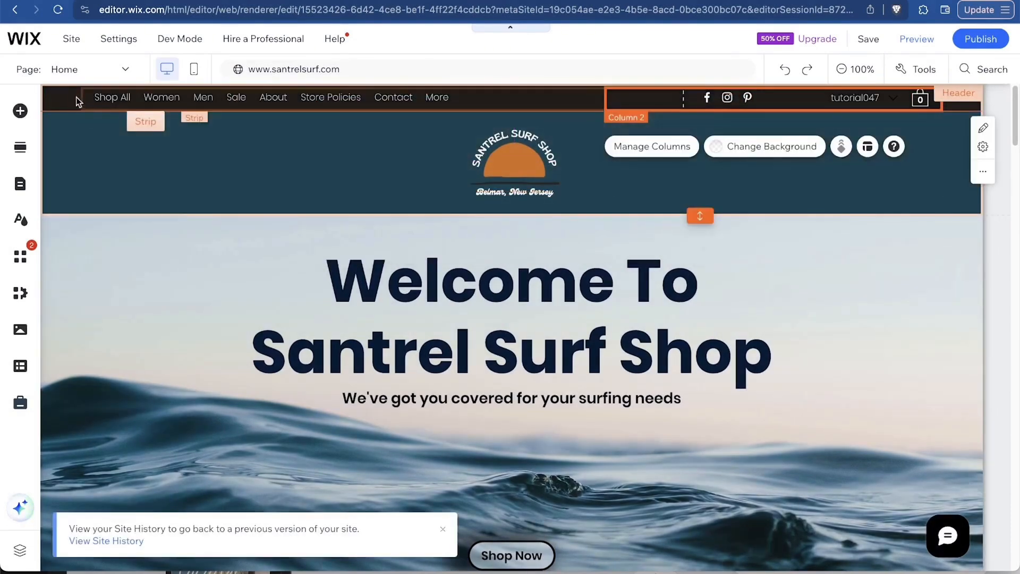
Open the top menu strip's background colour options, then close the colour and background panels.
left_click(66, 99)
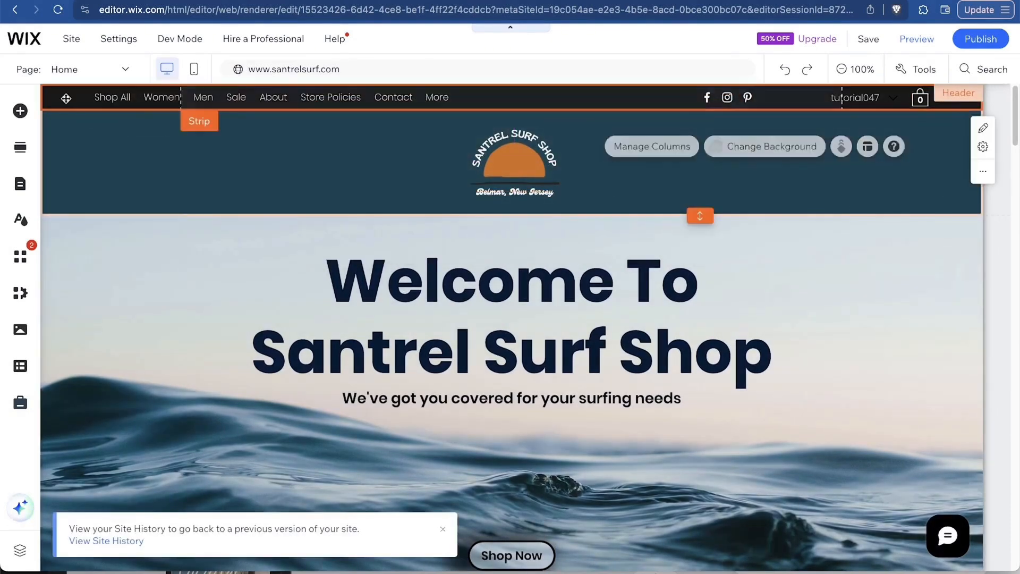
left_click(218, 147)
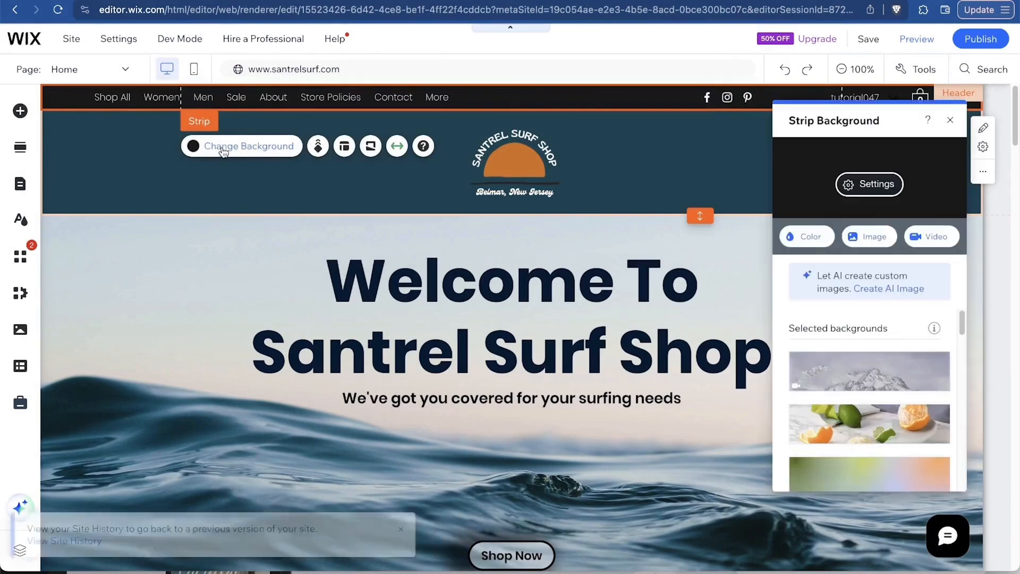
left_click(806, 241)
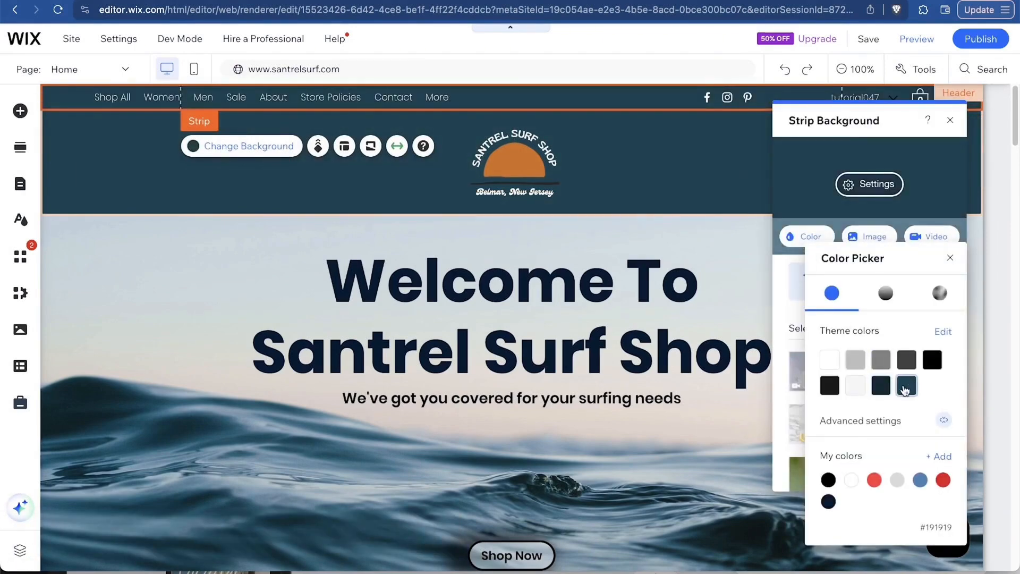
left_click(950, 122)
left_click(952, 121)
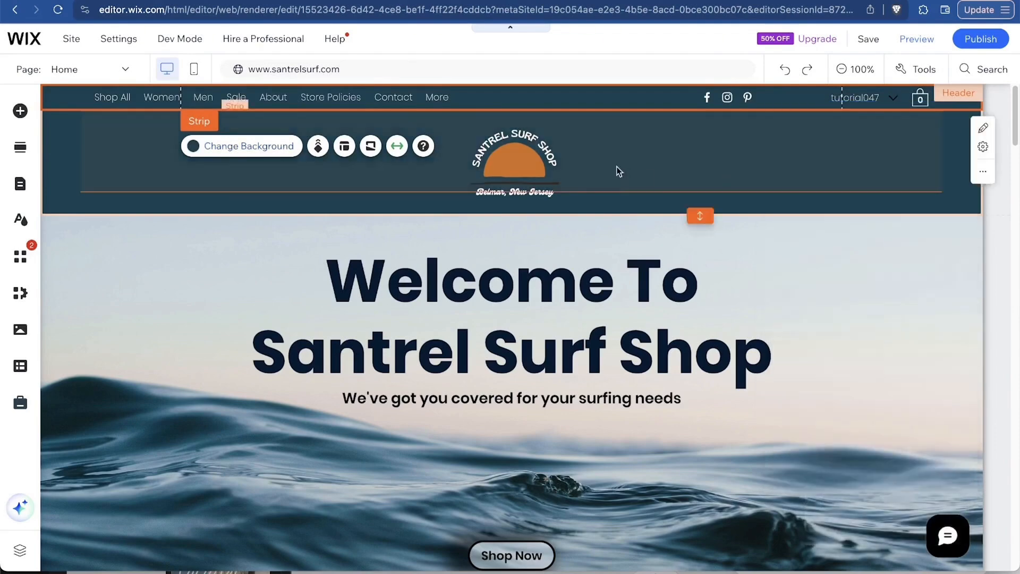
Drag the logo upward, nudge it back to centre, and select the whole header.
left_click_drag(537, 161, 523, 117)
left_click_drag(517, 152, 534, 168)
left_click(142, 198)
Shorten the header in two drags and keep the Santrel logo centred at its top.
left_click_drag(709, 222, 700, 199)
left_click(530, 135)
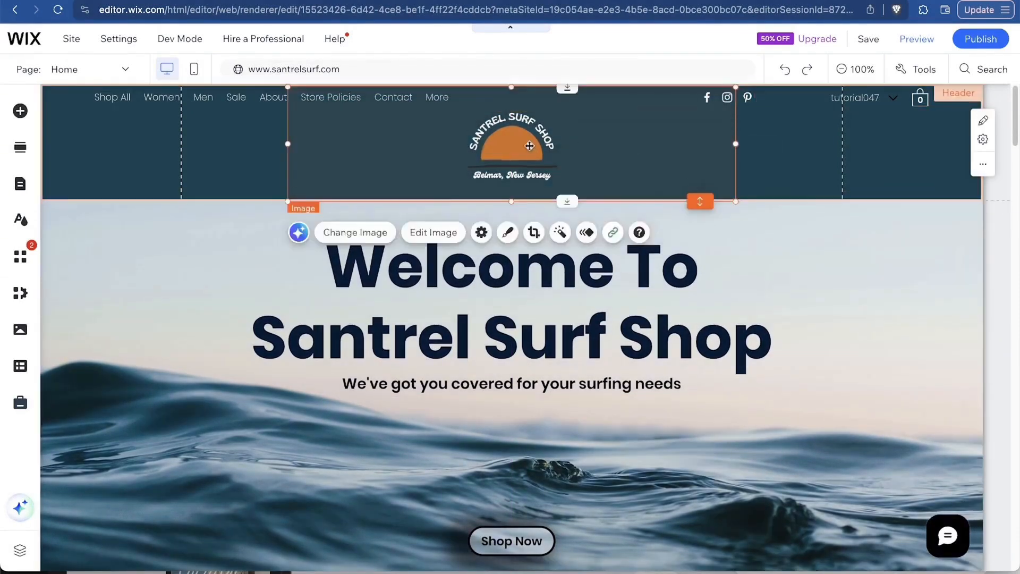
left_click_drag(530, 135, 530, 132)
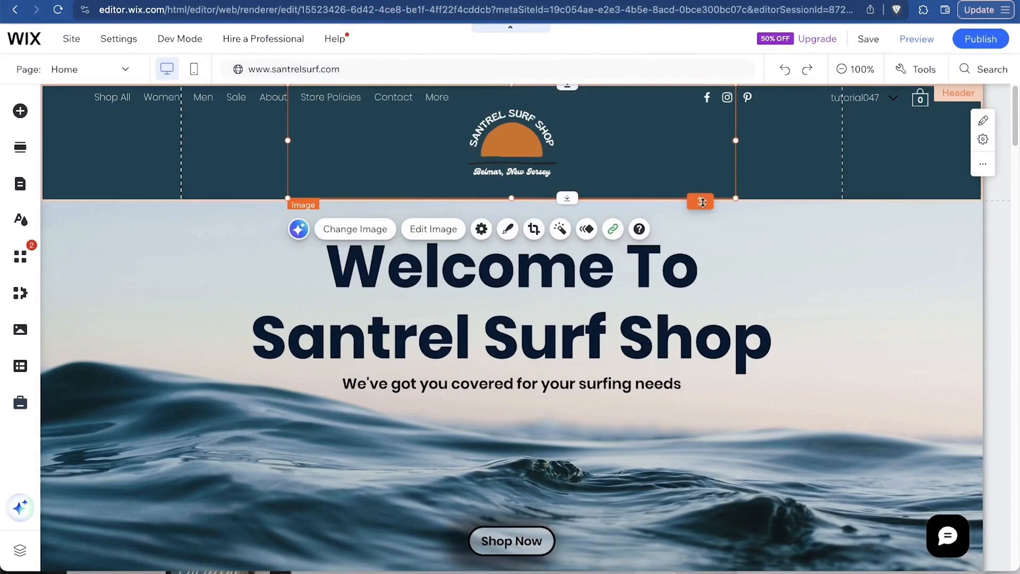
left_click_drag(703, 202, 702, 199)
left_click_drag(545, 159, 538, 156)
left_click(854, 356)
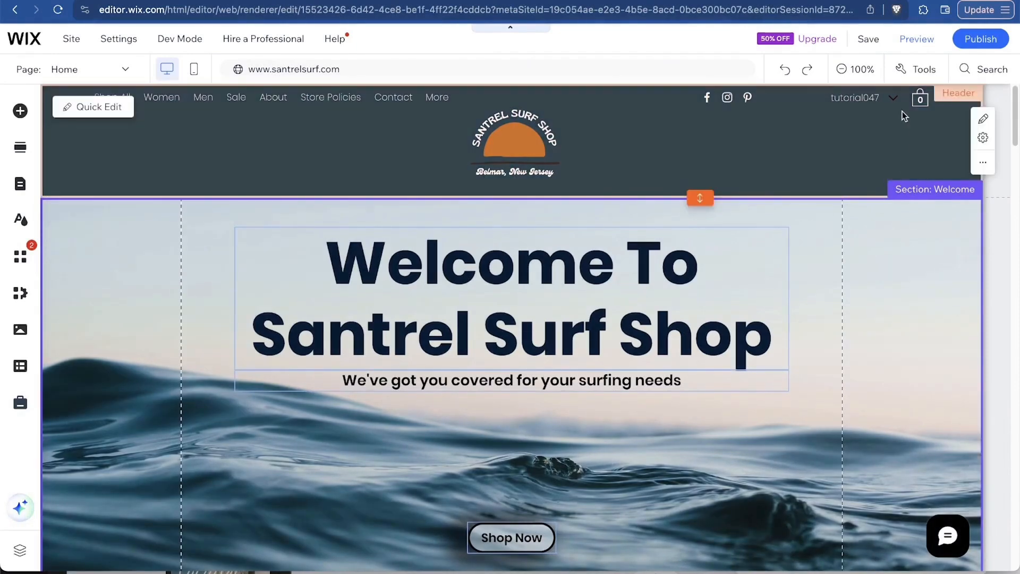
left_click(871, 97)
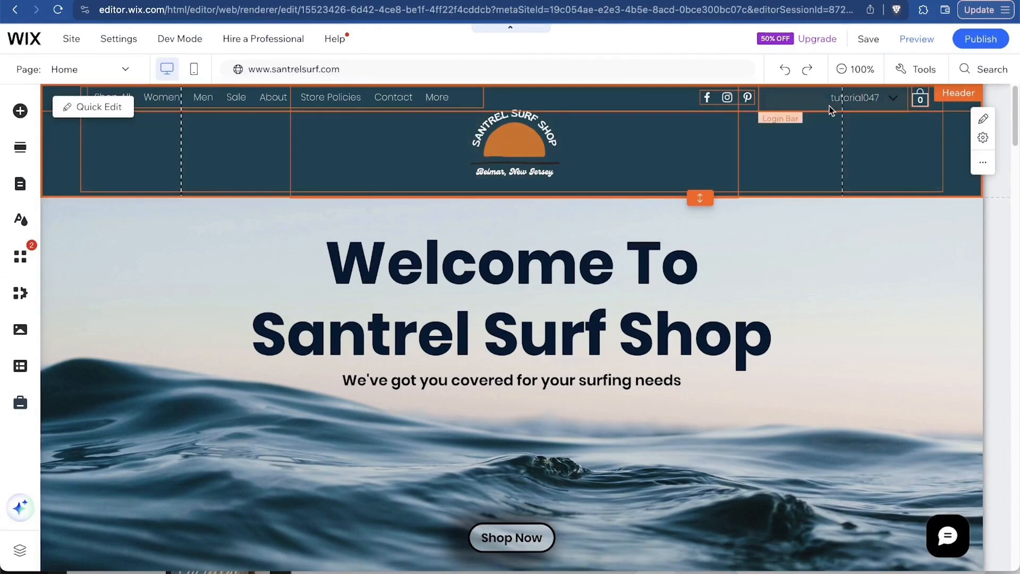
left_click(725, 102)
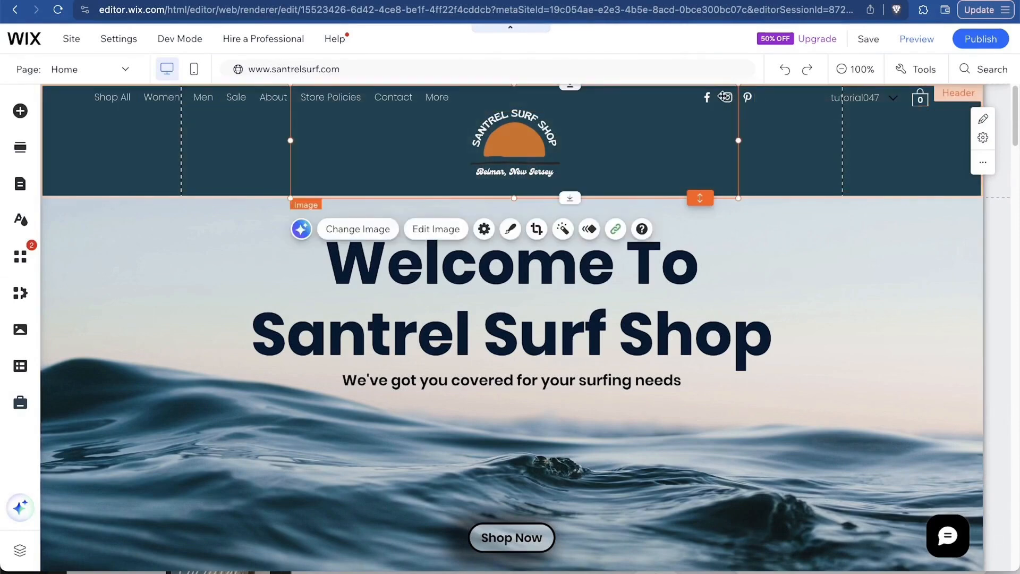
Point the header social bar's Instagram link to the owner's Instagram profile.
left_click(724, 97)
left_click(765, 134)
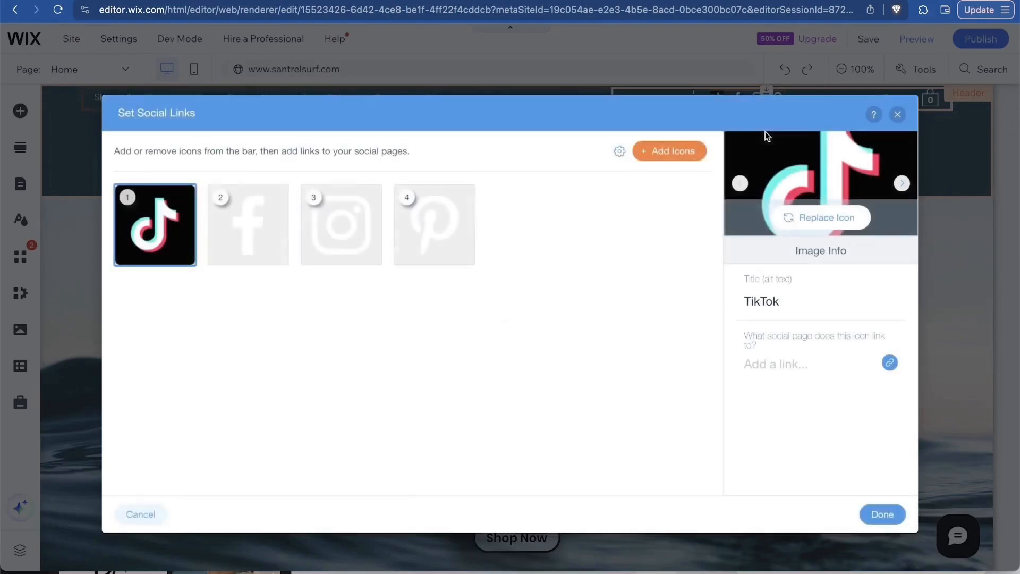
left_click(342, 233)
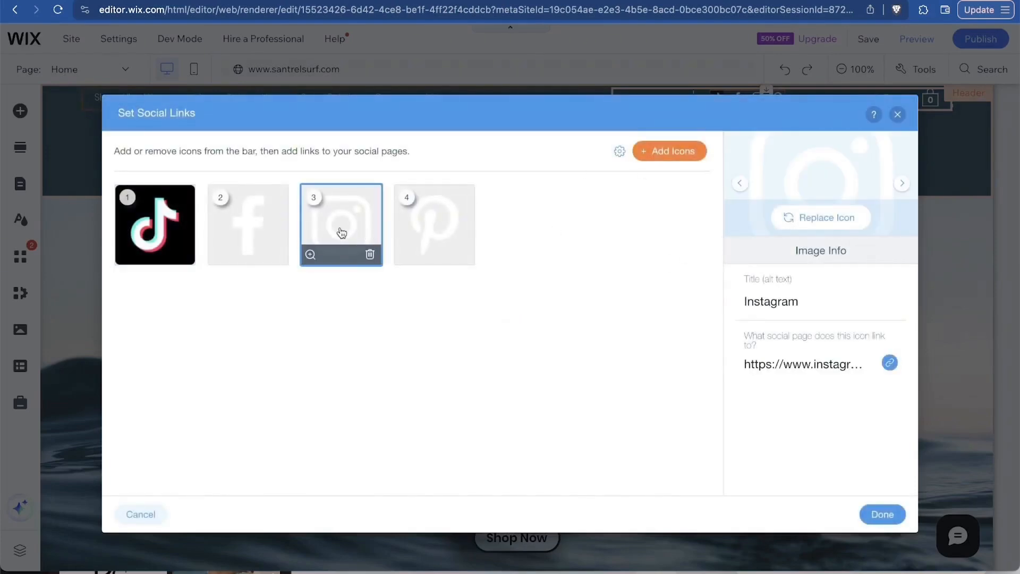
left_click(809, 364)
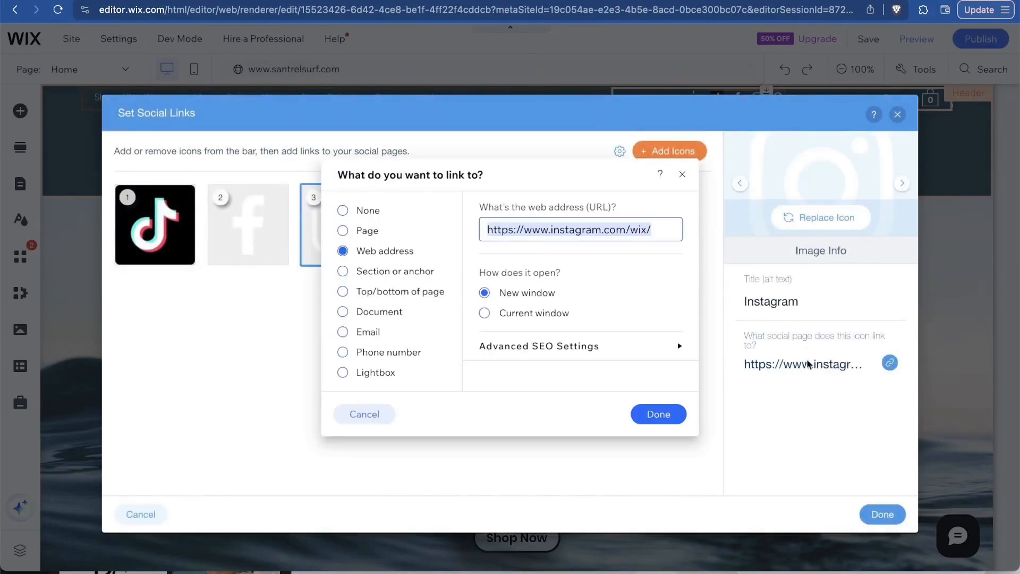
left_click(647, 226)
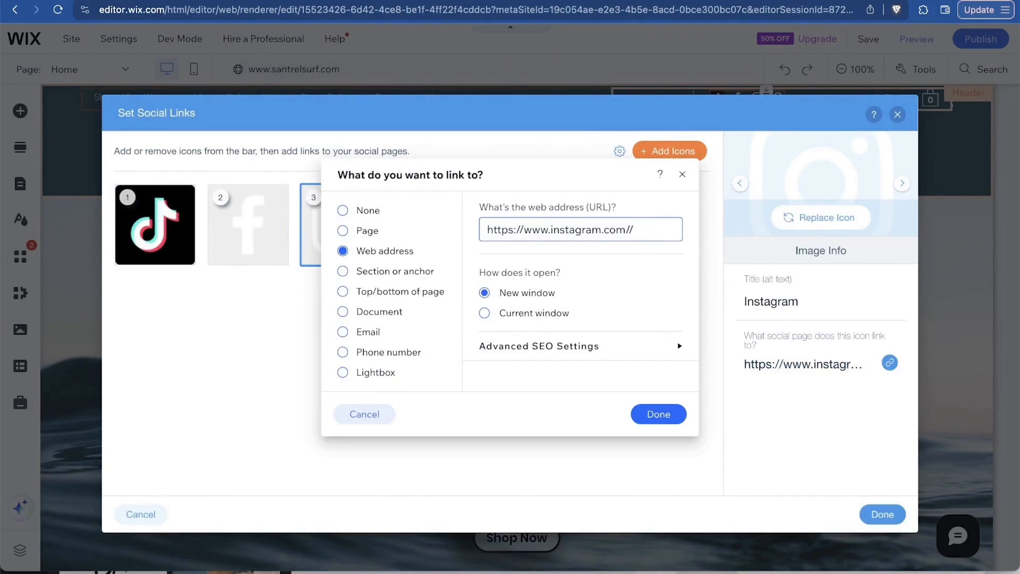
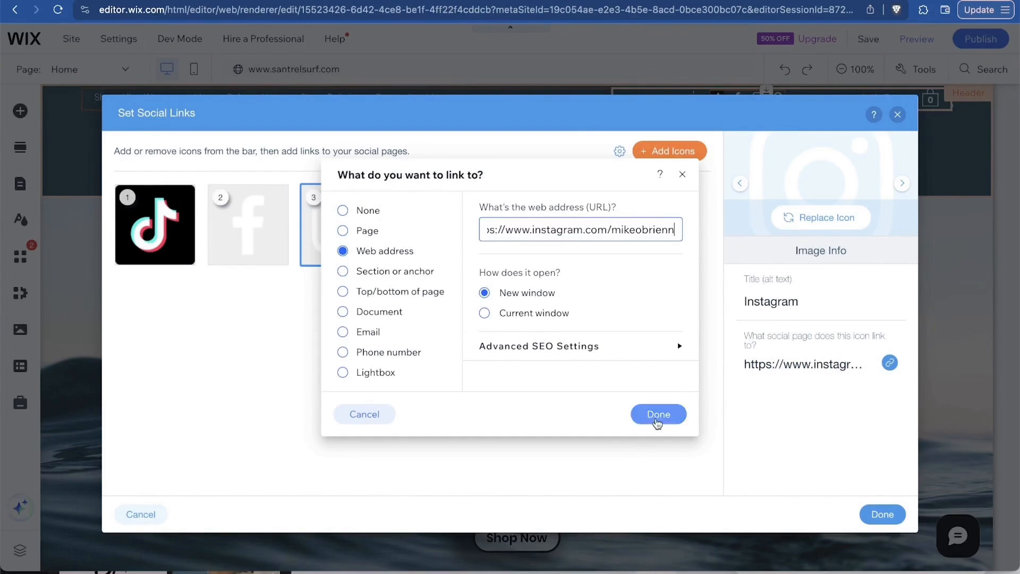
left_click(659, 415)
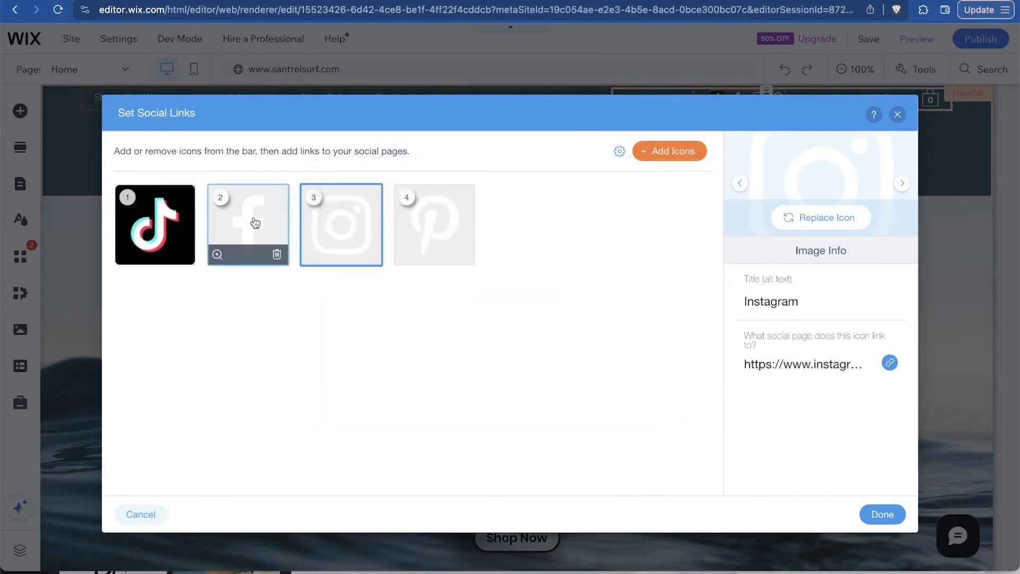
Set the TikTok social link to the pasted TikTok page address.
left_click(177, 222)
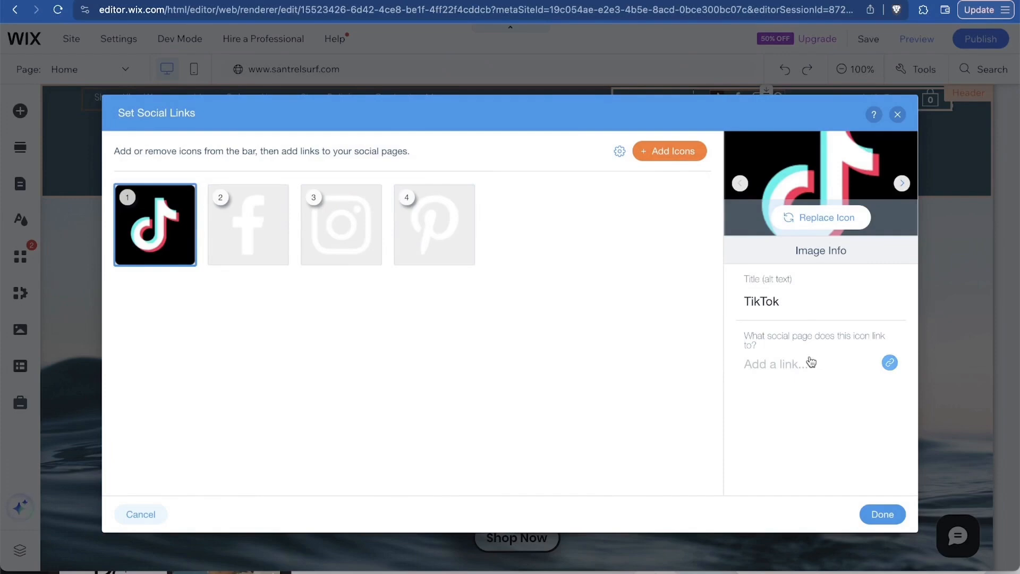
left_click(812, 362)
left_click(659, 414)
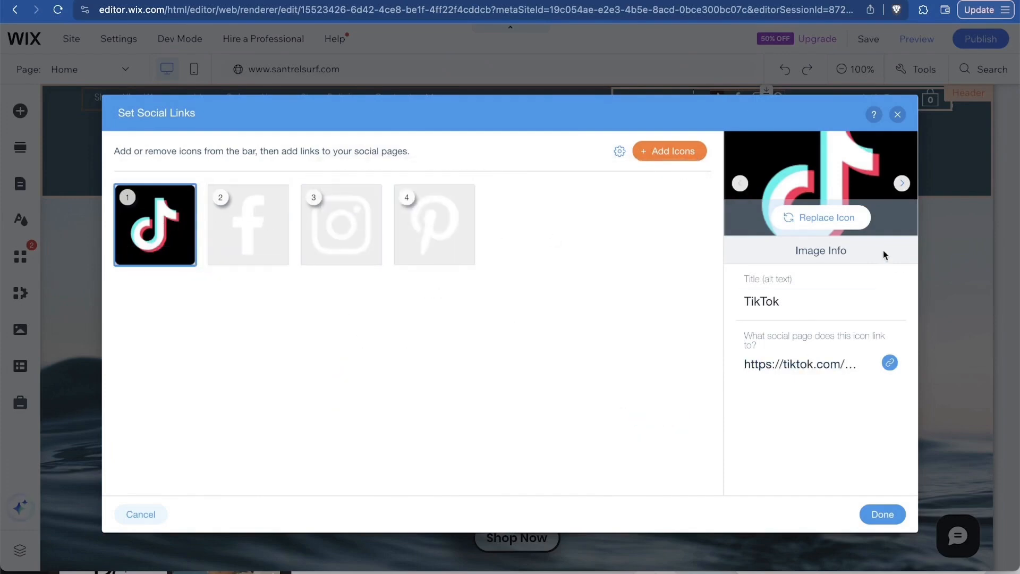
Replace the TikTok icon with the first TikTok icon from the library search and apply.
left_click(842, 218)
left_click(424, 106)
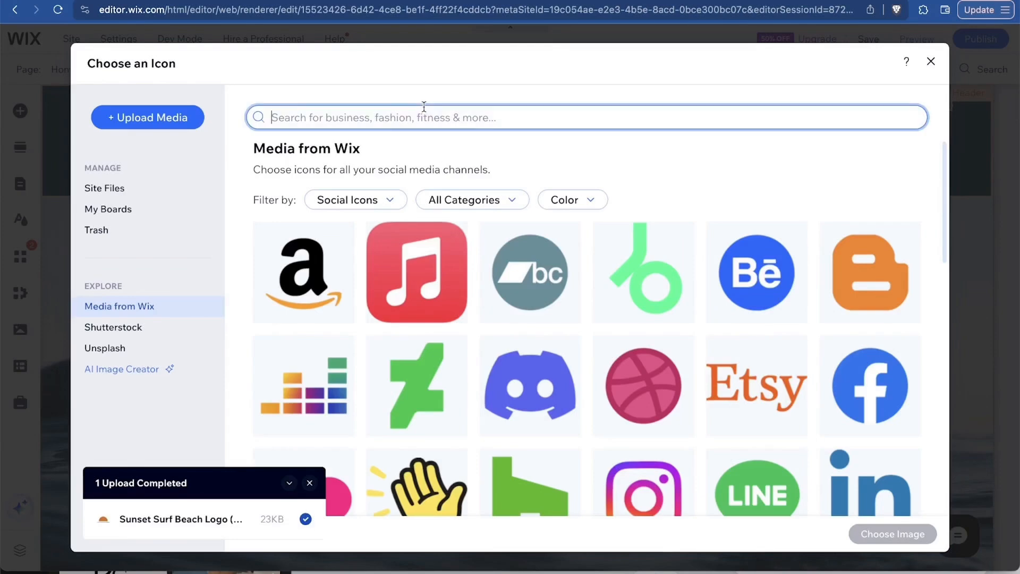
type("tiktok")
key("Return")
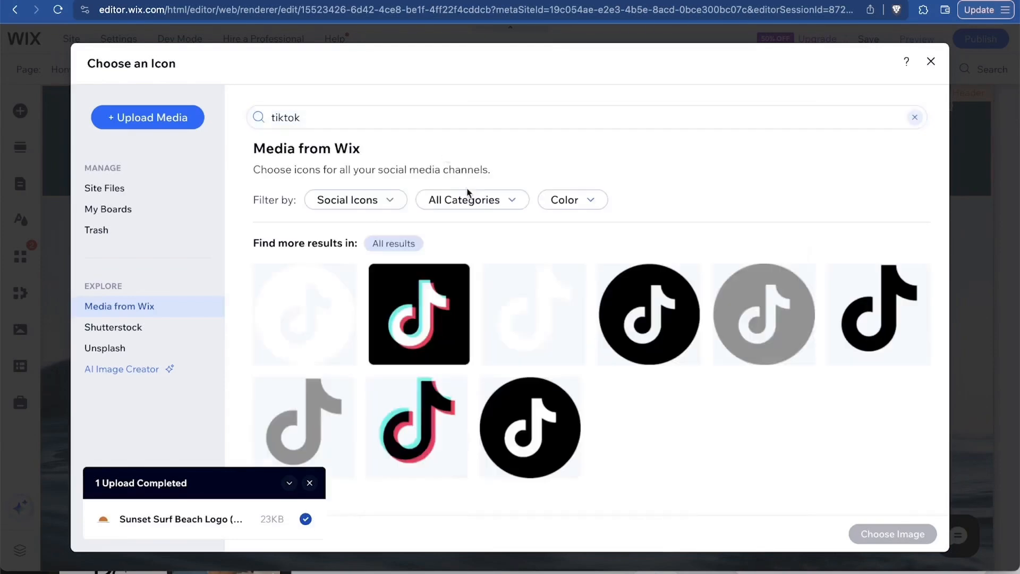
left_click(304, 314)
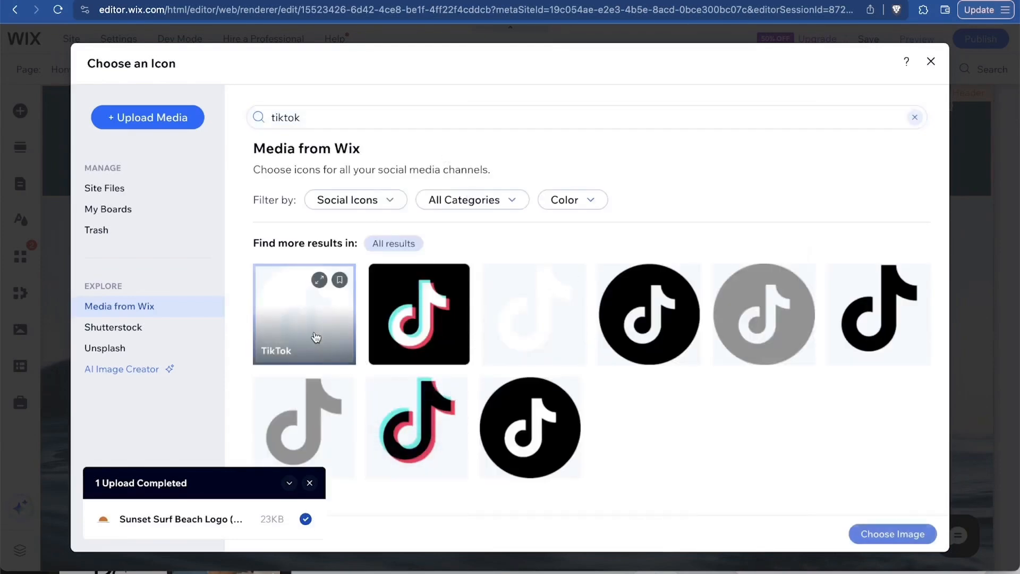
left_click(902, 534)
left_click(883, 514)
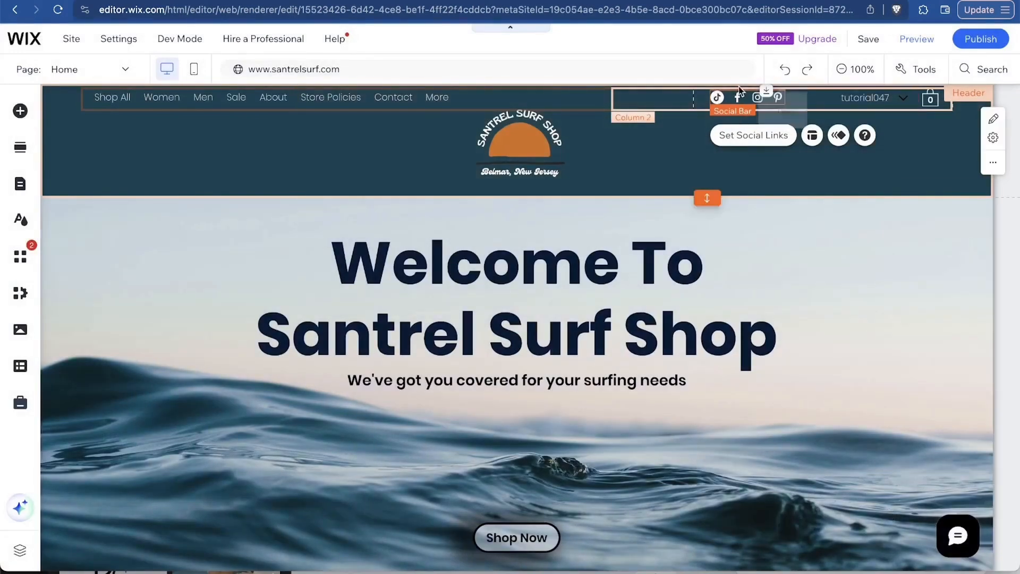
left_click(816, 261)
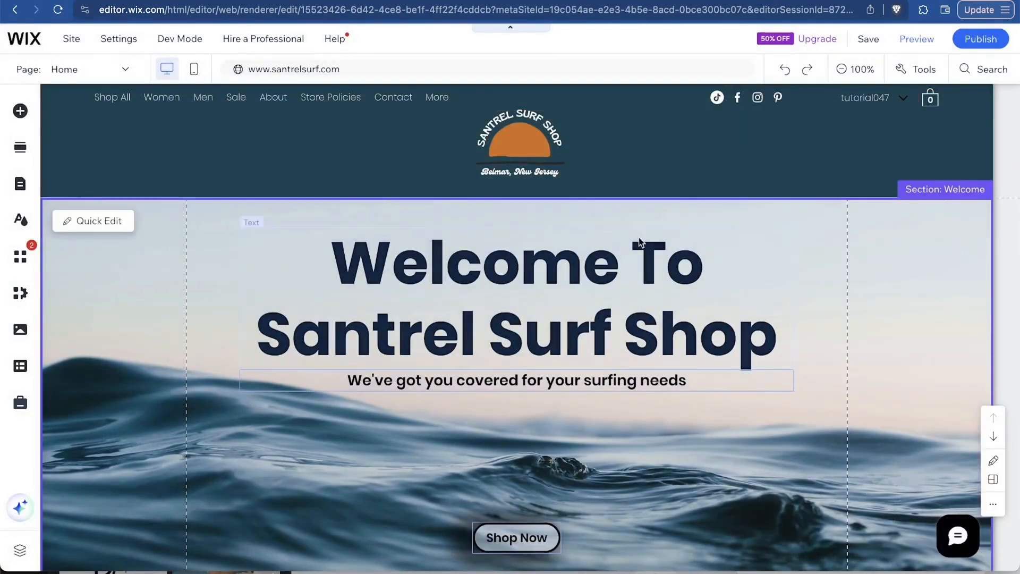
Open the ready-made section library and scroll down the homepage.
left_click(20, 112)
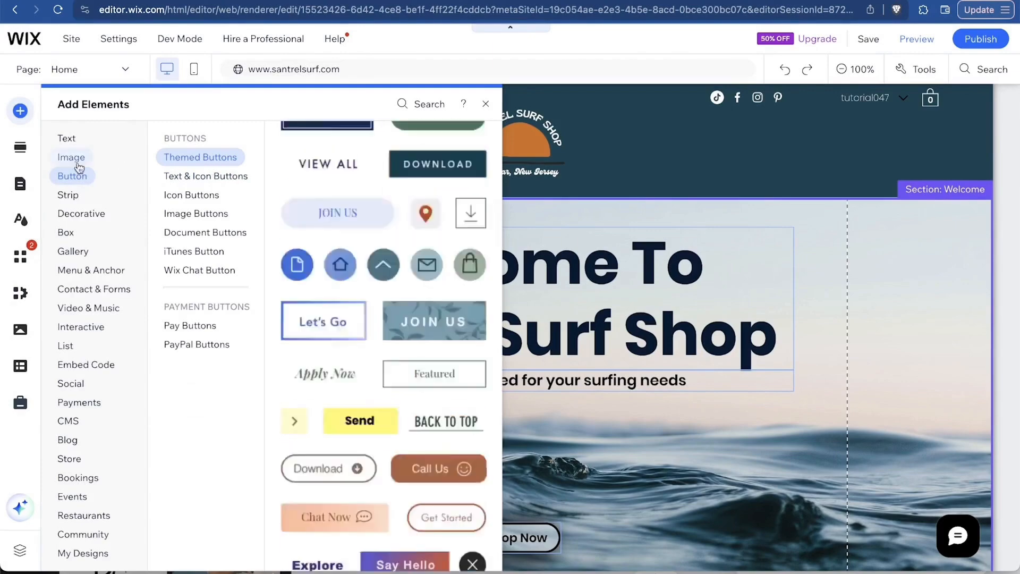
left_click(18, 149)
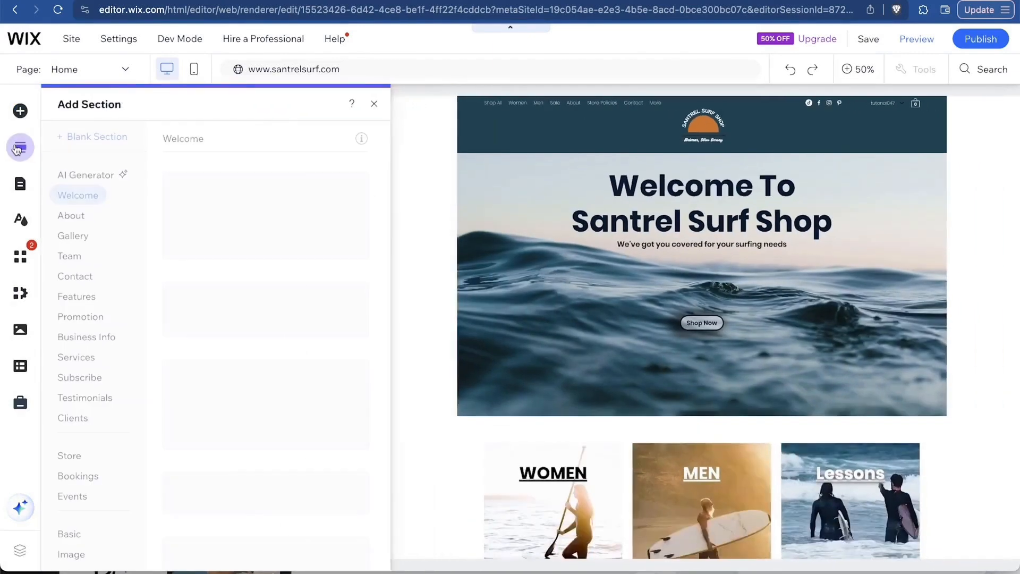
scroll(871, 316, "down", 3)
scroll(871, 316, "down", 10)
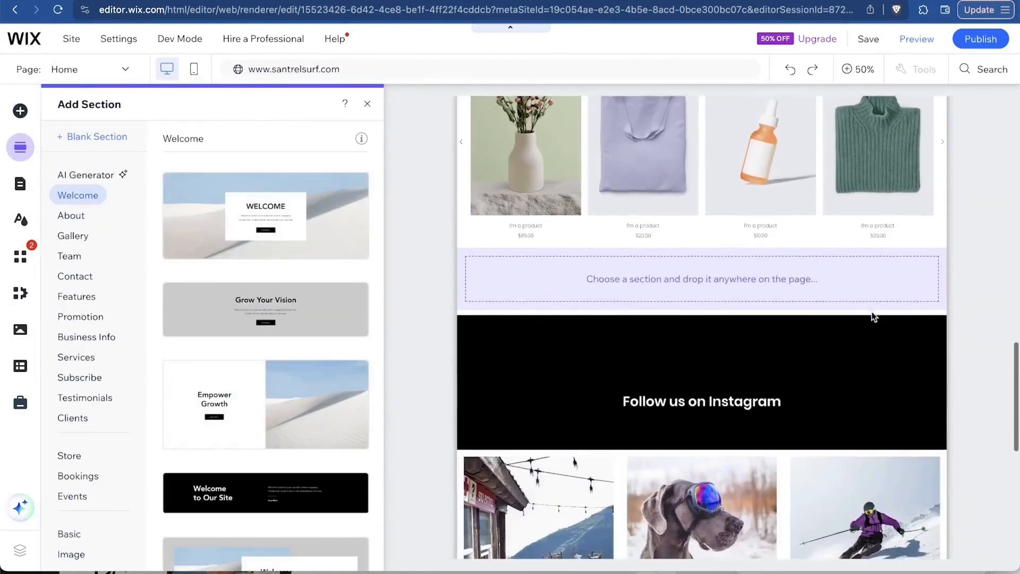
scroll(872, 314, "down", 3)
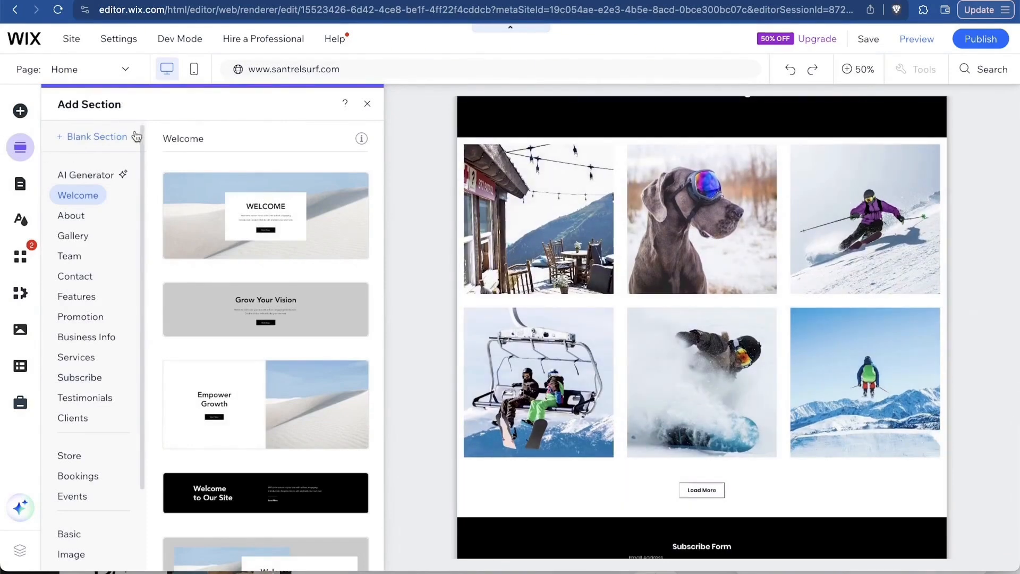
left_click(99, 177)
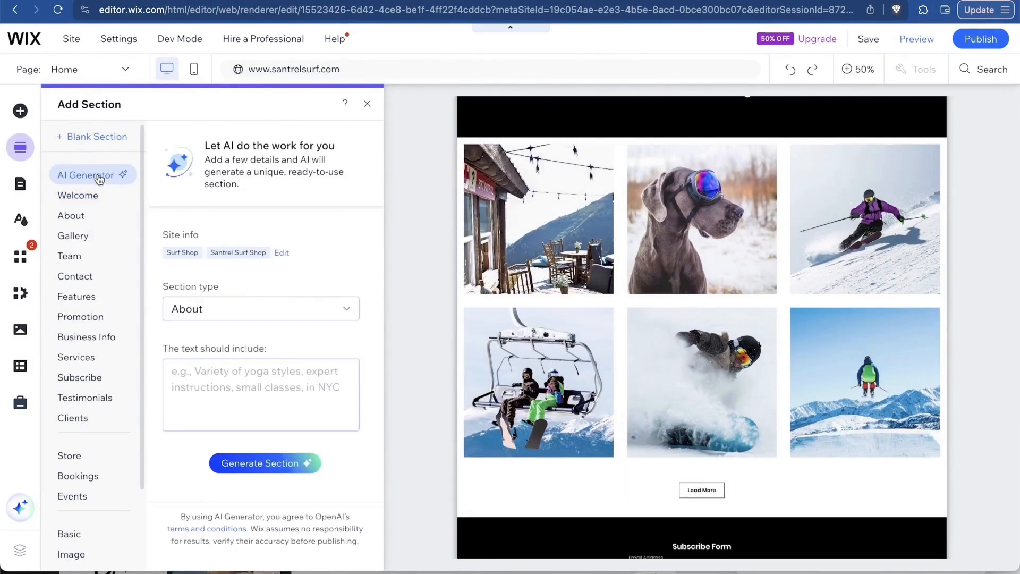
left_click(232, 313)
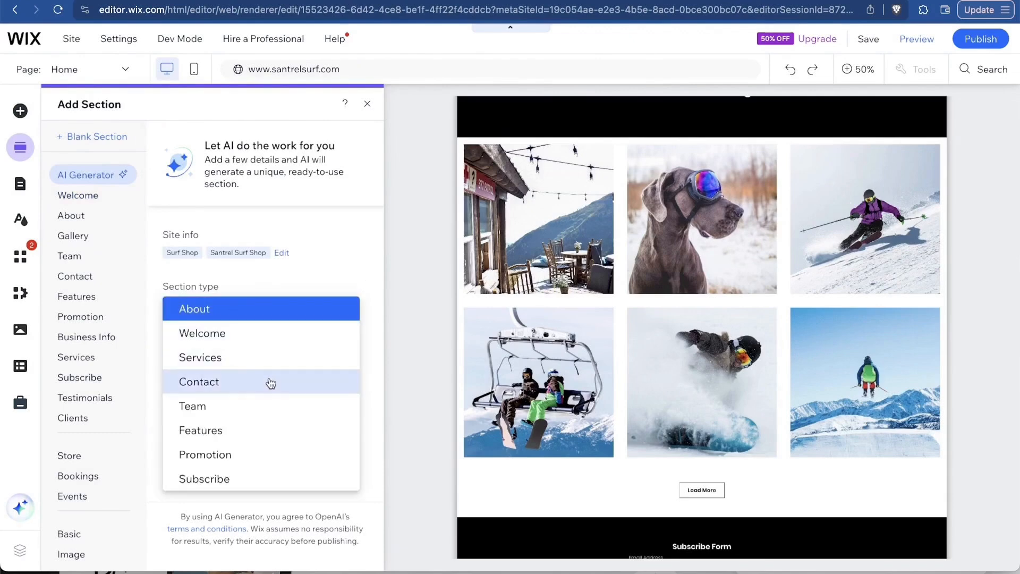
left_click(269, 359)
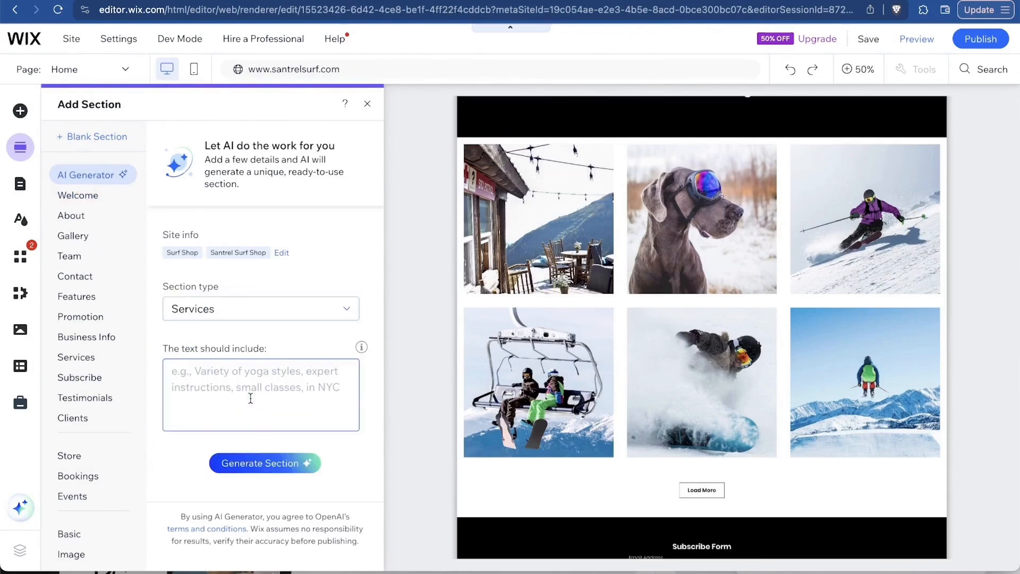
type("we")
type("off")
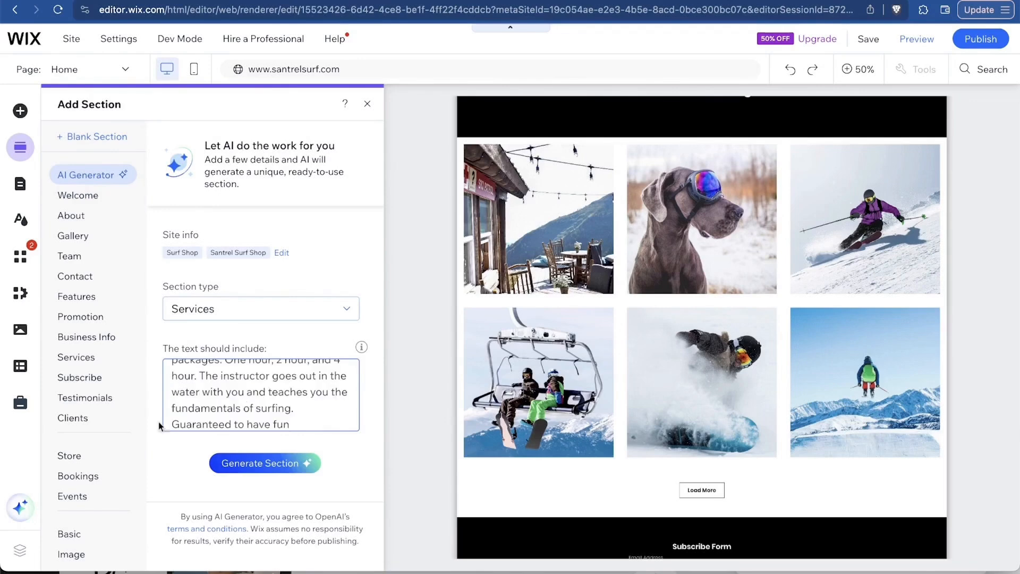
left_click(229, 464)
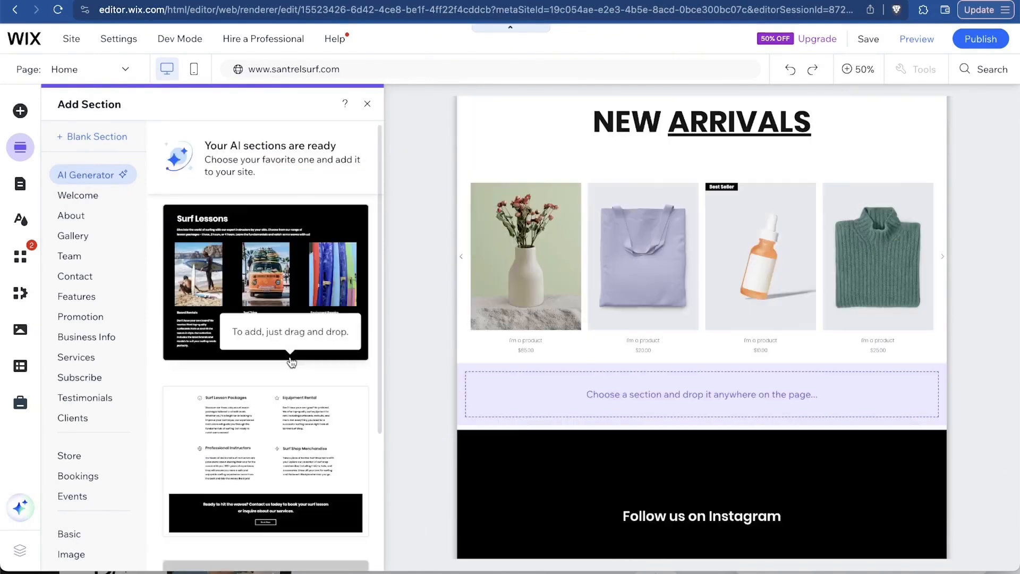
scroll(288, 368, "down", 3)
scroll(288, 372, "up", 3)
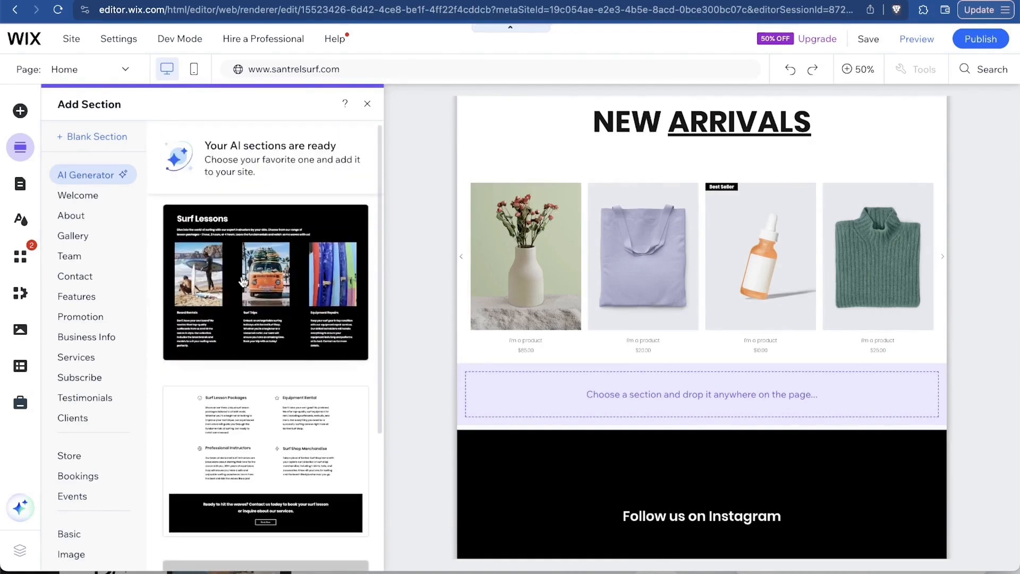
left_click_drag(248, 294, 690, 402)
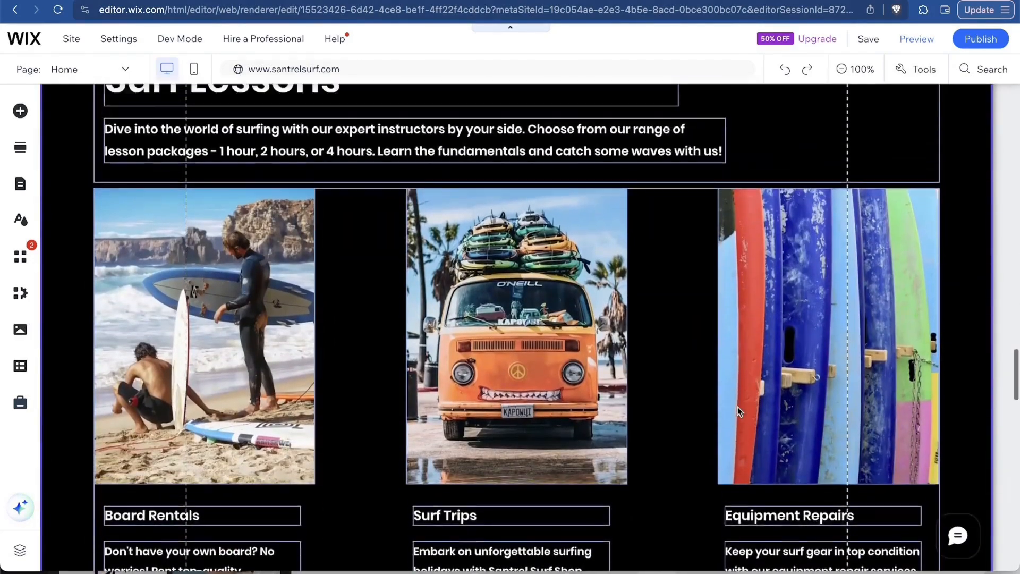
scroll(738, 411, "down", 3)
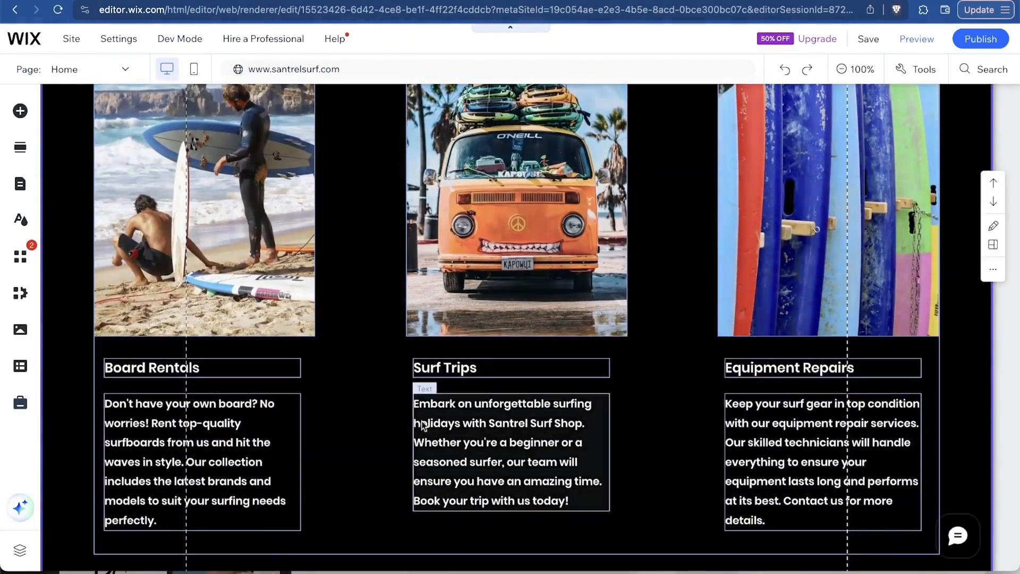
scroll(643, 411, "up", 5)
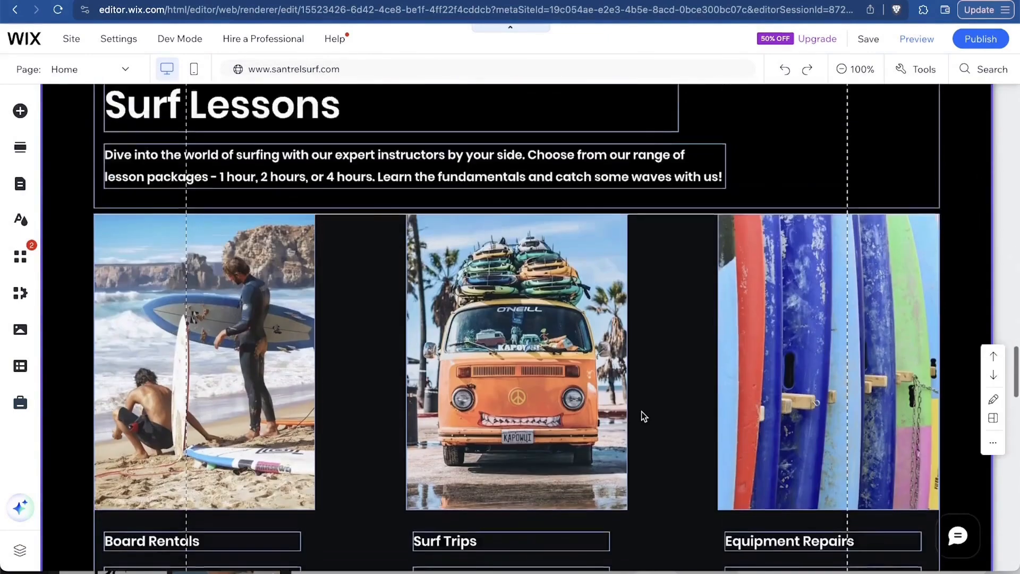
scroll(642, 412, "down", 5)
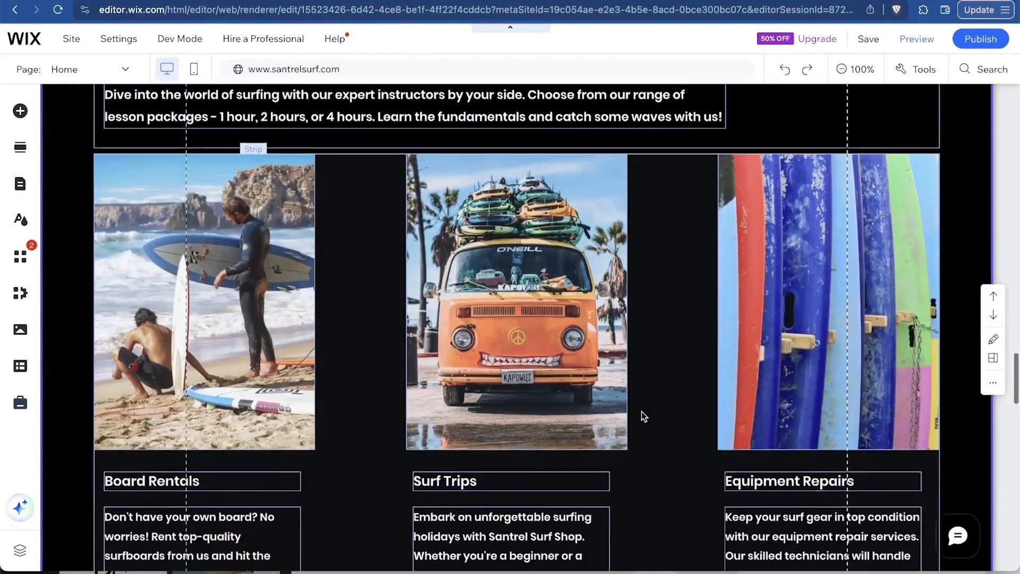
scroll(642, 412, "down", 2)
scroll(642, 411, "up", 3)
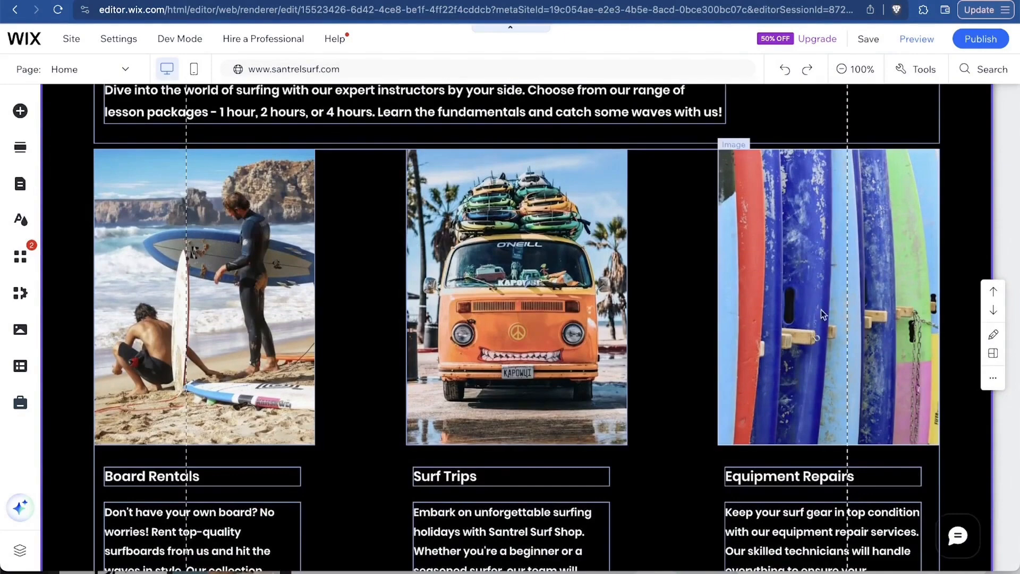
scroll(566, 312, "up", 13)
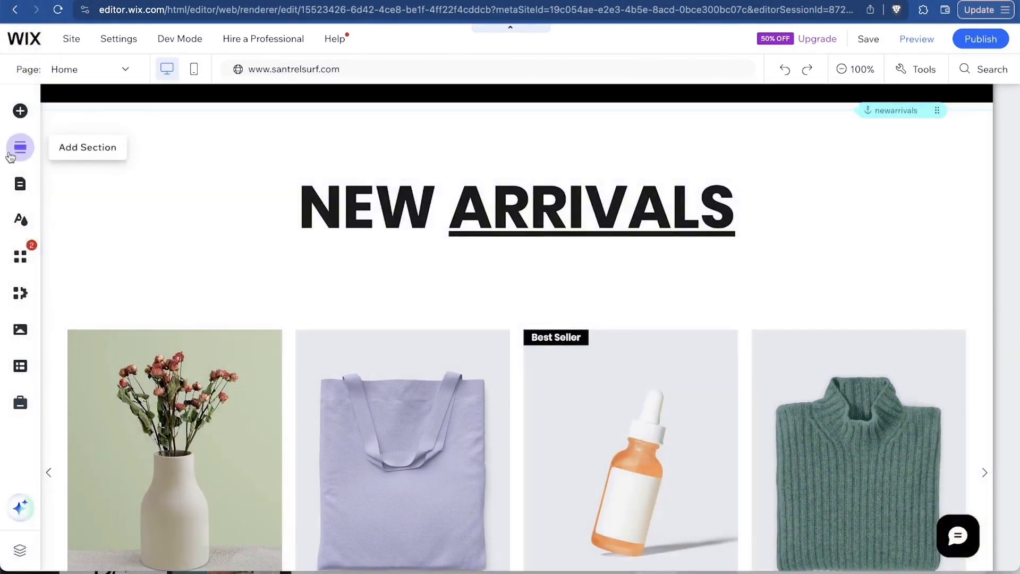
Move the Sale page up to sit directly under Shop All in the menu.
left_click(15, 151)
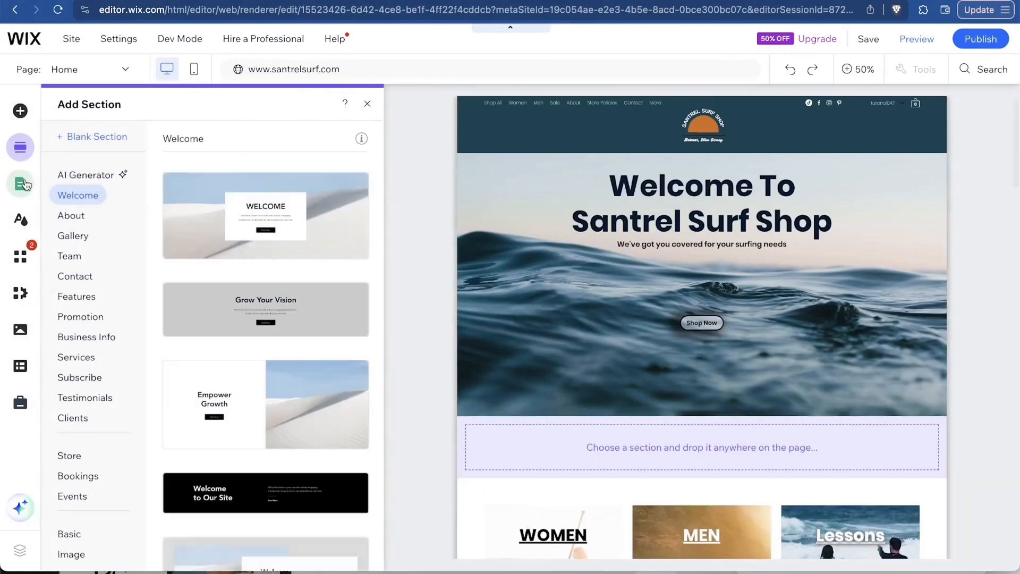
left_click(21, 186)
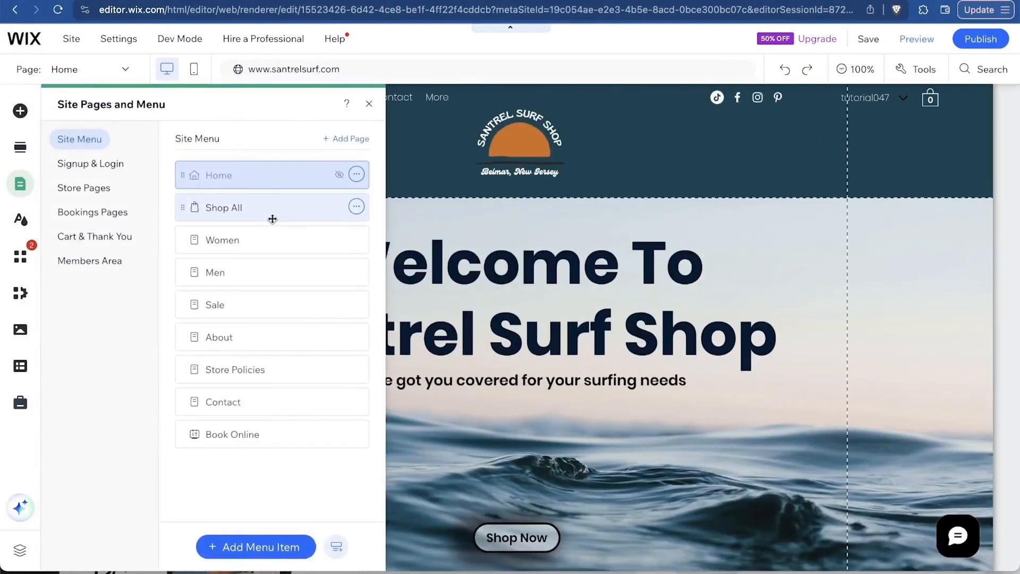
left_click(274, 218)
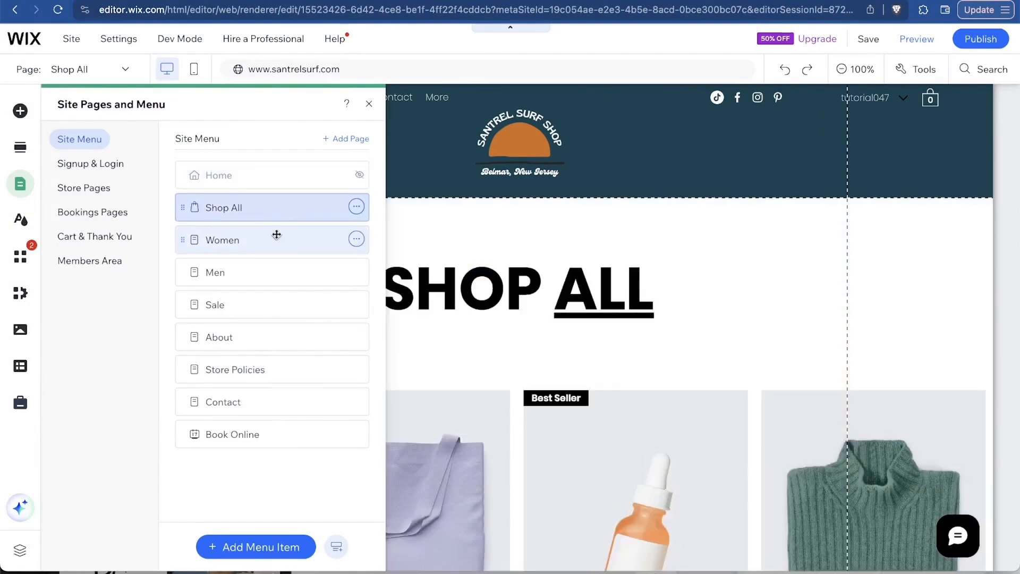
left_click(275, 240)
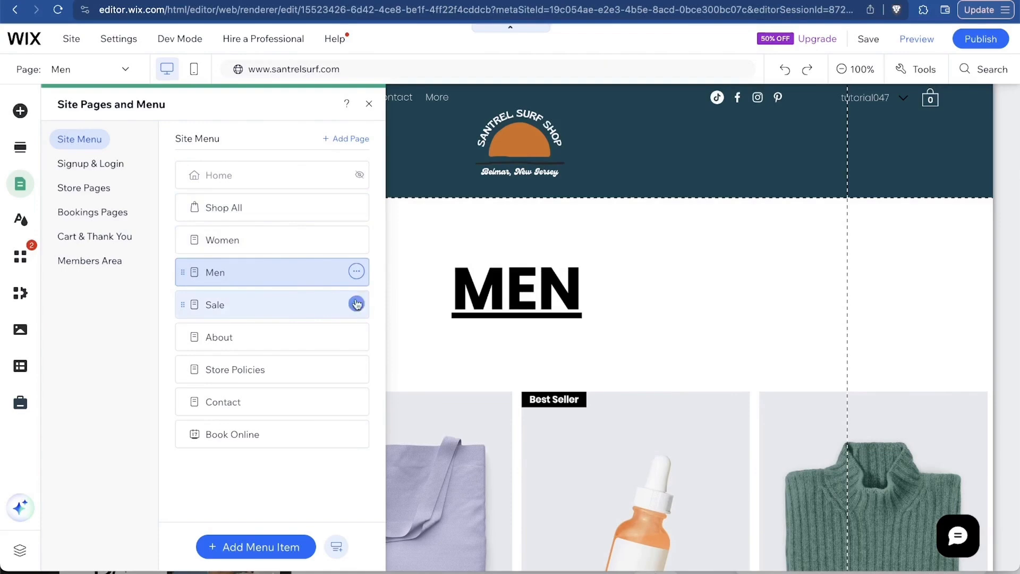
left_click_drag(297, 303, 296, 231)
left_click(296, 236)
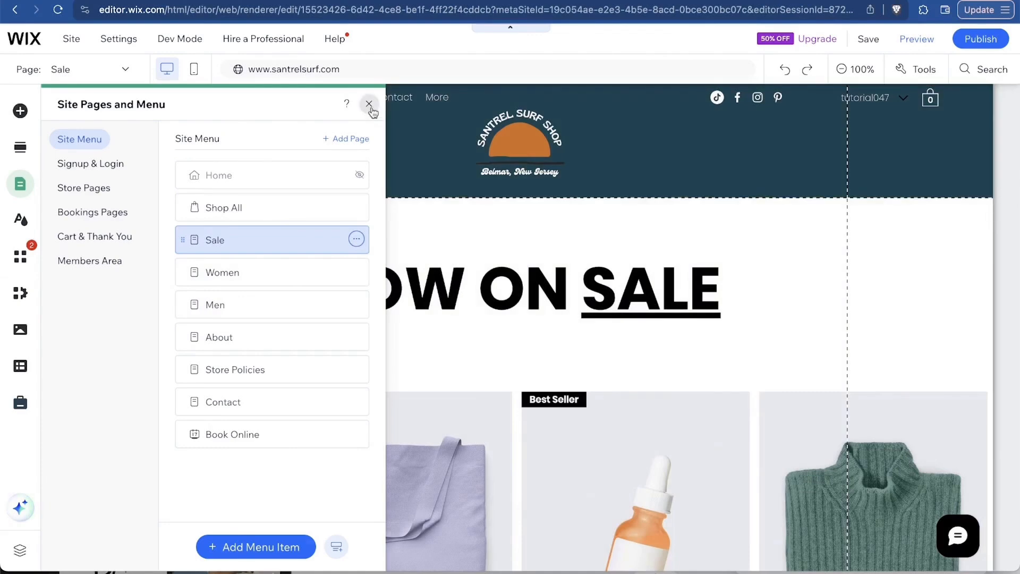
left_click(368, 104)
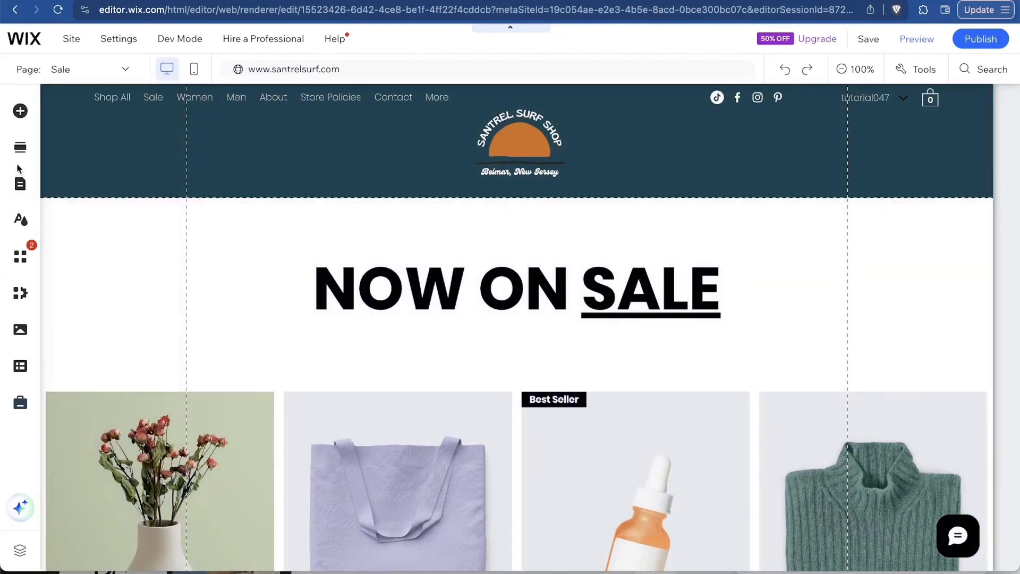
Delete the Contact page and confirm the deletion.
left_click(18, 184)
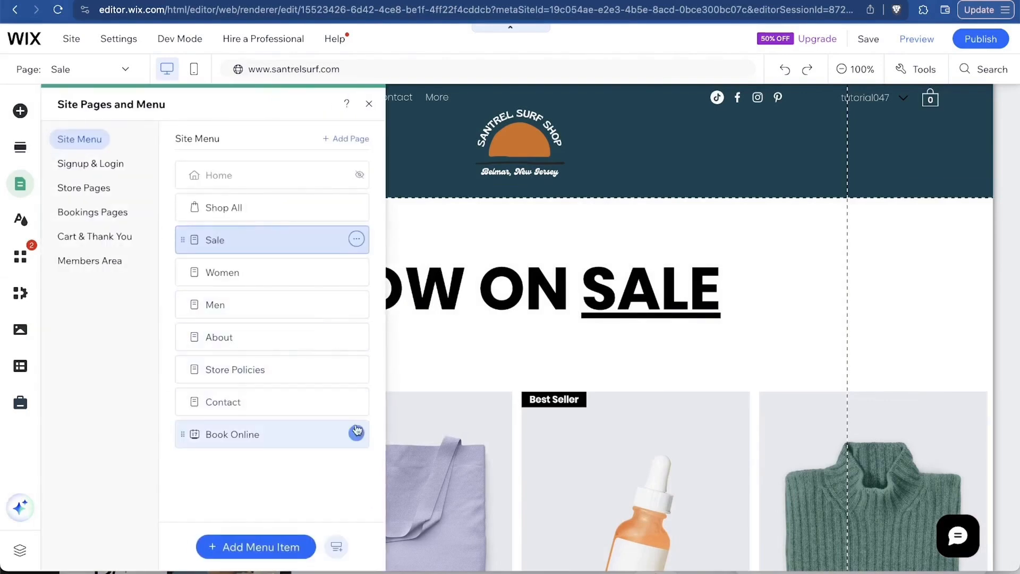
left_click(356, 402)
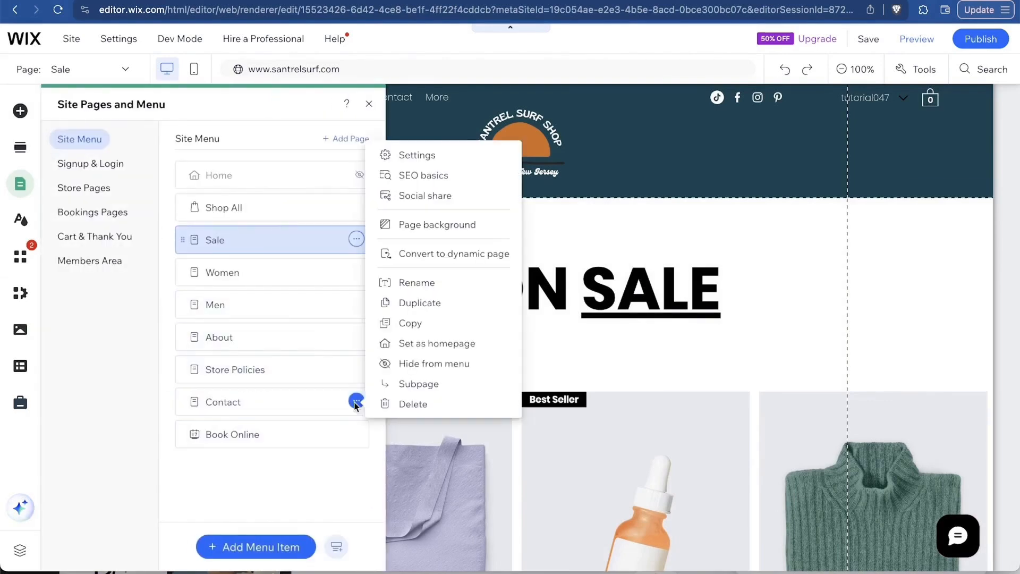
left_click(407, 405)
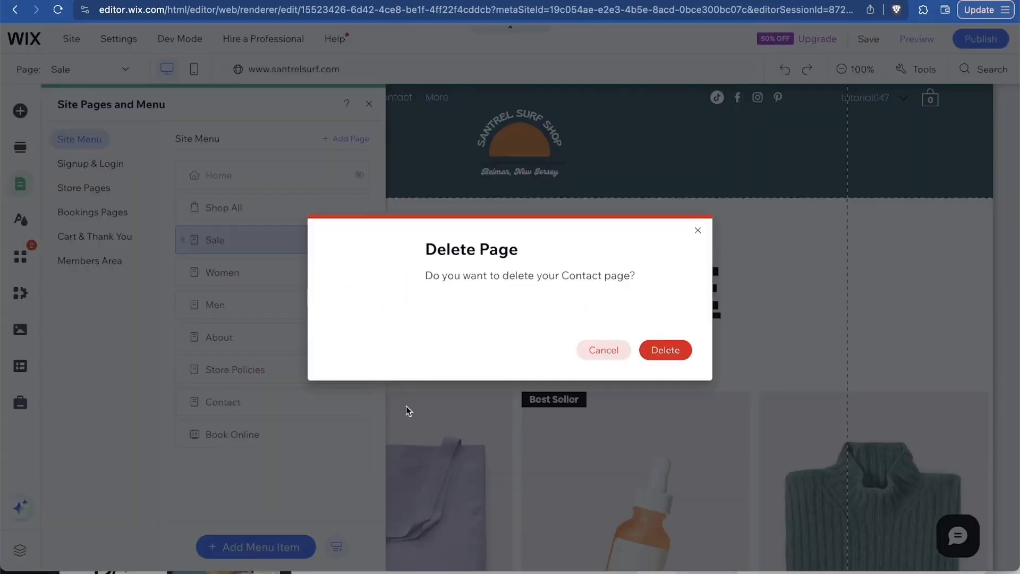
left_click(667, 353)
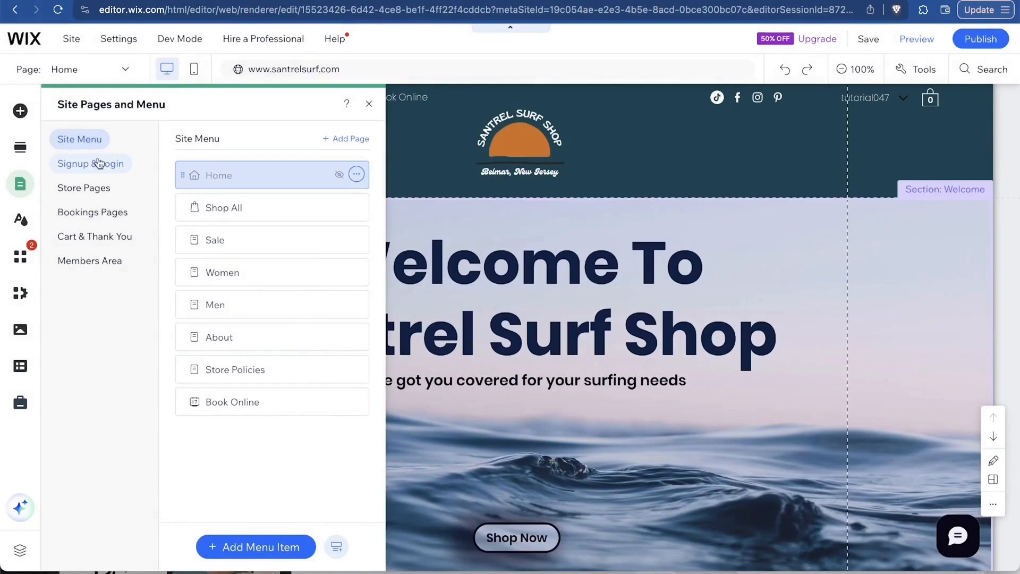
Review the Signup & Login, Store, Bookings, Cart & Thank You and Members Area page groups.
left_click(106, 165)
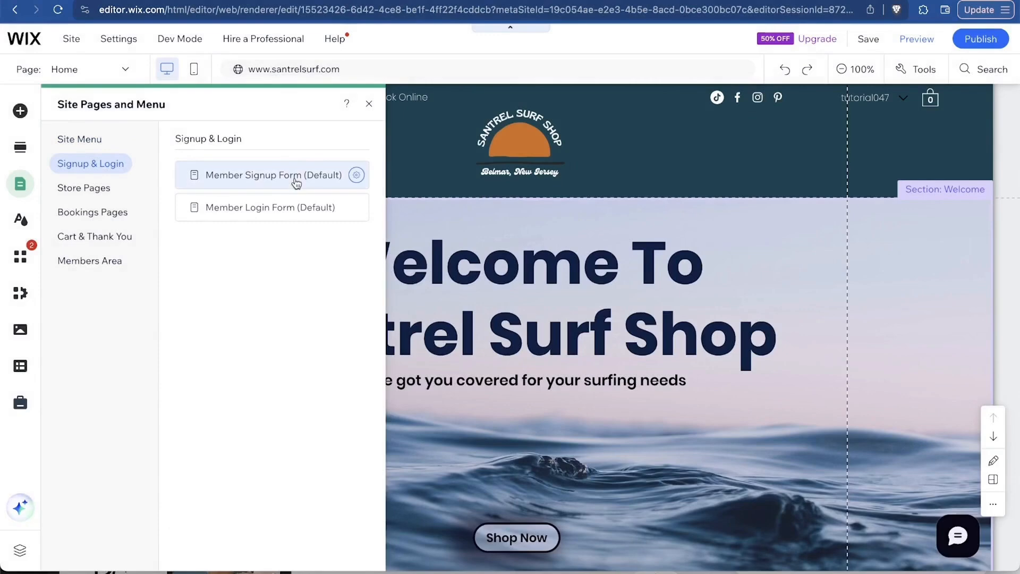
left_click(295, 183)
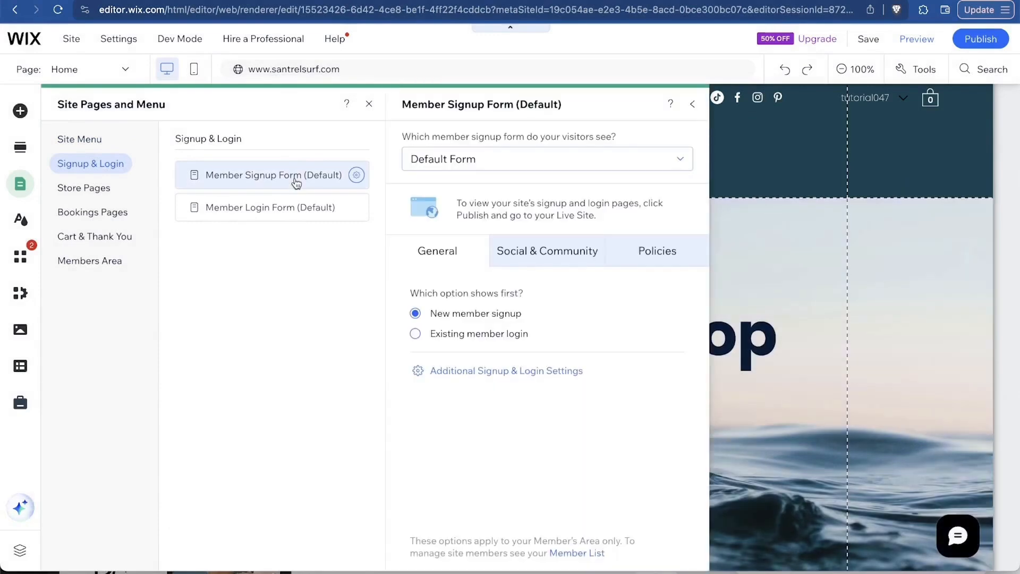
left_click(100, 194)
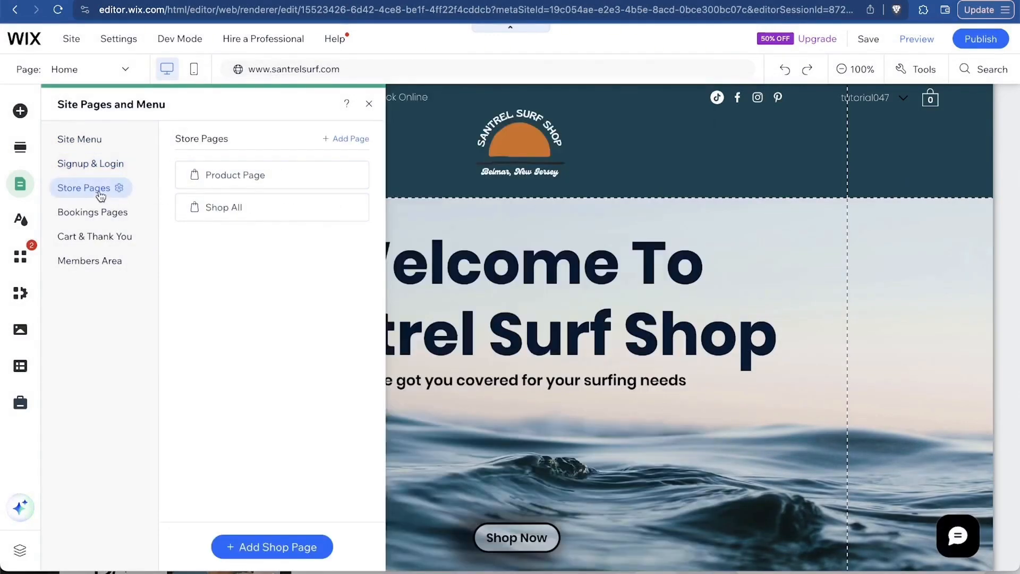
left_click(70, 217)
left_click(101, 237)
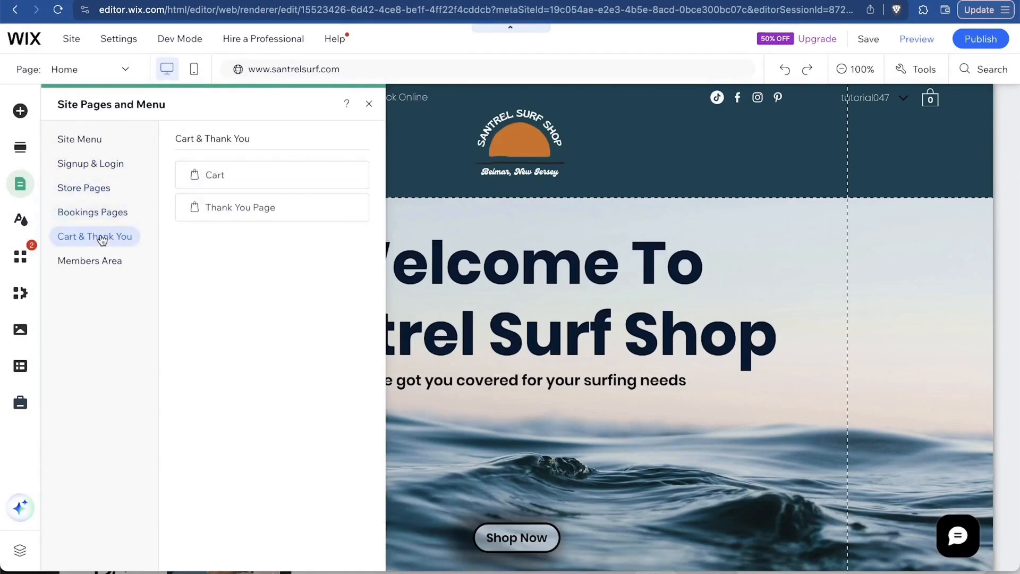
left_click(91, 270)
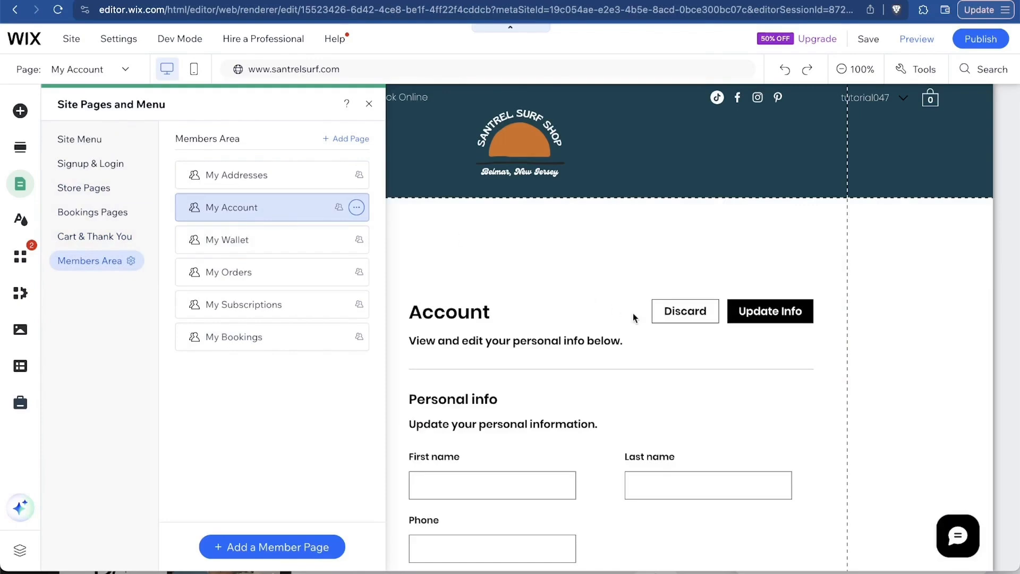
scroll(633, 317, "down", 15)
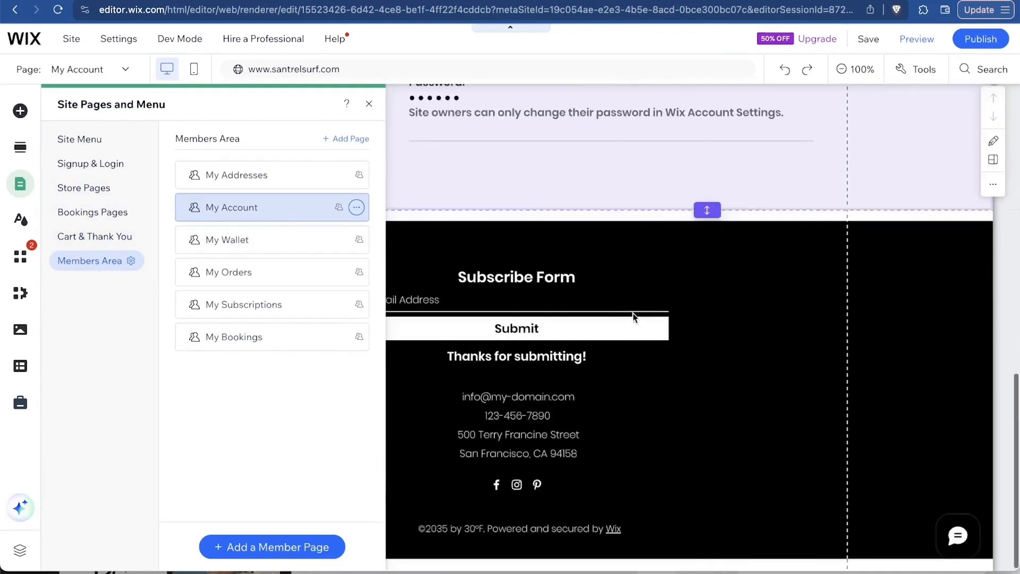
scroll(633, 317, "down", 1)
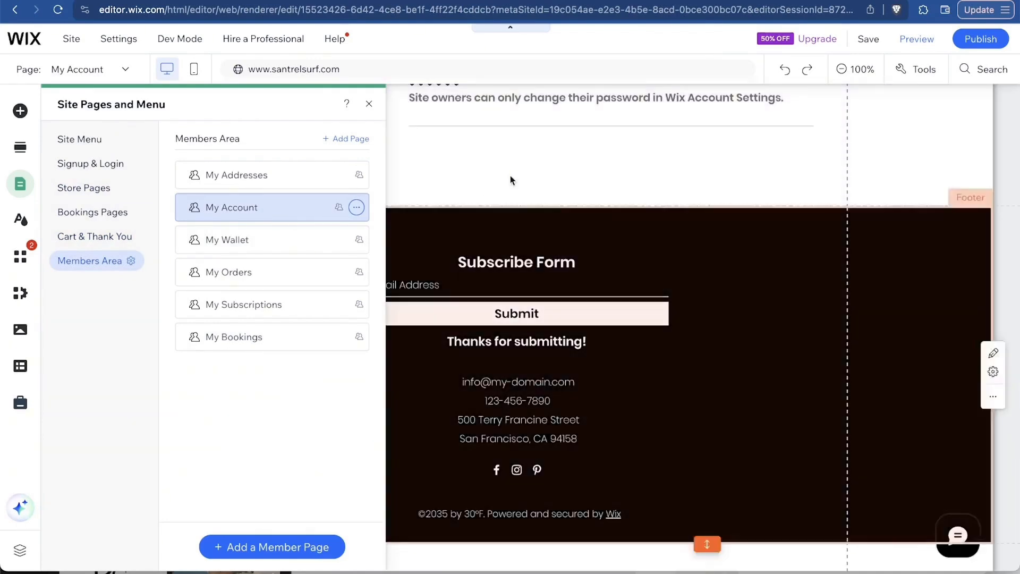
Place the EXPLORE Text Mask at the top of My Account and shrink it to headline size.
left_click(543, 185)
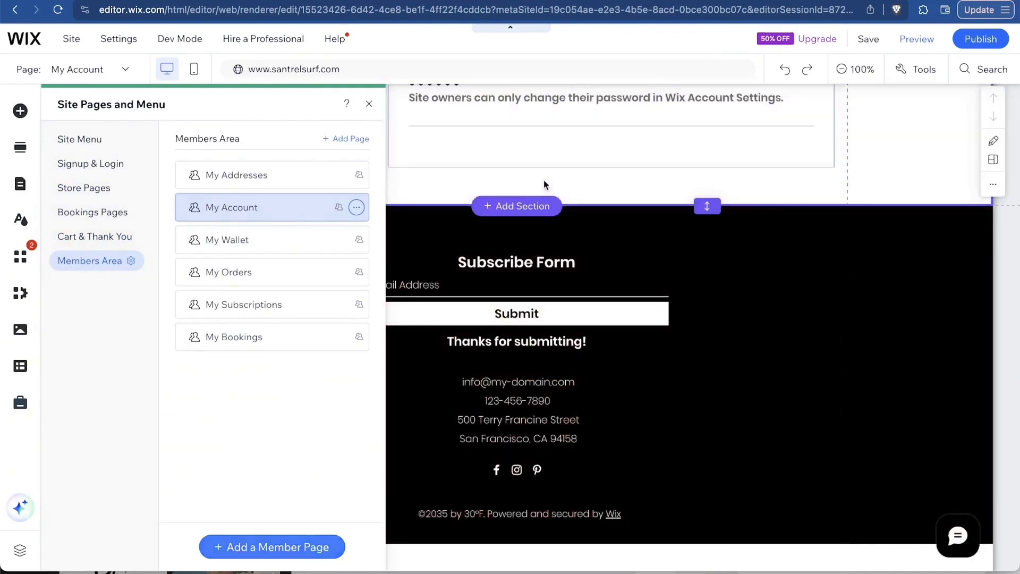
scroll(406, 347, "up", 13)
scroll(406, 346, "down", 2)
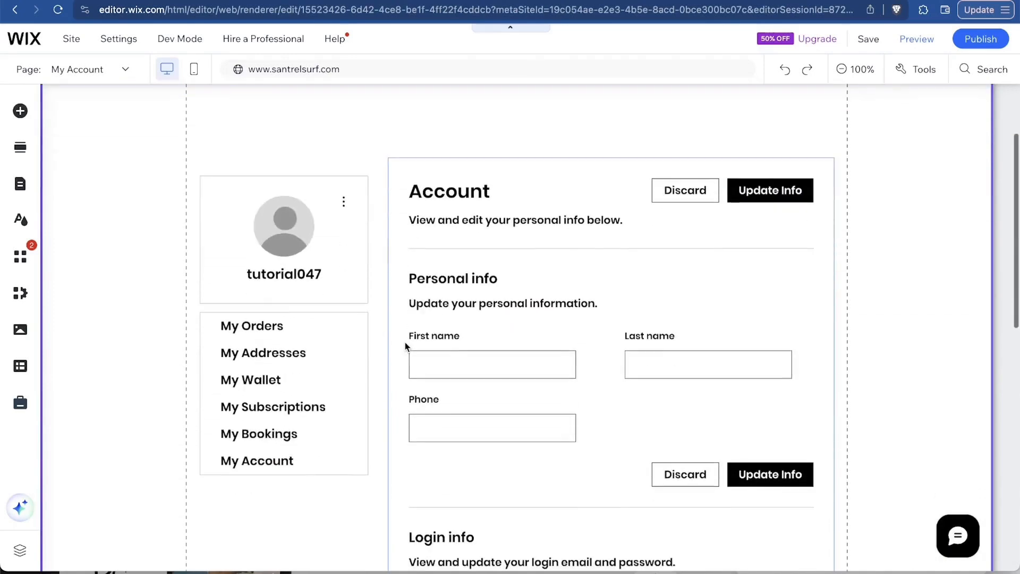
scroll(405, 347, "down", 1)
scroll(406, 346, "up", 4)
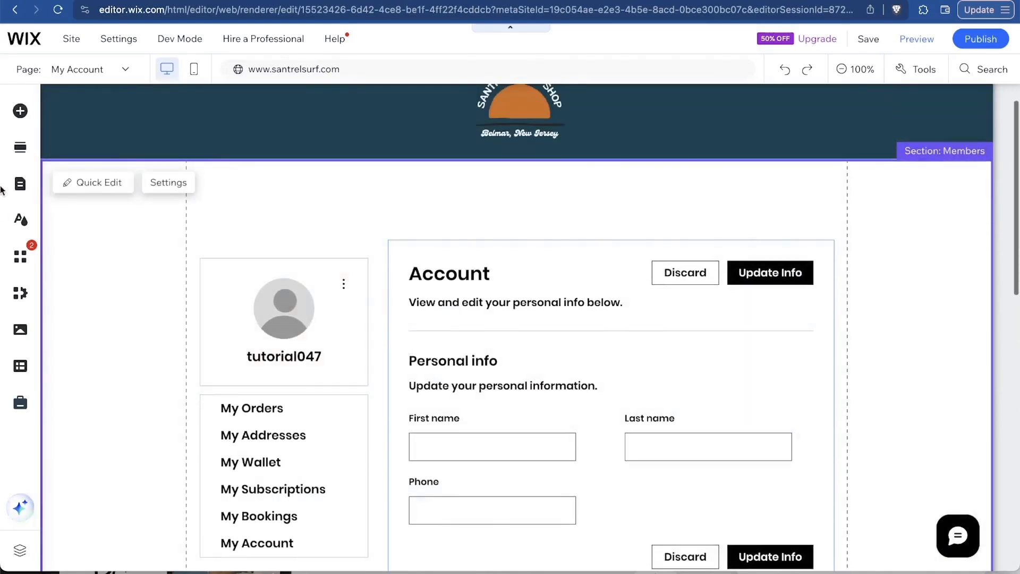
left_click(20, 111)
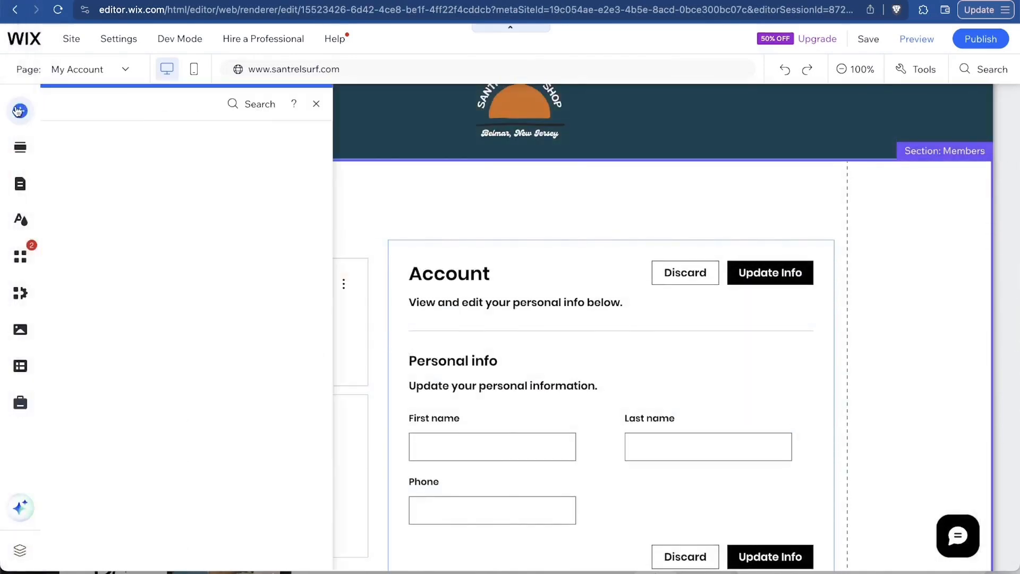
mouse_move(70, 140)
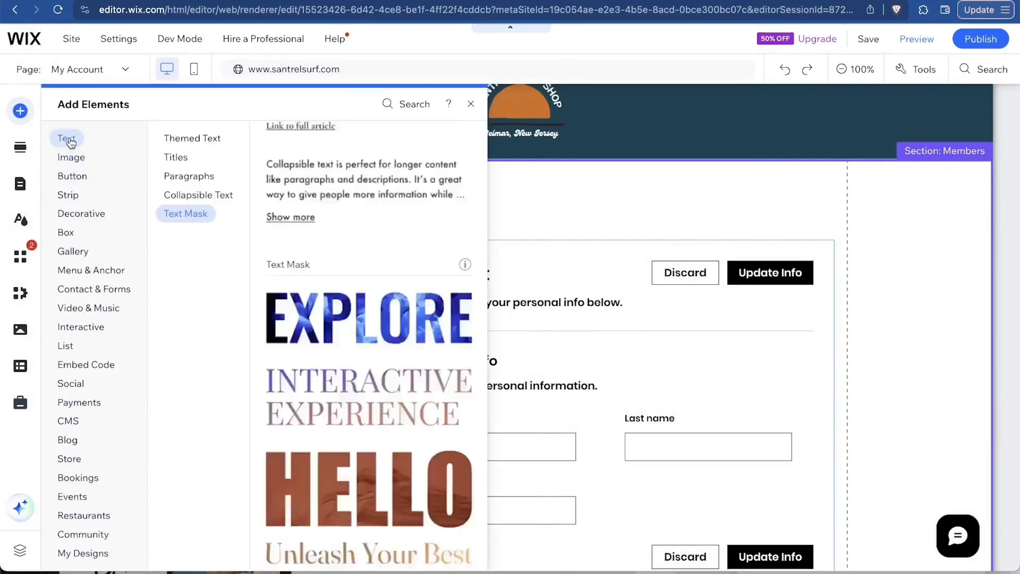
left_click_drag(338, 203, 476, 220)
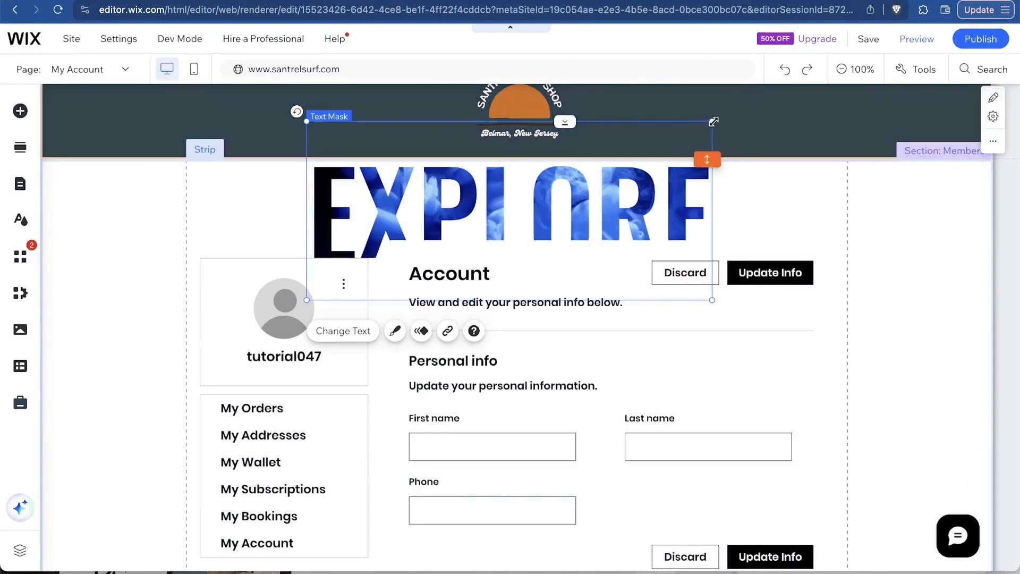
left_click_drag(714, 121, 681, 134)
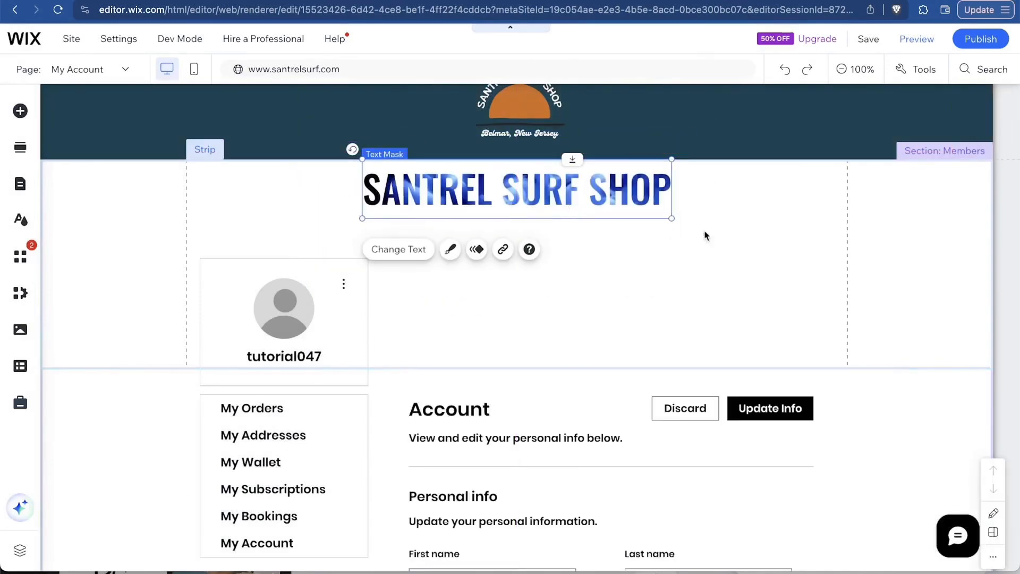
left_click(916, 303)
scroll(916, 302, "down", 4)
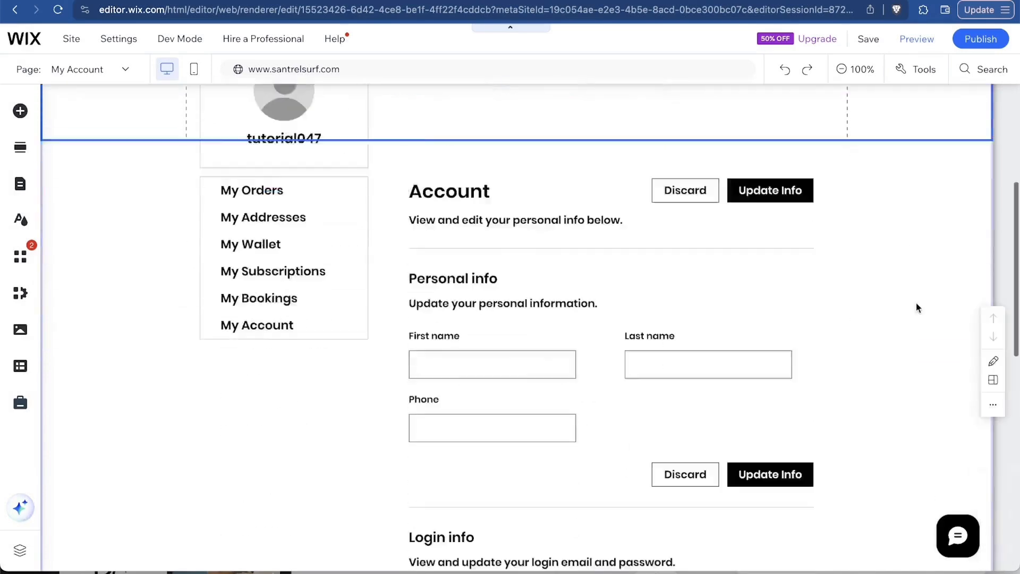
scroll(916, 303, "up", 5)
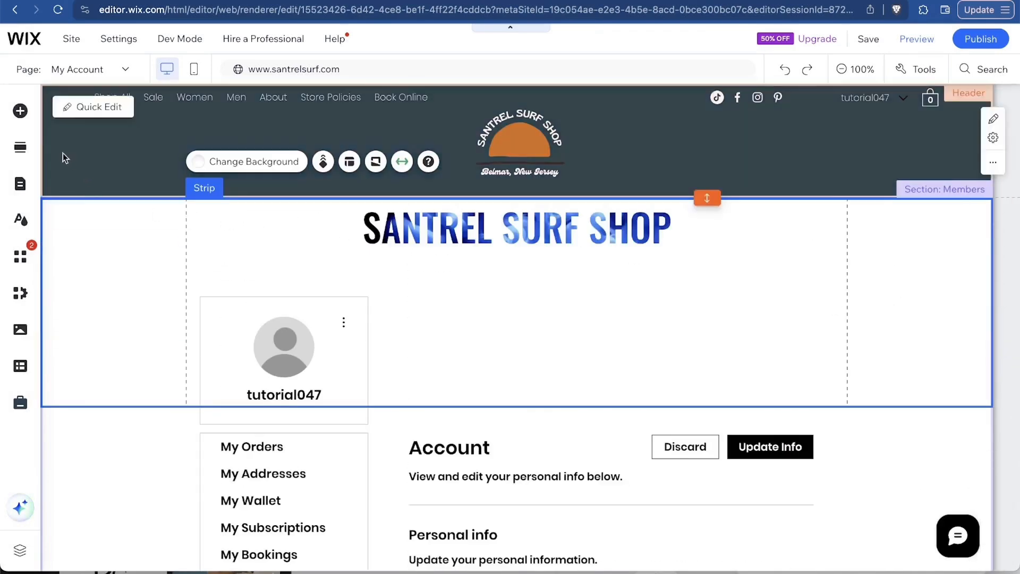
Delete the Sale page from the main site menu and confirm the deletion.
left_click(20, 186)
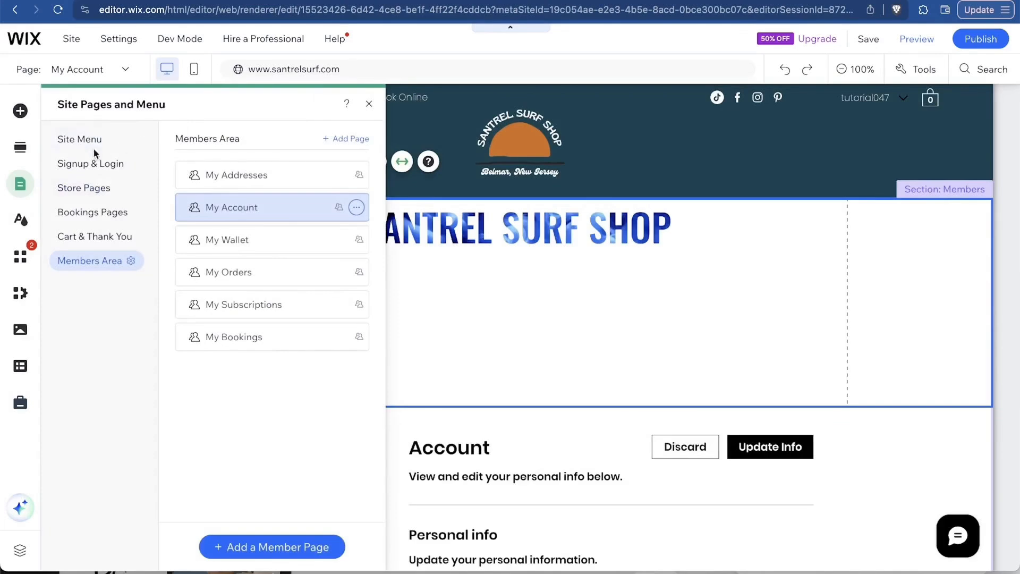
left_click(76, 140)
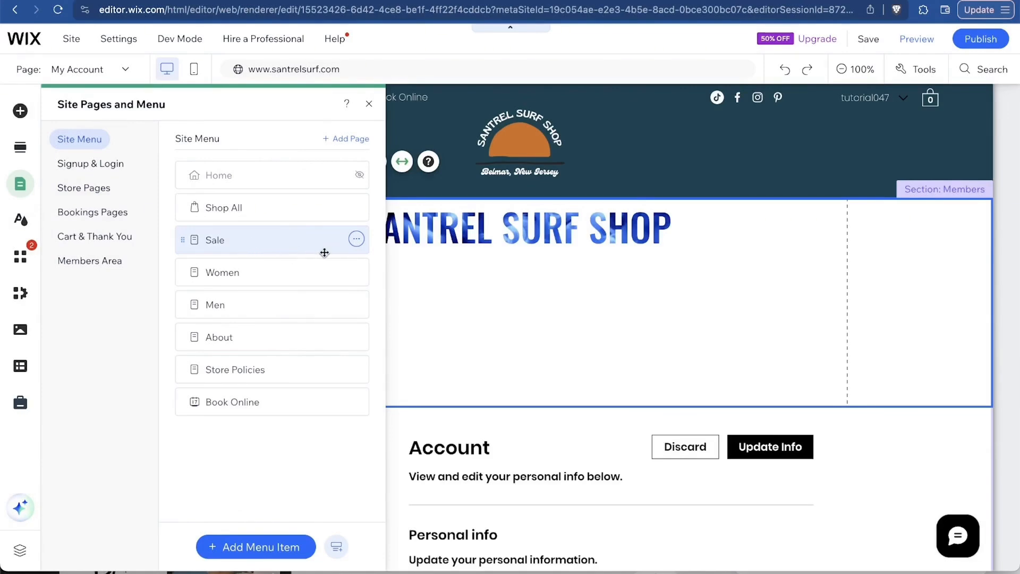
left_click(357, 240)
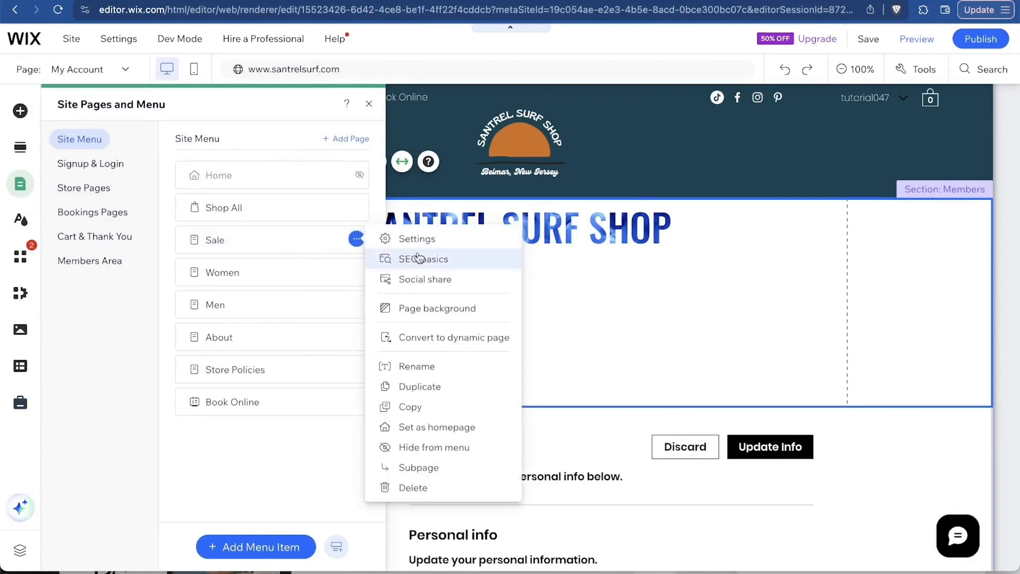
left_click(461, 484)
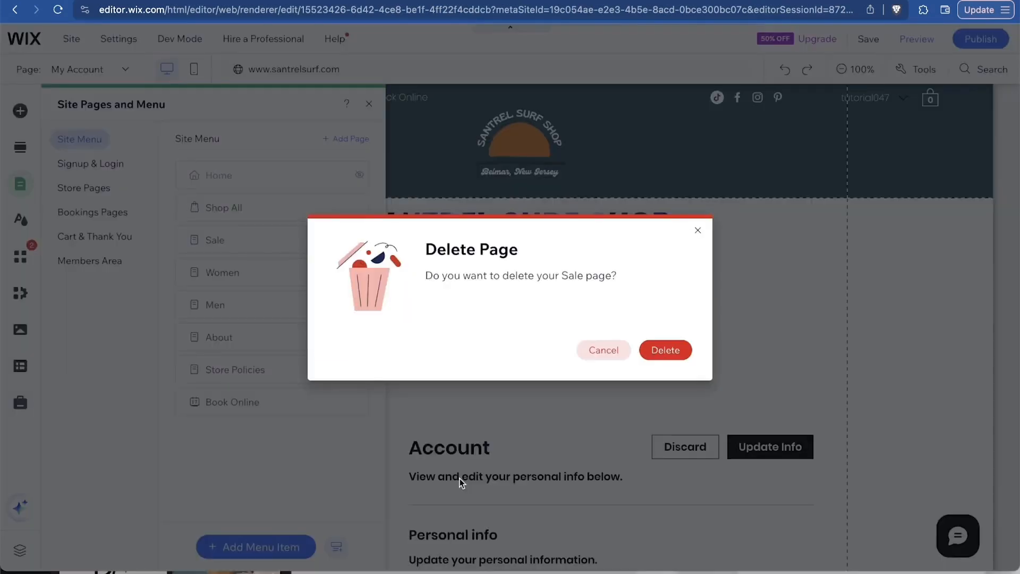
left_click(661, 349)
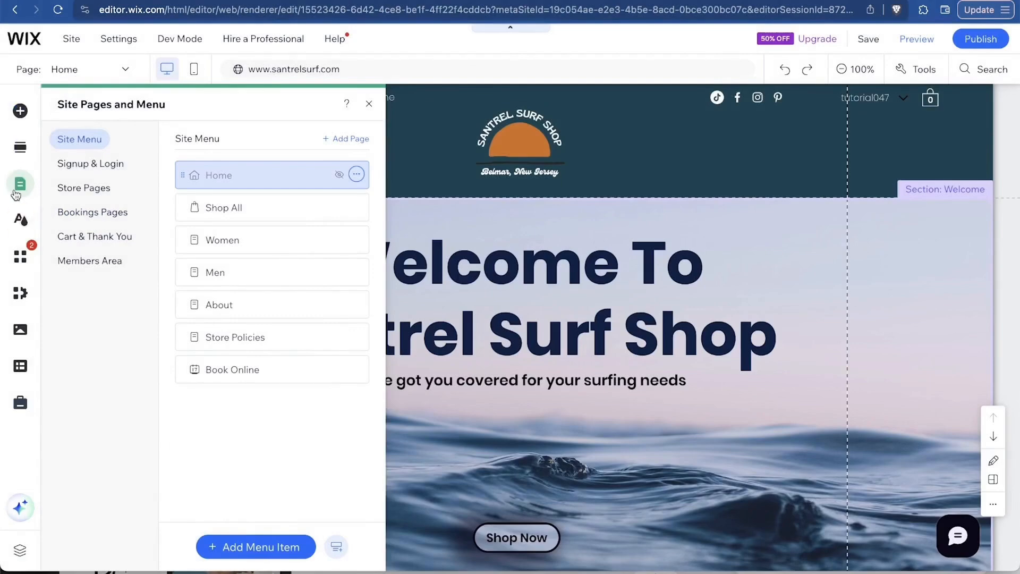
Browse featured themes such as Energetic and Retro vibrant while keeping the current Site Theme.
left_click(24, 224)
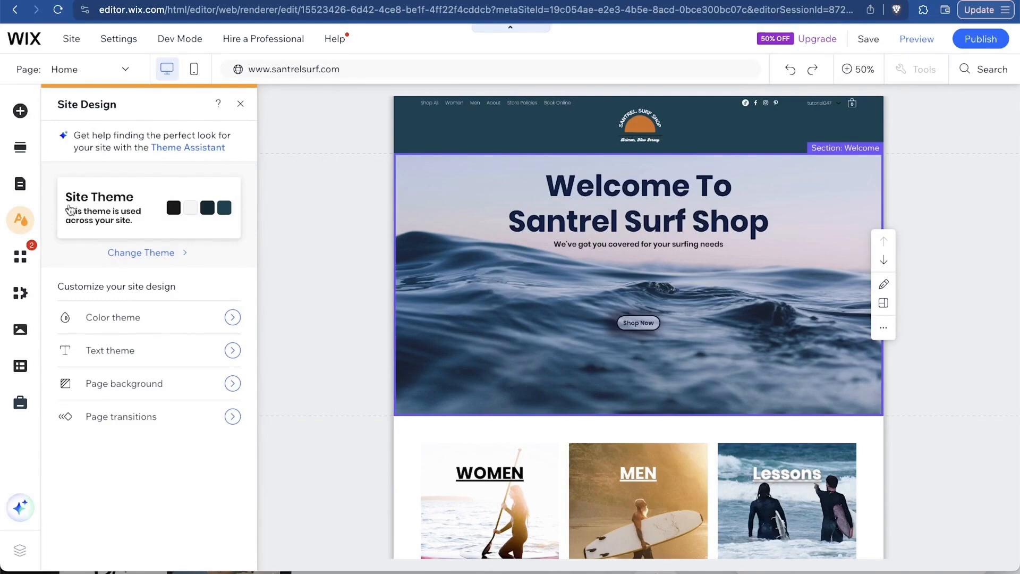
scroll(486, 303, "down", 10)
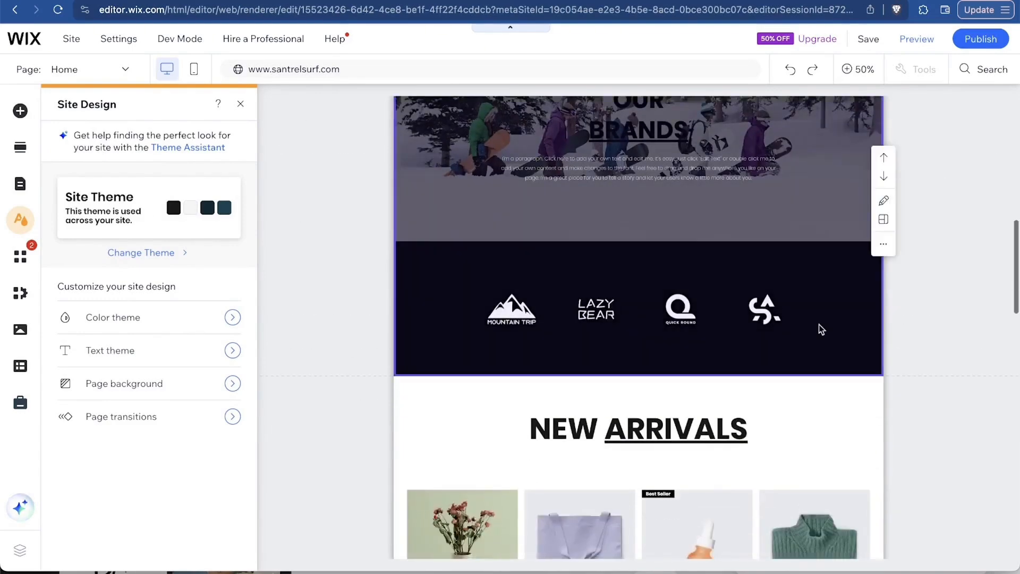
scroll(819, 328, "up", 8)
scroll(818, 325, "up", 2)
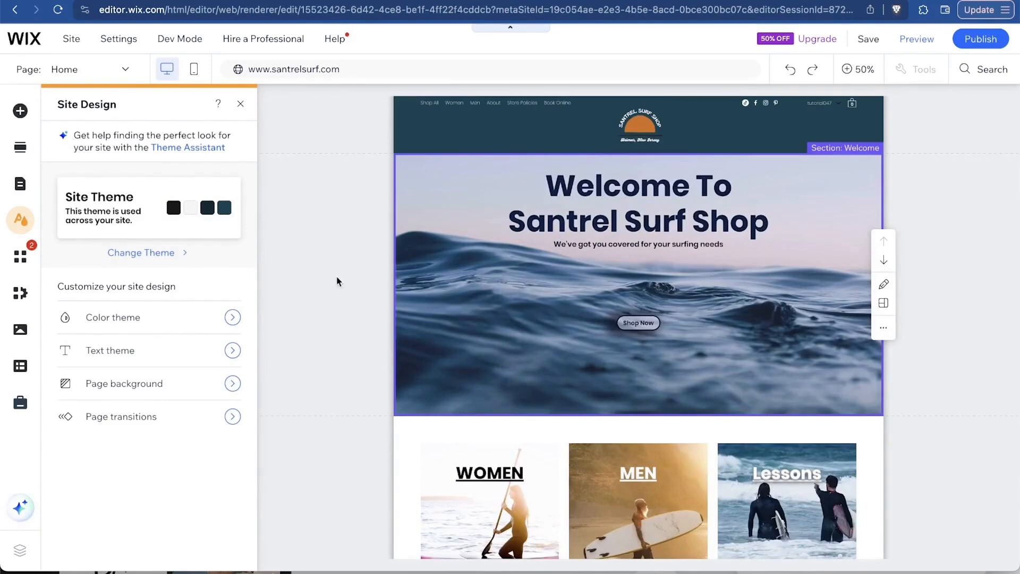
left_click(153, 253)
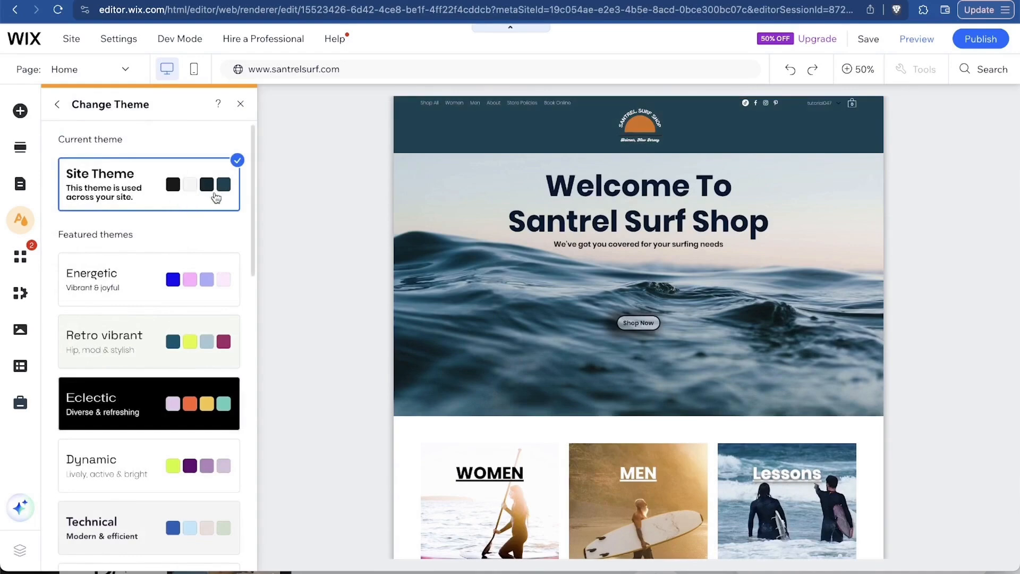
scroll(197, 263, "down", 3)
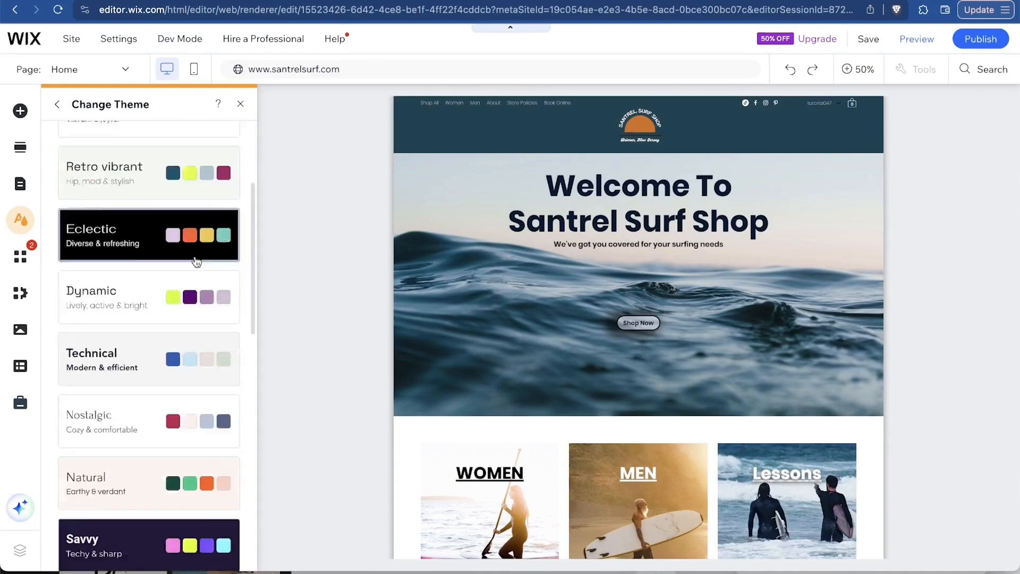
scroll(197, 262, "down", 12)
scroll(187, 420, "up", 15)
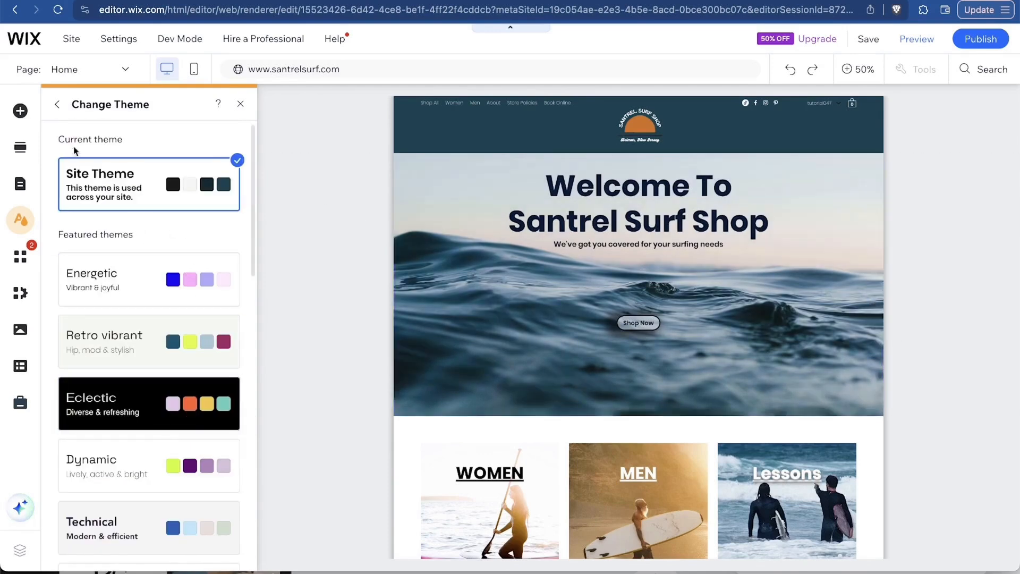
Open the Wix App Market and browse the Team Picks, Social Apps and Made by Wix listings.
left_click(22, 259)
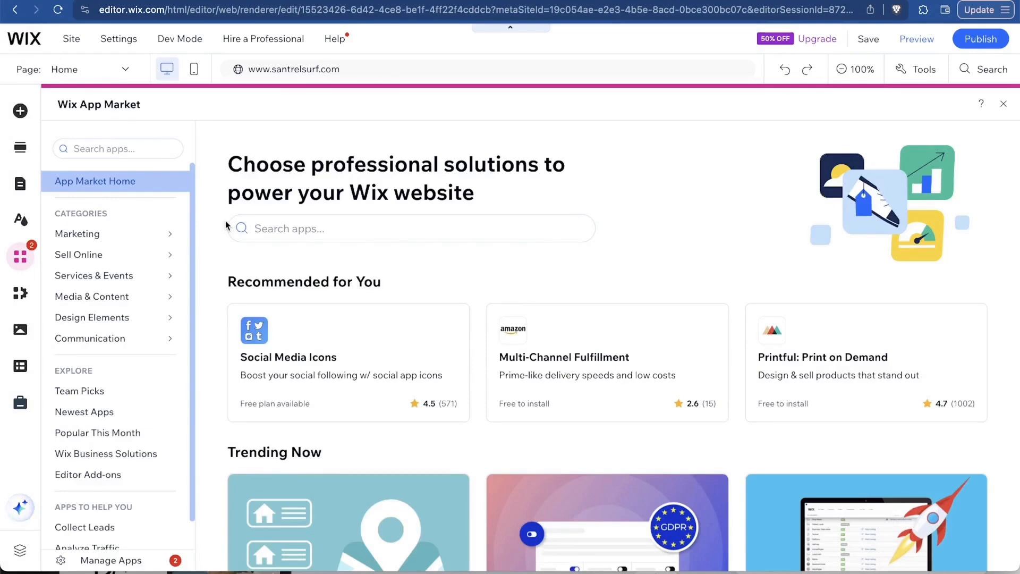
scroll(732, 296, "down", 8)
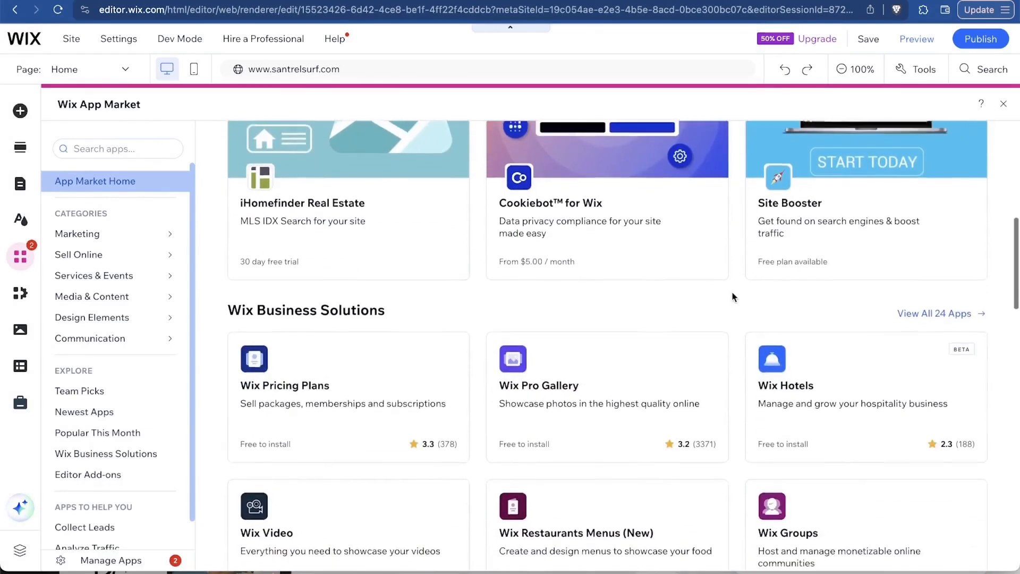
scroll(732, 297, "up", 1)
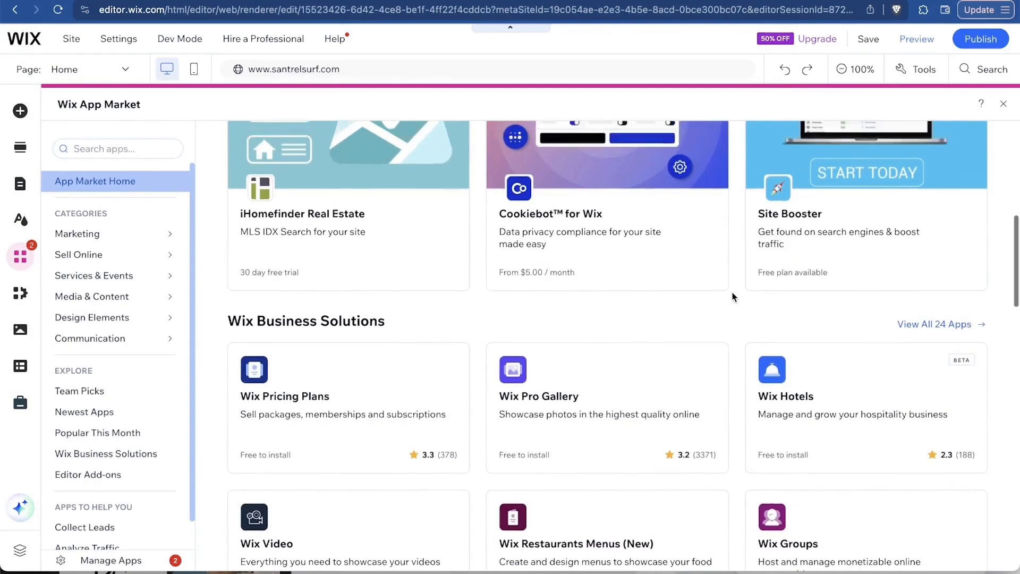
scroll(732, 296, "up", 3)
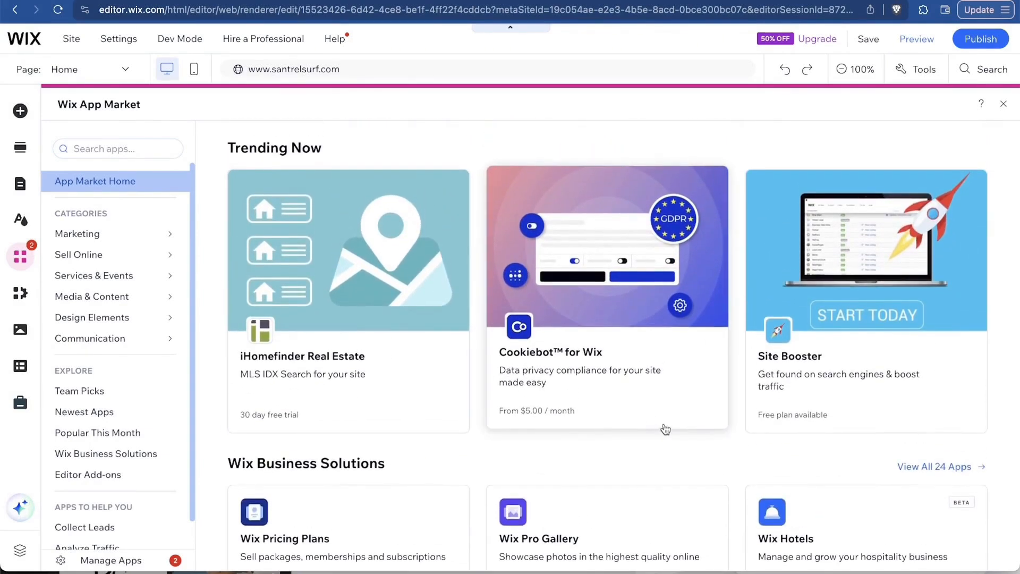
scroll(681, 410, "down", 2)
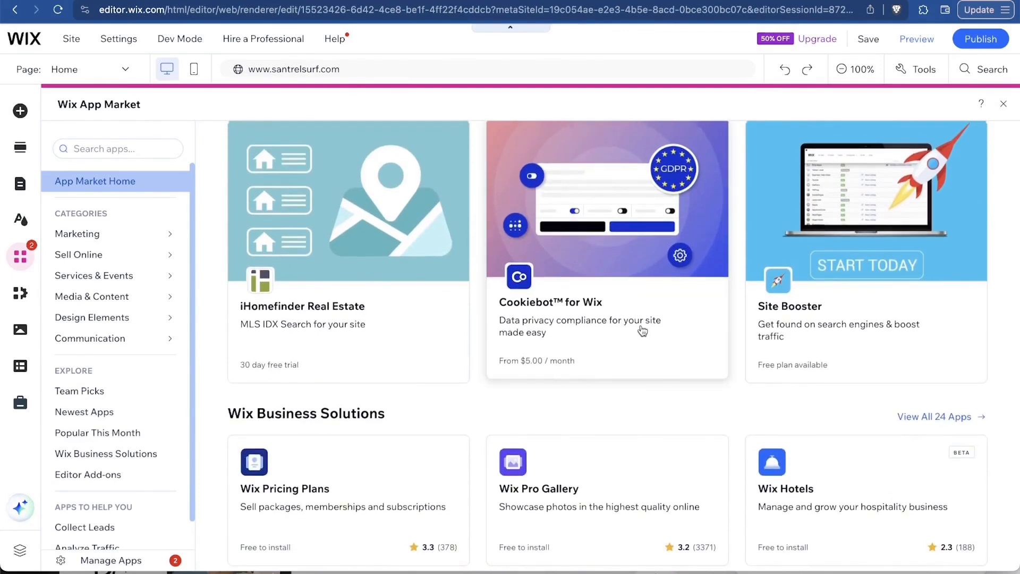
scroll(641, 330, "down", 5)
scroll(664, 266, "up", 4)
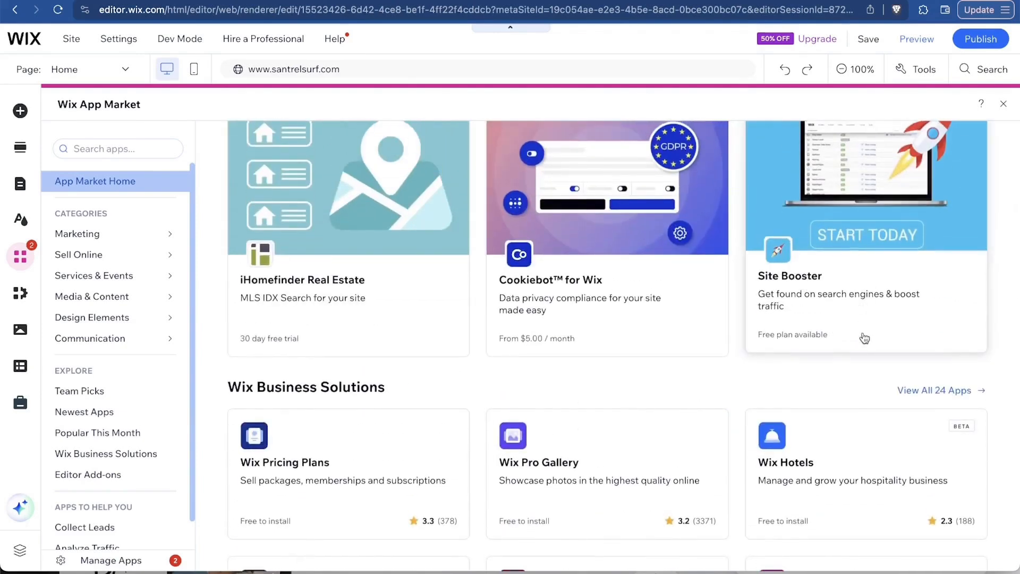
scroll(865, 337, "down", 5)
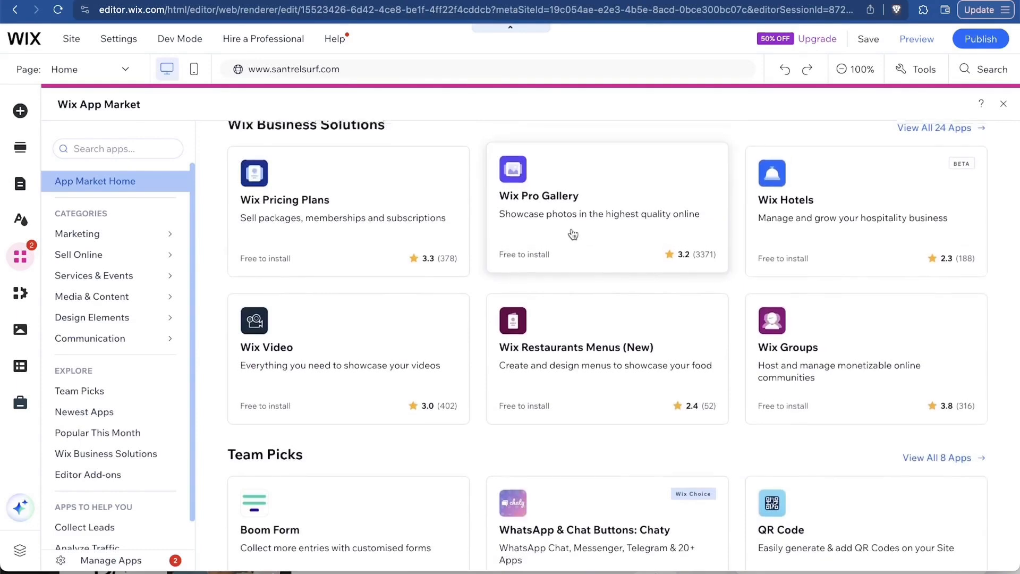
scroll(572, 235, "up", 1)
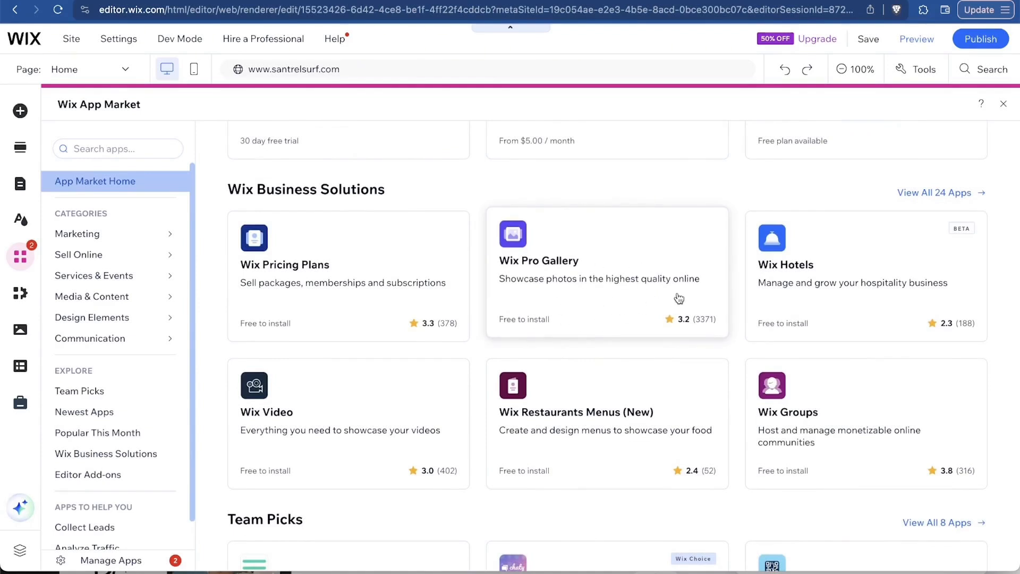
scroll(362, 296, "down", 2)
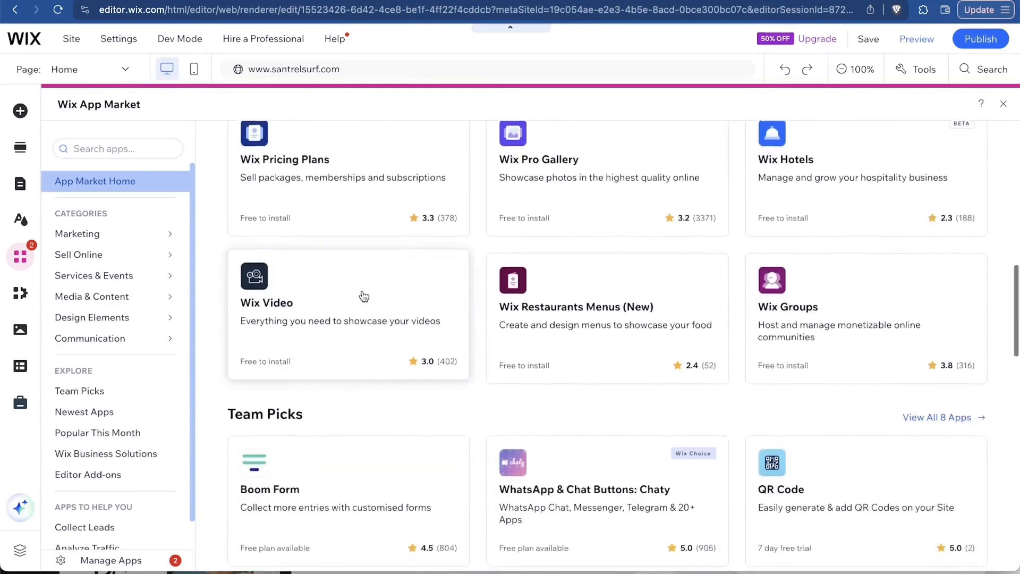
scroll(364, 296, "down", 1)
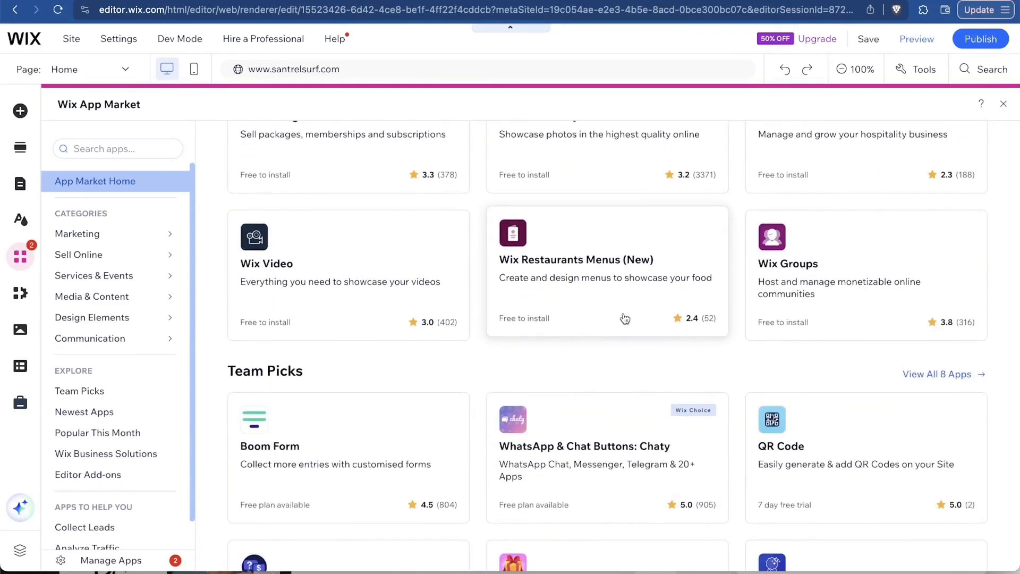
scroll(866, 312, "down", 5)
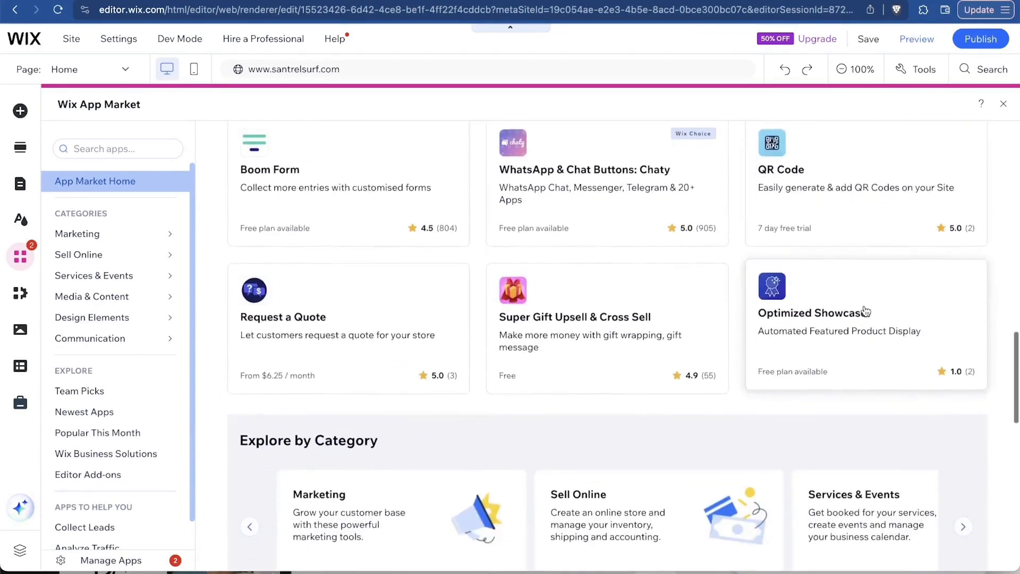
scroll(865, 312, "up", 1)
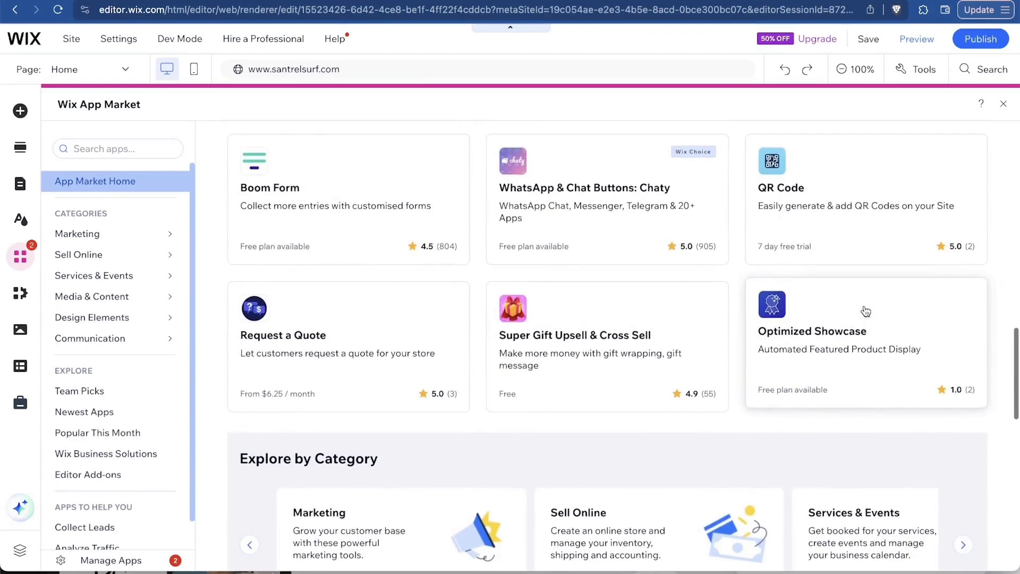
scroll(866, 312, "up", 2)
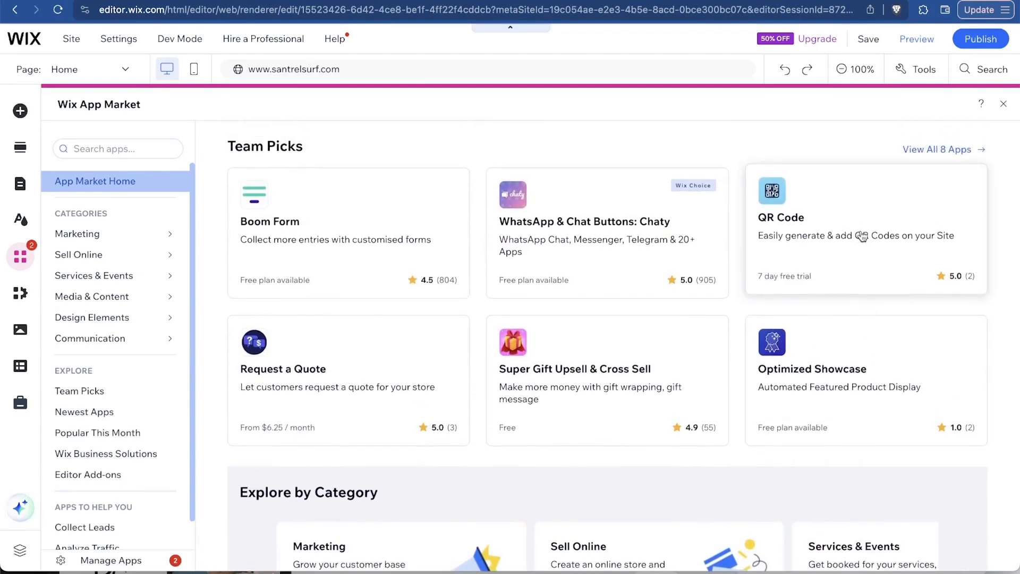
scroll(358, 397, "down", 2)
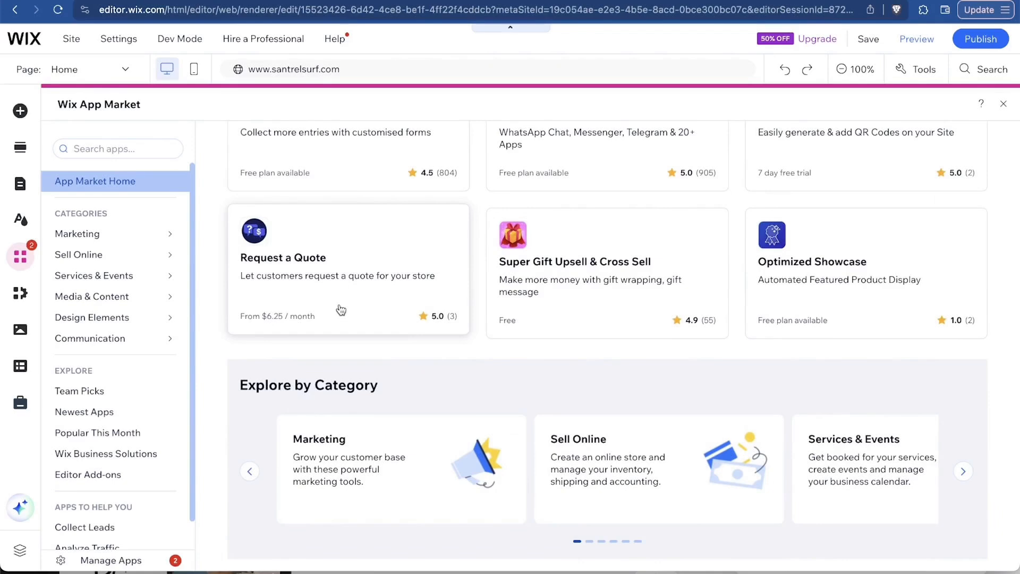
scroll(341, 310, "down", 6)
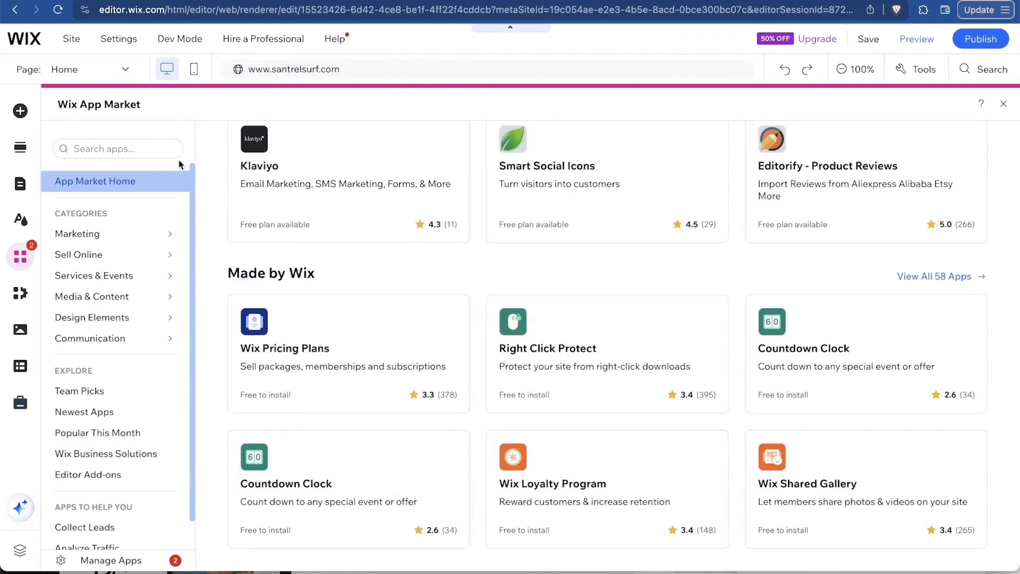
scroll(351, 303, "up", 2)
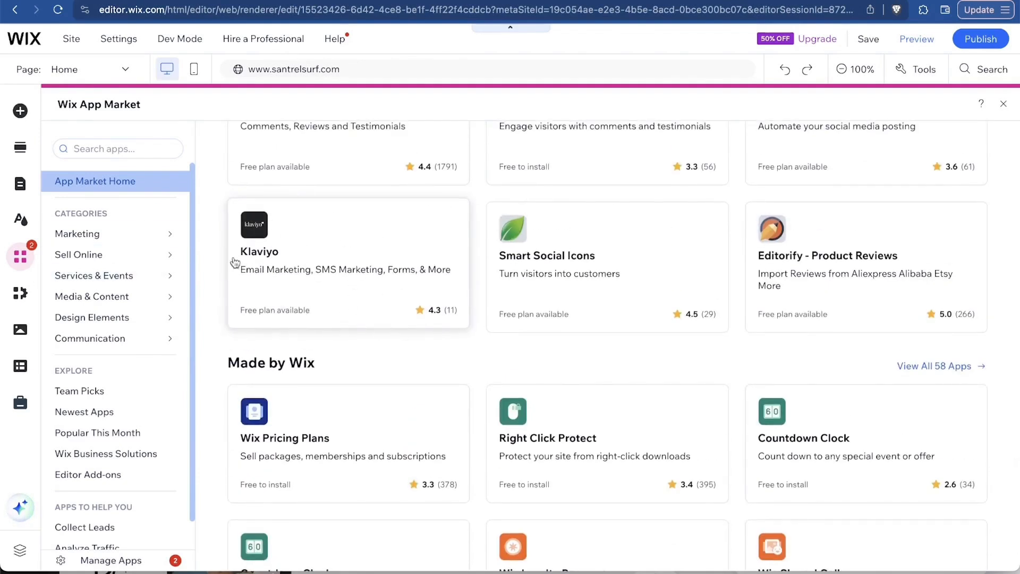
scroll(445, 367, "up", 2)
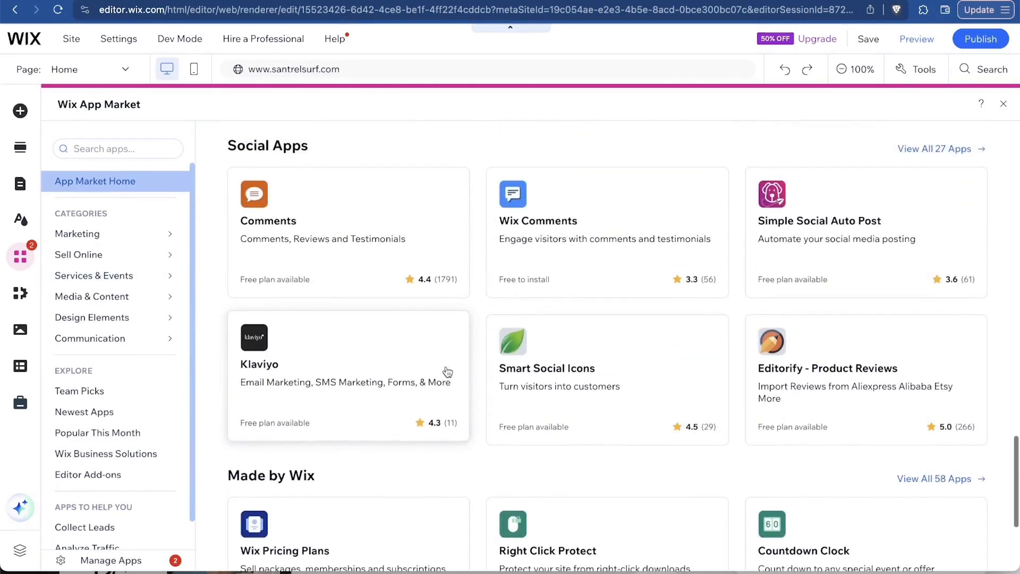
Search the App Market for 'omnisend' and add Omnisend Email Marketing & SMS to the site.
left_click(109, 149)
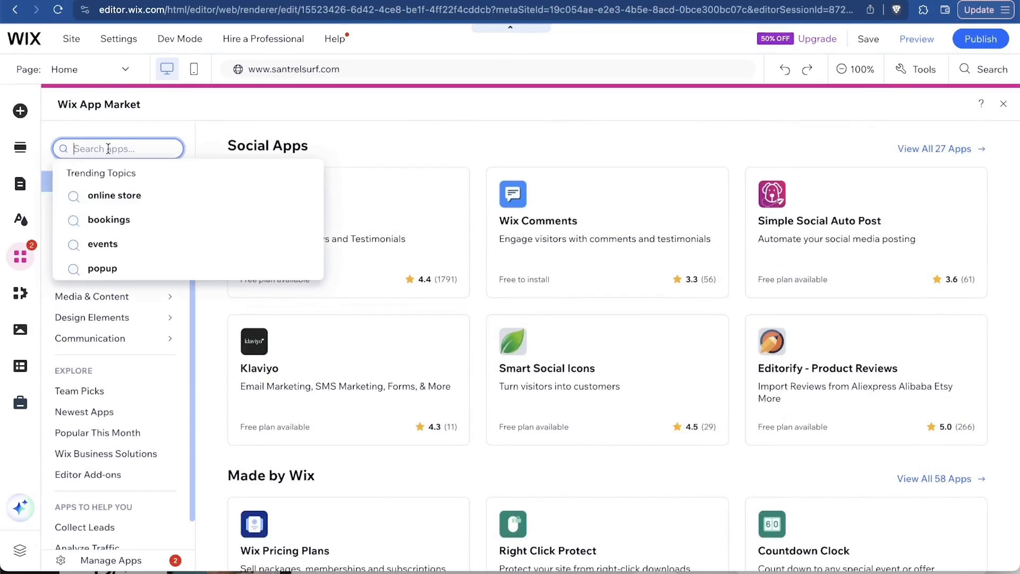
type("omnisend")
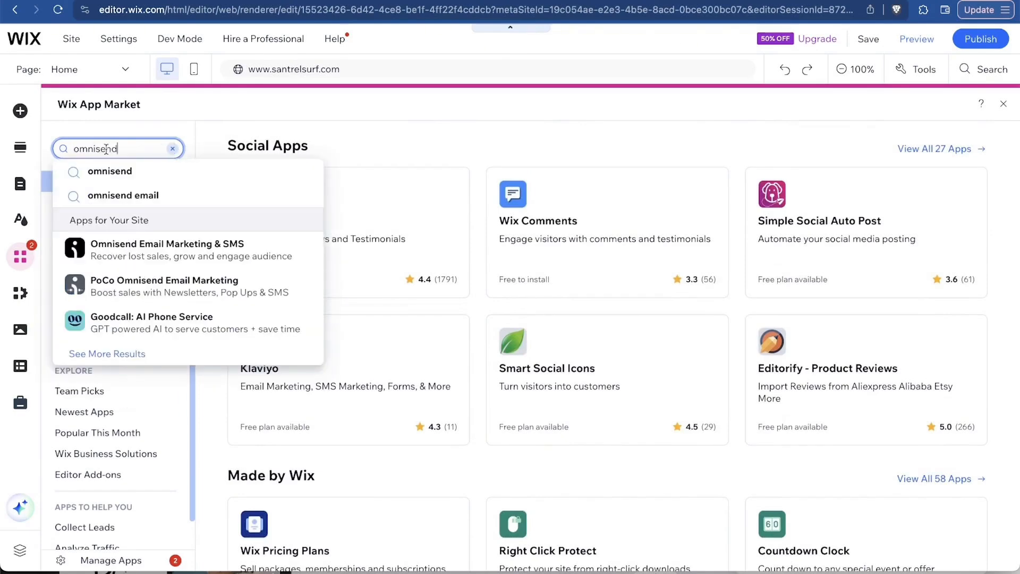
left_click(191, 259)
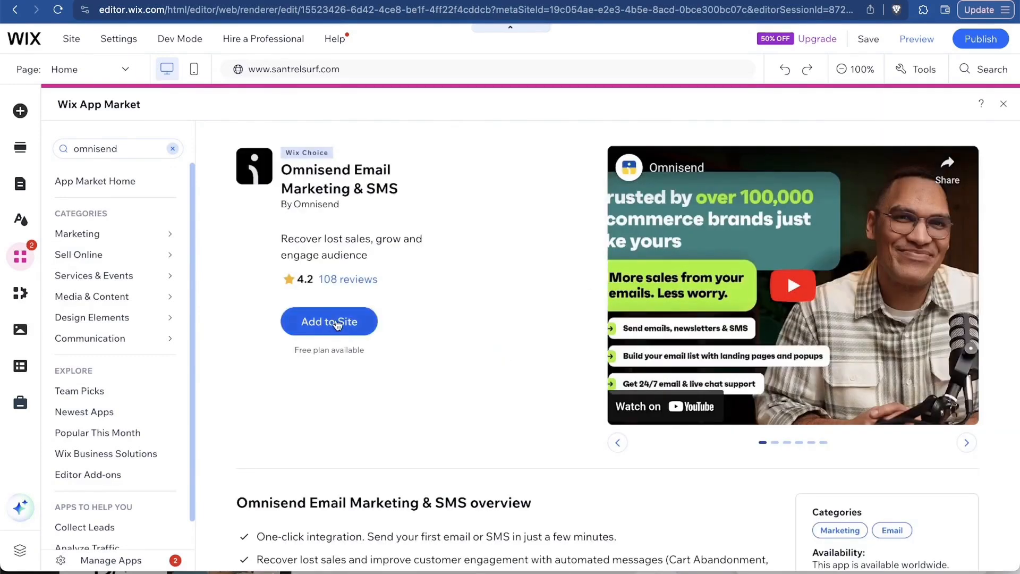
left_click(337, 324)
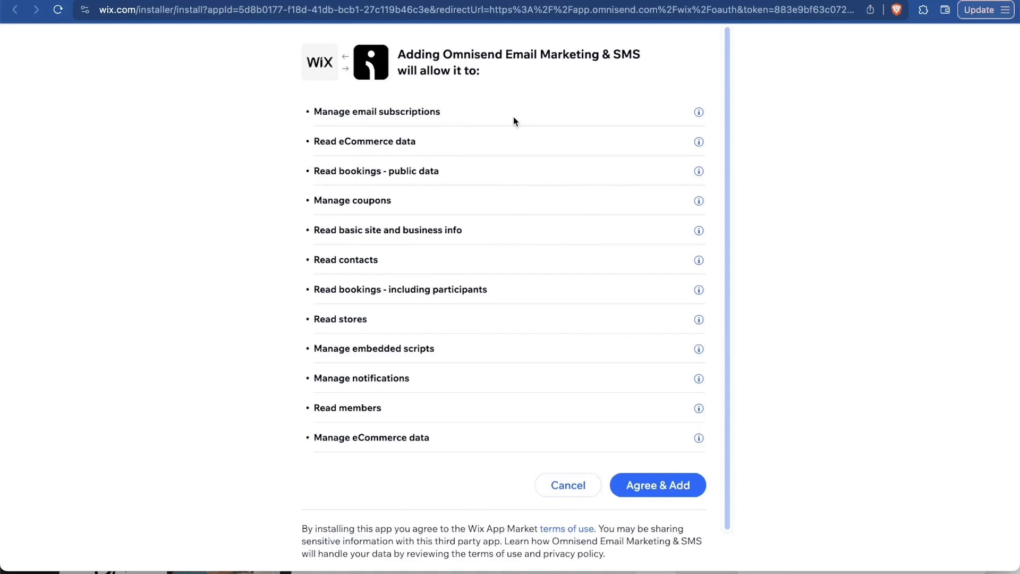
Accept Omnisend's requested permissions to install the app on the Wix site.
left_click(656, 490)
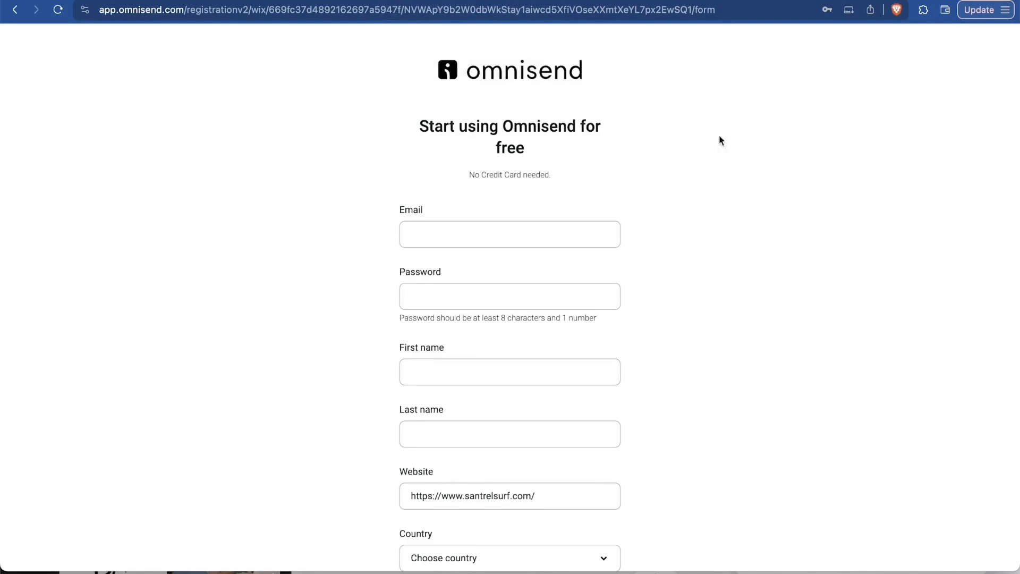
left_click_drag(673, 117, 580, 170)
left_click(665, 157)
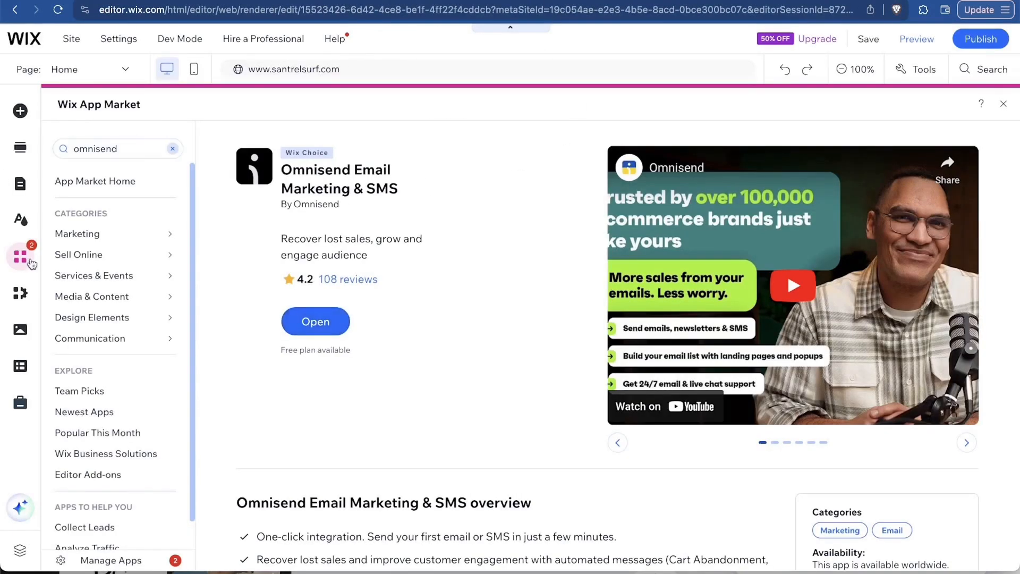
Open the site's media library and browse Site Files for the Sunset Surf Shop logo.
left_click(21, 297)
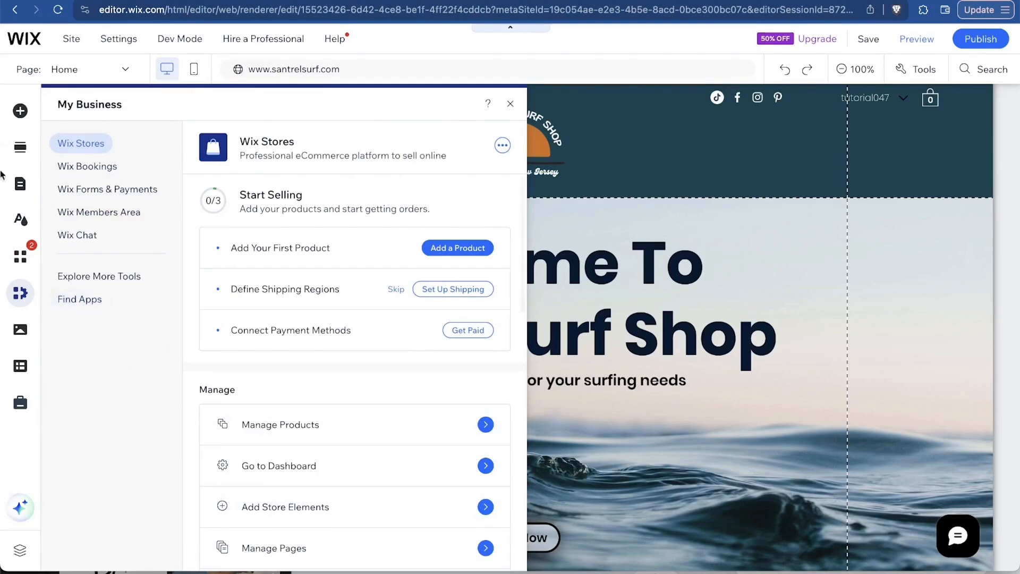
left_click(21, 329)
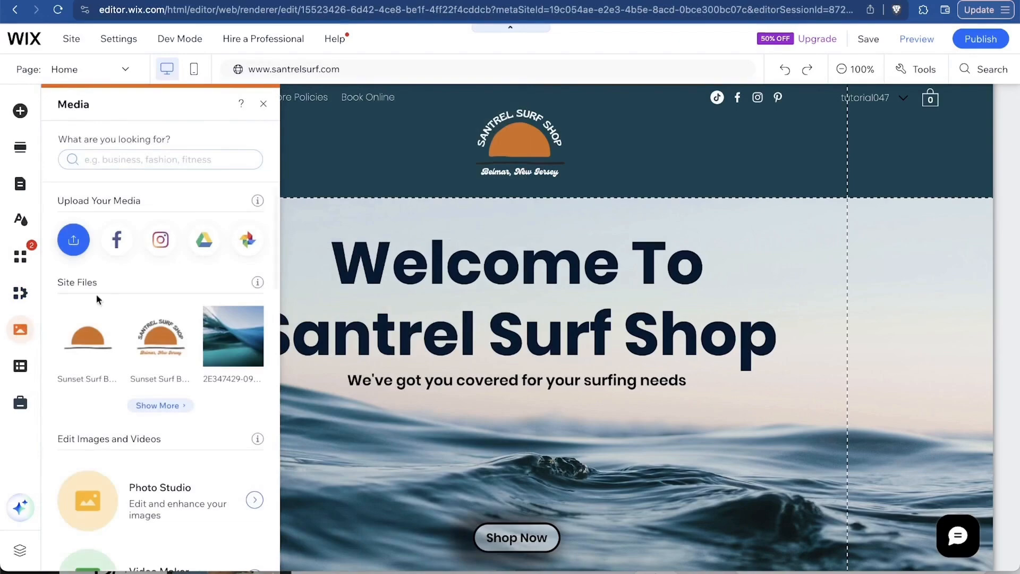
scroll(97, 299, "down", 10)
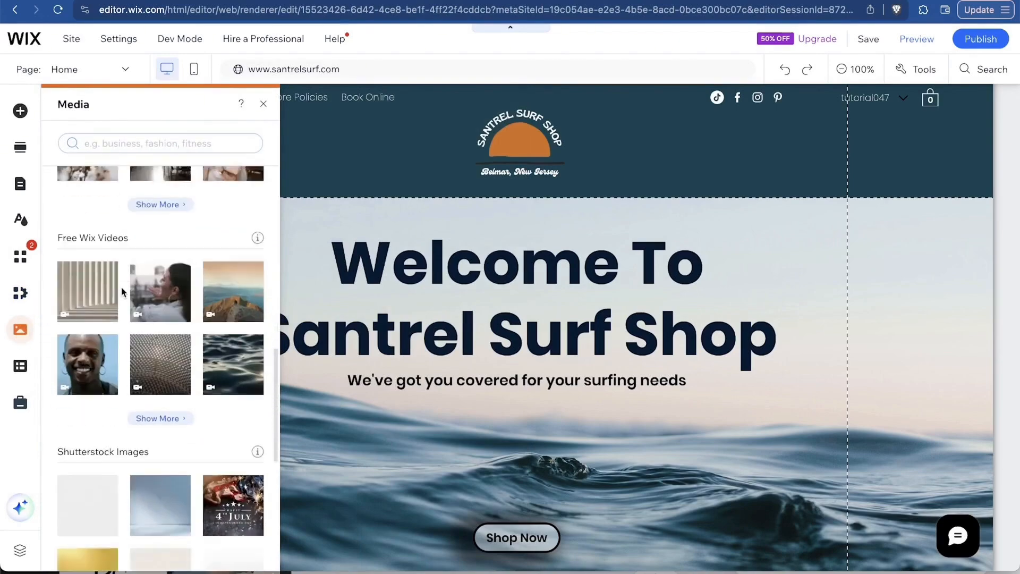
scroll(120, 286, "down", 2)
scroll(120, 286, "up", 12)
scroll(394, 382, "down", 2)
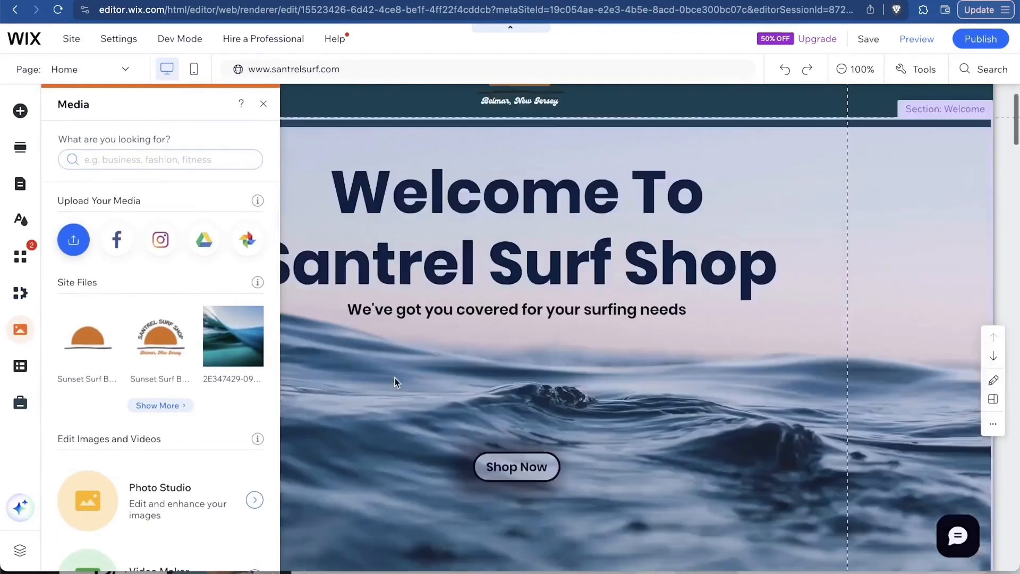
scroll(394, 382, "down", 4)
scroll(467, 319, "down", 12)
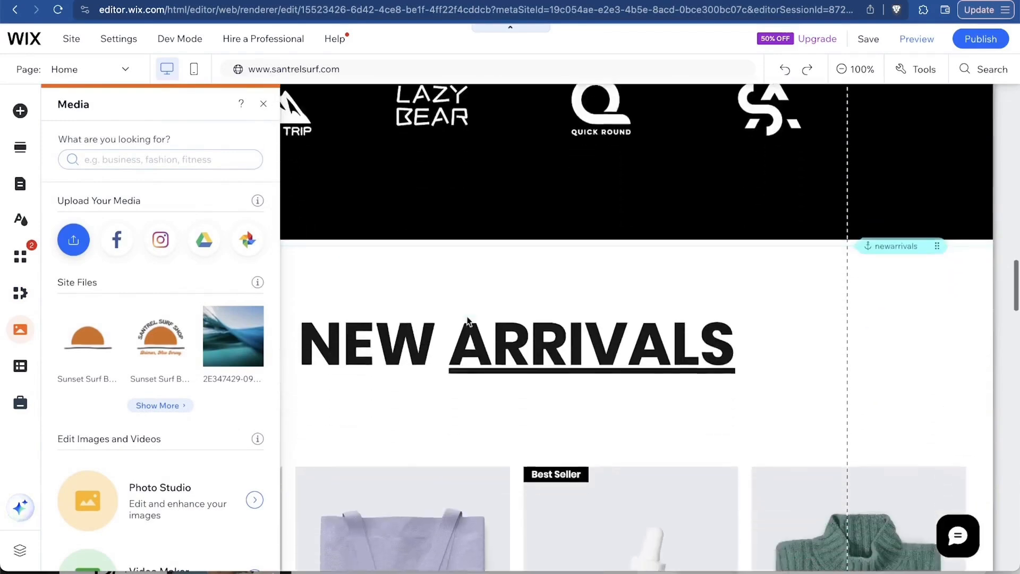
scroll(468, 321, "down", 4)
scroll(467, 320, "up", 8)
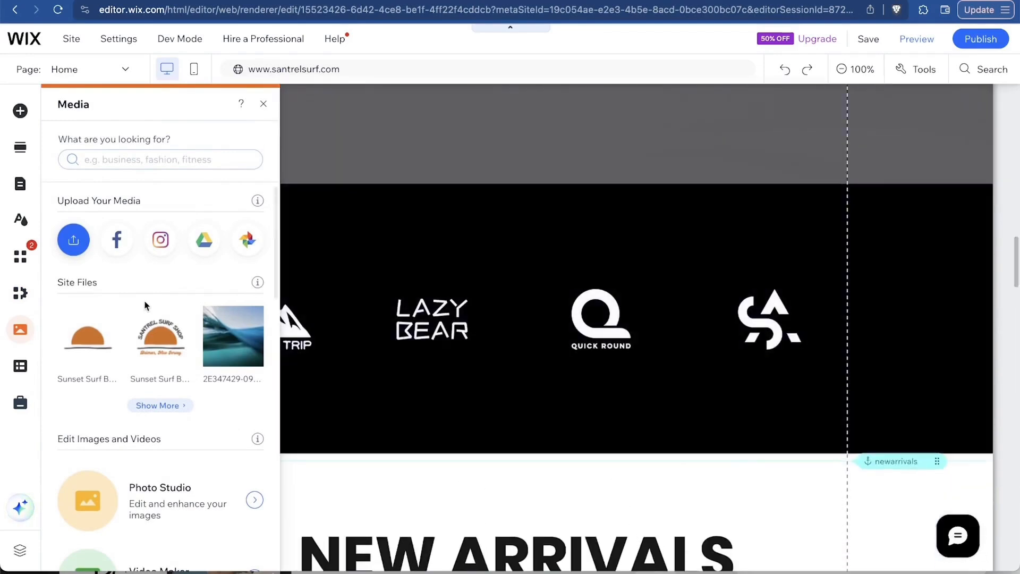
Drag the Sunset Surf Shop logo into the Our Brands logo strip, then delete it again.
left_click_drag(156, 361, 686, 317)
left_click_drag(677, 430, 483, 230)
key("Delete")
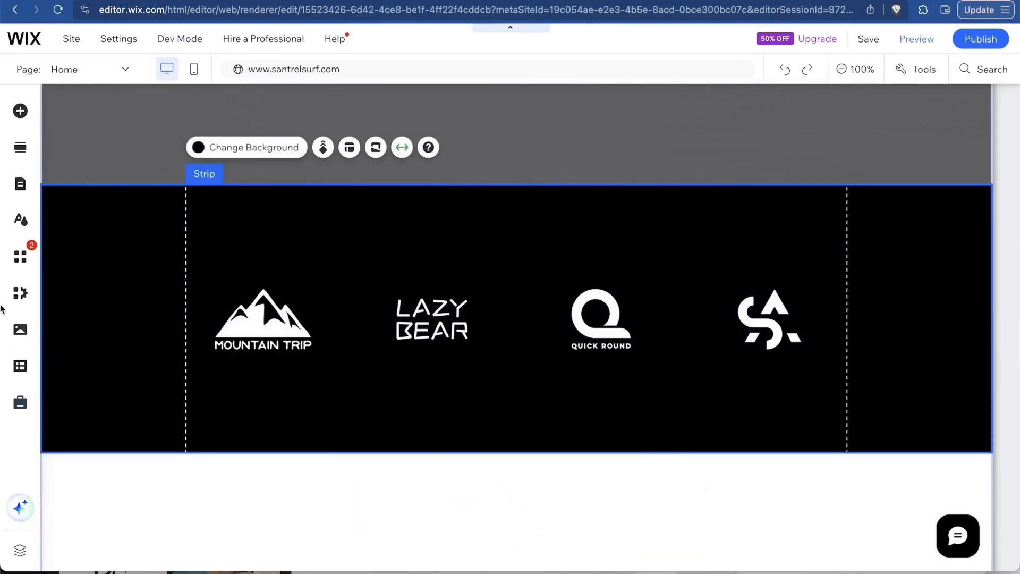
Go through Marketing & SEO to the dashboard's SEO page, showing the Setup Checklist at 0%.
left_click(21, 367)
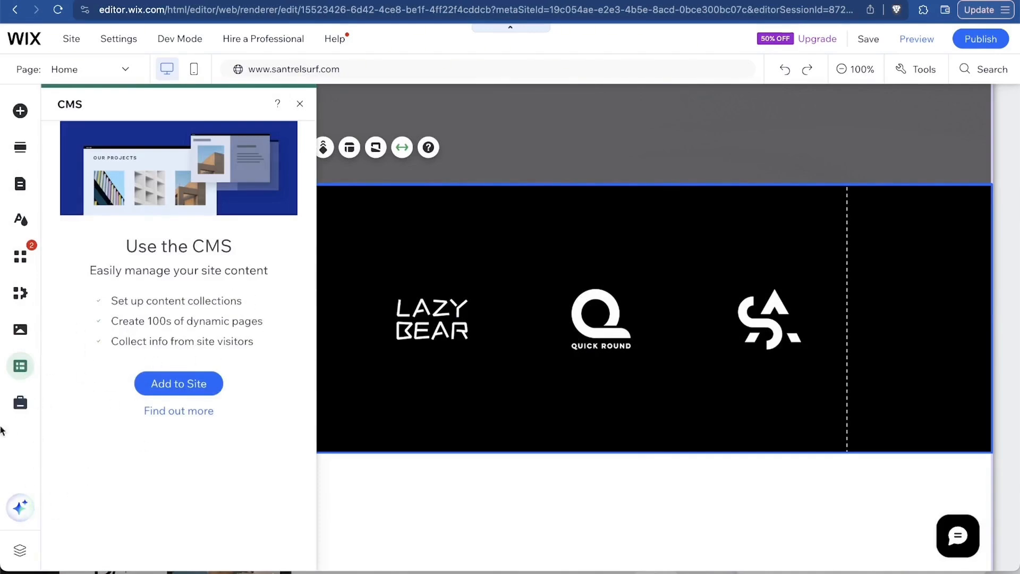
left_click(18, 403)
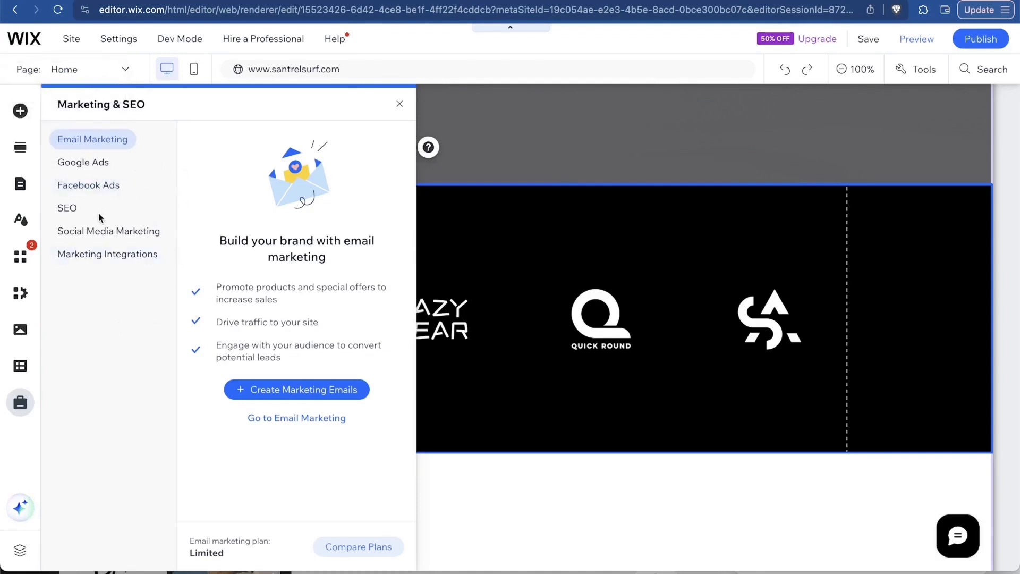
left_click(71, 209)
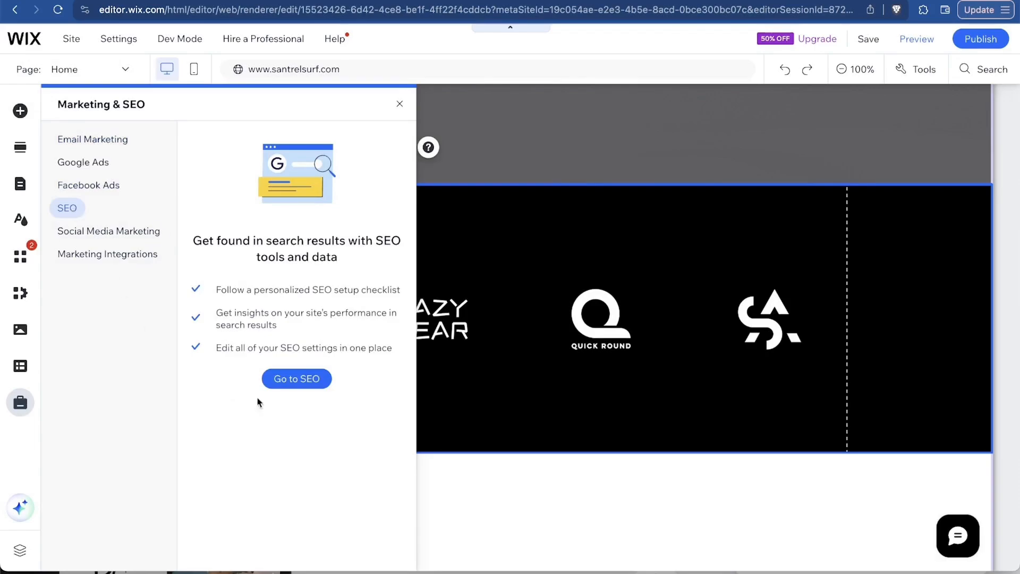
left_click(303, 379)
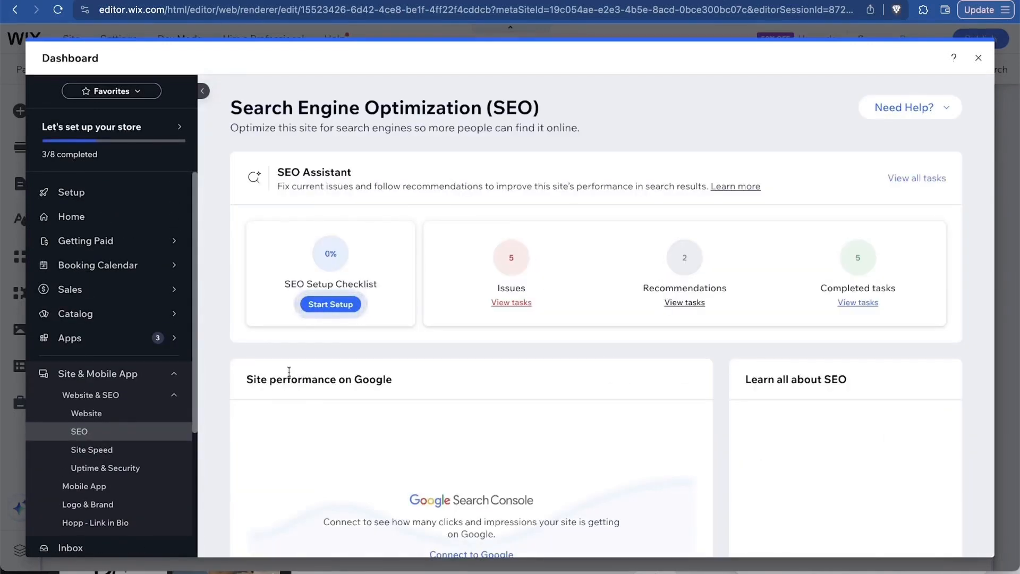
Complete the SEO setup with business name Santrel Surf Shop, location Belmar, NJ, and keyword surf lessons.
left_click(338, 314)
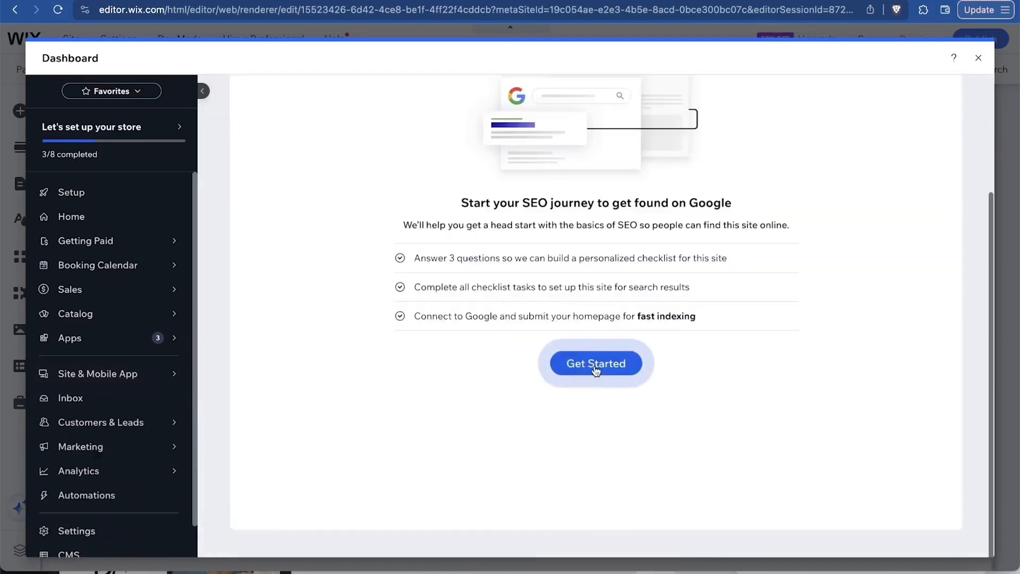
left_click(596, 367)
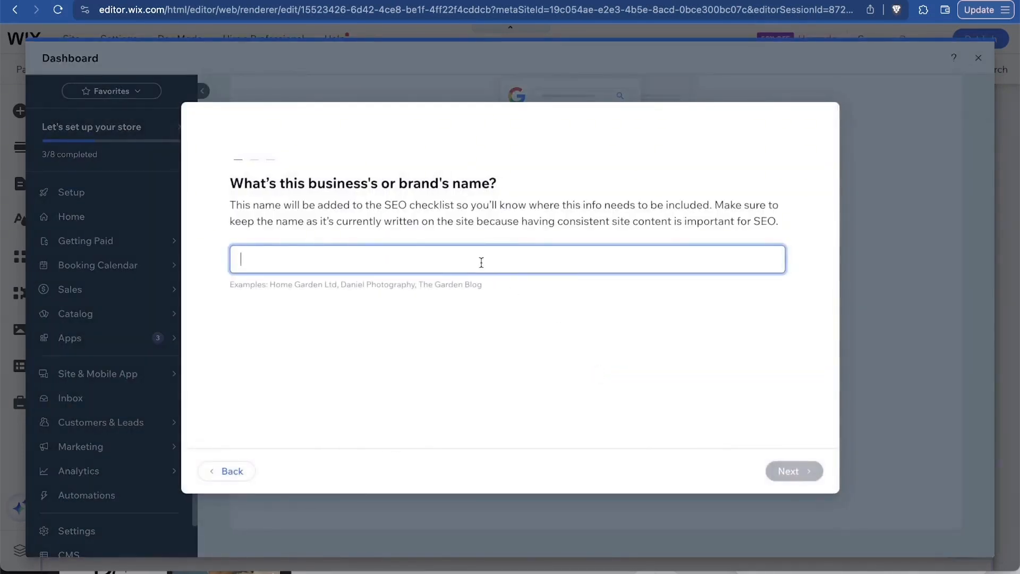
type("Sant")
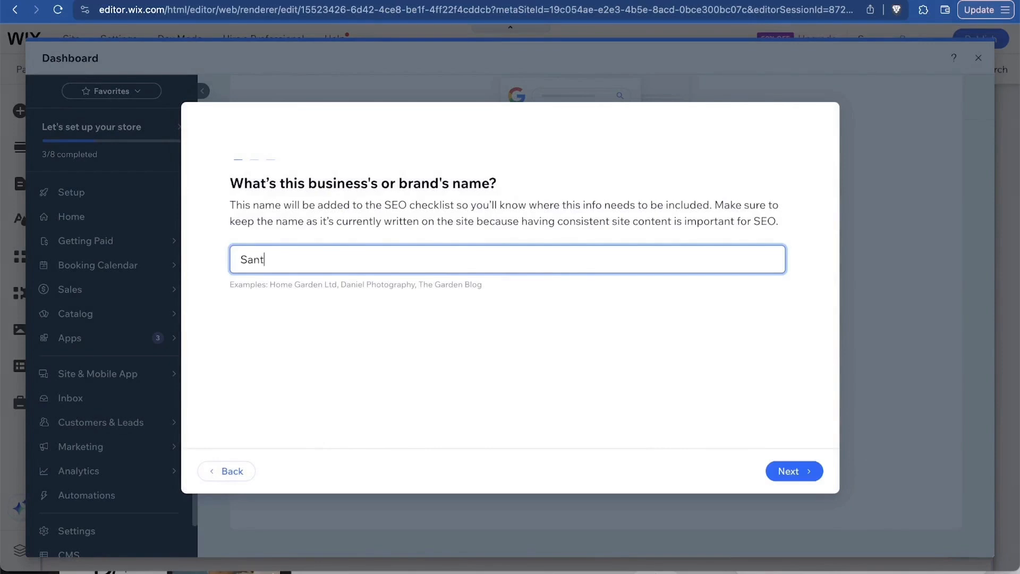
type("rel Surf Shop")
left_click(792, 479)
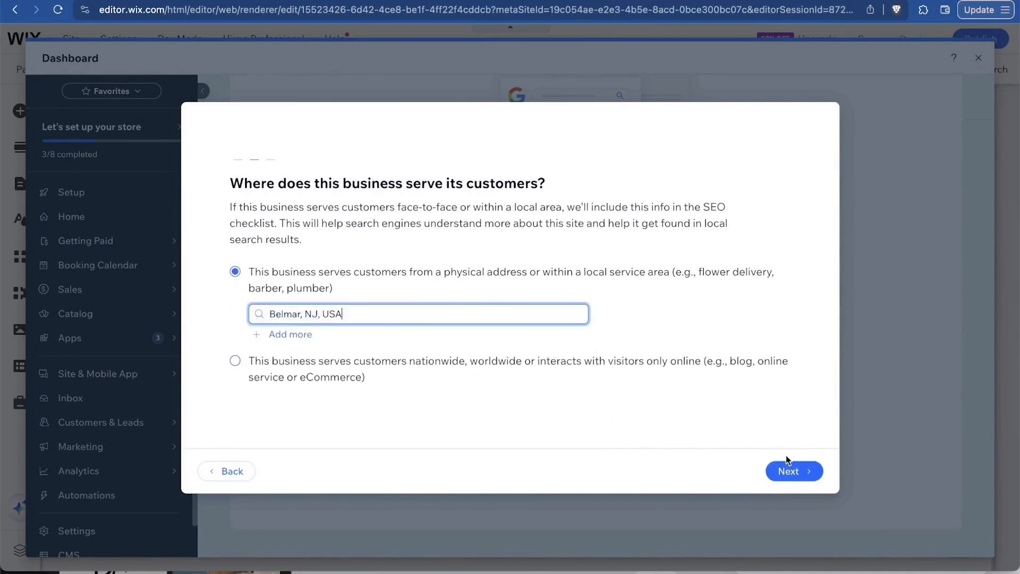
left_click(802, 471)
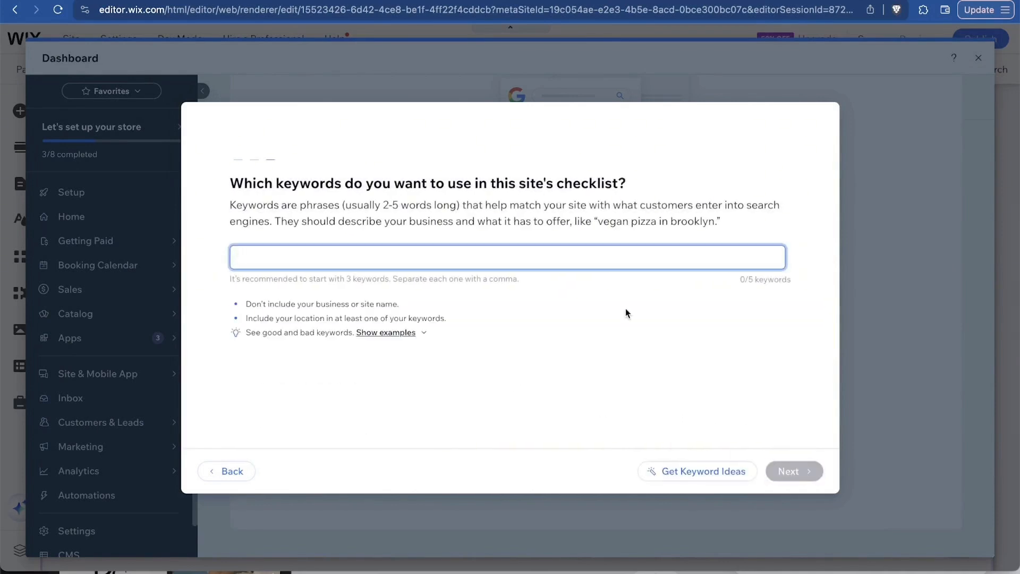
type("suft lessons")
key("Return")
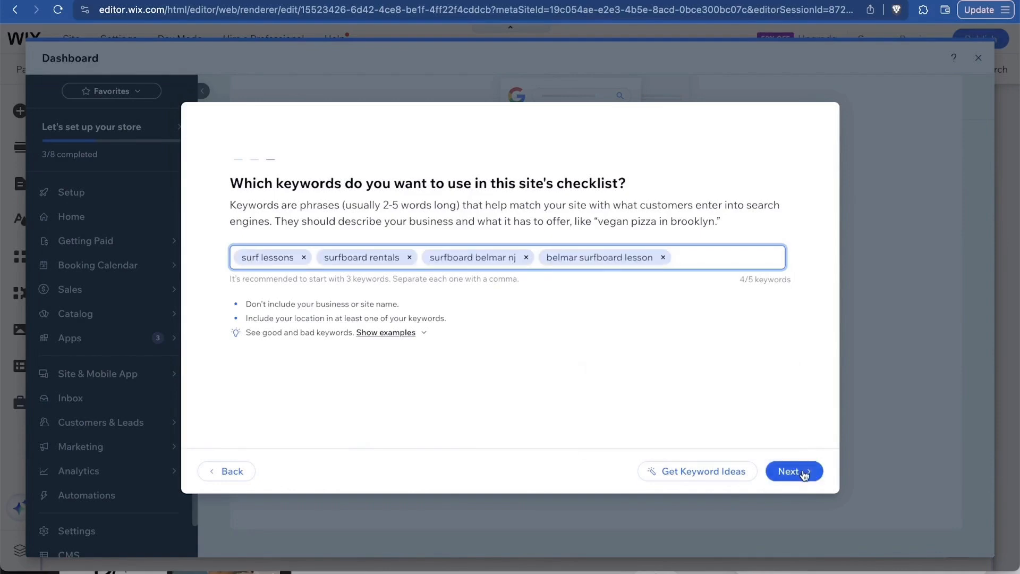
left_click(803, 472)
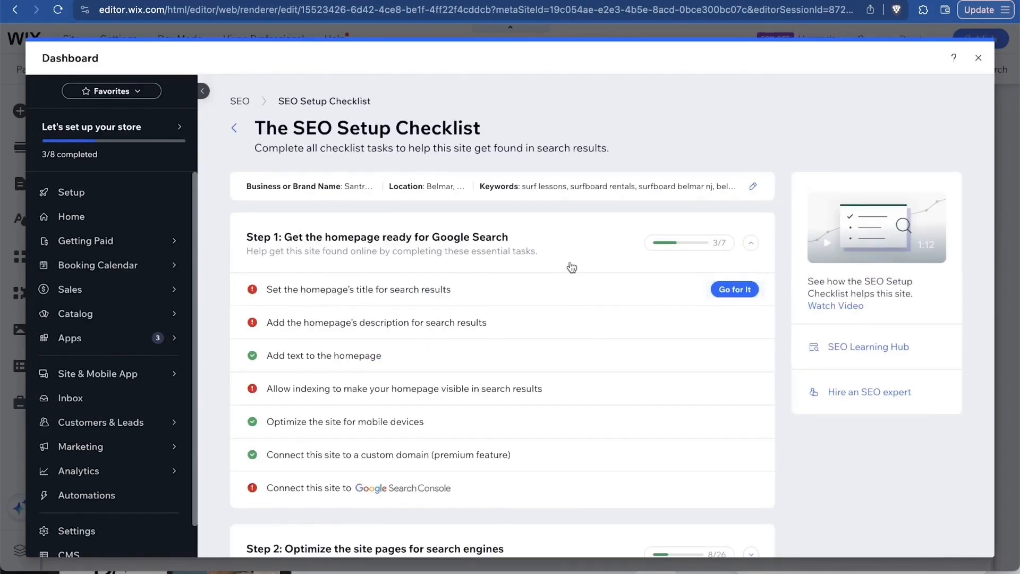
Set and publish the homepage search title 'Santrel Surf Shop | surf lessons | Belmar, NJ, USA'.
scroll(571, 267, "down", 2)
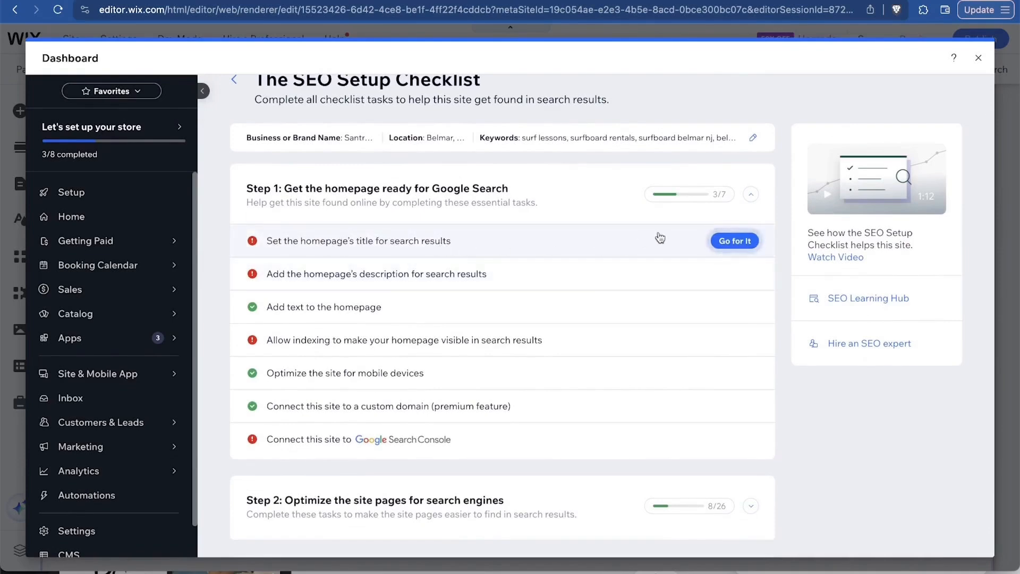
left_click(735, 241)
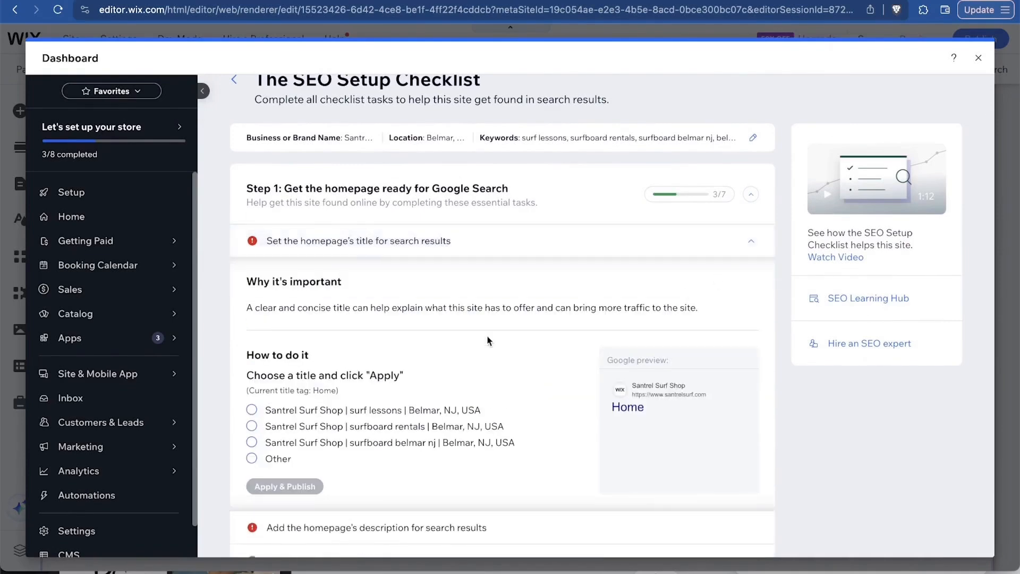
scroll(487, 340, "down", 3)
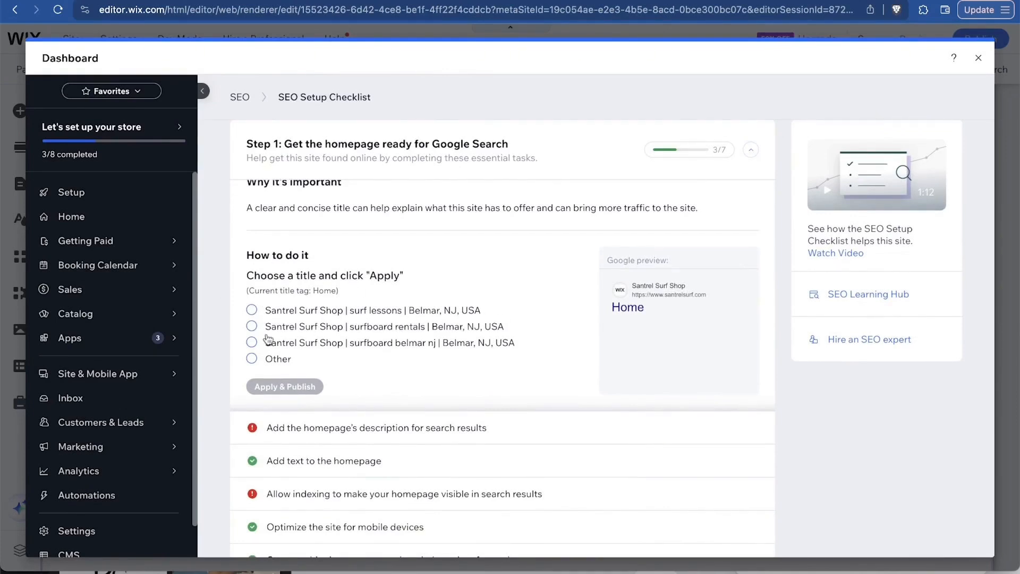
left_click(252, 310)
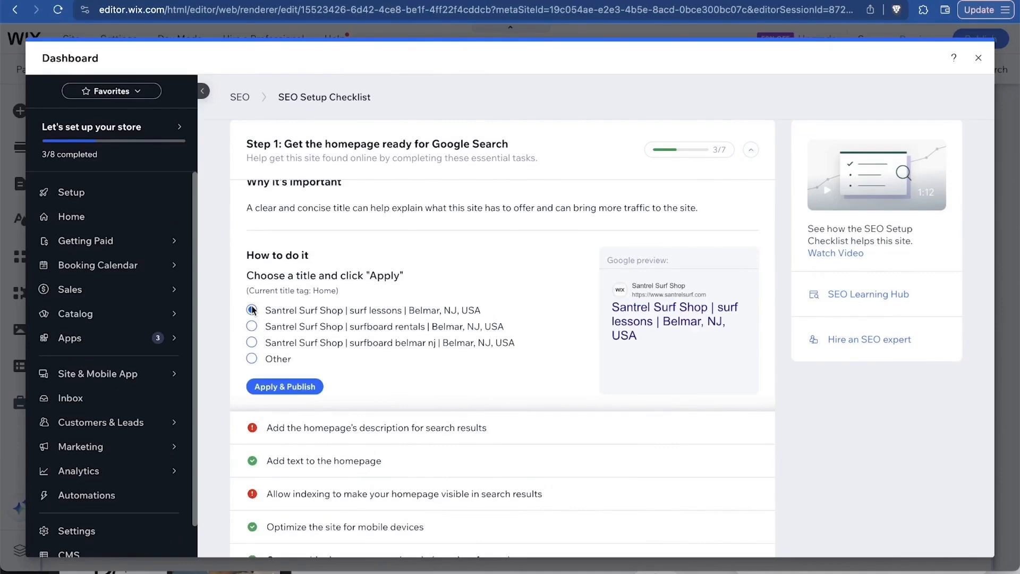
left_click(296, 389)
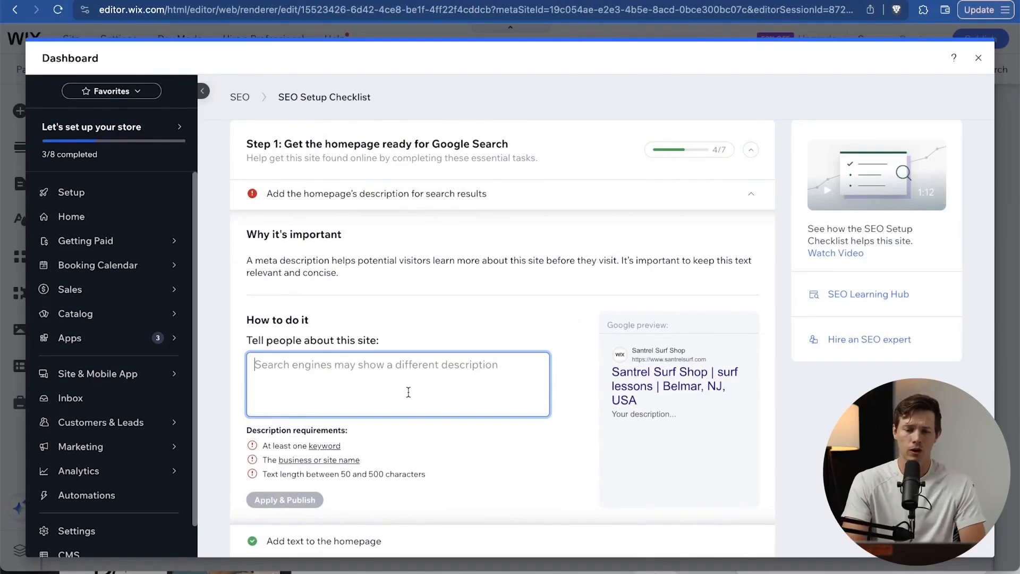
Paste the prepared homepage search description and publish it.
scroll(408, 392, "down", 2)
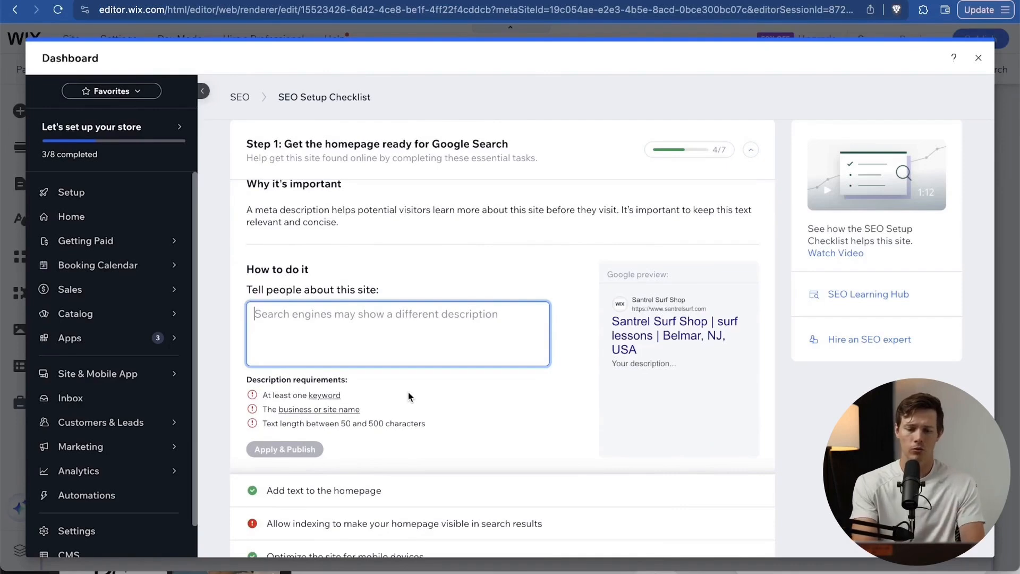
type("Santrel Surf Shop sells premium surfboards, beginner surf lessons, and weekly or daily surfboard rentals in Belmar, NJ. Located right on the beach, our pros can get you surfing!")
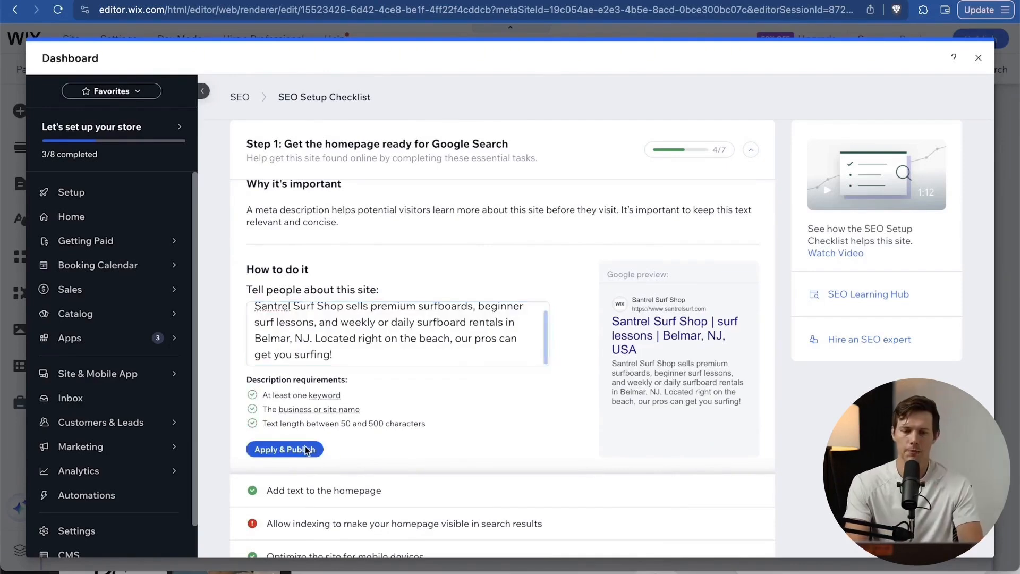
left_click(299, 449)
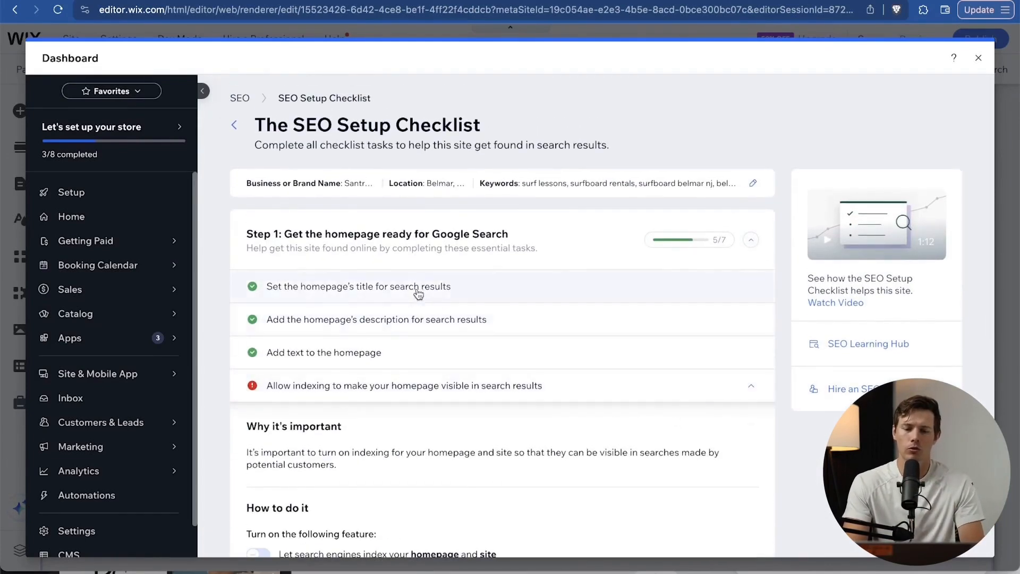
Let search engines index the homepage and site, and publish the setting.
scroll(422, 363, "down", 3)
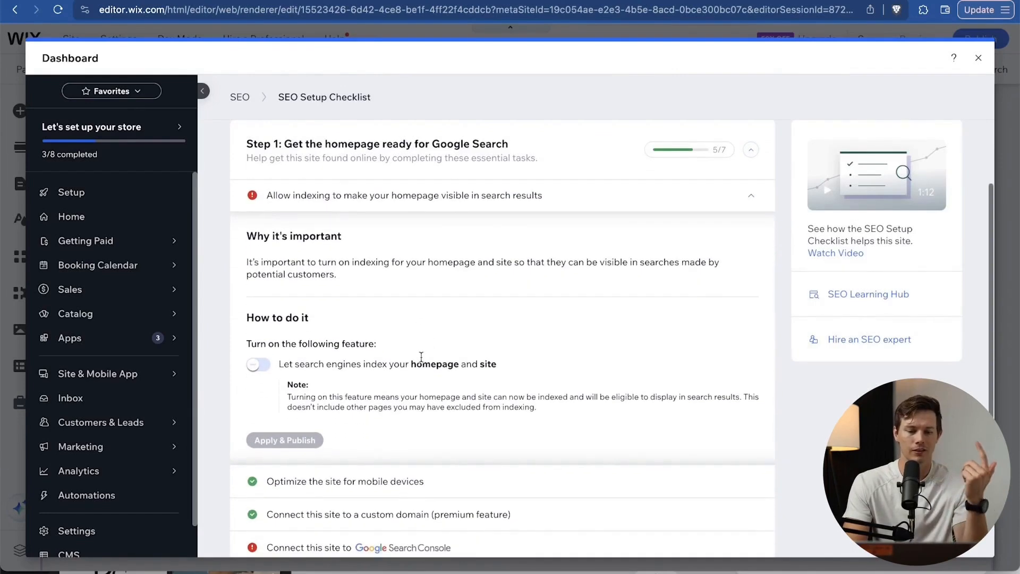
left_click(260, 366)
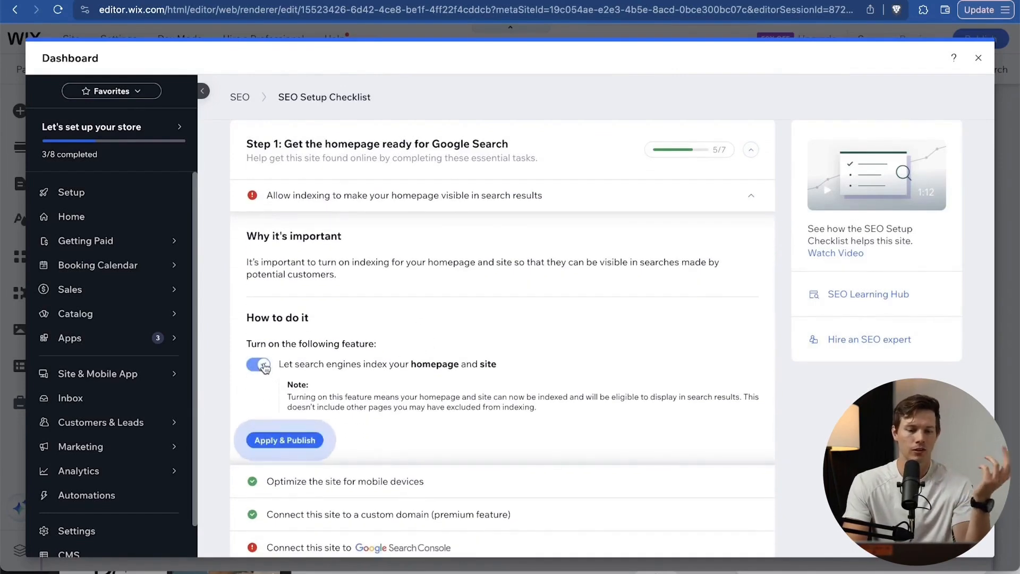
left_click(299, 441)
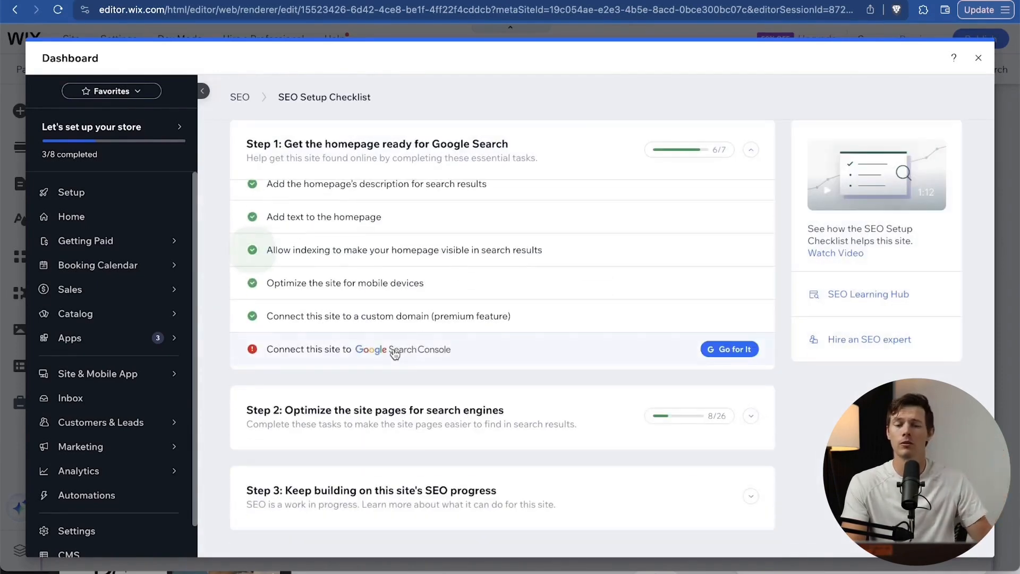
Expand the Google Search Console connection task to review its instructions.
left_click(392, 351)
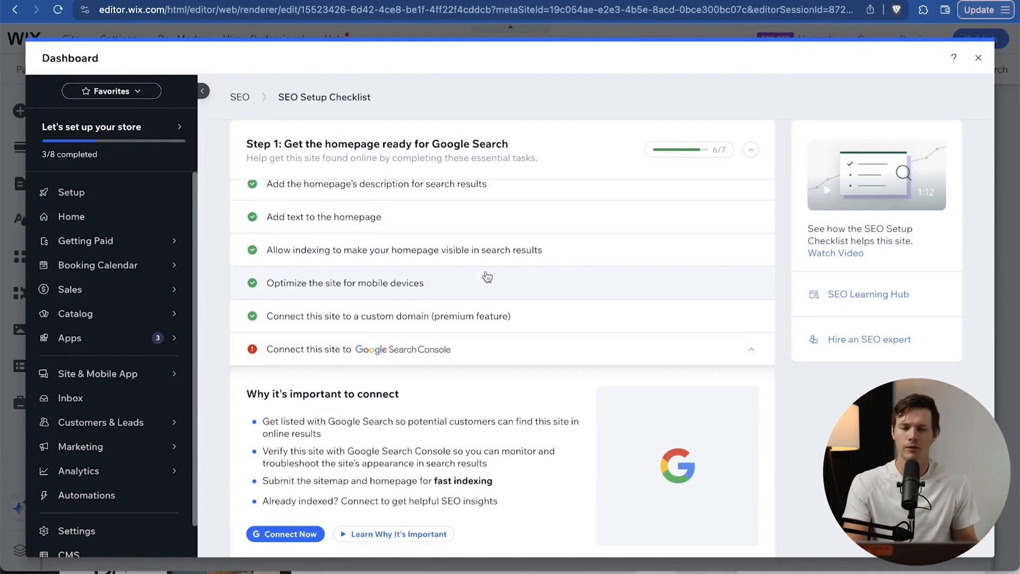
scroll(488, 276, "up", 2)
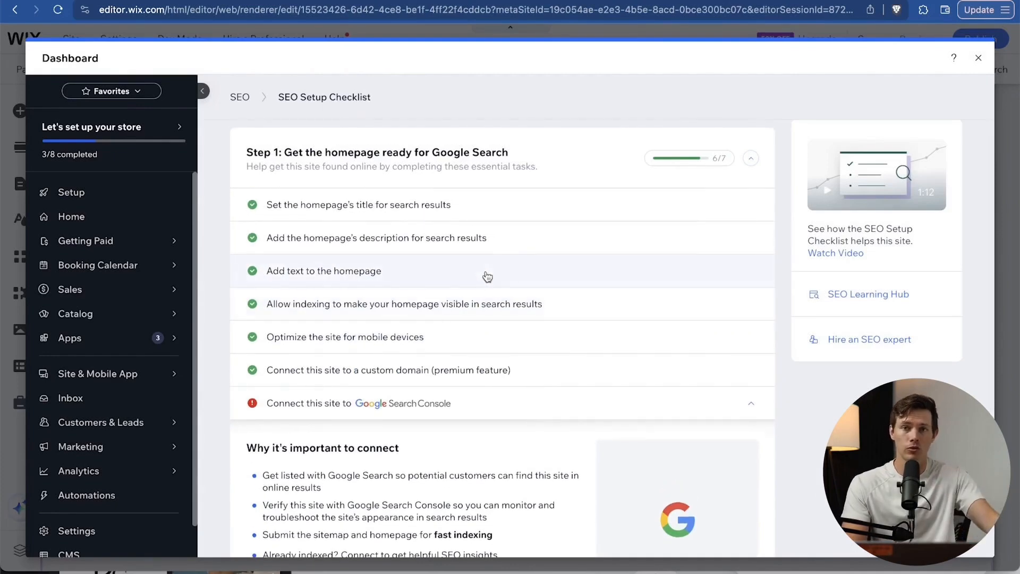
scroll(488, 276, "down", 5)
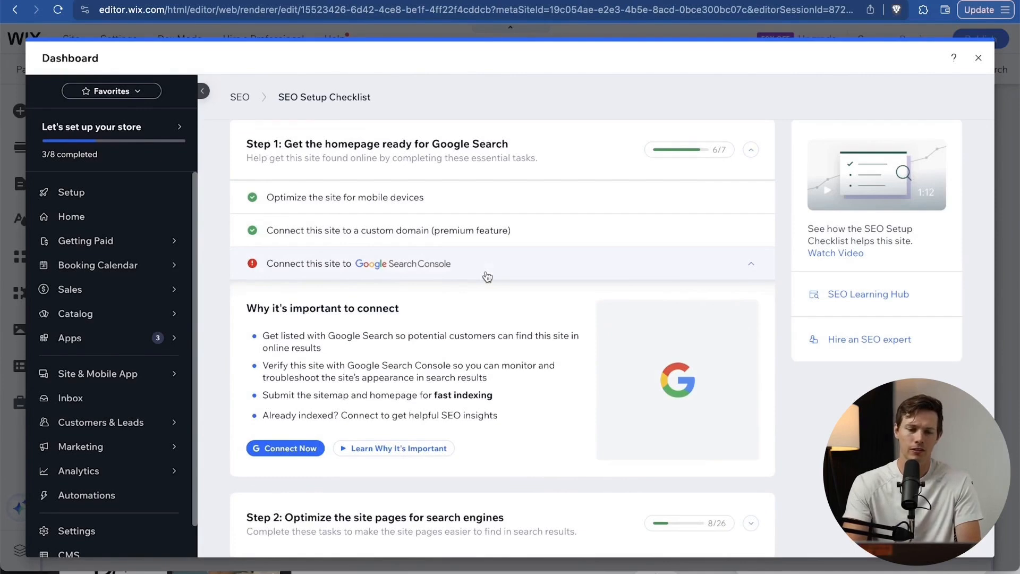
scroll(475, 282, "down", 3)
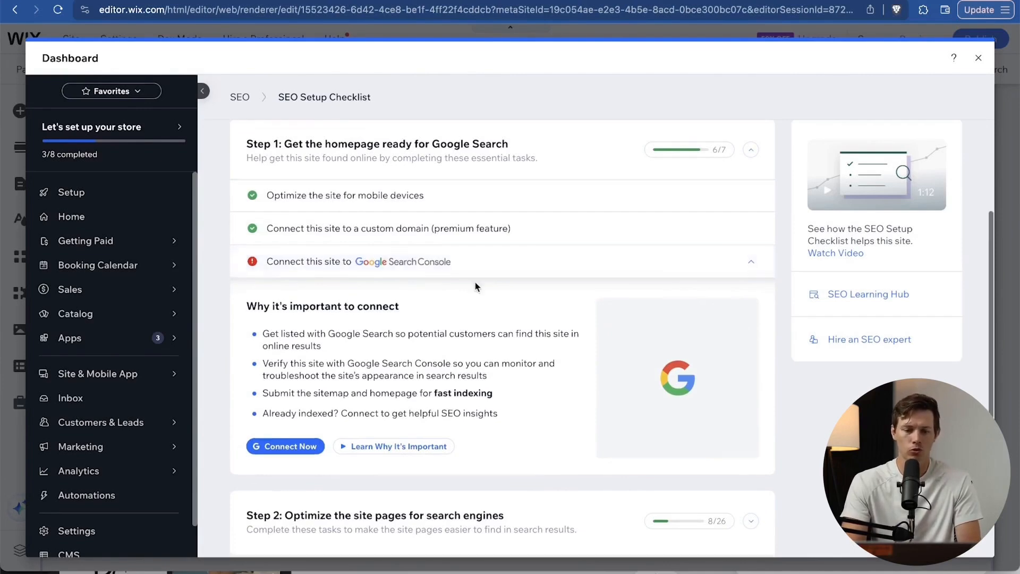
scroll(475, 282, "down", 1)
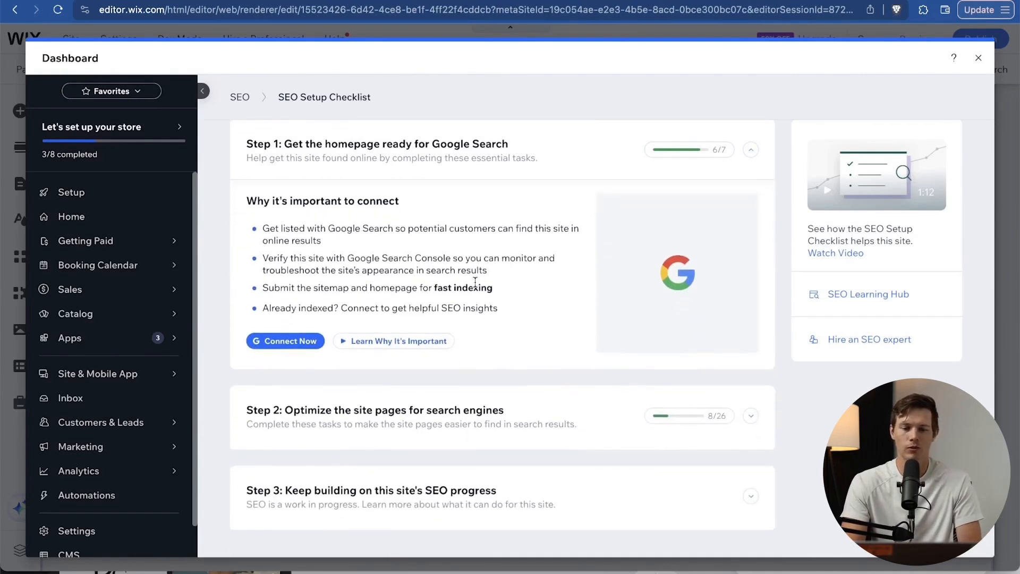
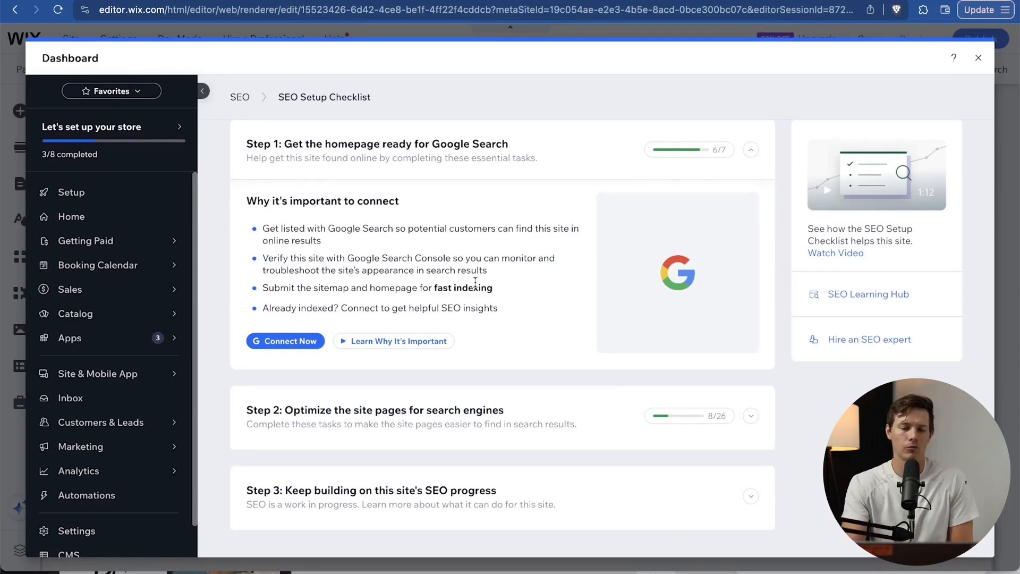
Publish 'Shop All | Santrel Surf Shop' as the Shop All page's search title to complete that task.
scroll(503, 306, "up", 2)
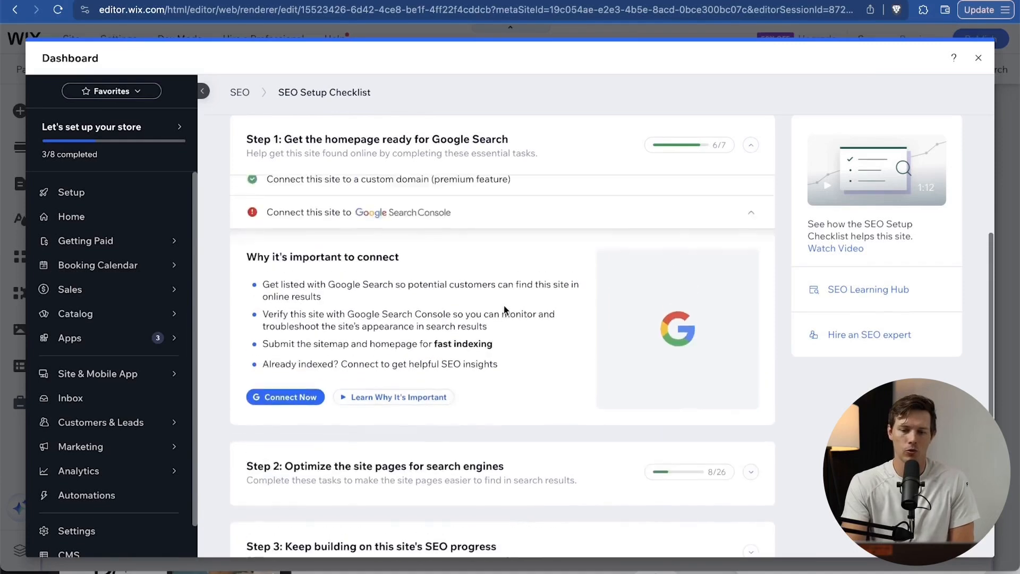
scroll(504, 310, "up", 5)
scroll(504, 310, "down", 6)
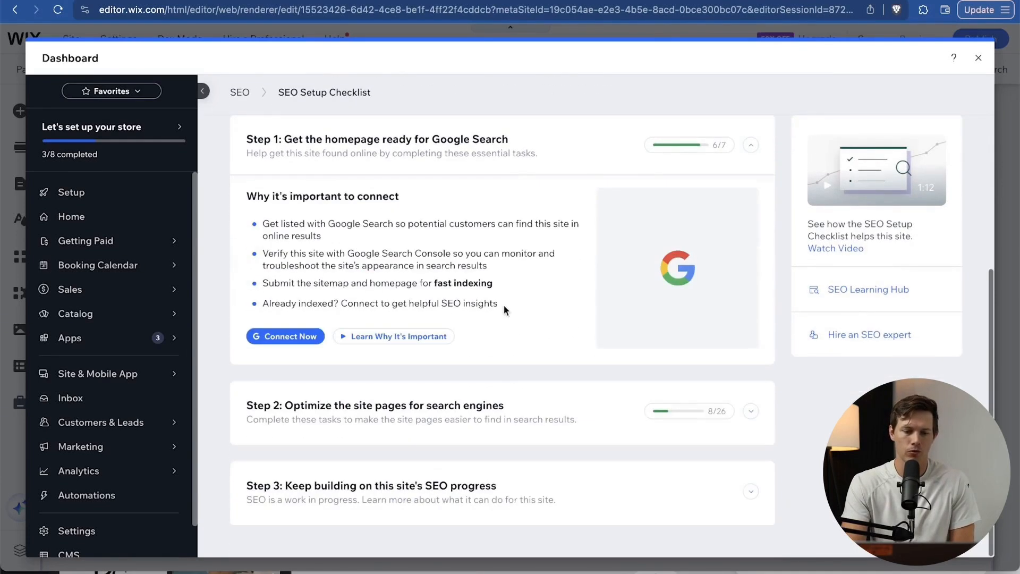
left_click(751, 410)
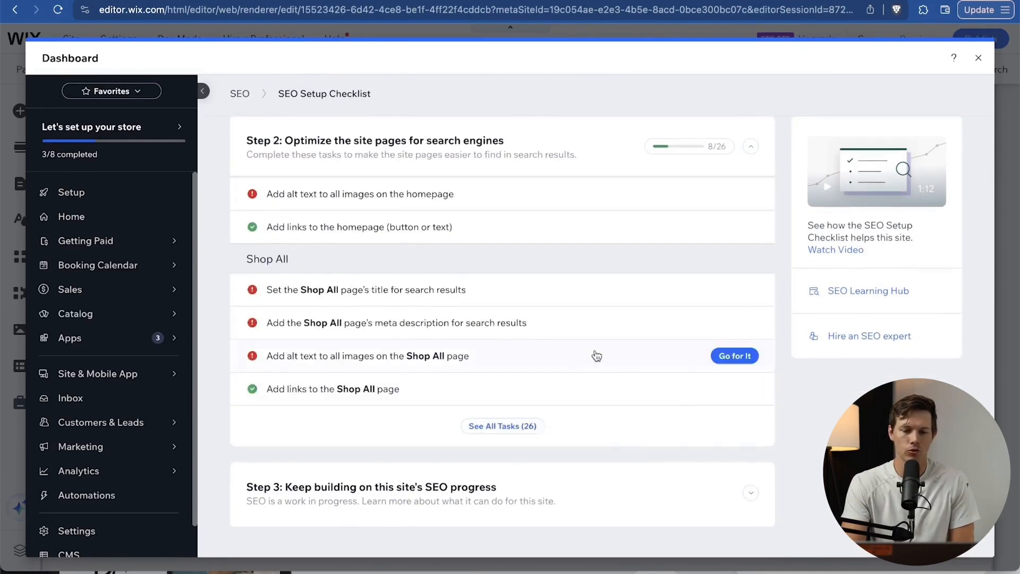
scroll(596, 356, "up", 3)
scroll(596, 356, "down", 2)
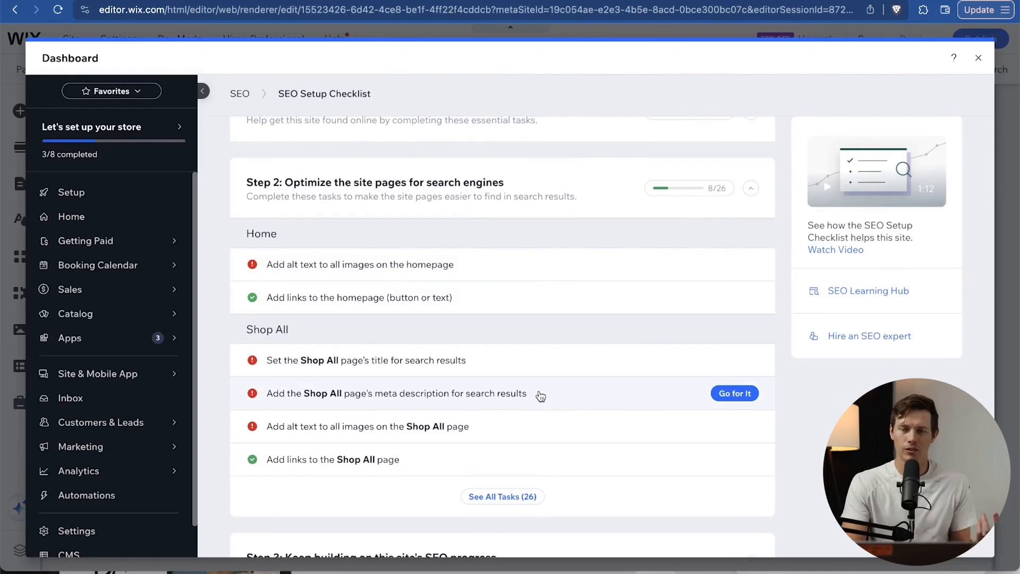
scroll(539, 395, "up", 1)
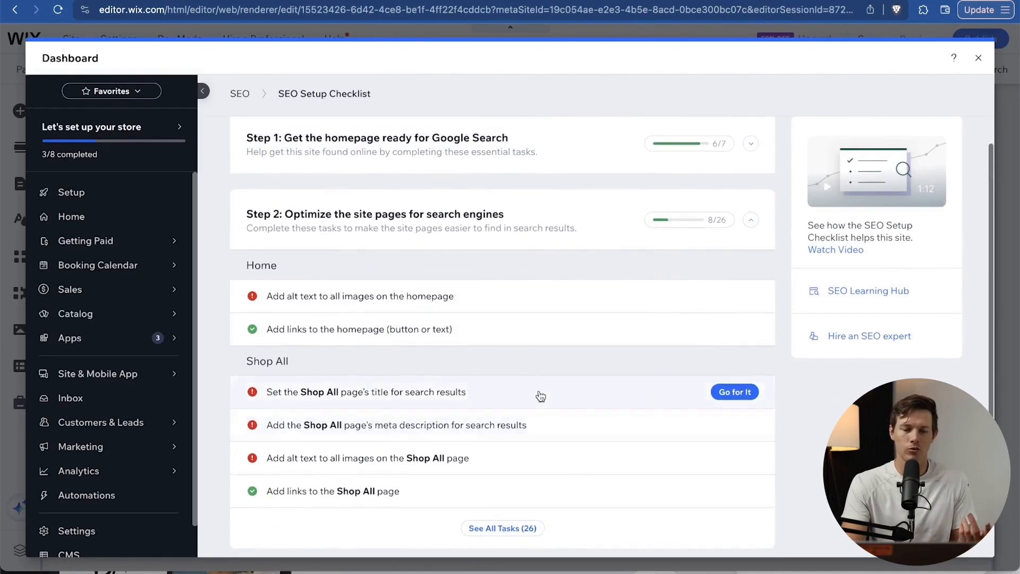
left_click(539, 394)
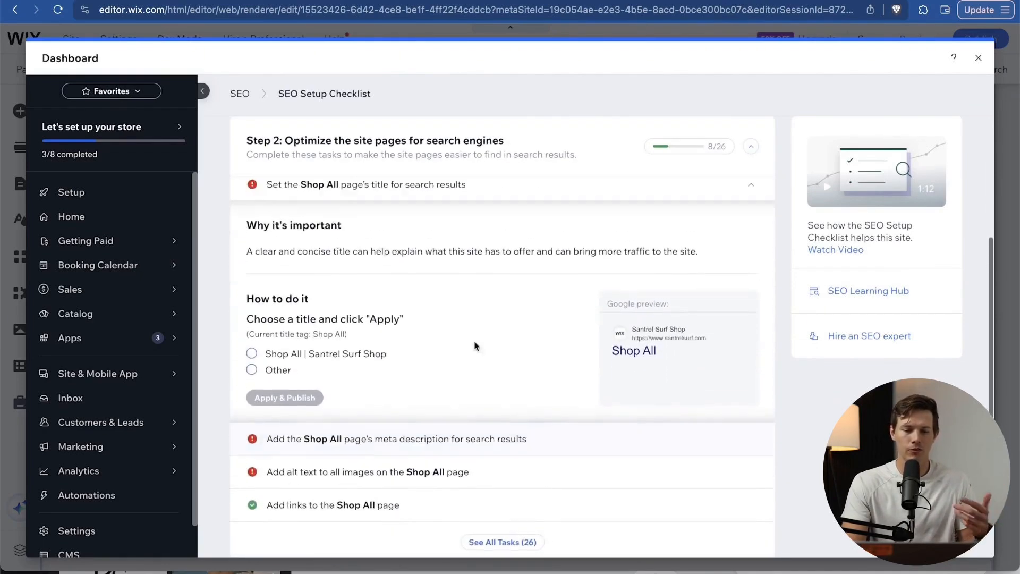
left_click(324, 361)
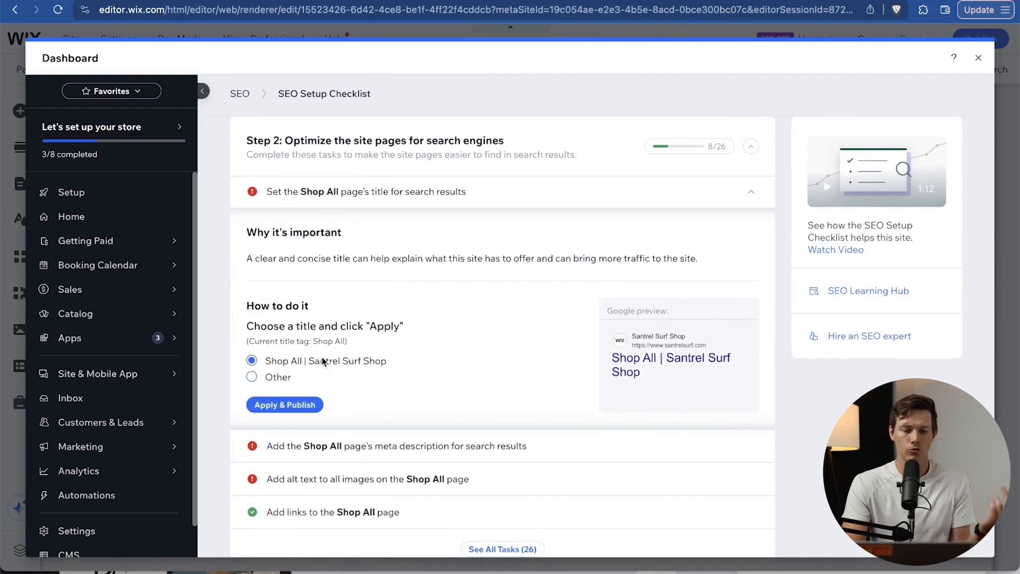
left_click(285, 407)
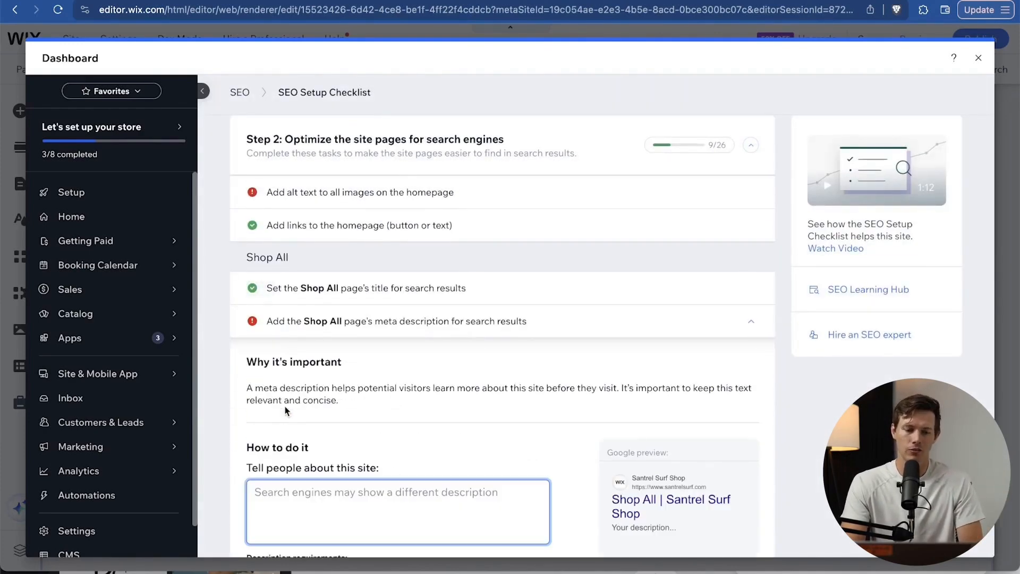
Leave the dashboard, compare the Google Ads and Facebook Ads options, and choose Advertise on Facebook.
left_click(980, 58)
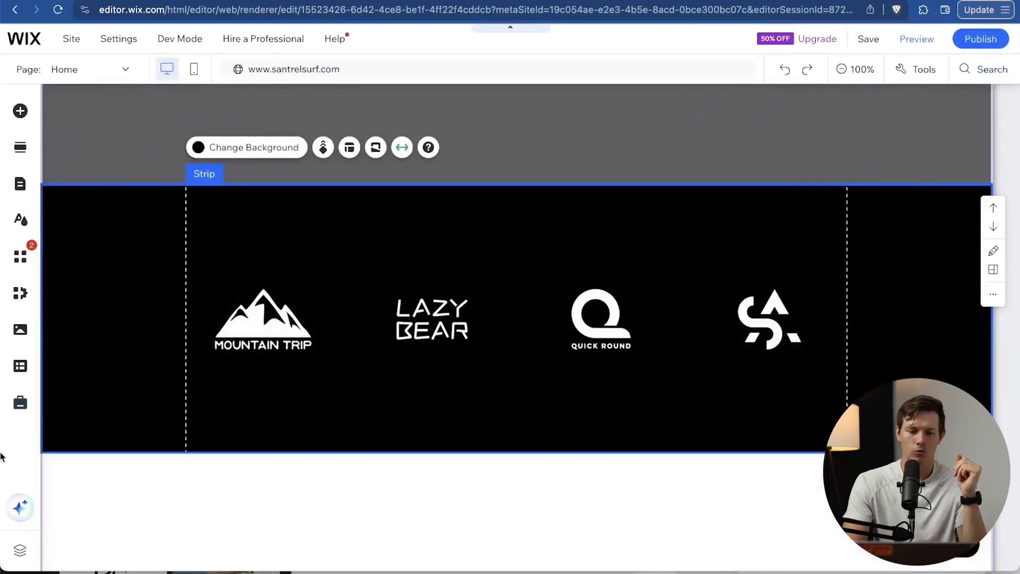
left_click(20, 404)
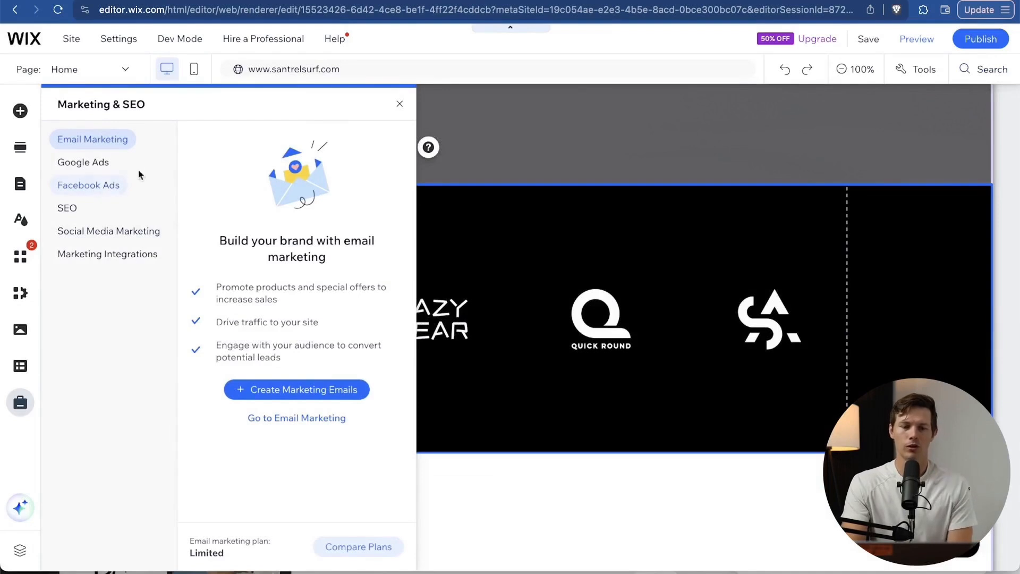
left_click(88, 164)
left_click(103, 186)
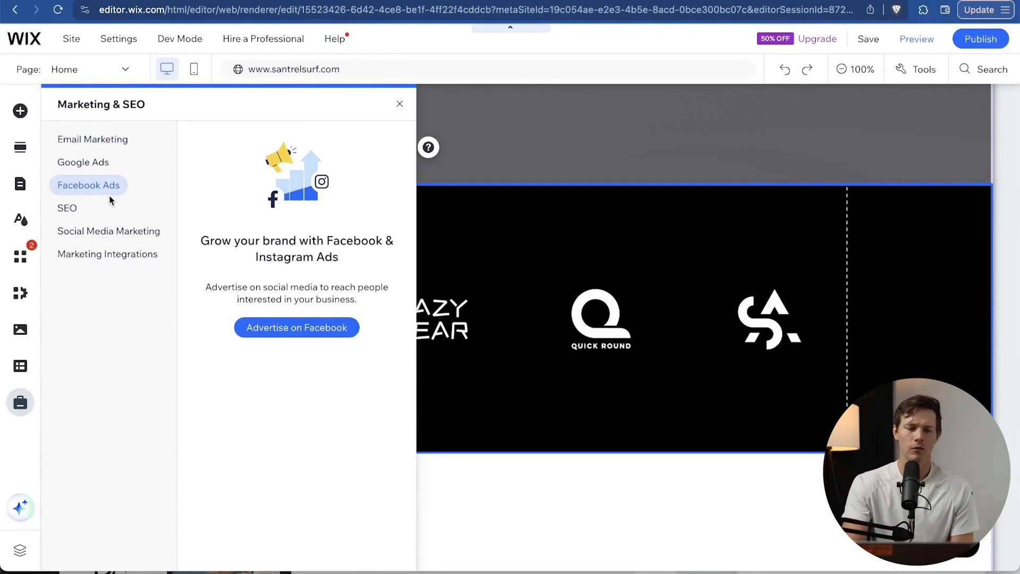
left_click(319, 327)
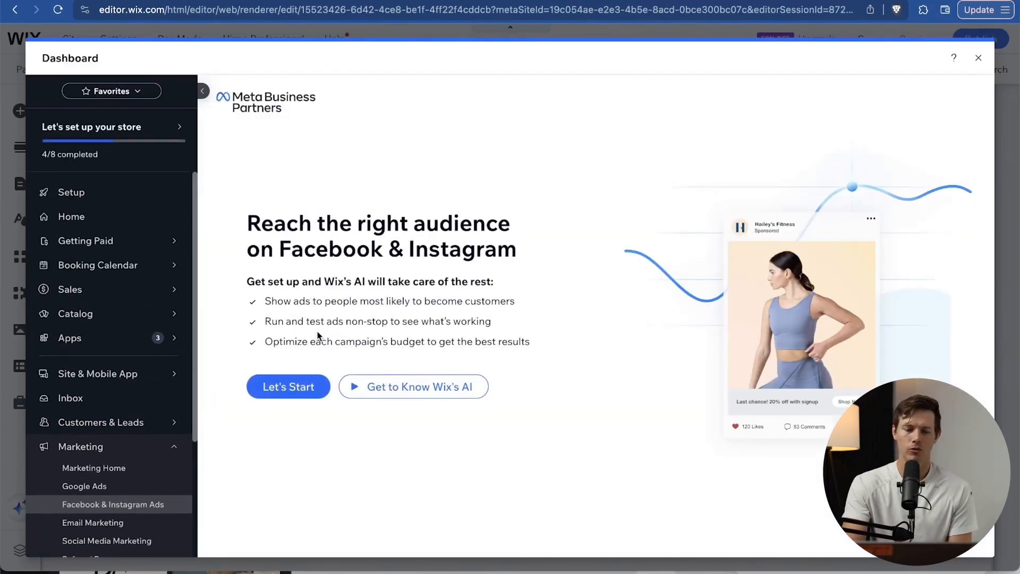
Start the Facebook ads setup and try the page-promotion and More store orders goals, then close the dashboard without connecting.
left_click(293, 389)
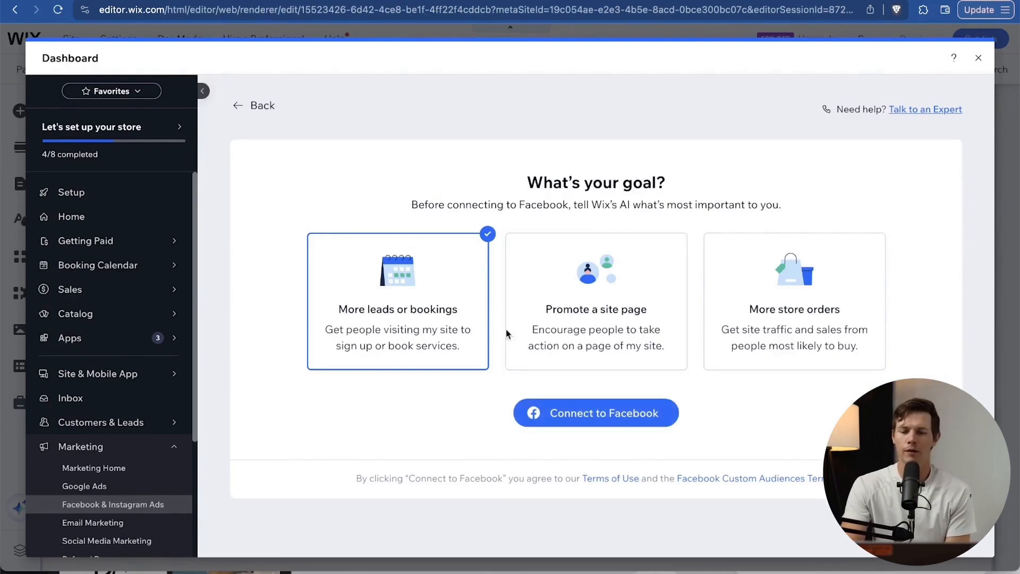
left_click(558, 330)
left_click(749, 324)
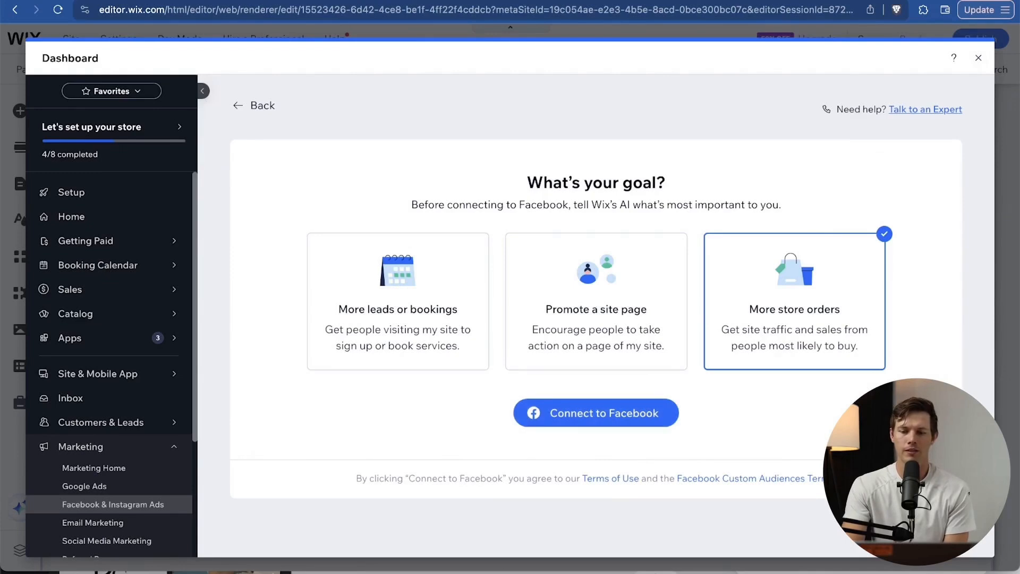
left_click(980, 58)
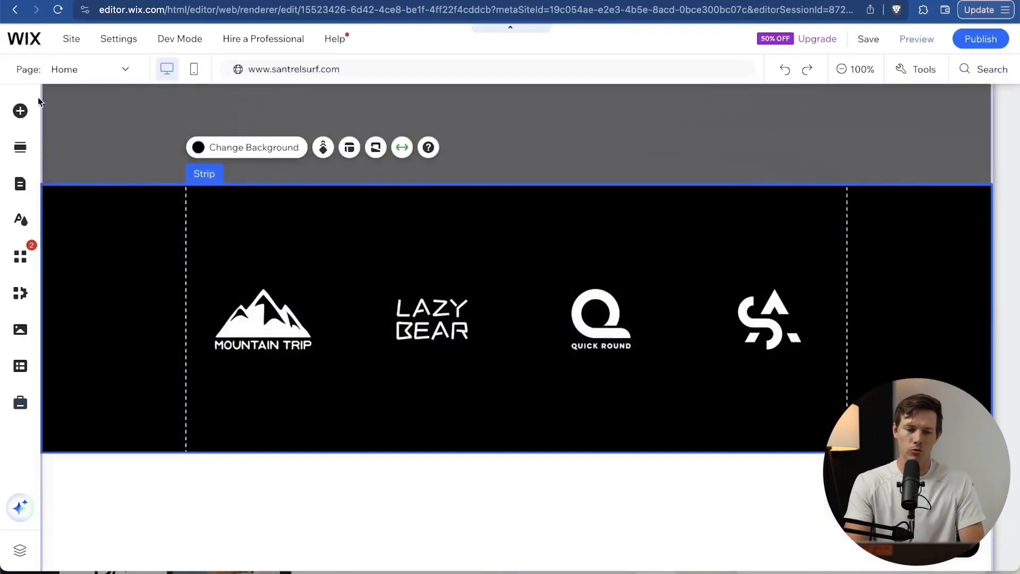
Reopen the Marketing & SEO panel, then switch to the Wix App Market.
left_click(20, 403)
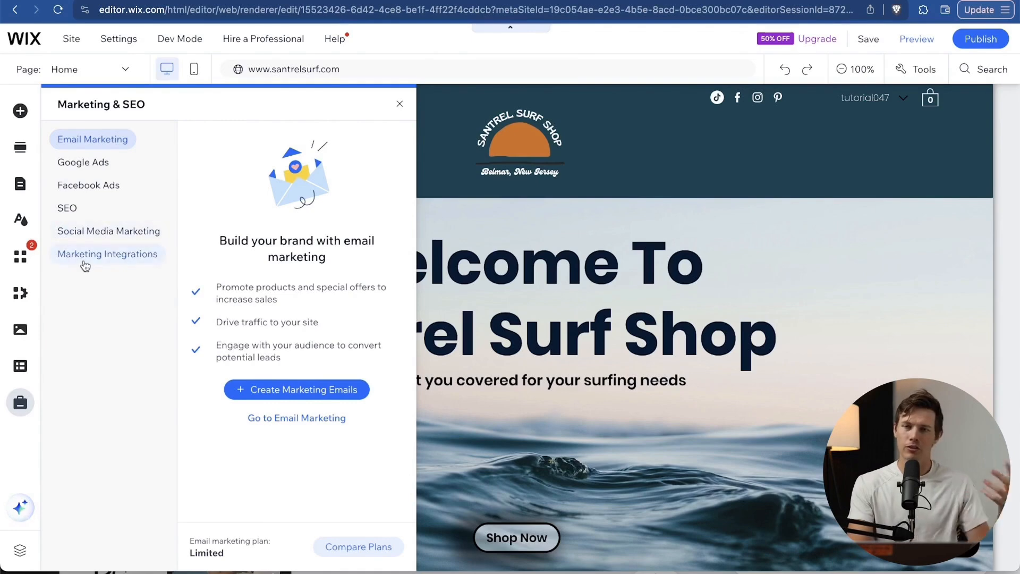
left_click(22, 260)
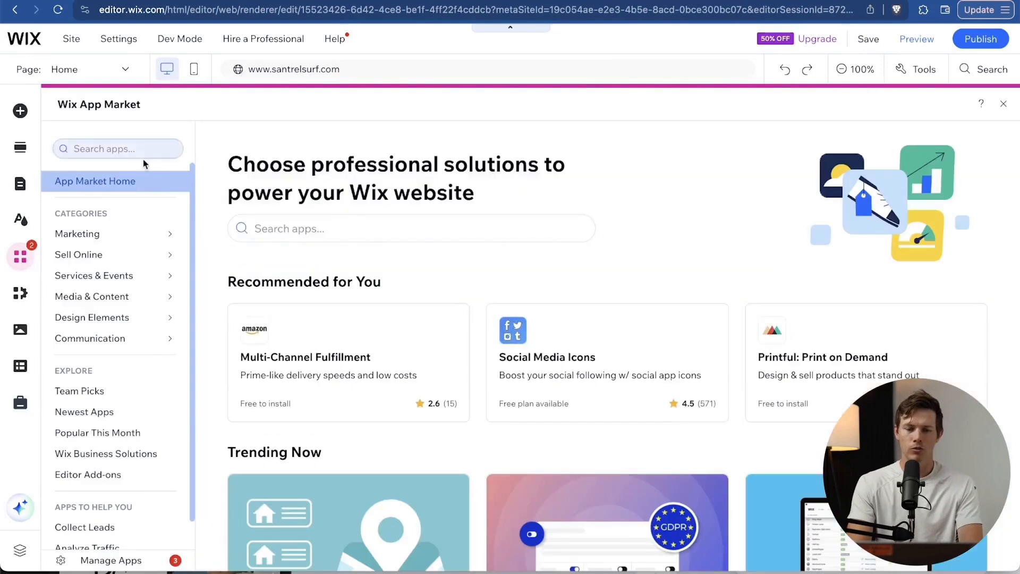
Search the App Market for 'mailchimp' and open the Mailchimp app page.
left_click(135, 150)
type("mailchimp")
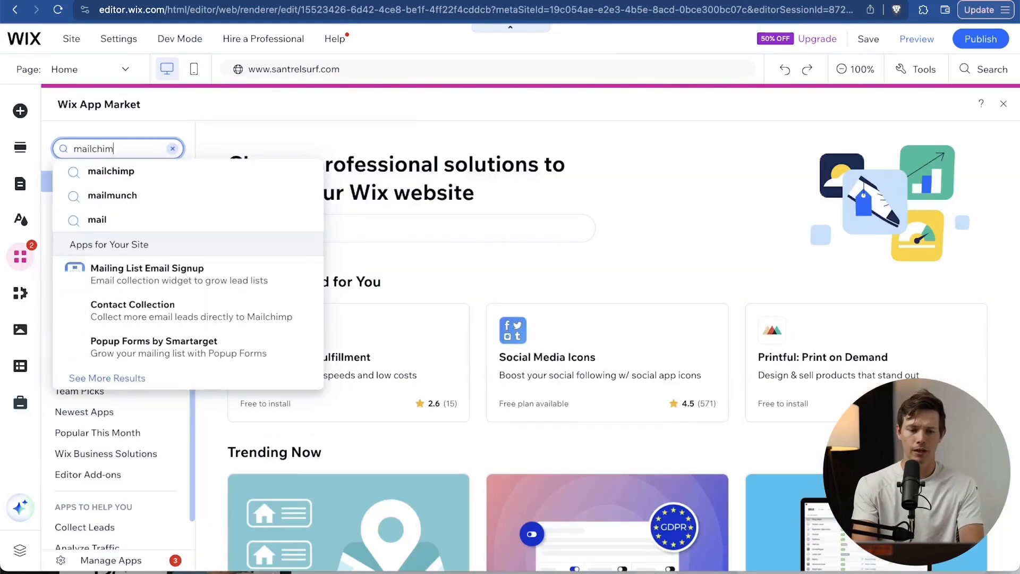
left_click(126, 175)
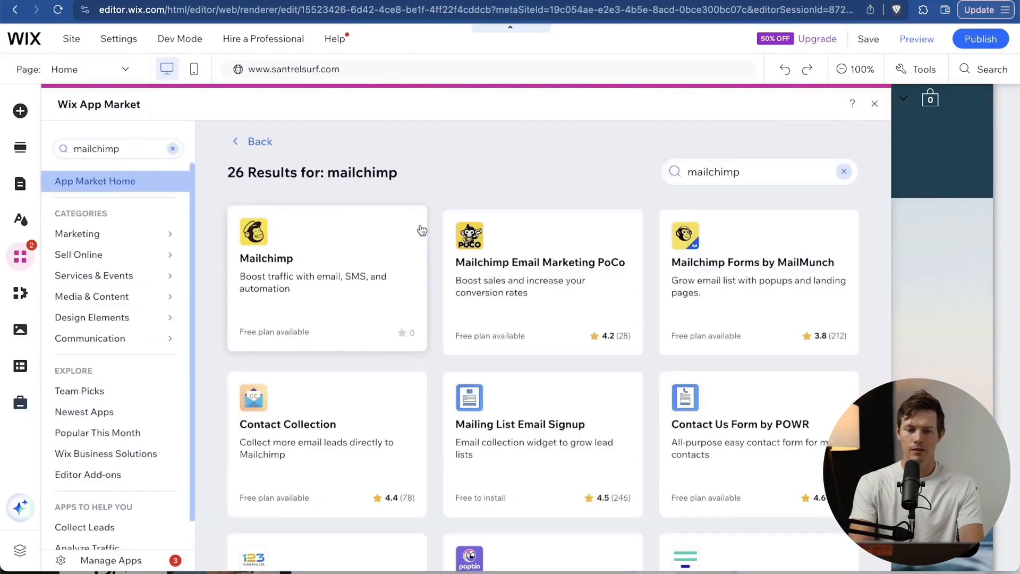
left_click(346, 256)
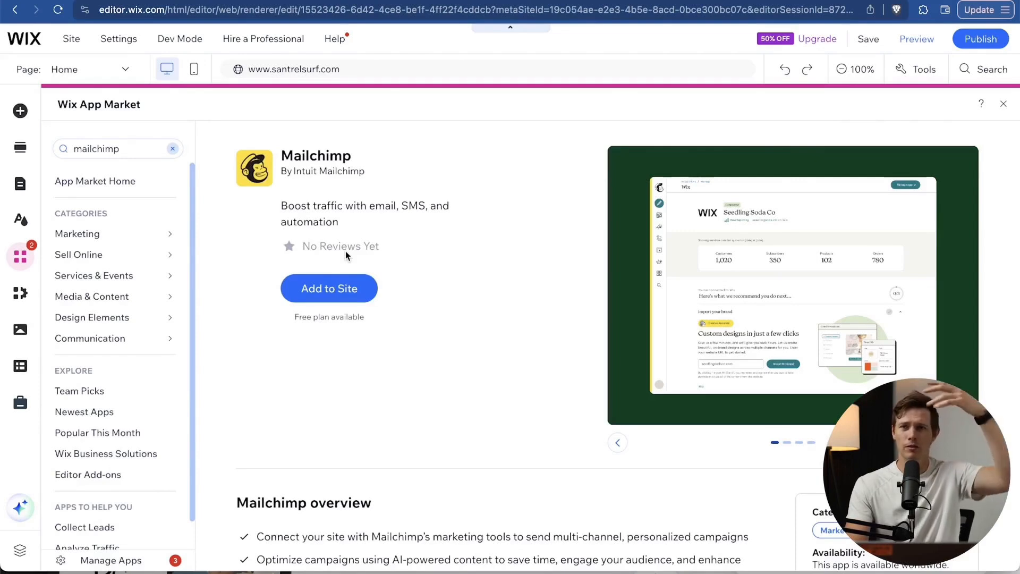
Check a 'brevo' search for comparison, then add Mailchimp to the site.
left_click(173, 150)
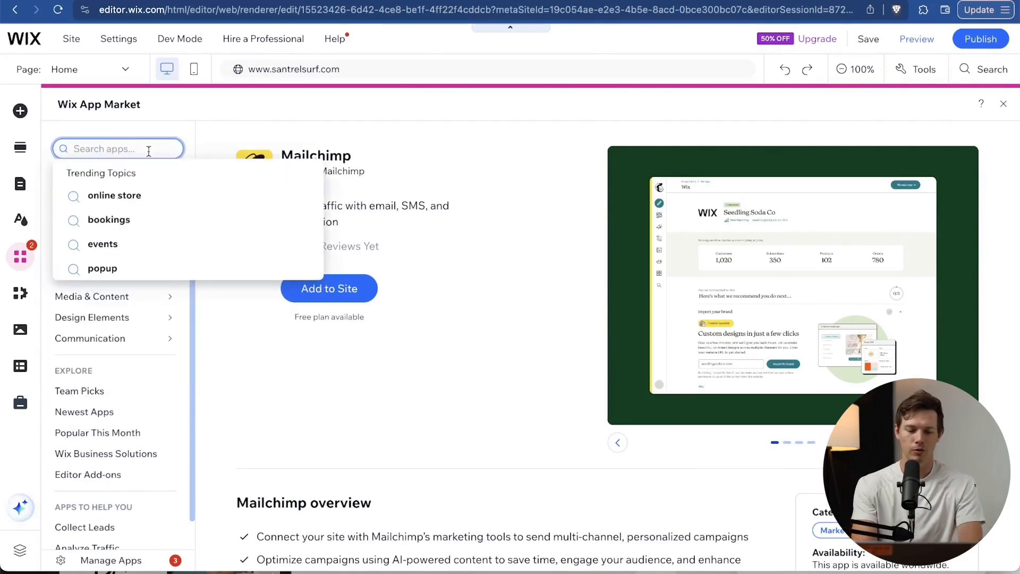
type("brevo")
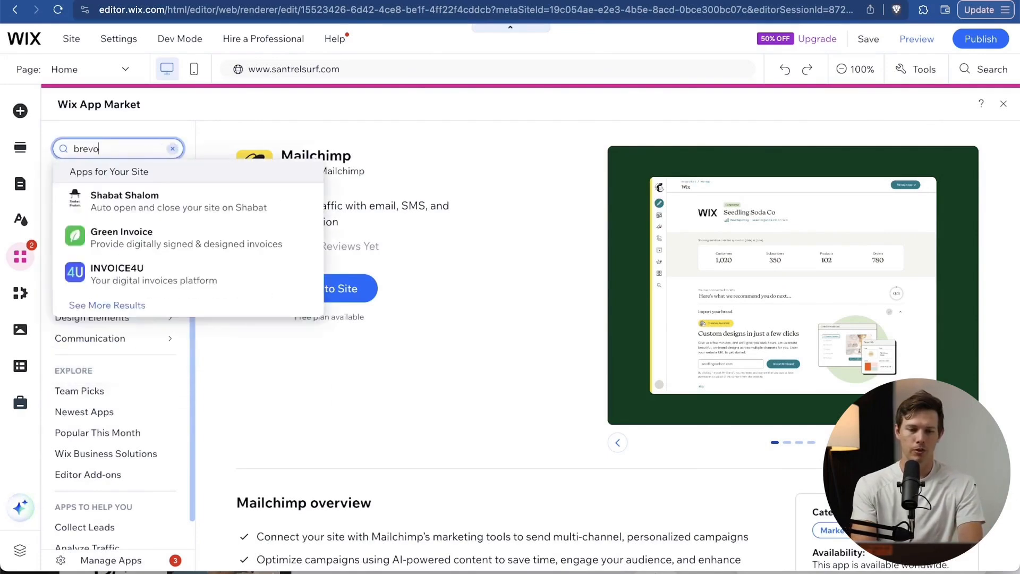
key("Return")
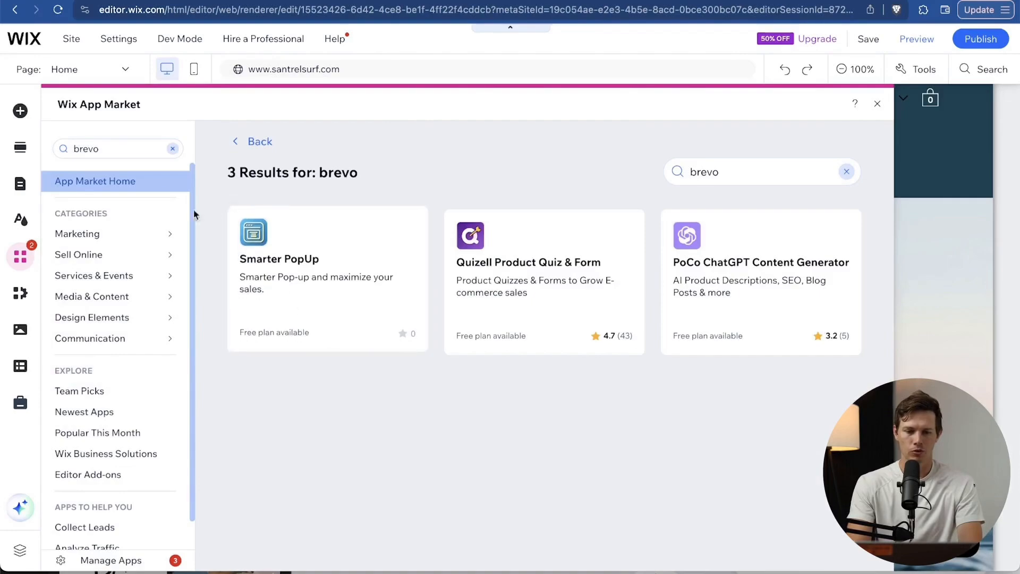
left_click(112, 151)
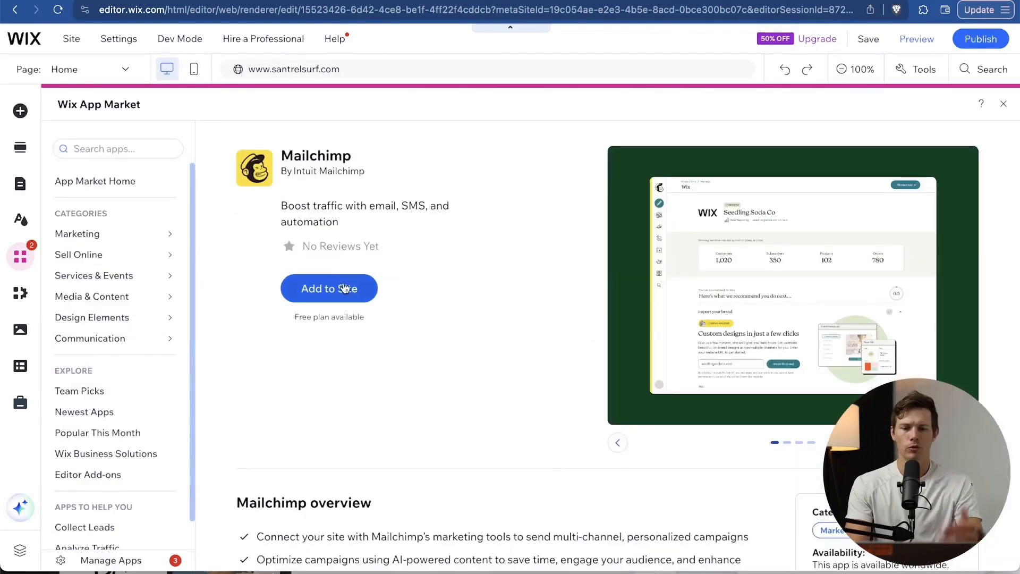
left_click(344, 285)
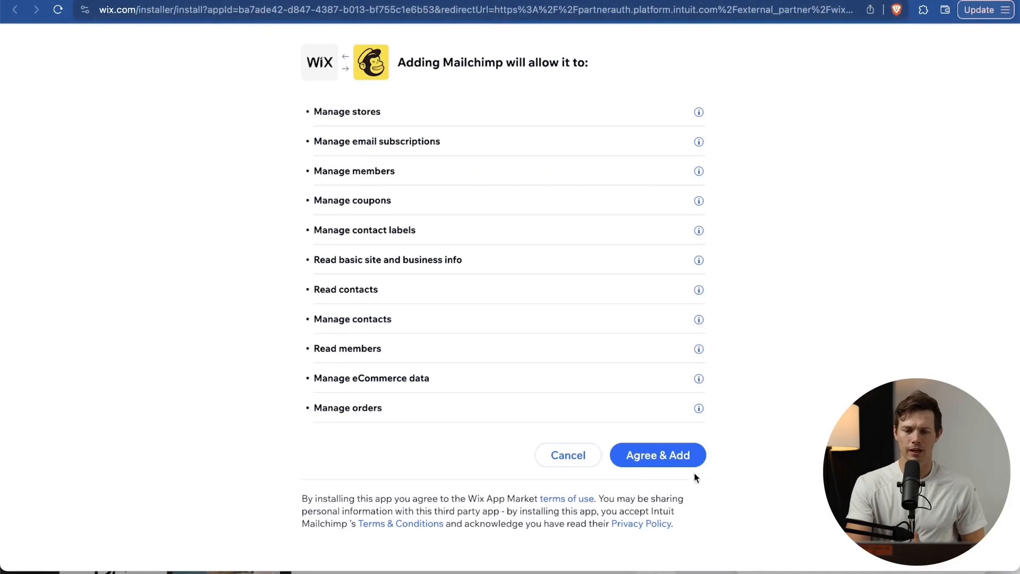
Accept Mailchimp's requested permissions with Agree & Add.
left_click(680, 458)
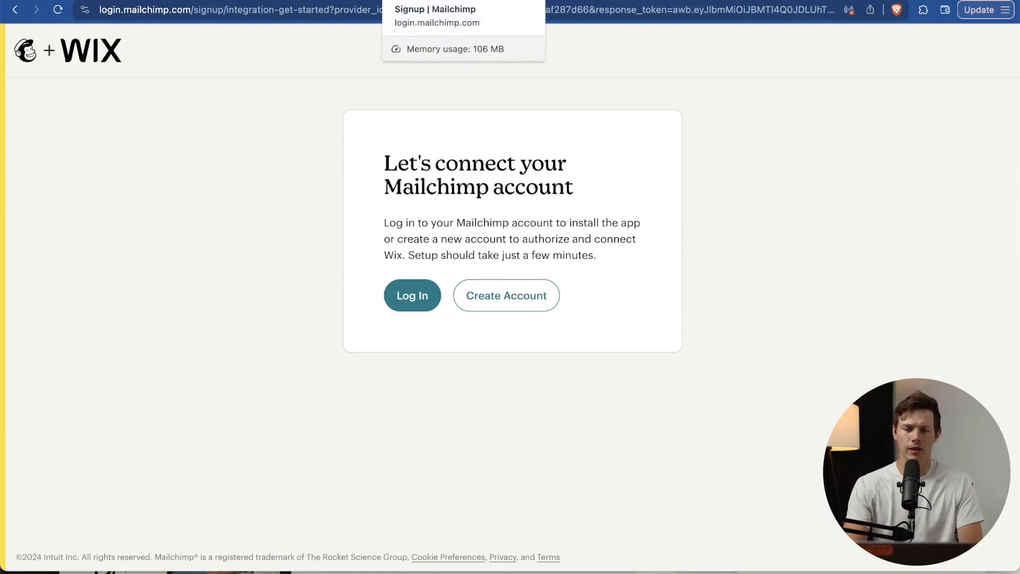
Return to the Wix editor tab showing the installed Mailchimp app page.
left_click(523, 0)
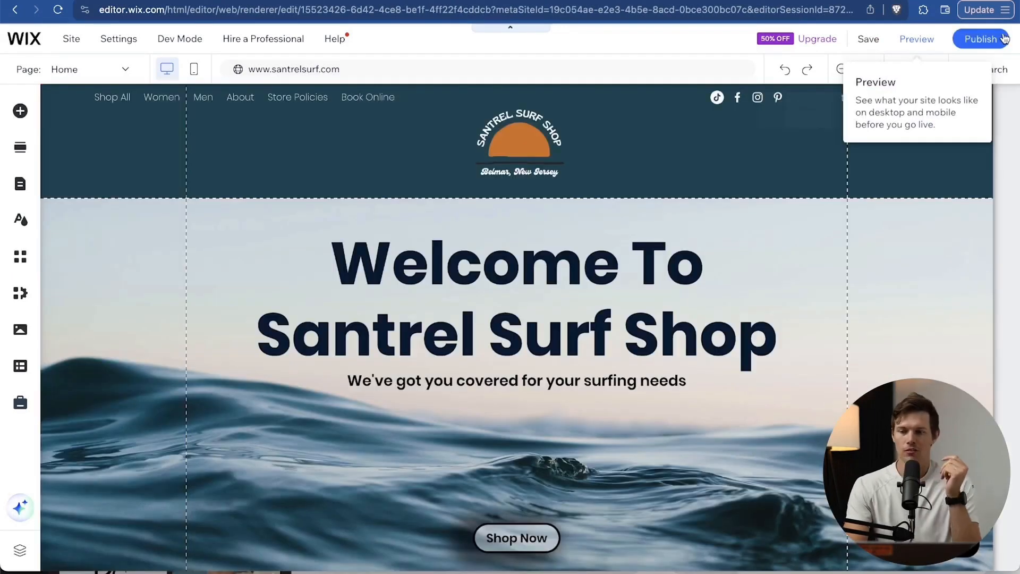
Publish the latest changes and scroll through the live santrelsurf.com homepage.
left_click(1003, 38)
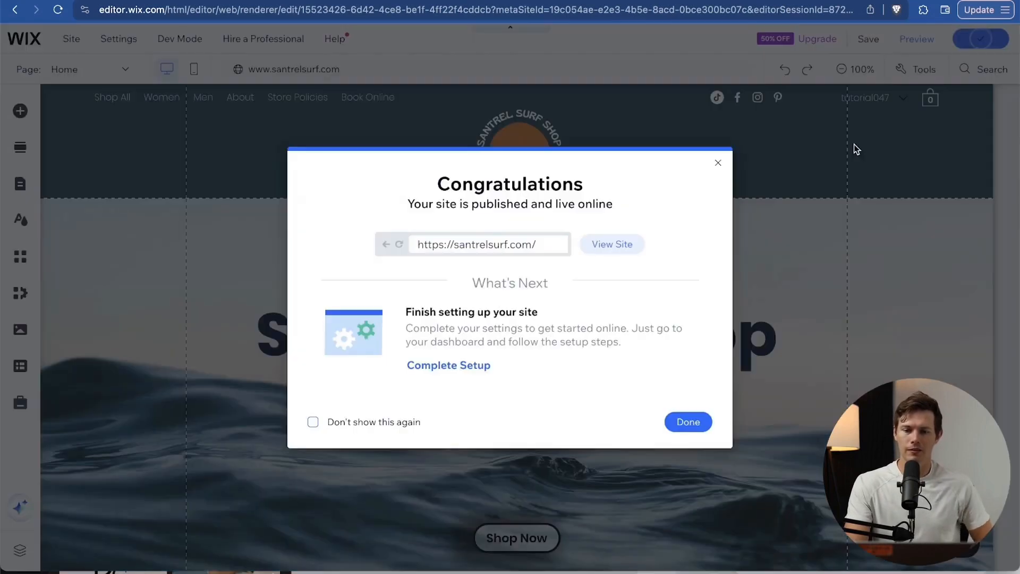
left_click(618, 246)
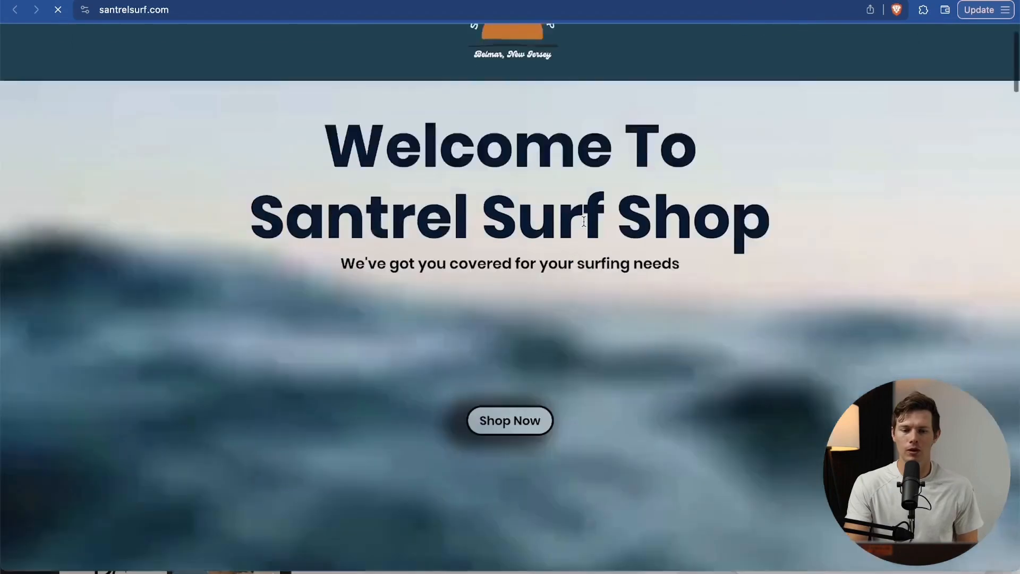
scroll(648, 228, "down", 2)
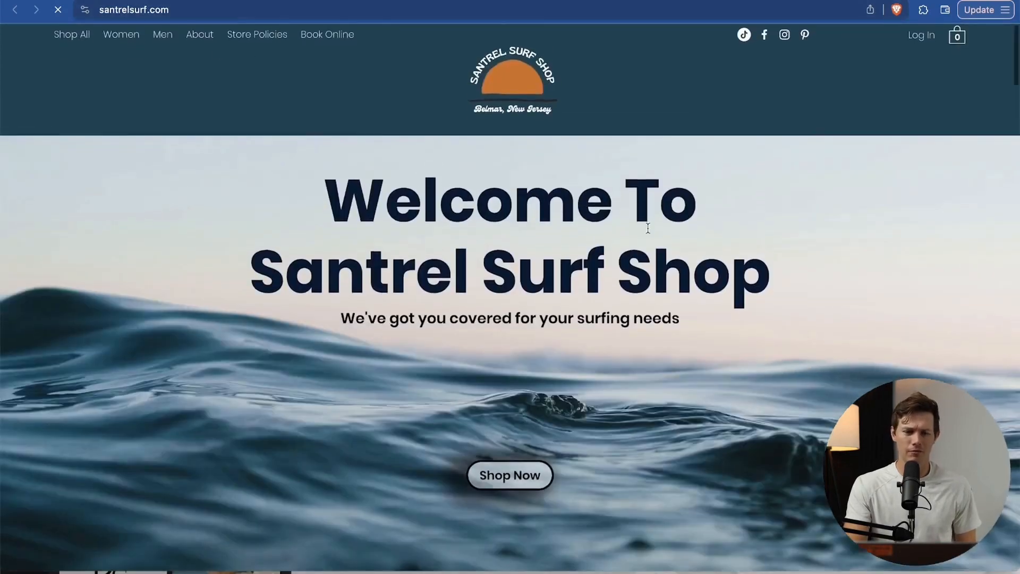
scroll(648, 228, "up", 2)
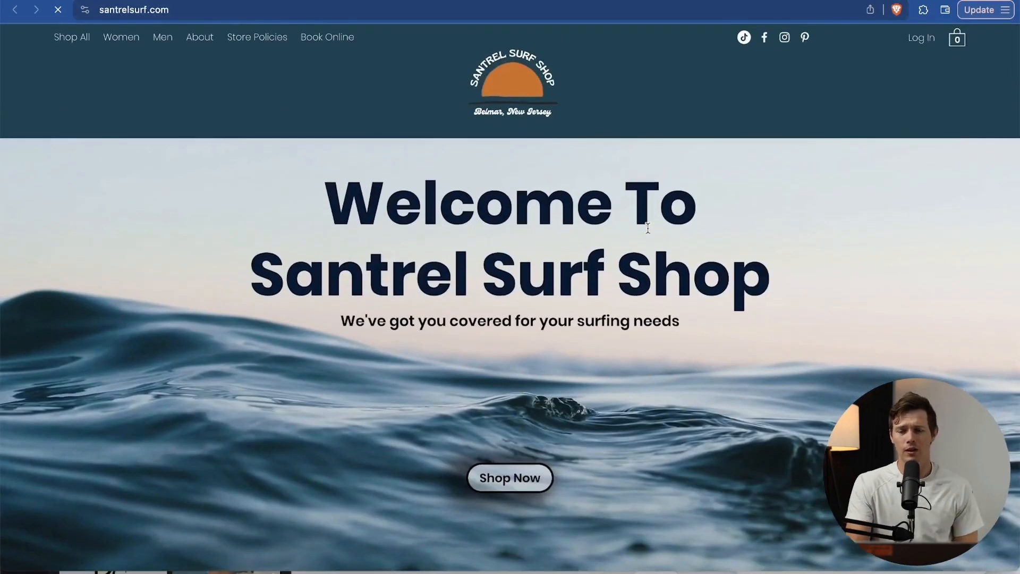
scroll(649, 228, "down", 10)
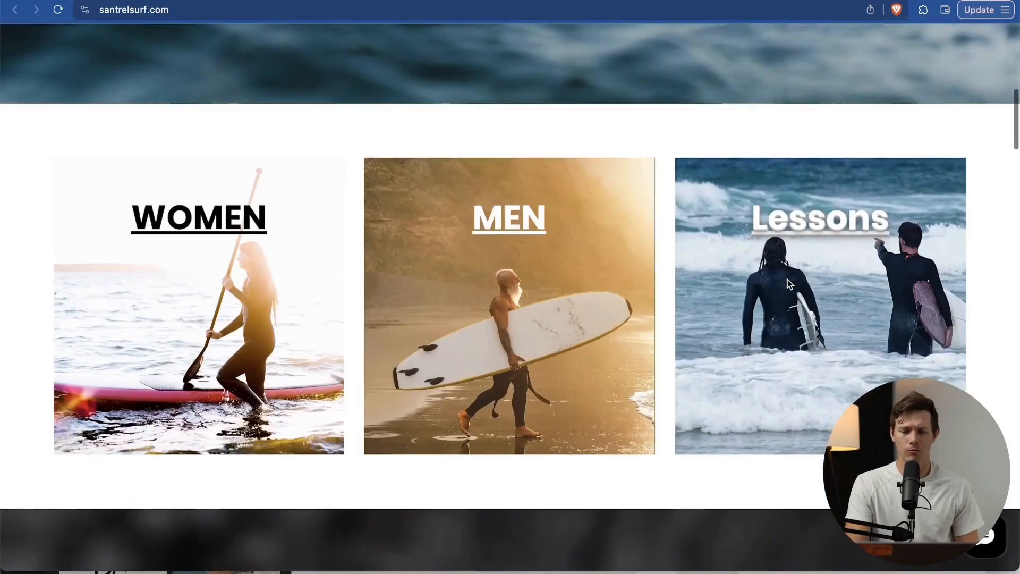
scroll(790, 284, "down", 2)
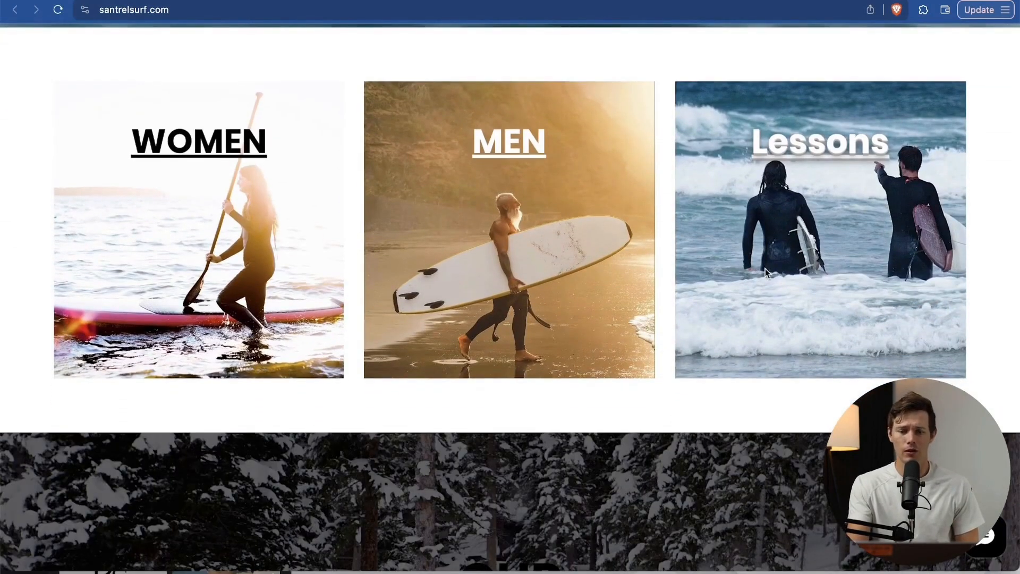
scroll(765, 269, "down", 10)
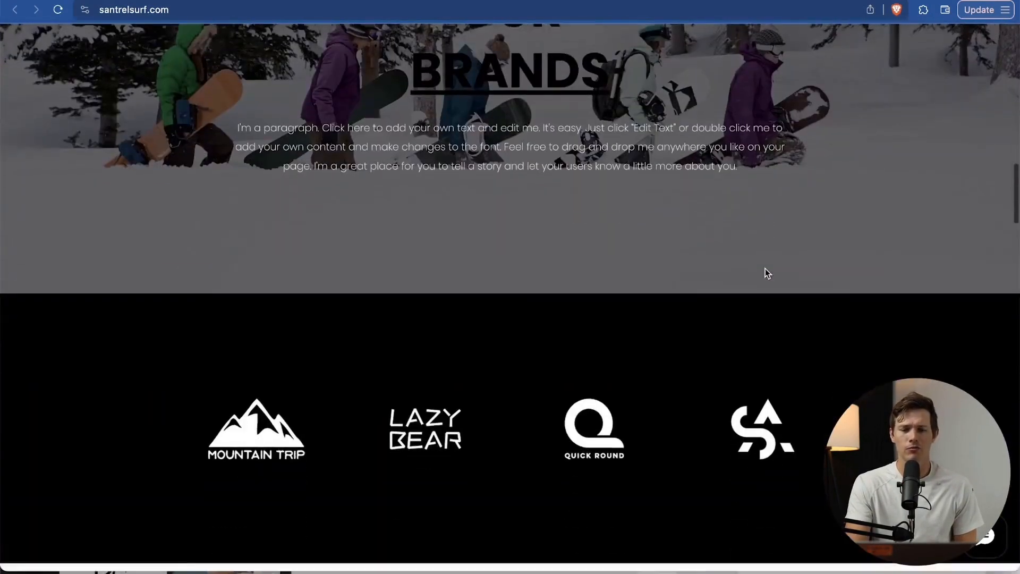
scroll(684, 228, "down", 17)
scroll(473, 170, "up", 20)
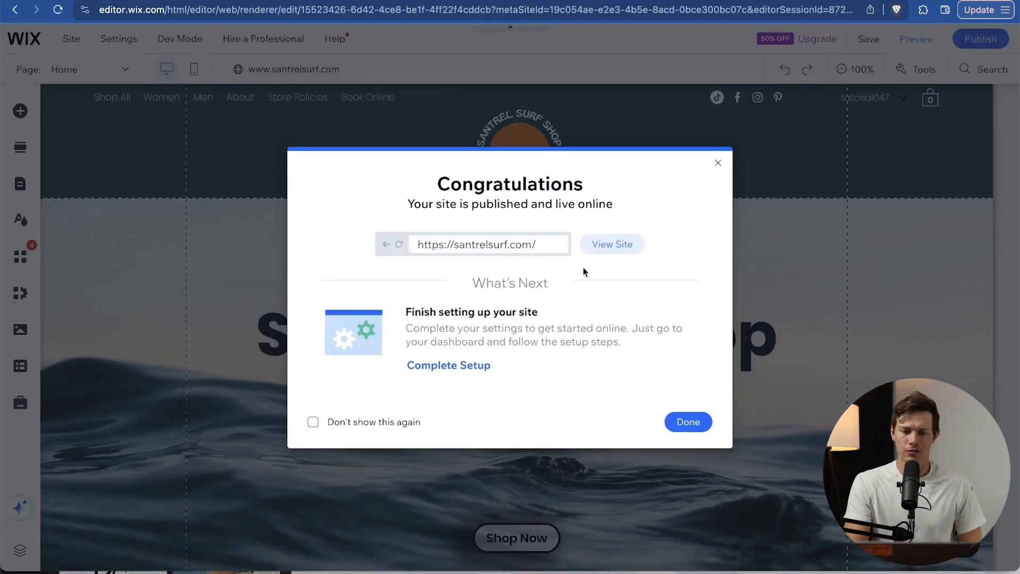
Dismiss the Congratulations dialog and bring up the editor's Settings menu.
left_click(719, 161)
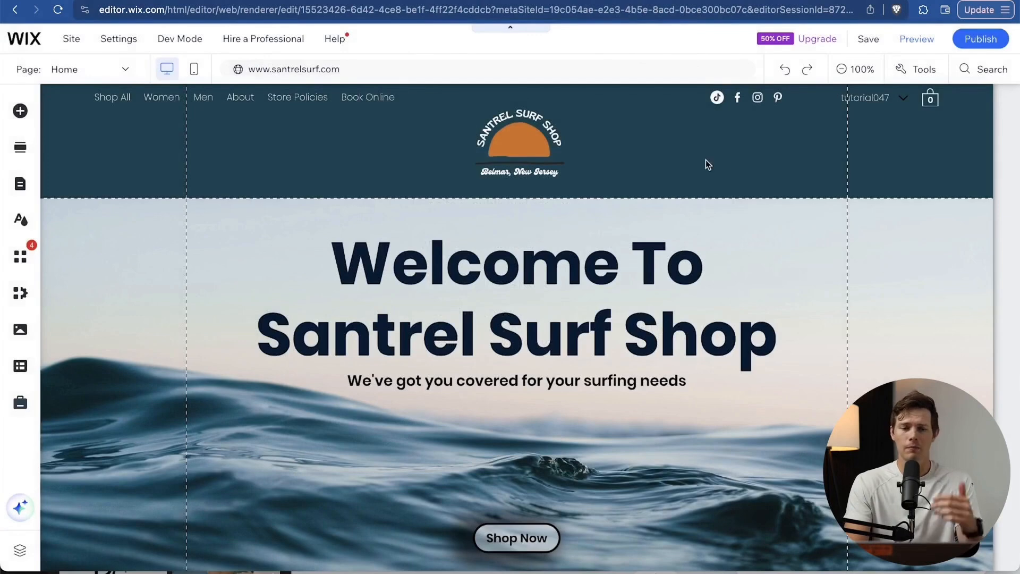
mouse_move(124, 42)
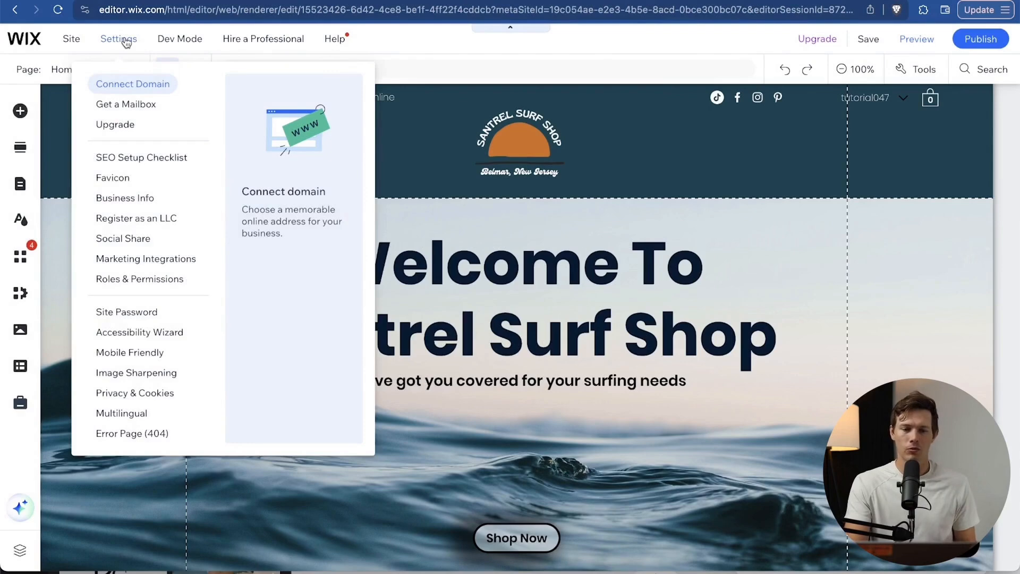
Start the Get a Mailbox setup and enter the first user's email username.
left_click(128, 106)
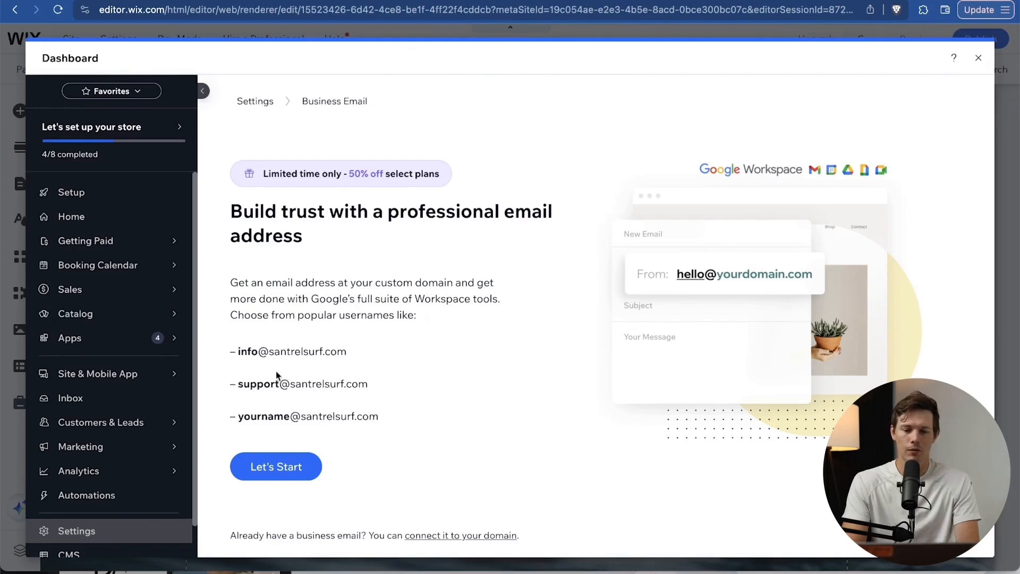
left_click_drag(237, 388, 380, 392)
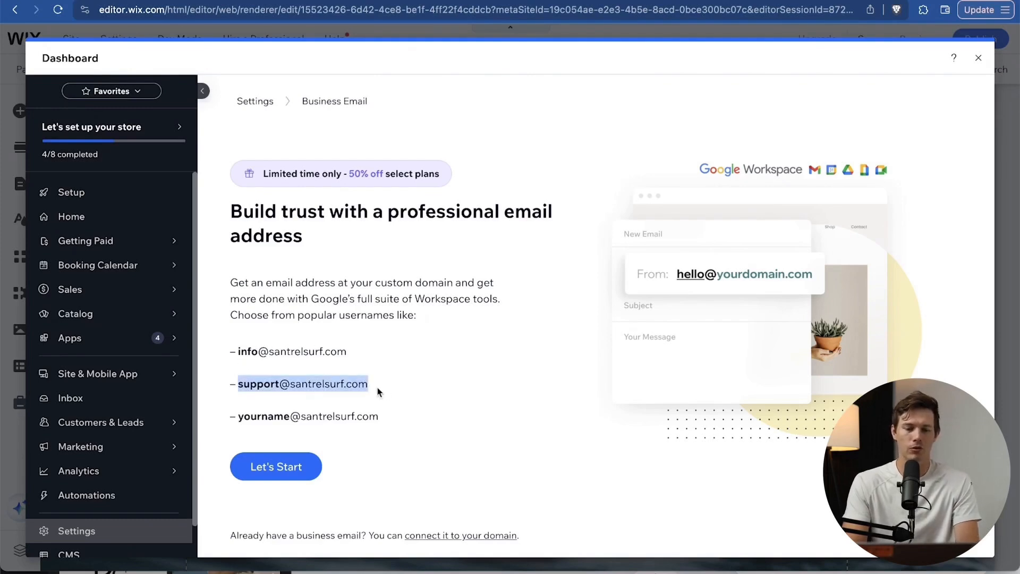
left_click(387, 393)
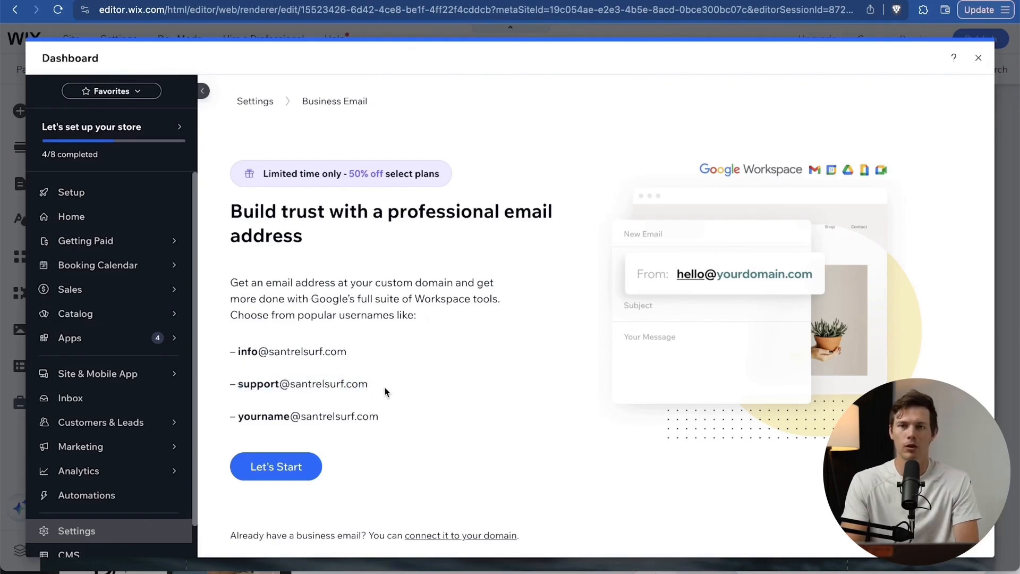
left_click(285, 472)
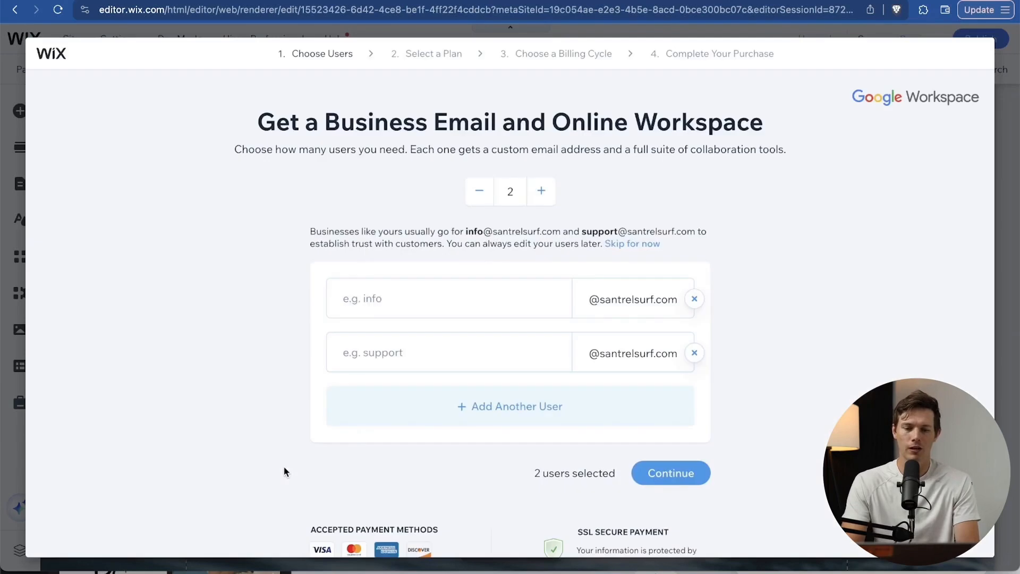
left_click(417, 305)
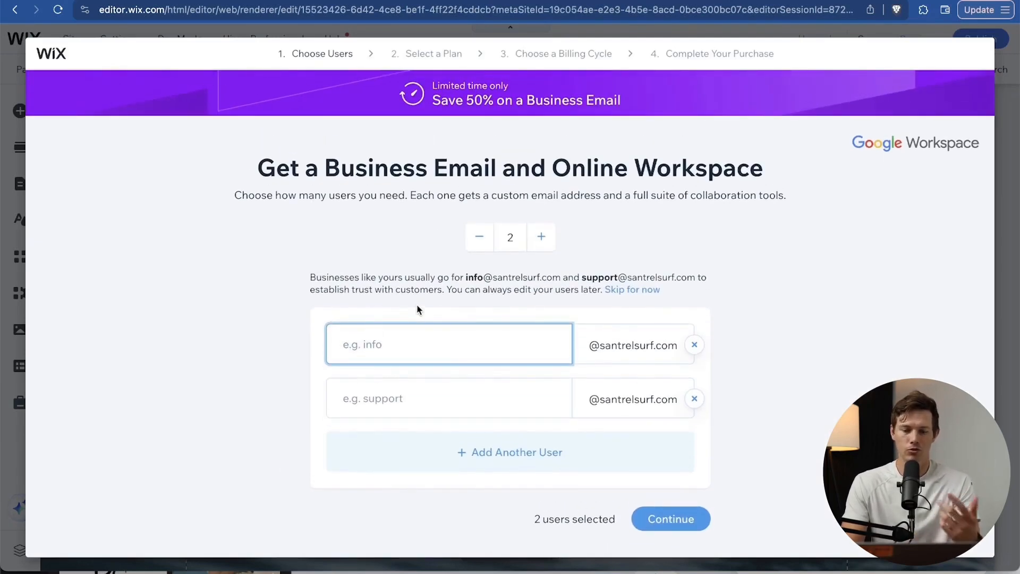
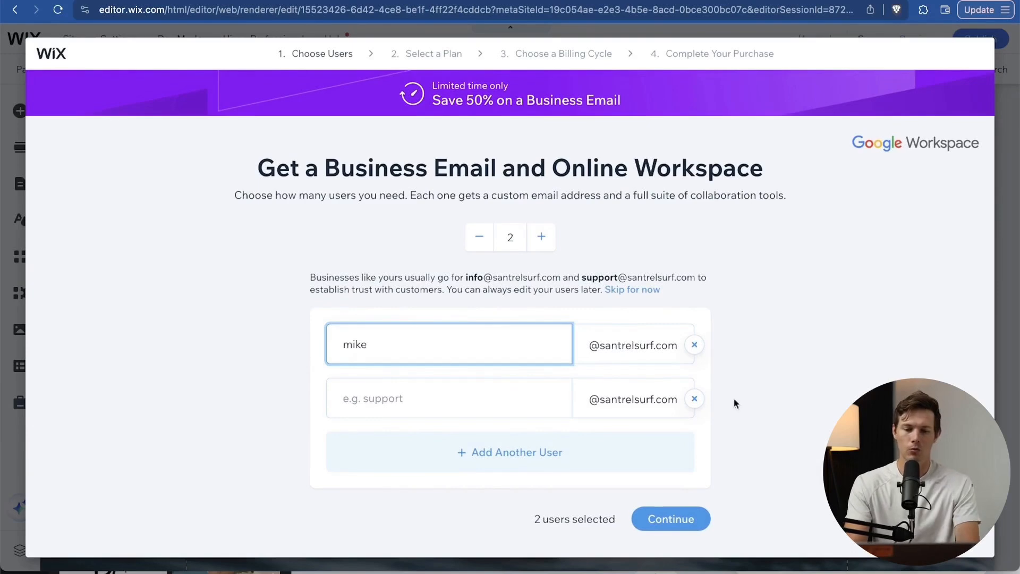
Pick the Google Workspace Starter plan for 2 users with monthly billing and check out.
left_click(684, 433)
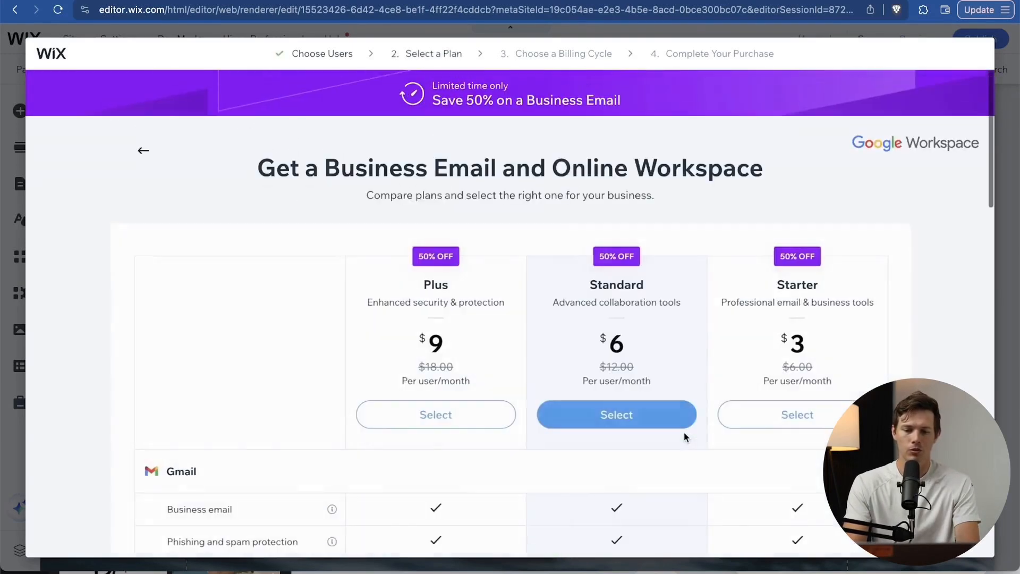
scroll(777, 361, "down", 3)
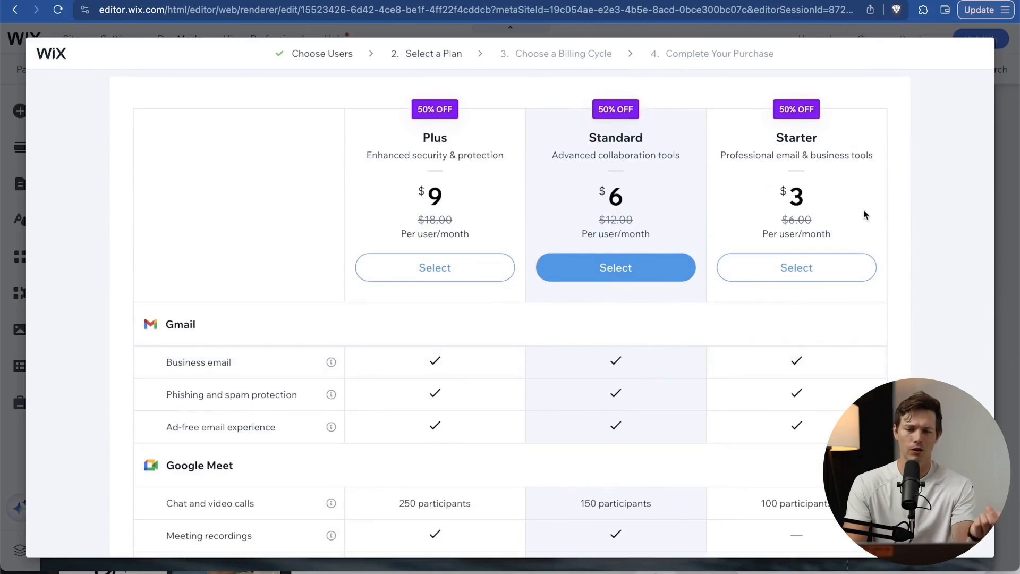
scroll(864, 214, "down", 3)
scroll(864, 214, "up", 3)
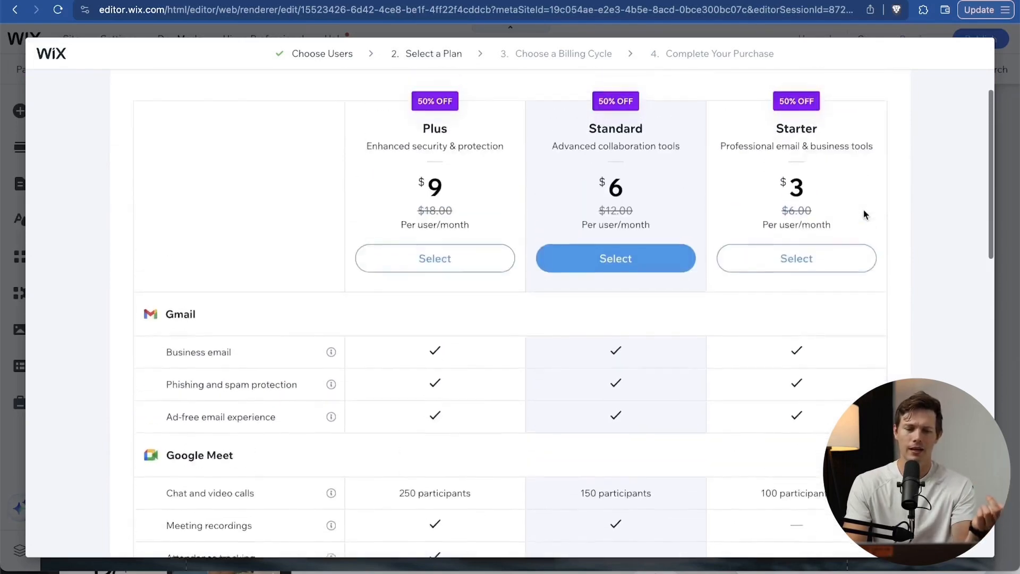
scroll(864, 214, "down", 2)
scroll(864, 214, "down", 5)
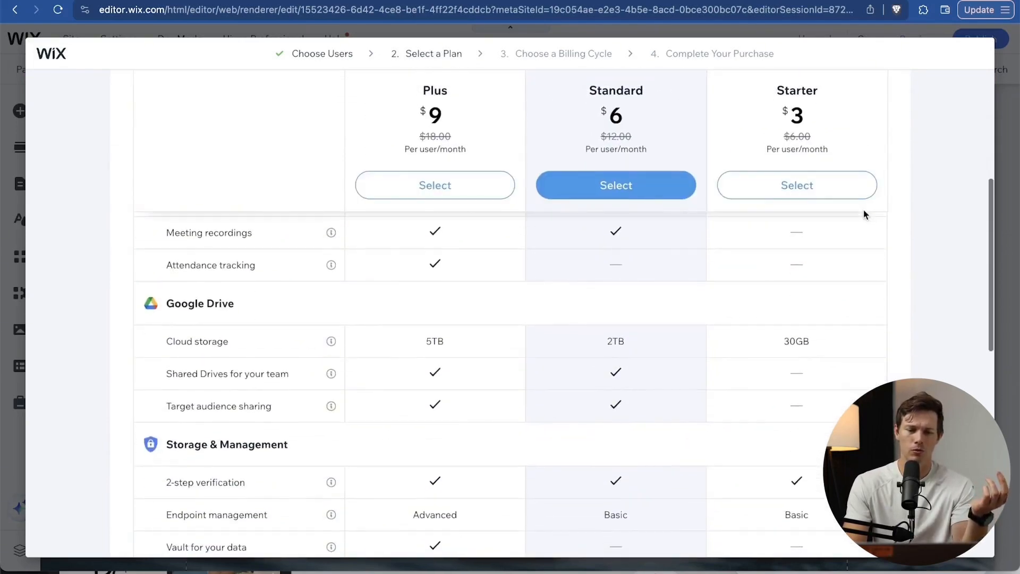
scroll(827, 309, "up", 6)
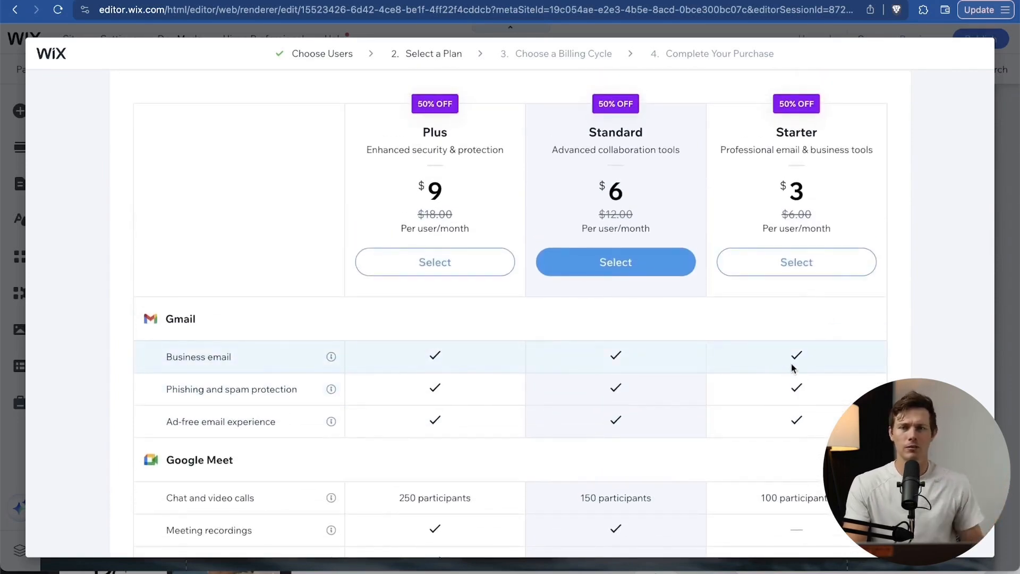
scroll(792, 367, "down", 5)
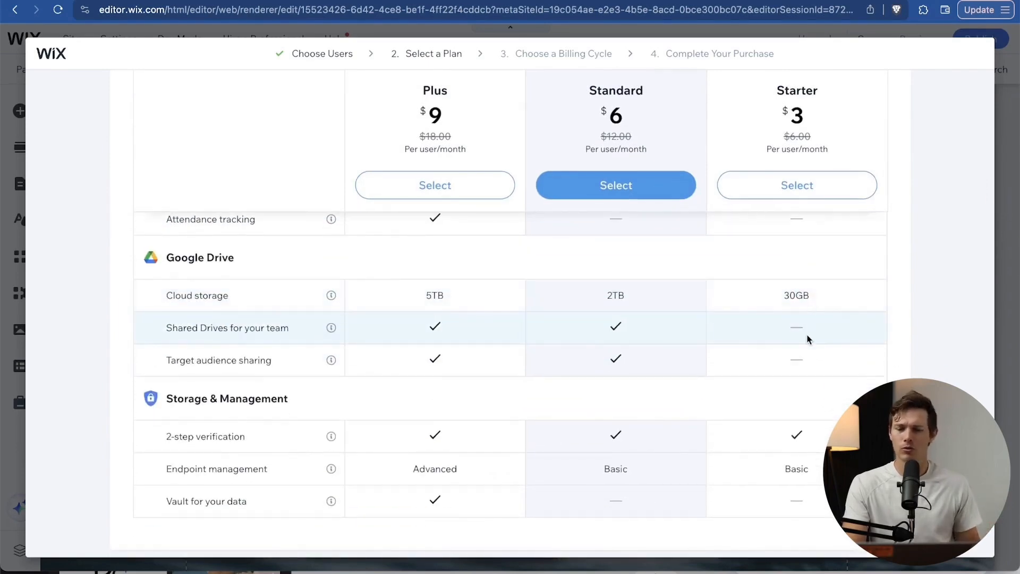
scroll(808, 339, "up", 10)
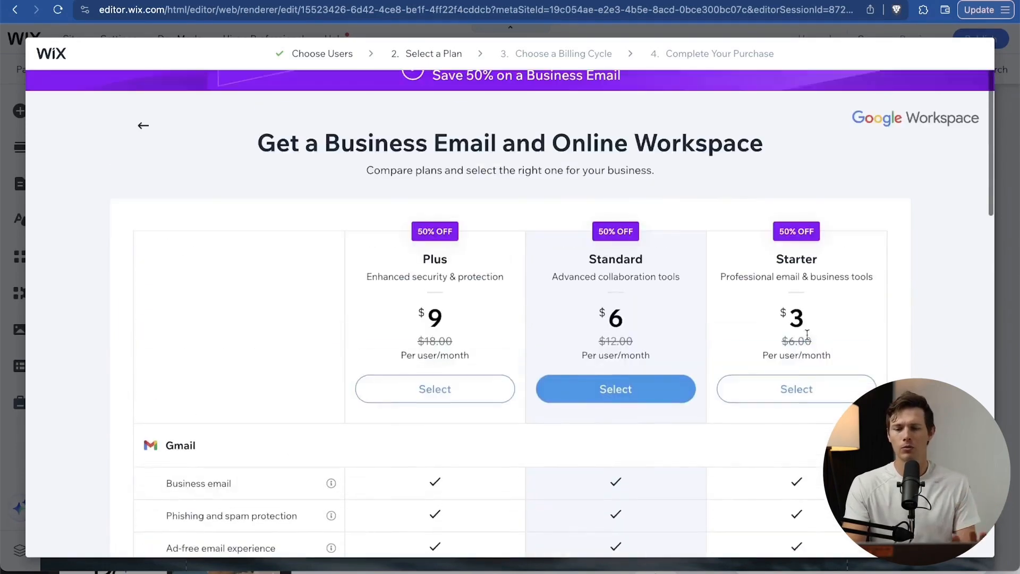
left_click(797, 387)
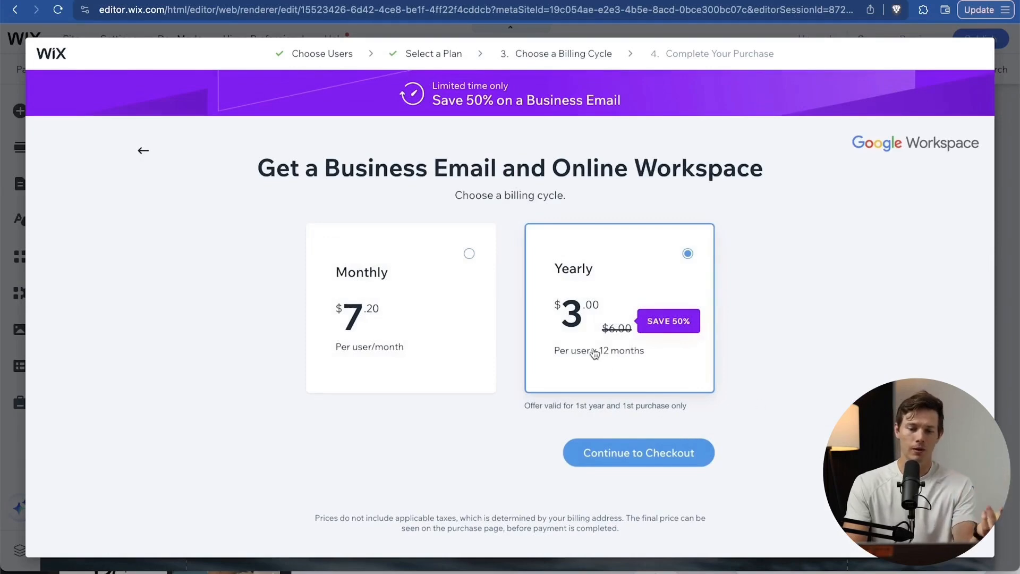
left_click(432, 381)
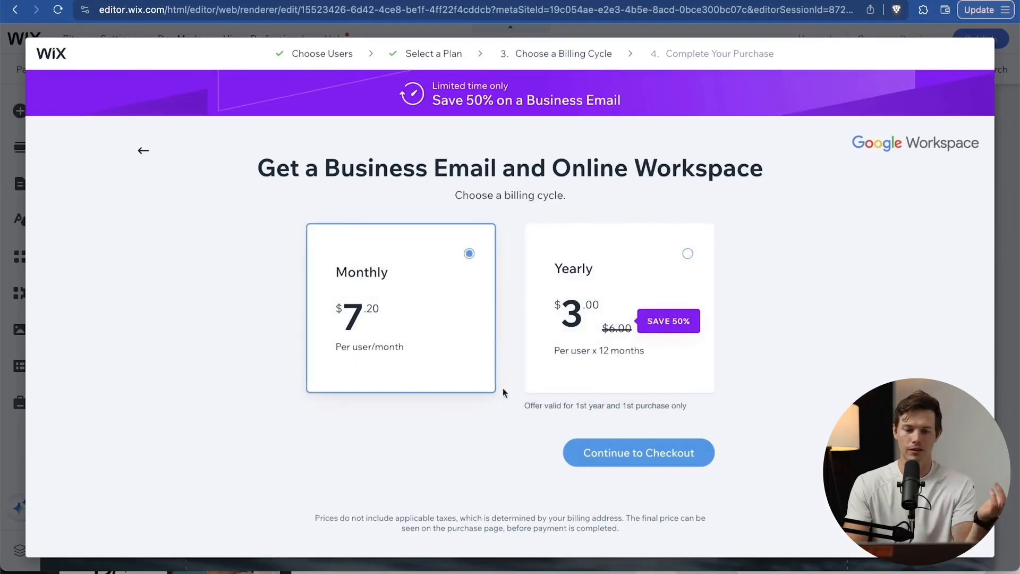
left_click(637, 455)
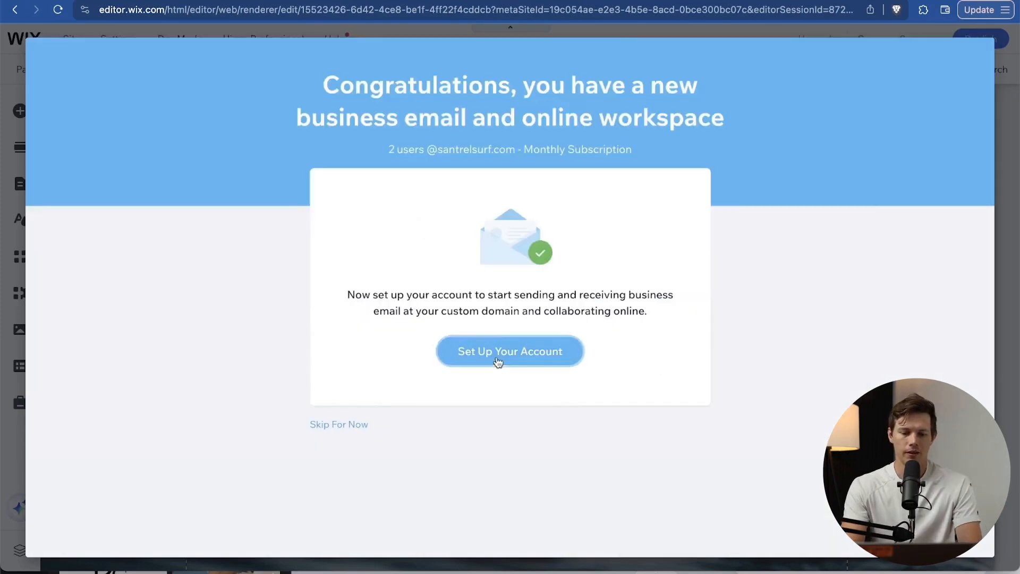
Start setting up the new business email user and enter the admin username mike.
left_click(498, 357)
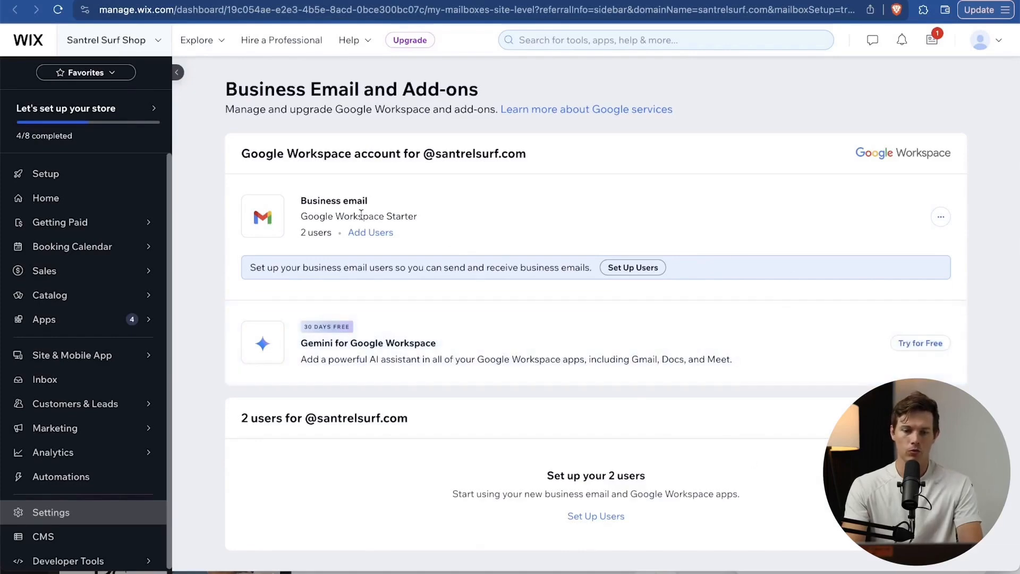
scroll(482, 220, "down", 1)
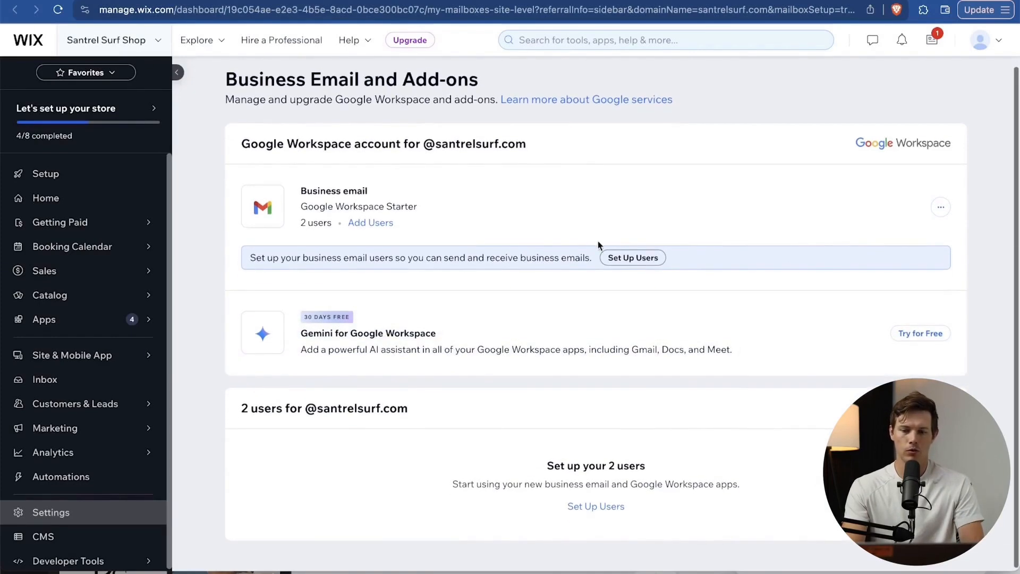
left_click(633, 258)
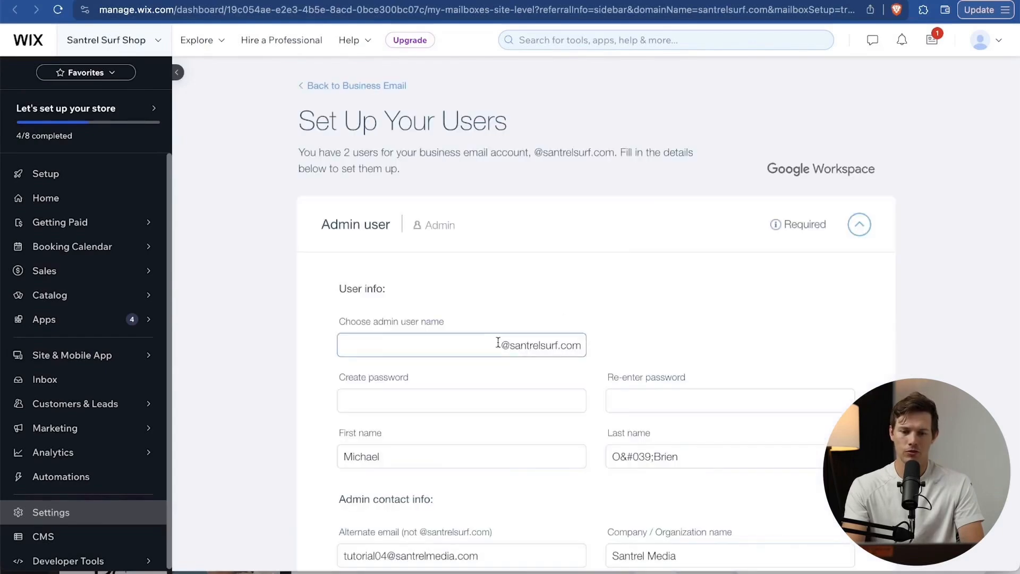
left_click(474, 341)
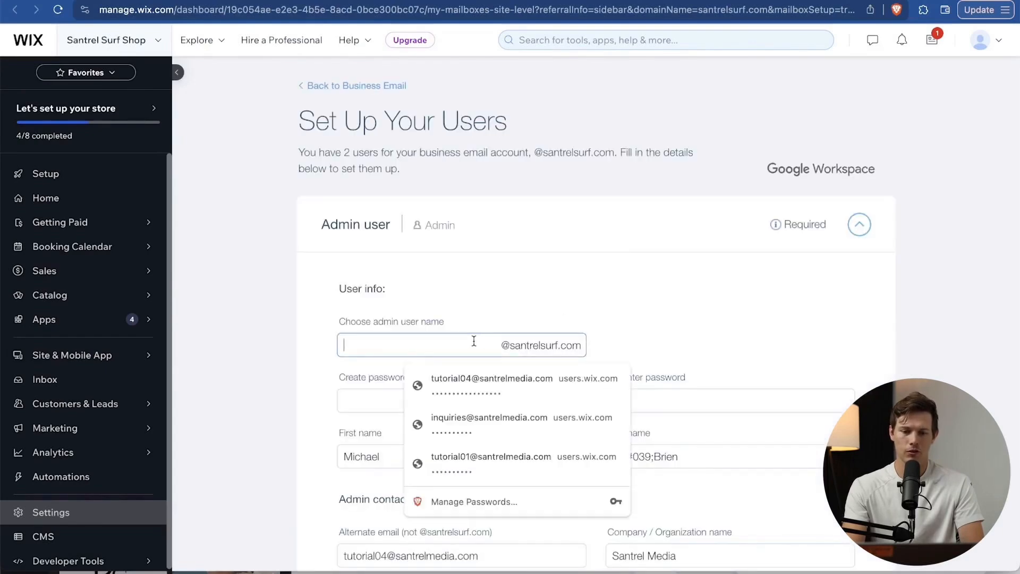
scroll(636, 351, "down", 3)
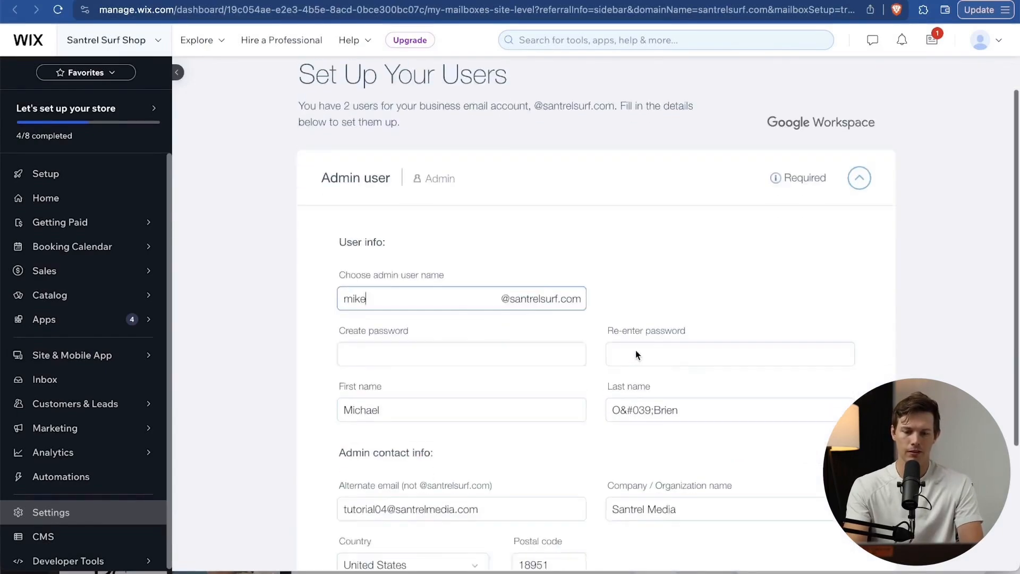
Fill both password fields with the suggested password and fix the garbled Last name.
left_click(510, 257)
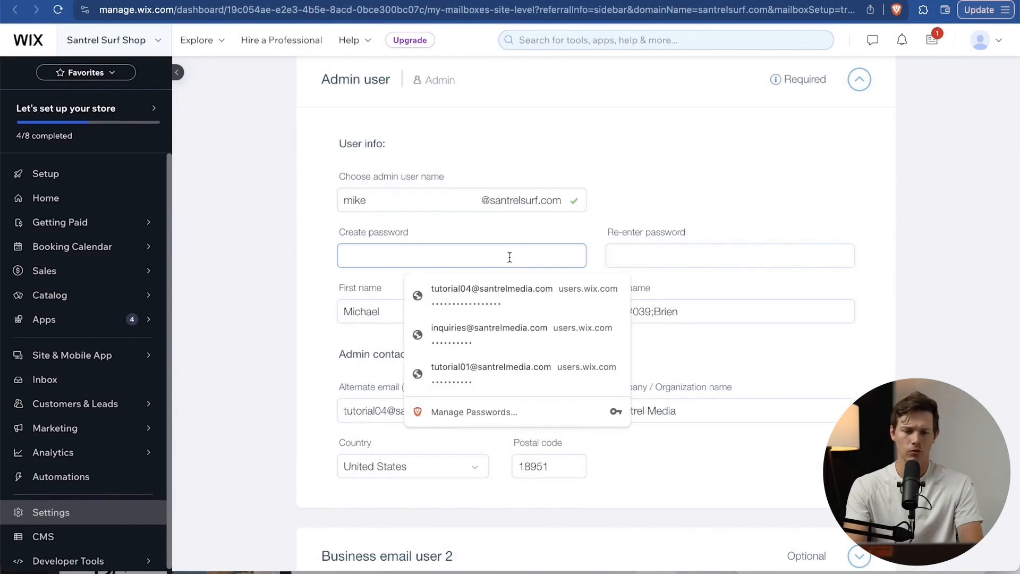
left_click(494, 335)
left_click(639, 316)
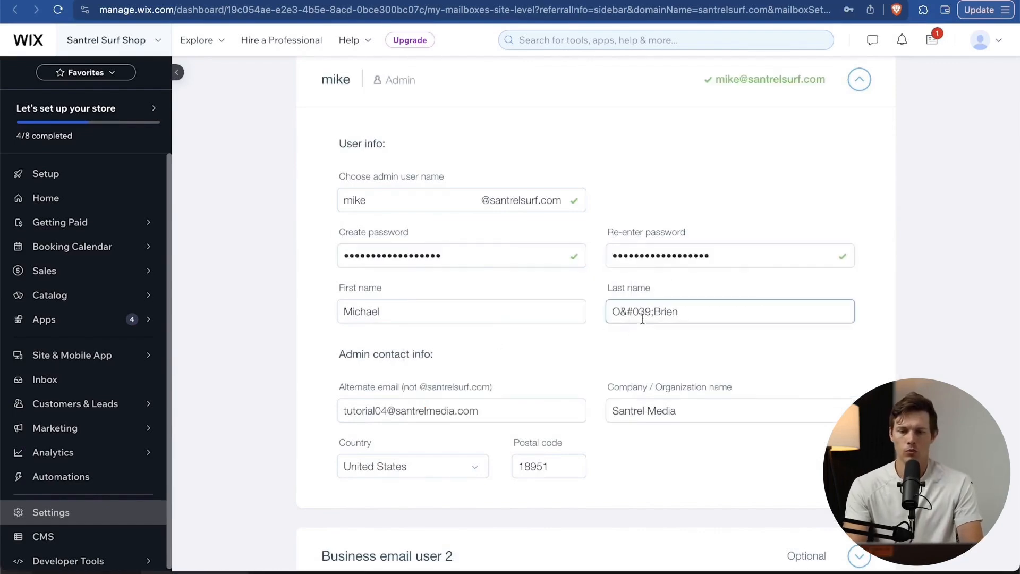
left_click_drag(651, 312, 620, 310)
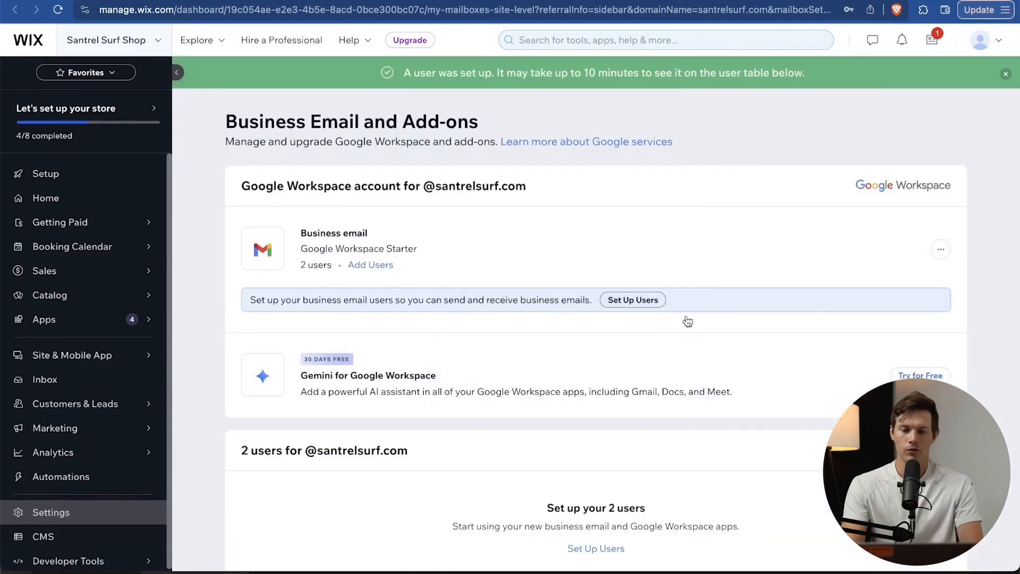
In a private window, go to gmail.com and enter the new business email address.
key("super+shift+n")
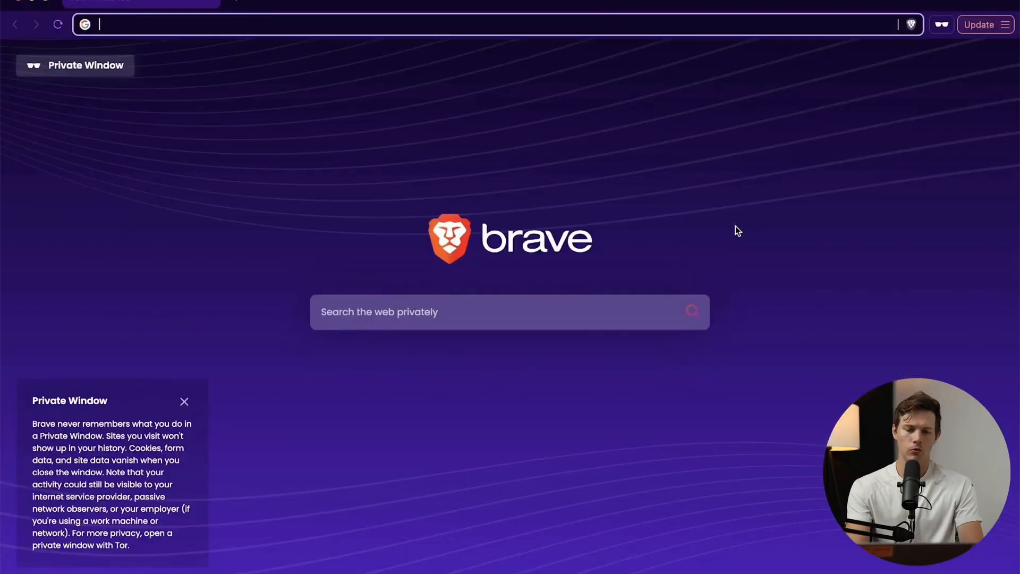
type("gmail.com")
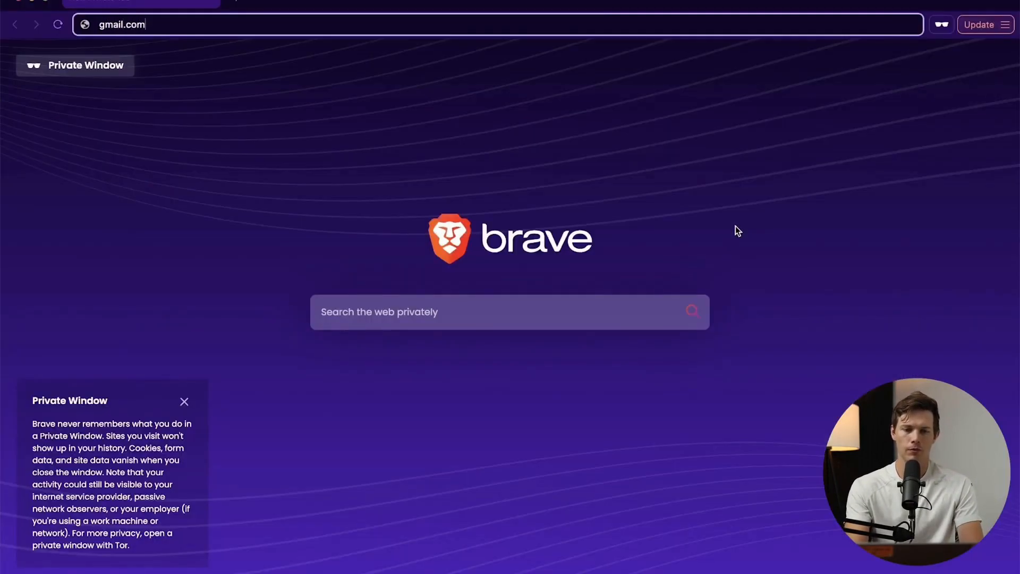
key("Return")
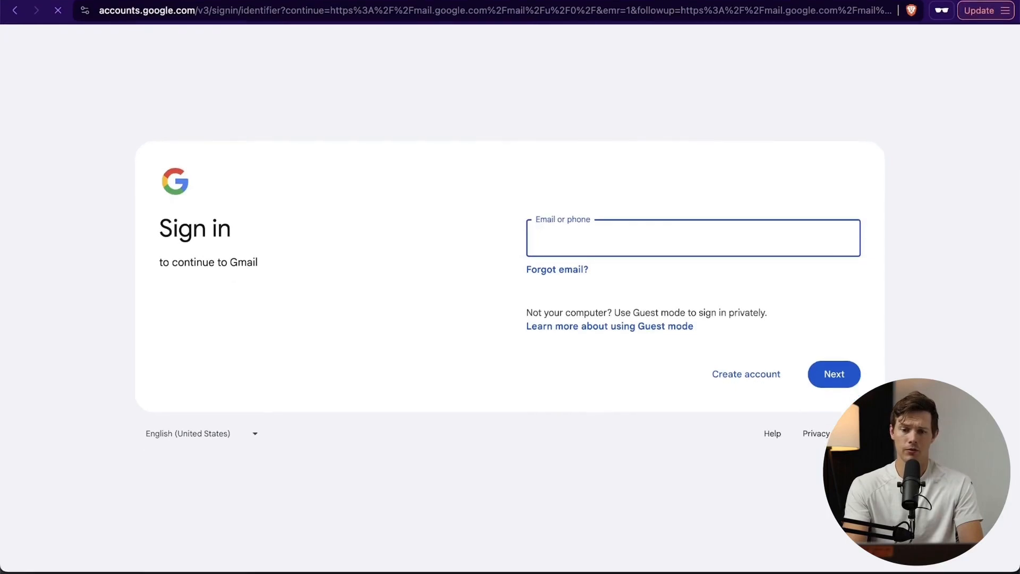
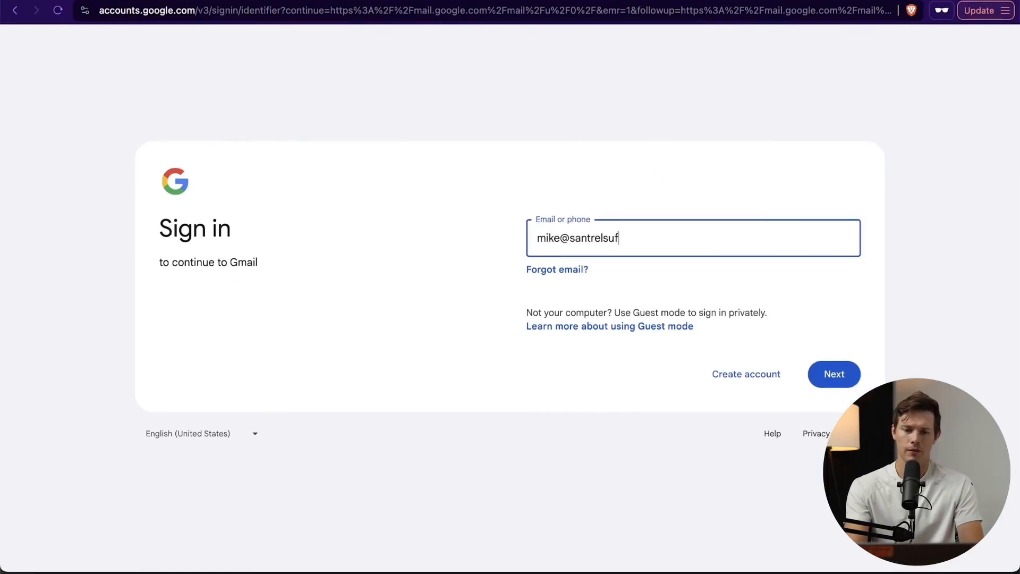
key("Return")
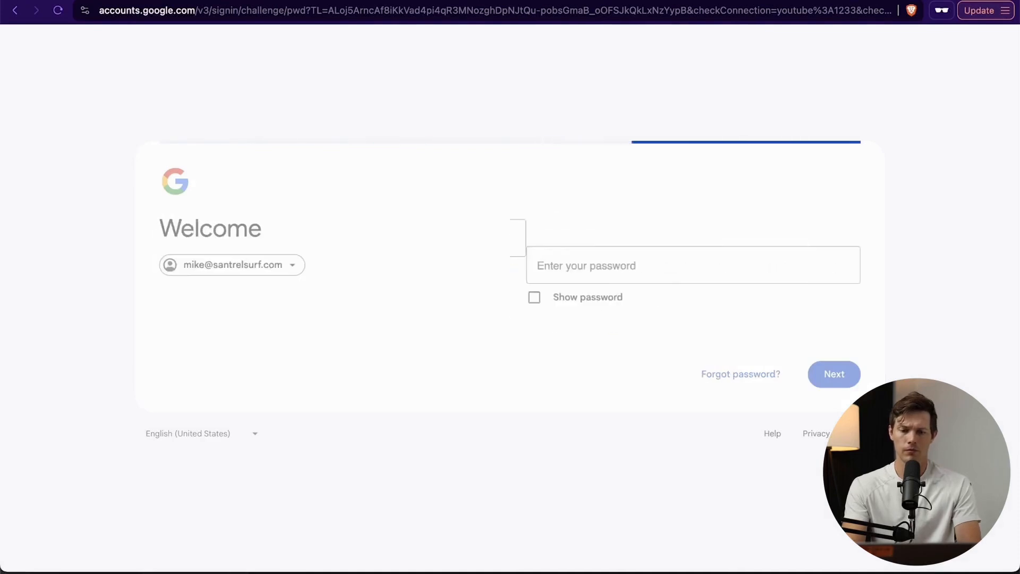
Sign in with the account password, then return to the Wix dashboard.
key("super+v")
left_click(836, 376)
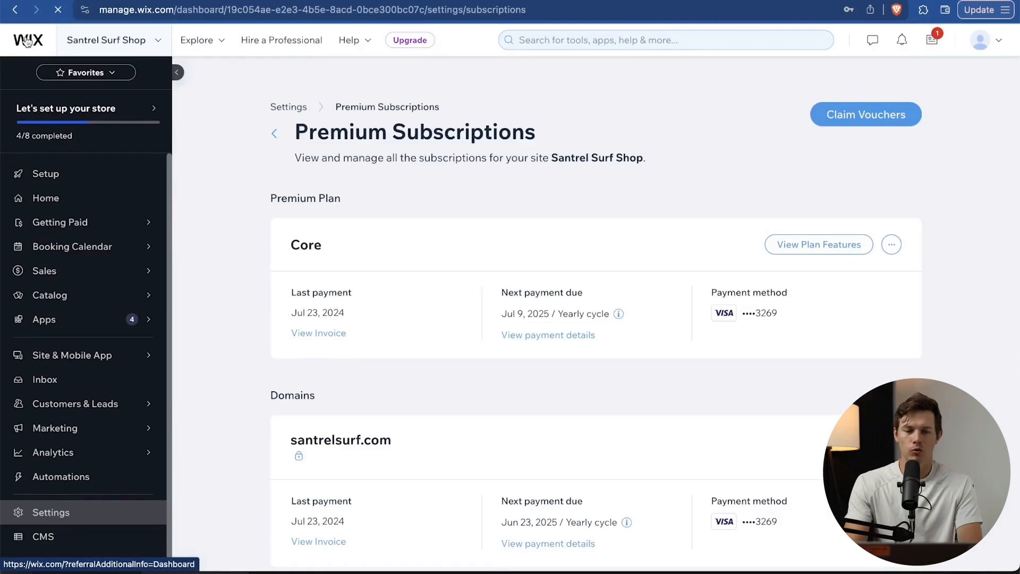
left_click(27, 42)
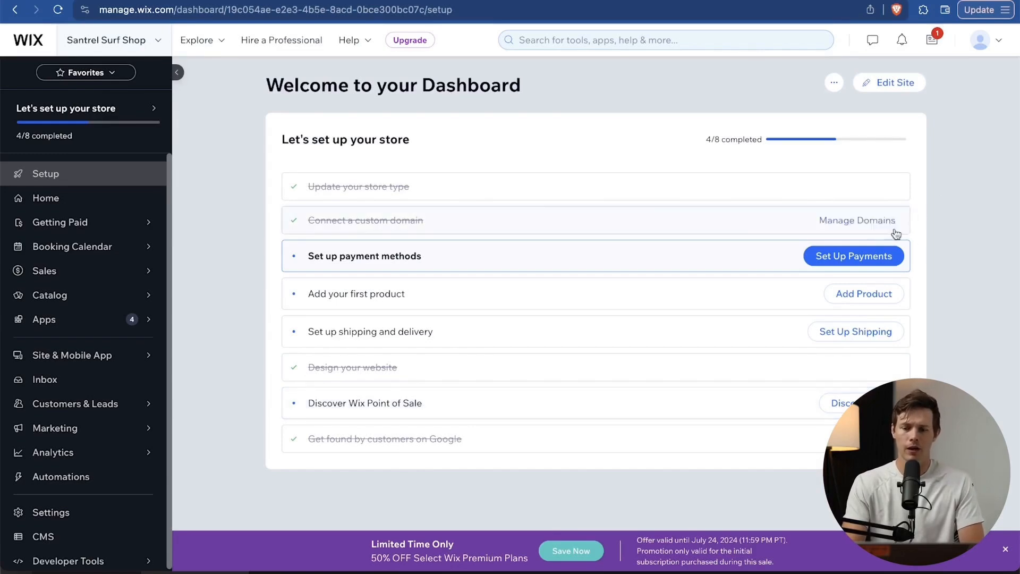
Begin setting up store payments and dismiss the business location prompt.
left_click(873, 259)
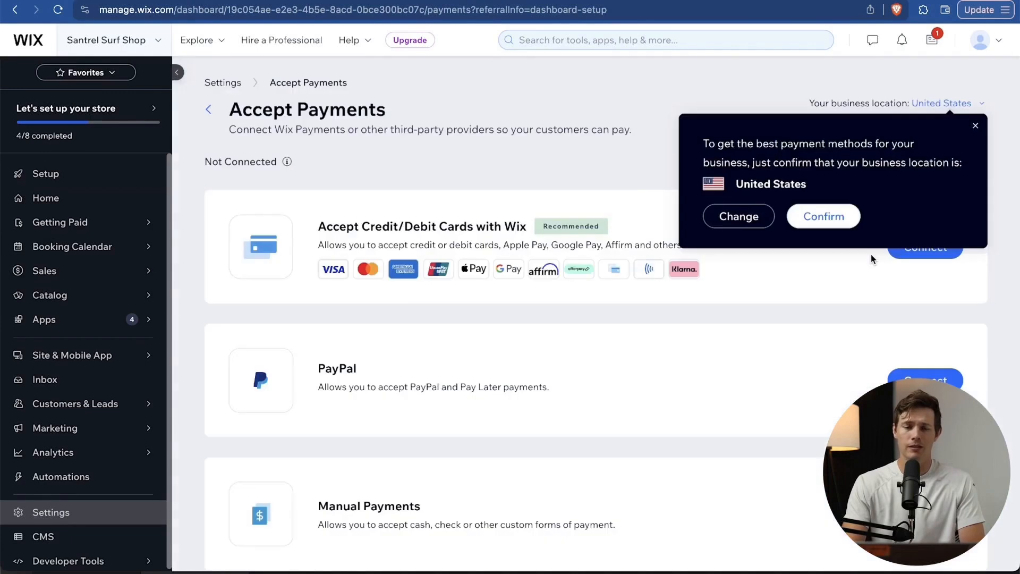
left_click(977, 128)
scroll(809, 353, "down", 2)
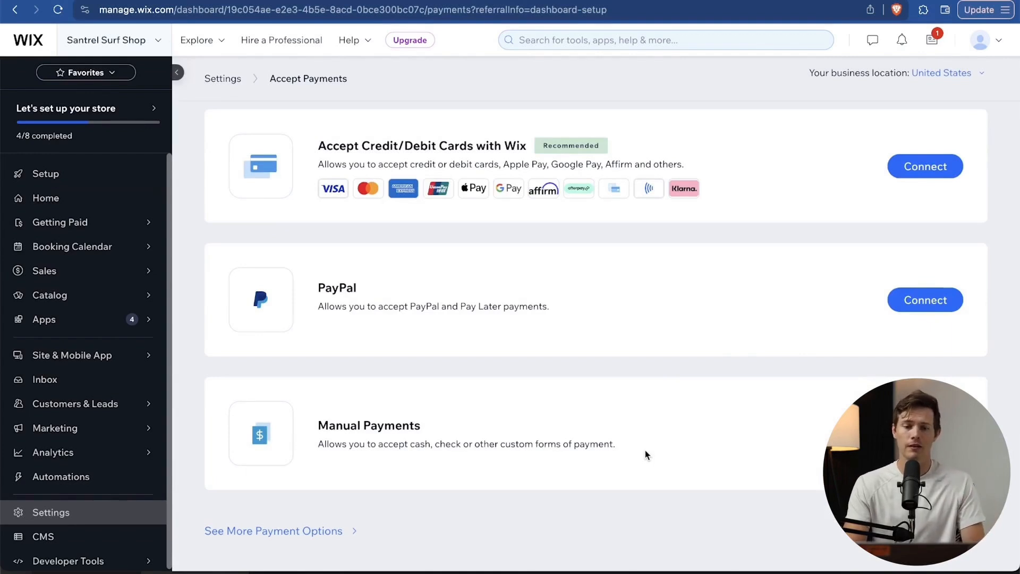
scroll(645, 451, "up", 2)
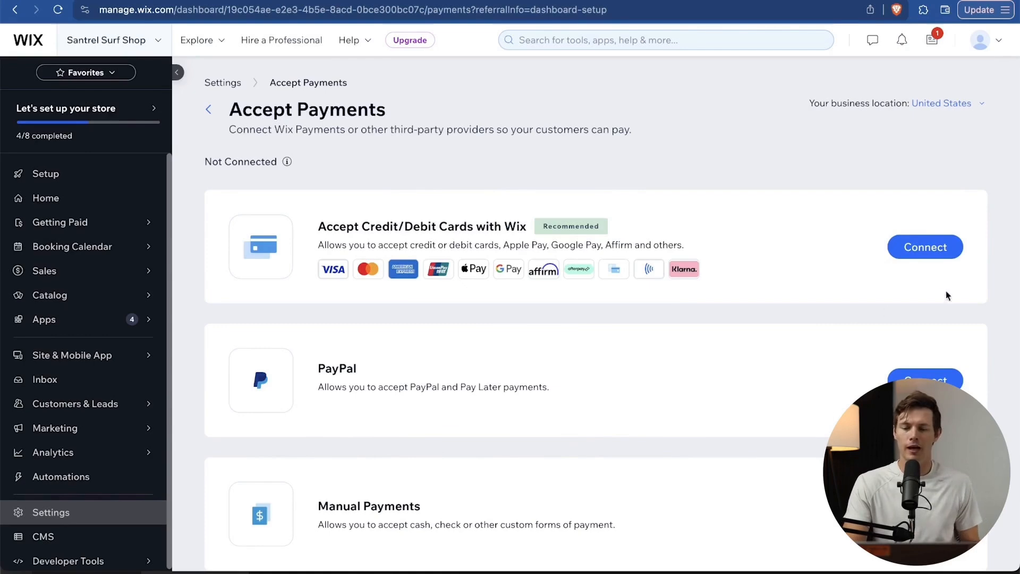
Connect Wix card payments, answering that no prohibited products are sold and accepting the terms.
left_click(934, 254)
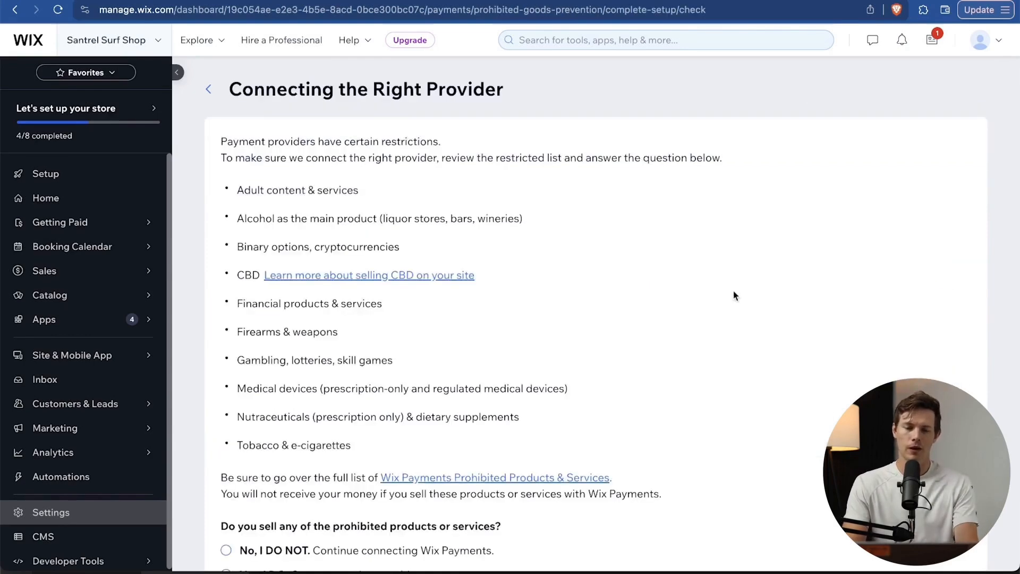
scroll(734, 292, "down", 2)
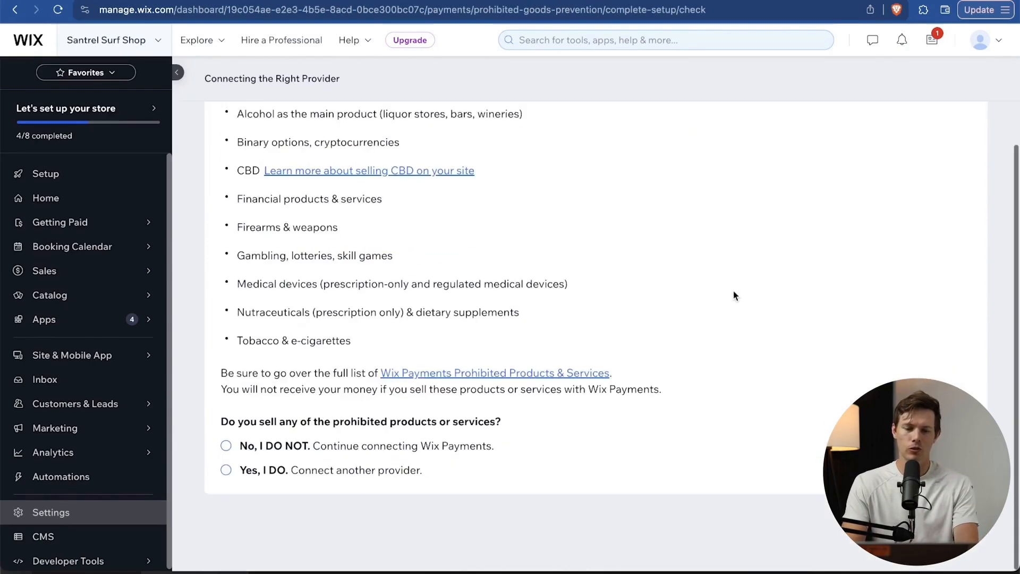
left_click(290, 471)
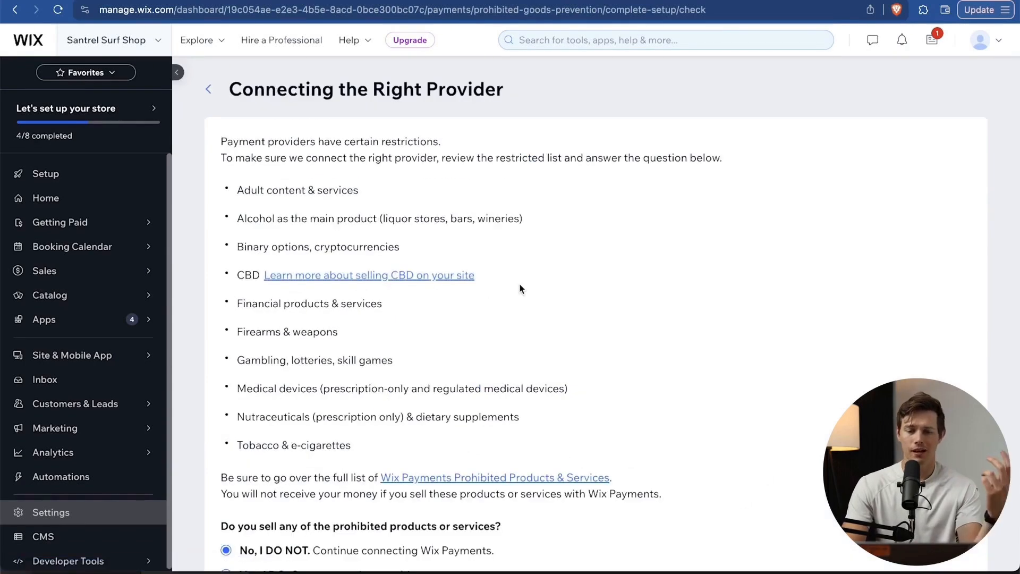
scroll(520, 288, "down", 3)
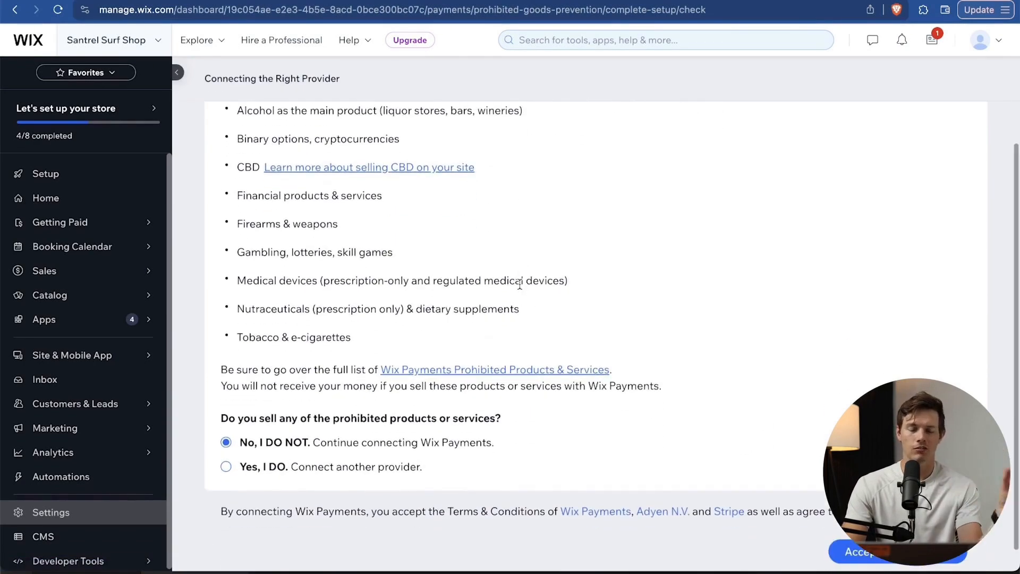
scroll(520, 284, "down", 1)
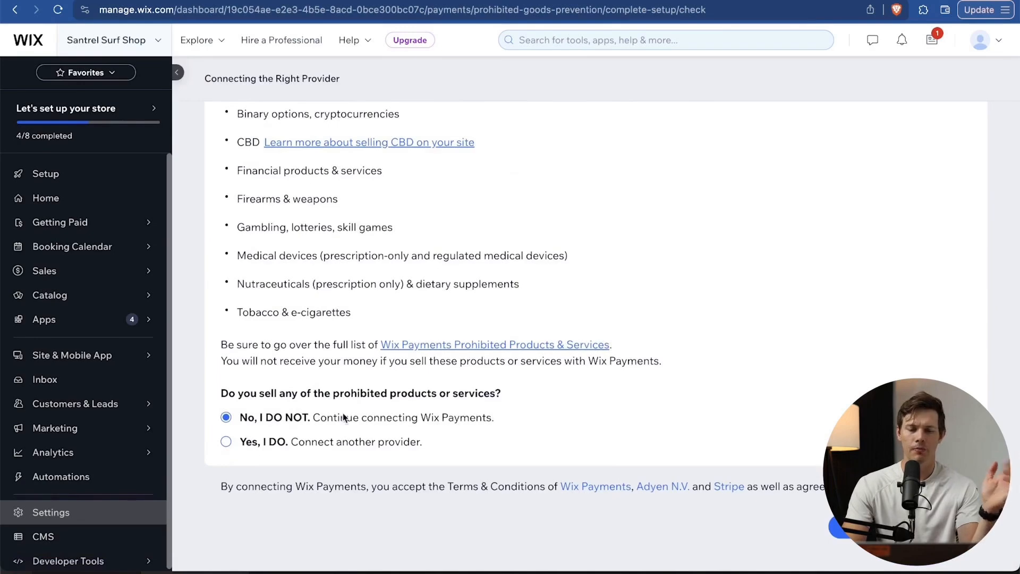
left_click(842, 527)
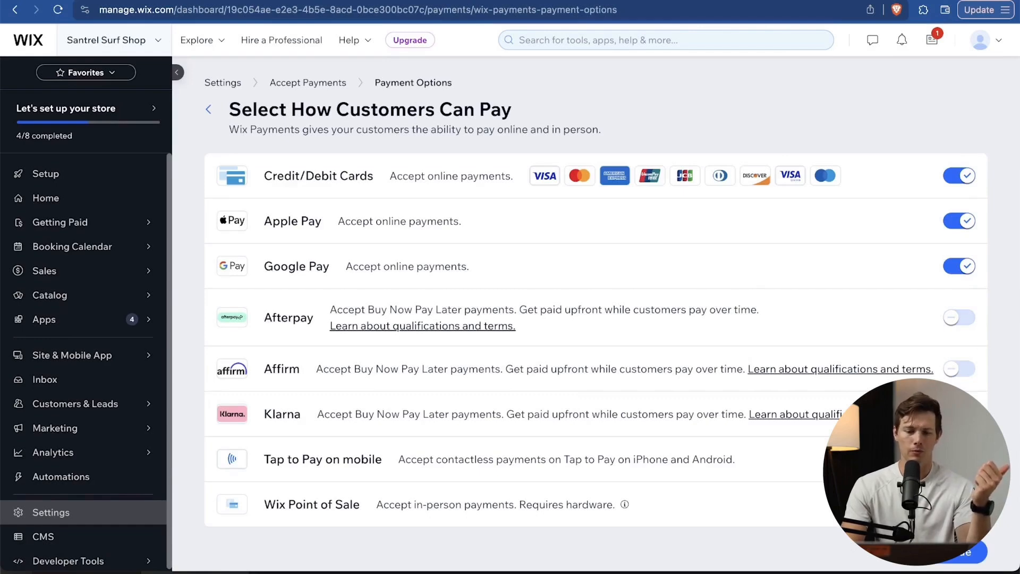
scroll(596, 313, "down", 1)
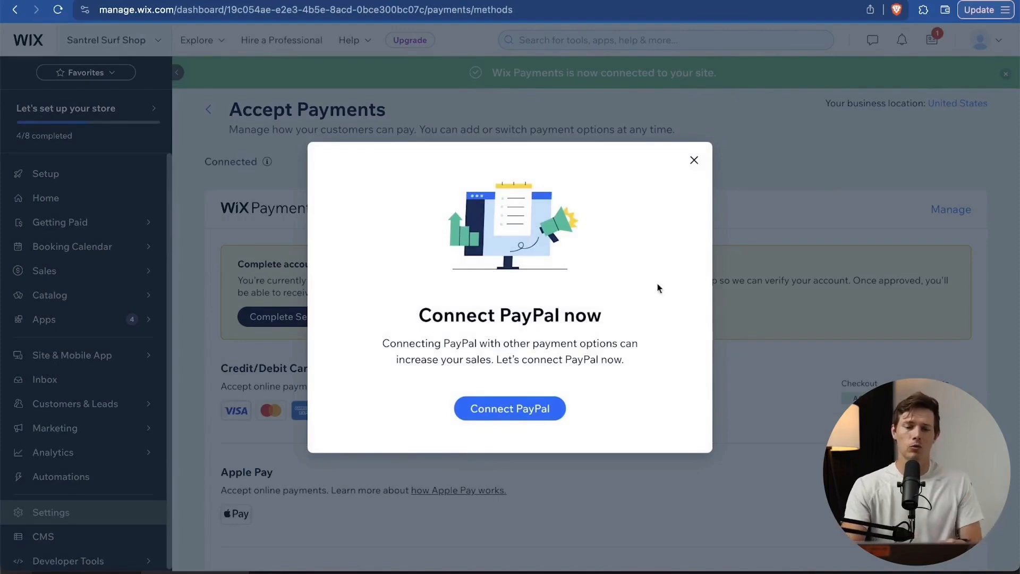
Dismiss the PayPal prompt and set business type Partnership/LLC/Corporation with legal name 'Santrel Media, LLC'.
left_click(527, 412)
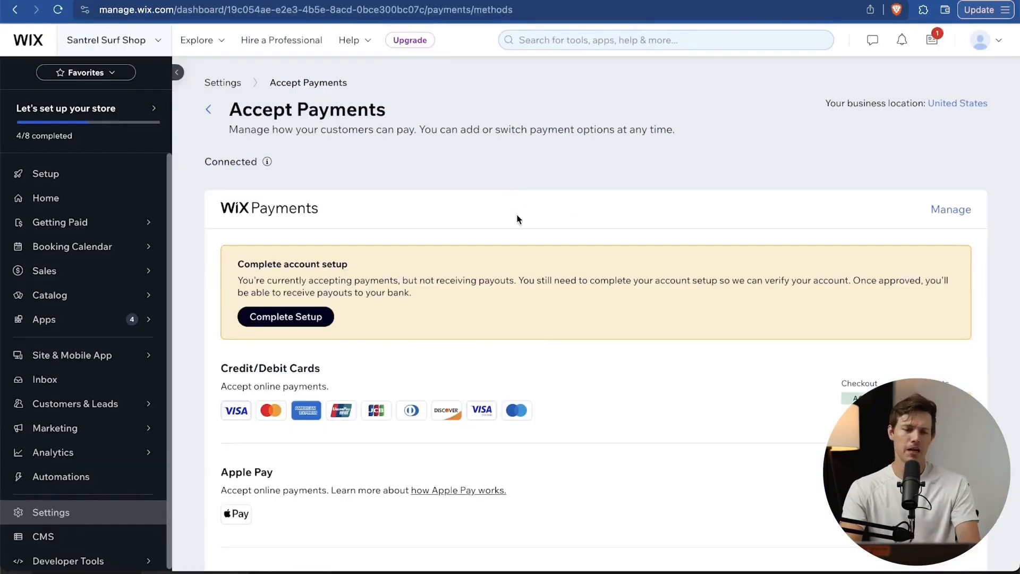
left_click(293, 322)
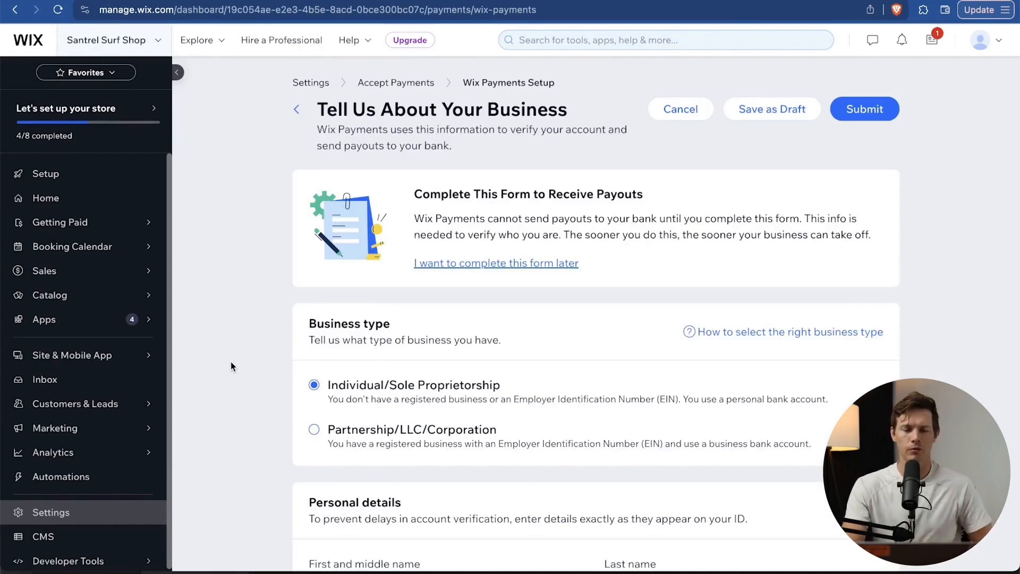
scroll(231, 362, "down", 5)
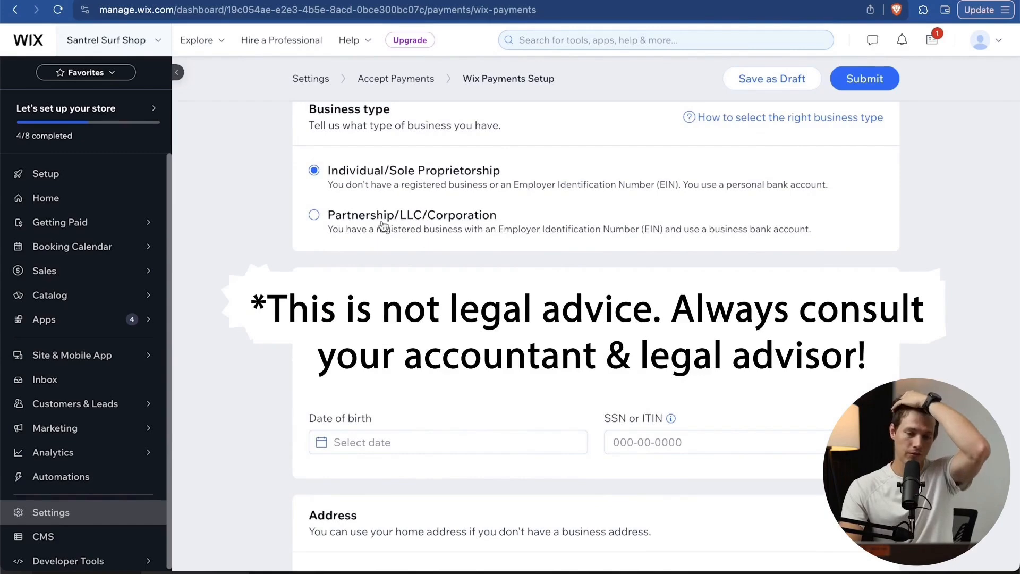
left_click(350, 212)
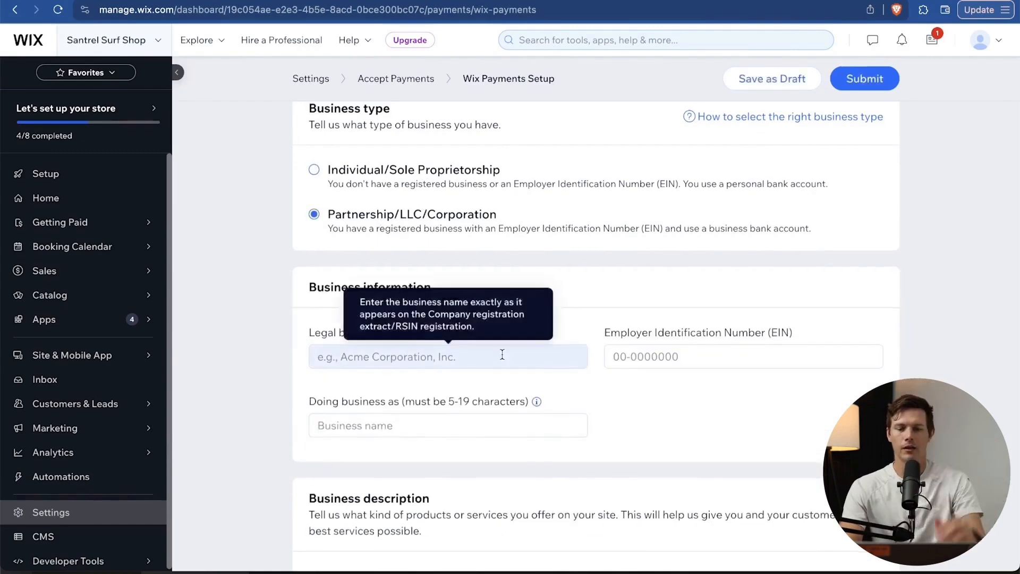
scroll(500, 351, "down", 1)
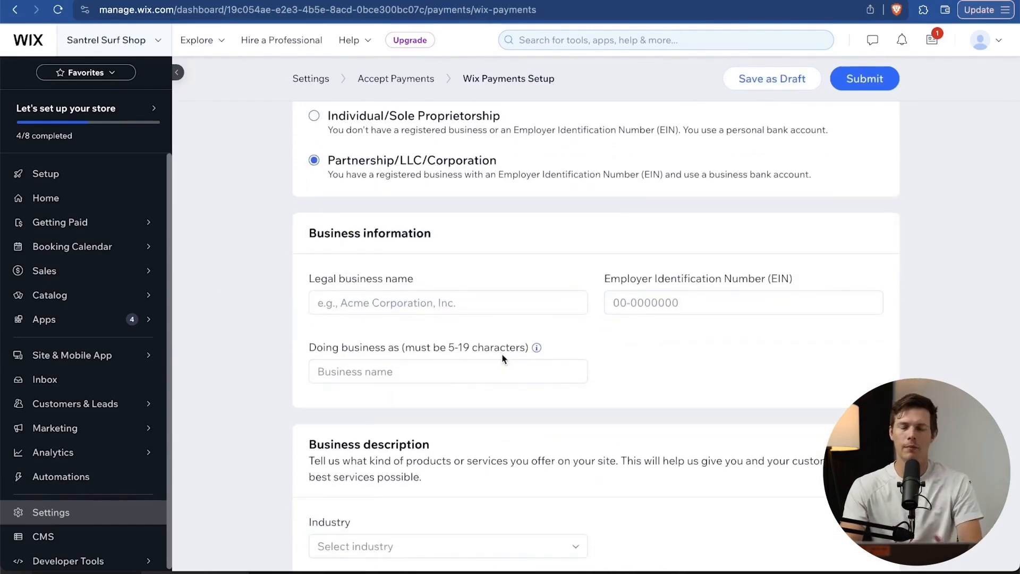
left_click(445, 313)
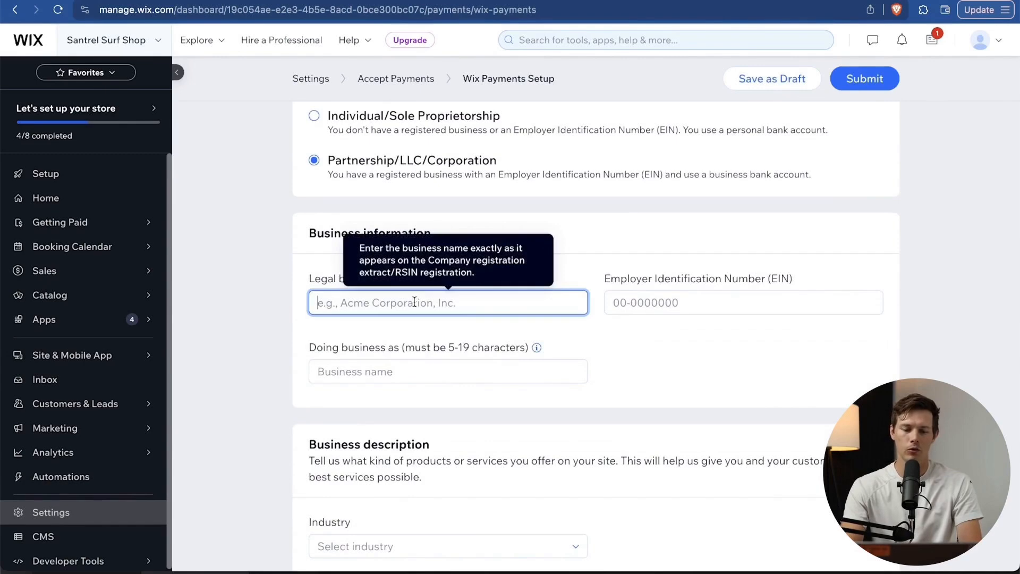
type("San")
type("trel Media, LLC")
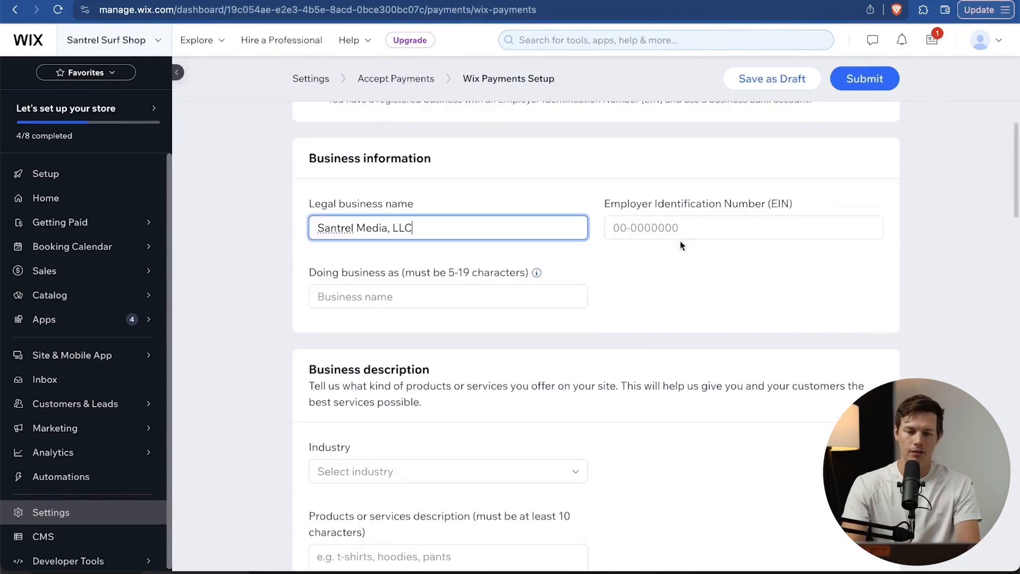
left_click(699, 224)
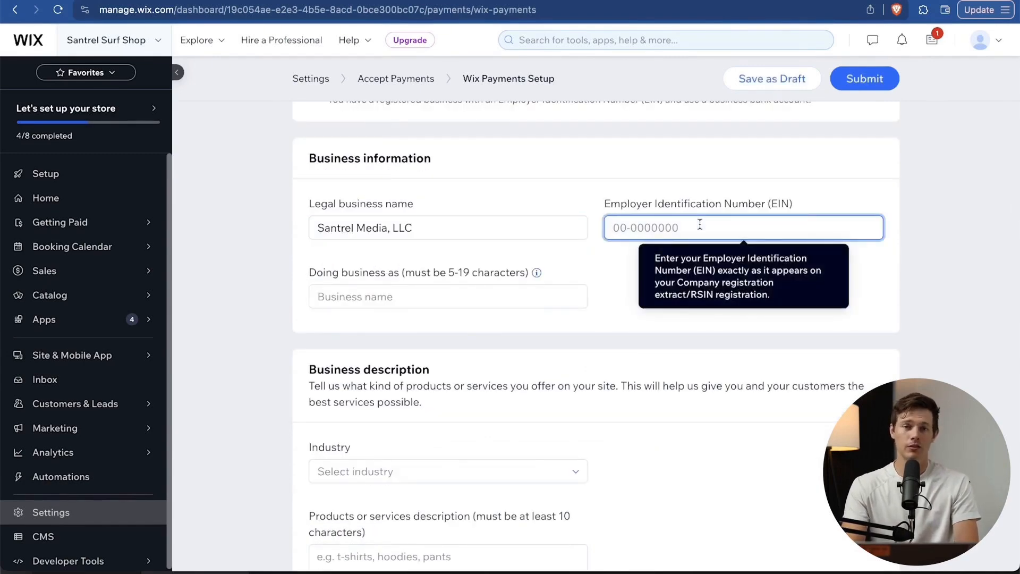
Search the industry list for retail and browse the industry choices.
scroll(701, 226, "down", 5)
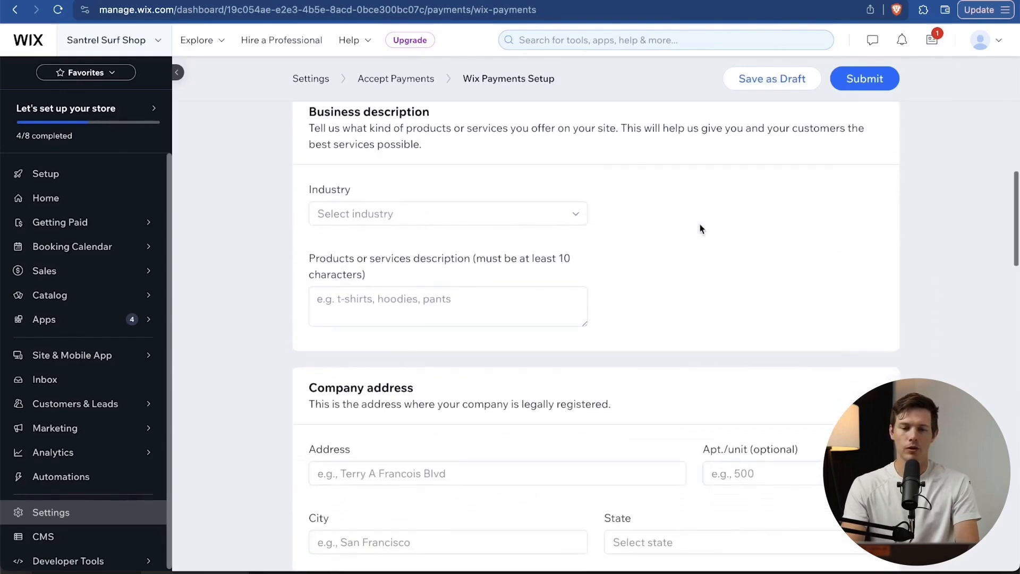
left_click(490, 207)
type("r")
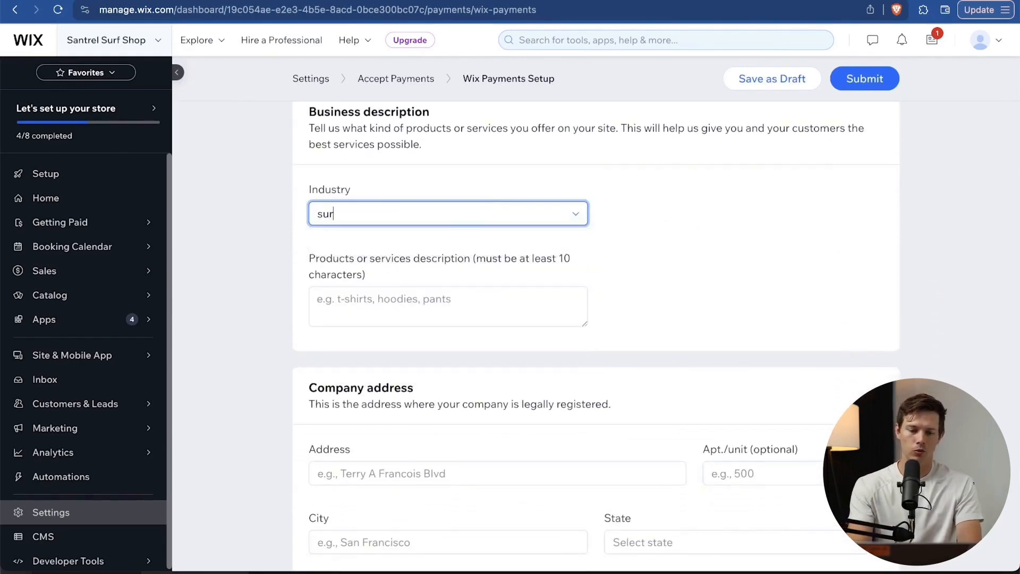
type("etail")
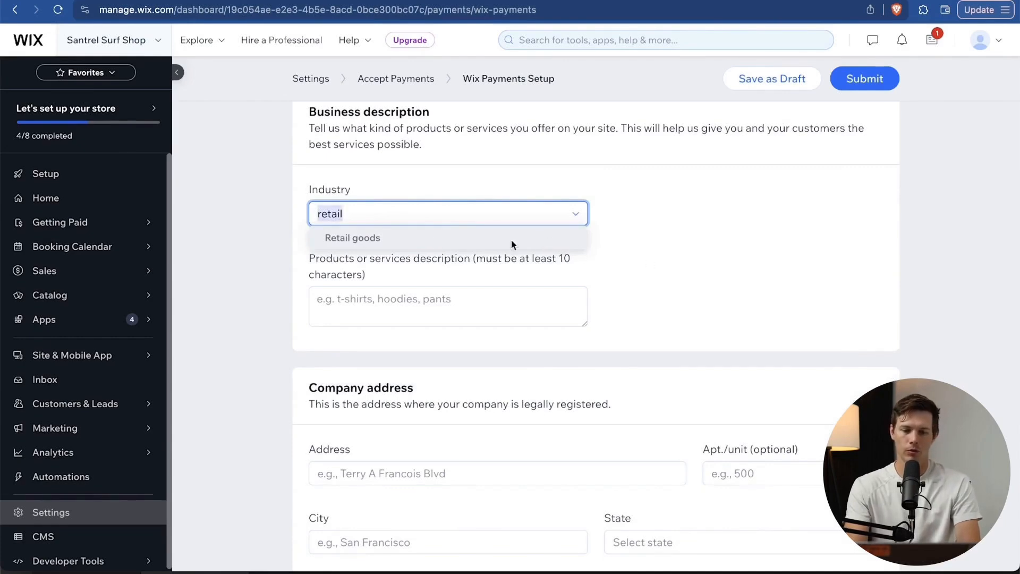
left_click(284, 257)
left_click(394, 223)
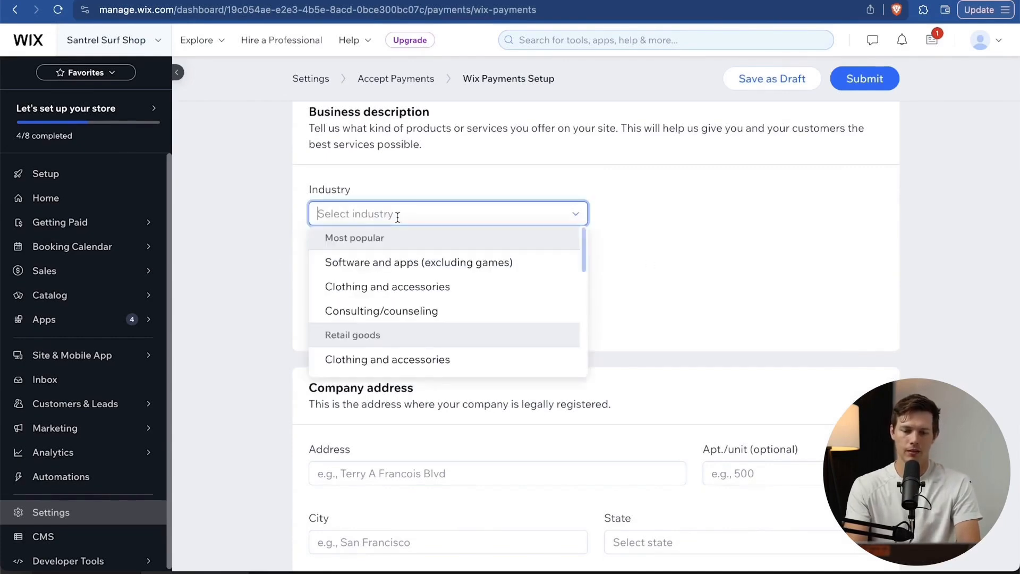
scroll(538, 281, "down", 10)
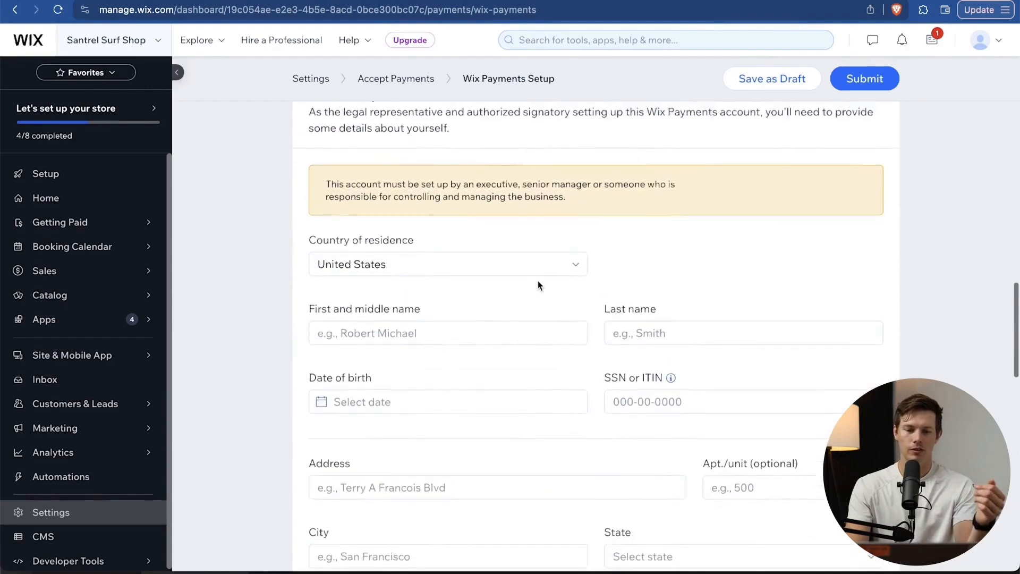
scroll(538, 285, "up", 2)
scroll(538, 286, "down", 7)
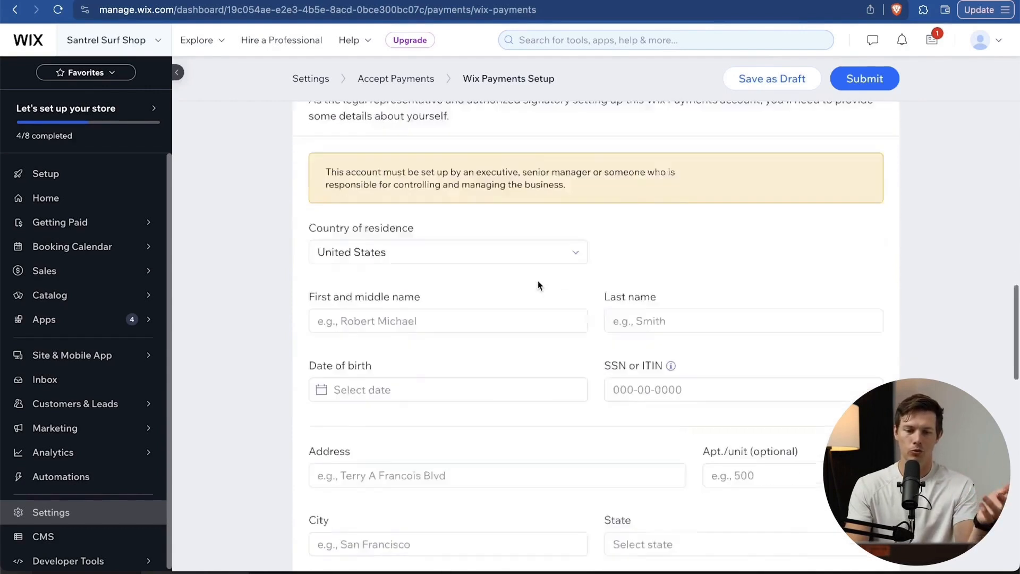
scroll(538, 280, "down", 4)
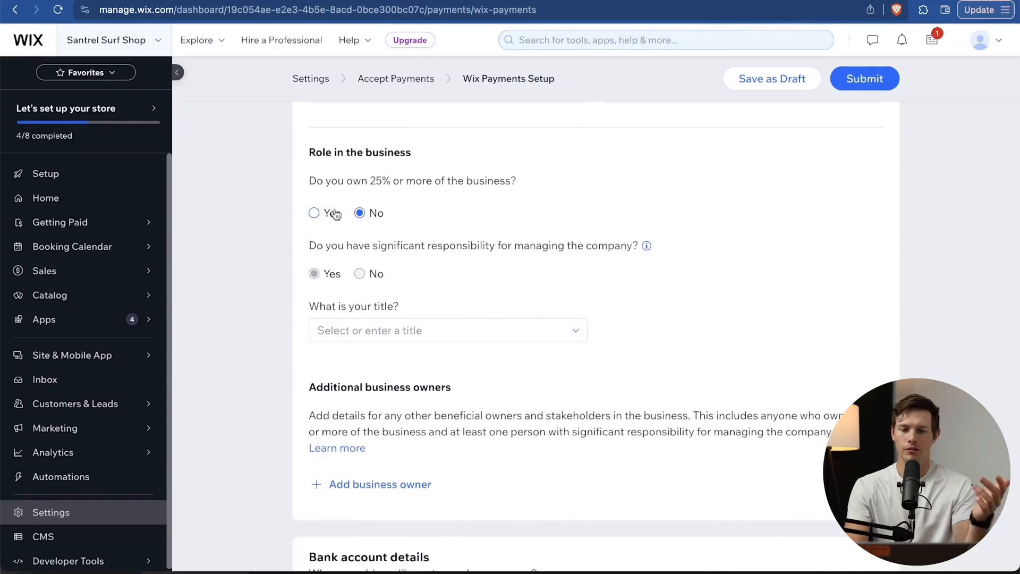
Answer Yes to 25% ownership, accept the Terms and Conditions, and submit the form.
left_click(315, 213)
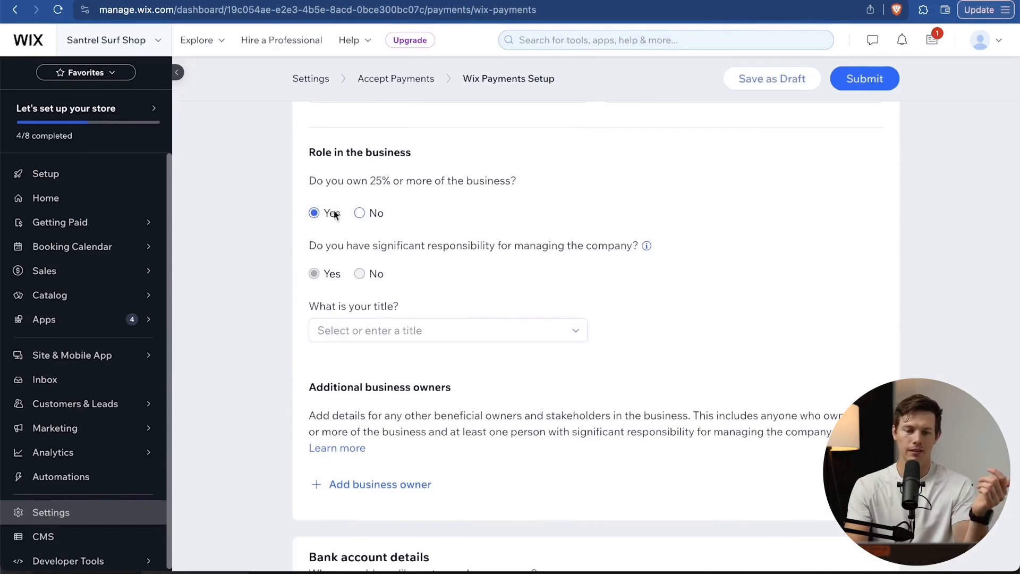
scroll(477, 206, "down", 1)
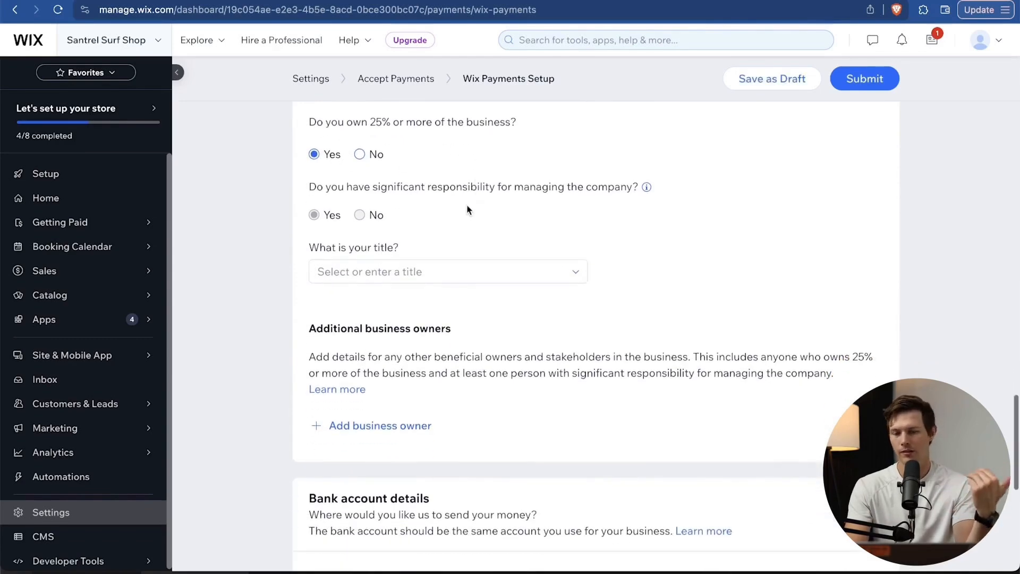
scroll(343, 203, "down", 6)
scroll(342, 203, "down", 2)
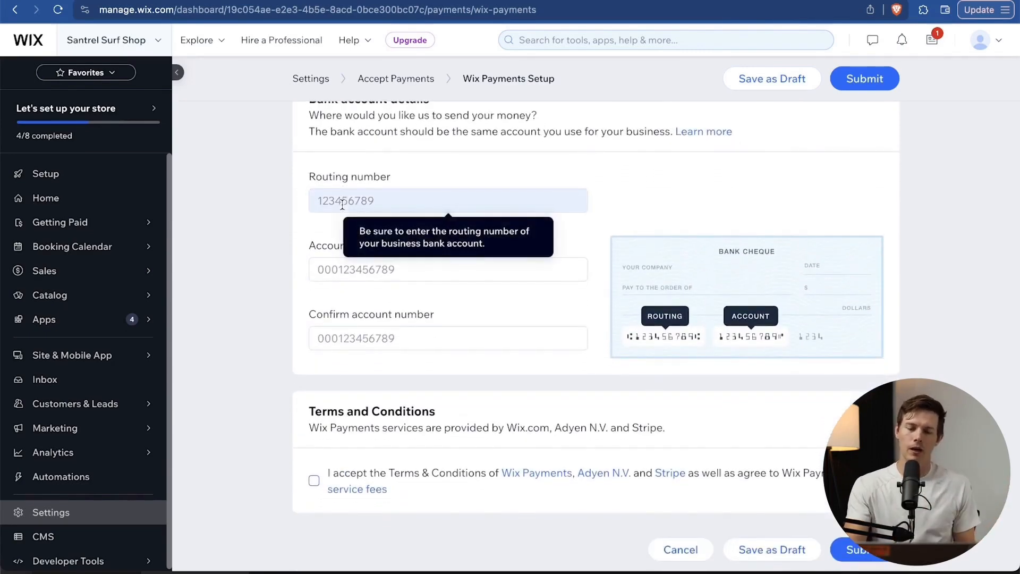
scroll(334, 199, "down", 1)
left_click(314, 459)
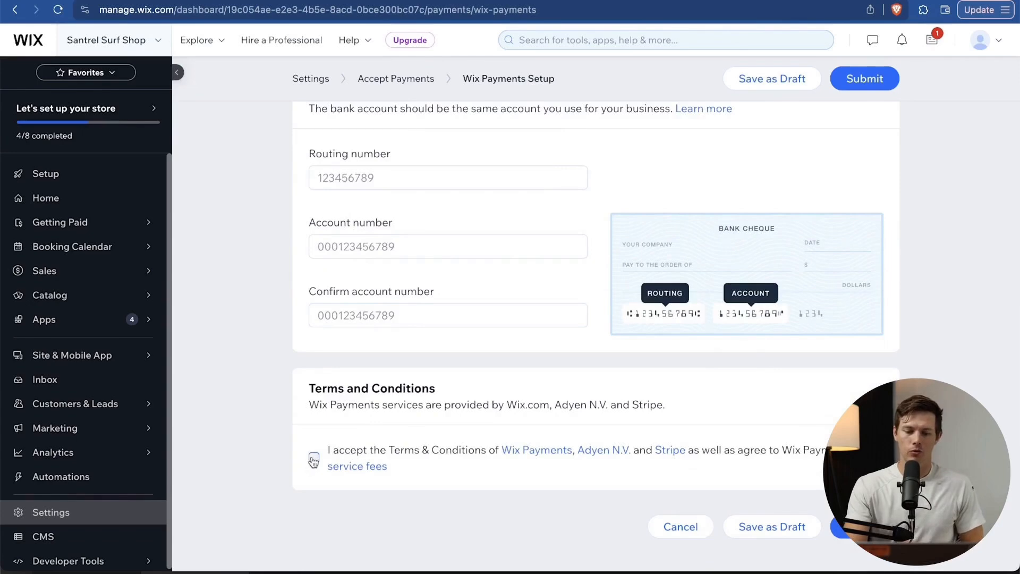
left_click(838, 529)
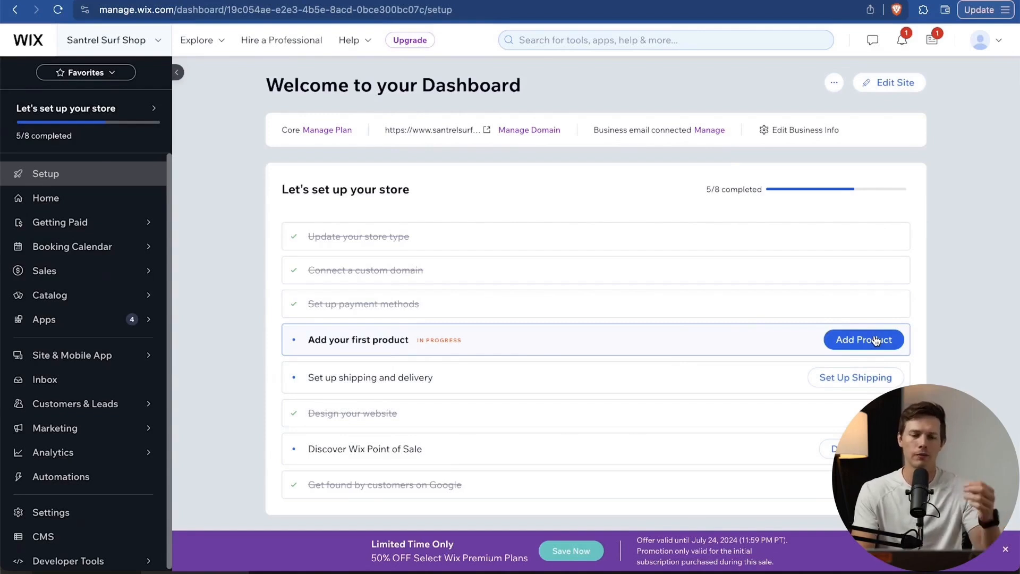
Select all 12 sample products in the Products list and delete them.
mouse_move(122, 297)
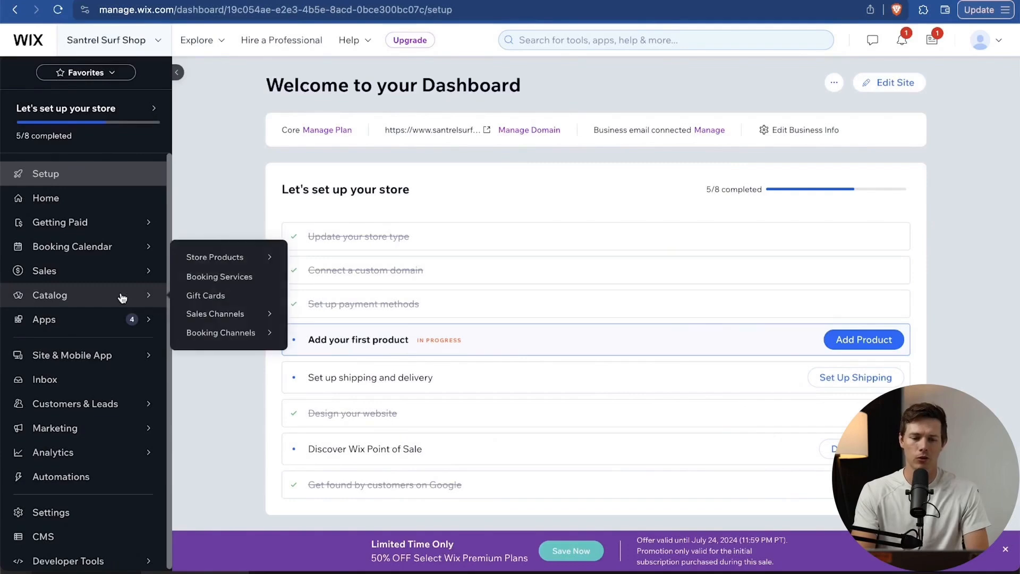
left_click(121, 297)
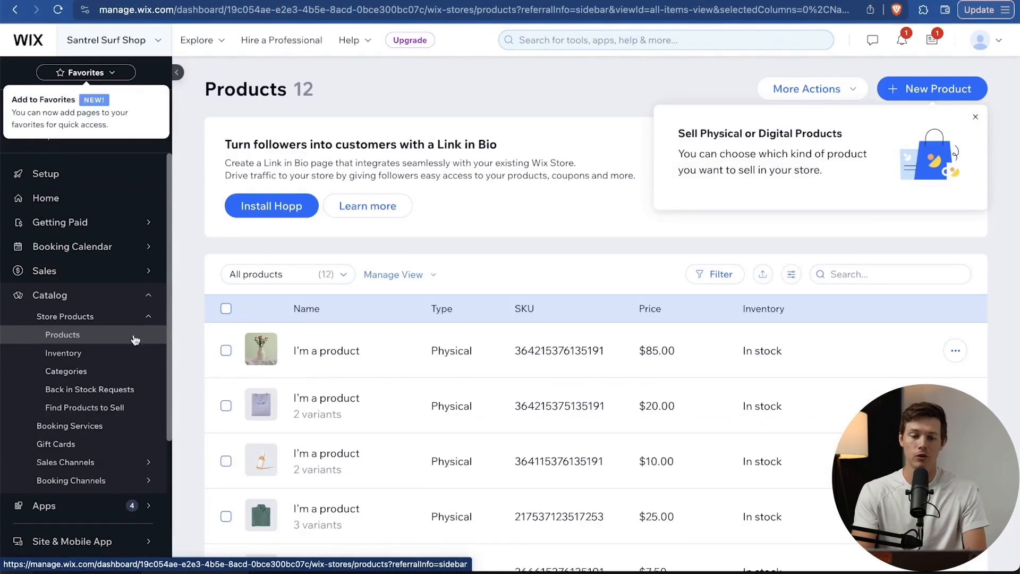
scroll(244, 346, "down", 4)
scroll(245, 346, "down", 4)
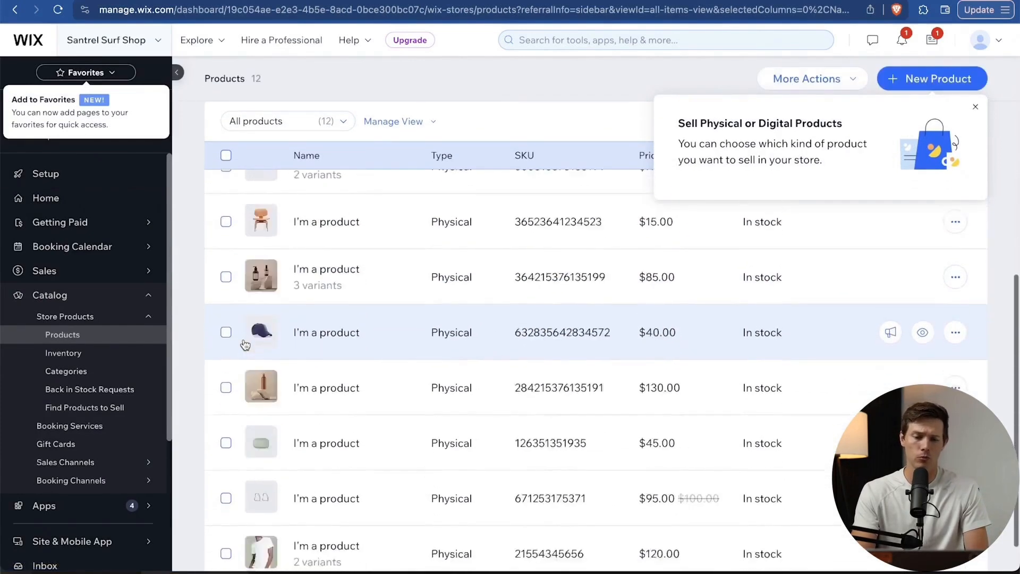
scroll(244, 346, "up", 8)
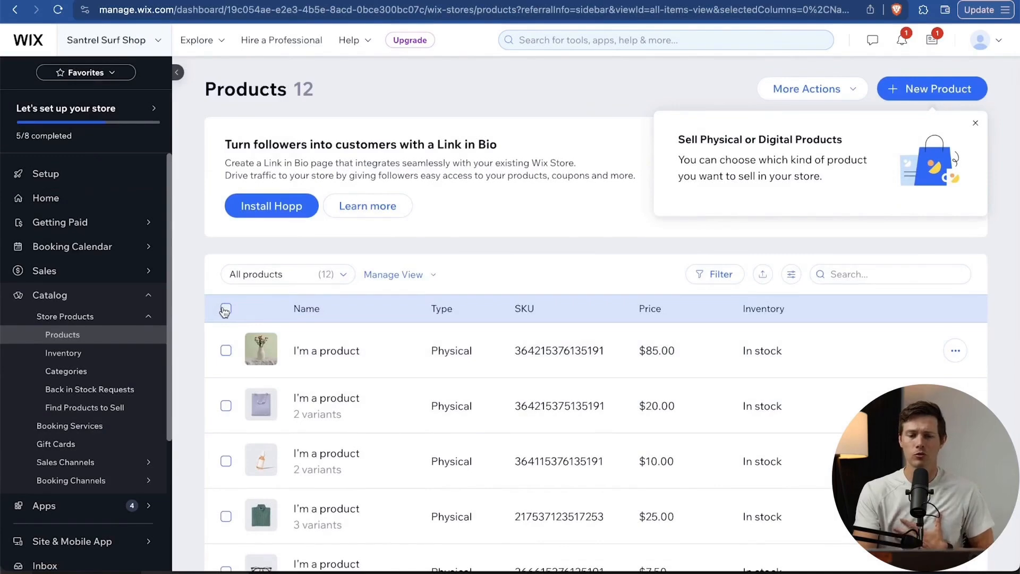
left_click(224, 309)
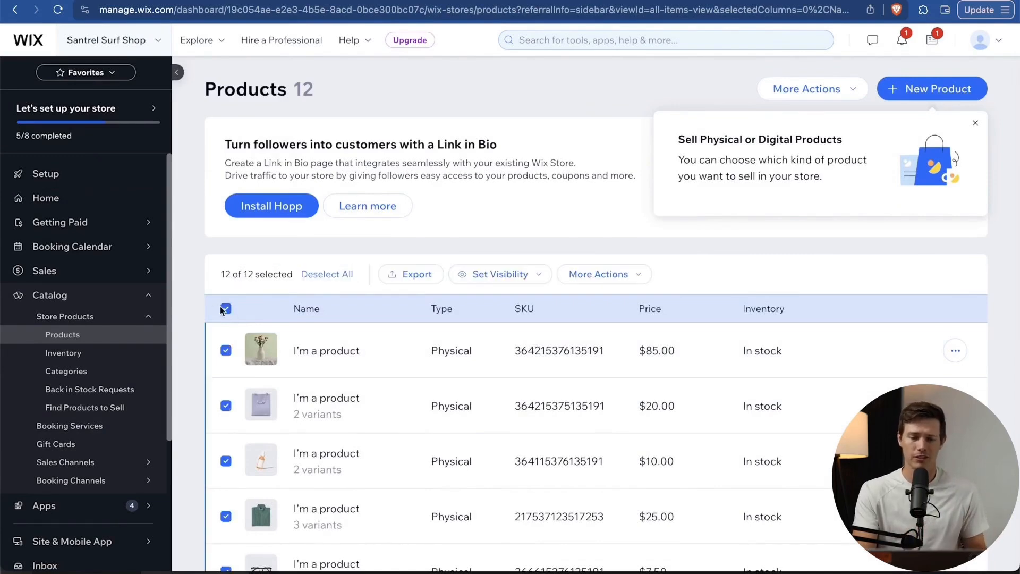
left_click(604, 285)
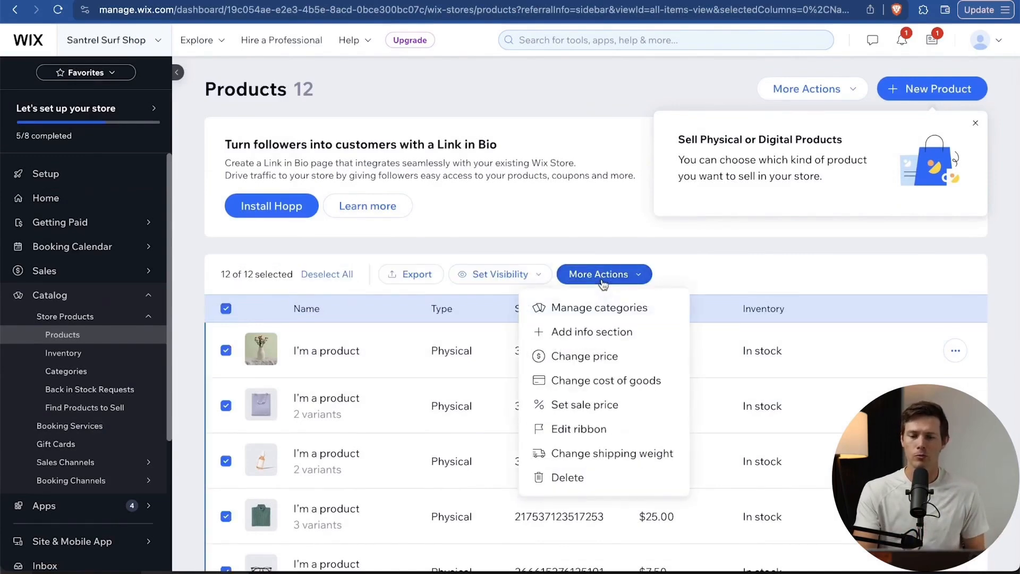
left_click(590, 479)
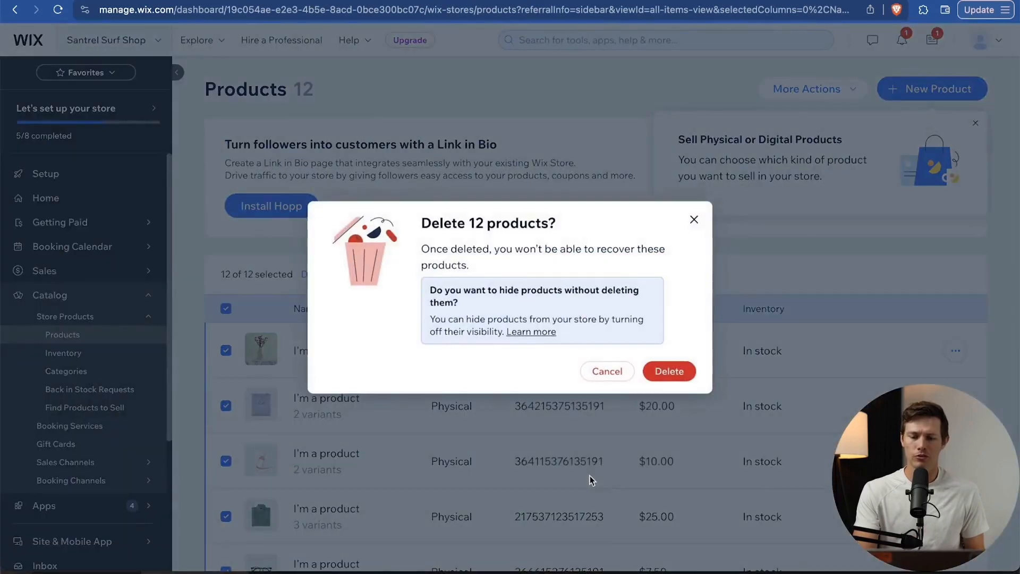
left_click(672, 372)
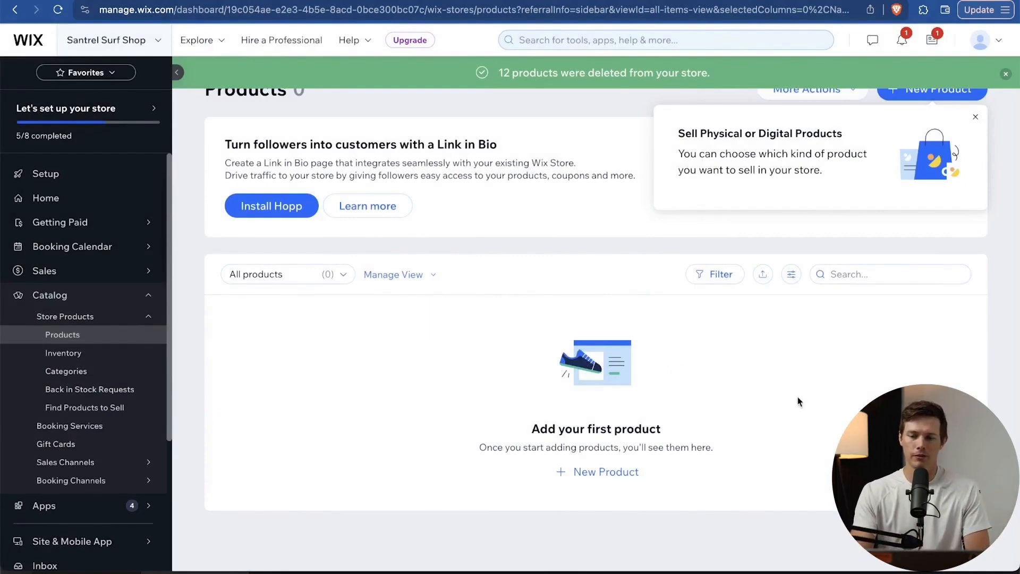
Close the physical/digital products tip and the Link in Bio promotion, then start a new product.
left_click(976, 117)
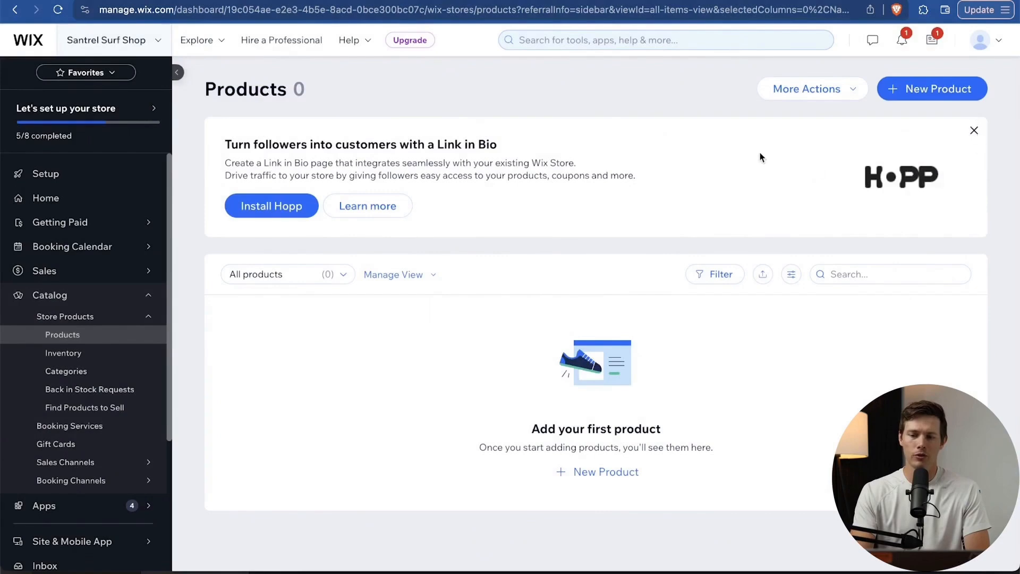
left_click(974, 130)
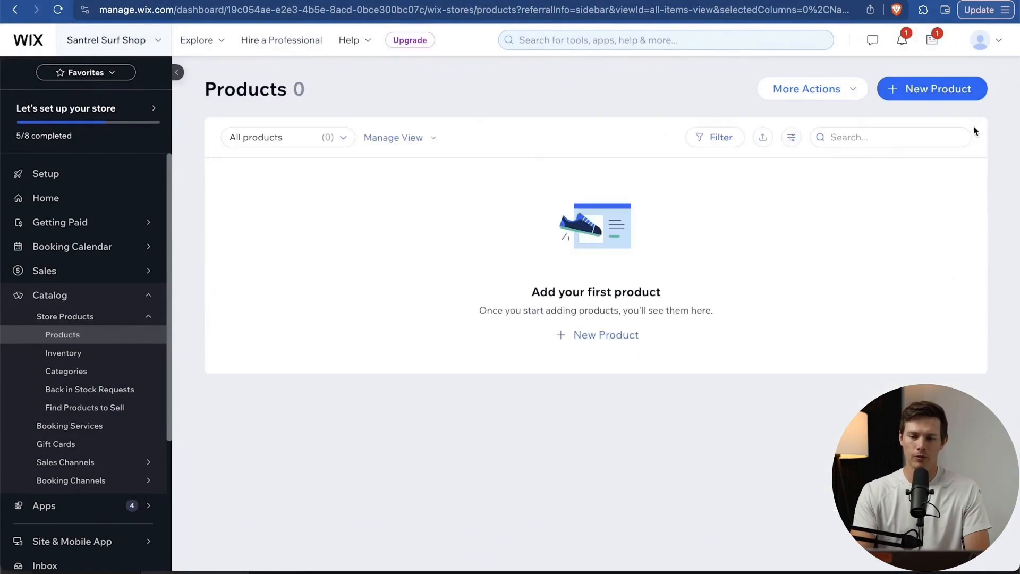
left_click(938, 94)
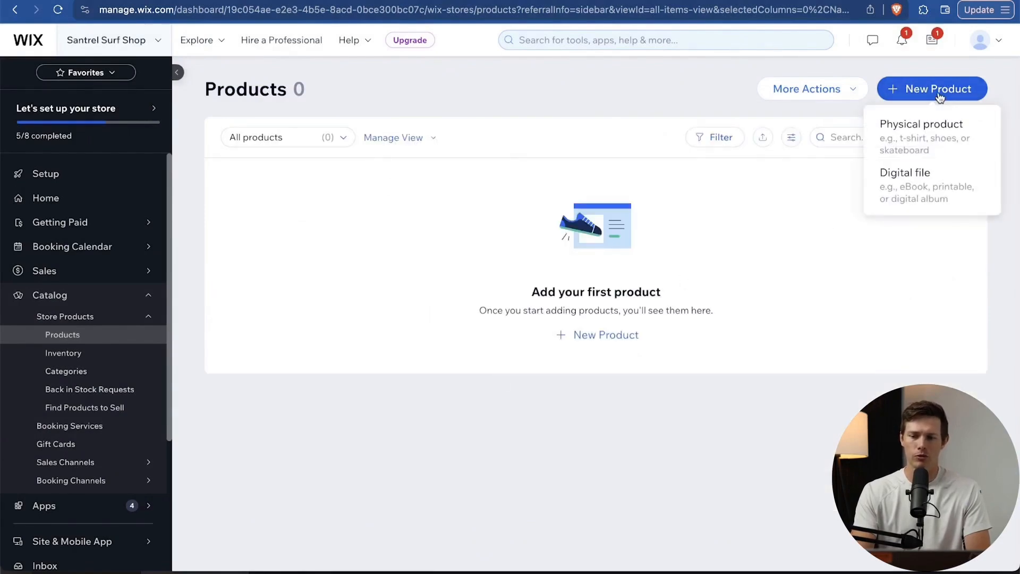
Make the new product physical and upload the wetsuit photo from the computer.
left_click(939, 135)
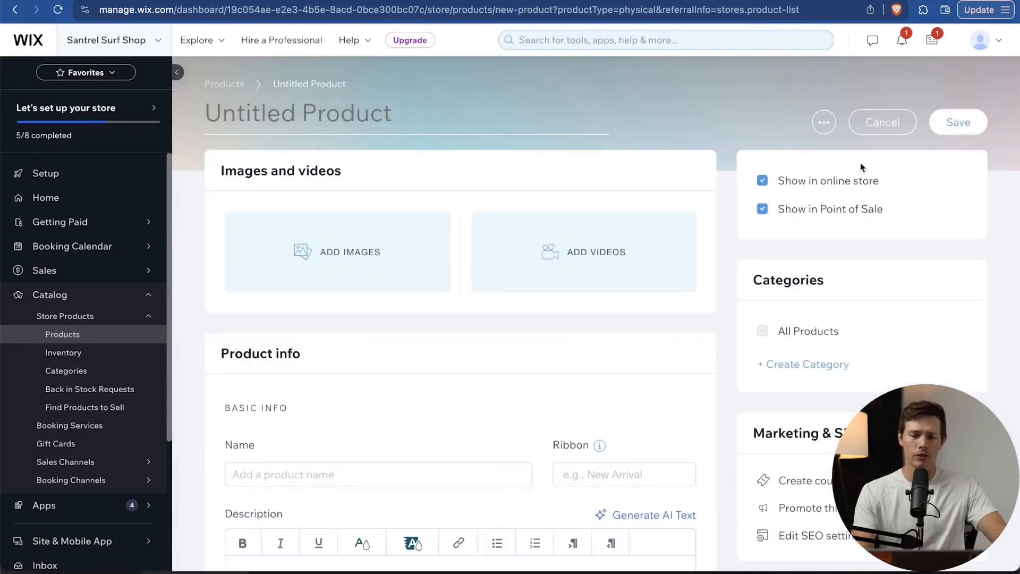
left_click(323, 252)
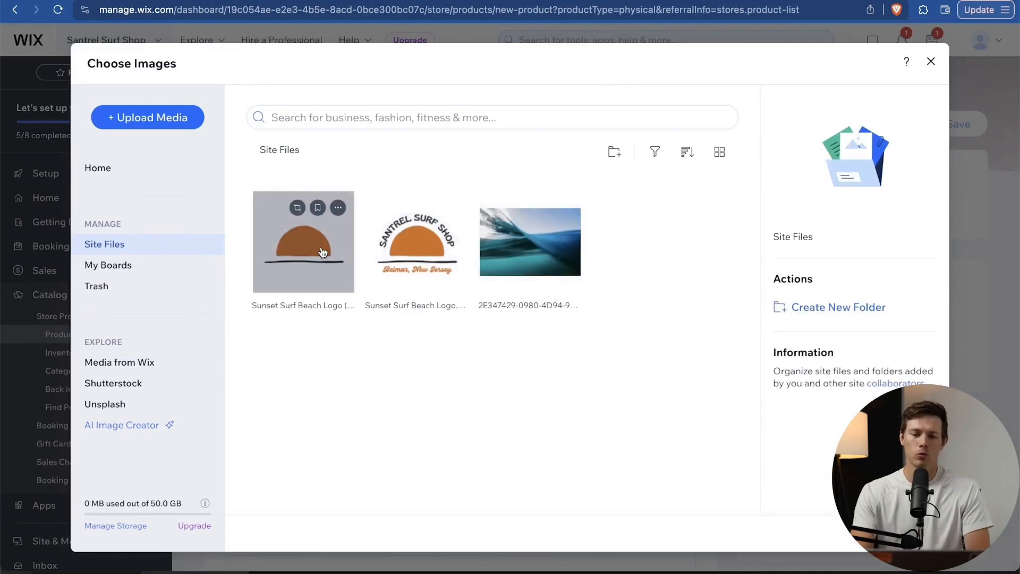
left_click(171, 116)
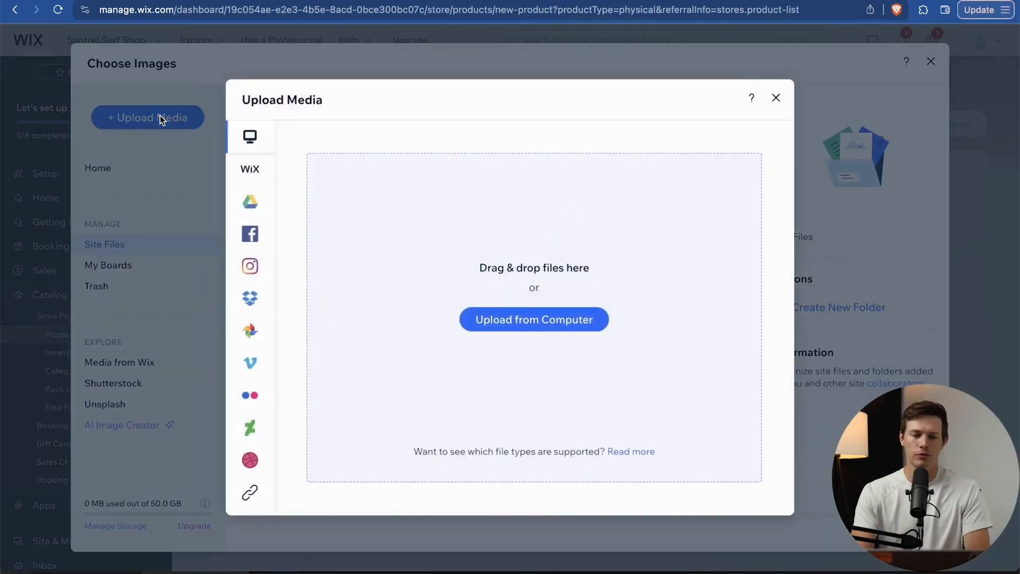
left_click(516, 314)
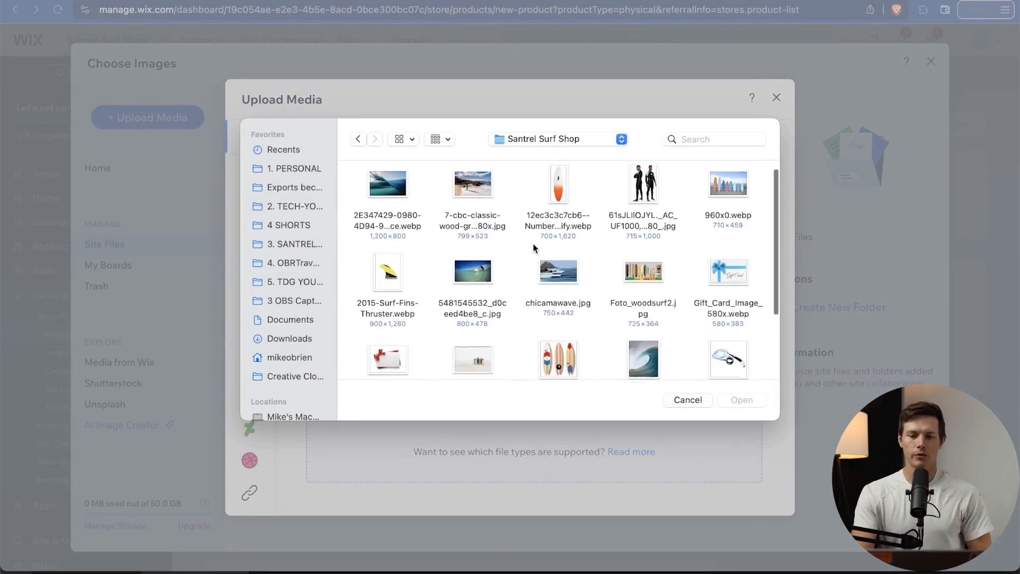
left_click(645, 199)
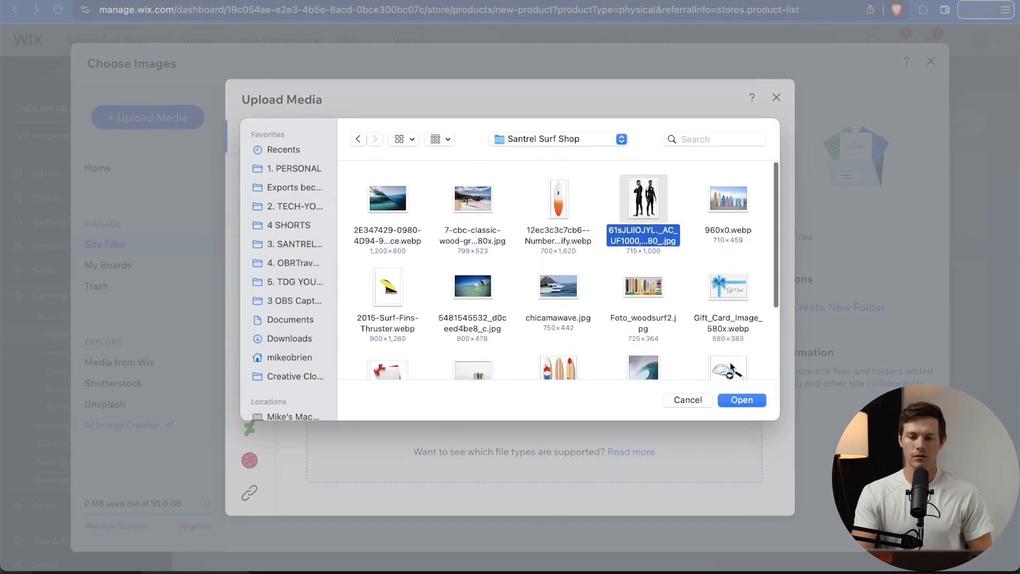
scroll(734, 369, "down", 3)
left_click(749, 400)
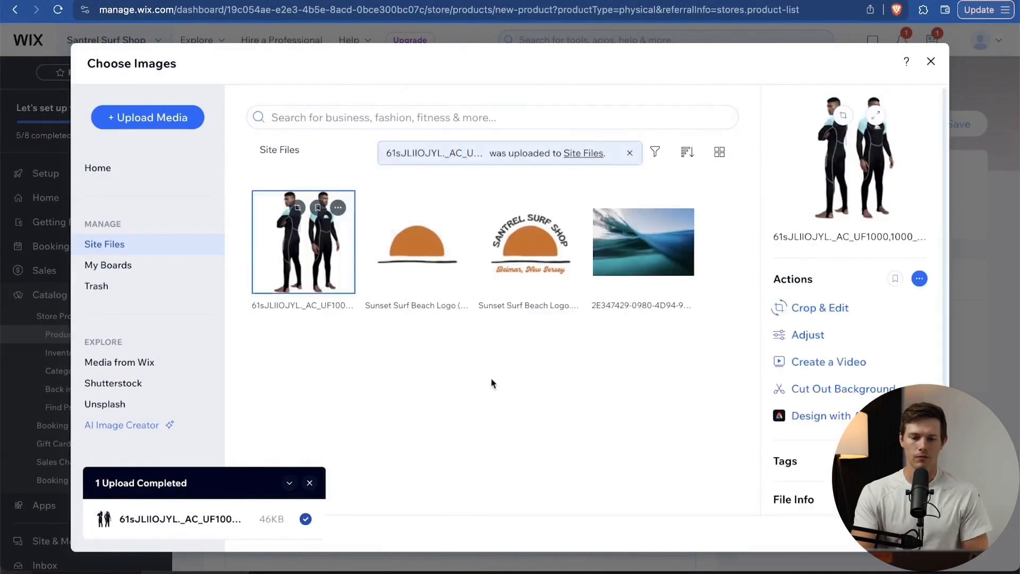
Add the wetsuit photo to the product and title it 'Santrel Signature Wetsuit'.
left_click(894, 534)
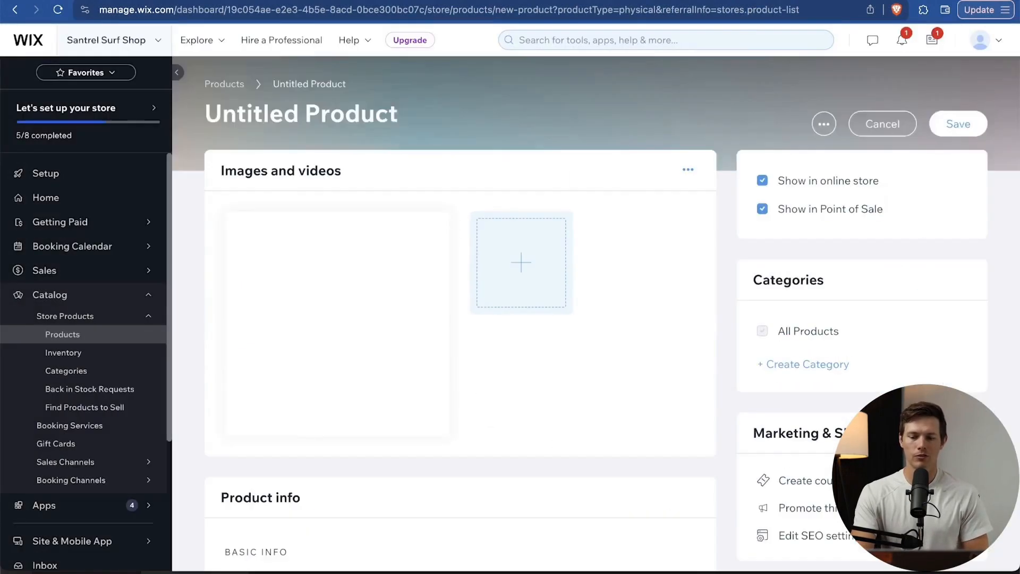
left_click(297, 110)
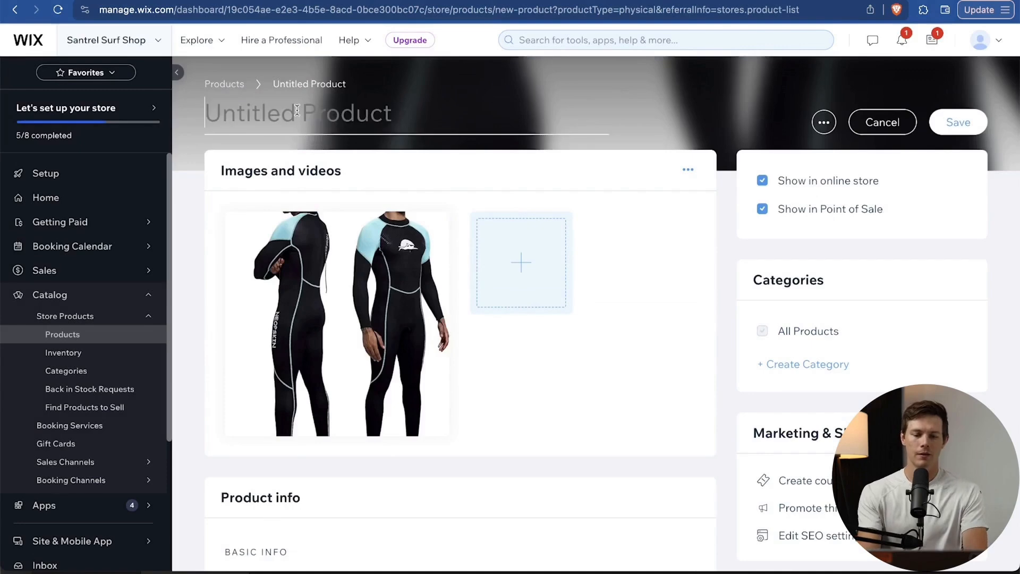
type("Santrel Sig")
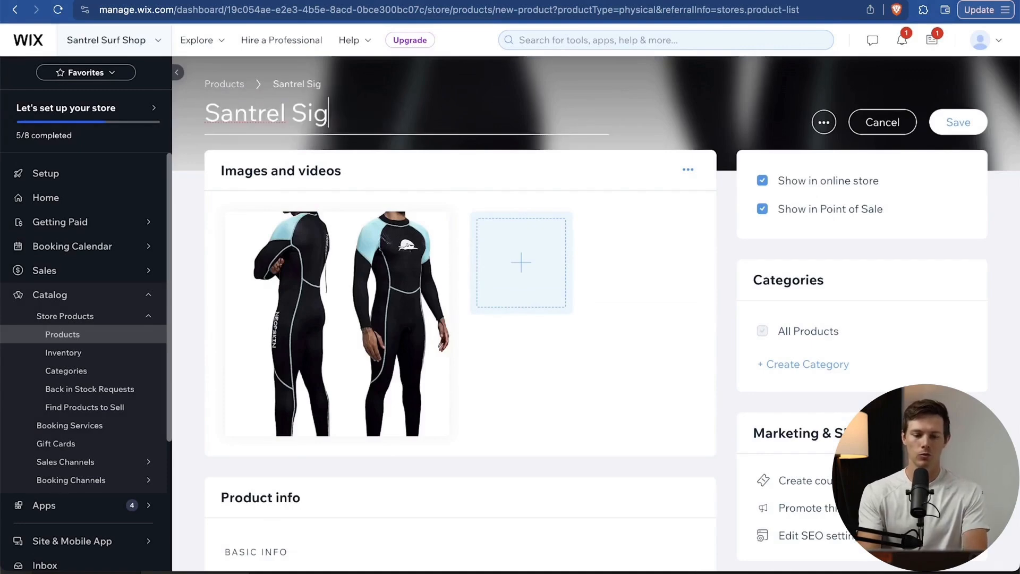
type("nature Westuit")
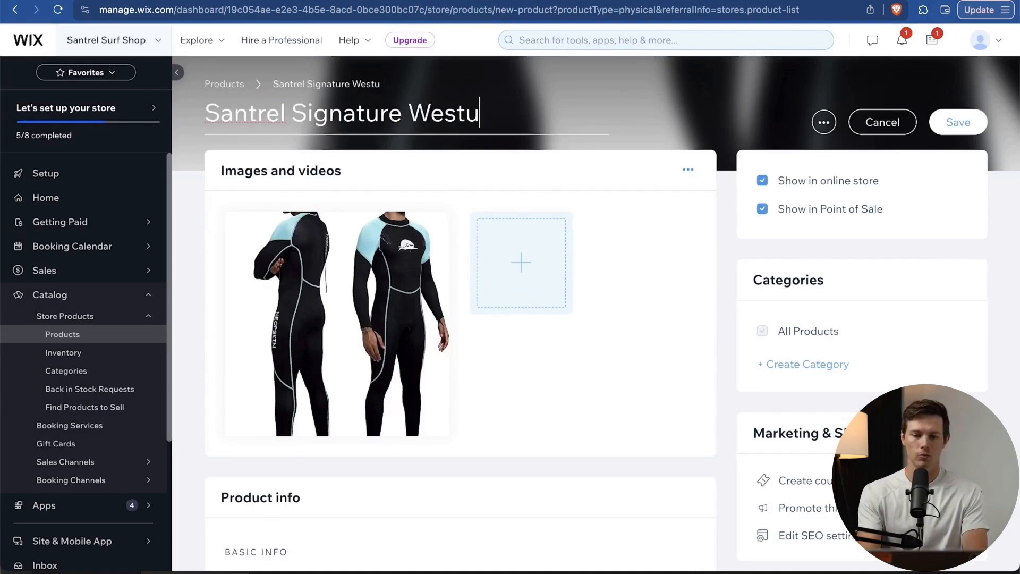
scroll(524, 315, "down", 5)
scroll(525, 315, "down", 1)
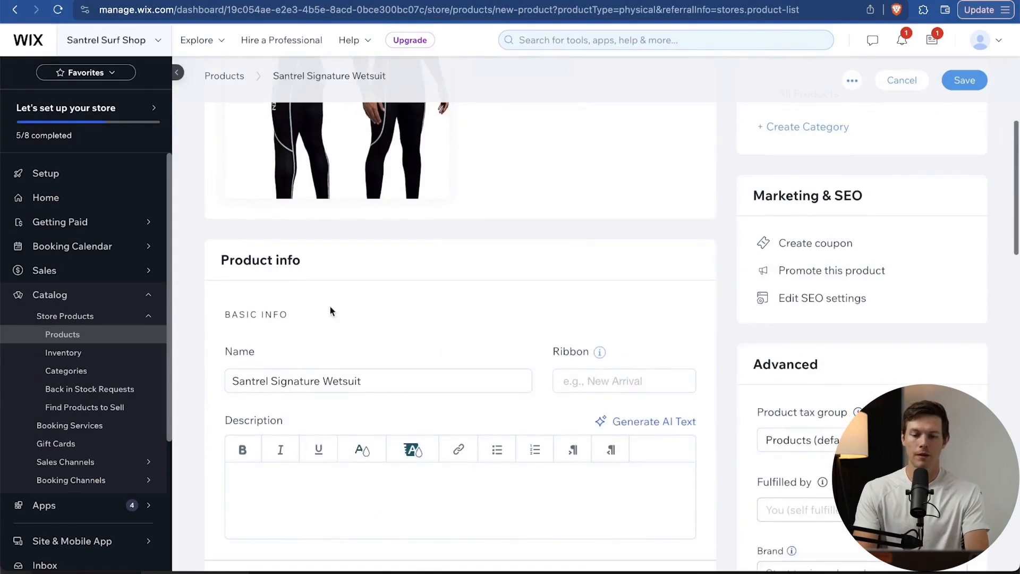
Generate an AI description and use the first suggested option.
left_click(661, 421)
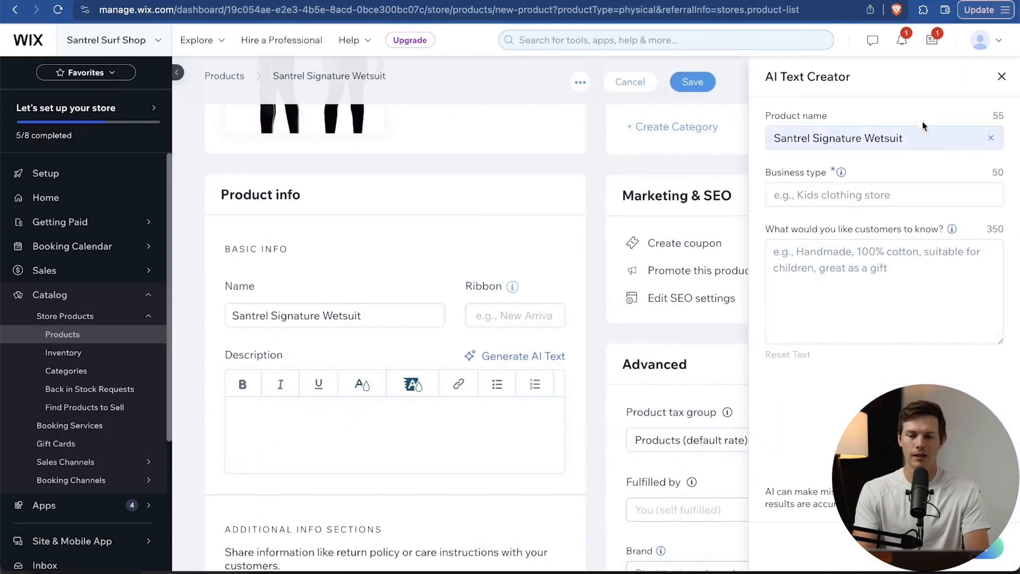
left_click(877, 194)
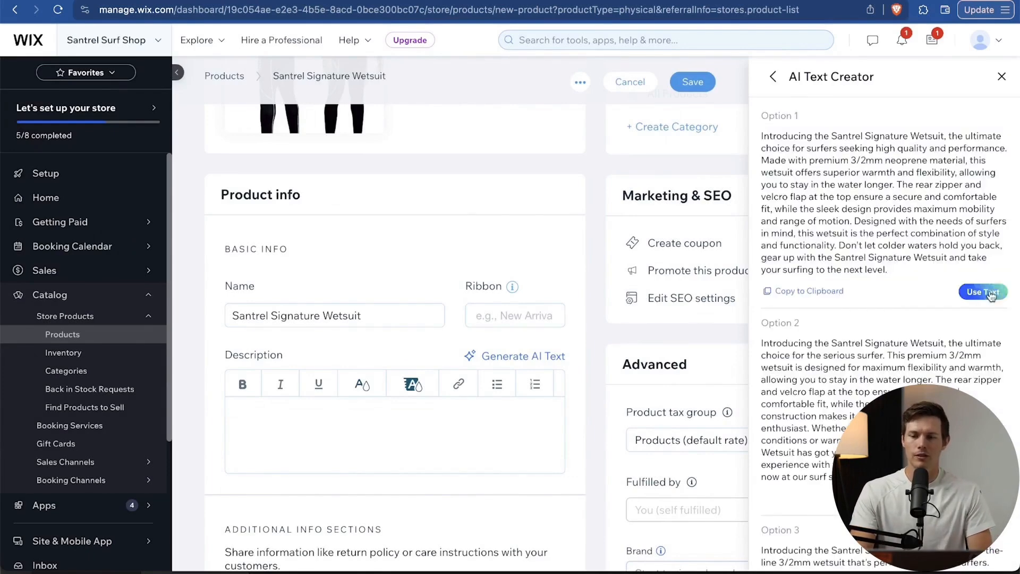
left_click(984, 292)
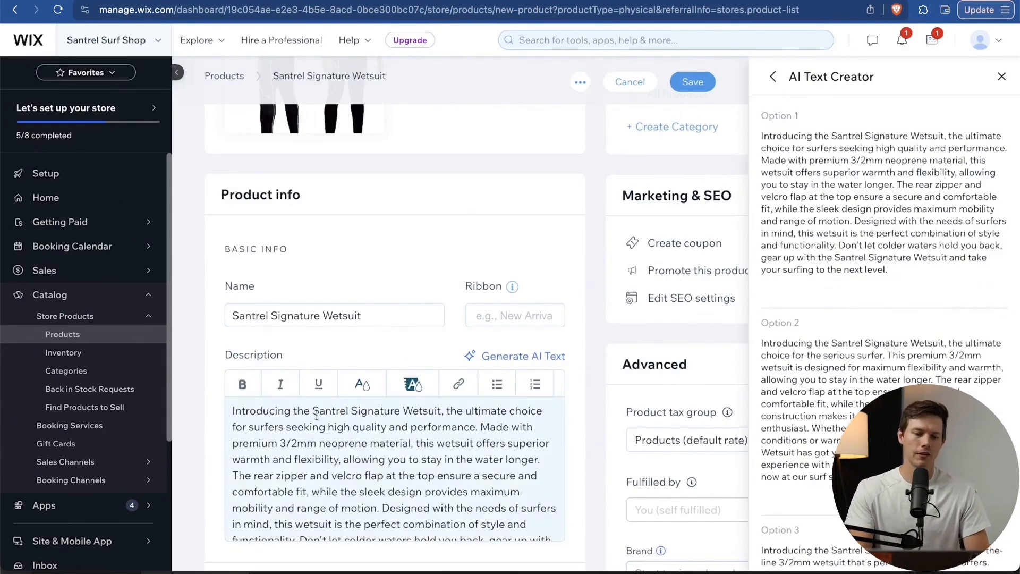
scroll(350, 470, "down", 1)
scroll(350, 471, "up", 1)
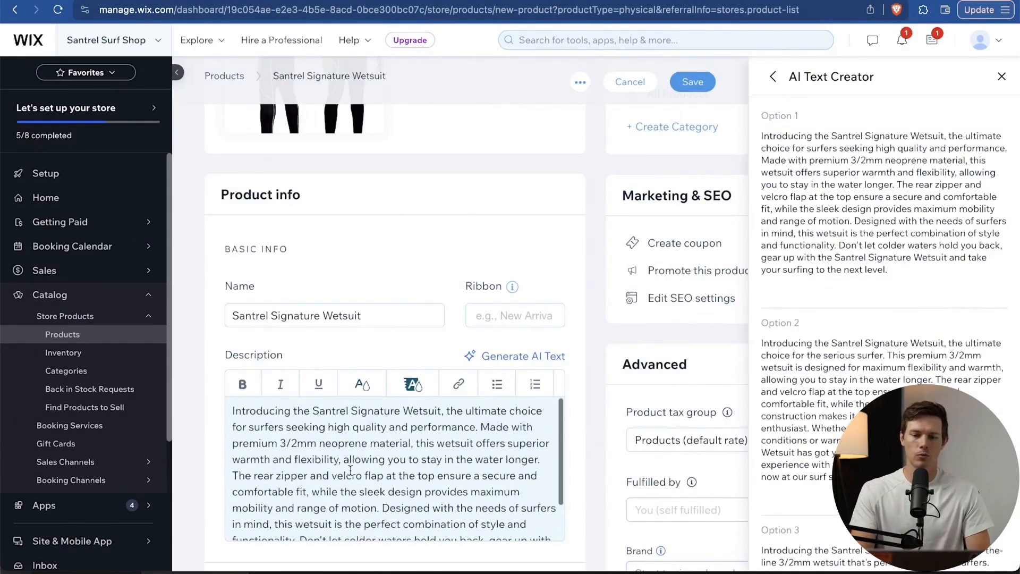
left_click(1002, 76)
Enter 'New Arrival' as the product's ribbon.
scroll(629, 330, "down", 3)
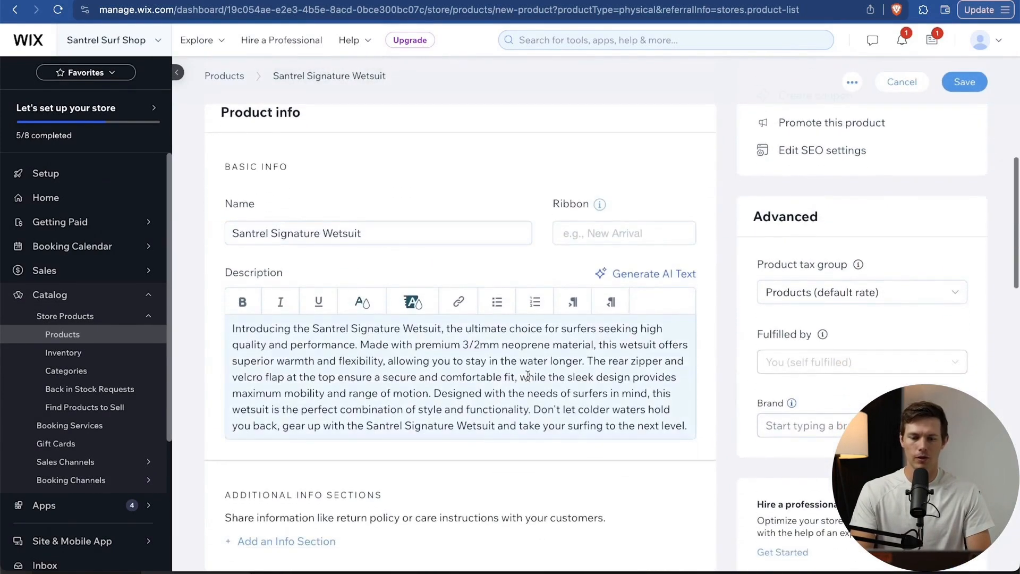
left_click(614, 236)
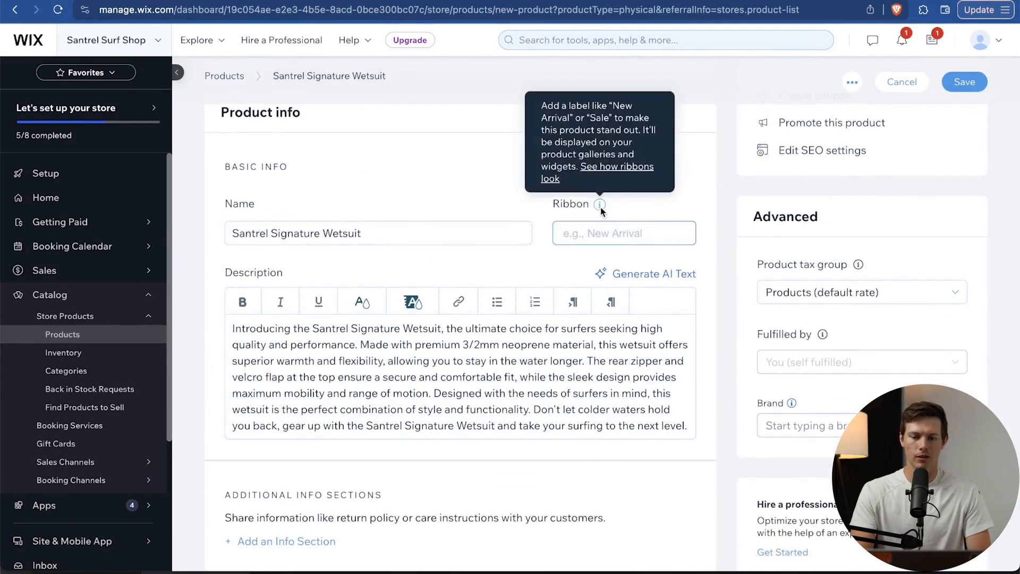
type("New")
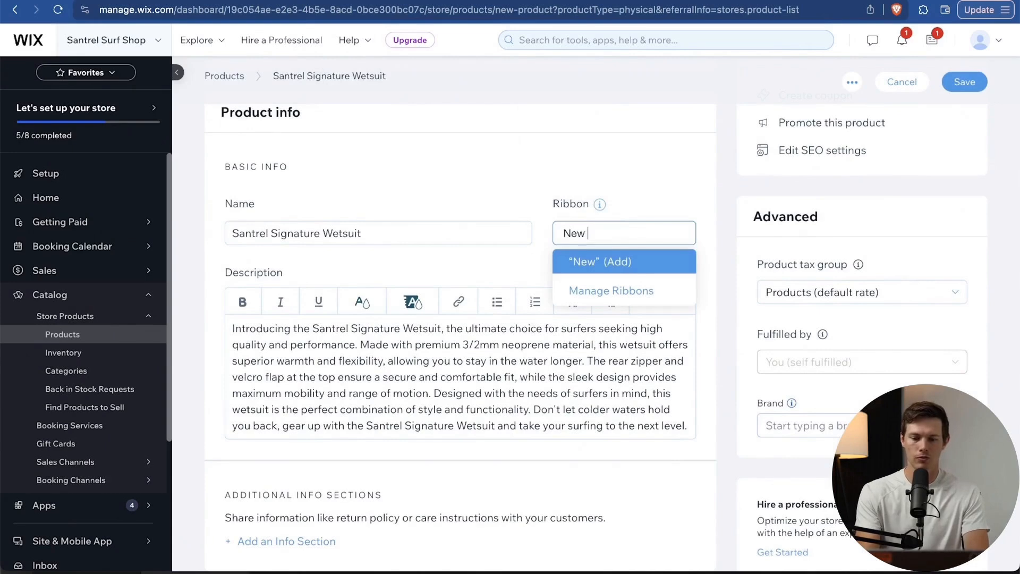
type(" Arrival!")
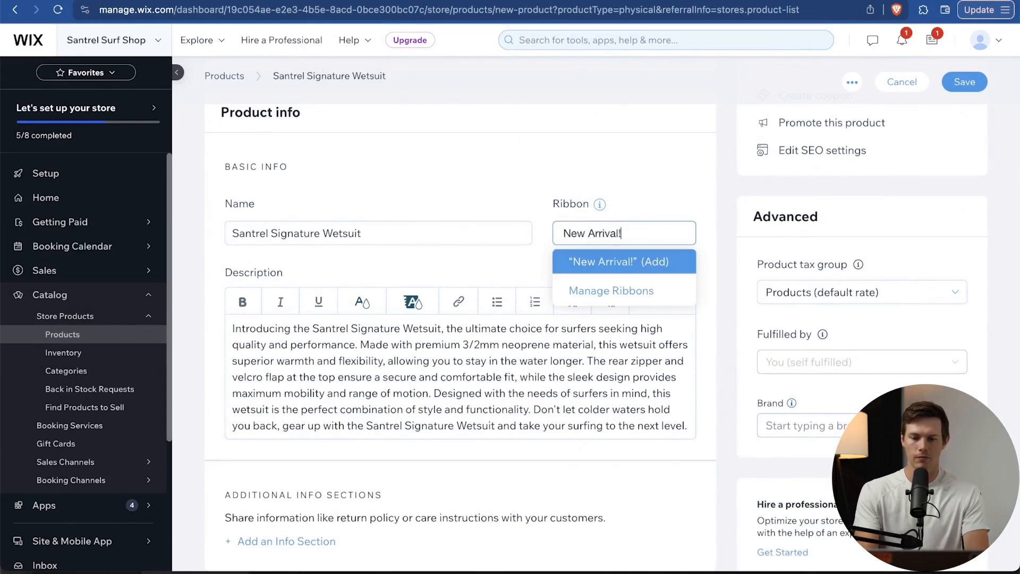
key("BackSpace")
Confirm the New Arrival ribbon and add a 'Care instructions' info section.
key("Return")
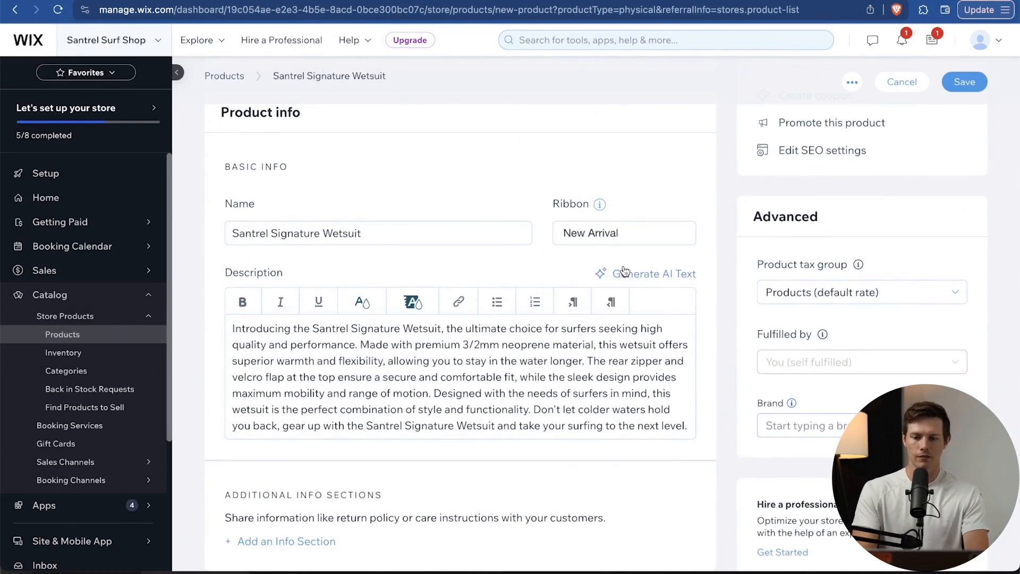
scroll(497, 296, "down", 5)
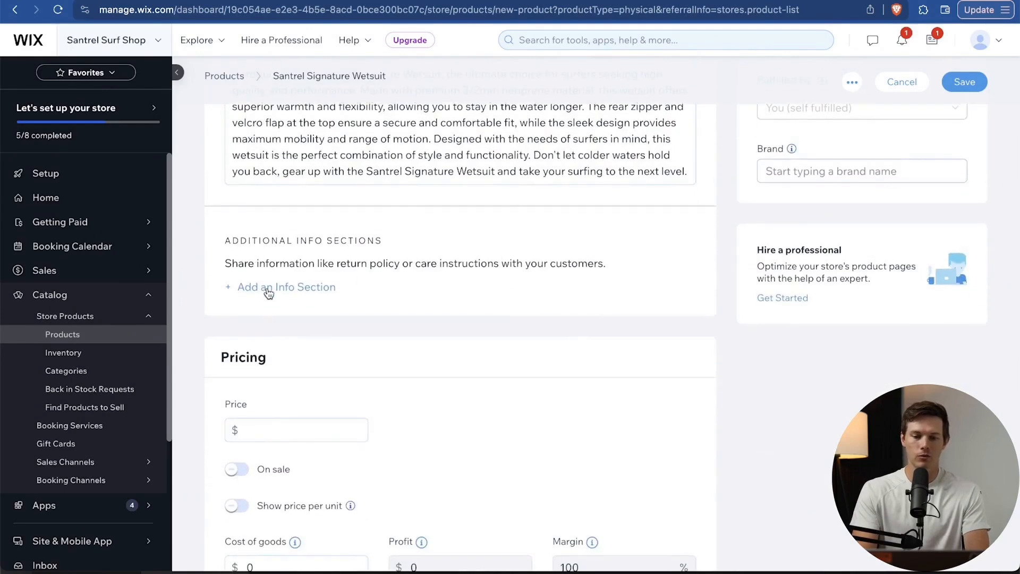
left_click(268, 288)
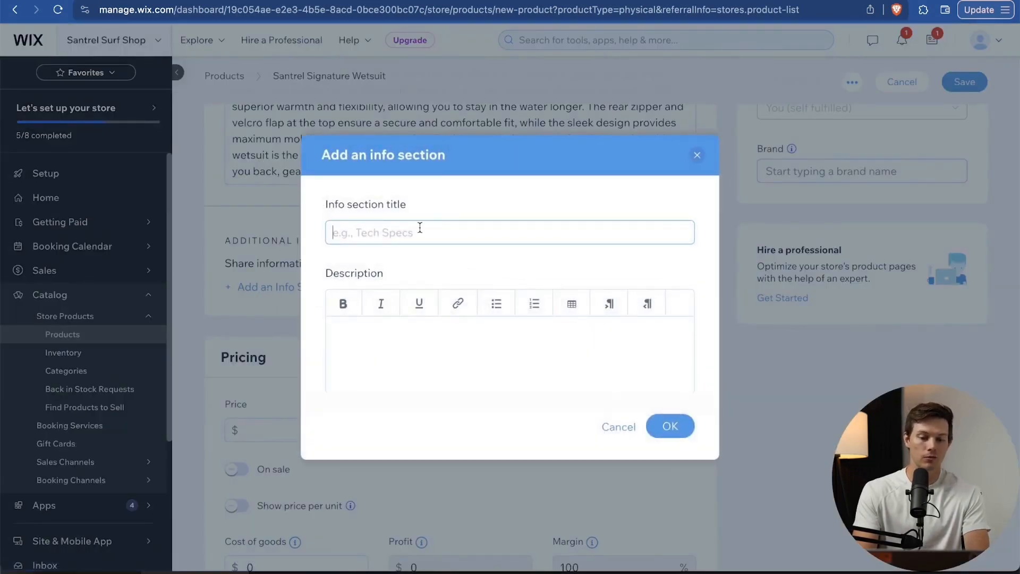
type("C")
key("BackSpace")
type("P")
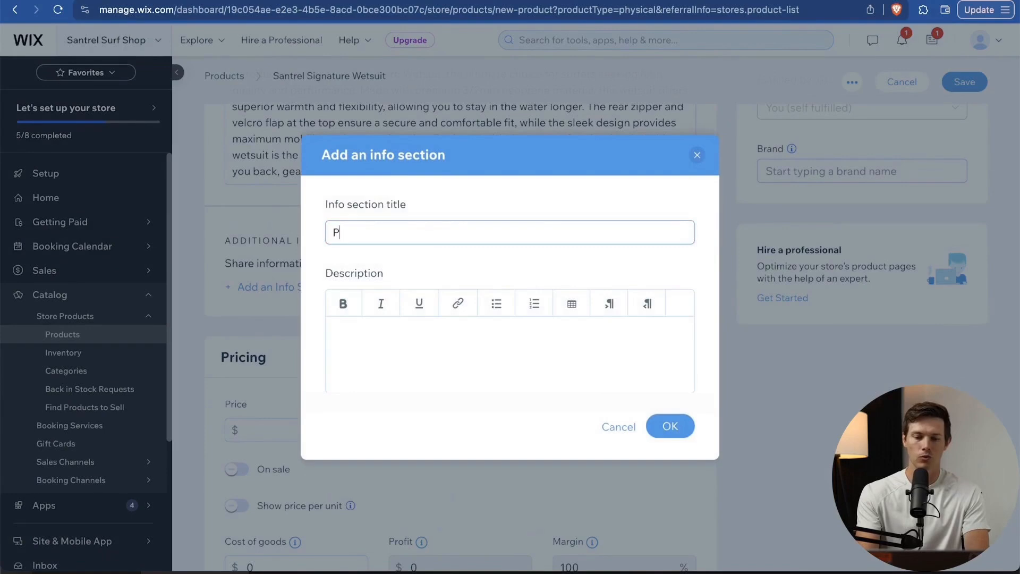
key("BackSpace")
type("Care instructions")
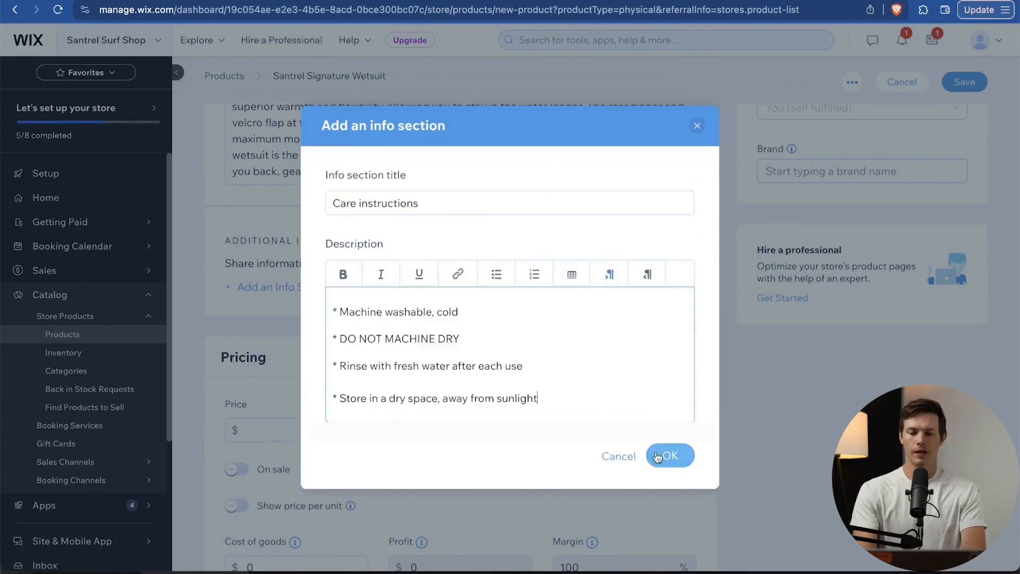
left_click(659, 456)
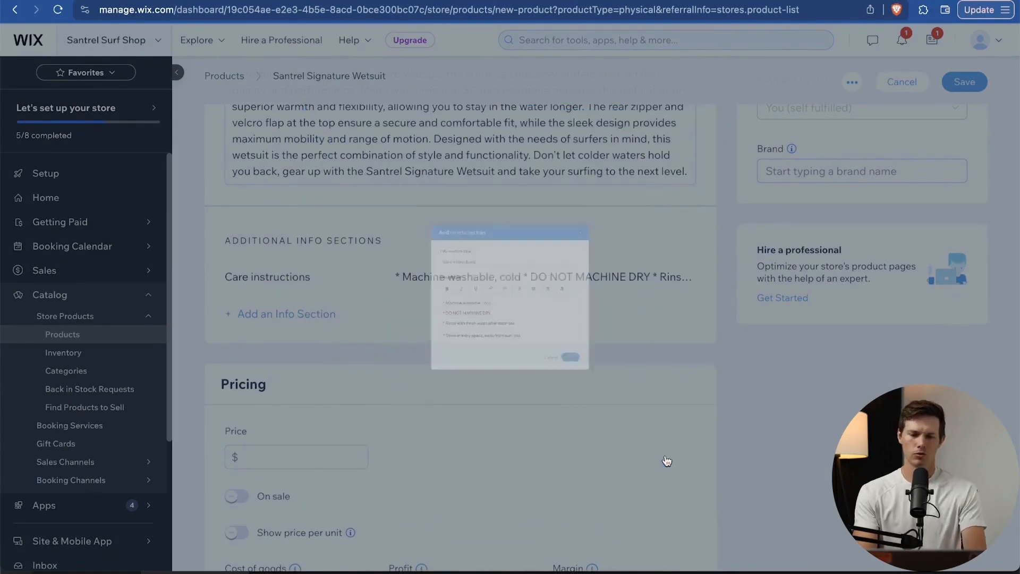
scroll(550, 379, "down", 2)
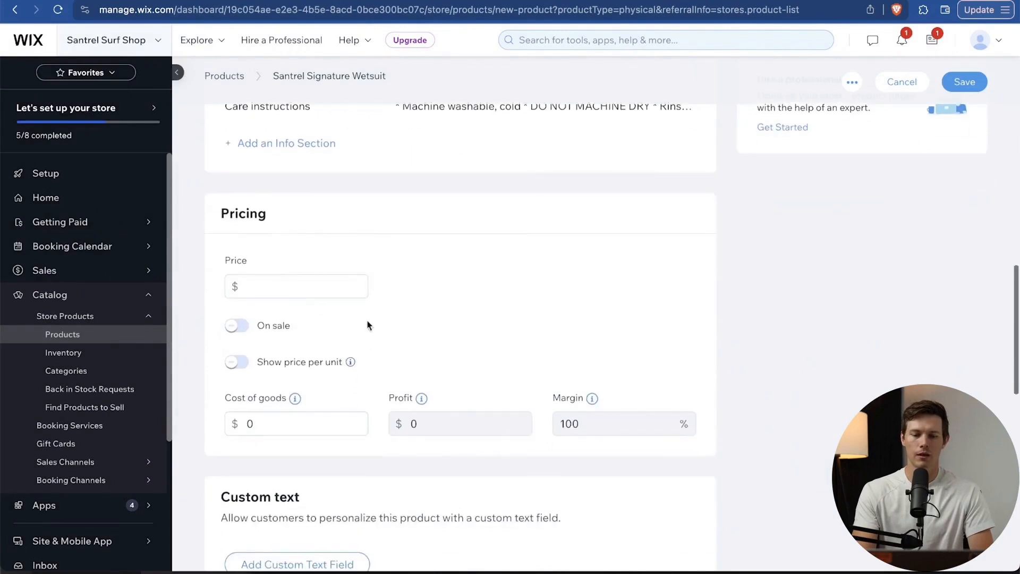
Set the wetsuit's price to $109.
left_click(295, 287)
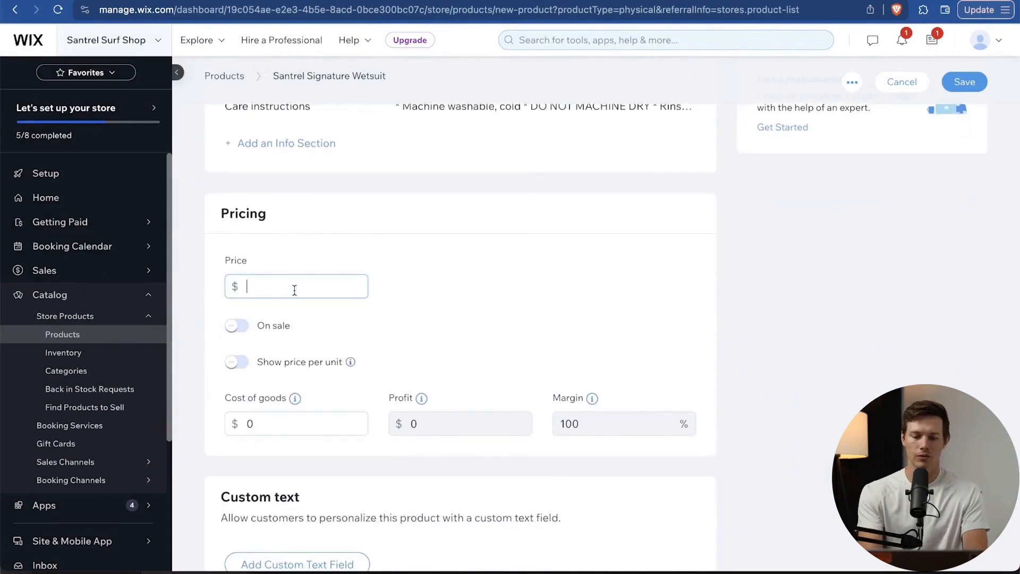
type("89")
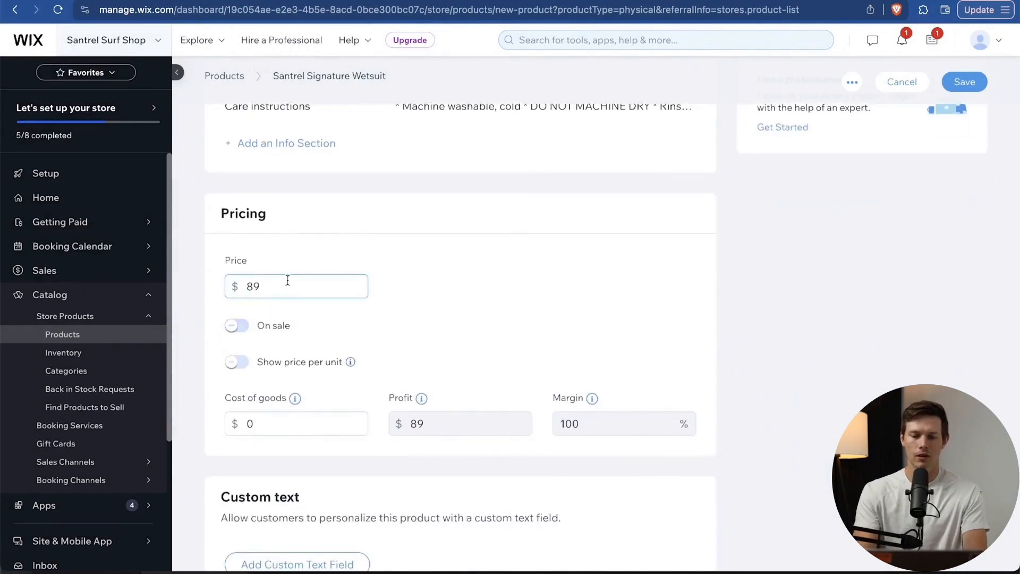
key("BackSpace")
key("BackSpace")
type("109")
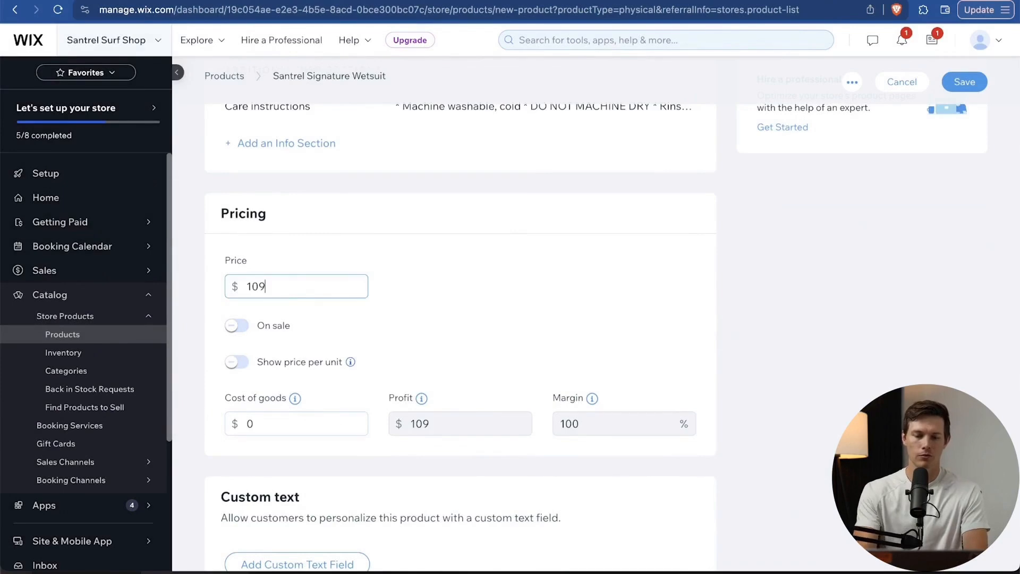
Put the wetsuit on sale with a $20 discount, making the sale price $89.
left_click(242, 325)
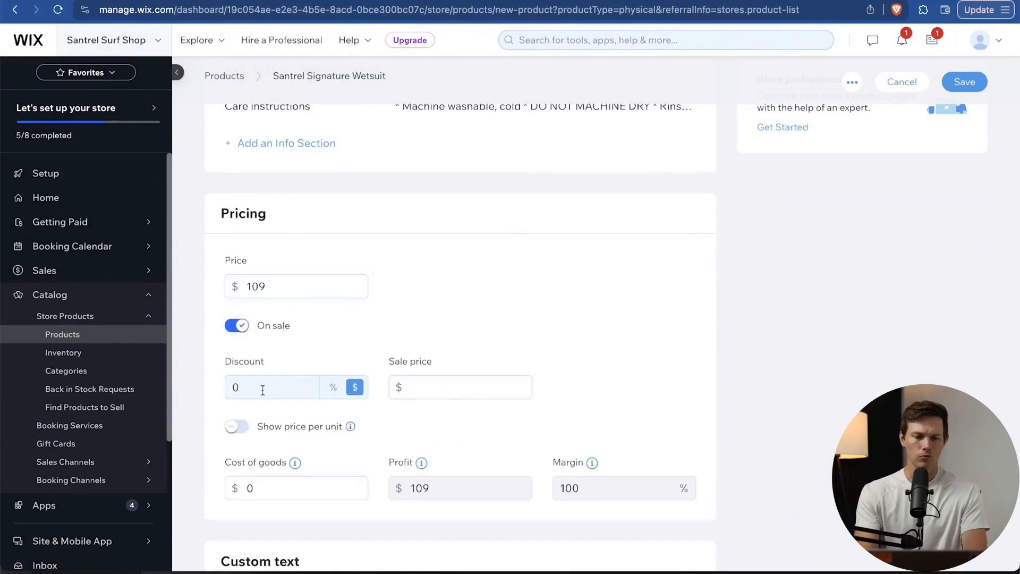
left_click(333, 387)
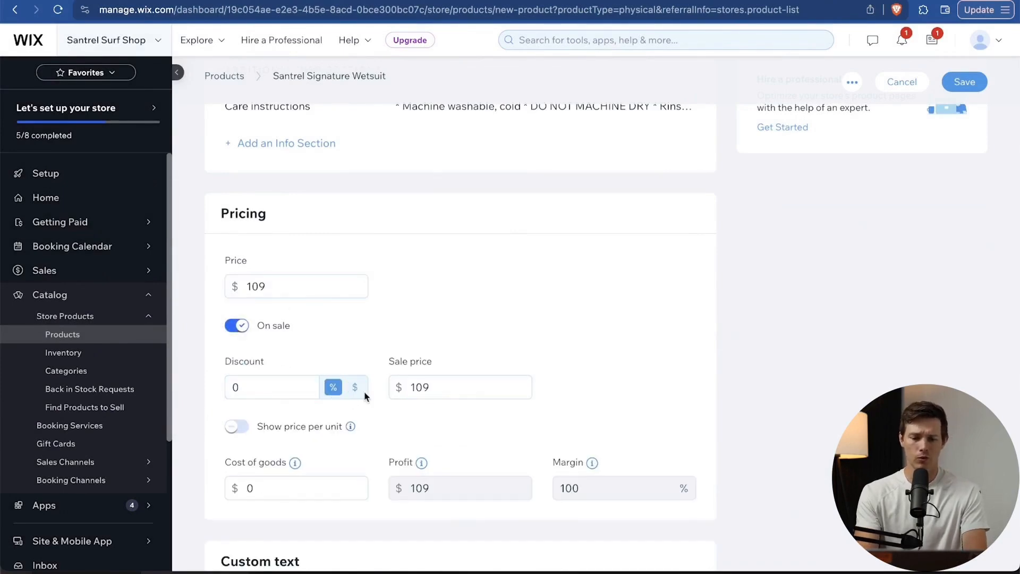
left_click(273, 387)
type("10")
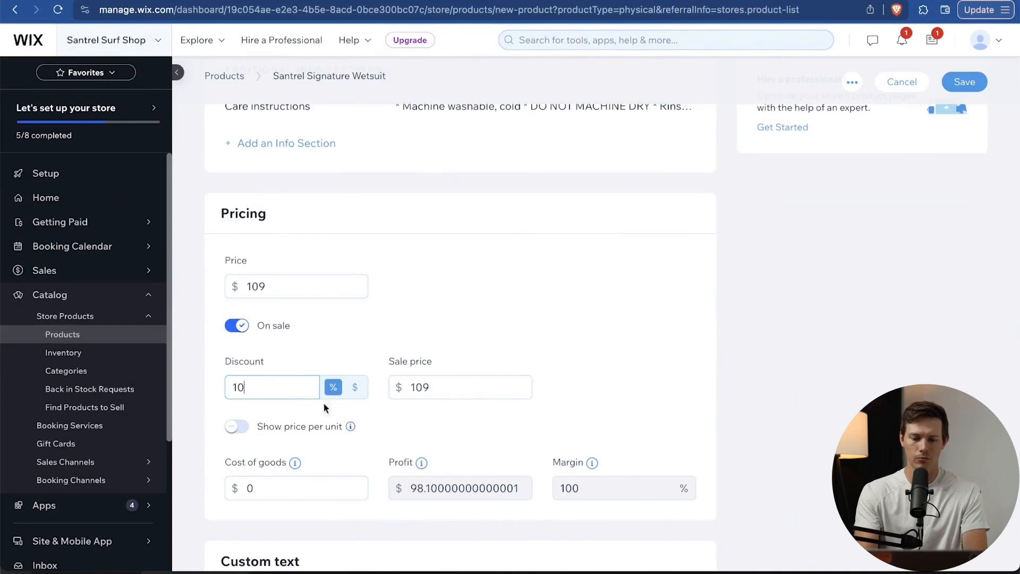
left_click(470, 387)
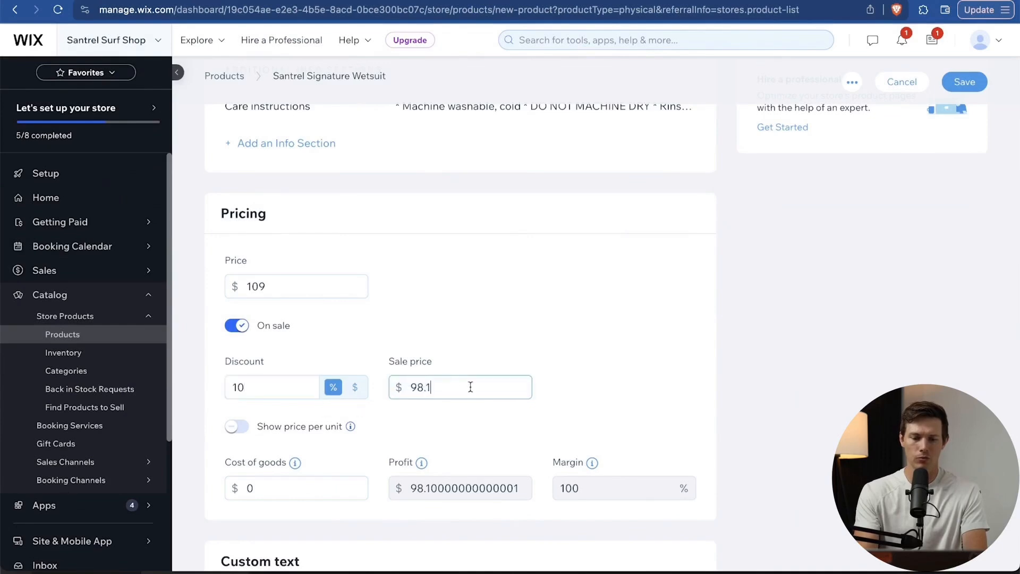
left_click(355, 387)
left_click(434, 387)
left_click(354, 390)
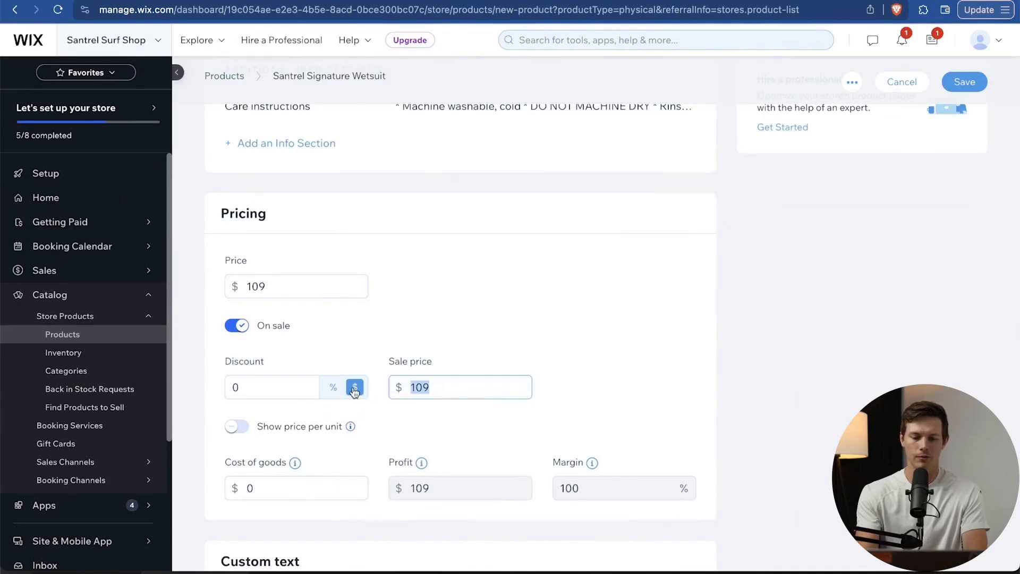
type("89")
left_click(539, 432)
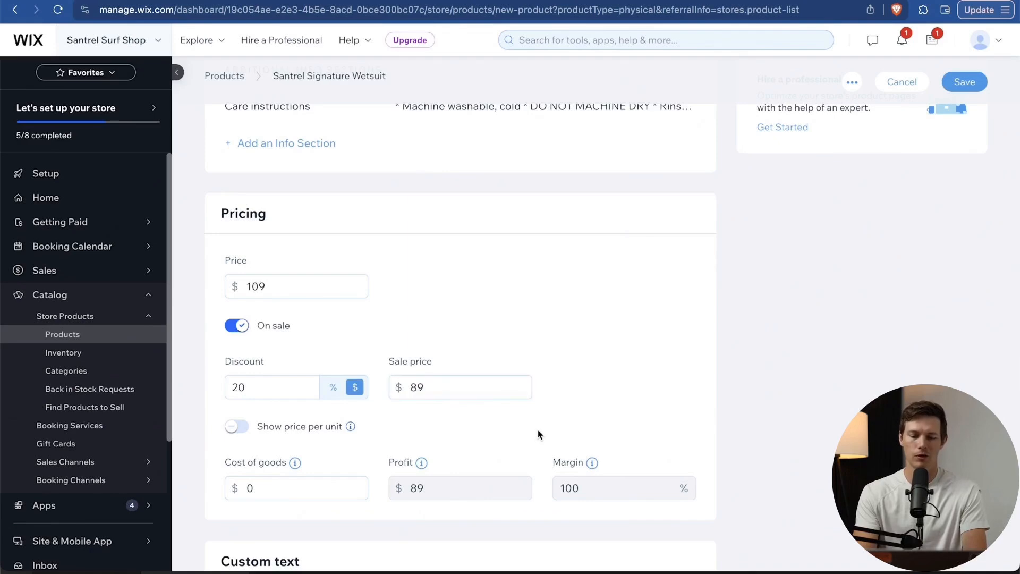
Leave price per unit off and set cost of goods to $40 (55.06% margin).
scroll(314, 414, "down", 2)
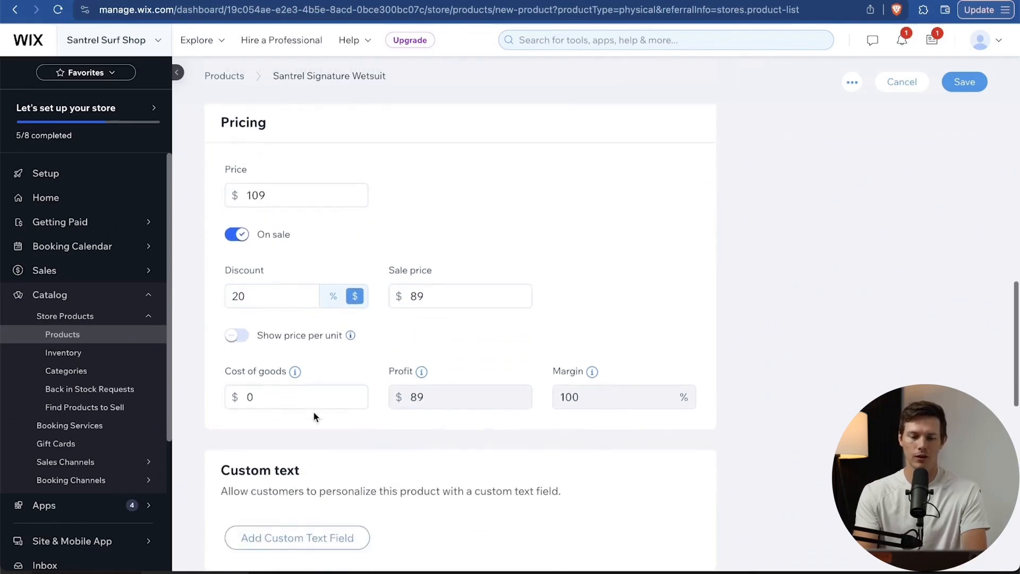
left_click(238, 334)
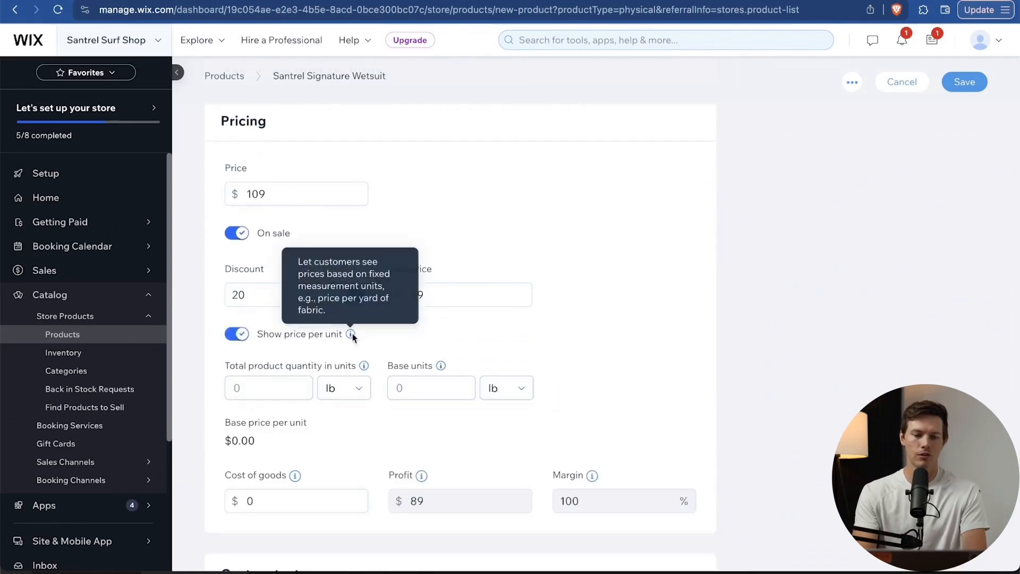
left_click(238, 336)
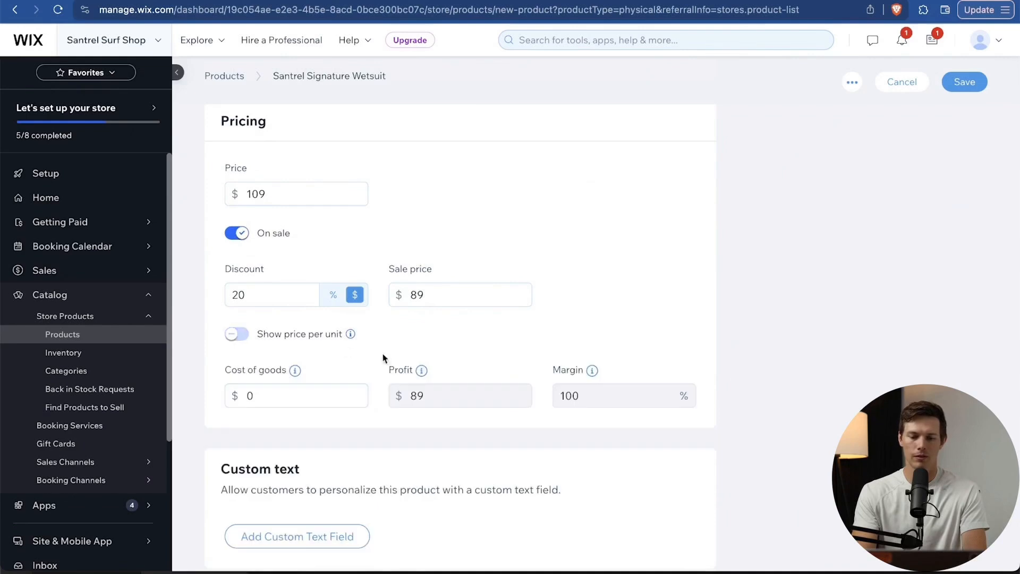
scroll(382, 353, "down", 3)
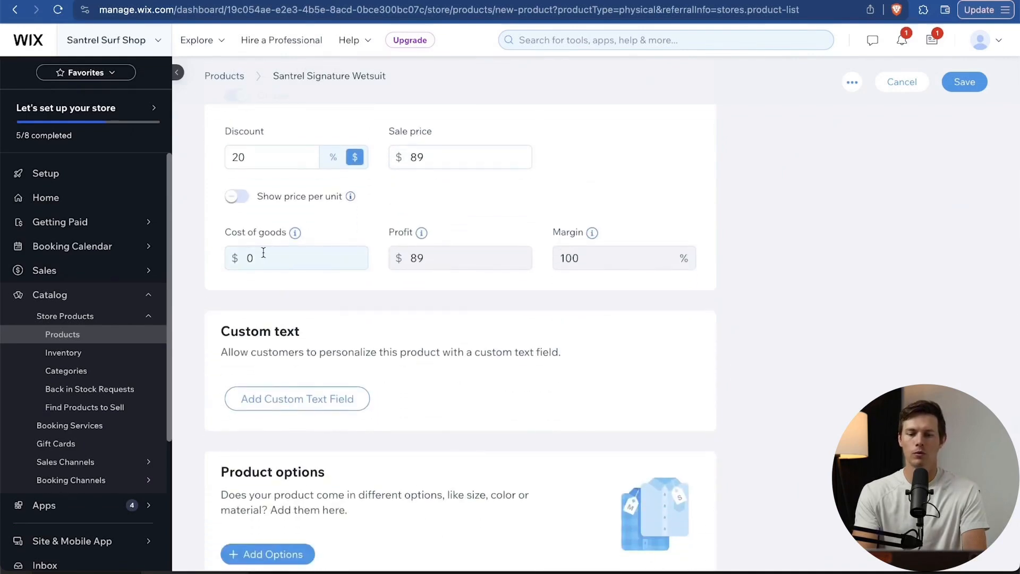
left_click(262, 254)
key("BackSpace")
type("40")
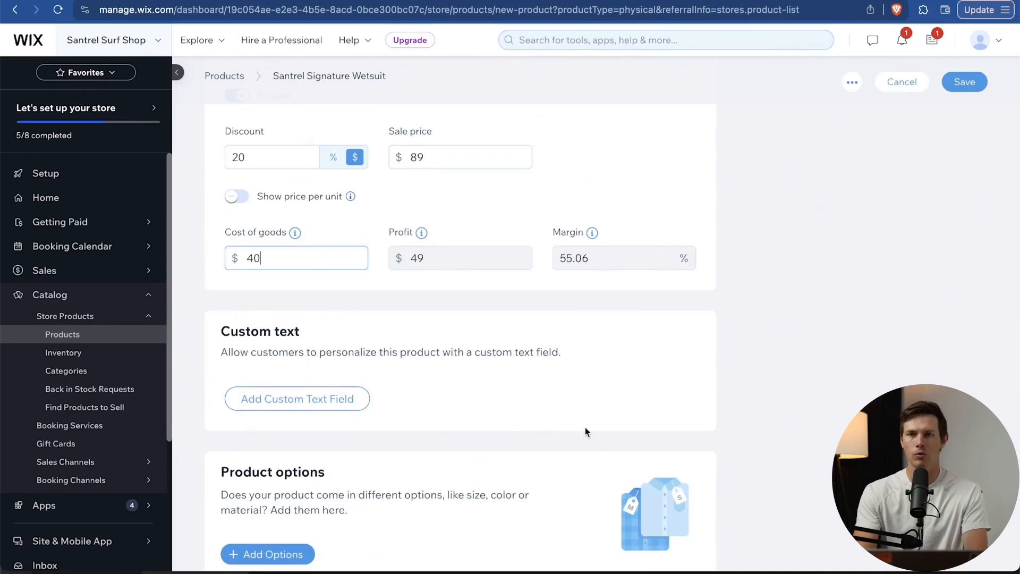
scroll(587, 432, "down", 1)
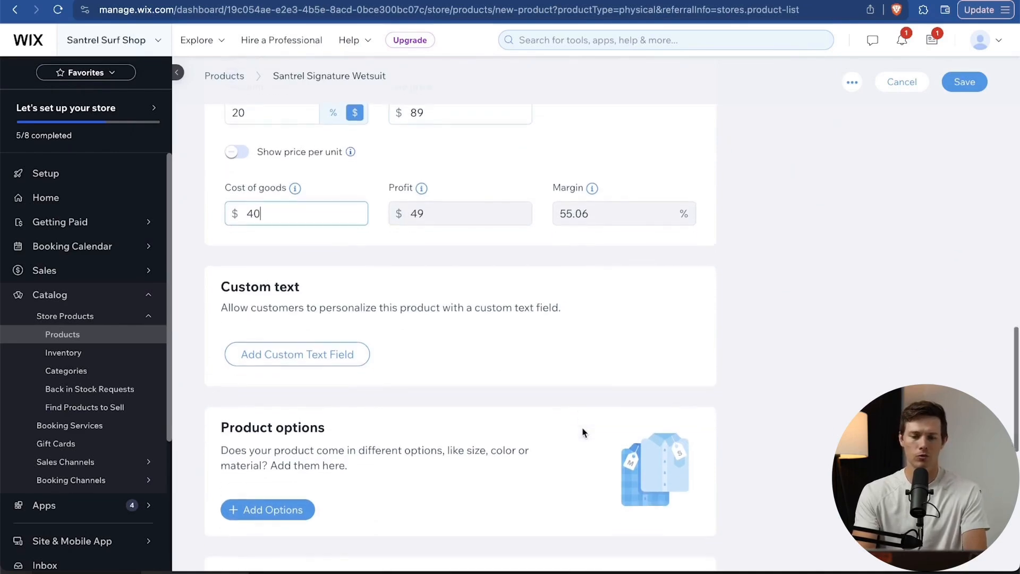
scroll(584, 433, "down", 2)
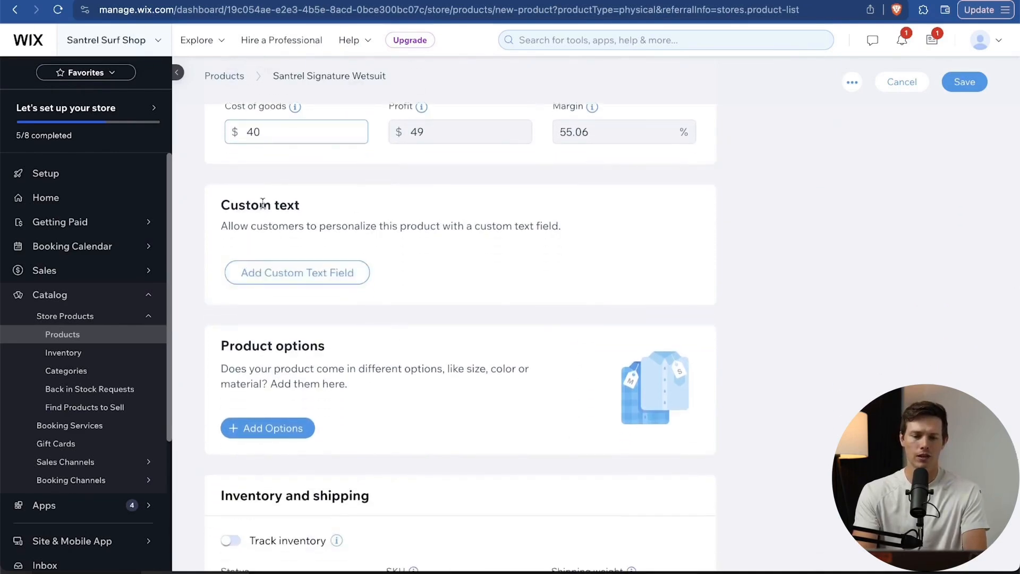
Add a custom text field titled 'Embroidered Name' with a 500-character limit.
left_click(314, 272)
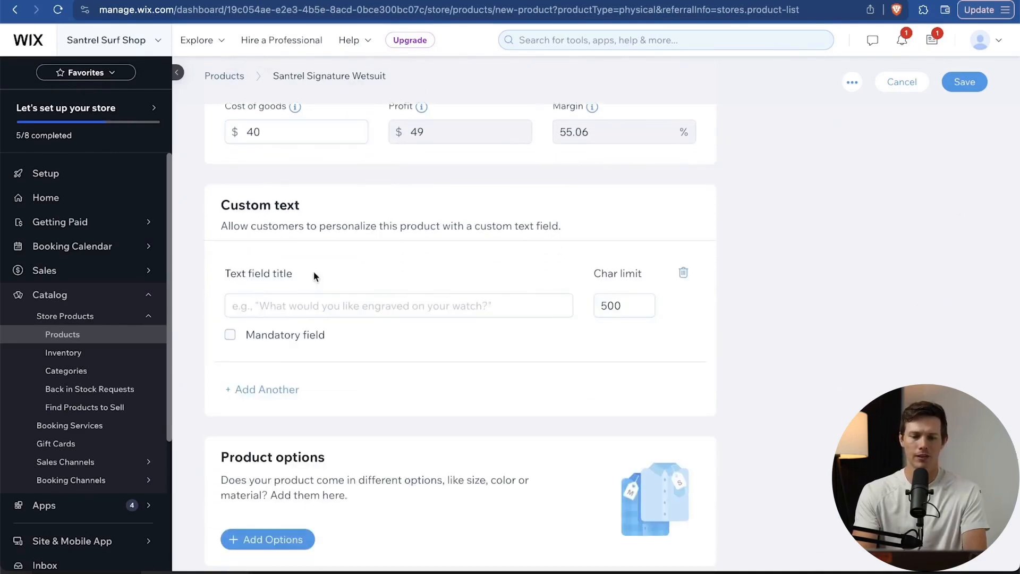
left_click(312, 307)
type("Embroidered Name")
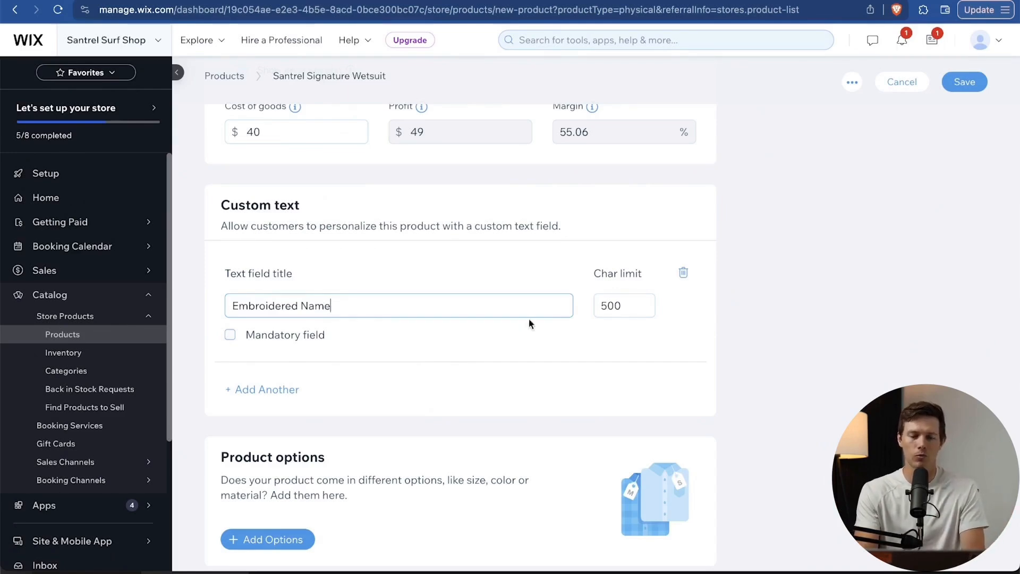
scroll(611, 349, "down", 5)
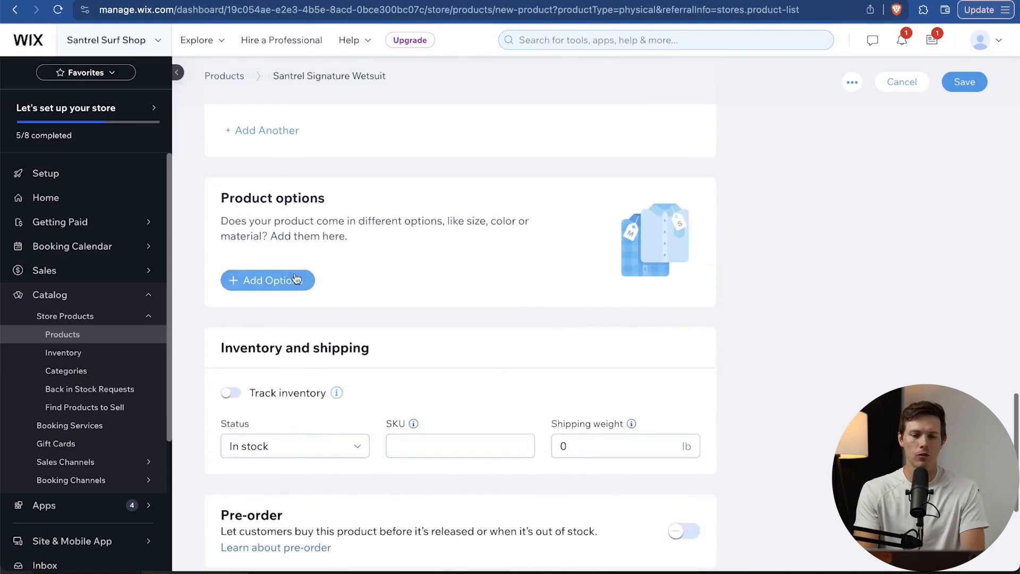
Add a new product option to the wetsuit and name it Size.
left_click(267, 283)
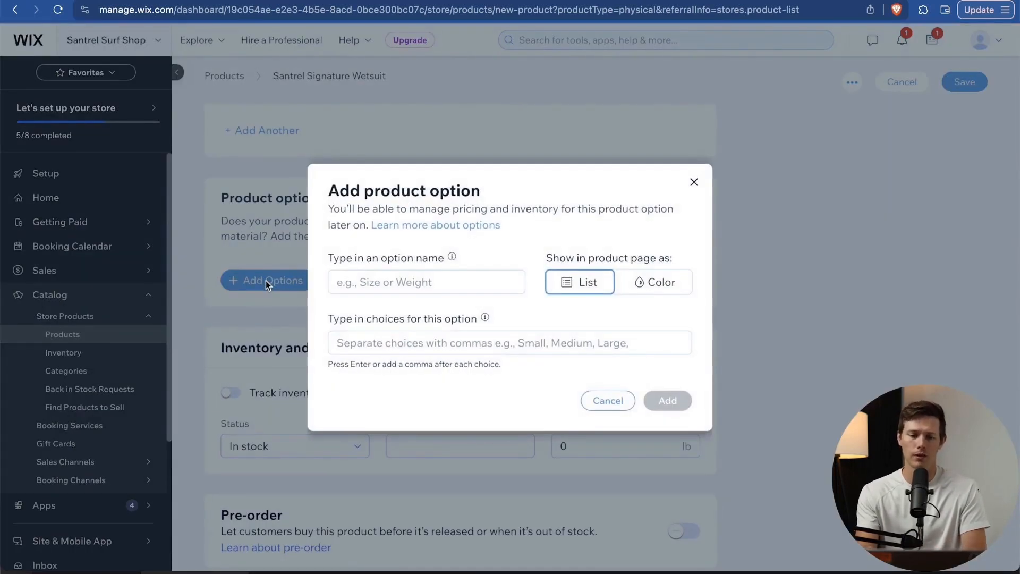
left_click(391, 282)
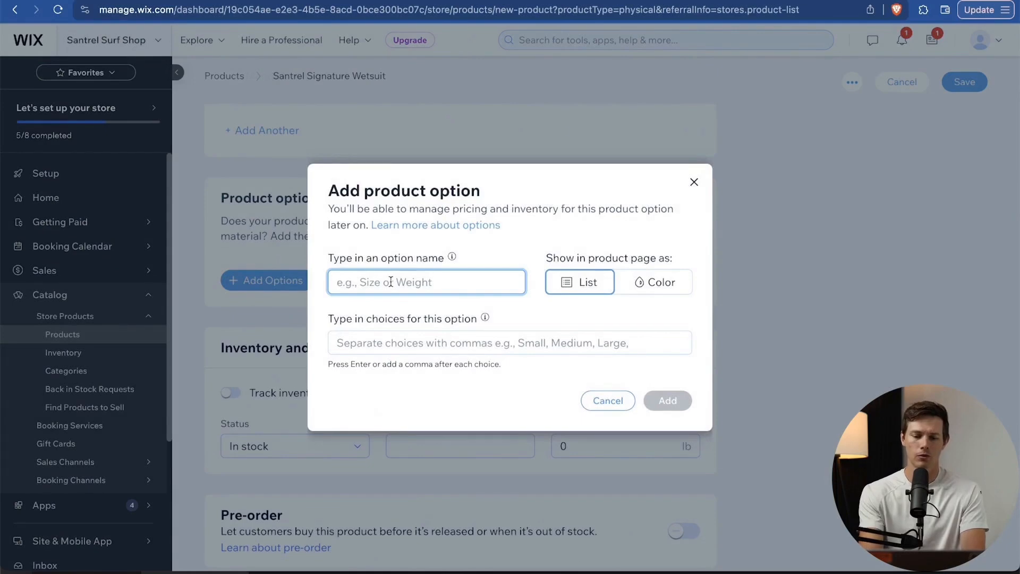
type("Size")
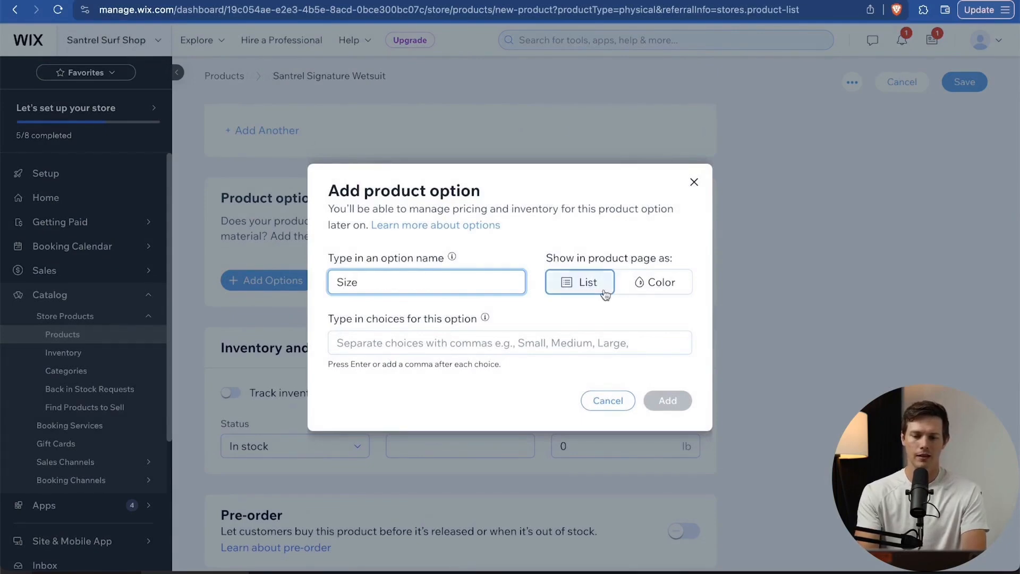
left_click(429, 349)
Enter the Size choices S, M, L, XL, LT, XLT and XXL, then add the option.
type("S")
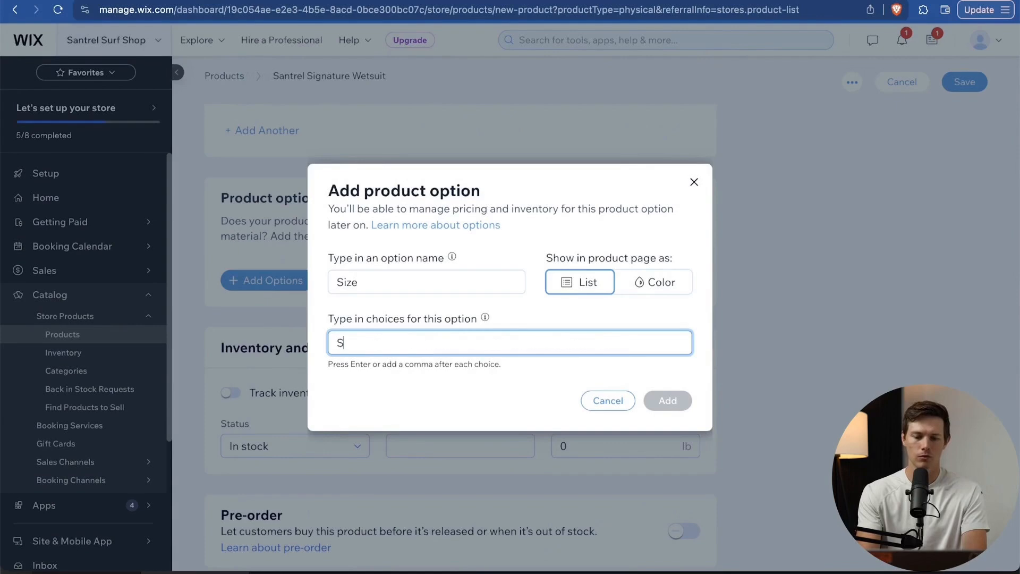
key("Return")
type("M")
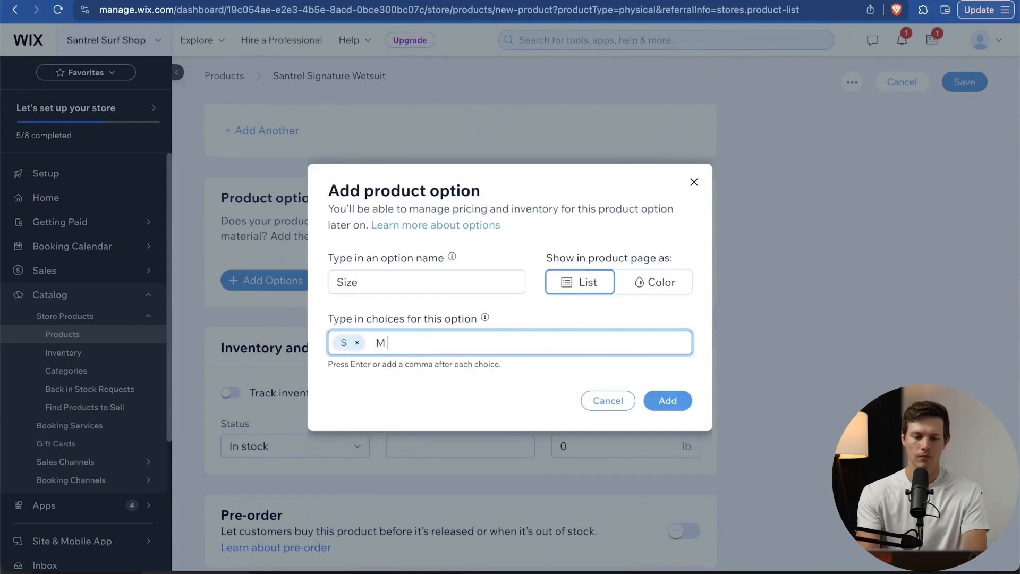
key("Return")
type("L")
key("Return")
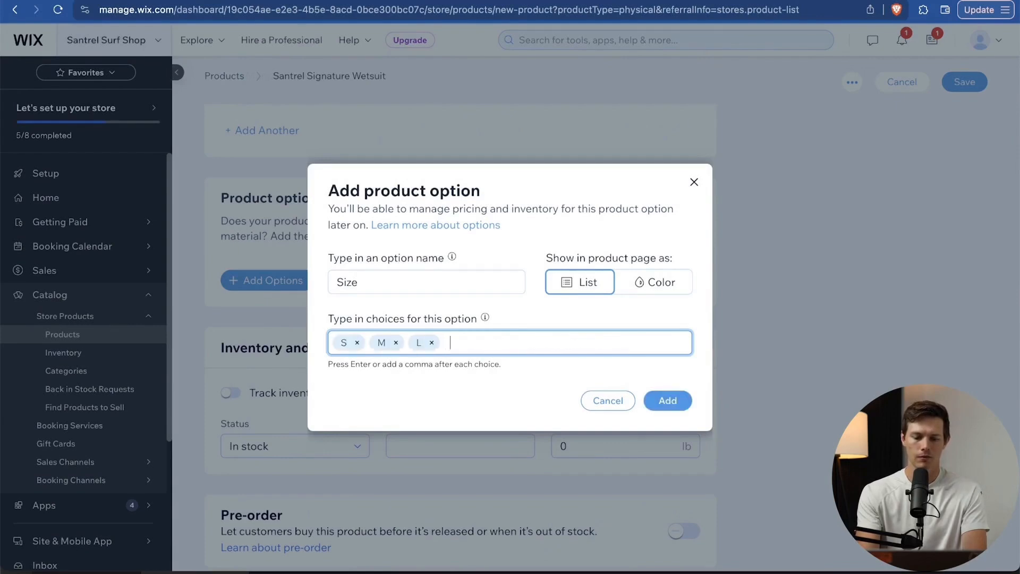
type("XL")
key("Return")
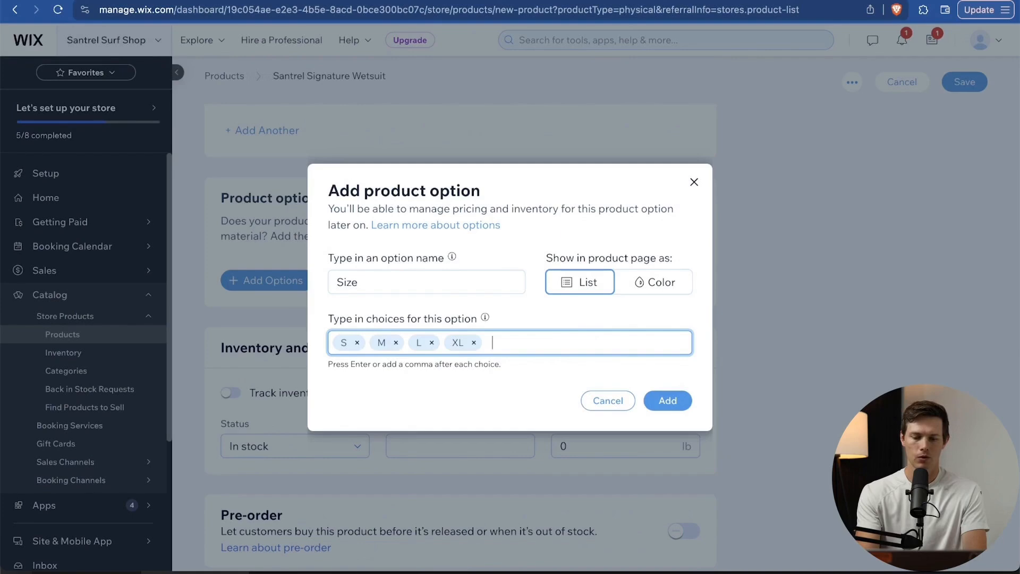
type("LT")
key("Return")
type("XL")
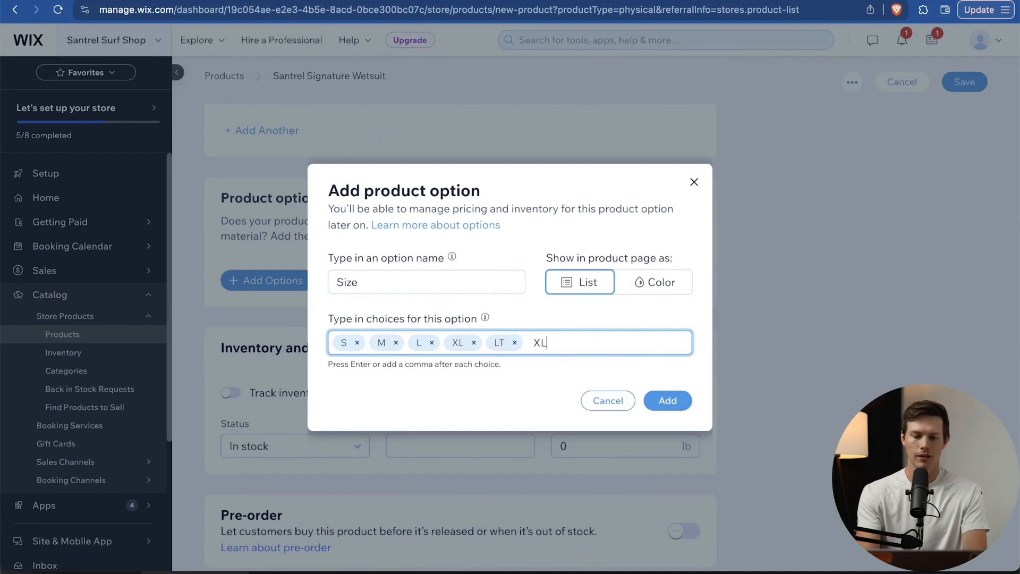
type("T")
key("Return")
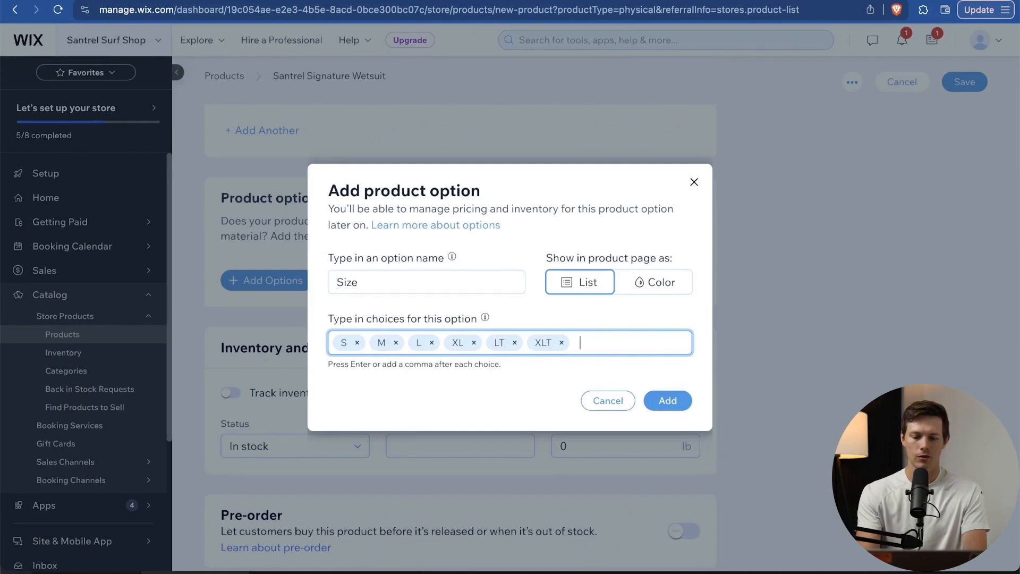
type("XXL")
key("Return")
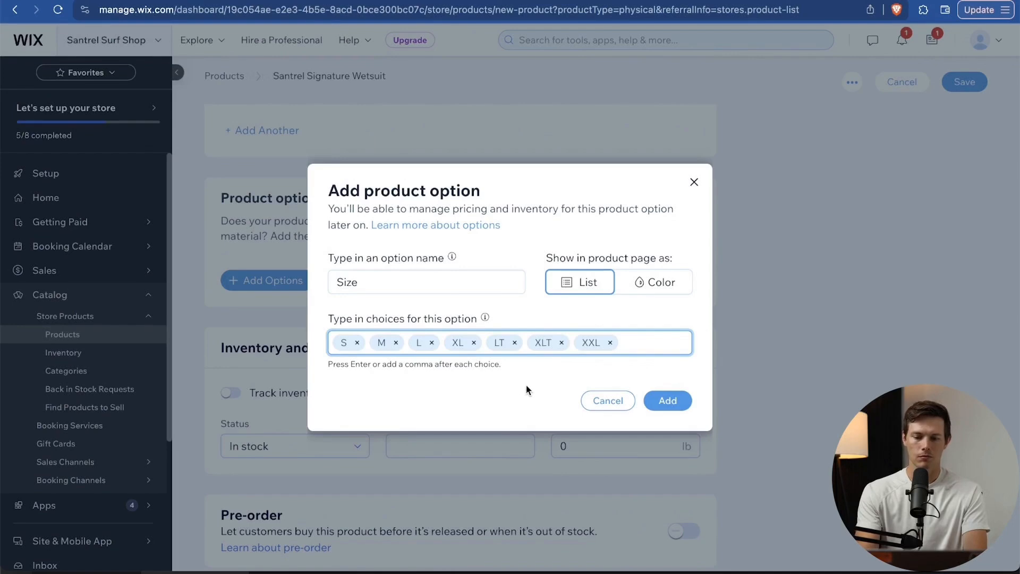
left_click(669, 402)
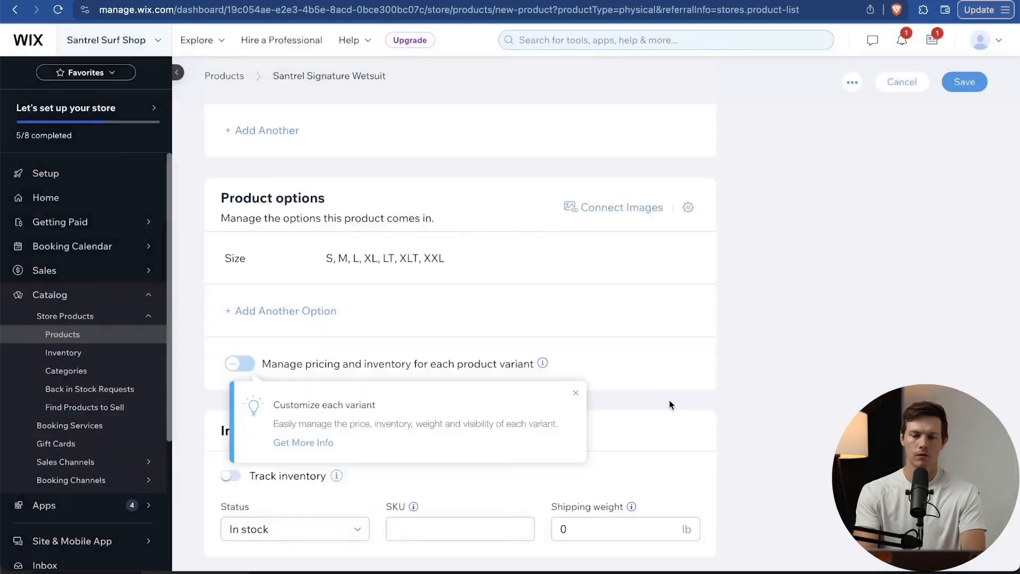
scroll(610, 339, "down", 3)
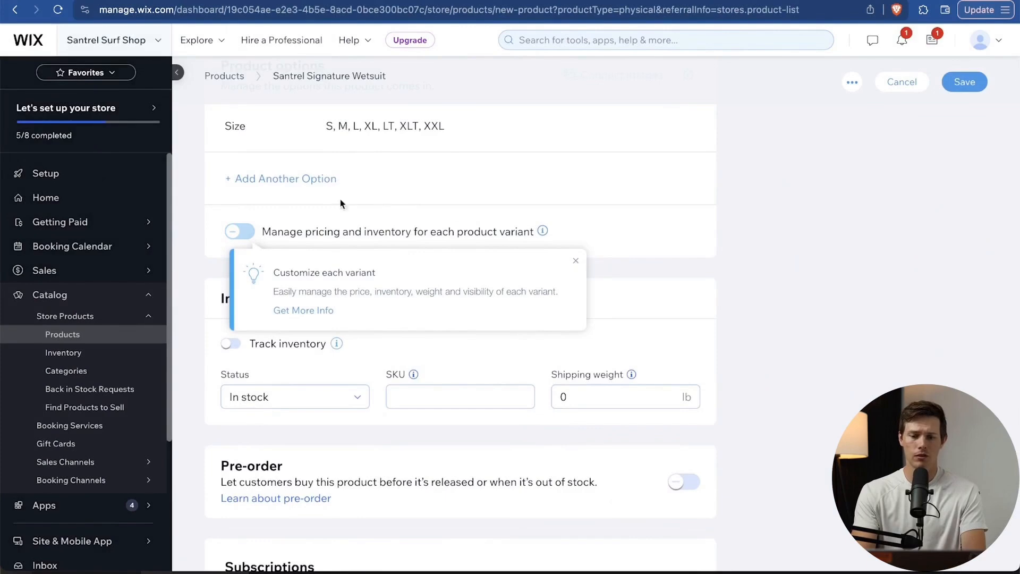
Turn on per-variant pricing and inventory management for the wetsuit.
left_click(250, 232)
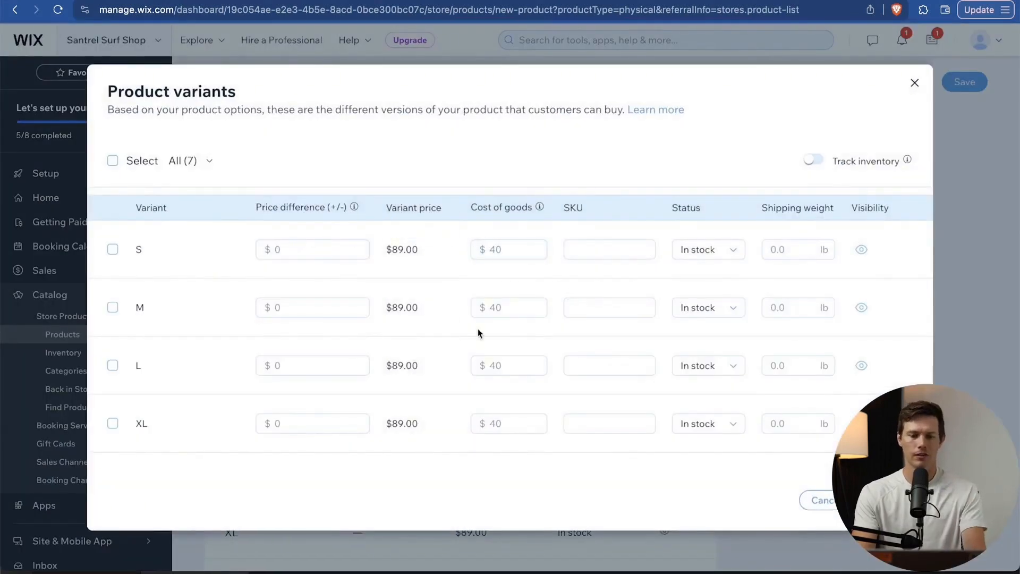
scroll(478, 328, "down", 2)
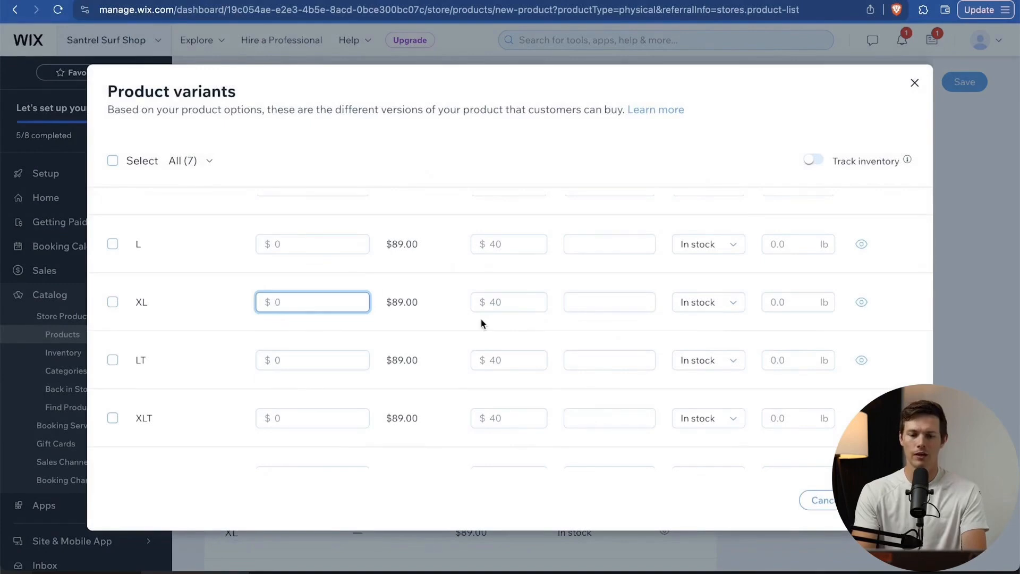
scroll(482, 322, "up", 3)
scroll(482, 323, "down", 3)
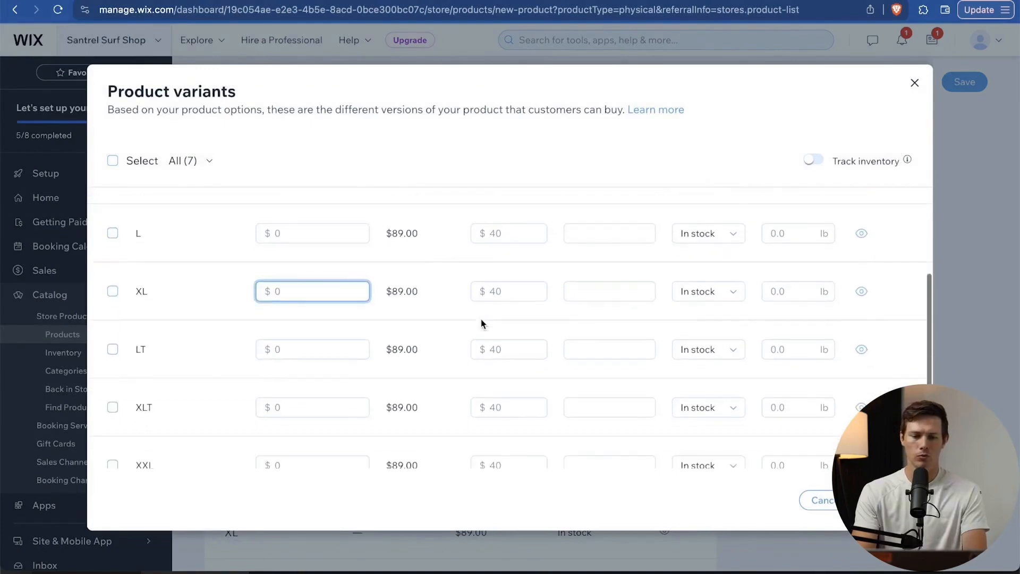
Enter price differences of 10 for XL and LT, 15 for XLT and 20 for XXL.
type("10")
key("Tab")
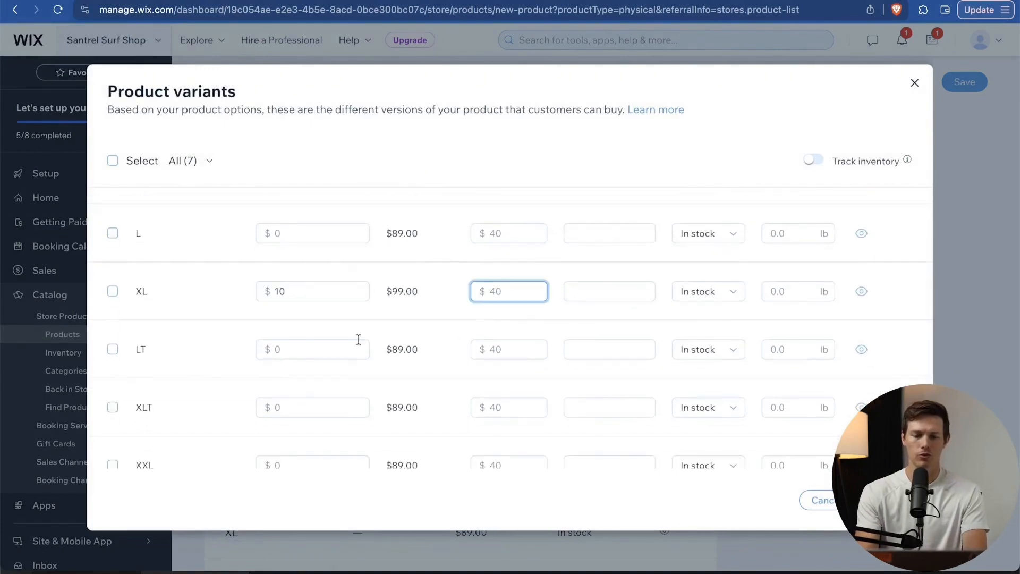
left_click(326, 345)
type("10")
left_click(307, 399)
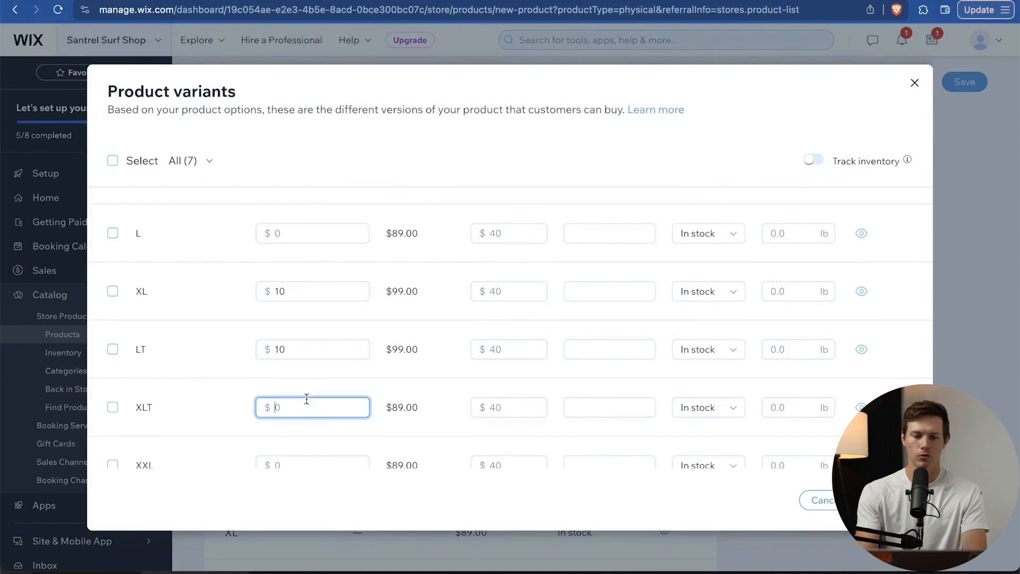
type("15")
left_click(316, 468)
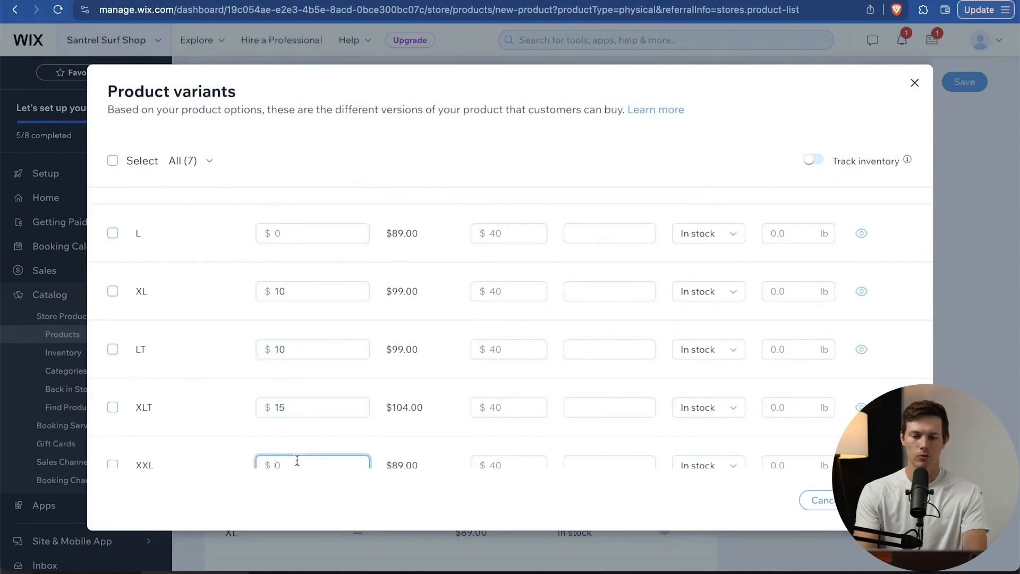
type("20")
scroll(442, 391, "up", 5)
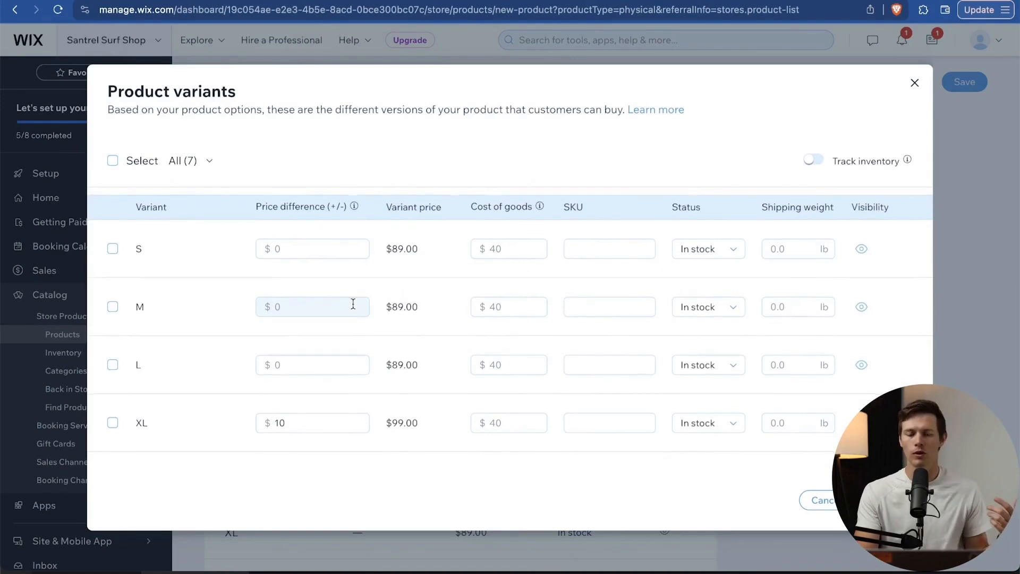
scroll(353, 304, "down", 5)
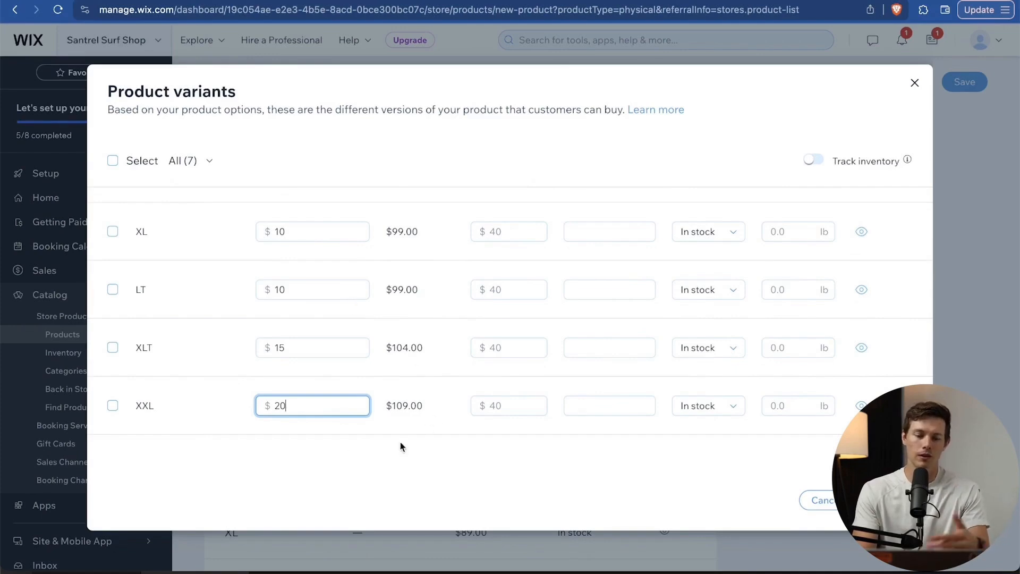
scroll(747, 445, "up", 3)
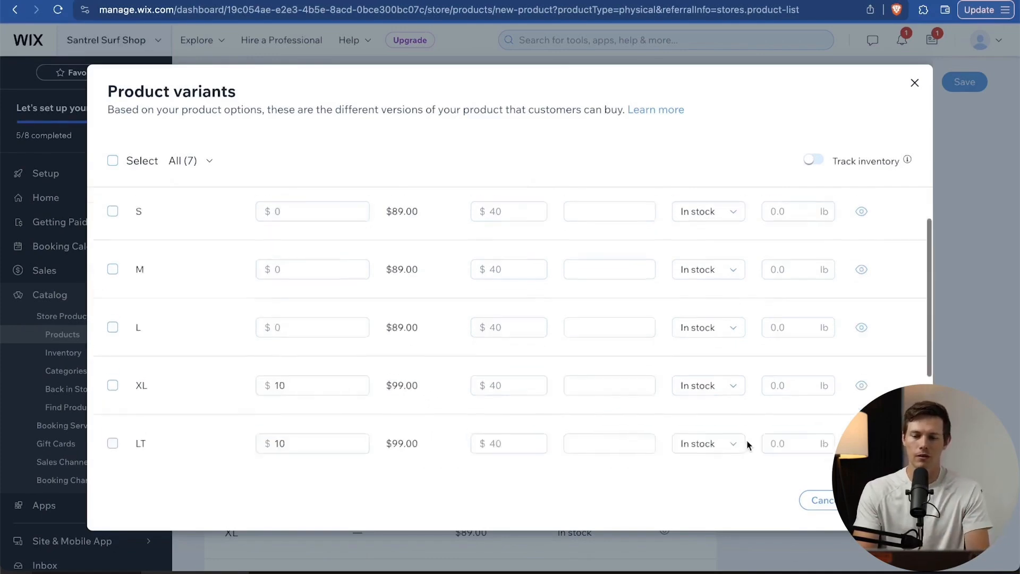
scroll(747, 445, "up", 1)
Enter SKUs for the S, M, L and XL variants, starting at 10001 (L 10003, XL 10004).
left_click(604, 250)
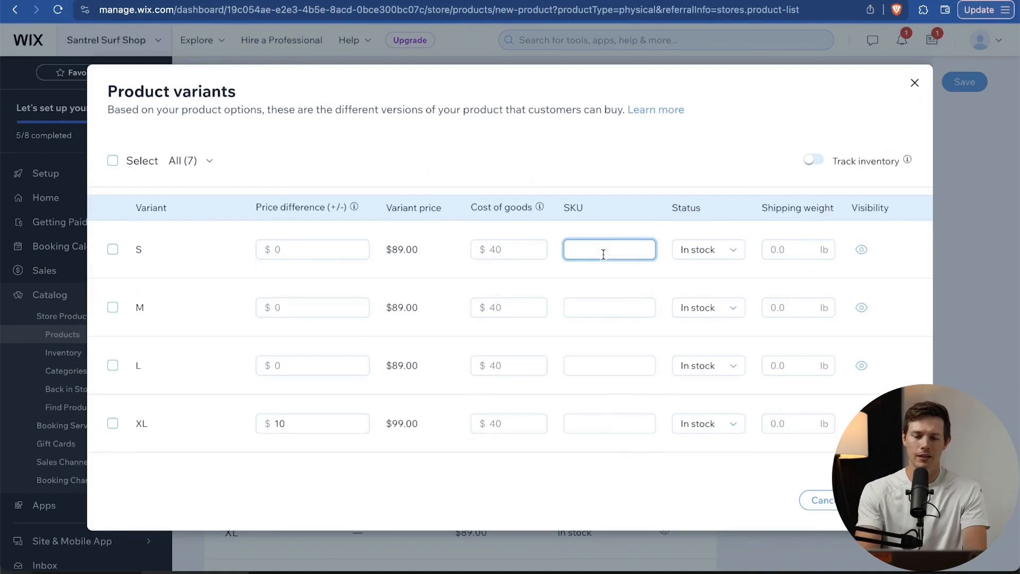
type("10001")
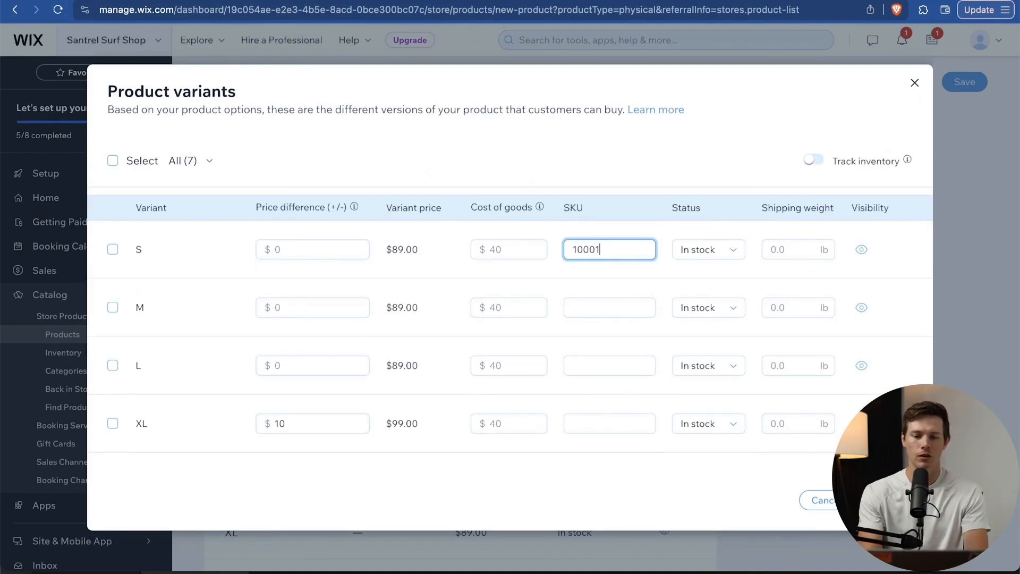
key("Tab")
left_click(592, 306)
type("1001")
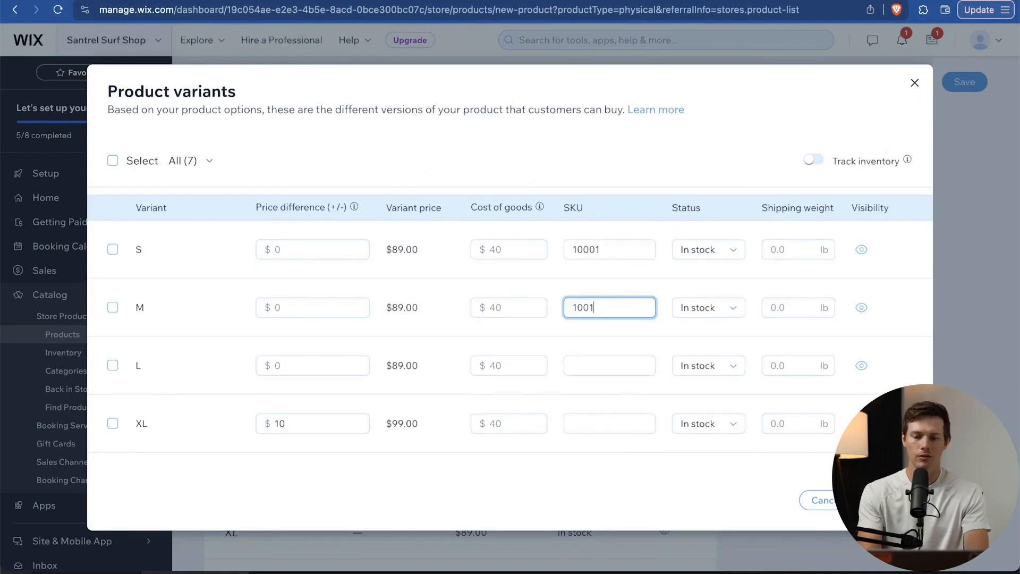
key("BackSpace")
type("2")
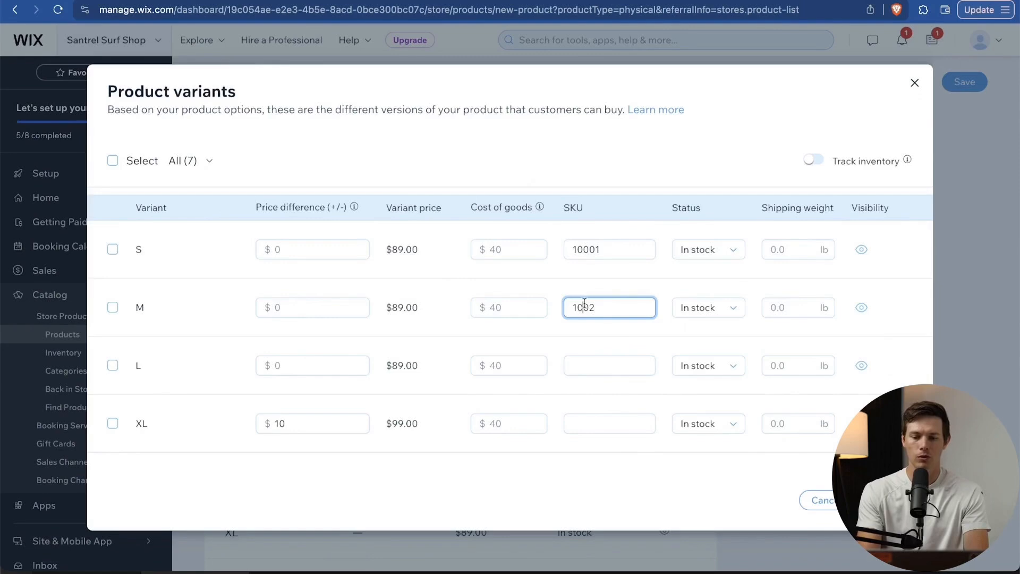
type("0")
left_click(605, 362)
type("1")
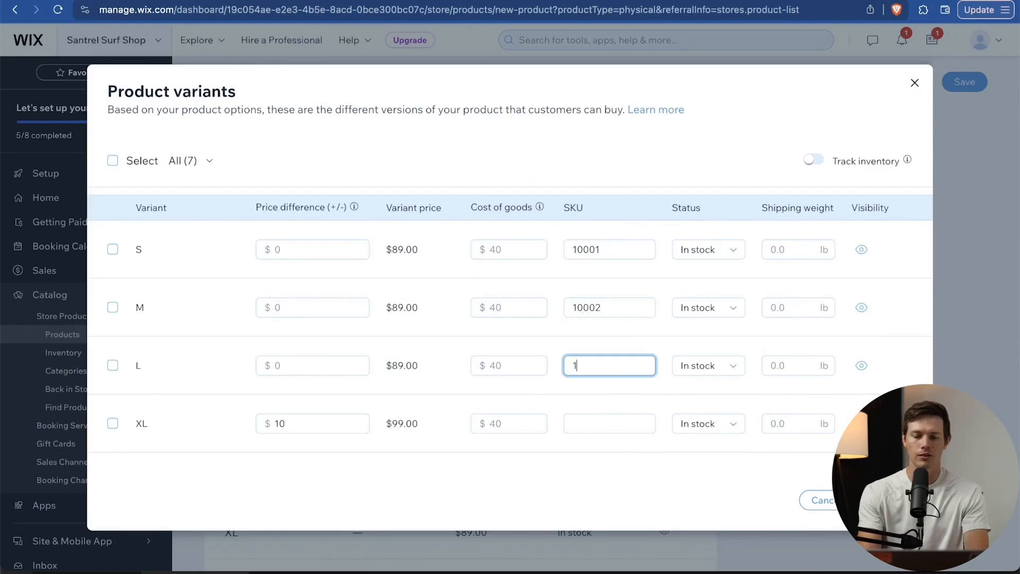
type("0003")
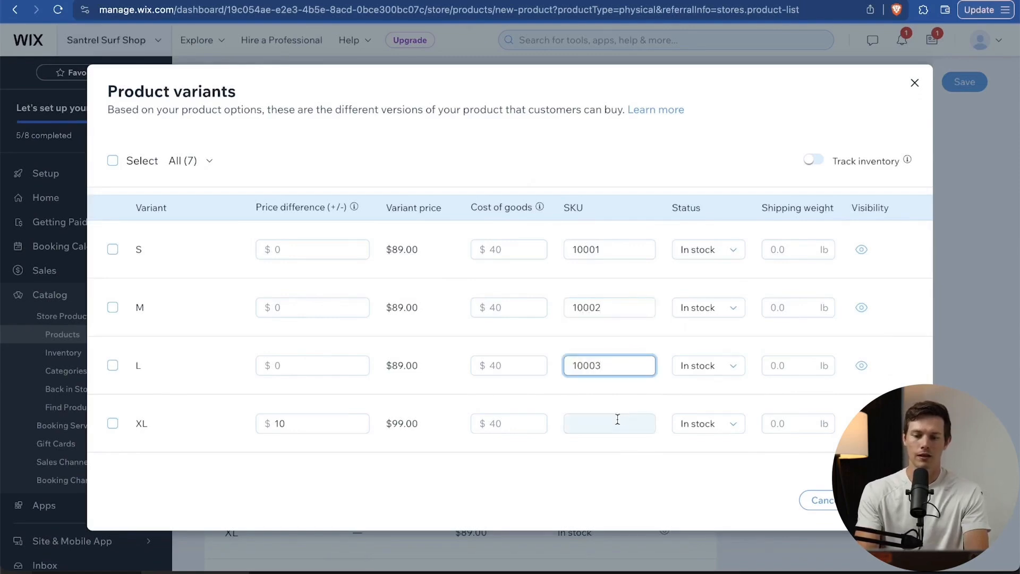
left_click(617, 420)
type("1000")
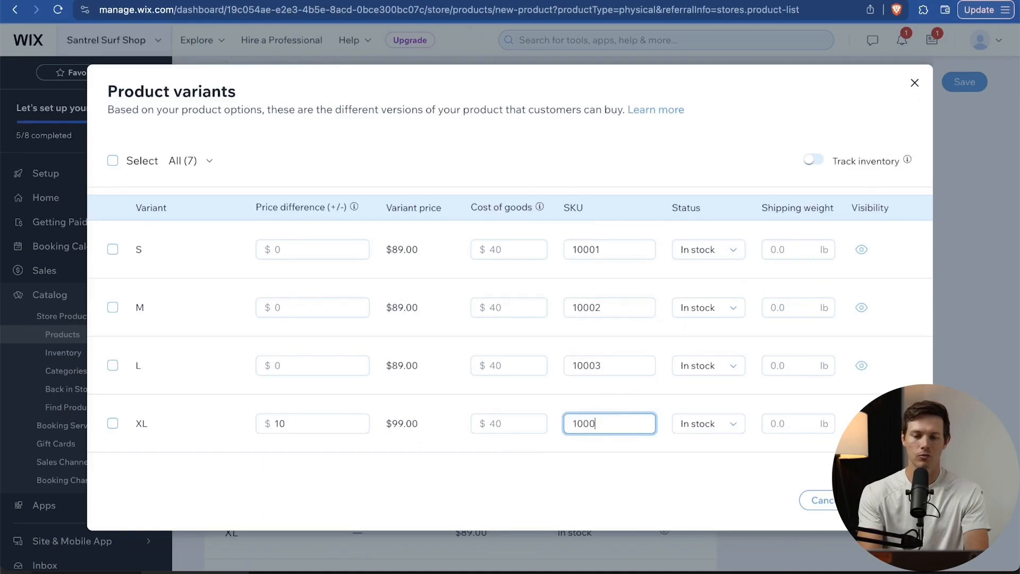
type("4")
scroll(592, 458, "down", 3)
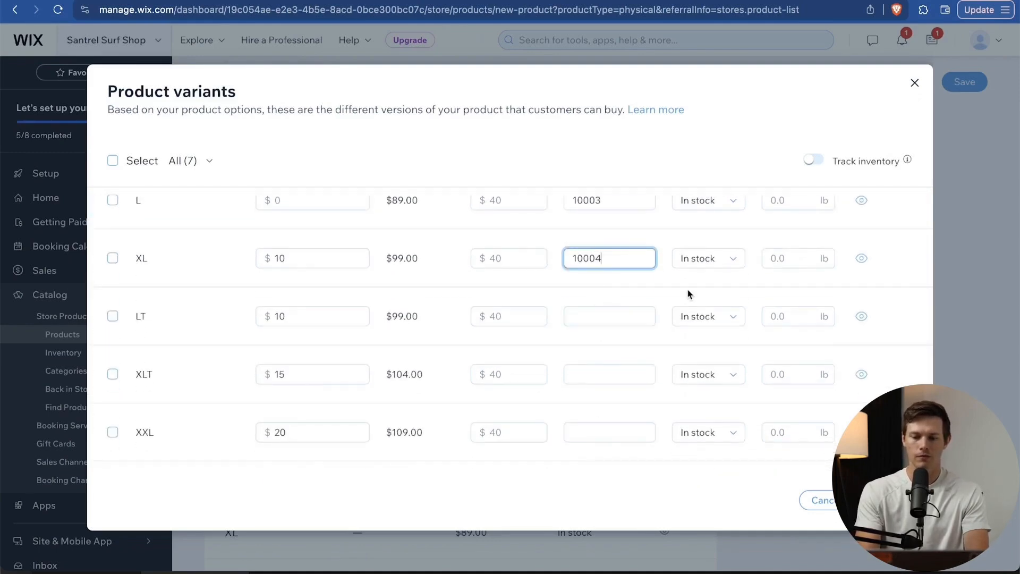
scroll(690, 291, "up", 3)
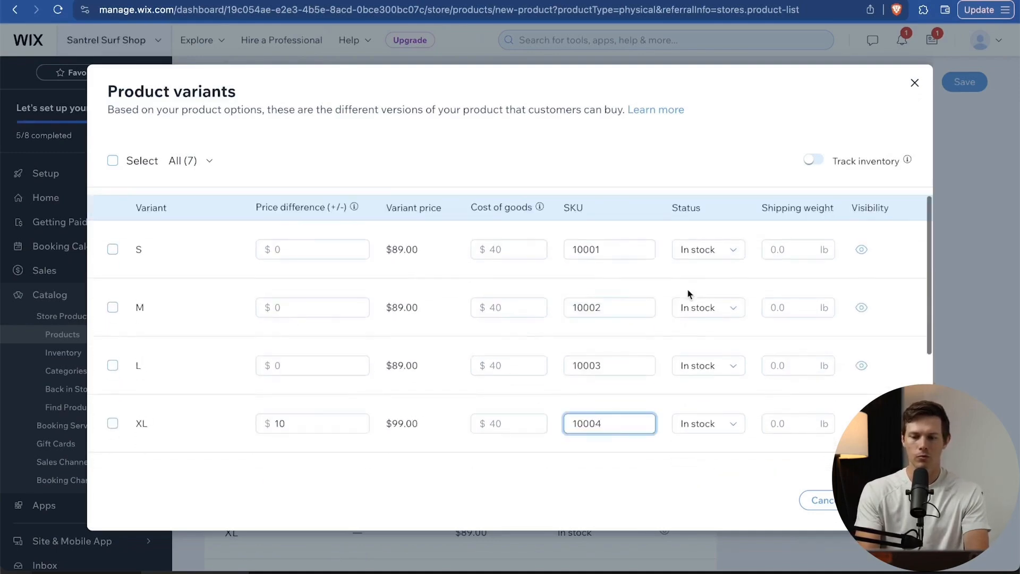
Give the S, M, L and XL variants a 3 lb shipping weight.
left_click(786, 251)
type("3")
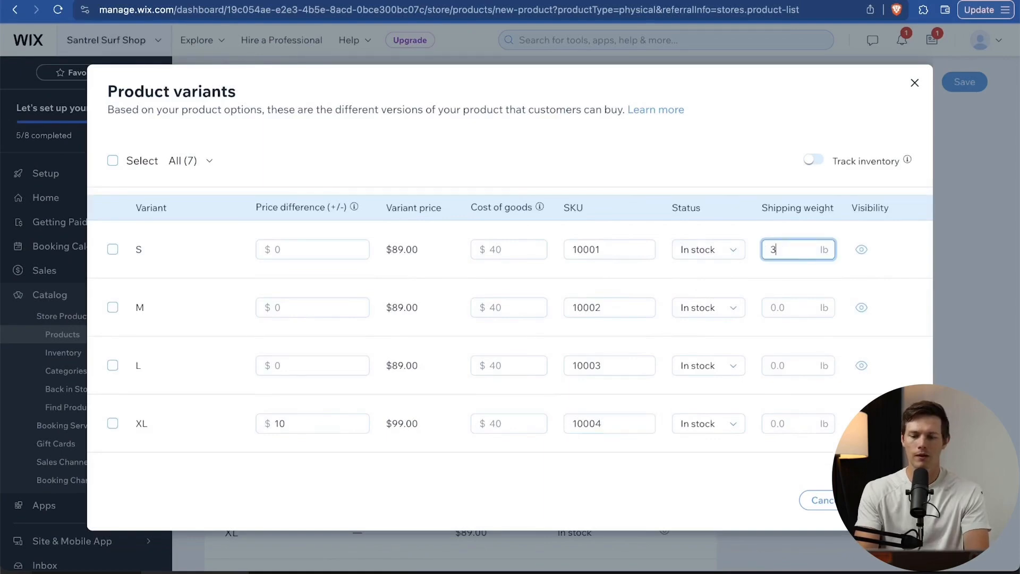
left_click(792, 308)
type("3")
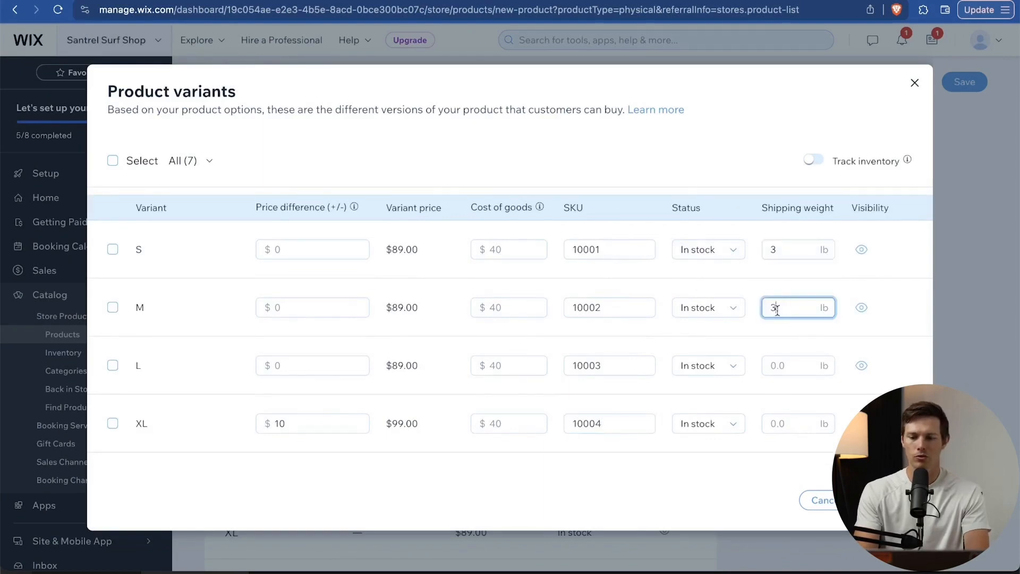
left_click(781, 374)
type("3")
left_click(780, 432)
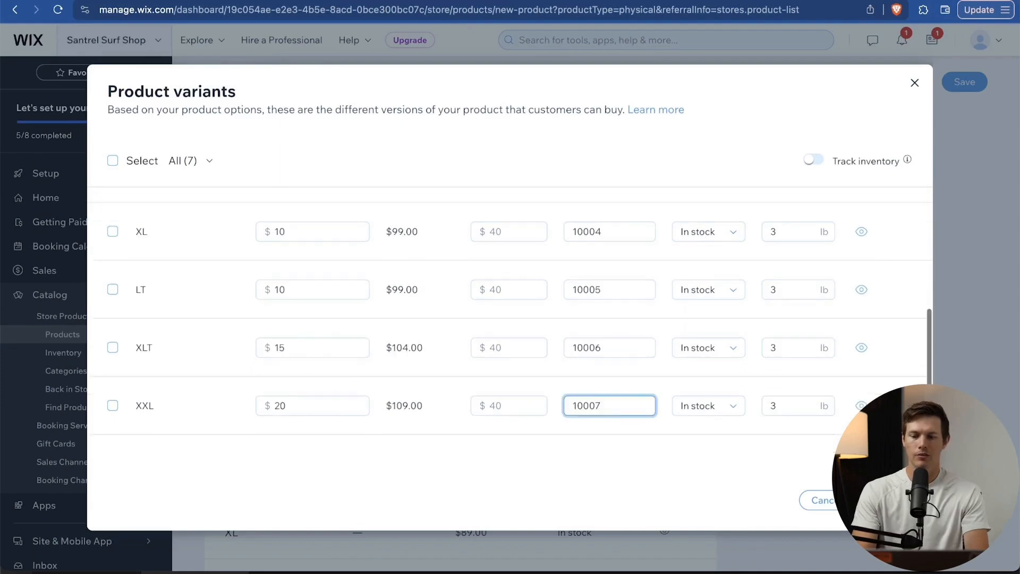
scroll(775, 269, "up", 5)
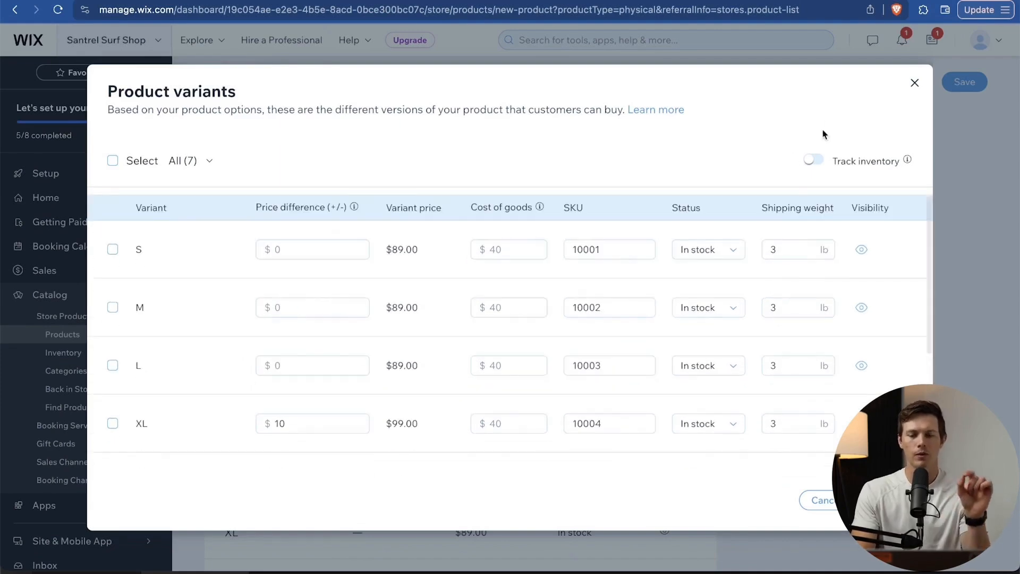
Turn on inventory tracking, stock 50 units each for S, M and L, and apply.
left_click(817, 161)
left_click(705, 250)
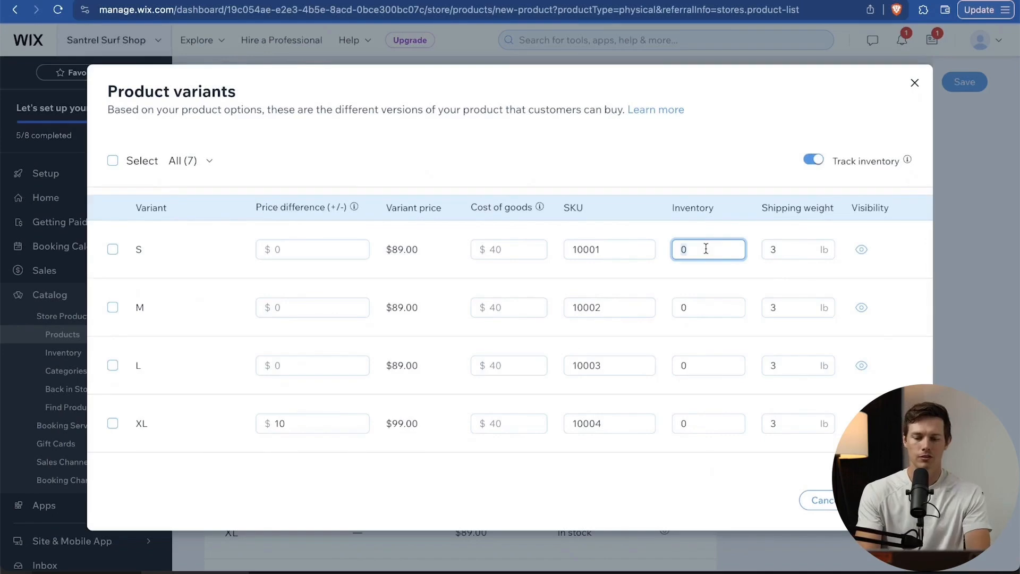
type("50")
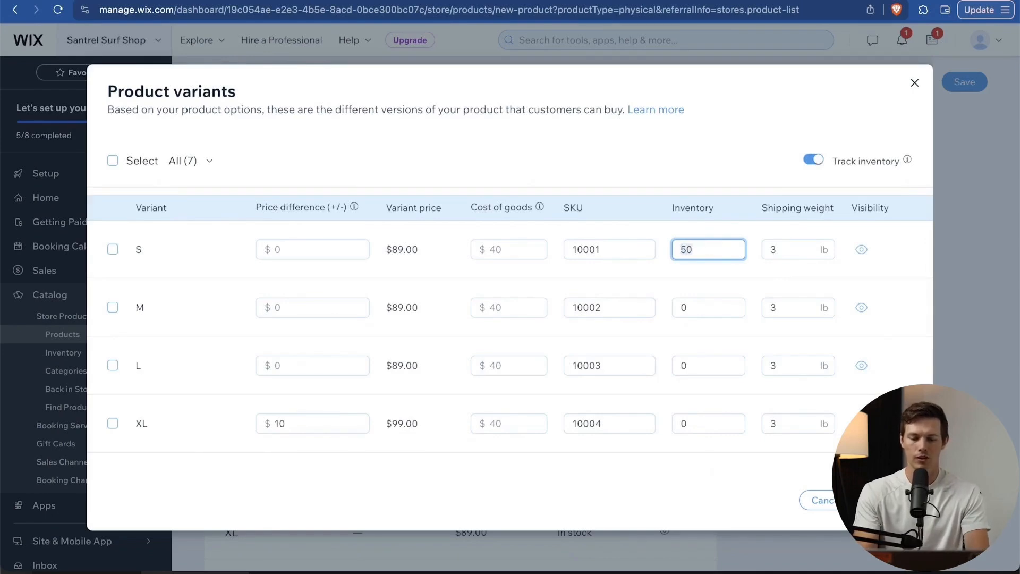
left_click(695, 304)
type("50")
left_click(695, 363)
type("50")
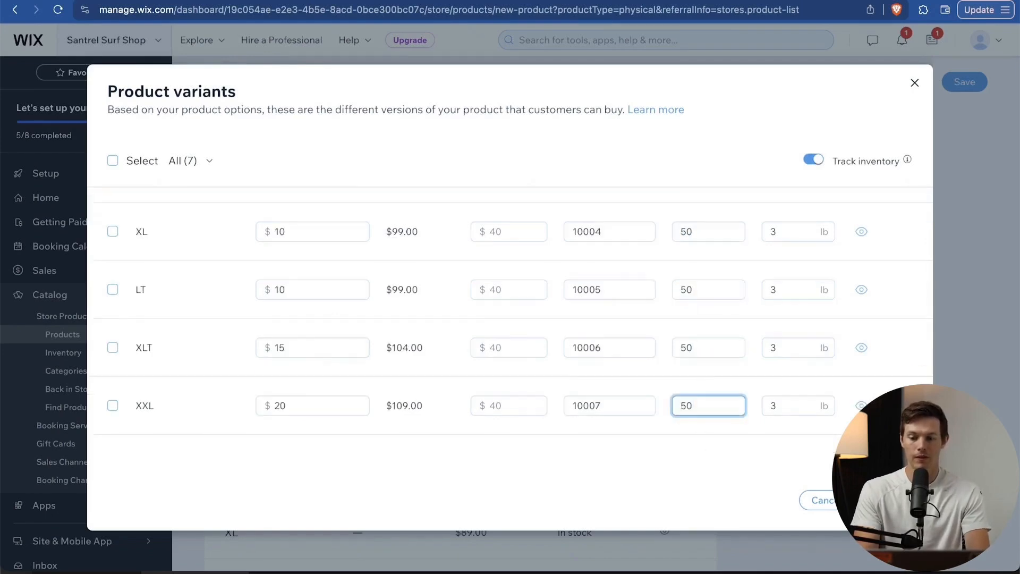
scroll(844, 427, "up", 2)
scroll(844, 428, "up", 2)
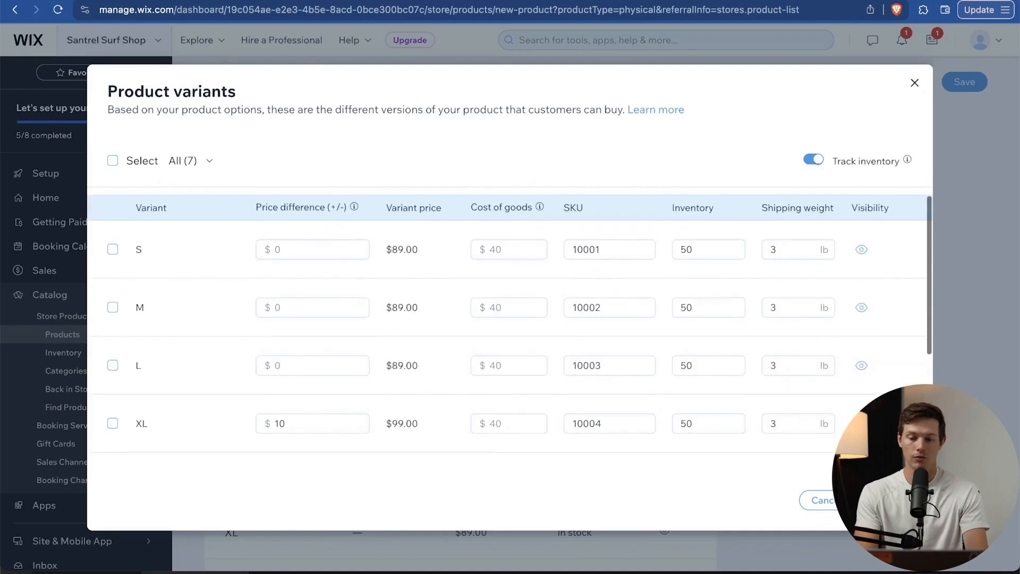
left_click(887, 500)
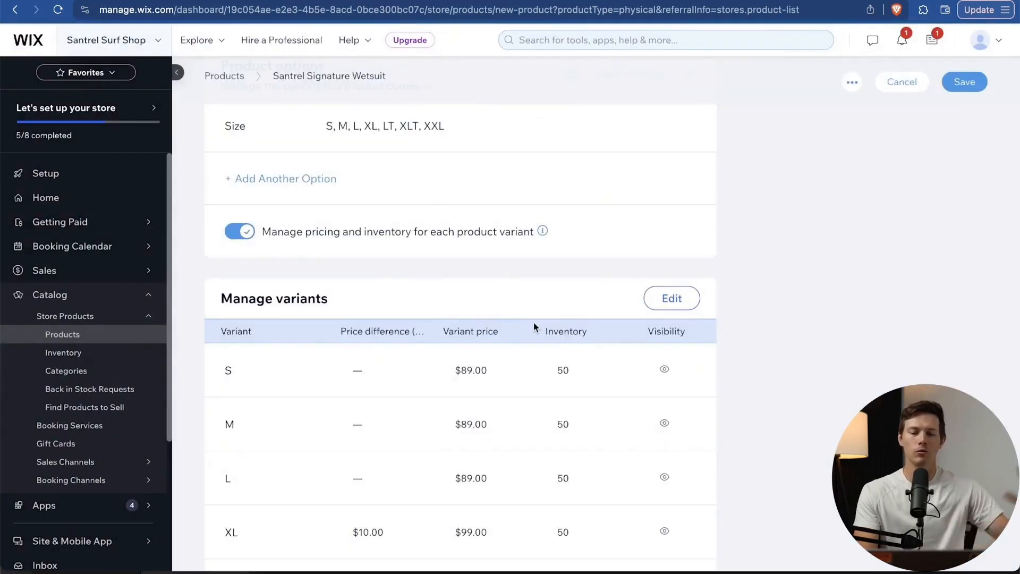
Save the Santrel Signature Wetsuit product.
scroll(534, 327, "down", 7)
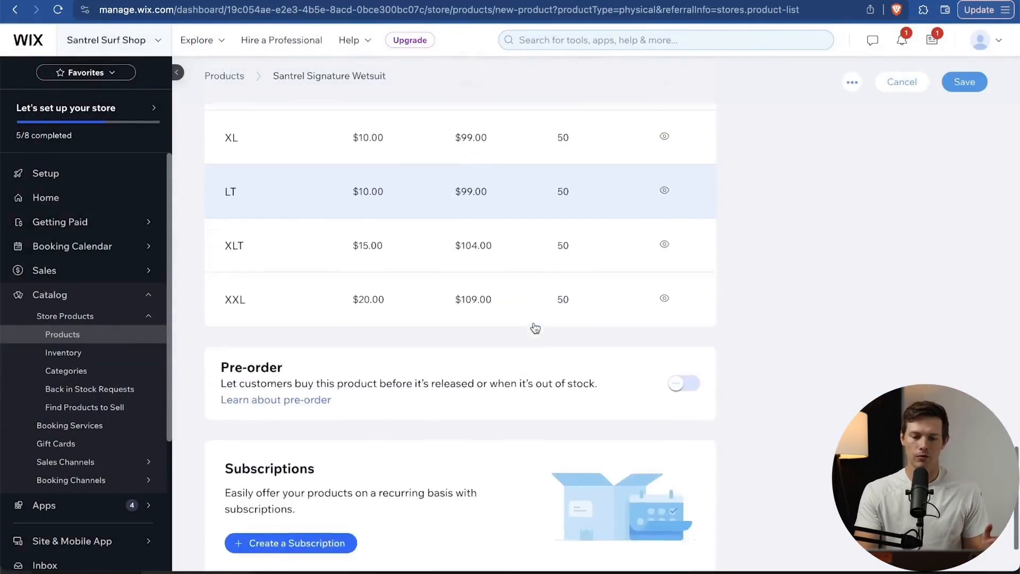
scroll(535, 328, "down", 2)
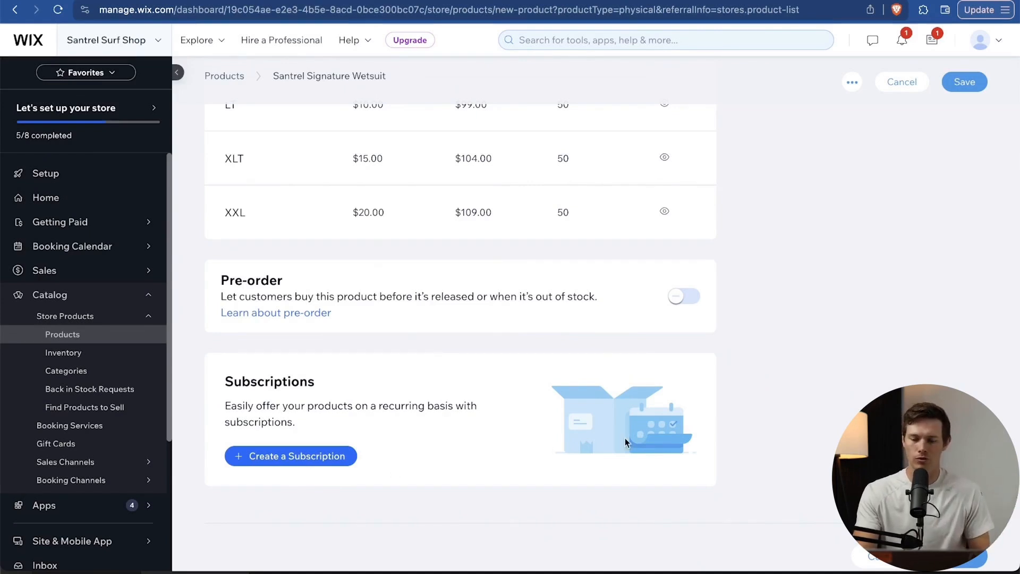
scroll(778, 485, "down", 1)
left_click(961, 549)
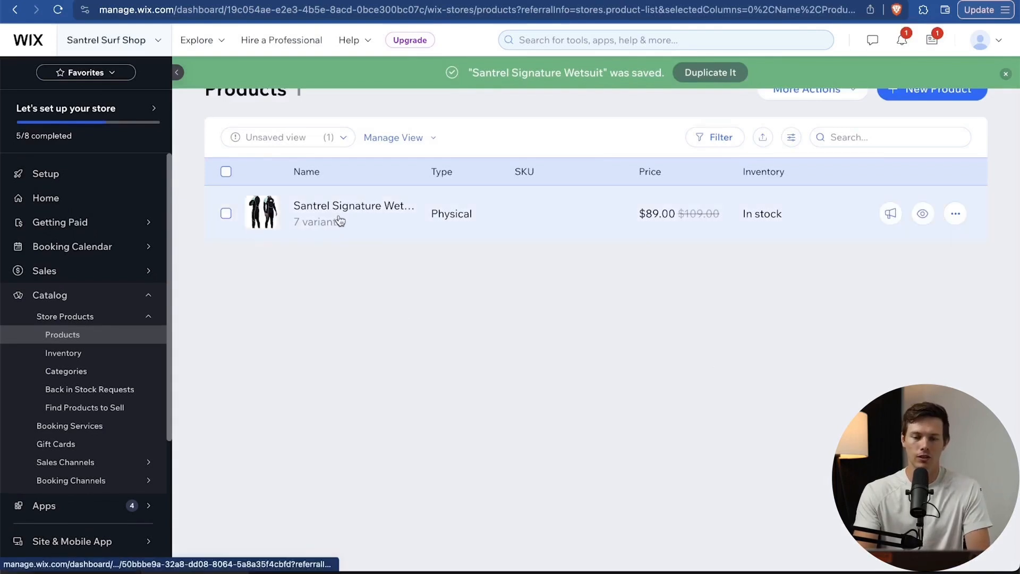
Create a new digital file product titled 'Surf Fundamentals e-book'.
left_click(933, 97)
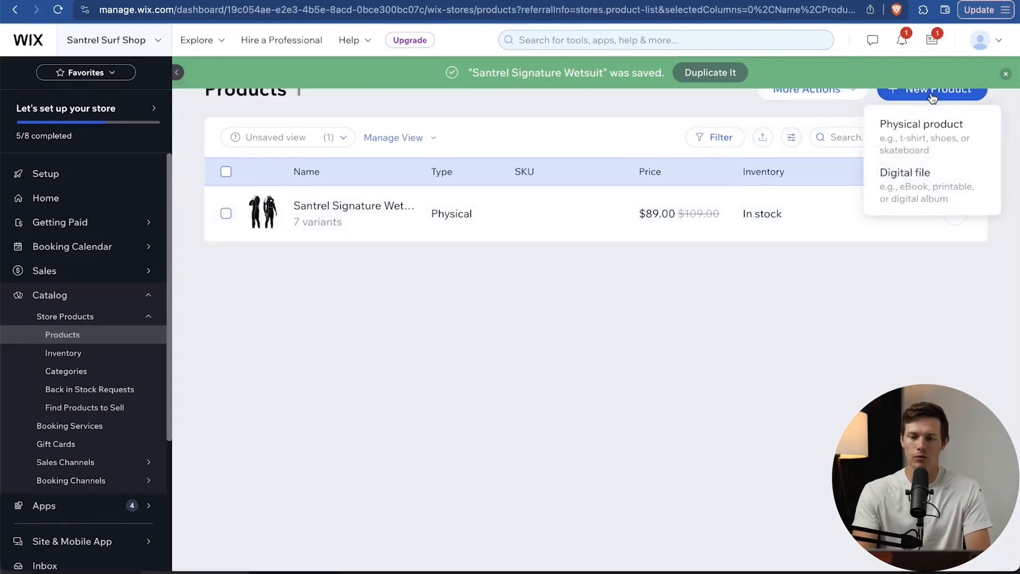
left_click(935, 189)
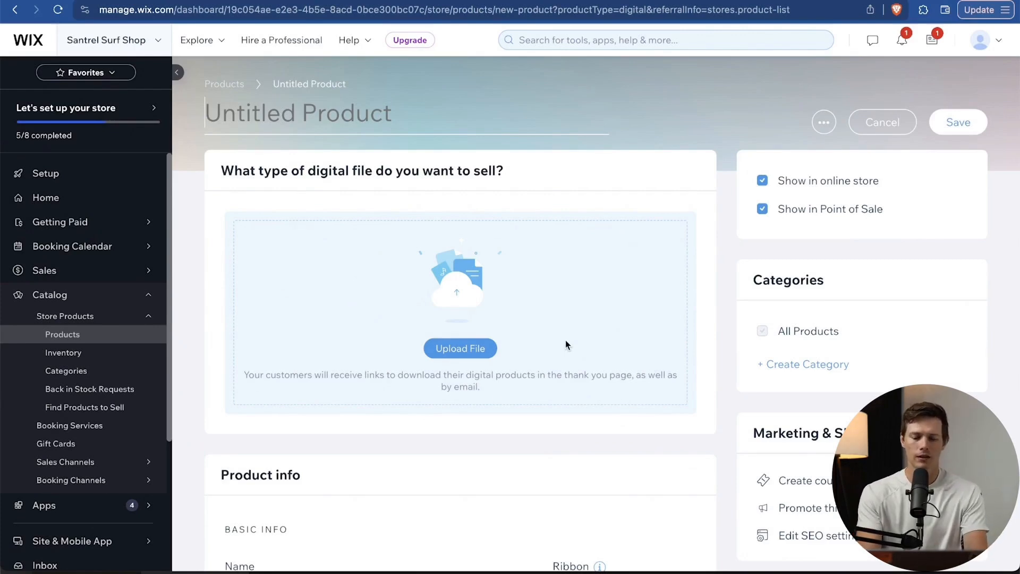
type("Surf Fjun")
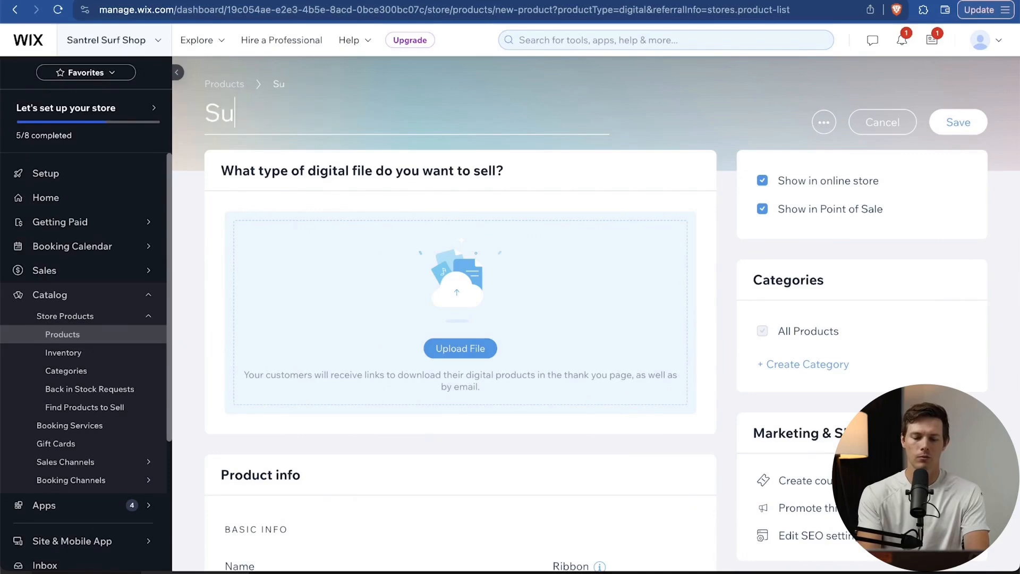
key("BackSpace")
key("BackSpace")
key("BackSpace")
type("undament")
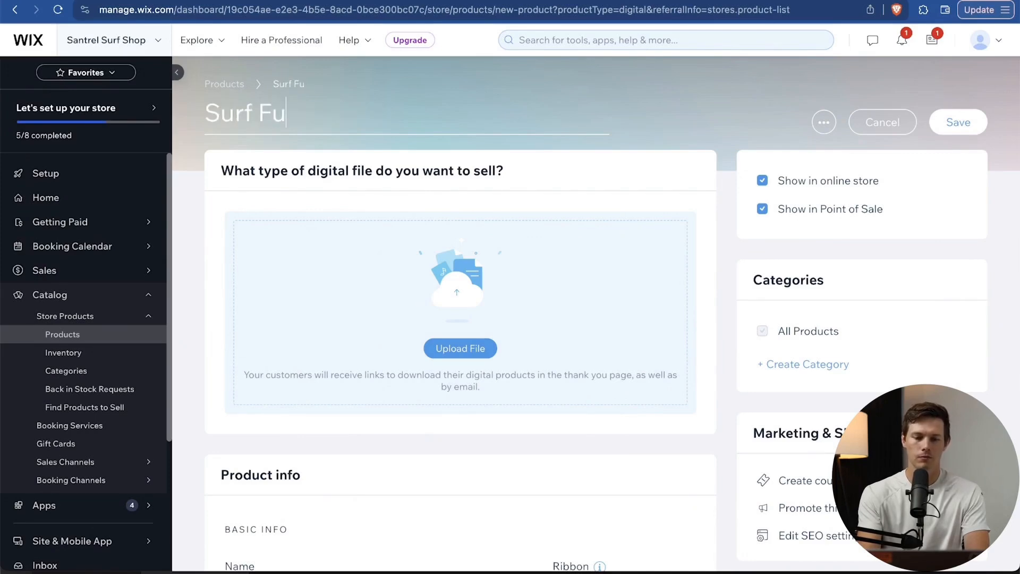
type("als")
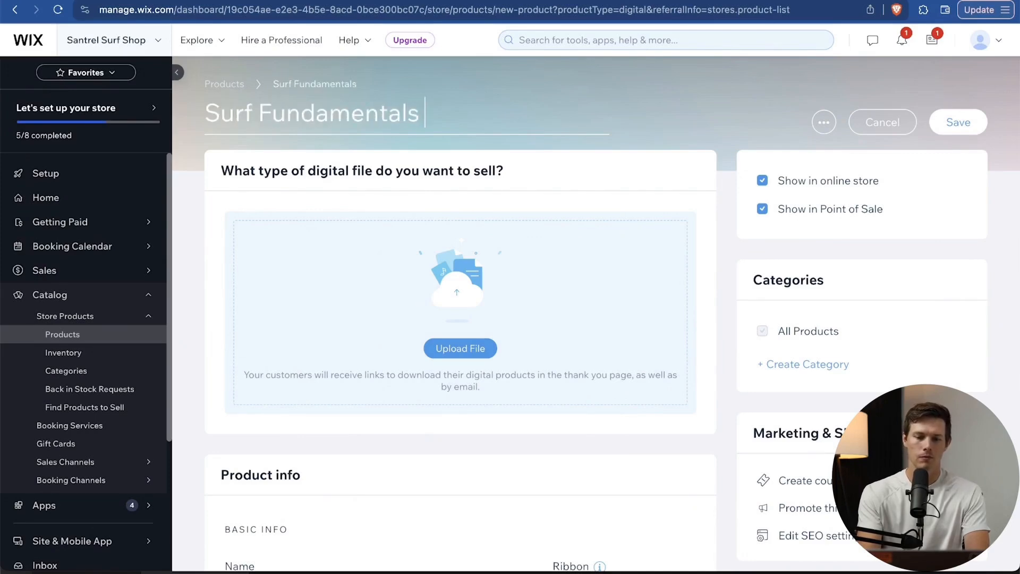
type(" e-bol")
key("BackSpace")
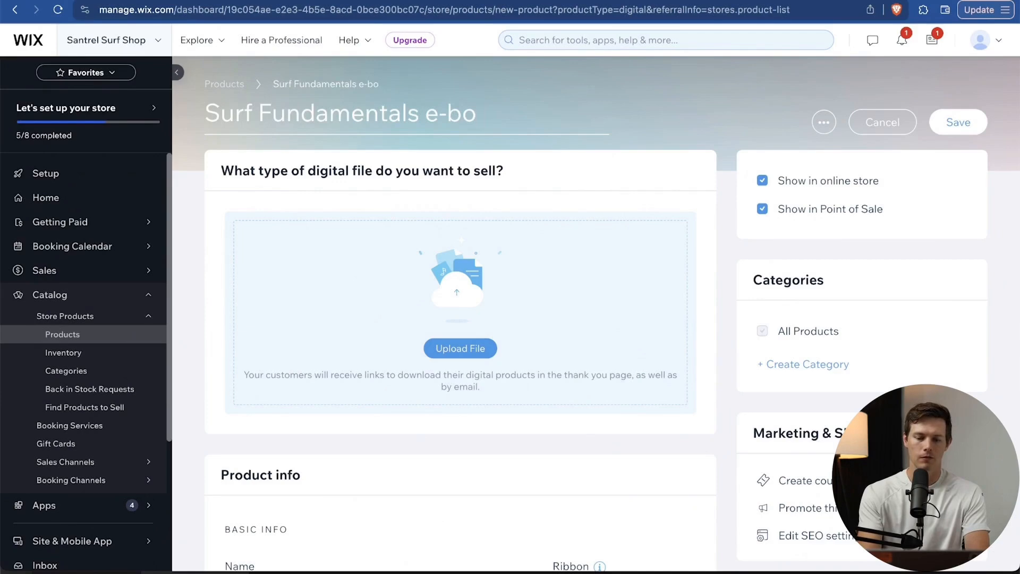
type("ok")
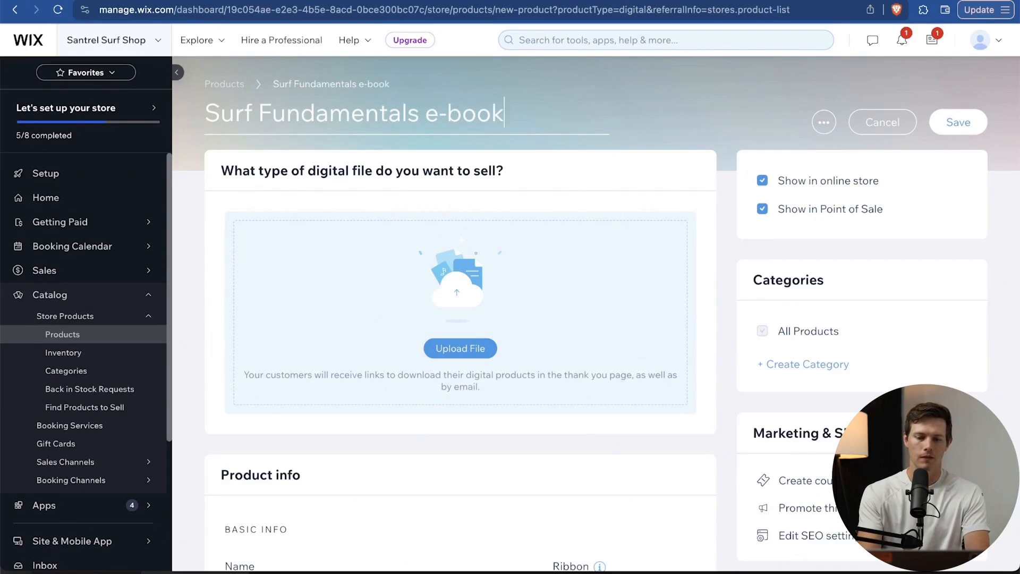
Upload the surfboard graphic and attach it as the e-book's downloadable document.
left_click(477, 352)
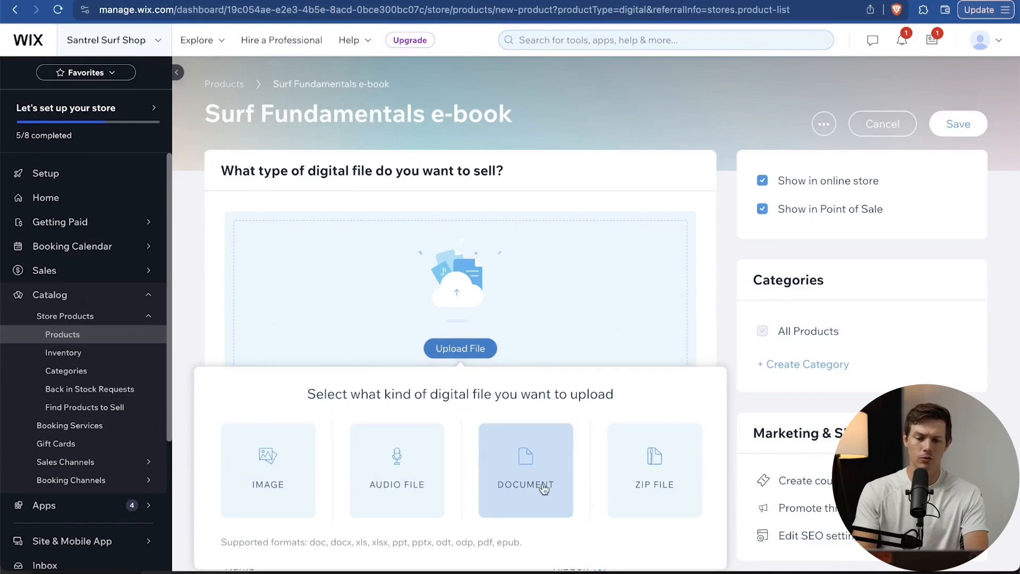
mouse_move(634, 472)
left_click(521, 488)
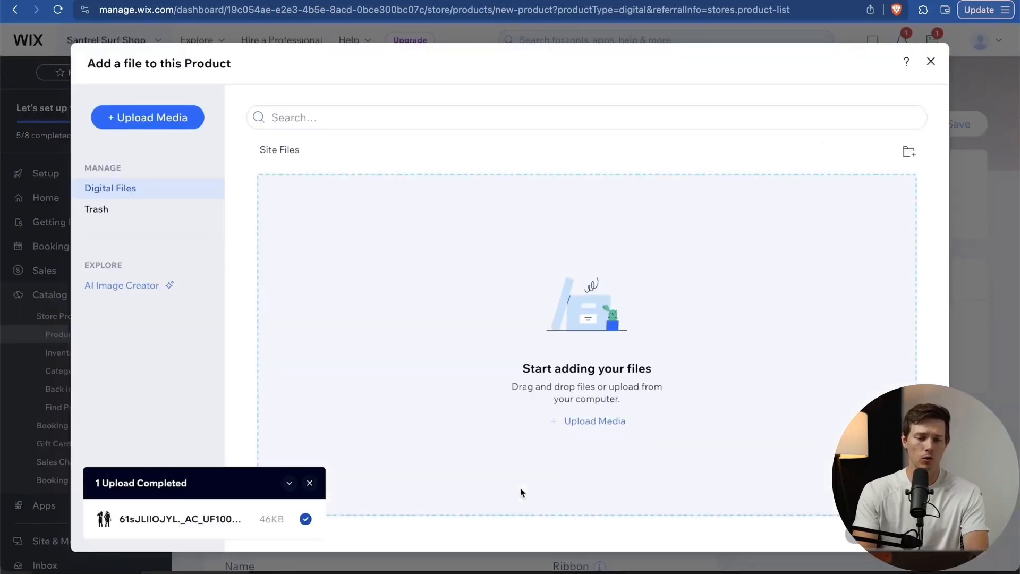
left_click(161, 128)
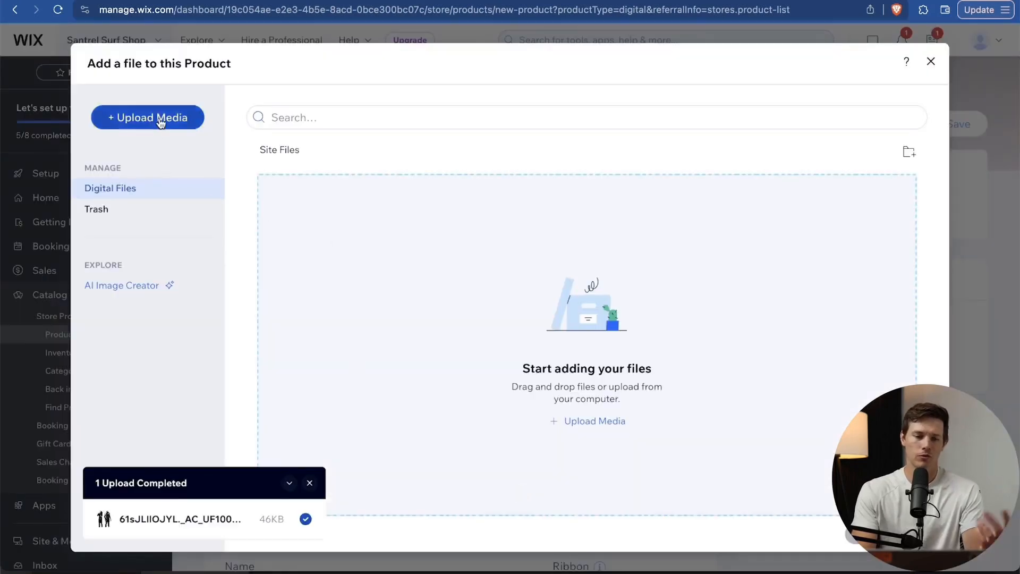
left_click(528, 321)
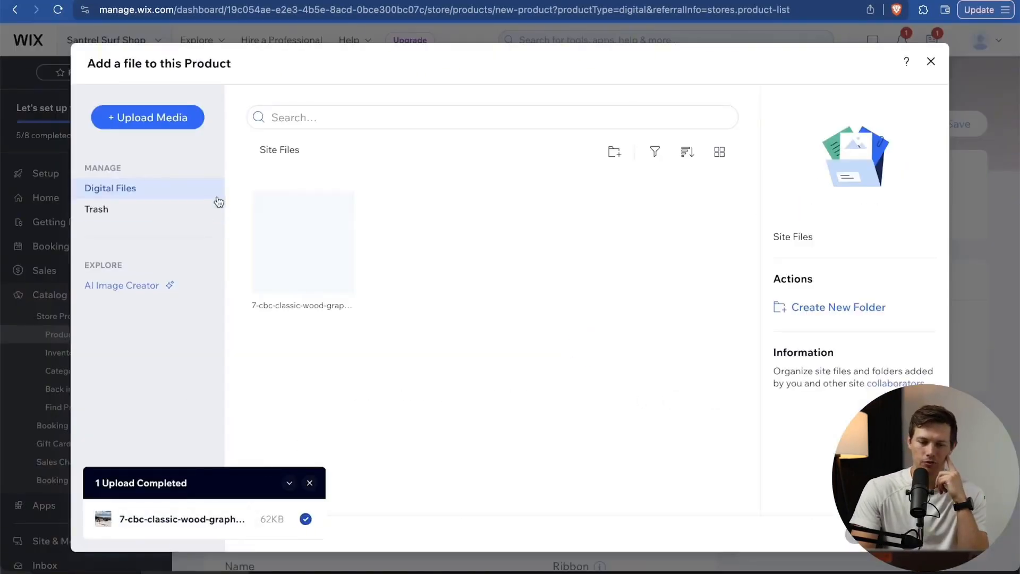
left_click(300, 239)
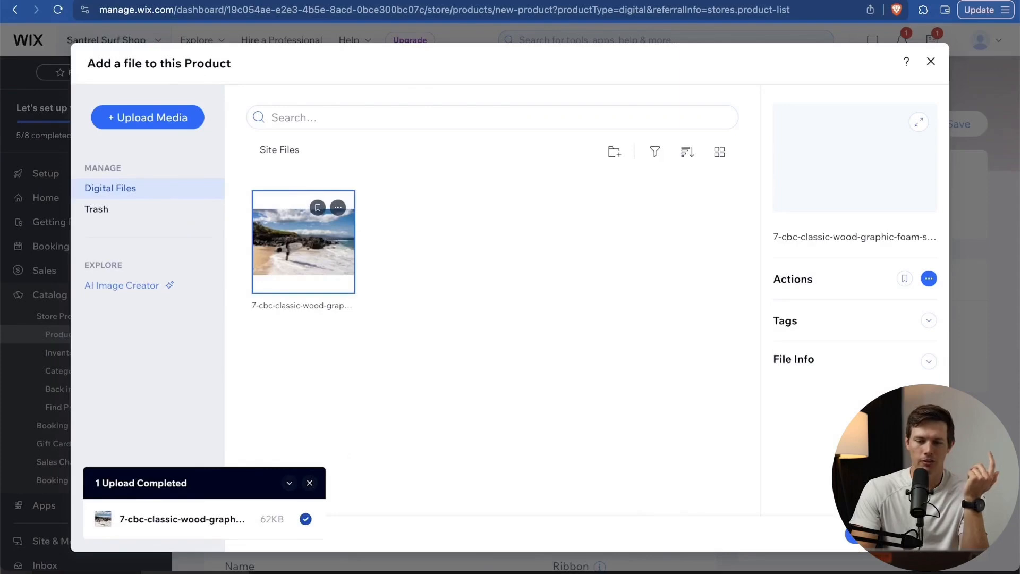
left_click(892, 535)
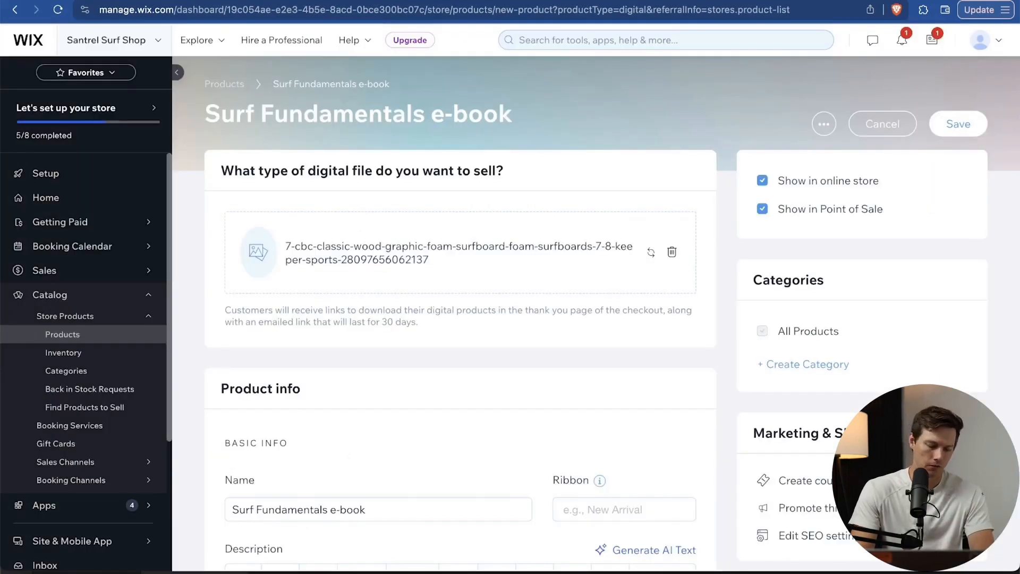
Give the e-book a 'Best Seller' ribbon.
scroll(436, 257, "down", 5)
left_click(426, 396)
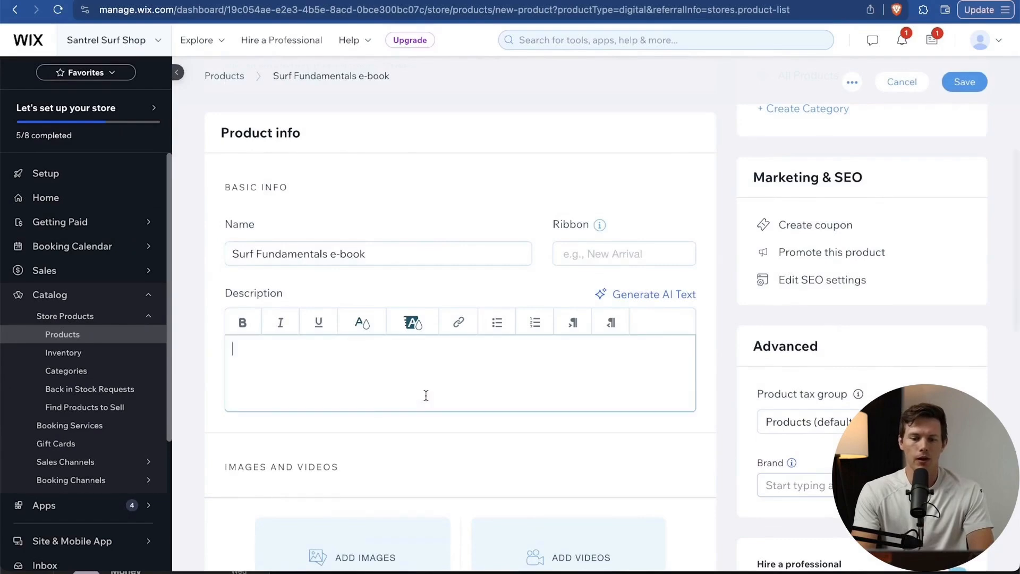
left_click(618, 259)
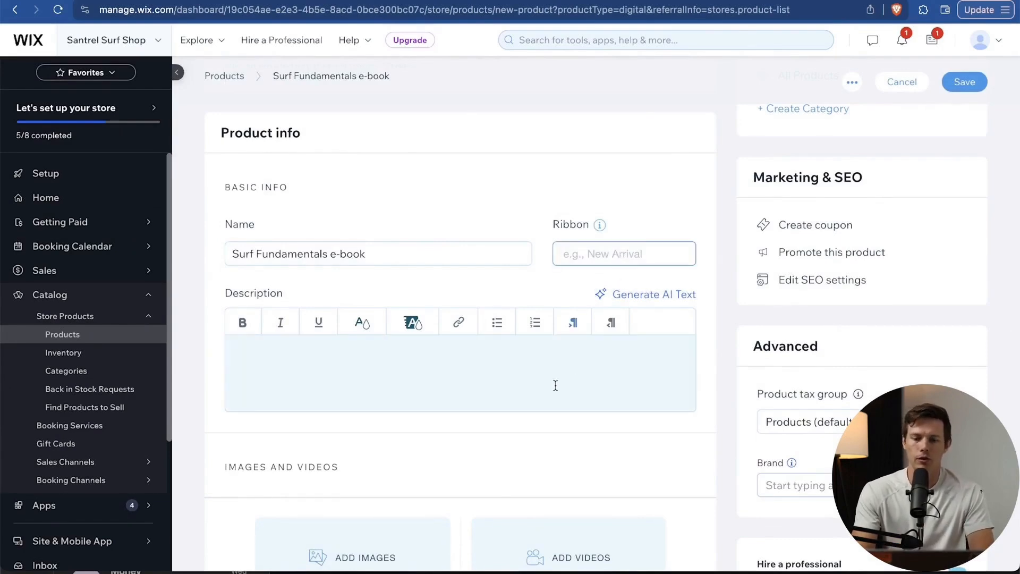
type("Most")
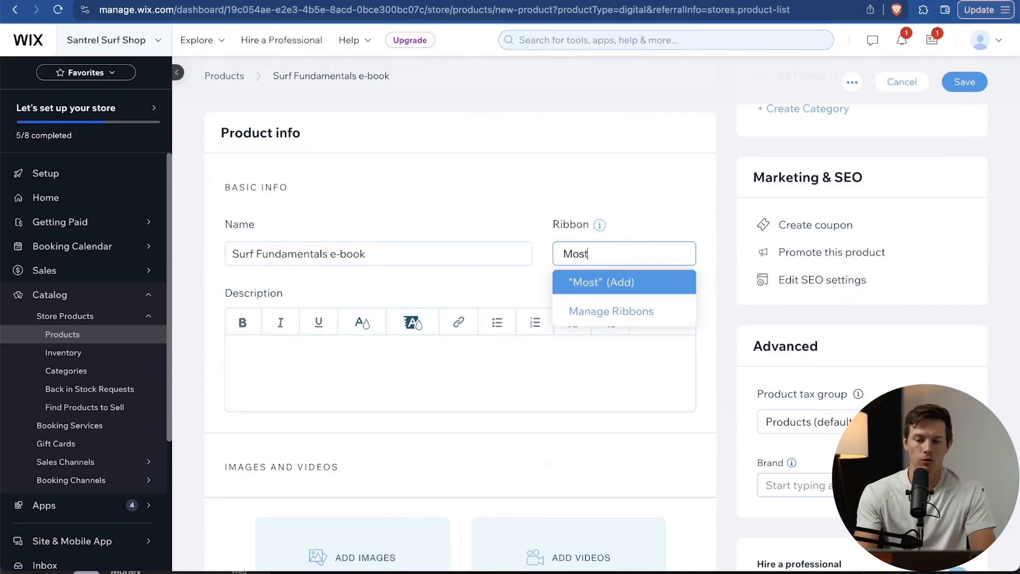
type(" Popul")
key("ctrl+a")
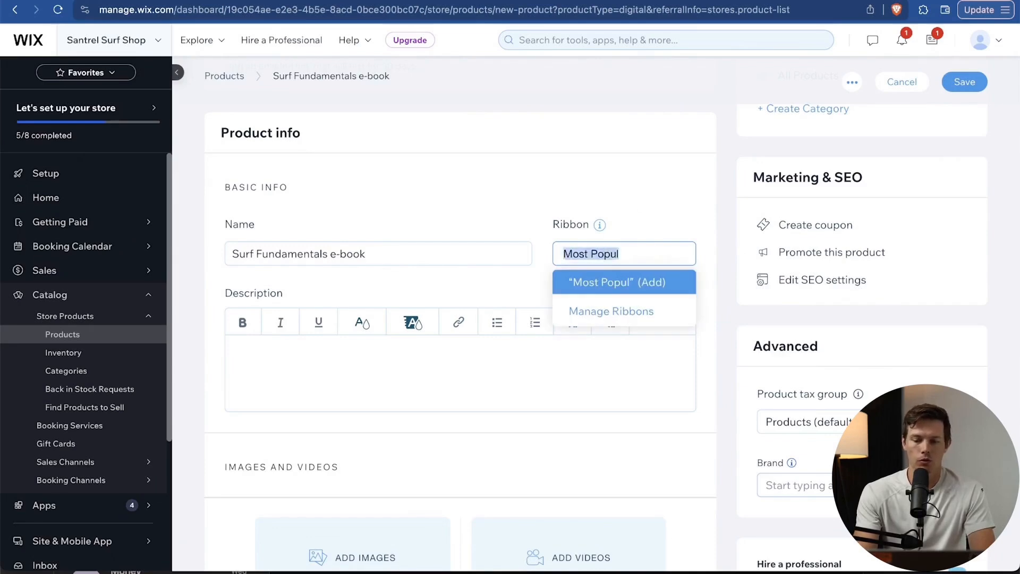
type("Best S")
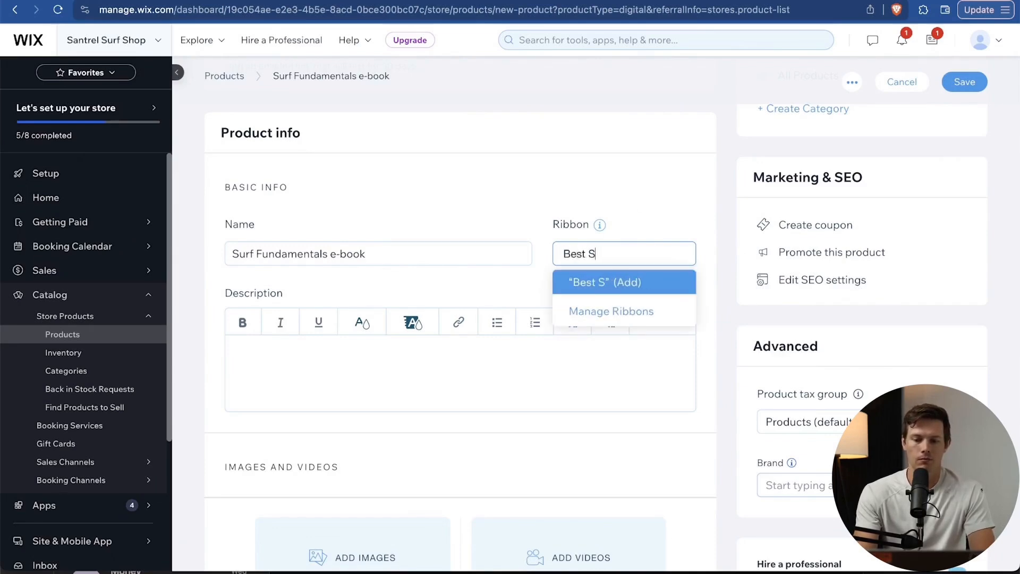
type("leler")
key("BackSpace")
key("BackSpace")
key("BackSpace")
key("BackSpace")
key("BackSpace")
type("eller")
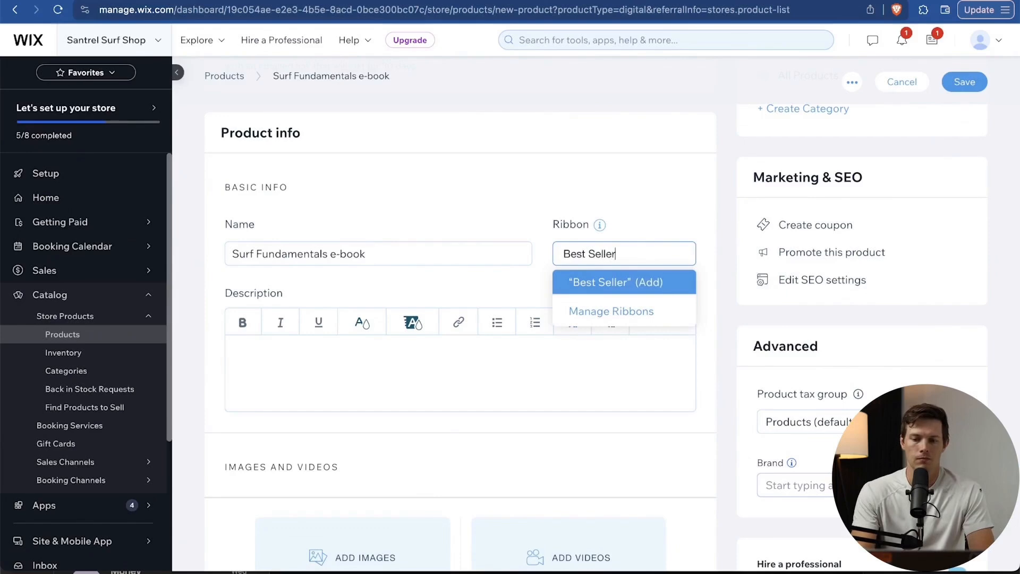
left_click(558, 391)
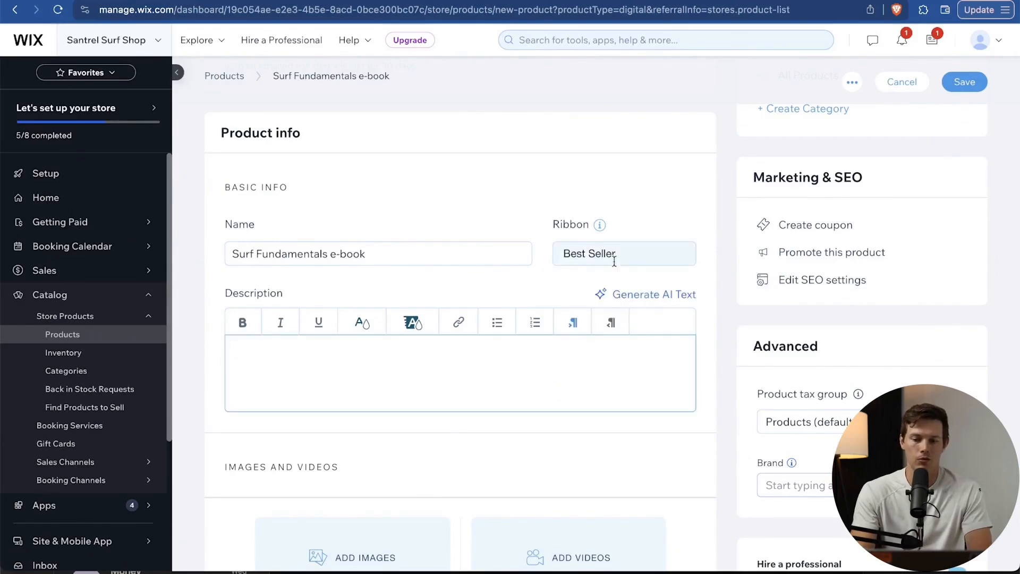
Add the ocean wave photo as the e-book's product image.
scroll(567, 348, "down", 2)
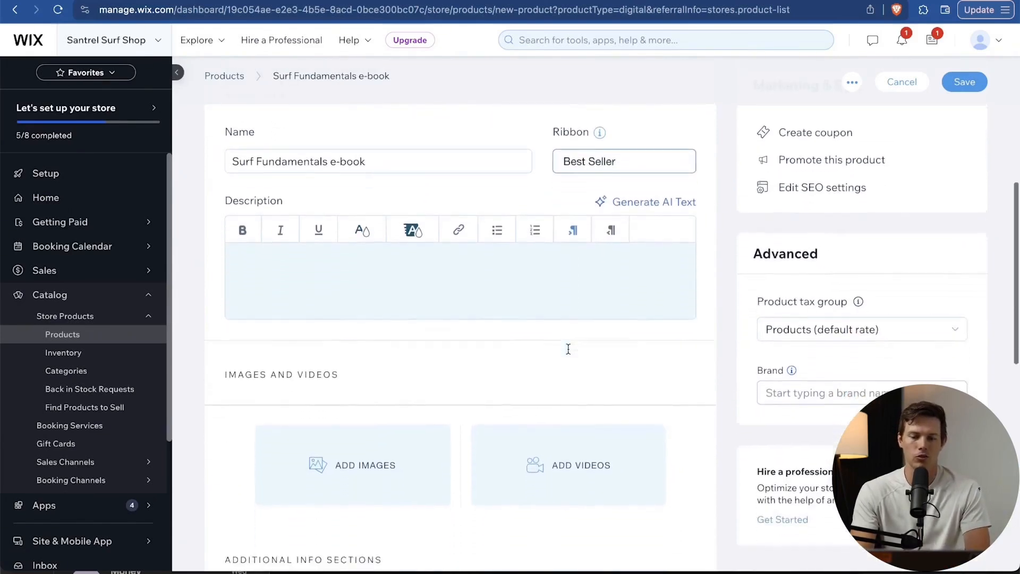
scroll(568, 349, "down", 6)
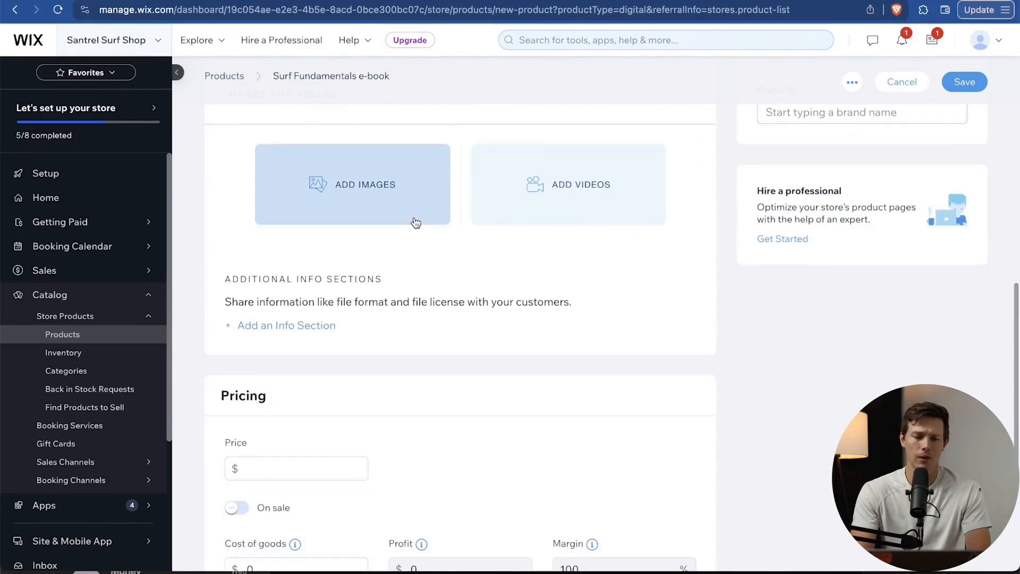
left_click(416, 222)
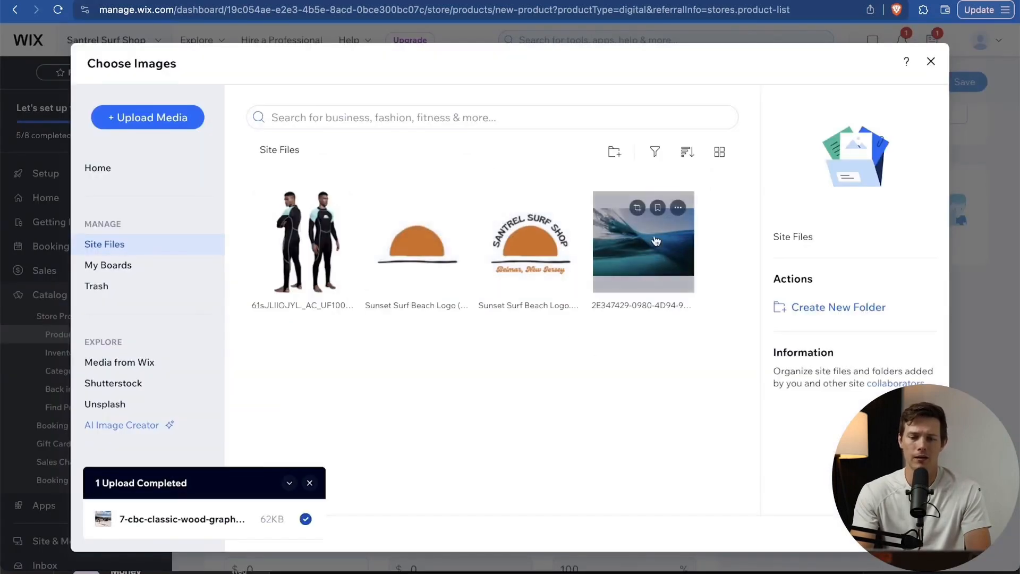
left_click(656, 241)
left_click(904, 533)
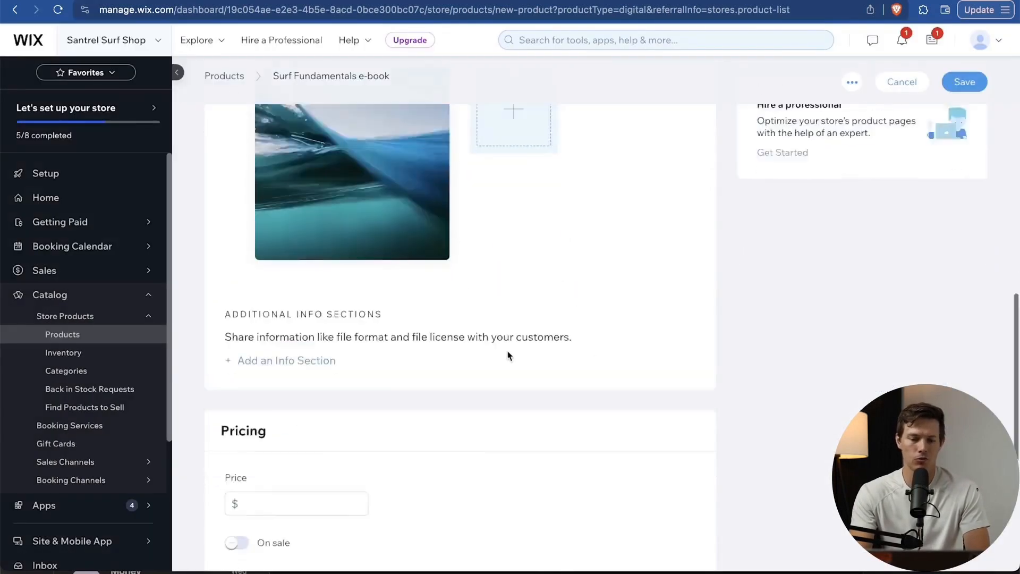
Set the e-book price to $14 and save the product.
scroll(507, 355, "down", 5)
left_click(273, 219)
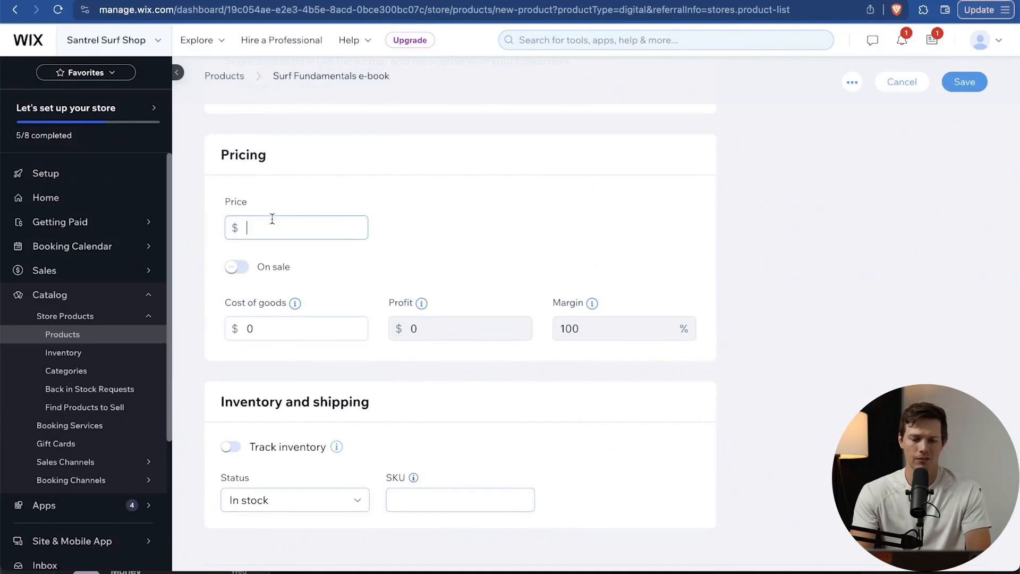
type("24")
key("BackSpace")
key("BackSpace")
type("14")
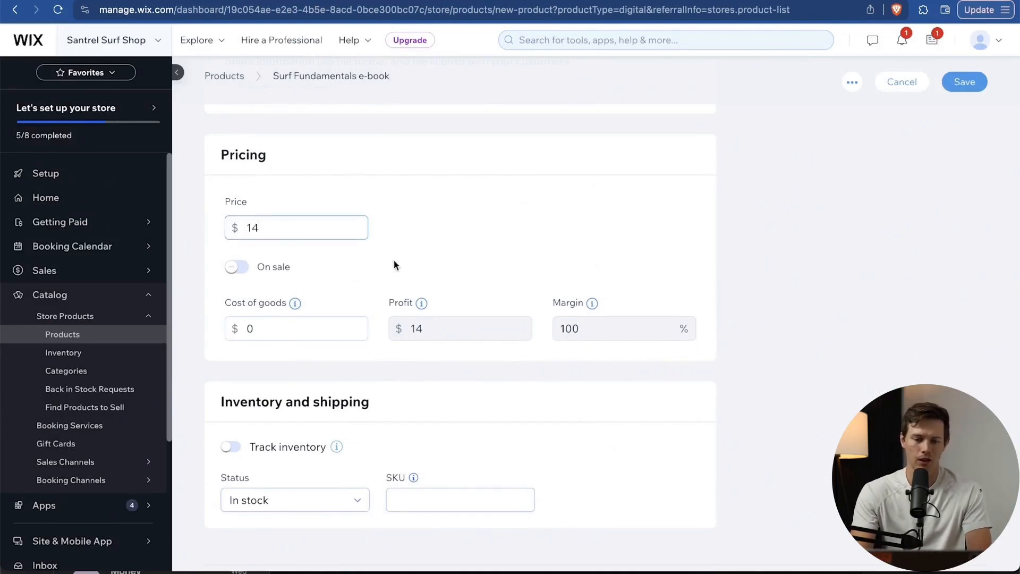
scroll(443, 307, "down", 1)
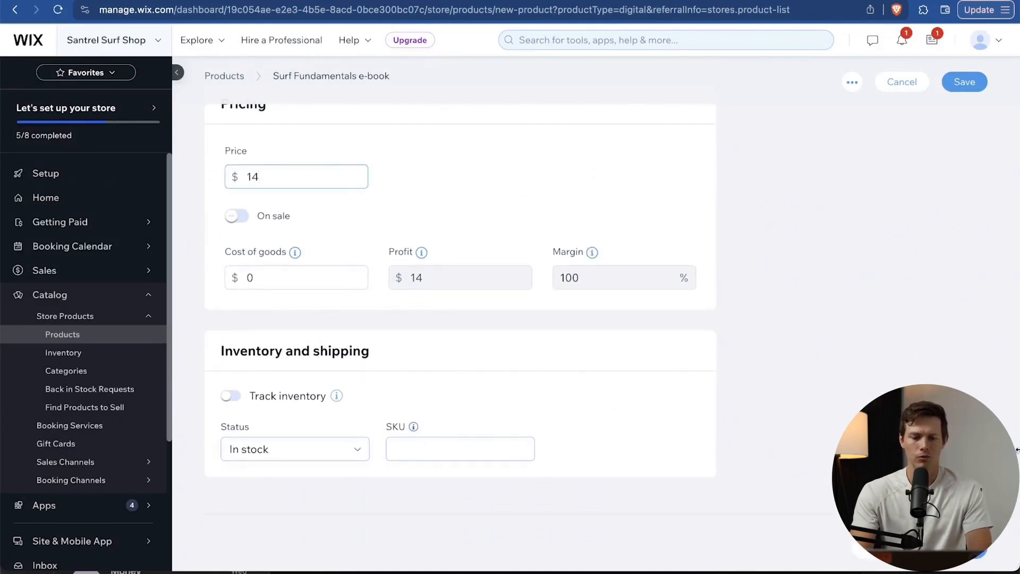
left_click(969, 561)
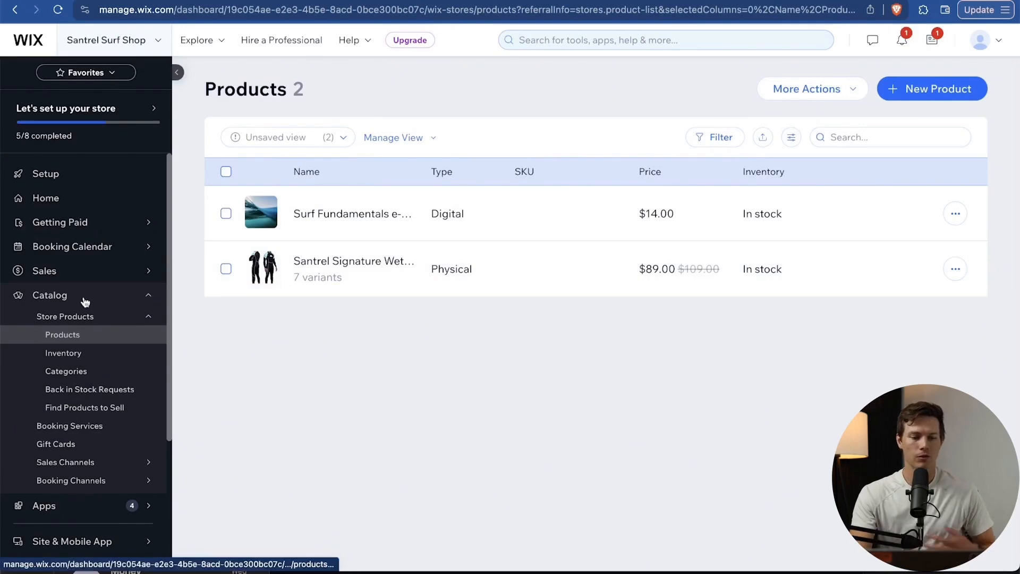
Visit the store inventory list, then return to the products list.
left_click(102, 359)
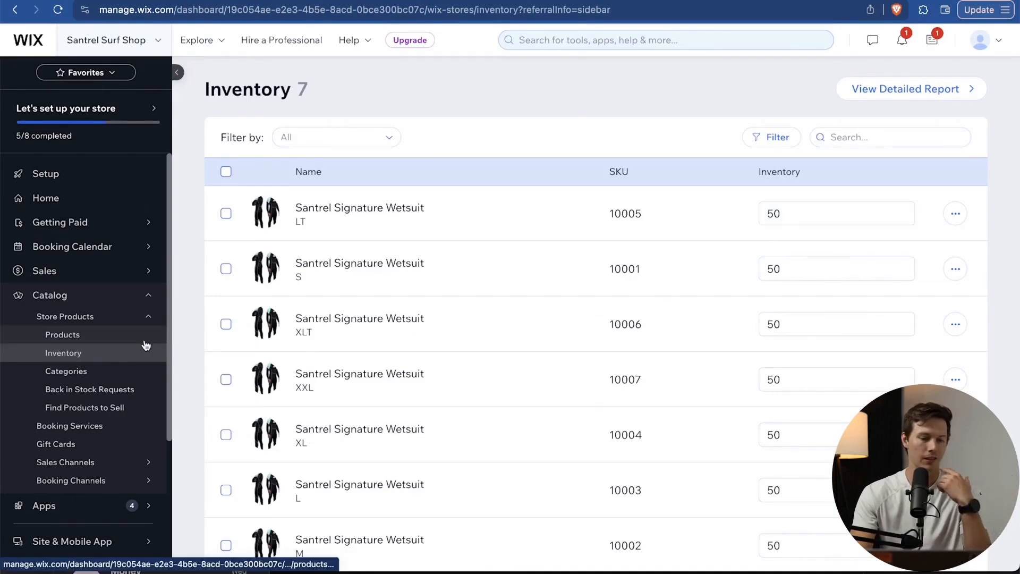
left_click(103, 335)
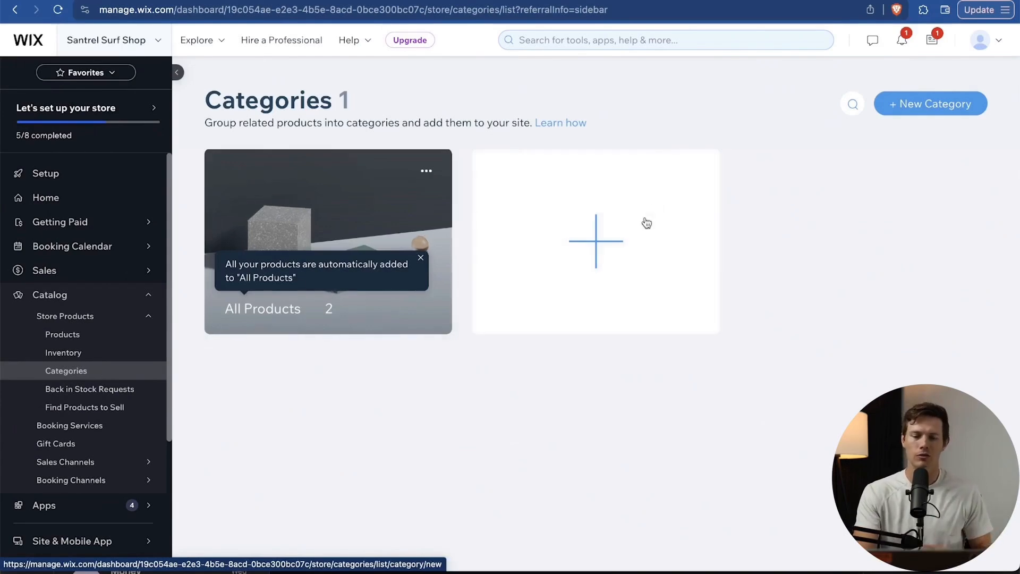
Start a new category containing the wetsuit and e-book, named 'Best Sellers'.
left_click(611, 240)
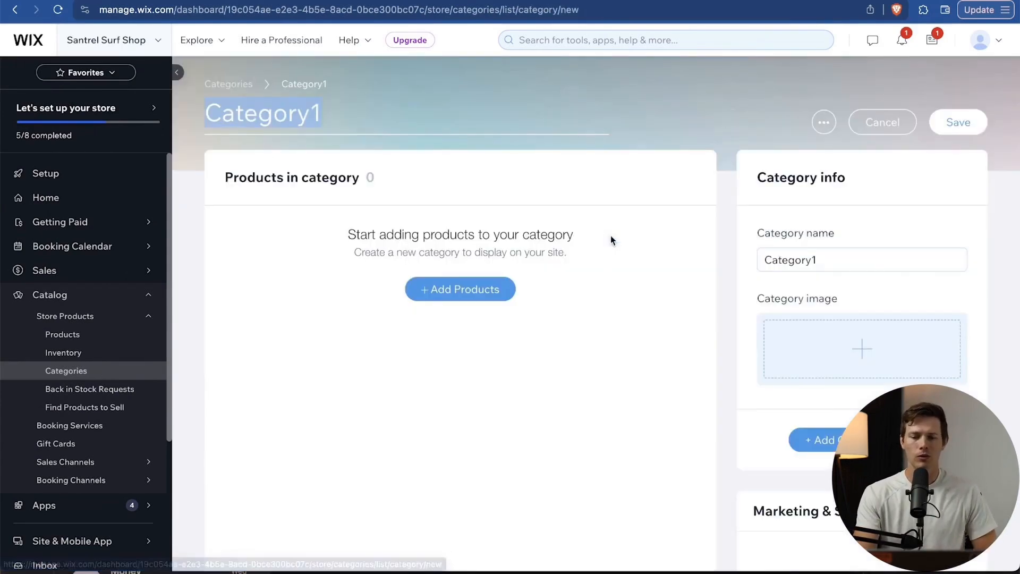
left_click(483, 289)
left_click(590, 274)
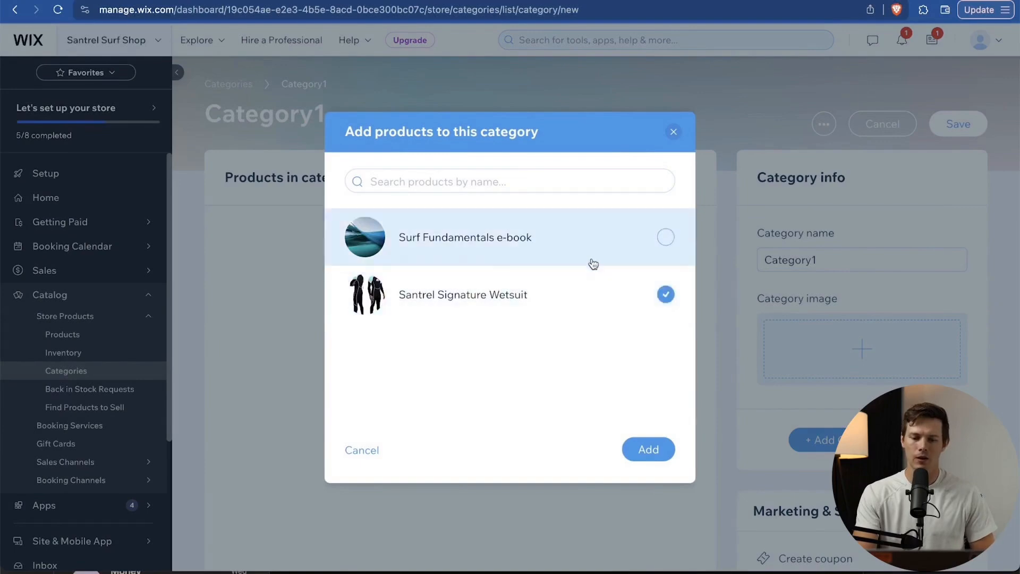
left_click(595, 261)
left_click(650, 450)
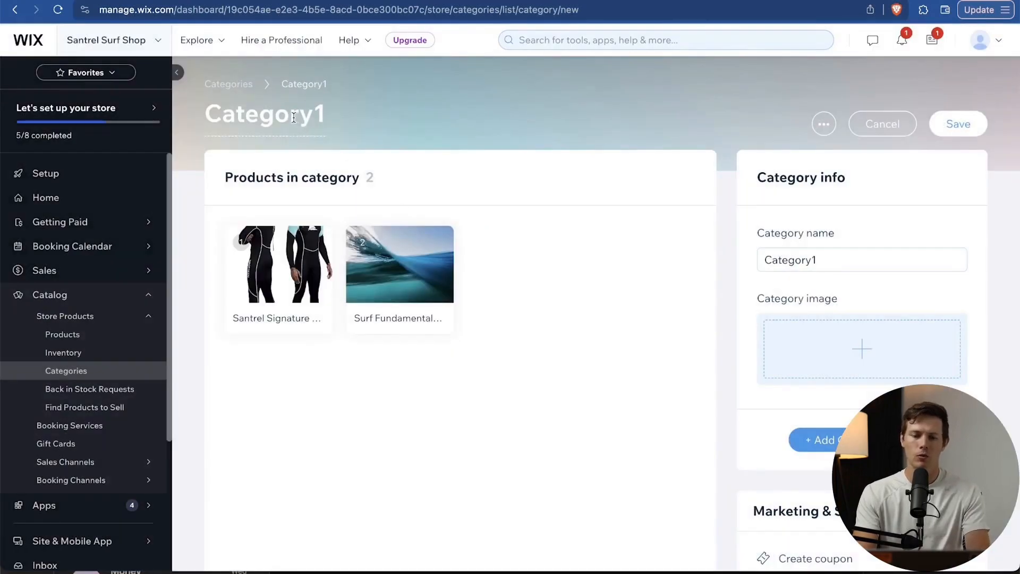
type("Best Sellers")
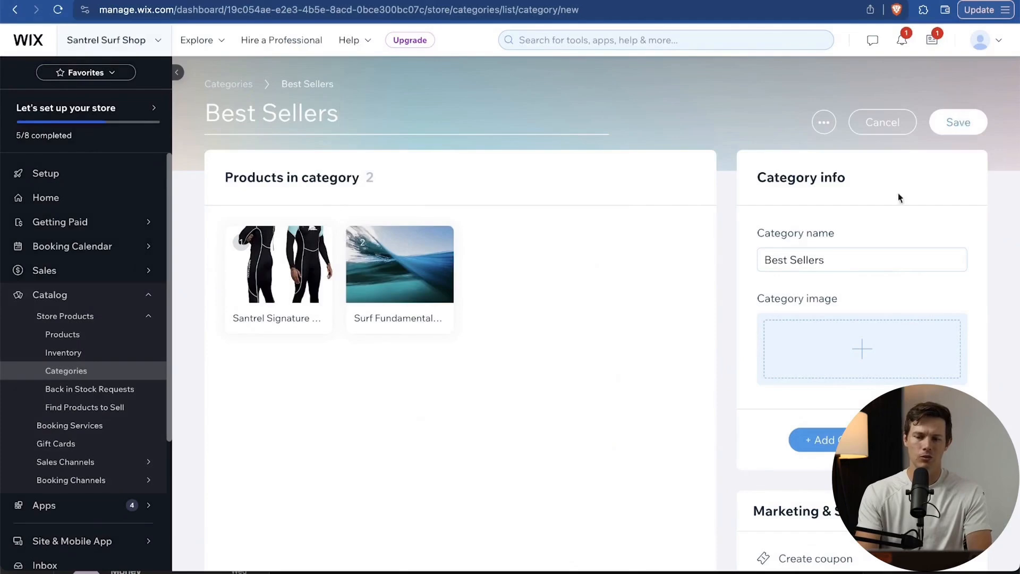
Give the category an abstract illustration image, save it and add it to the site.
scroll(712, 346, "down", 3)
left_click(866, 260)
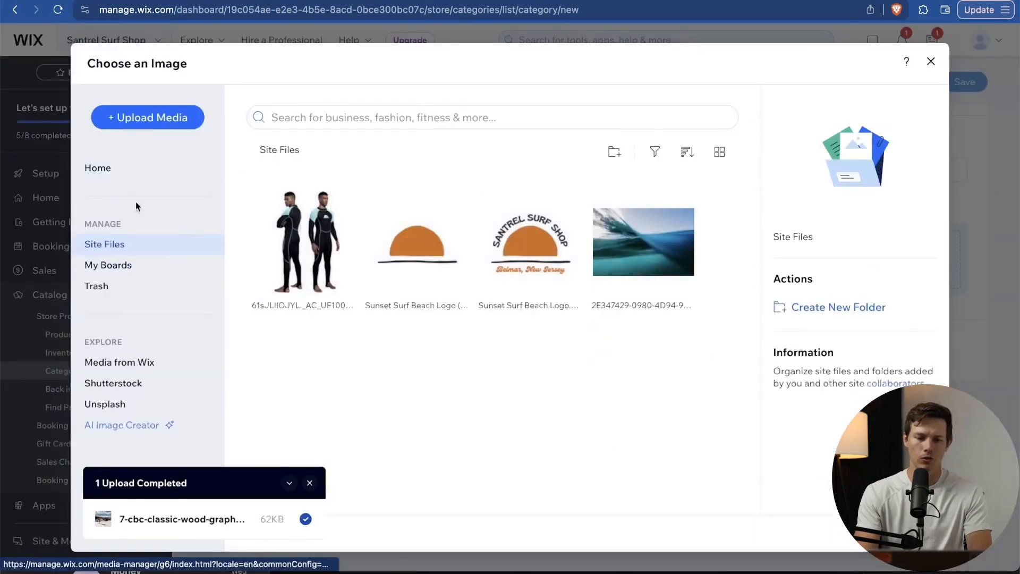
left_click(118, 168)
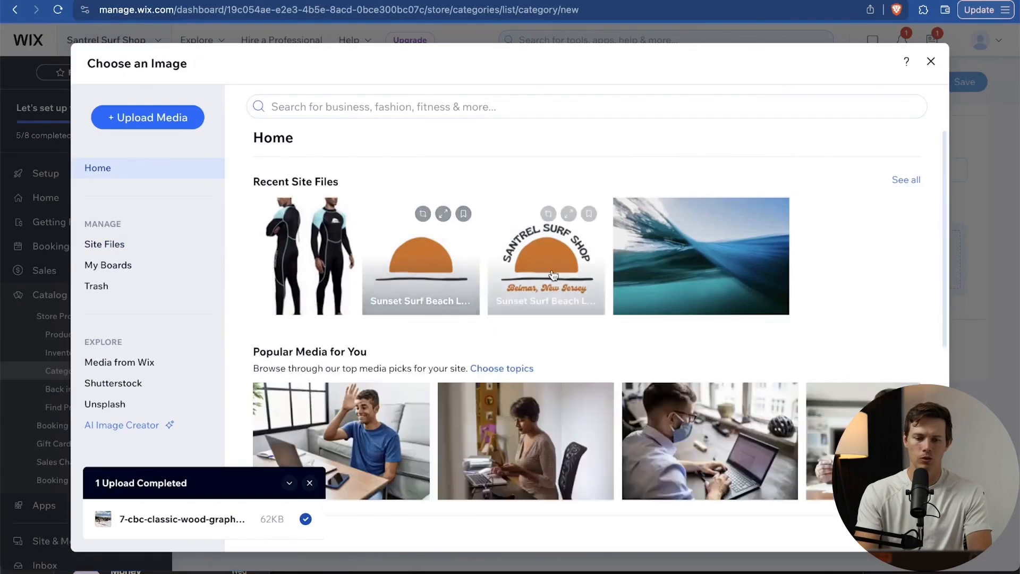
scroll(553, 274, "down", 3)
scroll(553, 274, "up", 3)
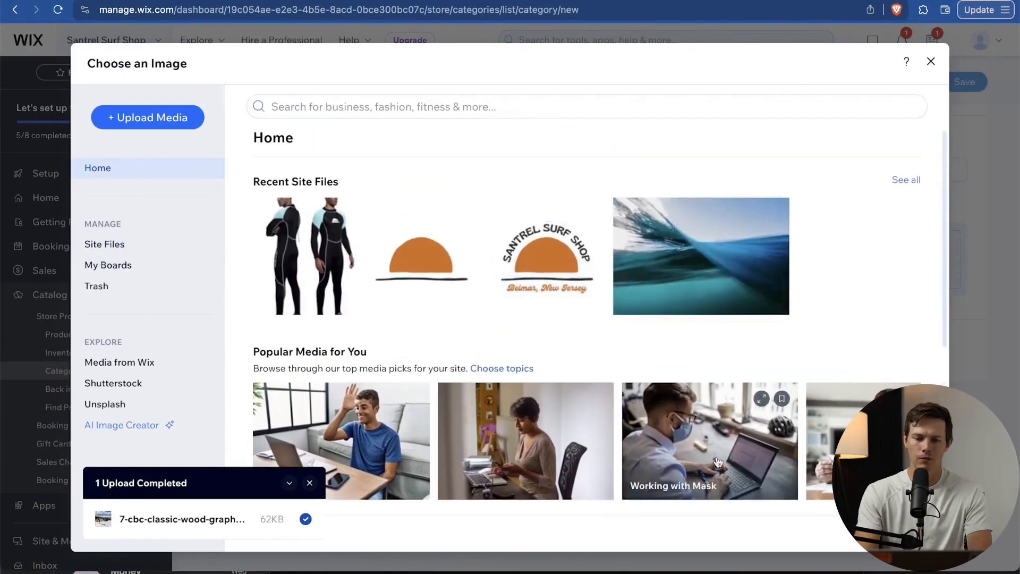
scroll(718, 461, "down", 5)
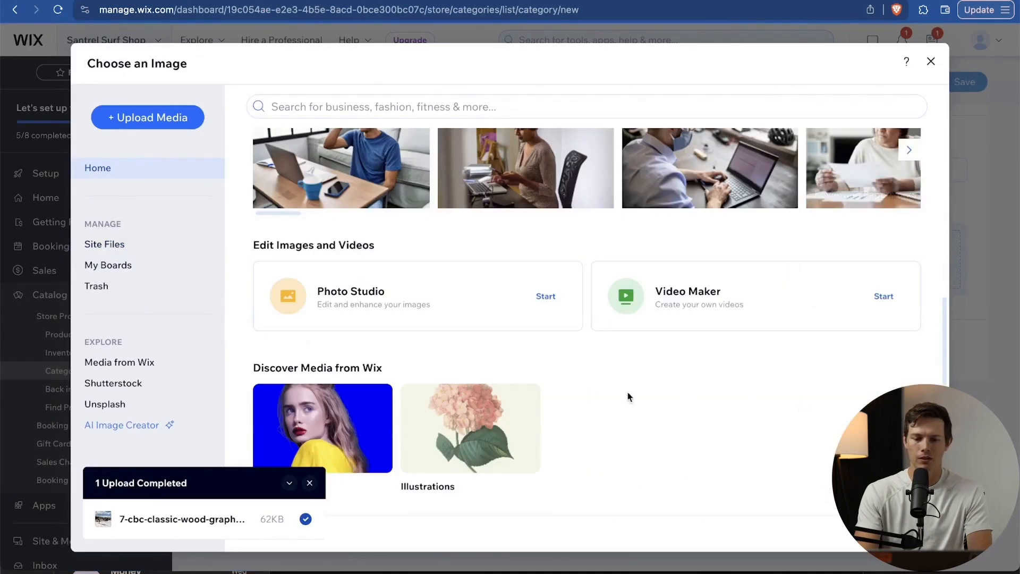
left_click(495, 440)
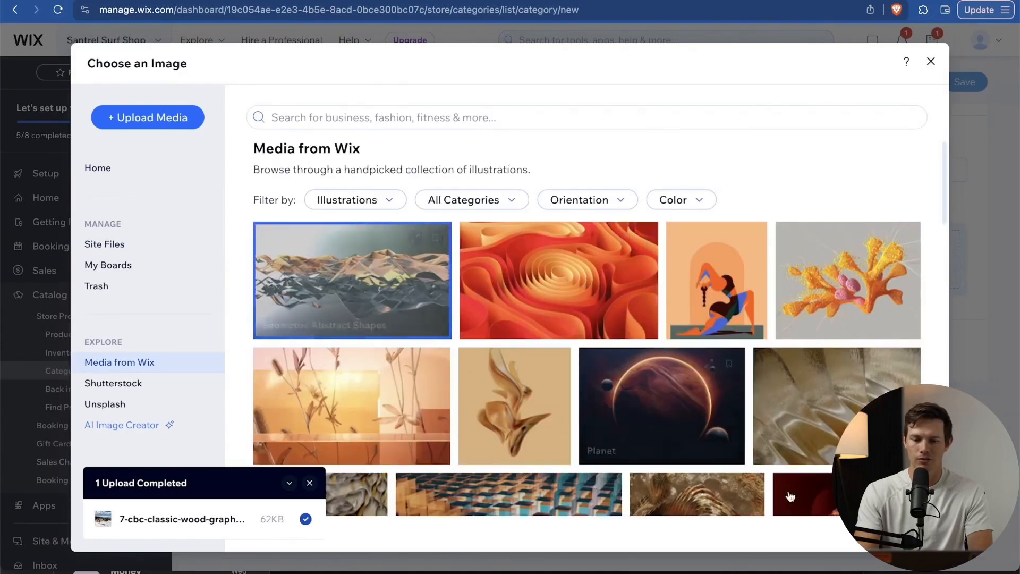
left_click(899, 533)
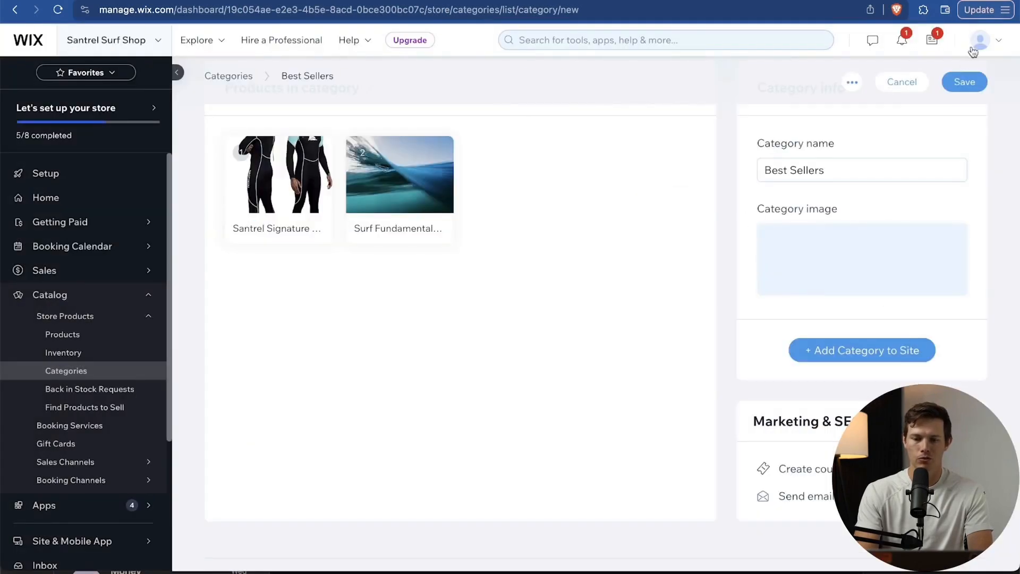
scroll(674, 330, "down", 1)
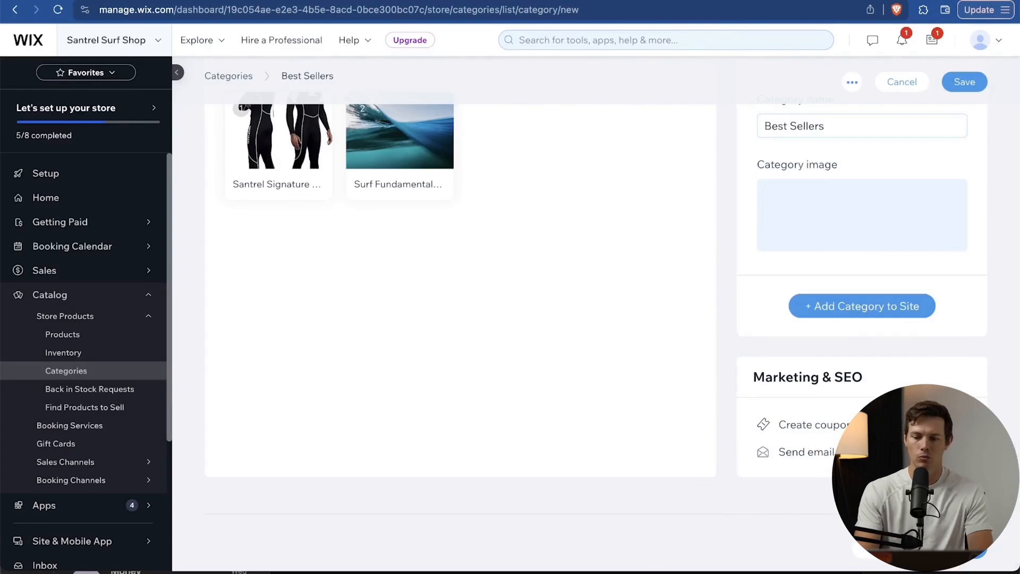
left_click(965, 81)
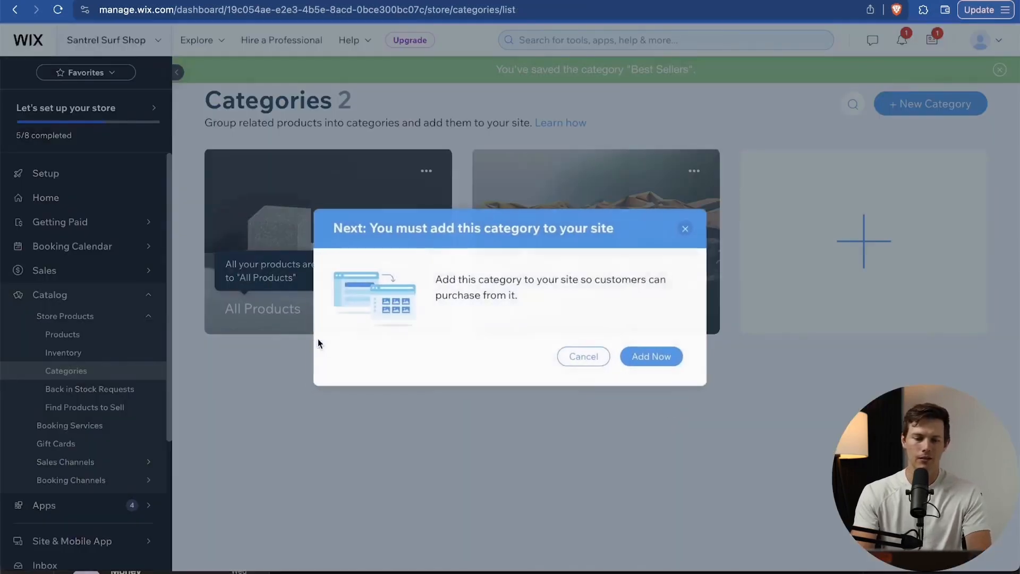
left_click(659, 364)
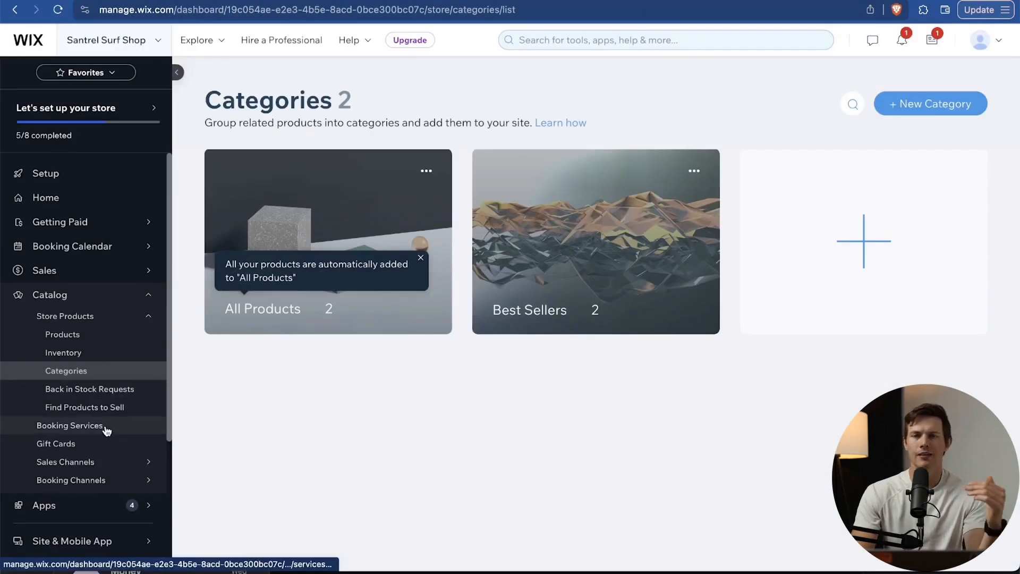
Add the eGift Card to the site from the Gift Cards page.
left_click(74, 444)
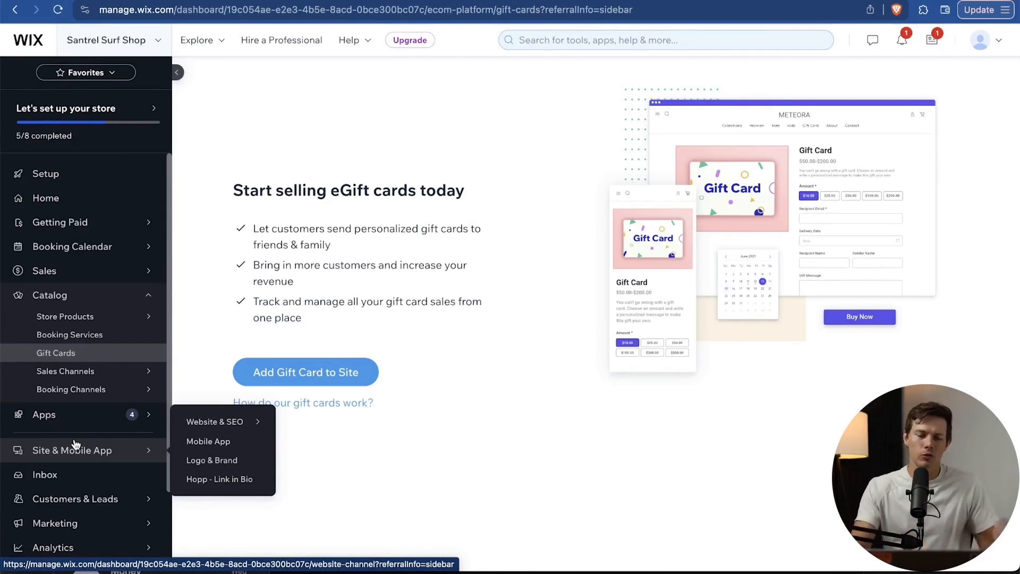
left_click(329, 373)
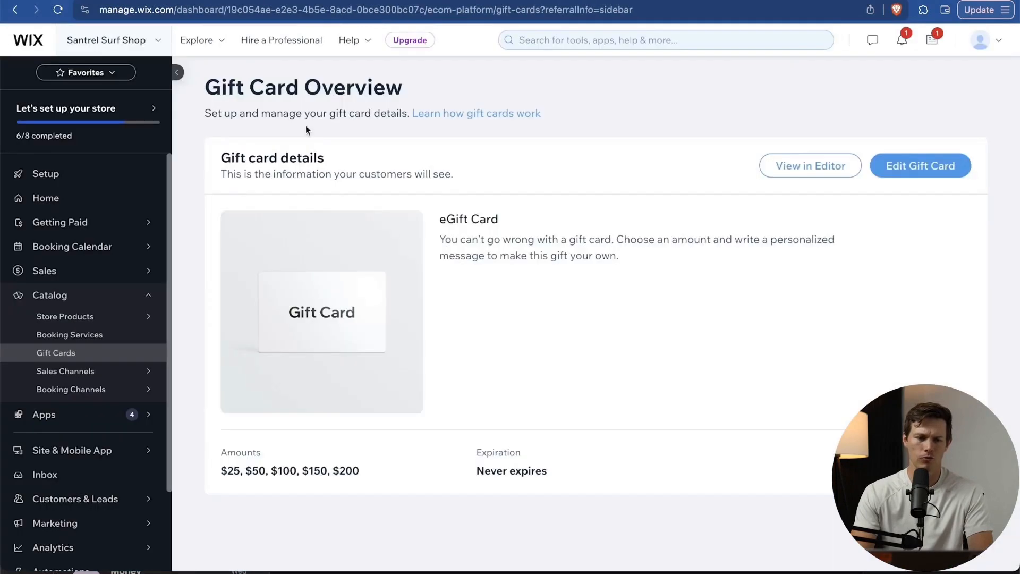
Rename the gift card to 'Santrel Surf shop eGift Card', save it, and go to Booking Integrations.
left_click(921, 173)
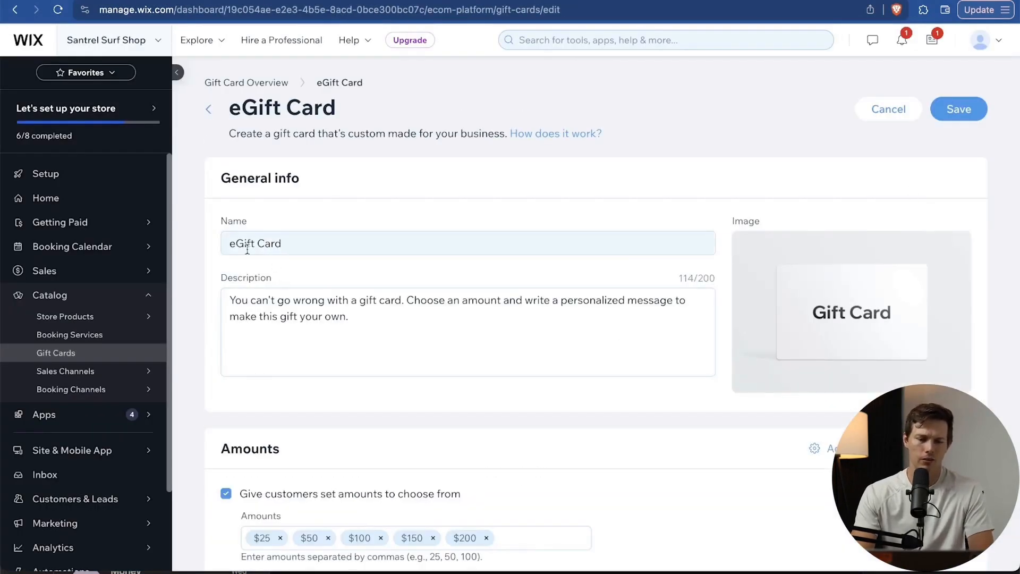
triple_click(228, 245)
type("Santrel Surf shop")
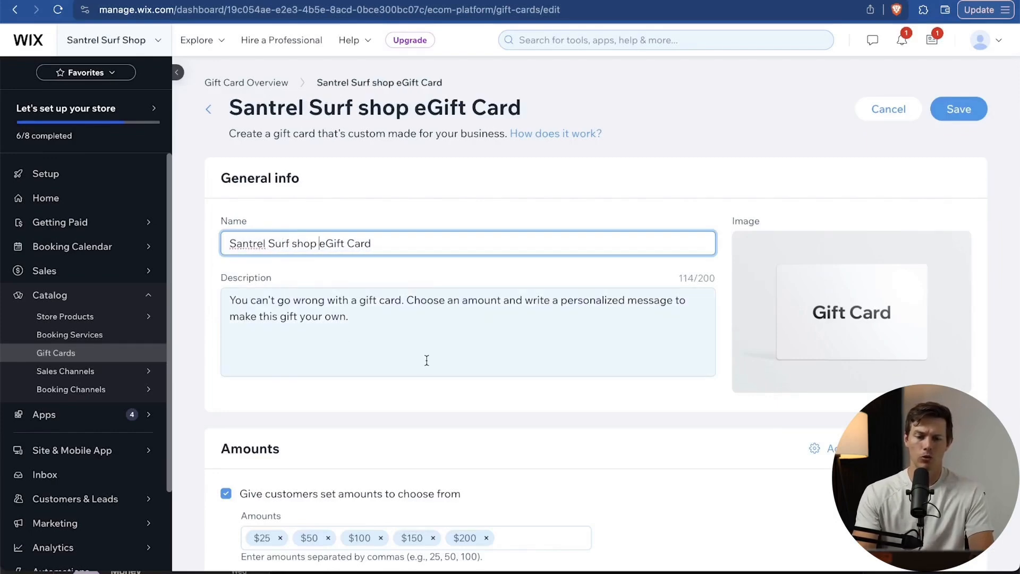
scroll(710, 343, "down", 5)
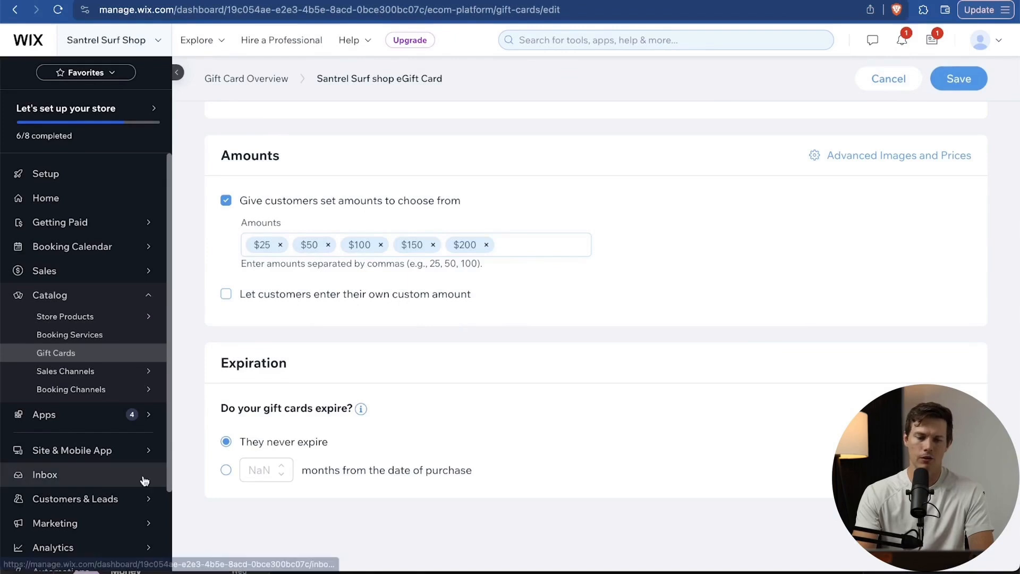
left_click(959, 79)
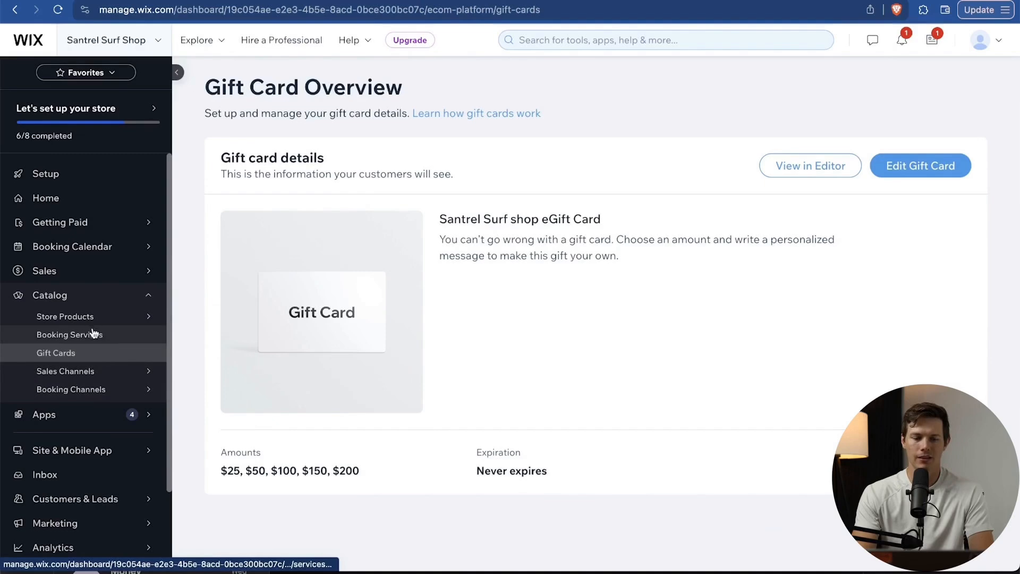
mouse_move(103, 396)
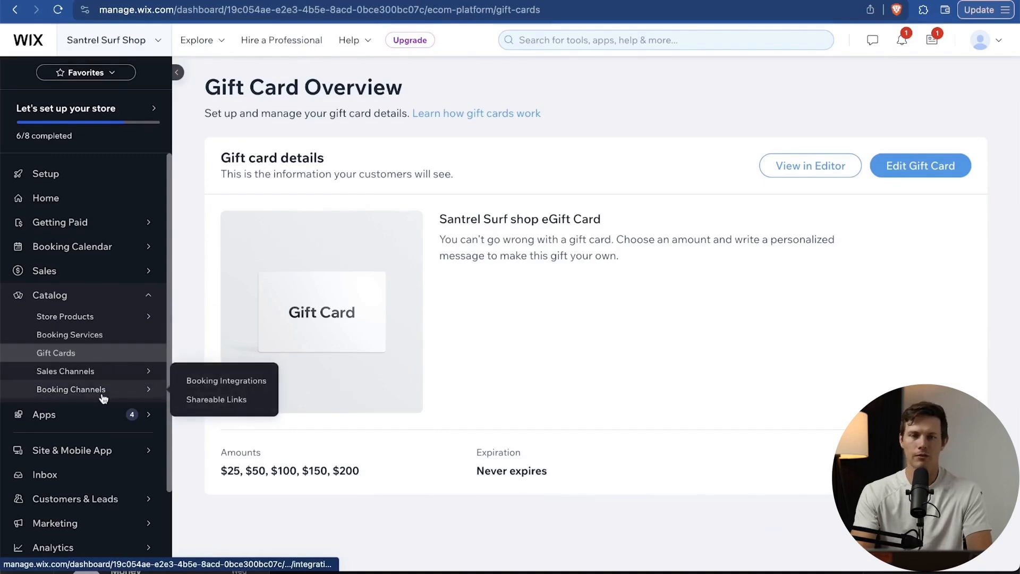
left_click(101, 393)
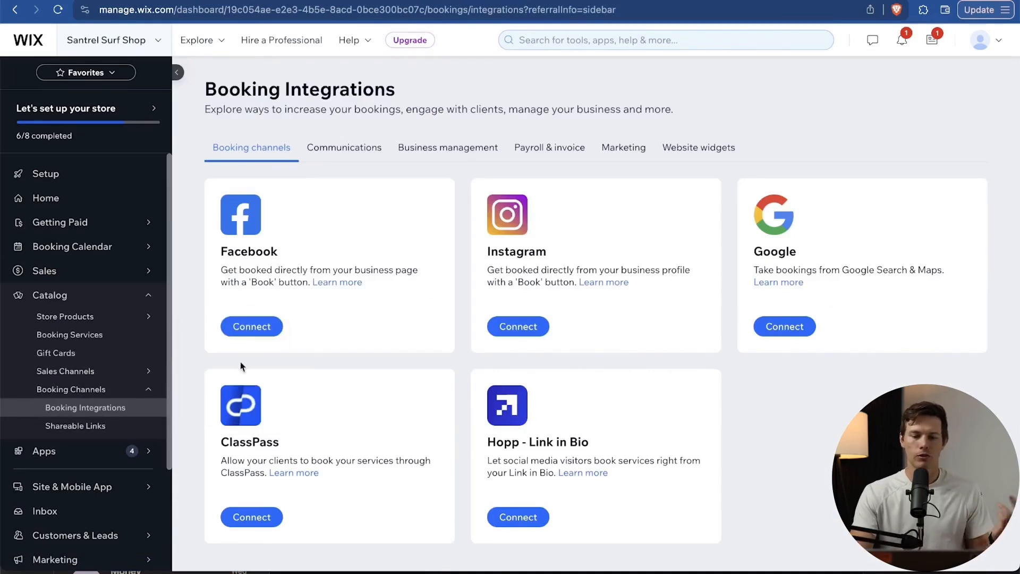
In Booking Services, set the templates' business type to Surf Shop and edit the Private Lesson template.
left_click(84, 339)
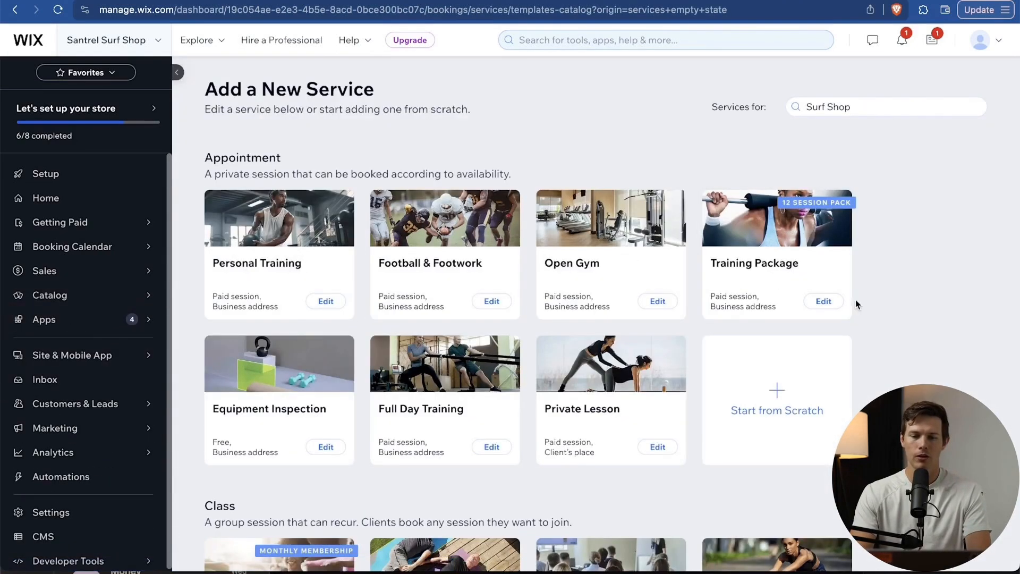
scroll(894, 305, "down", 3)
scroll(895, 305, "up", 3)
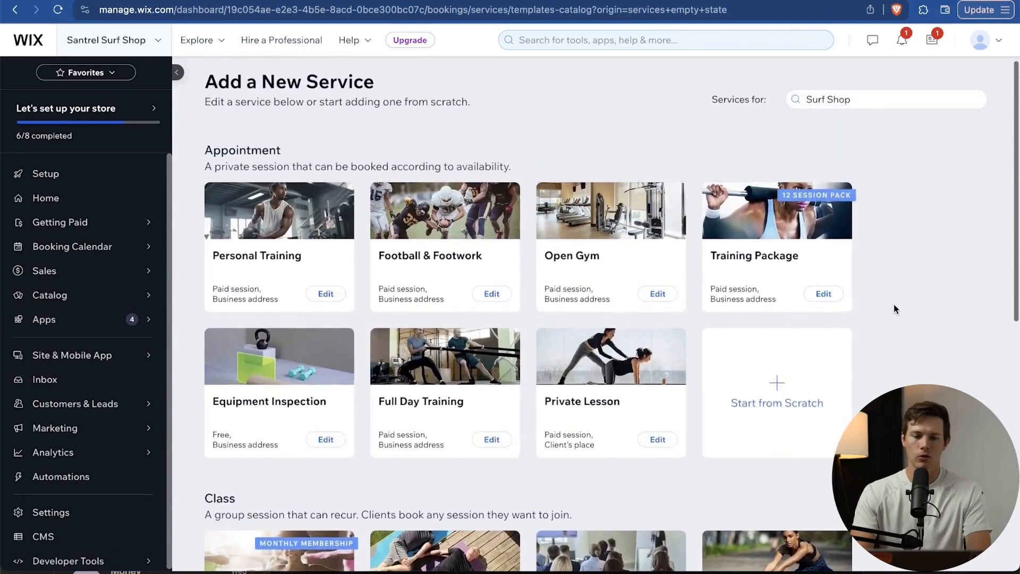
scroll(894, 304, "down", 3)
scroll(894, 304, "up", 3)
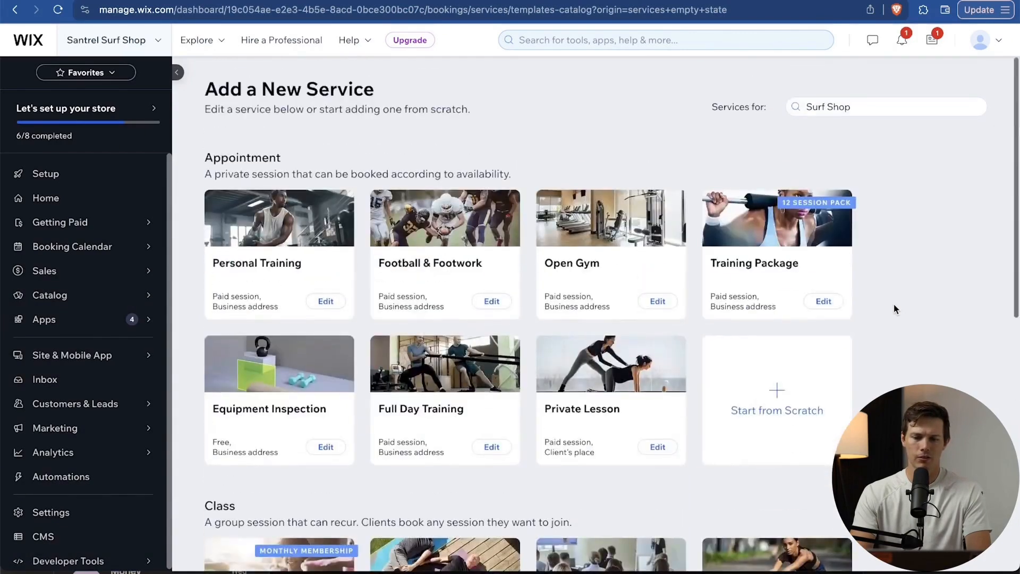
left_click(838, 116)
type("Surf Shop")
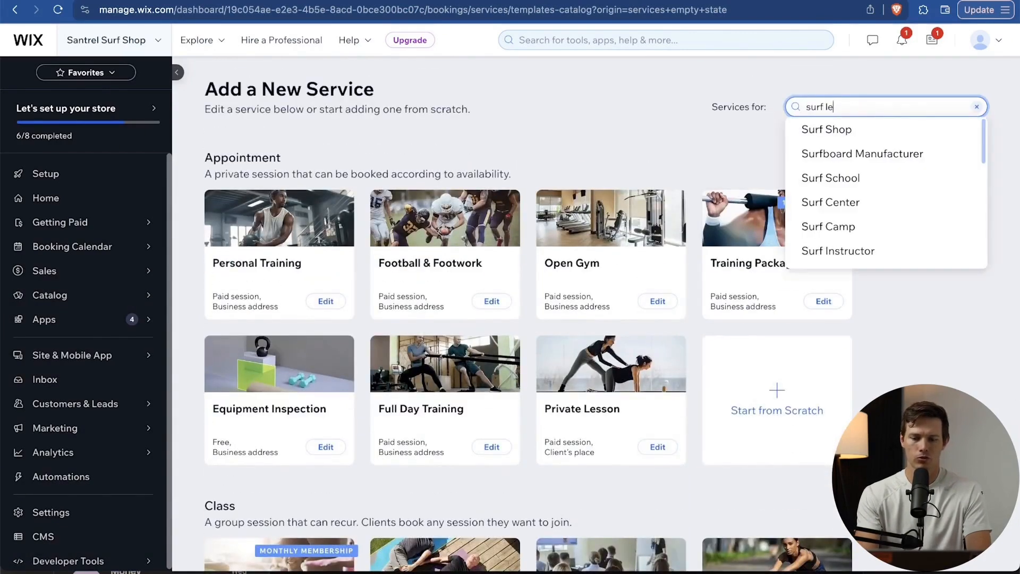
scroll(897, 177, "down", 5)
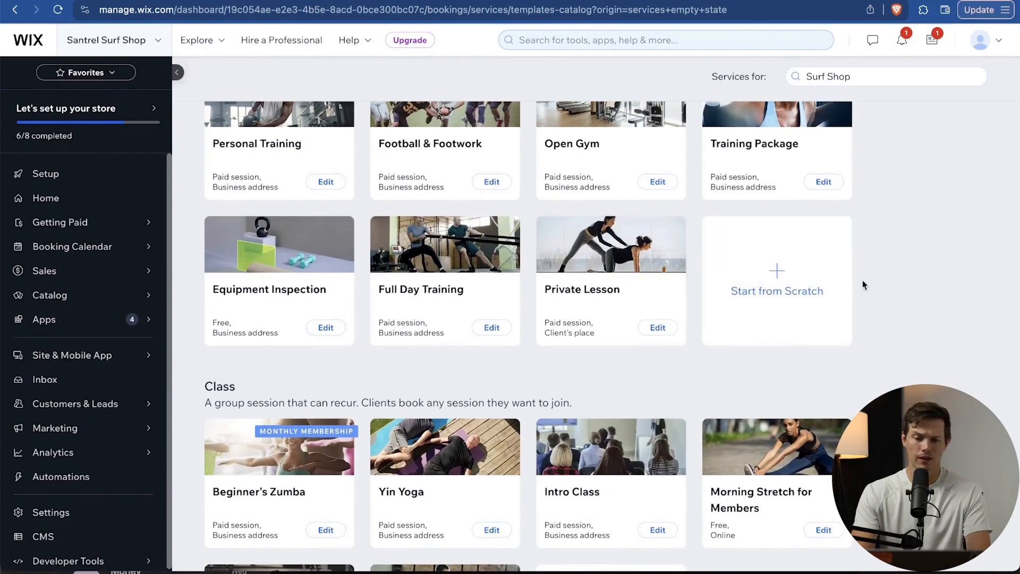
left_click(653, 327)
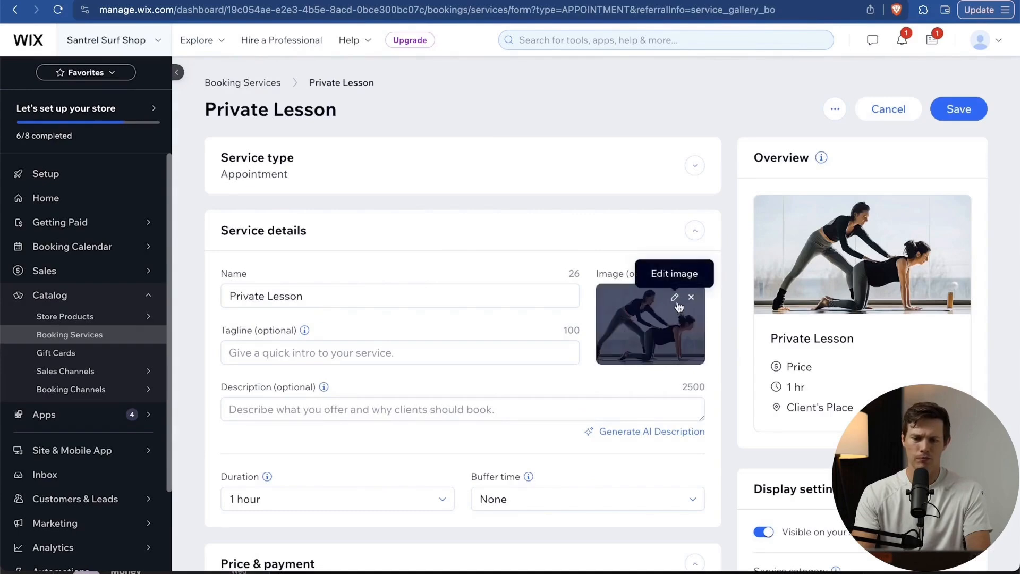
Replace the service image with a beach surfer photo uploaded from the computer.
left_click(677, 303)
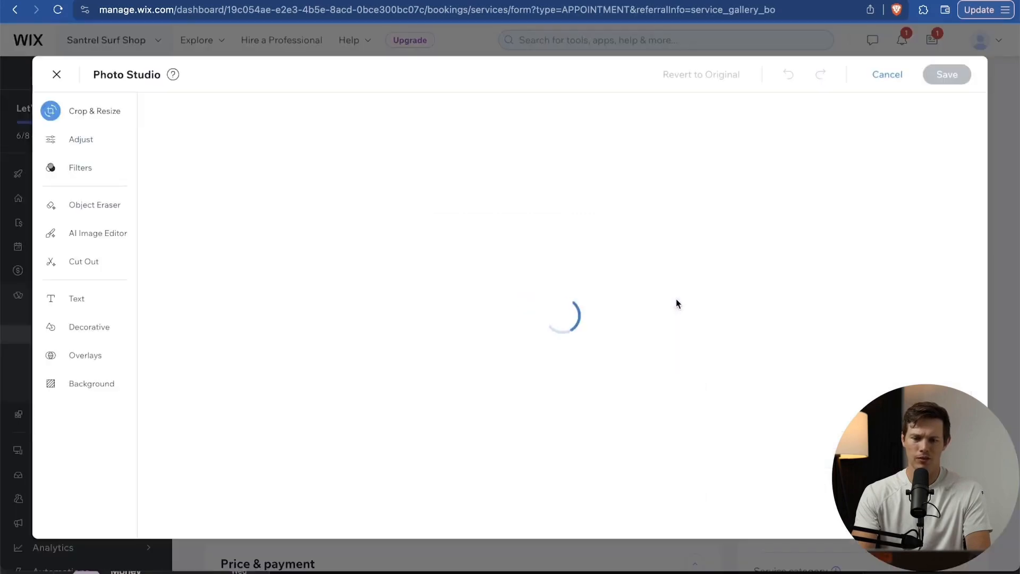
left_click(887, 74)
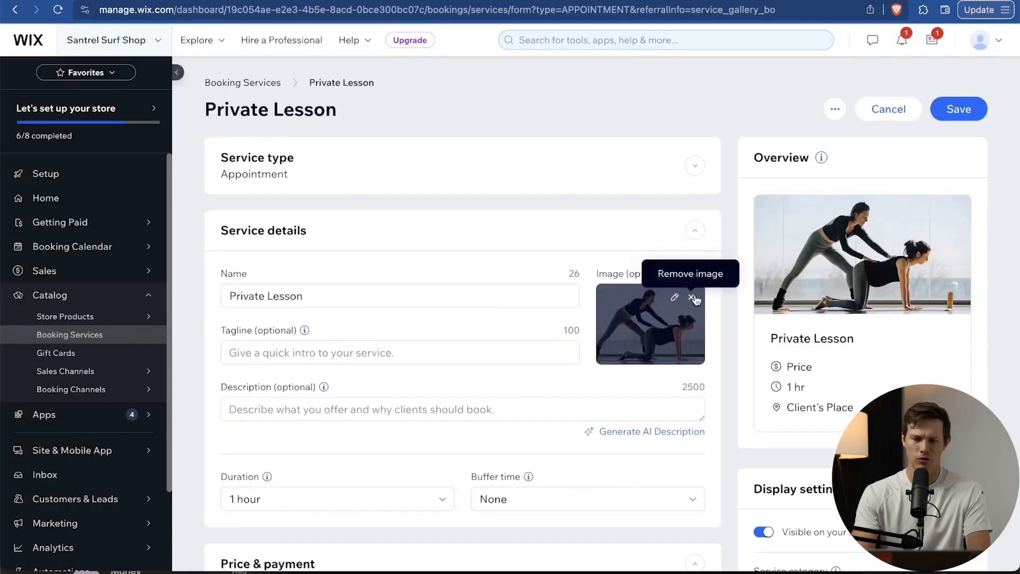
left_click(691, 297)
left_click(649, 333)
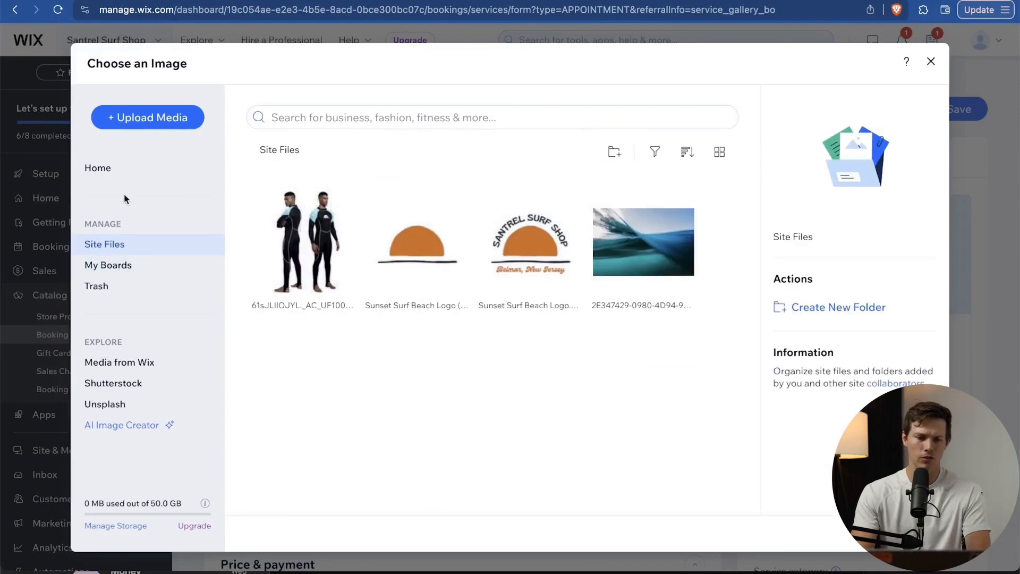
left_click(143, 116)
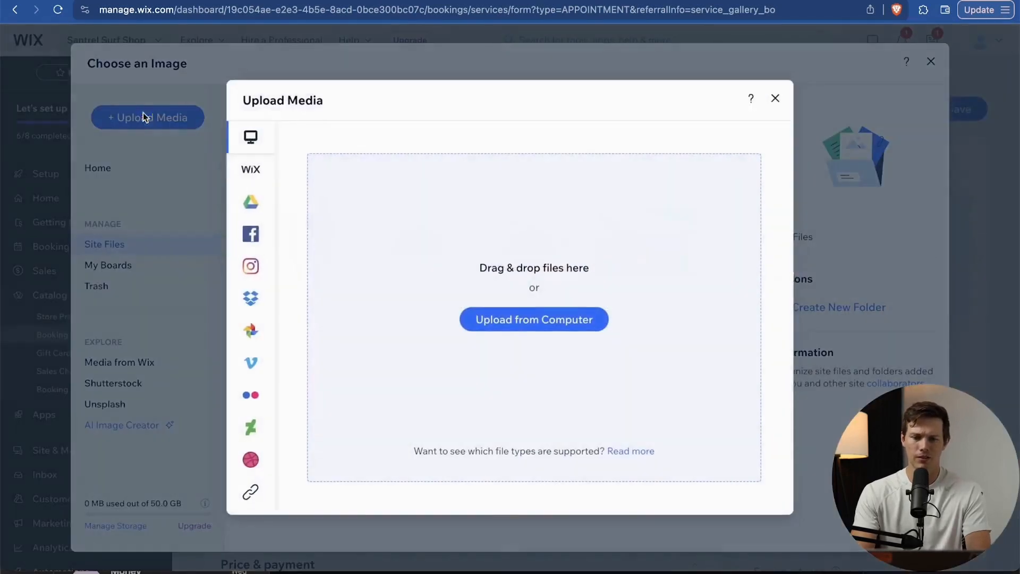
left_click(534, 324)
left_click(473, 202)
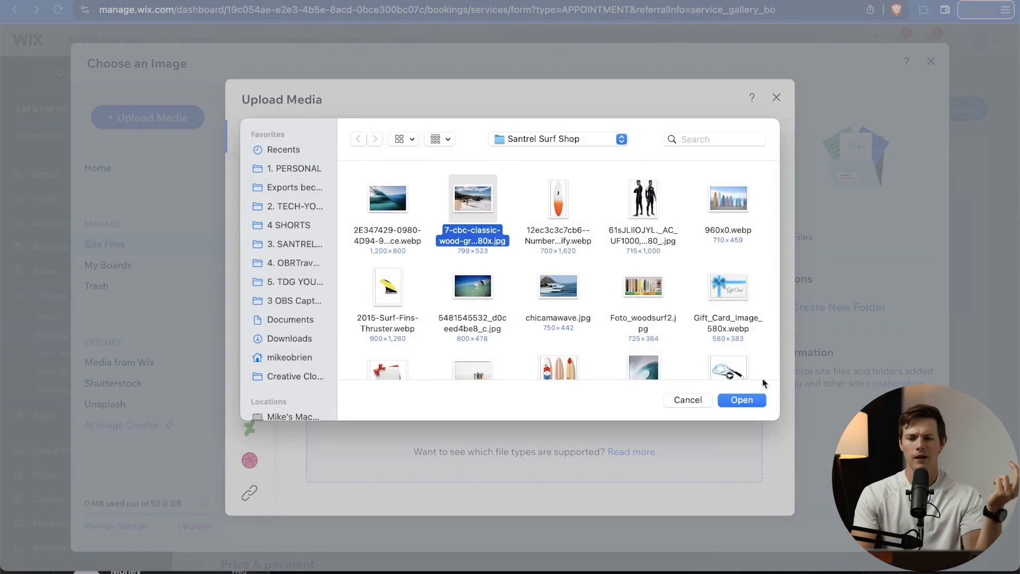
left_click(745, 400)
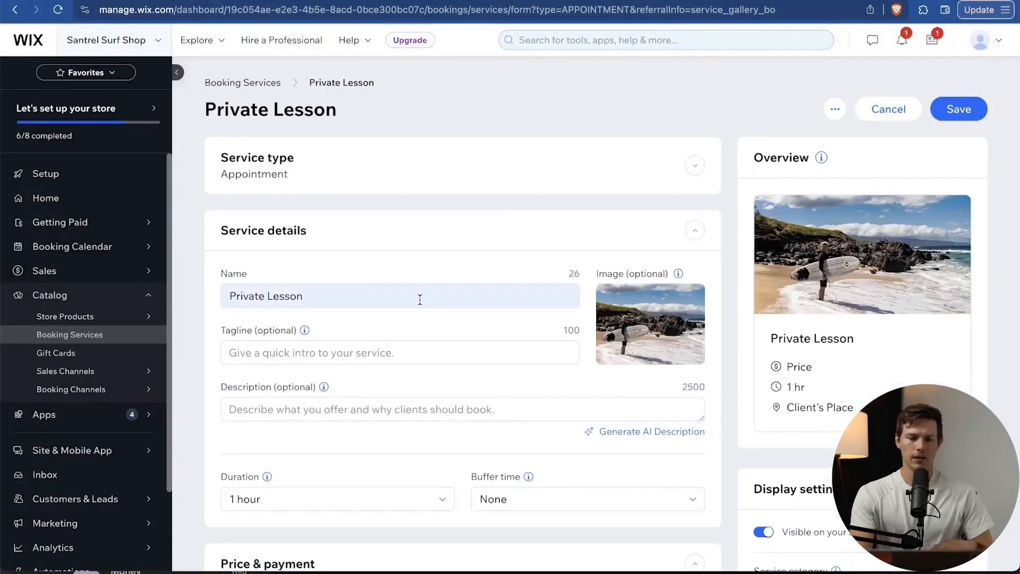
Rename the service to '60 Minute Private Surf Lesson' and add its tagline.
left_click(419, 296)
key("Left")
type("60 Minute Private")
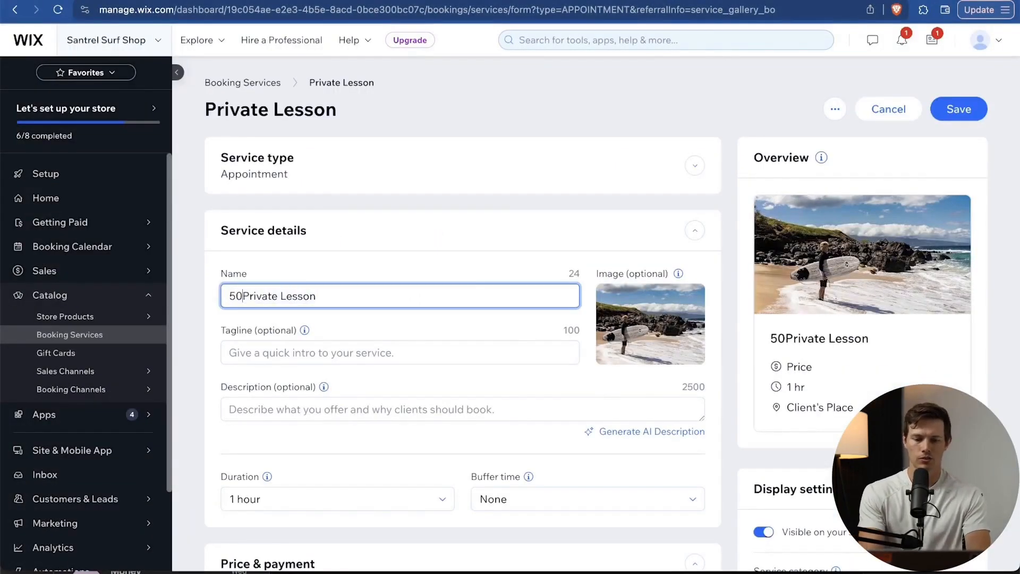
type(" Surf")
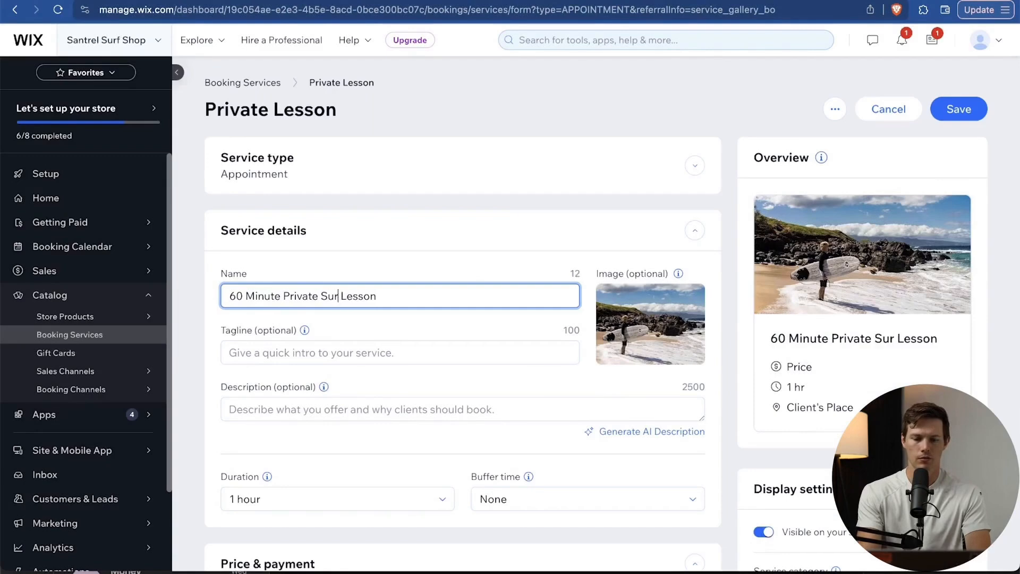
left_click(392, 347)
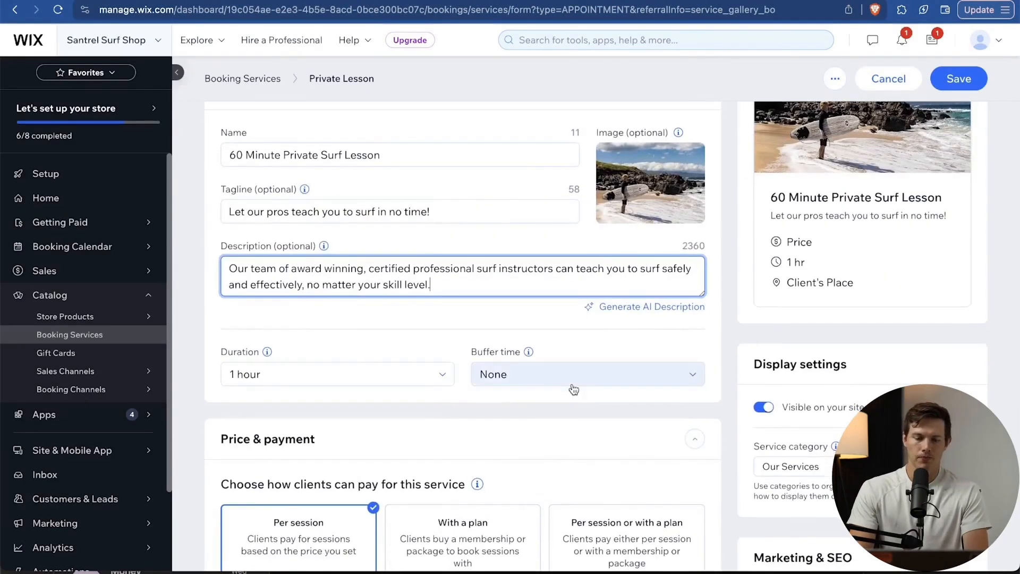
left_click(574, 385)
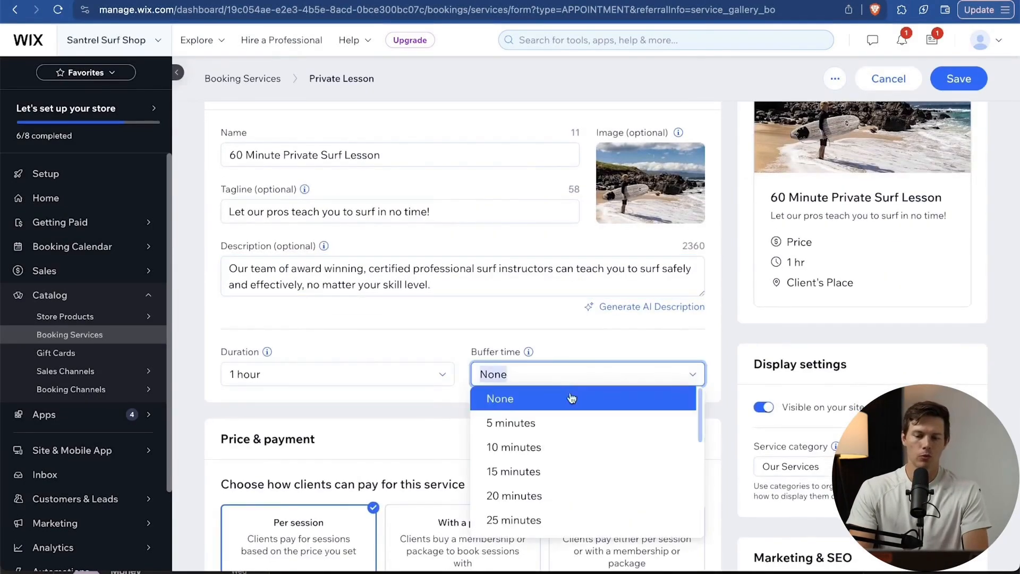
Set a 10-minute buffer between sessions and a $150 session price.
left_click(564, 446)
scroll(593, 350, "down", 5)
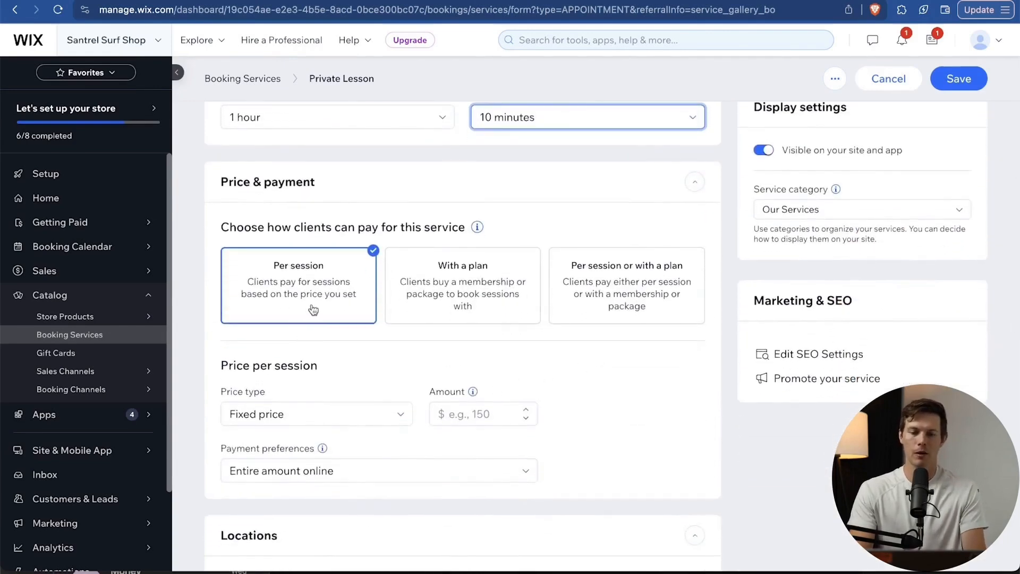
scroll(418, 346, "down", 2)
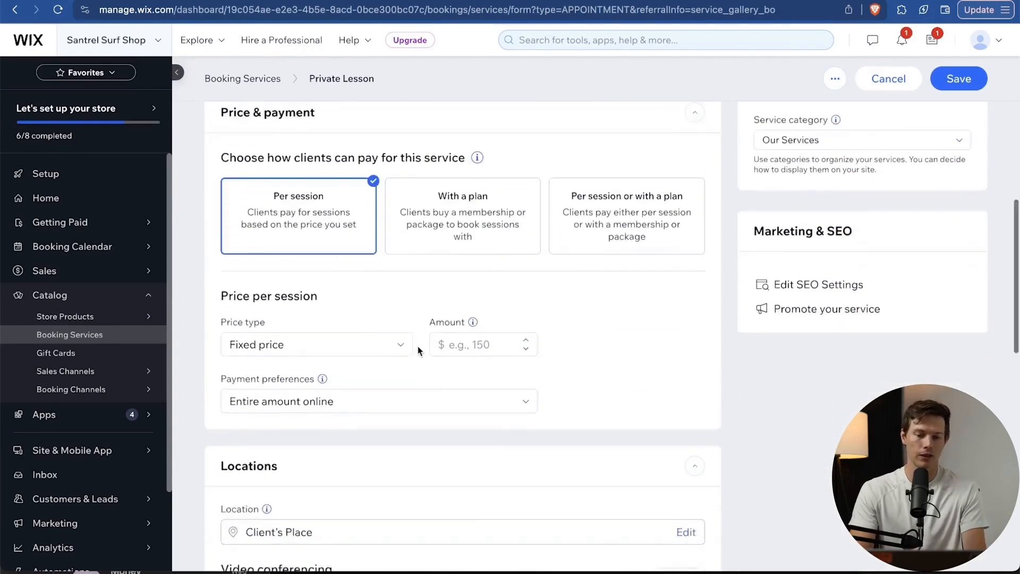
left_click(468, 309)
type("150")
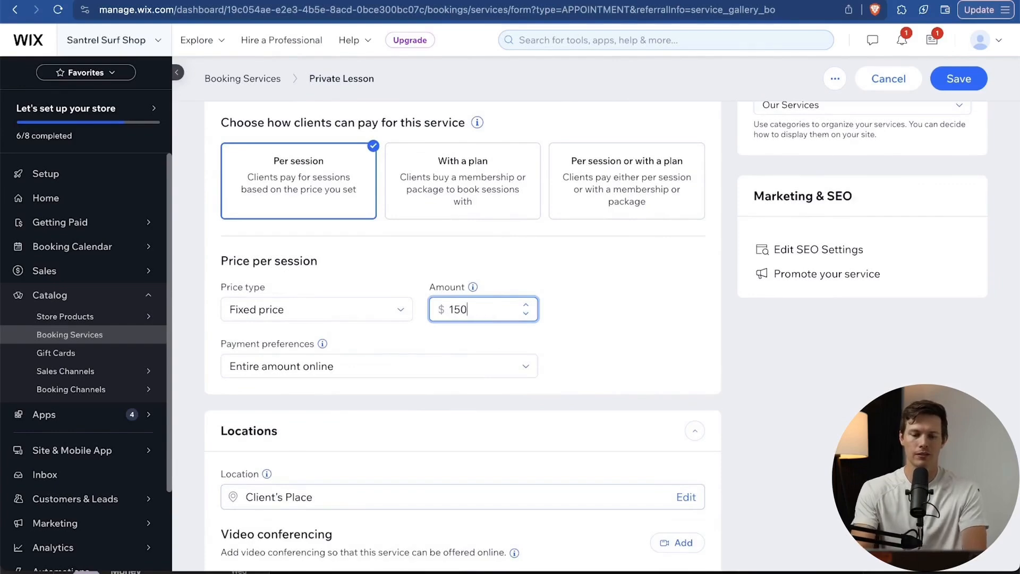
left_click(633, 344)
Keep payment as the entire amount online, review the form, and save the service.
scroll(633, 344, "down", 3)
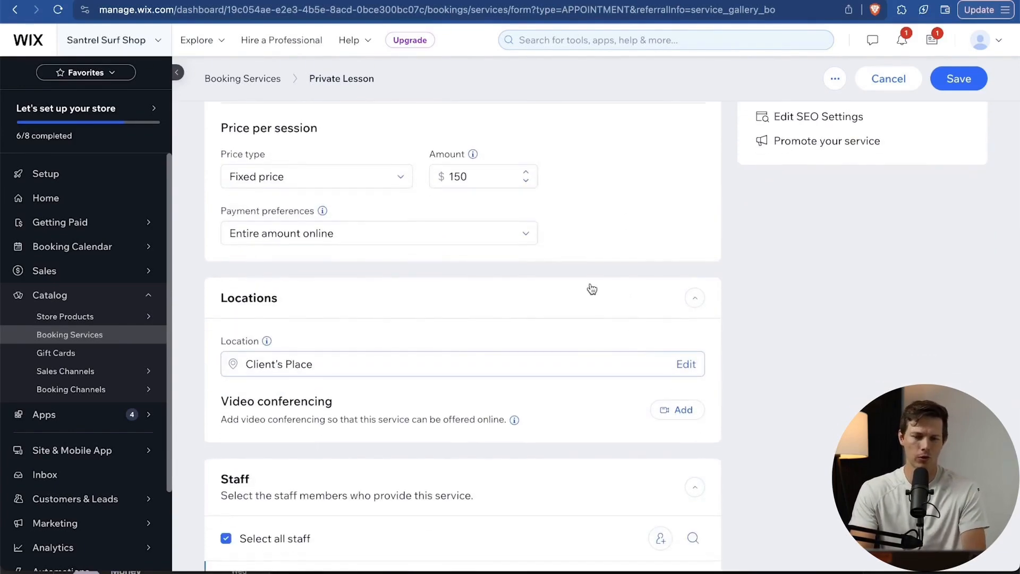
left_click(490, 238)
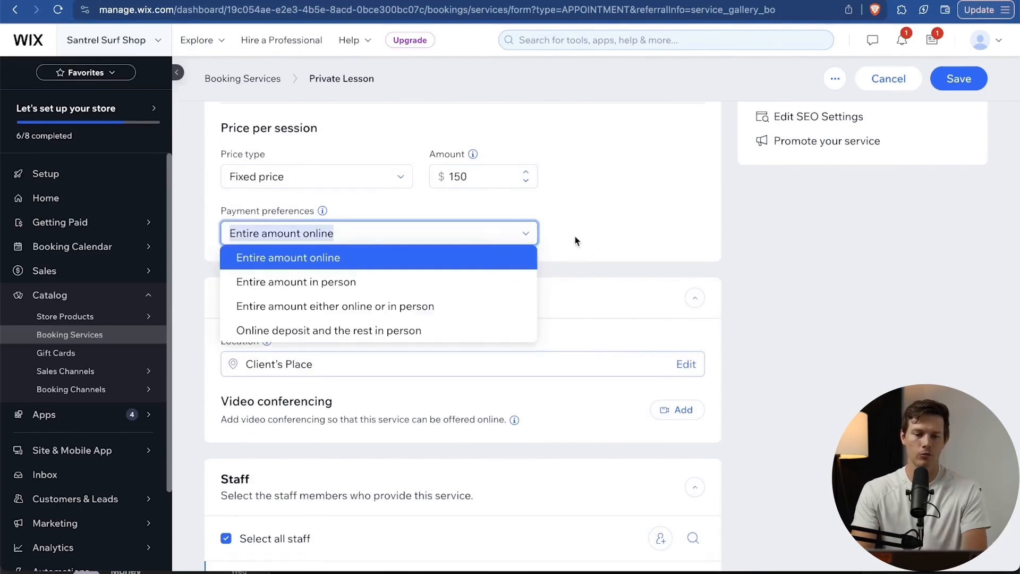
left_click(614, 244)
scroll(568, 366, "down", 5)
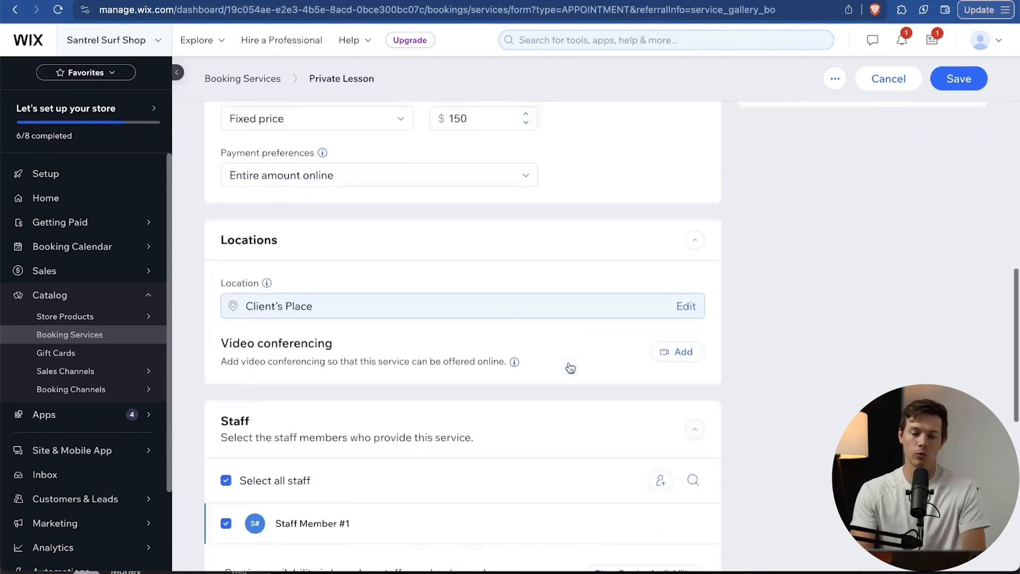
scroll(570, 368, "down", 5)
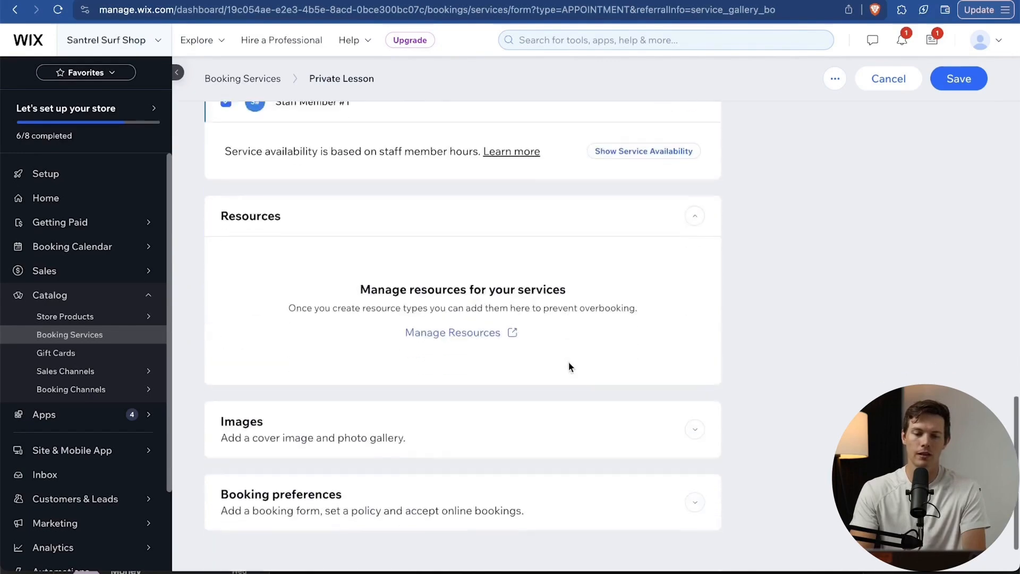
scroll(521, 315, "up", 3)
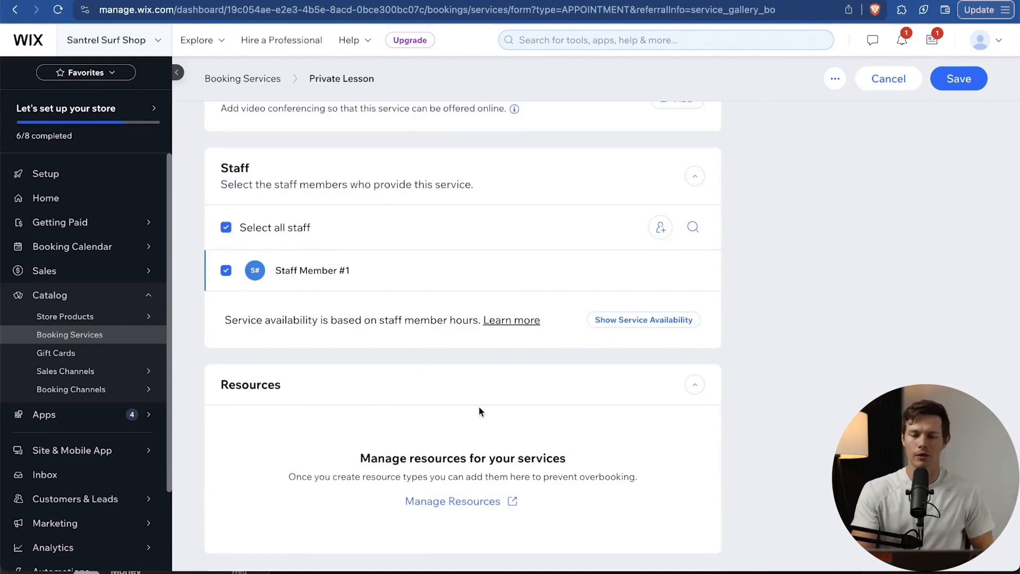
scroll(479, 409, "down", 5)
scroll(481, 411, "up", 20)
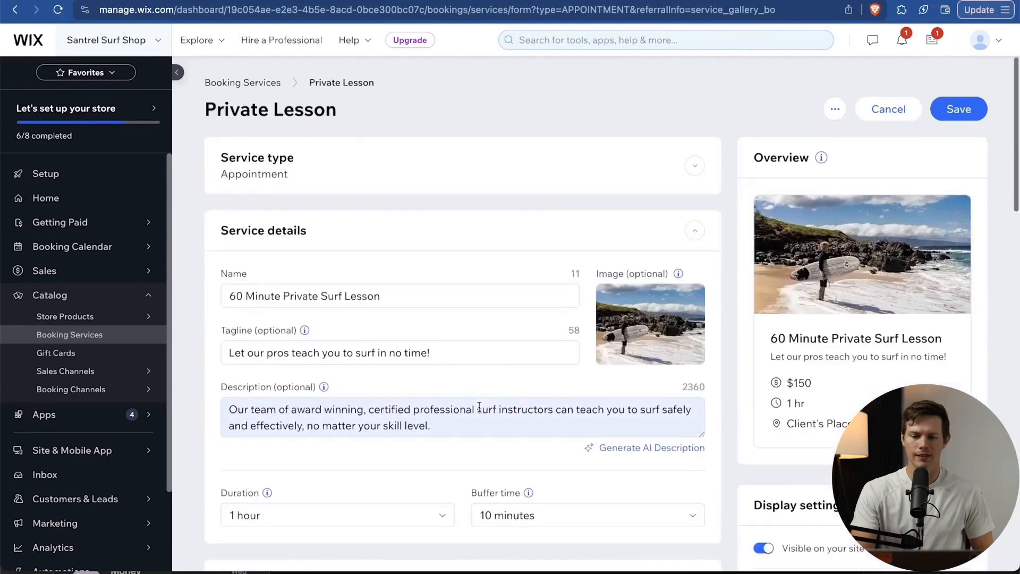
scroll(747, 407, "down", 2)
scroll(744, 407, "down", 1)
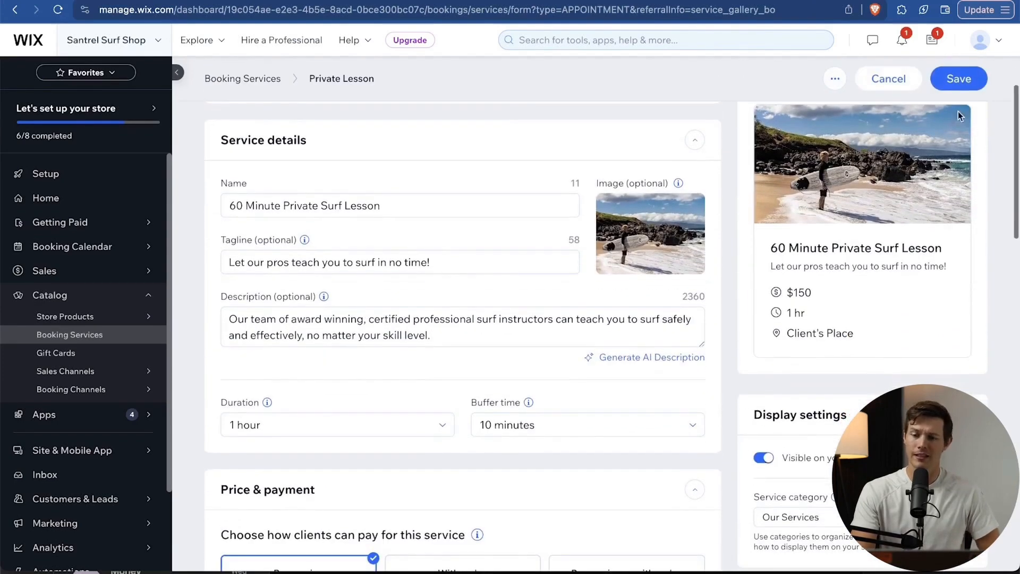
left_click(956, 85)
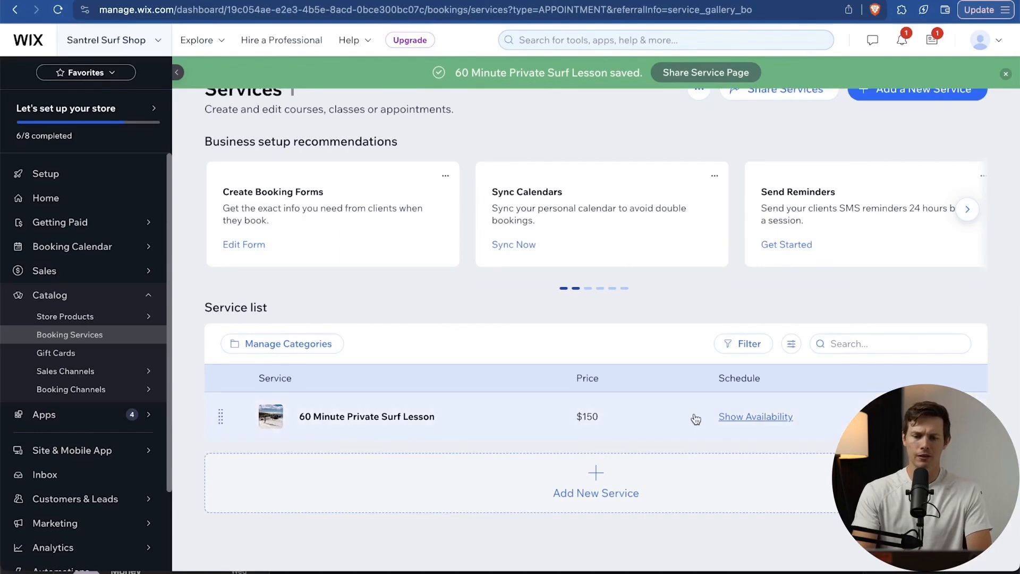
Review the surf lesson's available days and staff, then close the availability overview.
left_click(757, 418)
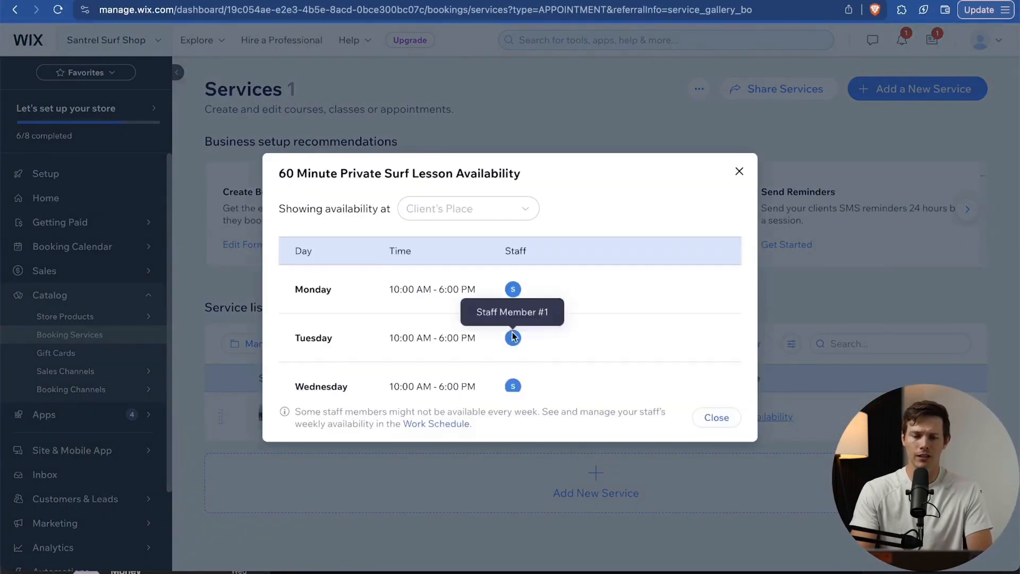
scroll(513, 332, "down", 3)
scroll(513, 332, "up", 3)
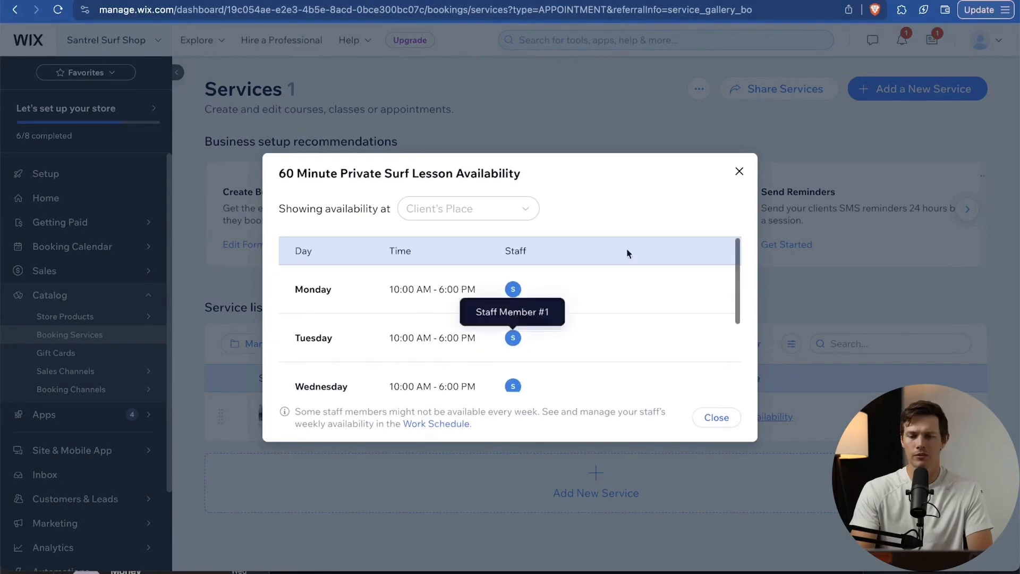
left_click(739, 171)
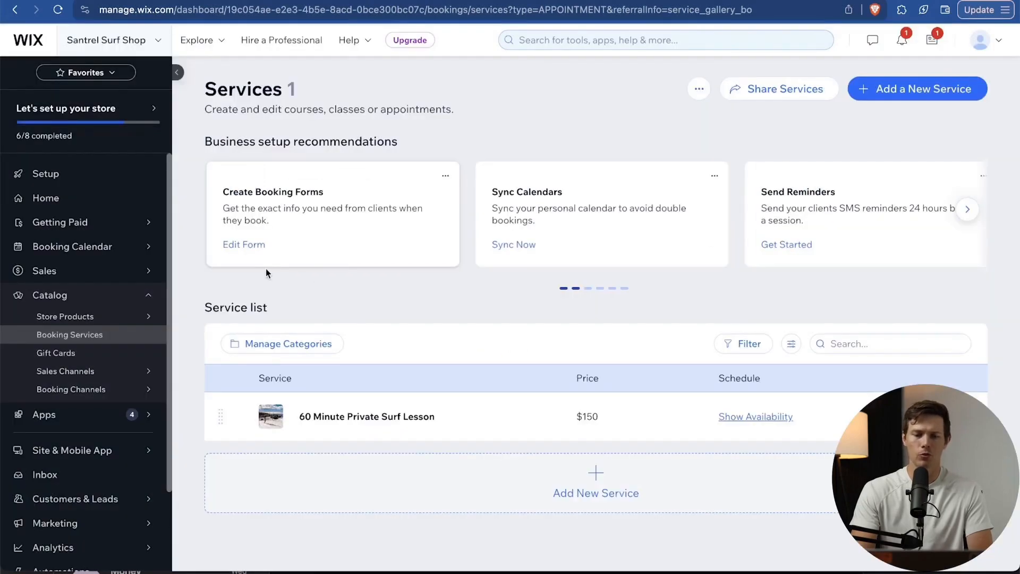
Open the booking calendar and toggle the surf lesson off and back on in the services filter.
left_click(79, 250)
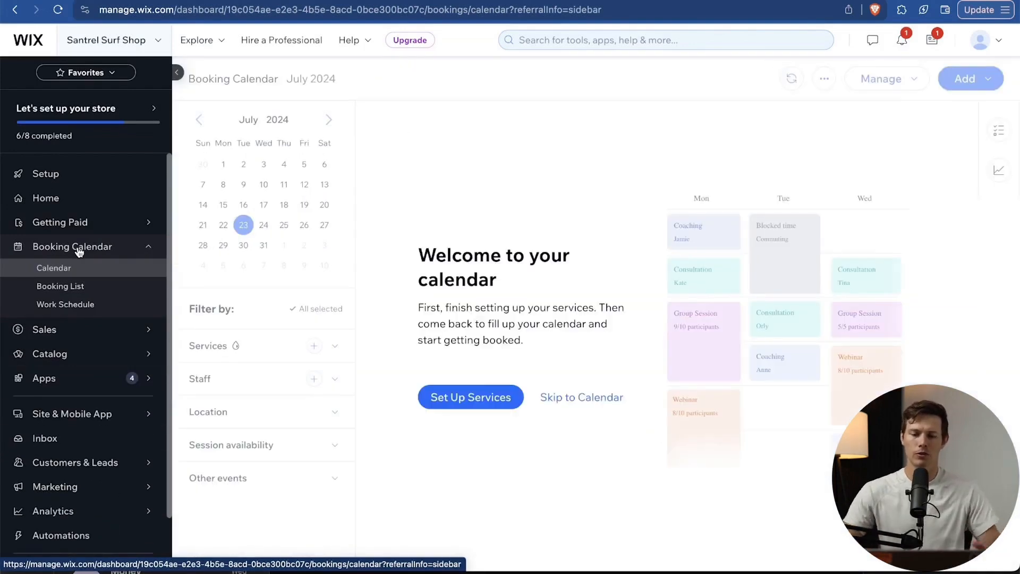
left_click(578, 401)
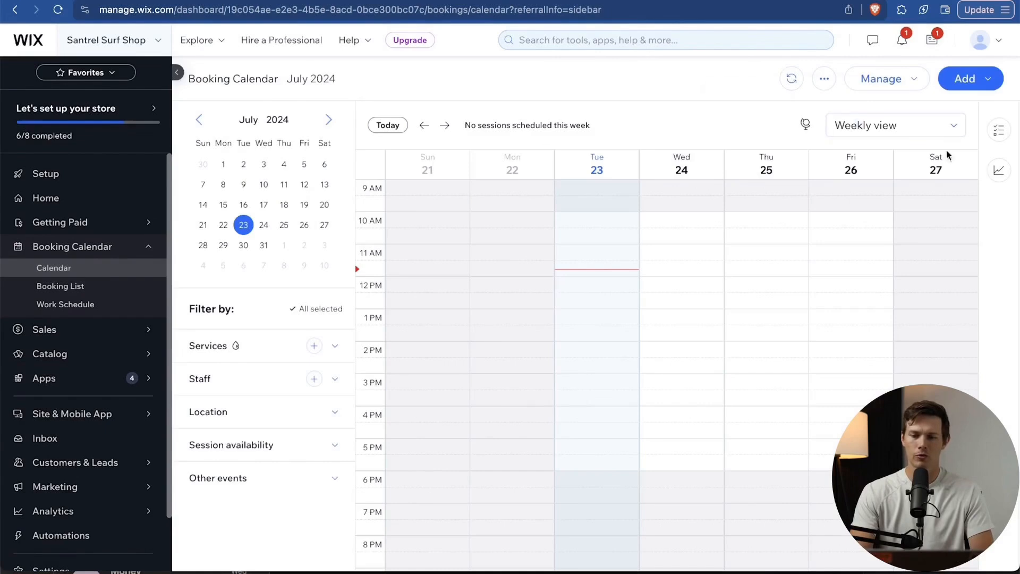
left_click(339, 351)
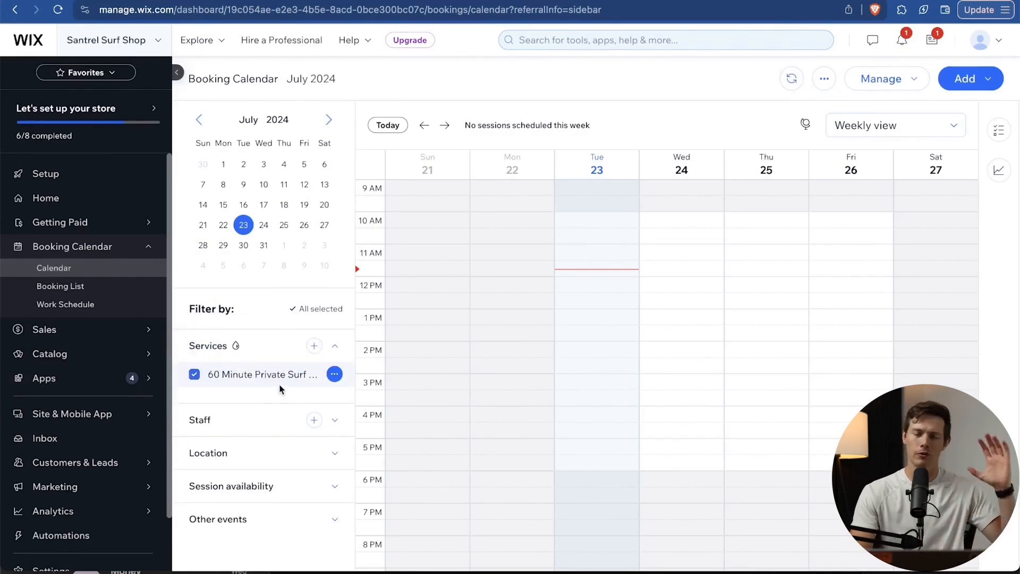
left_click(195, 376)
left_click(194, 375)
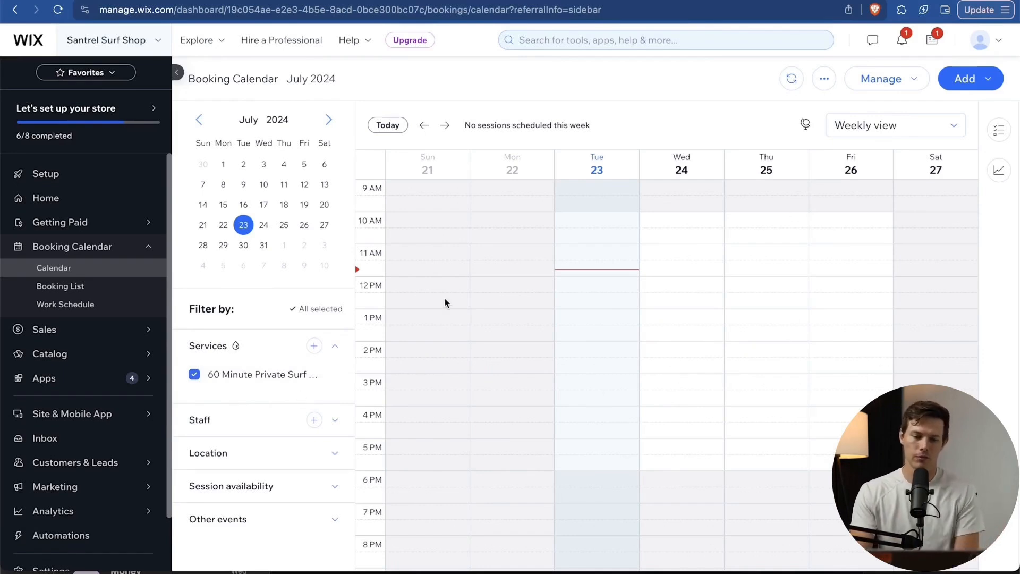
Expand the session availability filter, then open the empty Booking List.
left_click(319, 488)
scroll(319, 494, "down", 3)
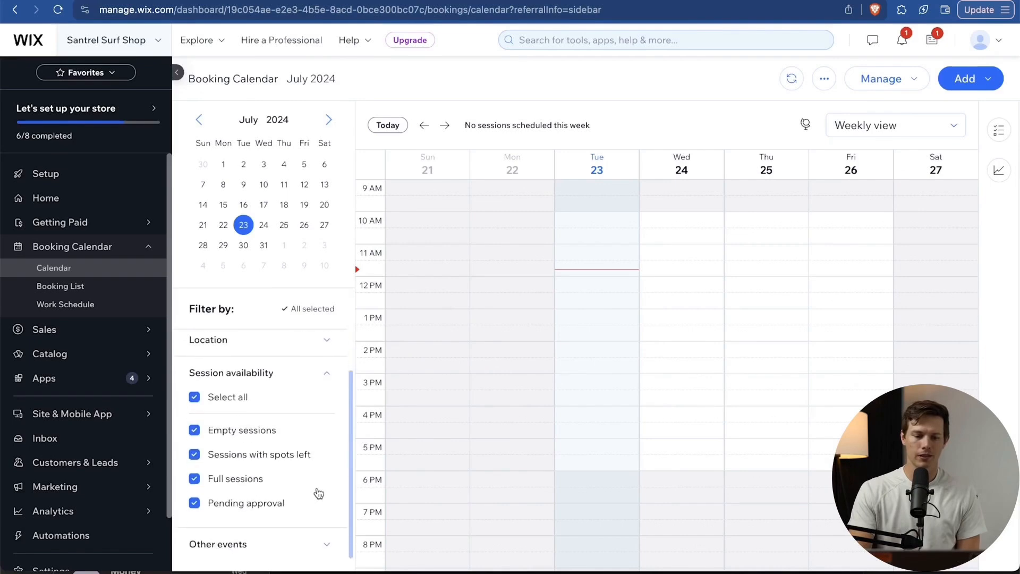
left_click(110, 292)
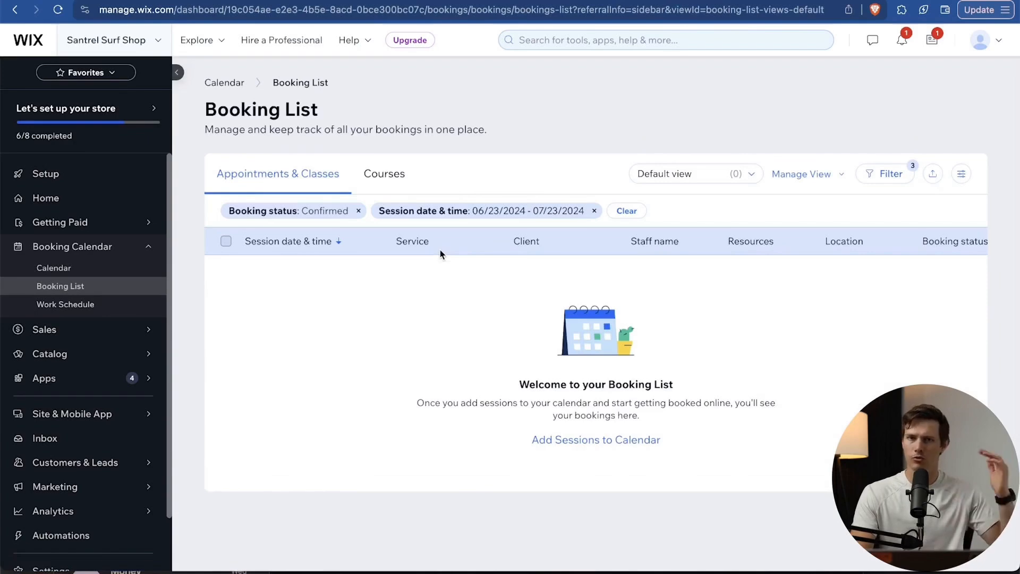
From the Work Schedule, open Staff Member #1's working hours for editing.
left_click(112, 312)
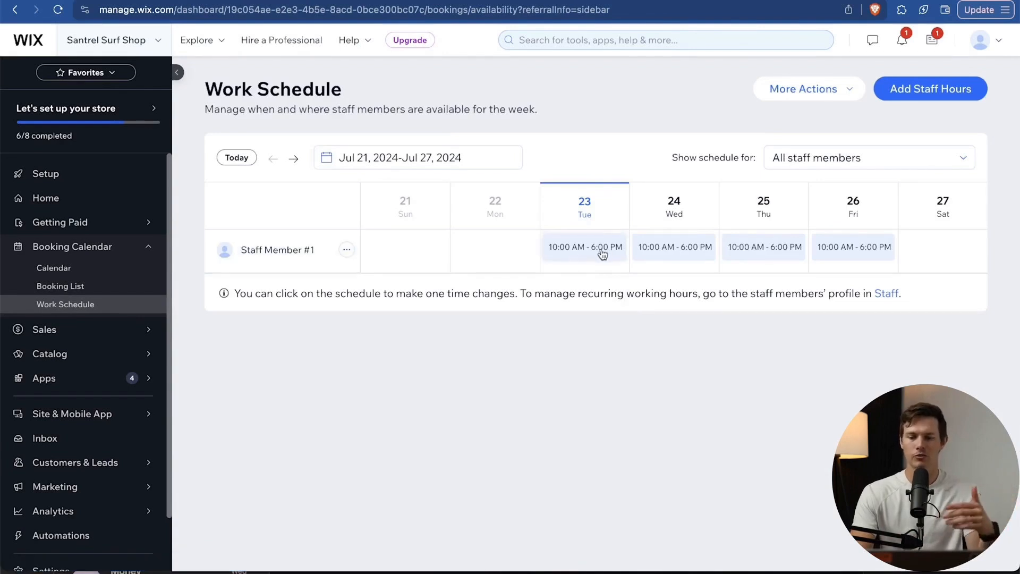
left_click(347, 250)
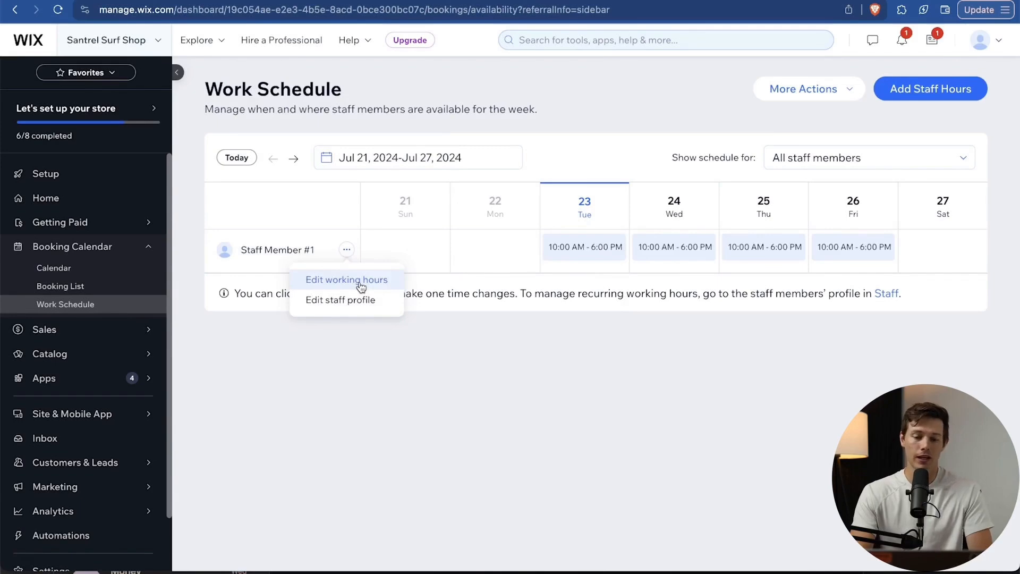
left_click(361, 280)
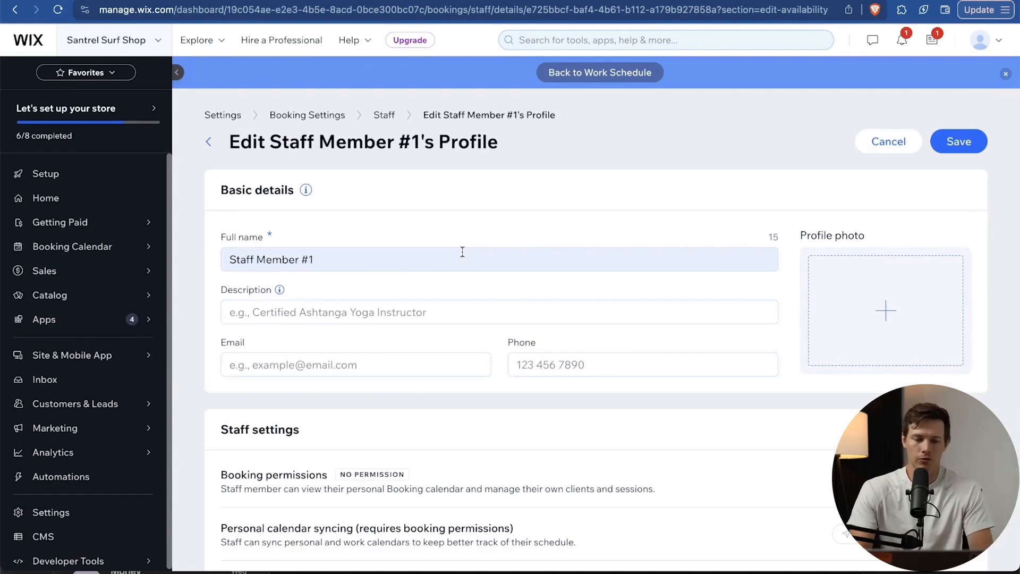
Replace the staff member's full name with the instructor's first name plus '(Instructor #1)' and save.
scroll(473, 310, "down", 7)
scroll(474, 309, "up", 7)
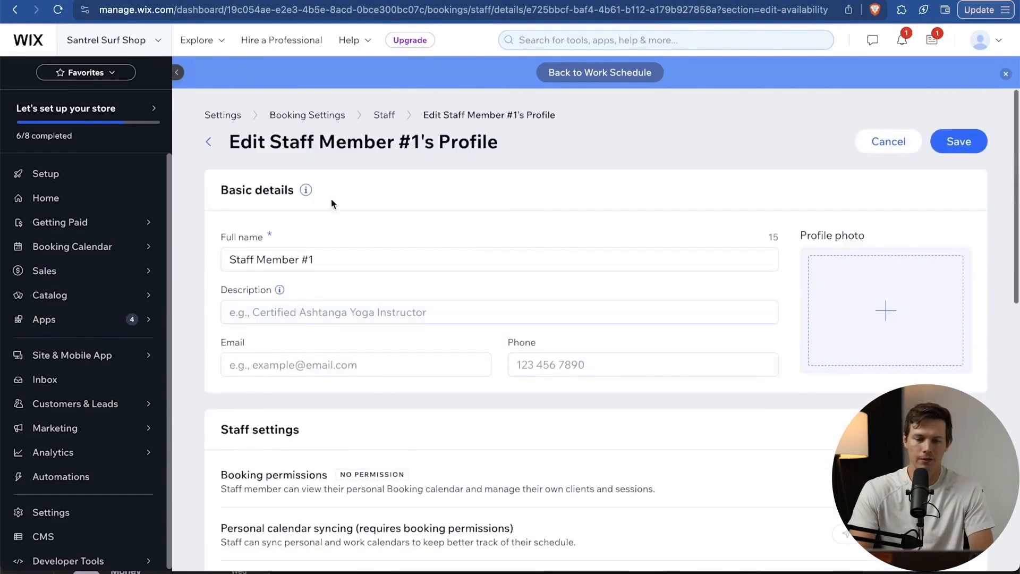
triple_click(287, 260)
type("Mike")
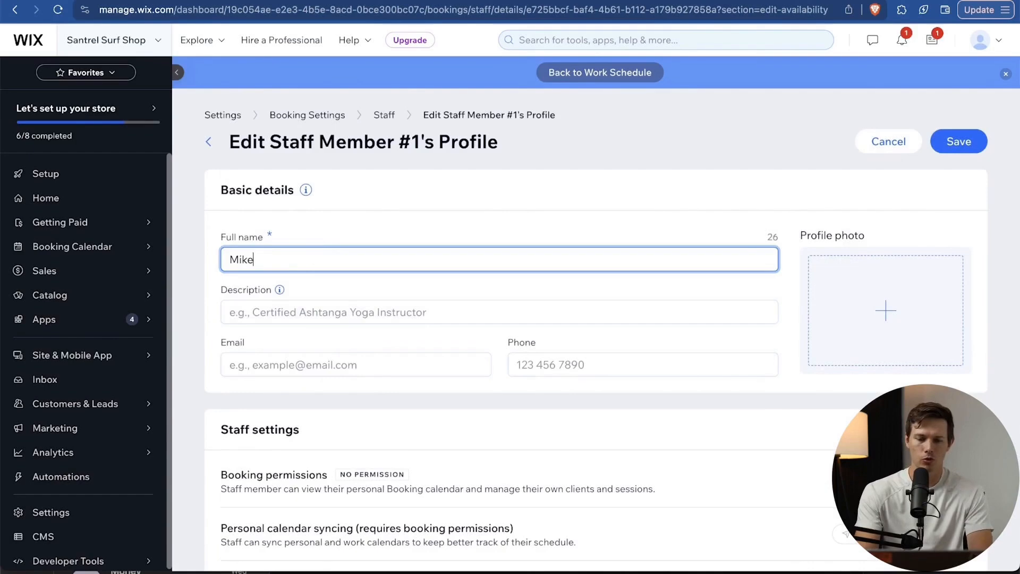
type(" (Instructor")
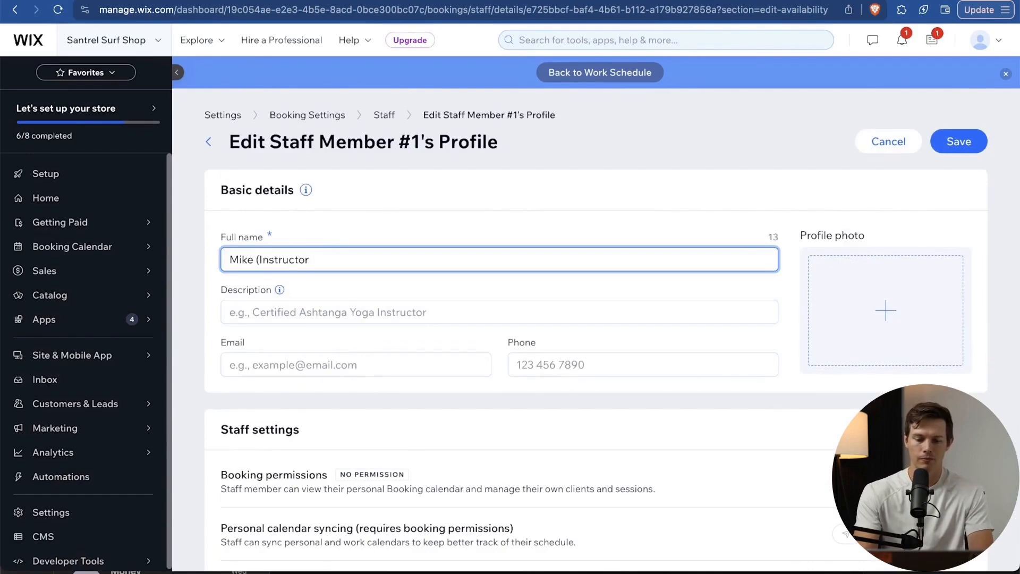
type(" #1)")
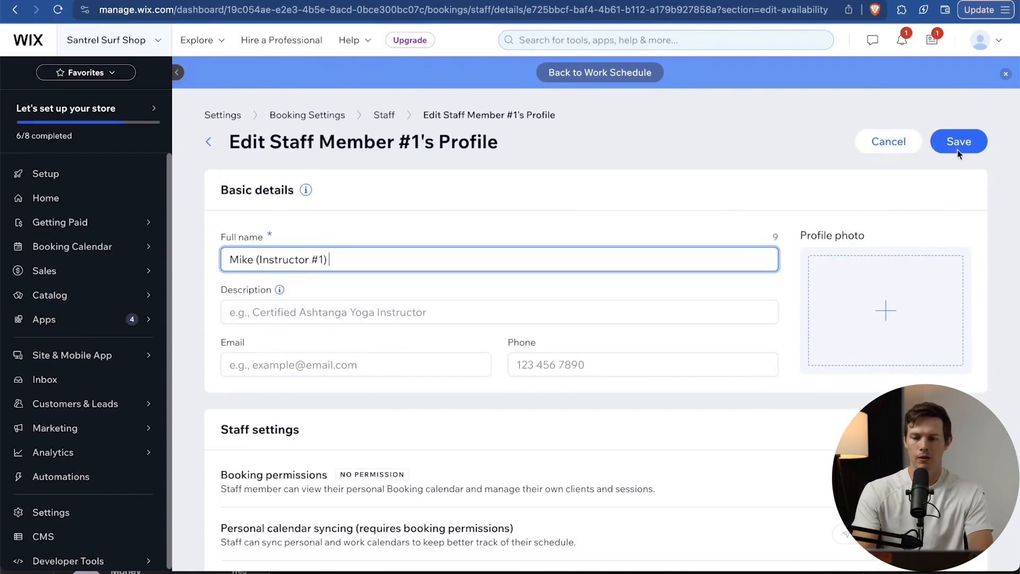
left_click(958, 149)
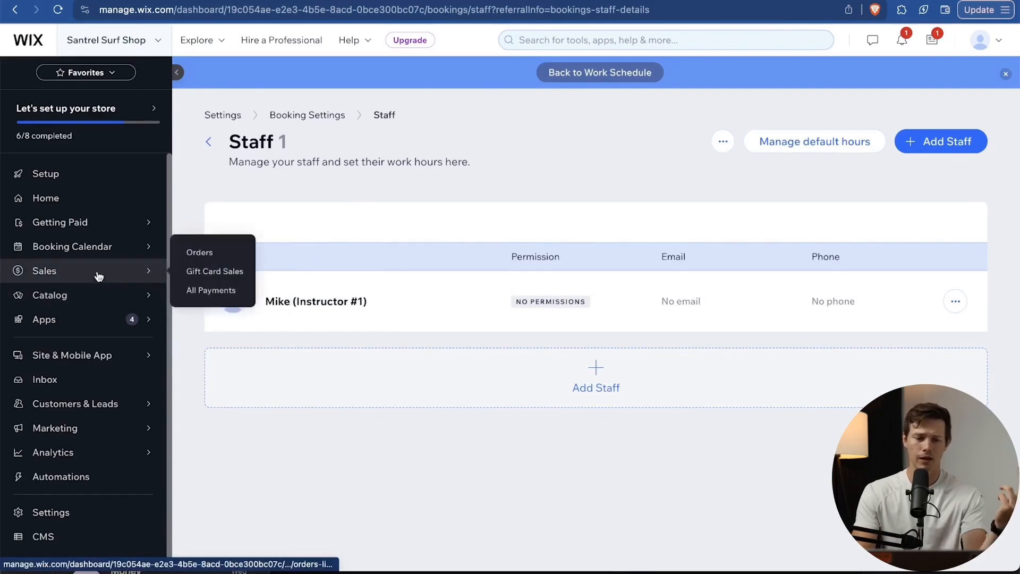
Navigate through Apps and the Contacts list to the Forms & Submissions page.
left_click(85, 330)
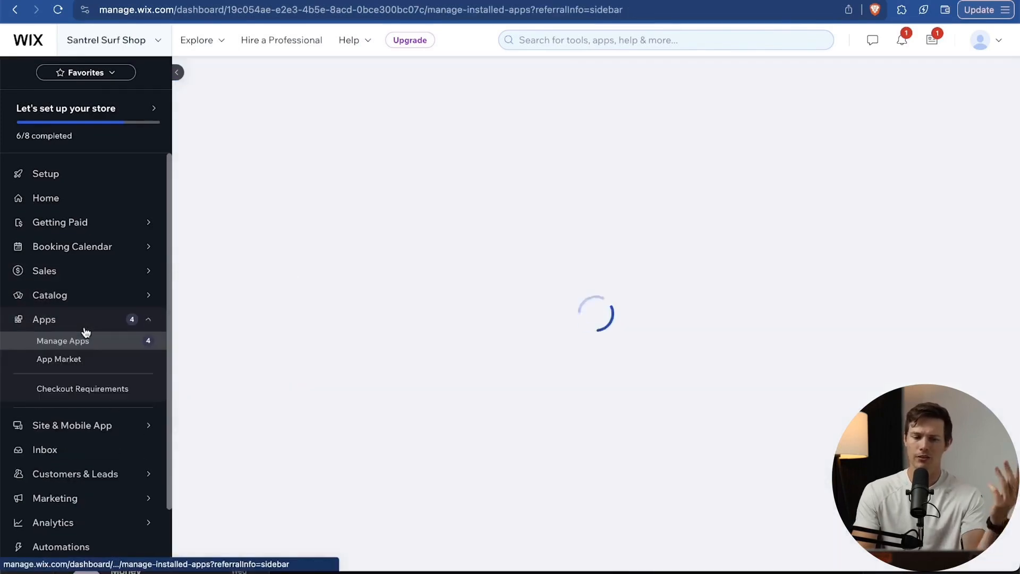
scroll(120, 385, "down", 1)
scroll(120, 389, "down", 1)
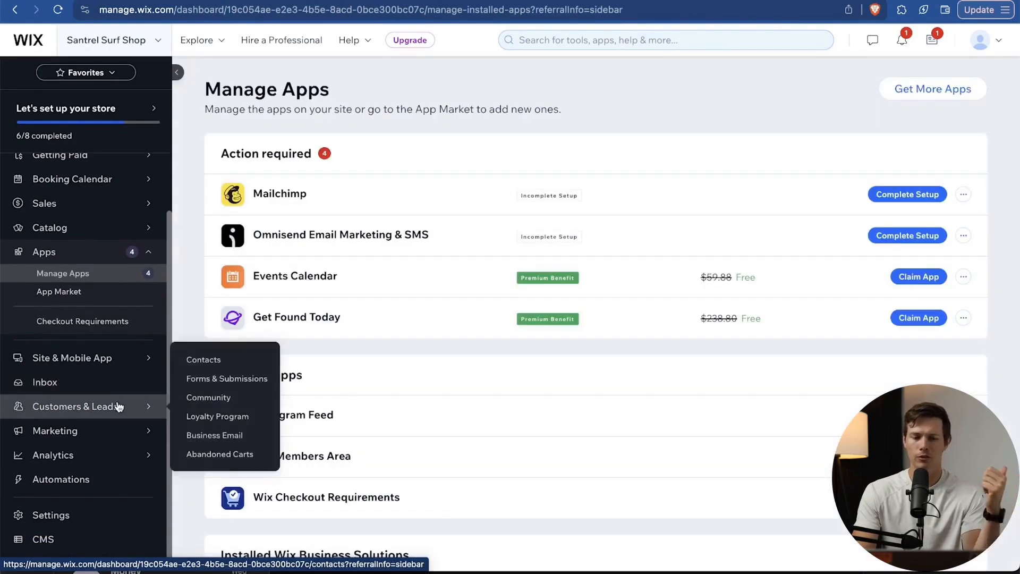
left_click(119, 406)
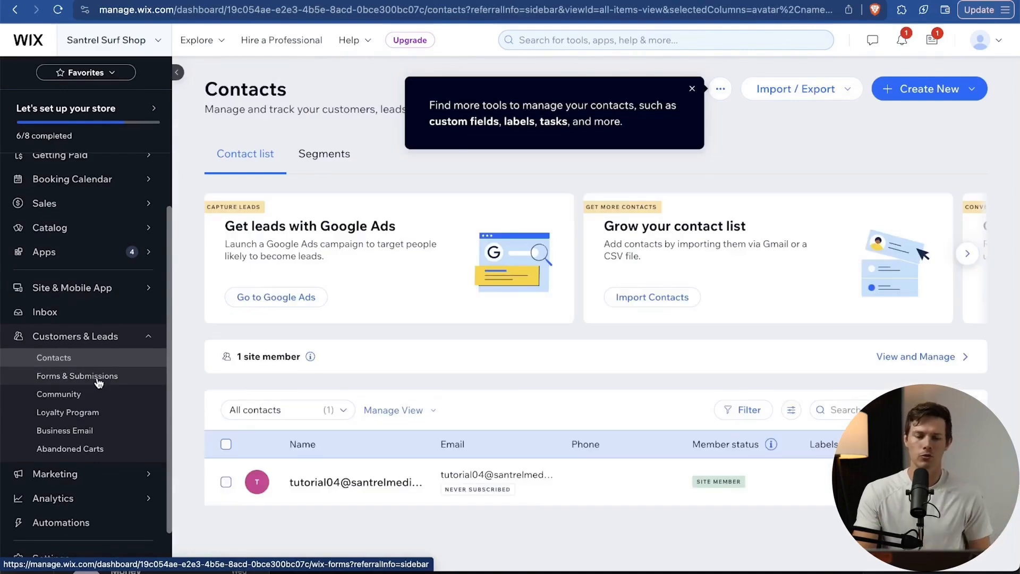
left_click(98, 381)
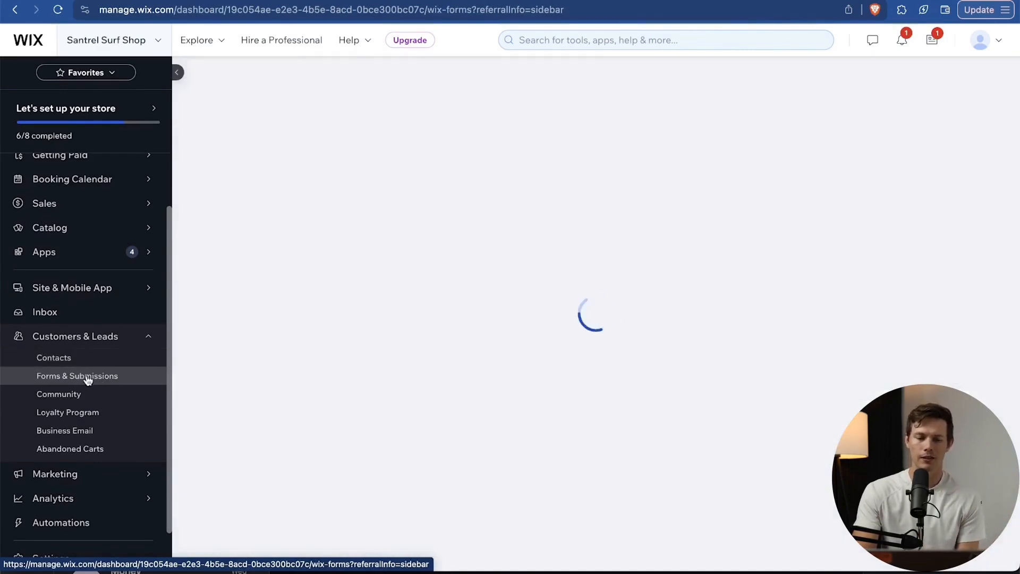
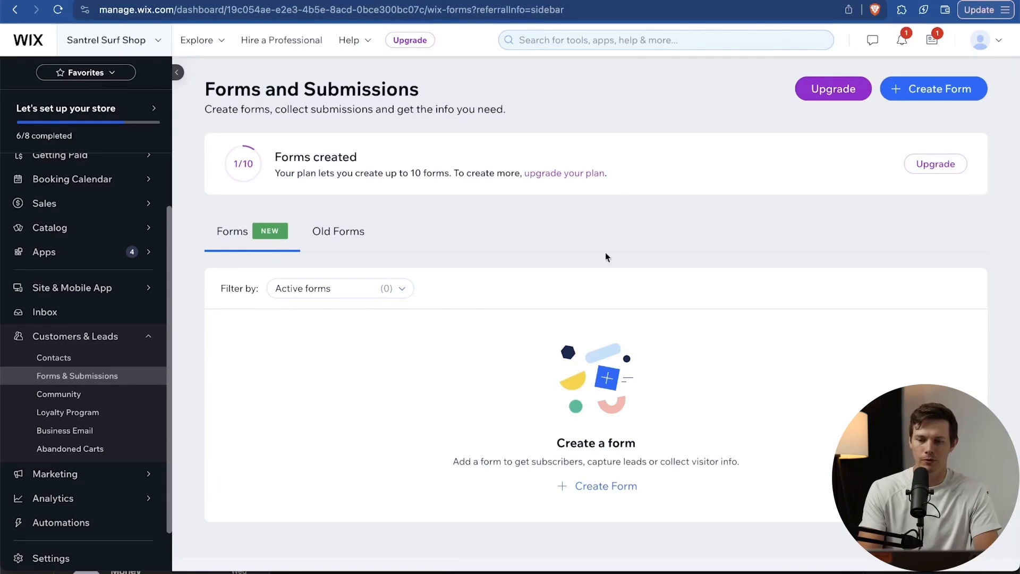
Start a new blank form, My Form, from the Forms & Submissions page.
mouse_move(845, 98)
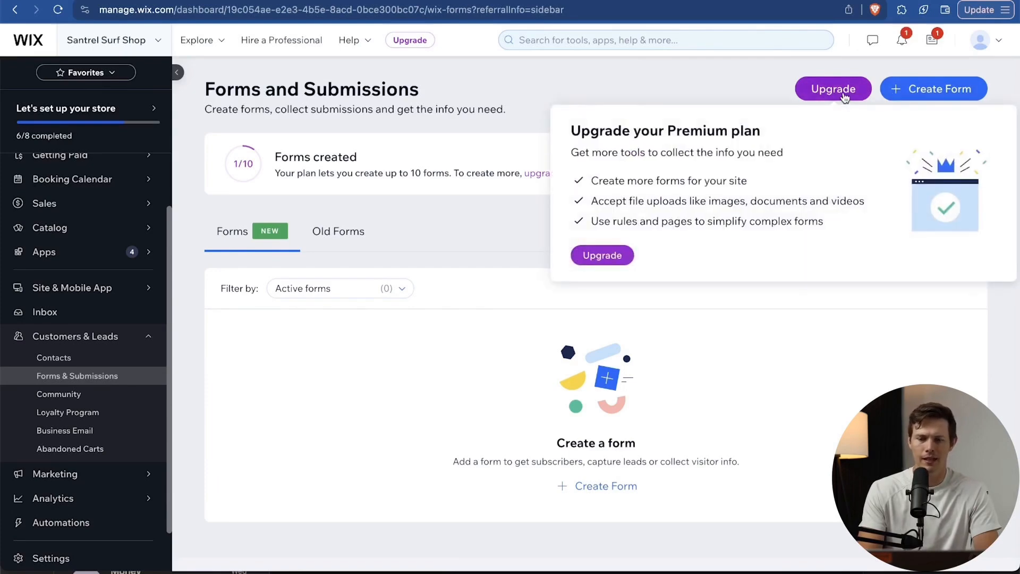
left_click(946, 91)
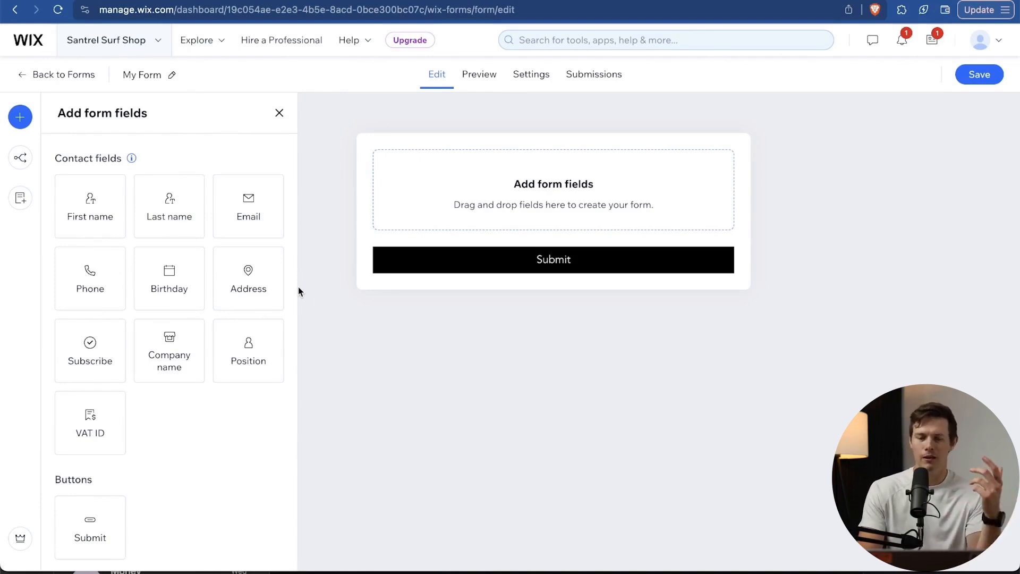
Add First name, Last name, Email and Phone fields; add and then remove a subscribe checkbox.
left_click_drag(91, 200, 511, 196)
left_click_drag(186, 200, 431, 223)
left_click_drag(228, 212, 441, 279)
left_click_drag(96, 285, 496, 367)
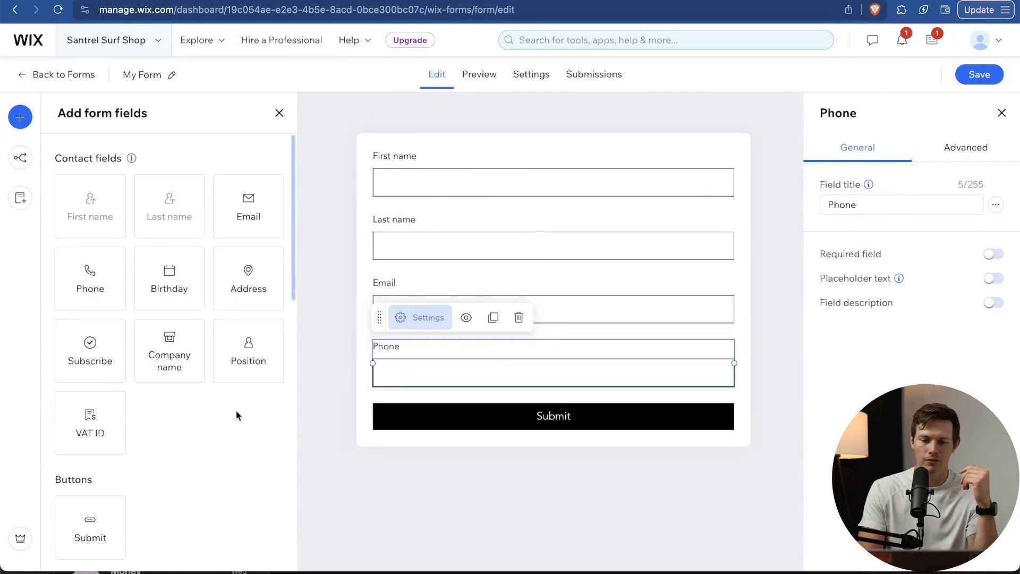
scroll(139, 443, "down", 3)
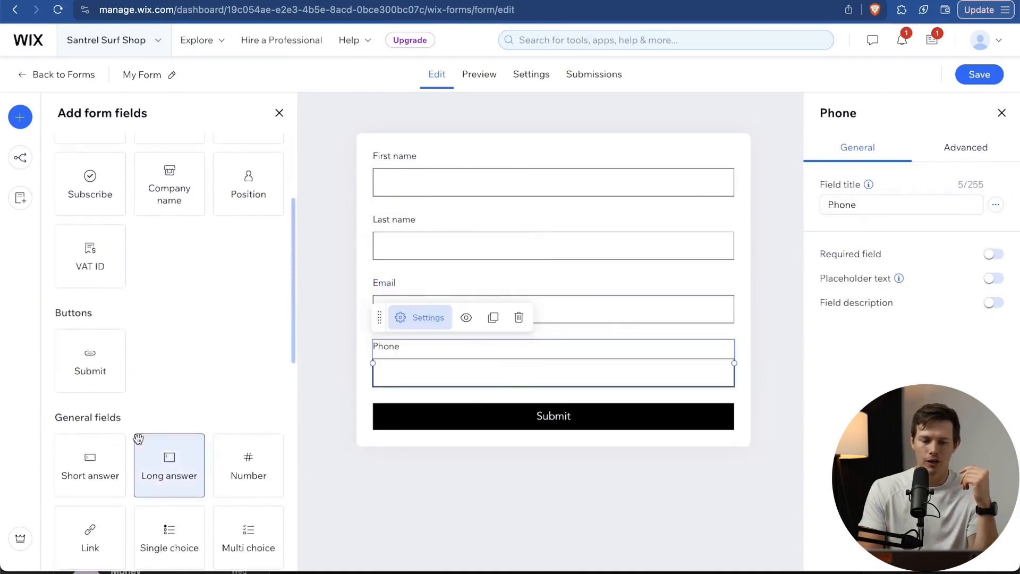
scroll(139, 441, "up", 2)
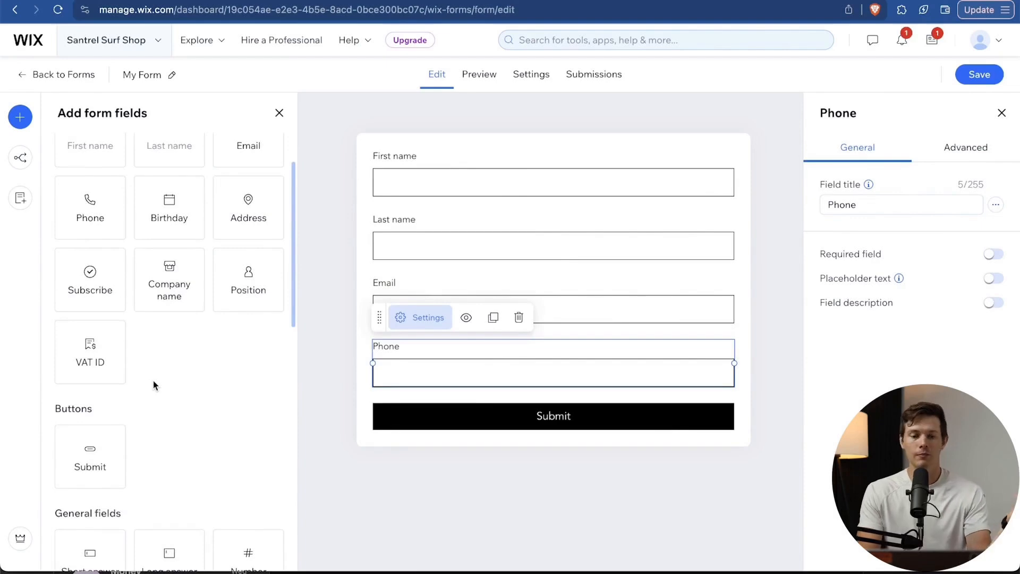
left_click_drag(78, 301, 403, 418)
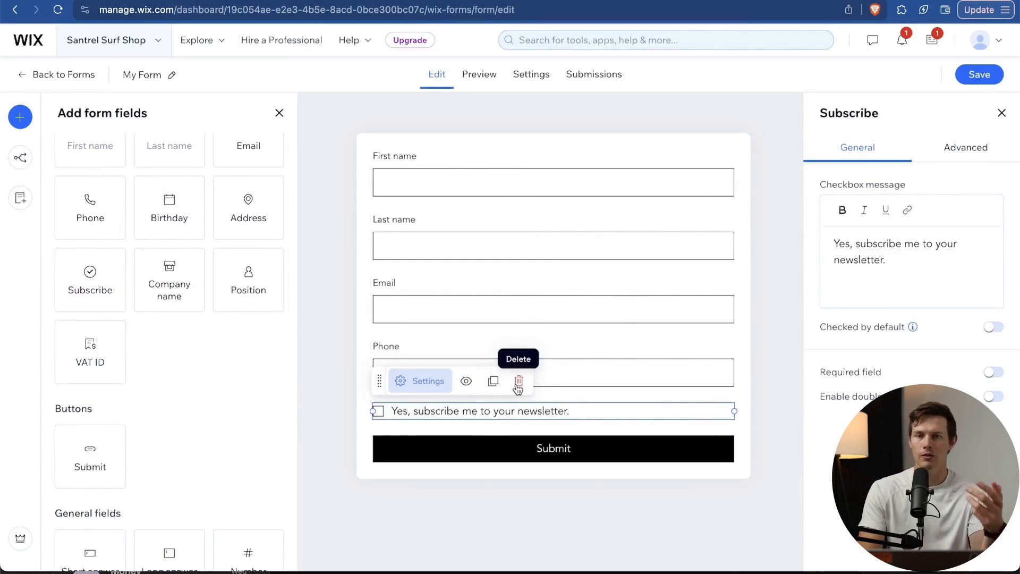
left_click(518, 382)
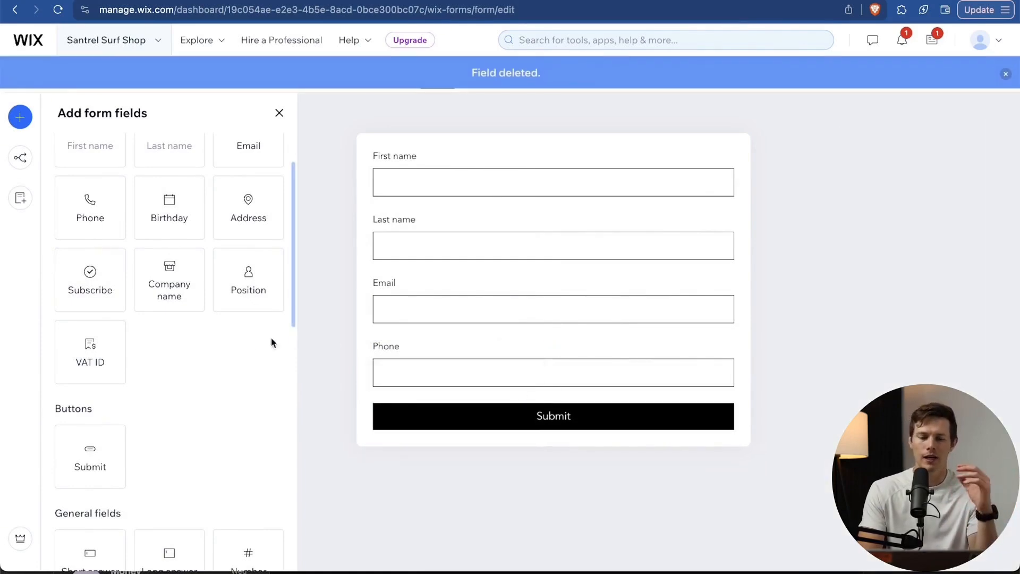
Add a Long answer field to the form below the Phone field.
scroll(228, 340, "down", 1)
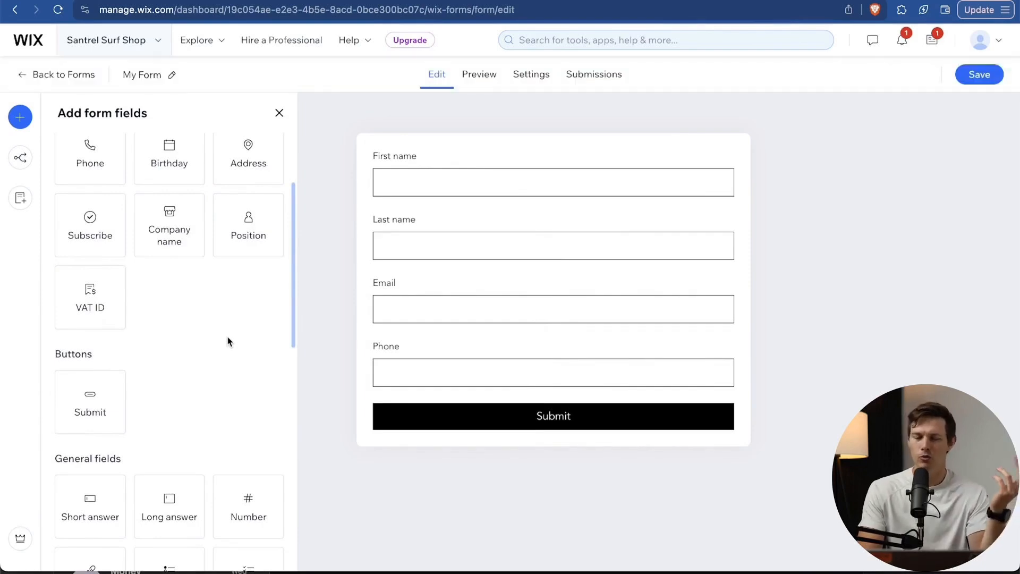
scroll(228, 341, "down", 2)
scroll(228, 341, "down", 10)
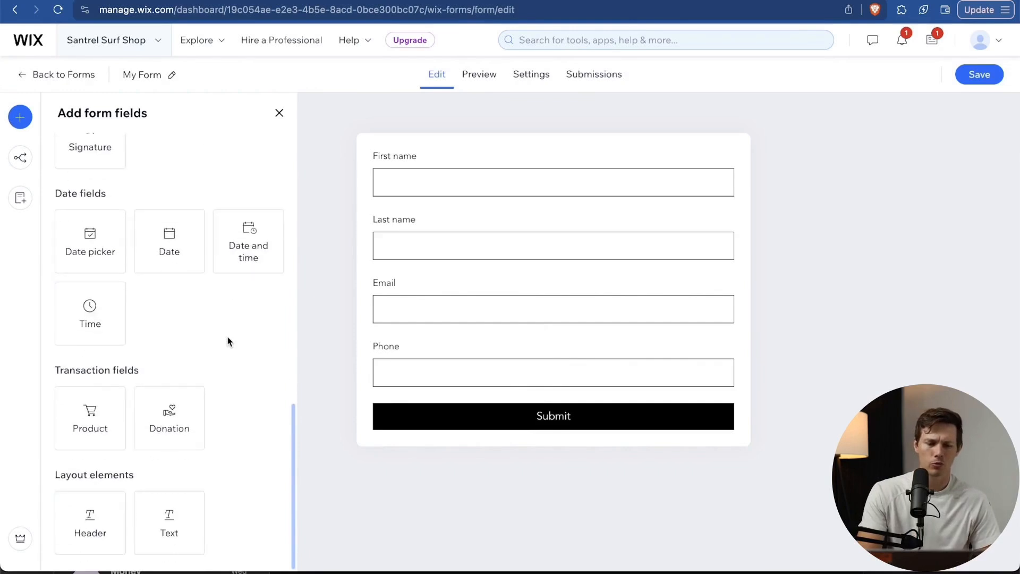
scroll(209, 423, "up", 3)
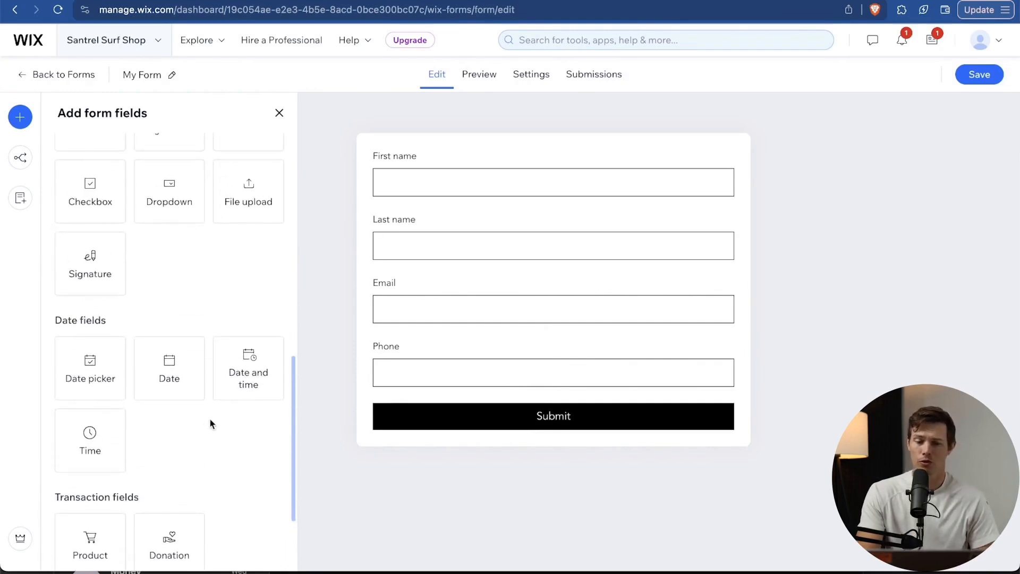
scroll(225, 417, "up", 3)
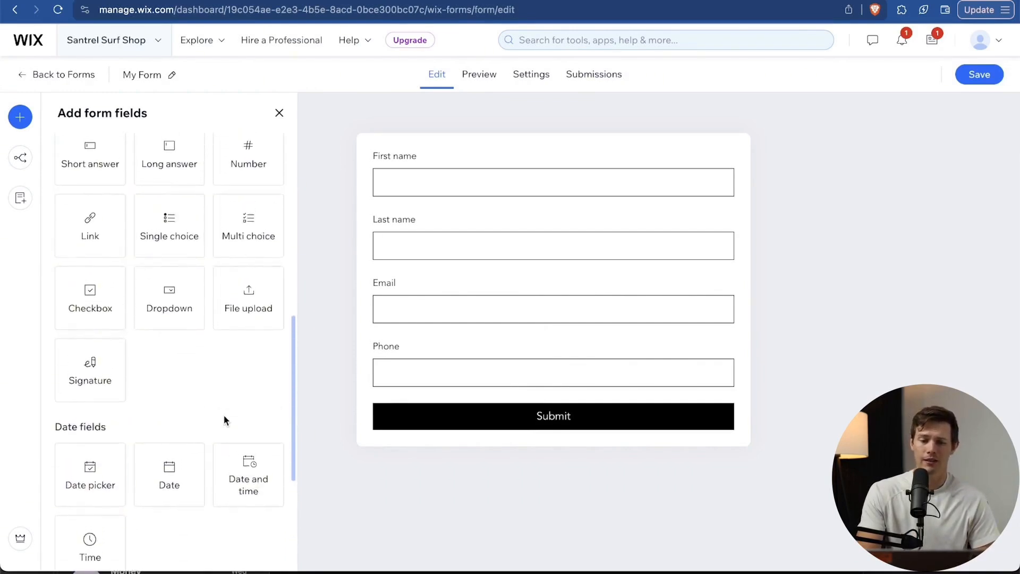
scroll(189, 401, "up", 1)
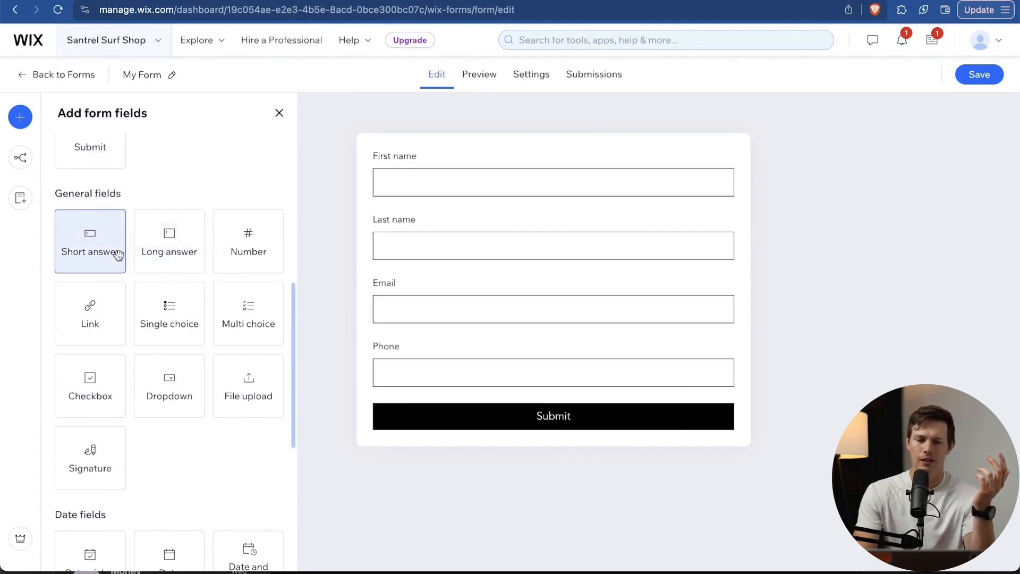
left_click_drag(175, 250, 464, 426)
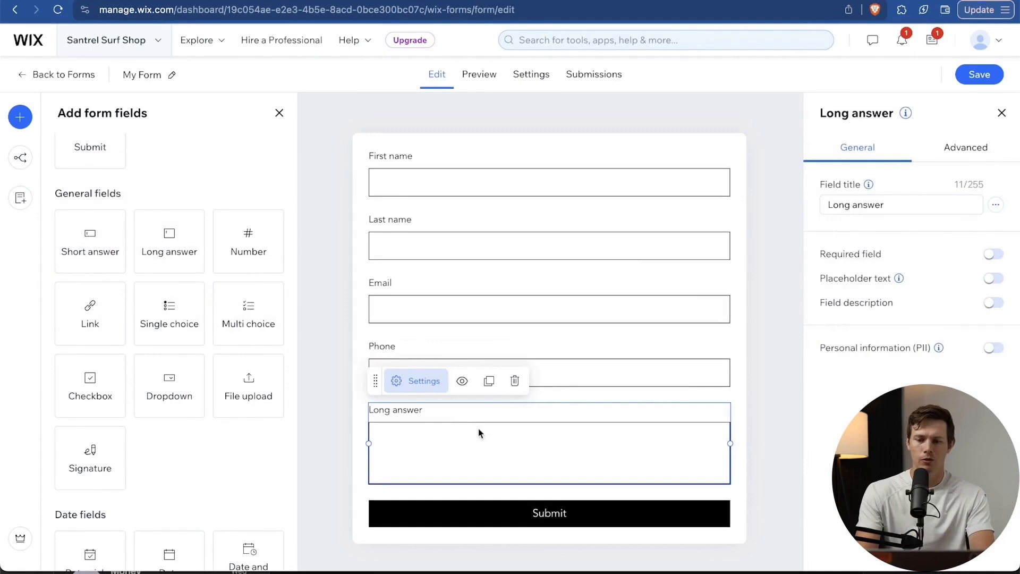
Title the long-answer field 'What can we help you with?', save the form and leave the editor.
triple_click(880, 205)
type("What can we help you with?")
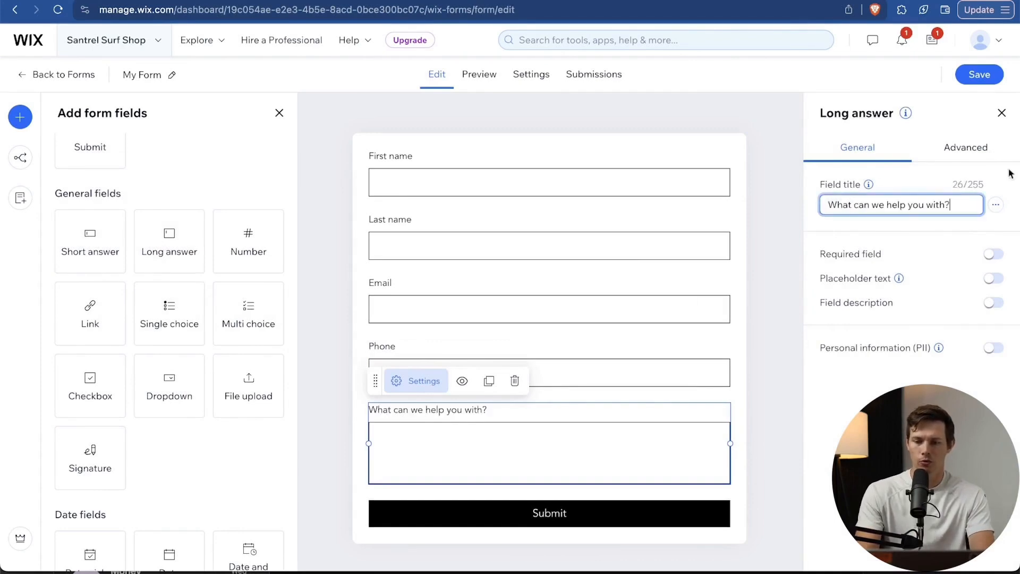
left_click(972, 80)
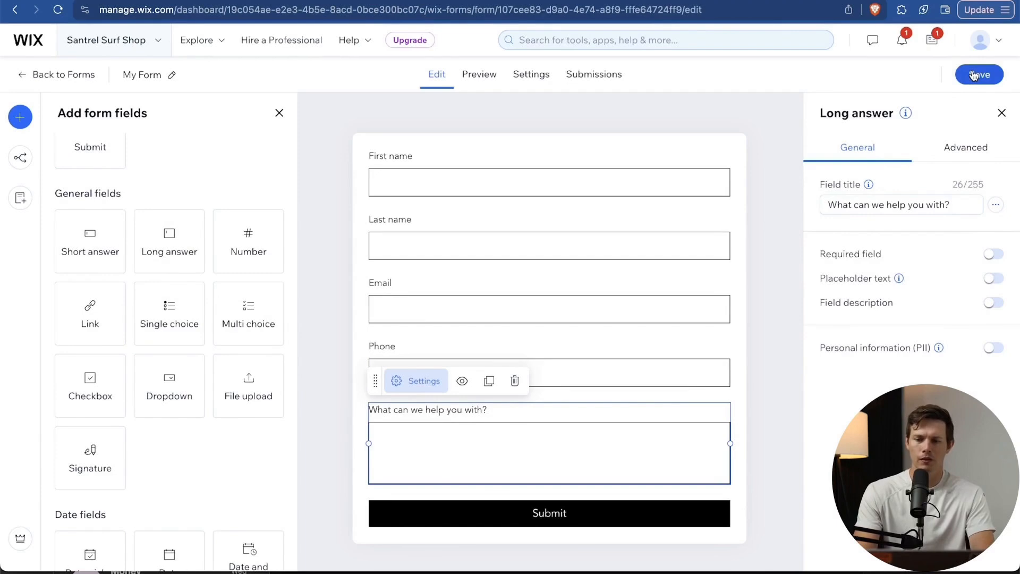
left_click(1003, 113)
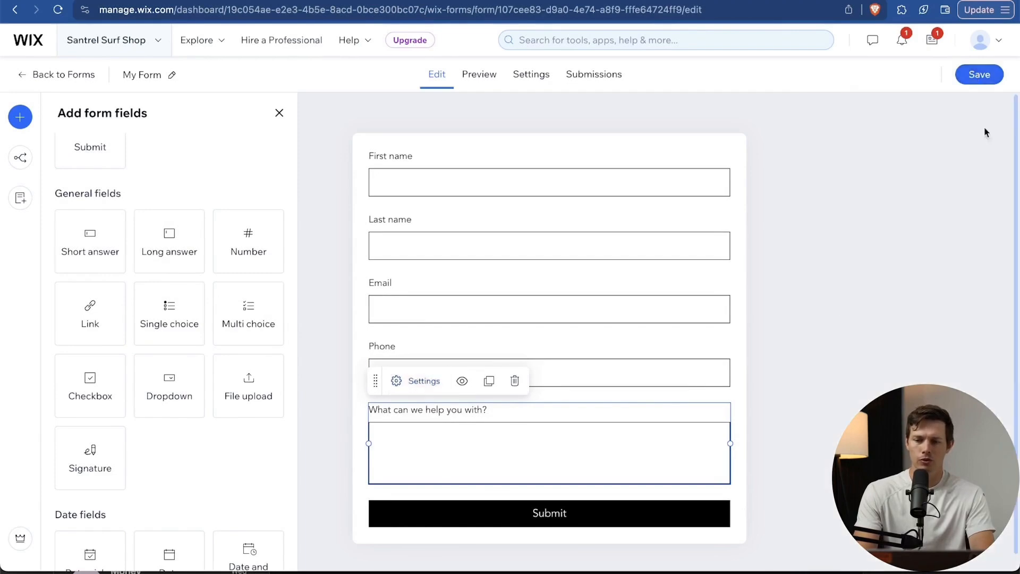
left_click(40, 76)
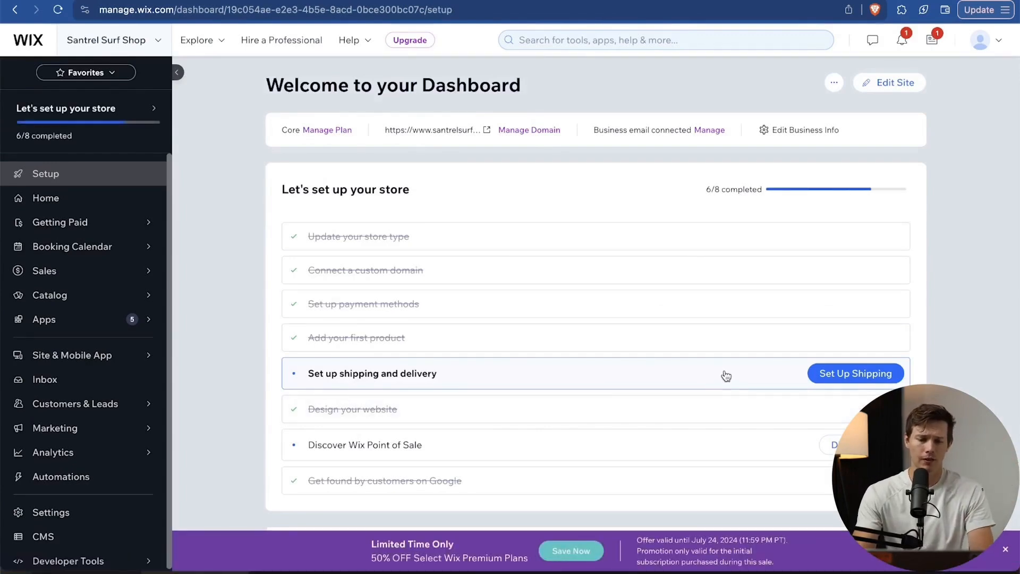
Start the shipping and delivery setup, dismiss its guide, and return to the site dashboard.
left_click(871, 376)
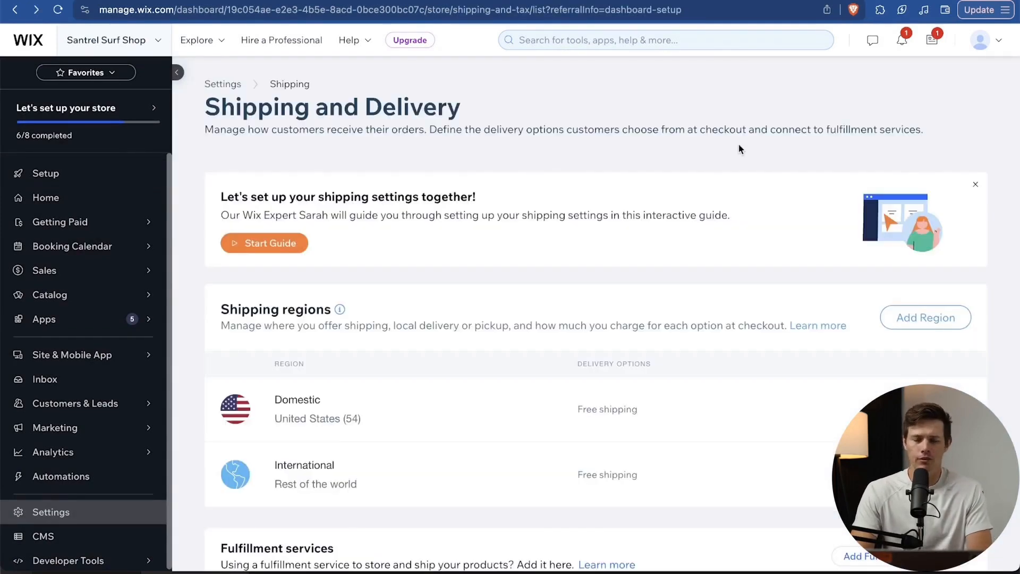
left_click(289, 242)
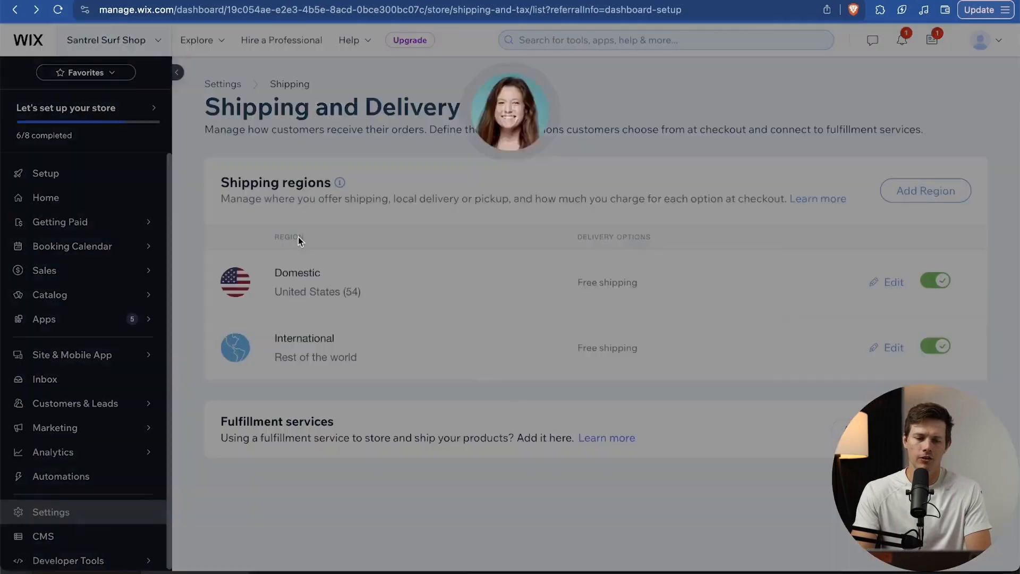
left_click(510, 112)
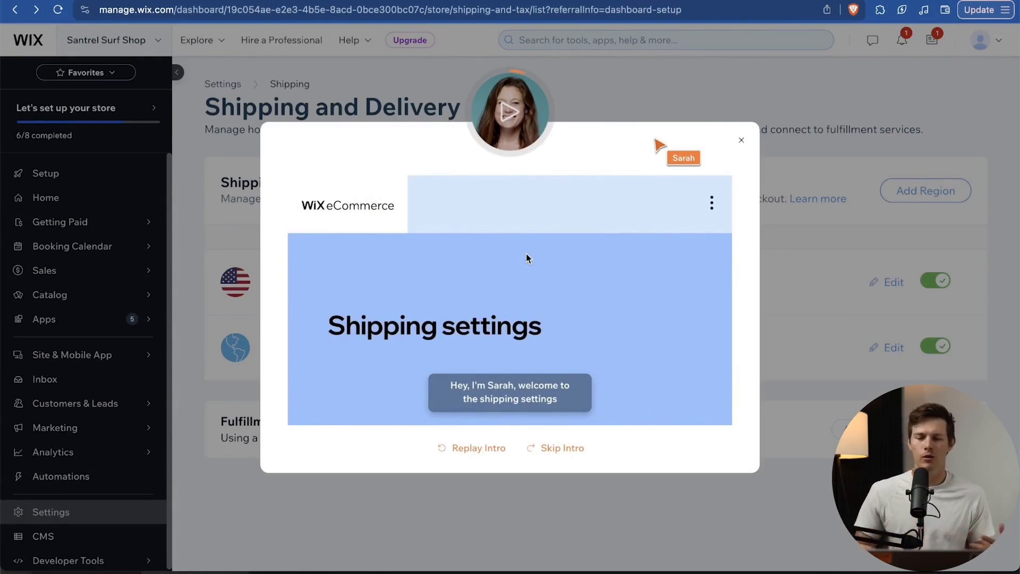
left_click(743, 144)
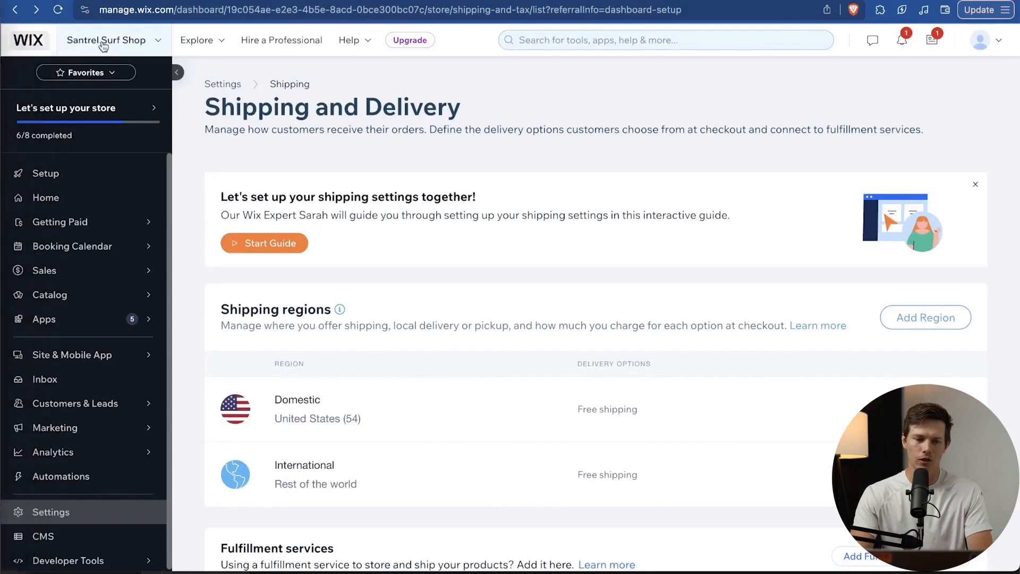
left_click(23, 42)
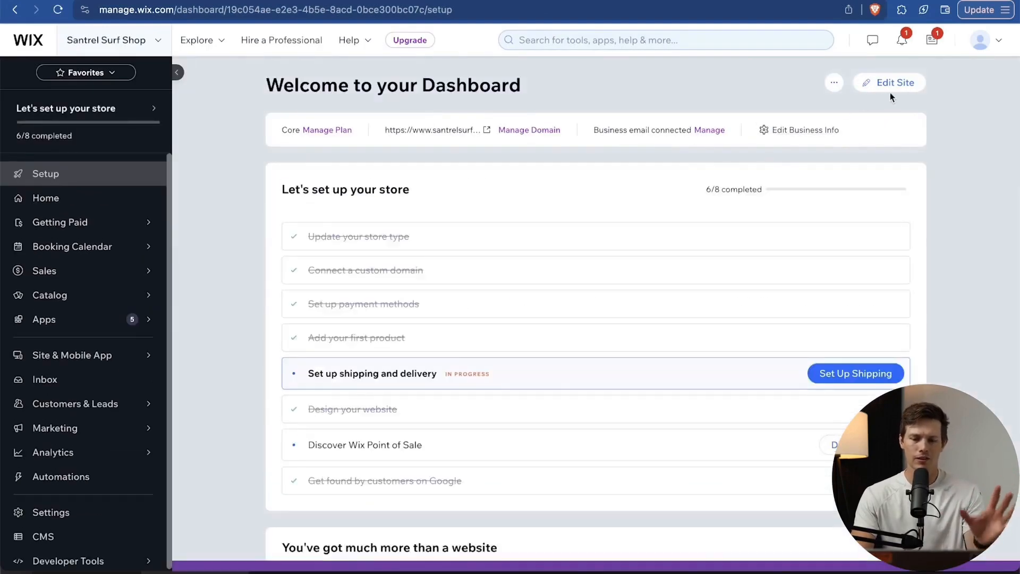
In the mobile layout, shrink the sections below the welcome banner and move Shop Now up.
left_click(892, 85)
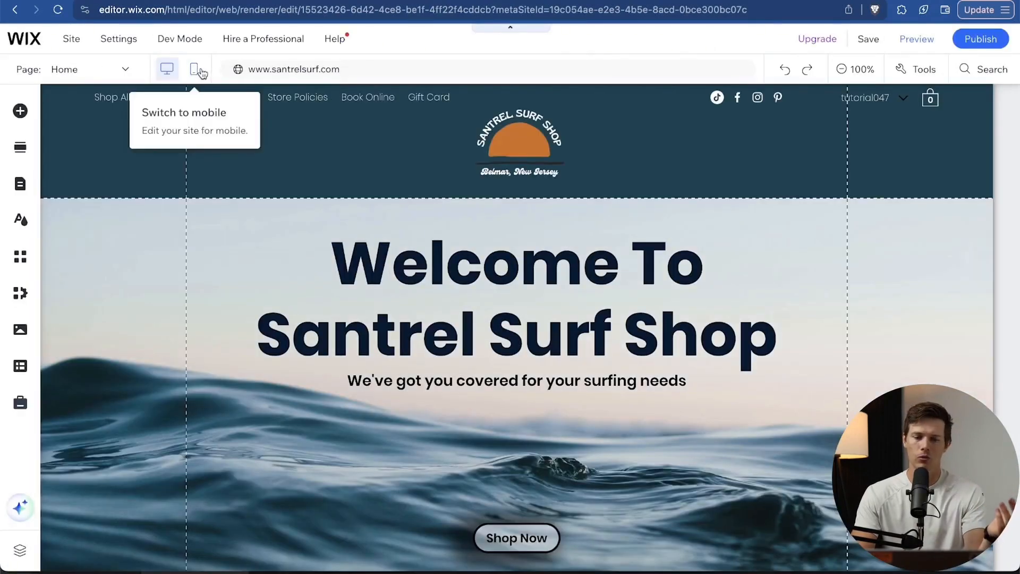
left_click(201, 73)
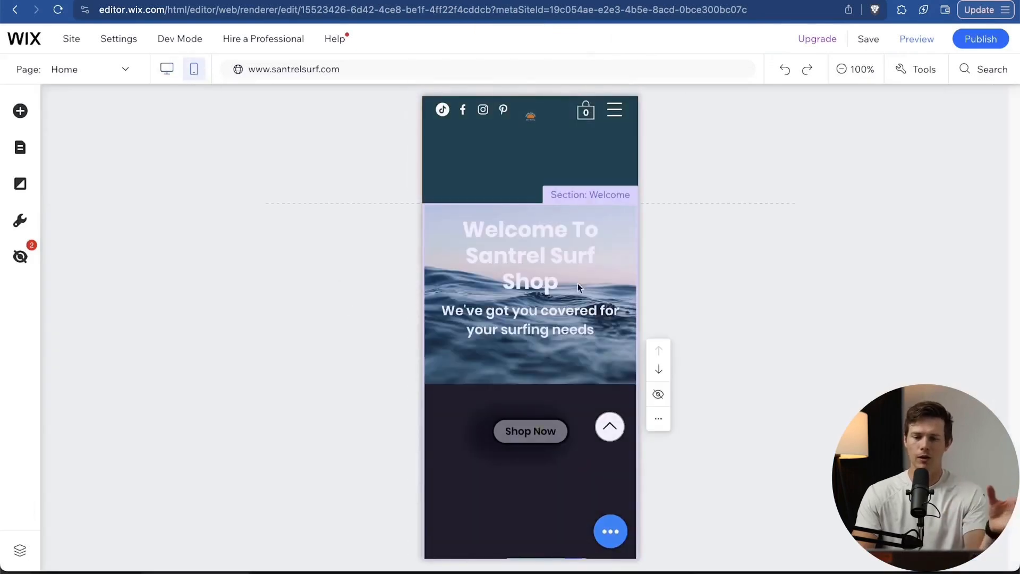
scroll(363, 331, "down", 4)
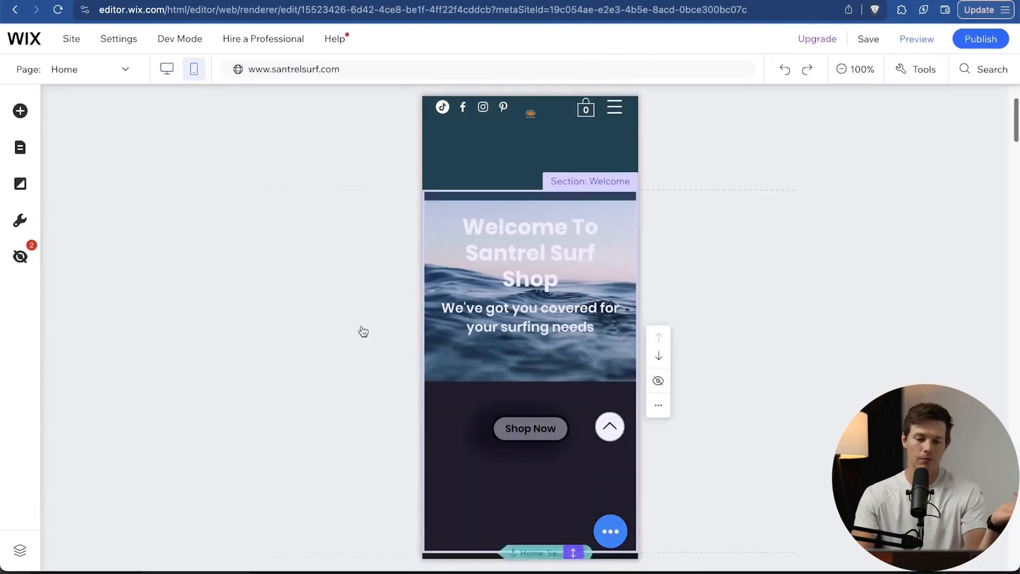
scroll(364, 332, "down", 1)
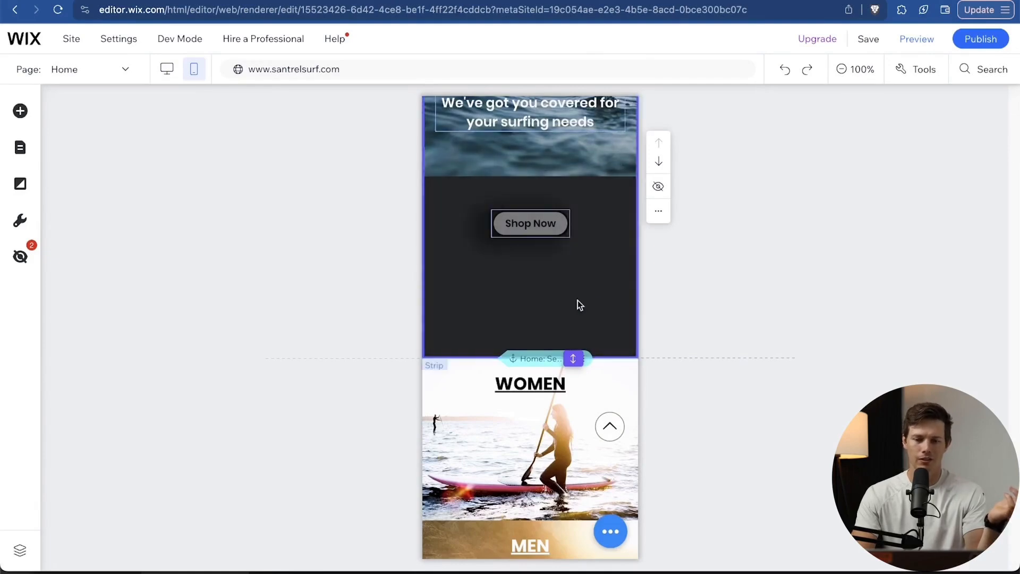
scroll(585, 306, "up", 1)
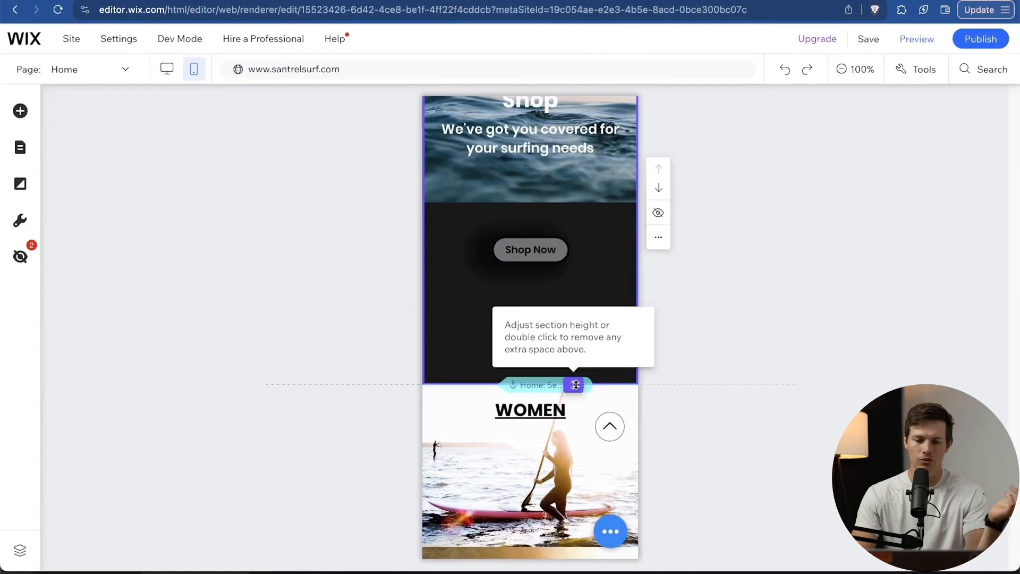
left_click_drag(576, 385, 551, 170)
left_click(548, 244)
left_click_drag(574, 263, 579, 207)
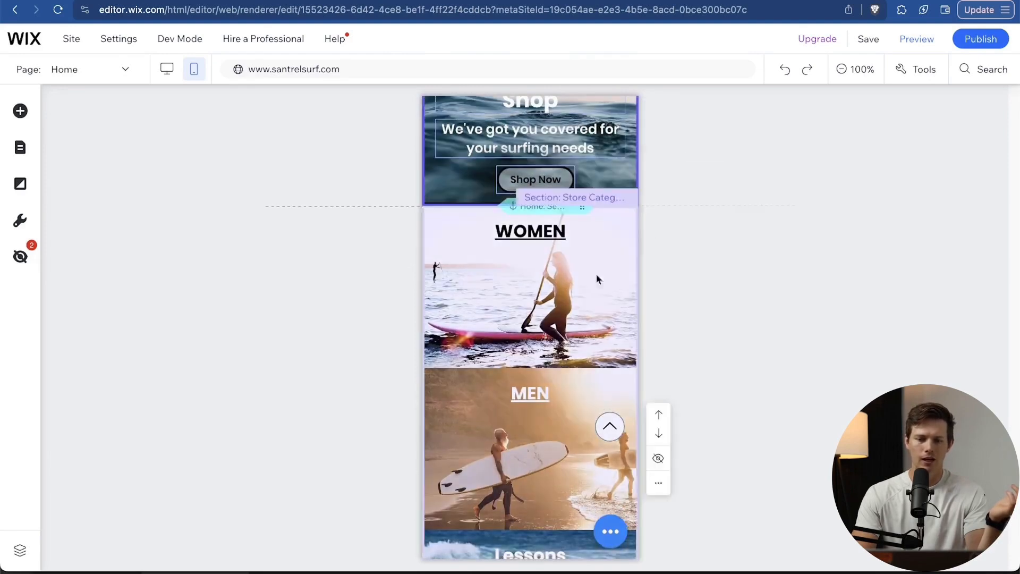
scroll(597, 282, "up", 3)
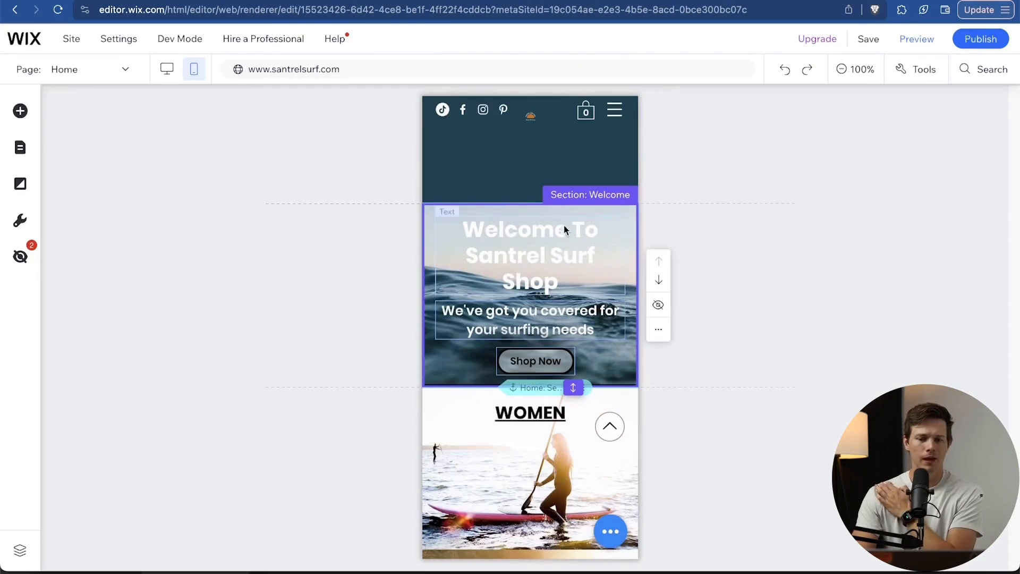
Remove the header logo and shorten the mobile header to a slim bar.
left_click_drag(580, 207, 577, 192)
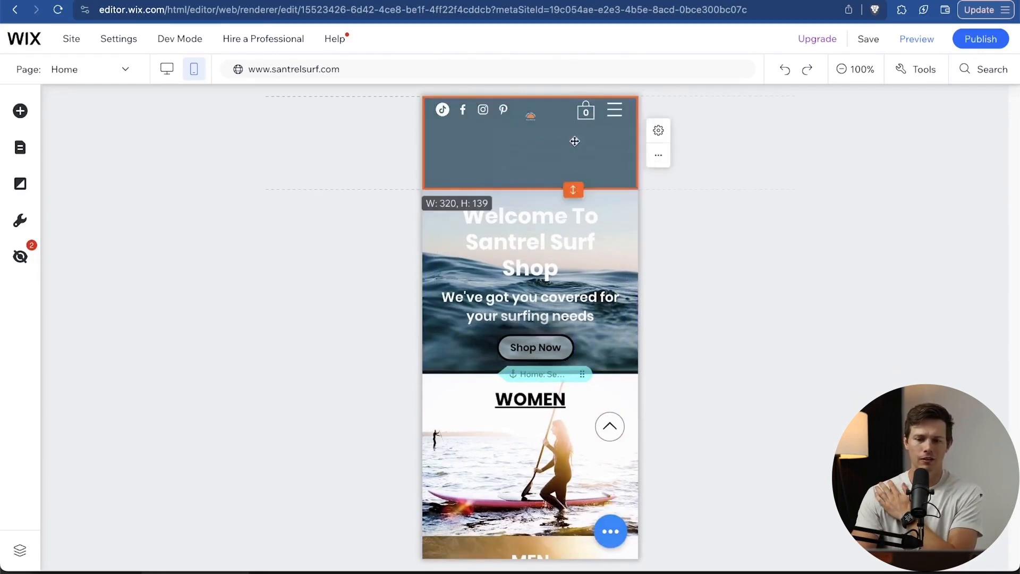
left_click(528, 155)
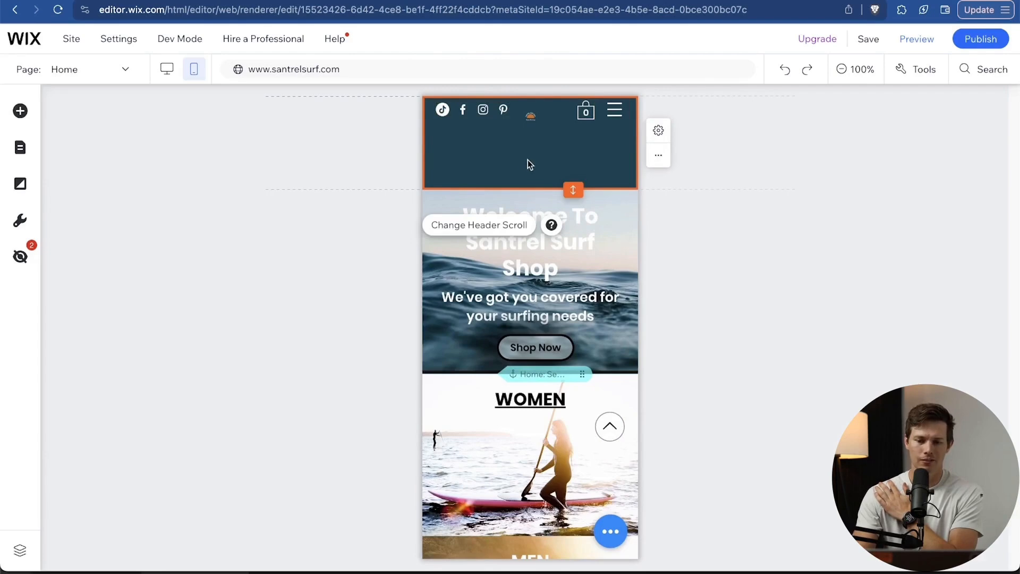
left_click(532, 154)
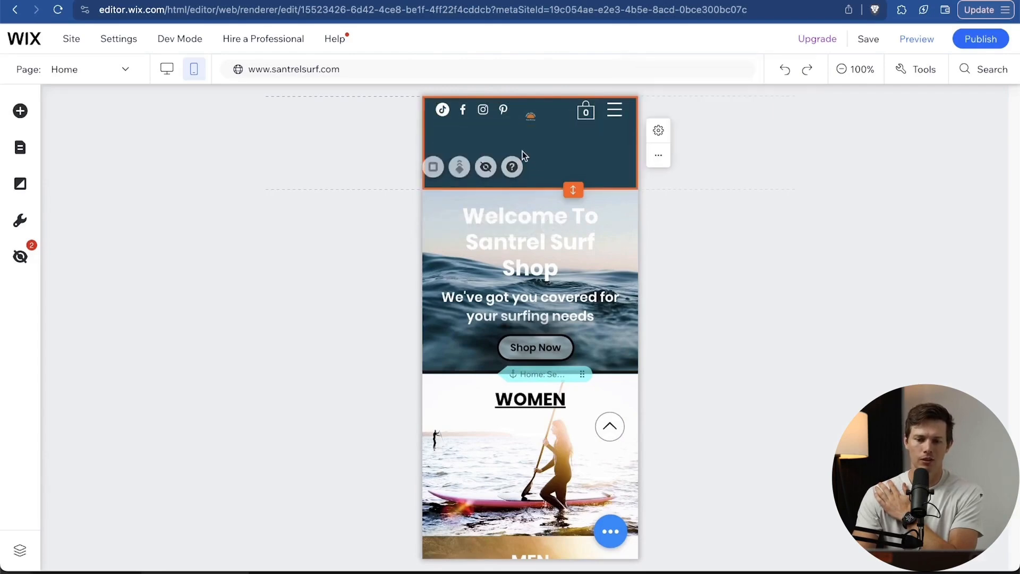
left_click_drag(579, 194, 579, 136)
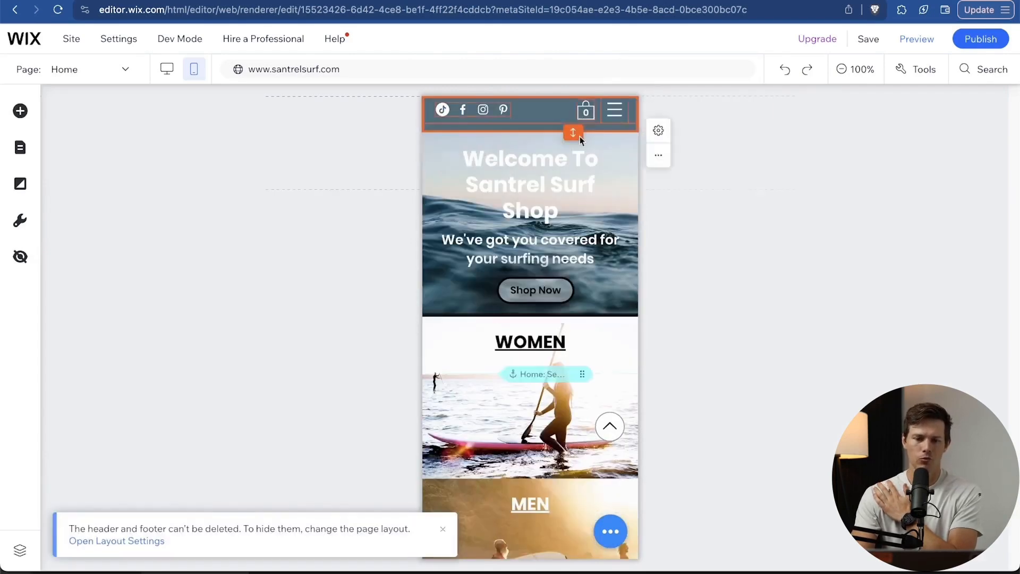
scroll(591, 271, "down", 4)
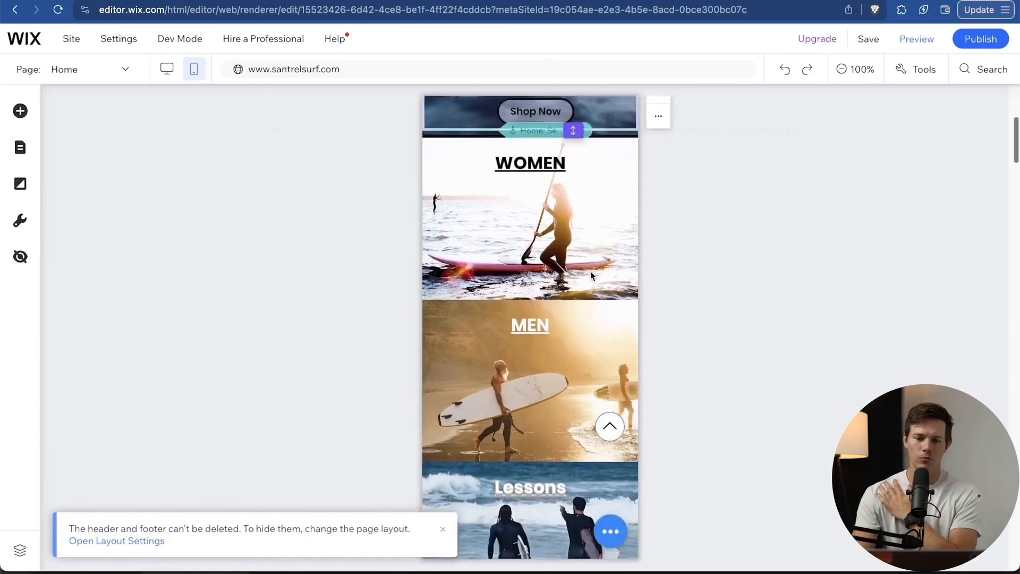
scroll(591, 271, "down", 8)
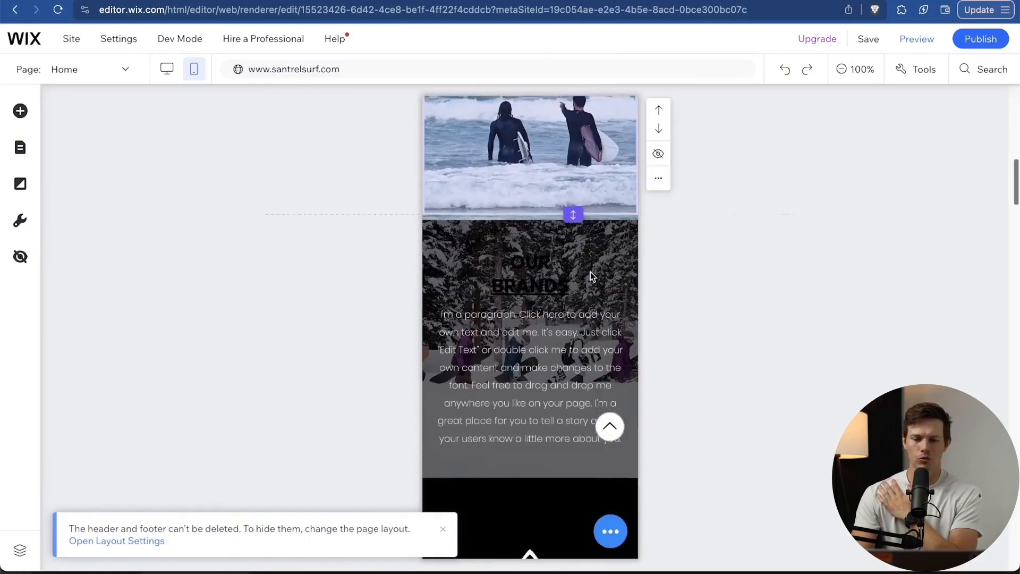
scroll(591, 272, "down", 2)
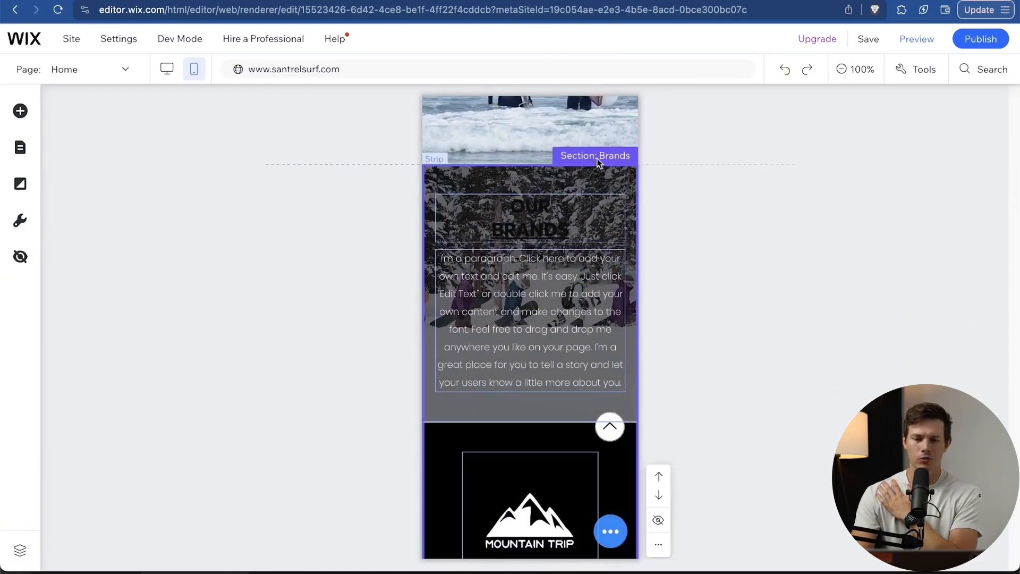
Hide the Our Brands section from the mobile layout.
key("Delete")
scroll(596, 354, "up", 3)
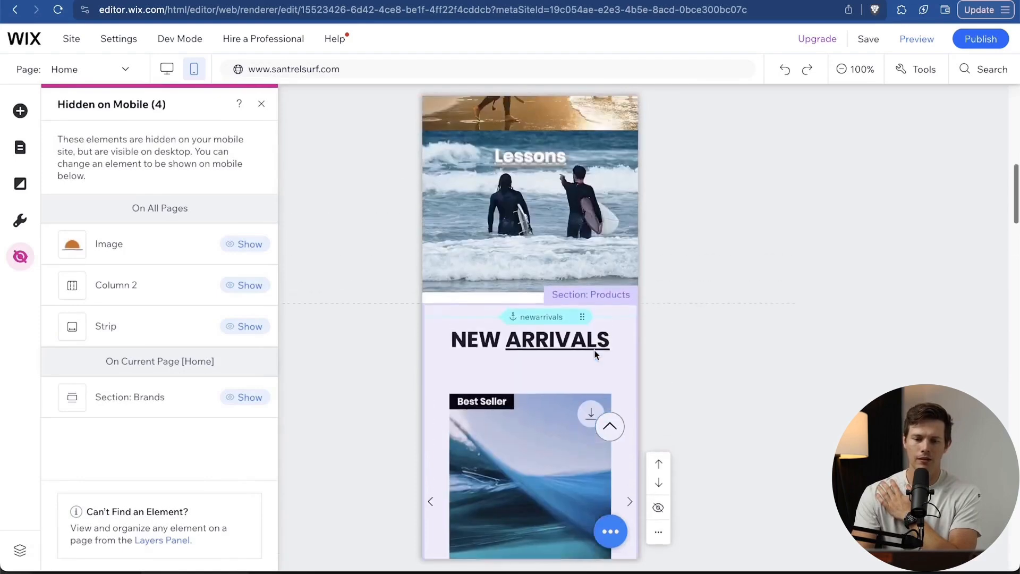
scroll(597, 355, "down", 3)
scroll(596, 355, "down", 7)
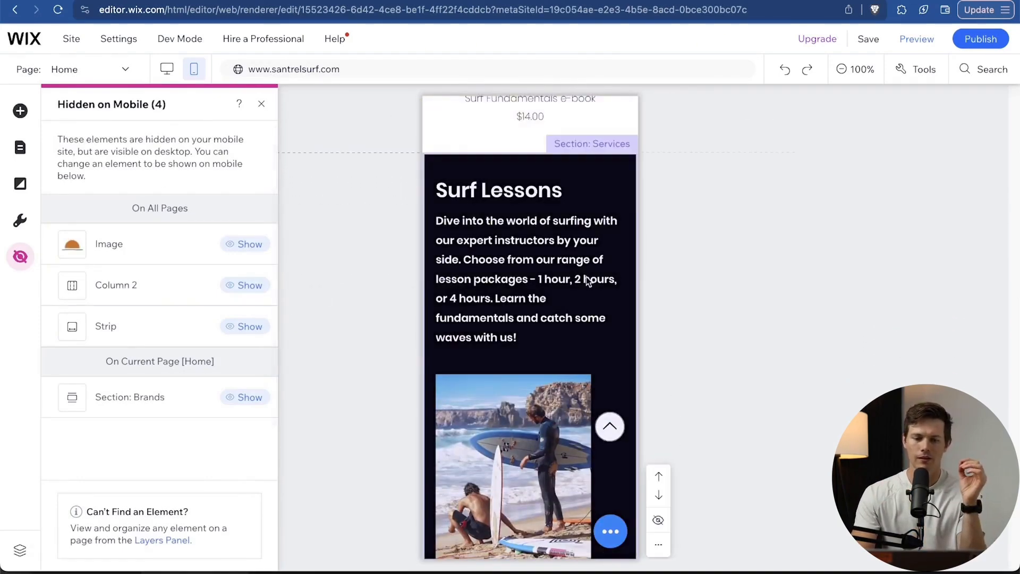
scroll(588, 282, "up", 10)
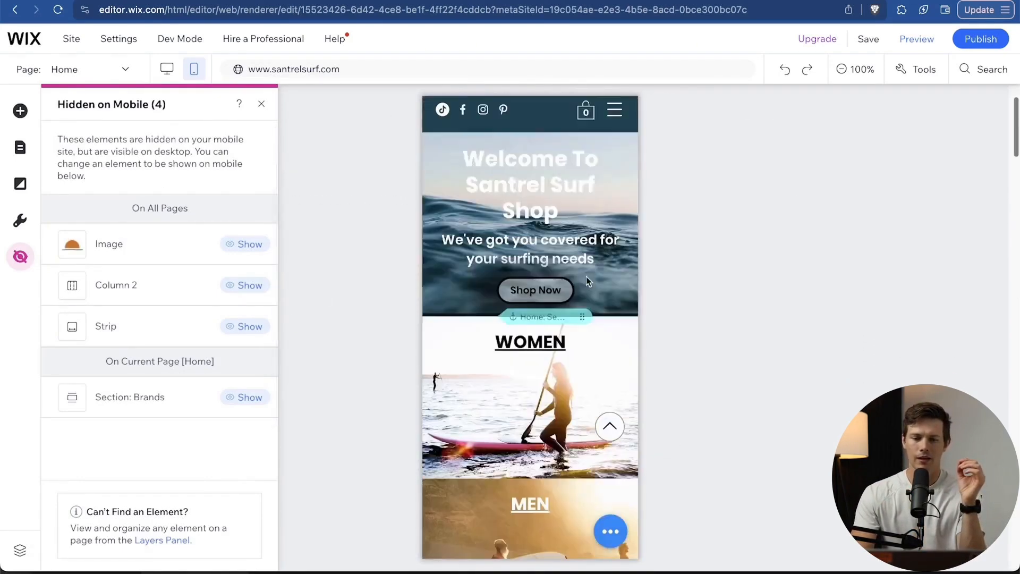
Switch to desktop and back to mobile to confirm Brands is listed under Hidden on Mobile.
left_click(167, 71)
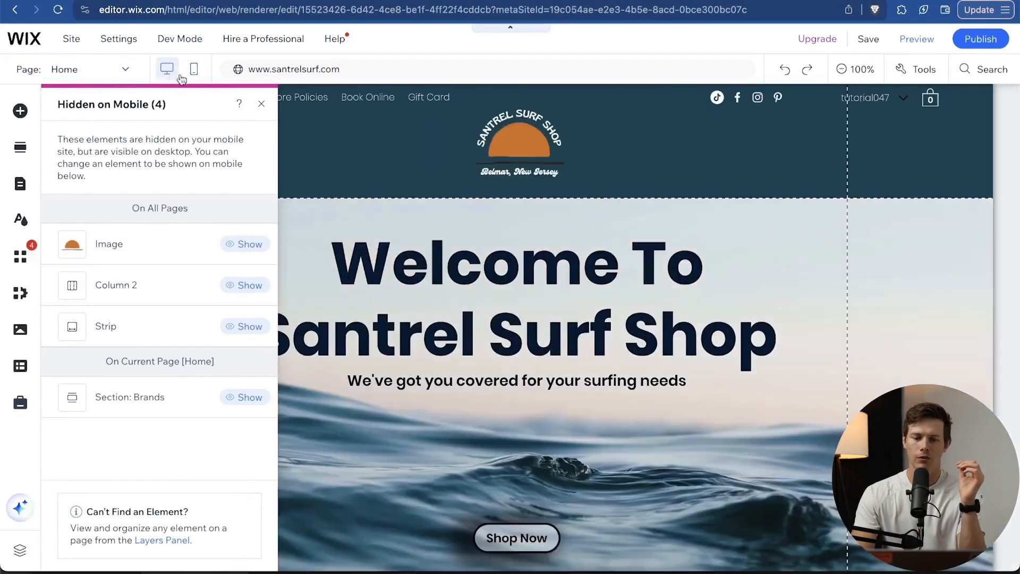
scroll(579, 272, "down", 6)
scroll(579, 273, "down", 10)
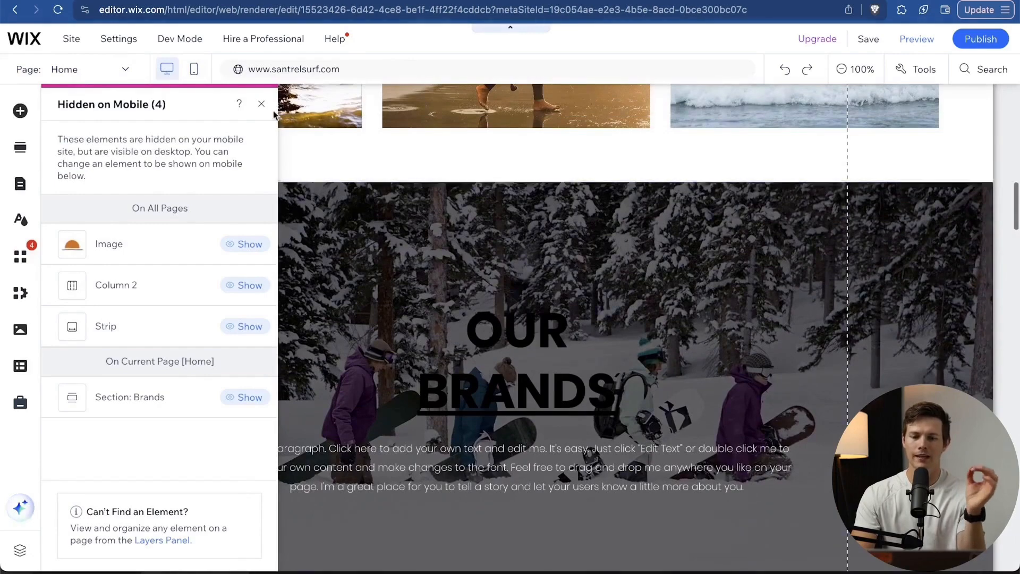
left_click(194, 71)
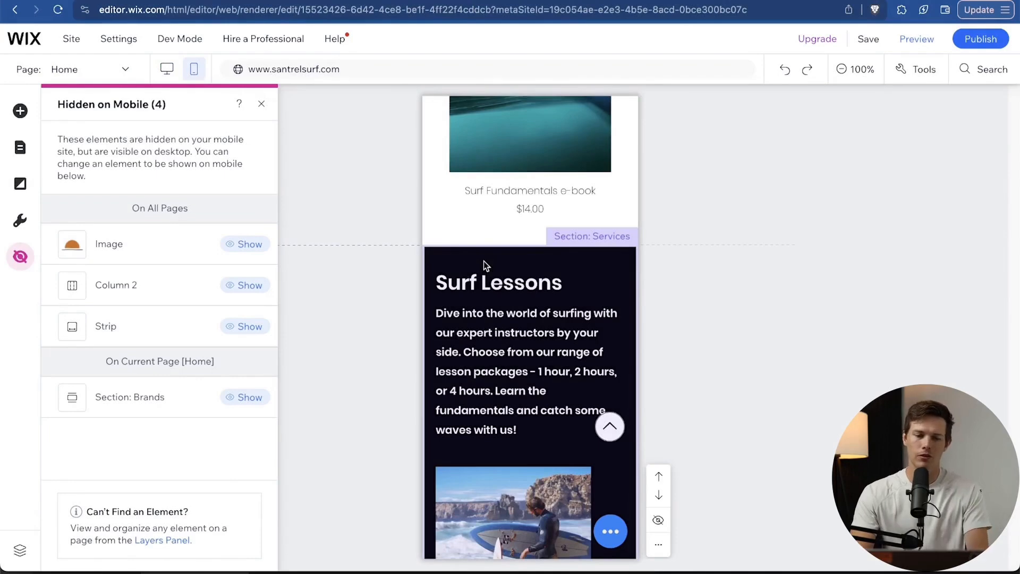
scroll(461, 311, "up", 15)
scroll(461, 311, "up", 1)
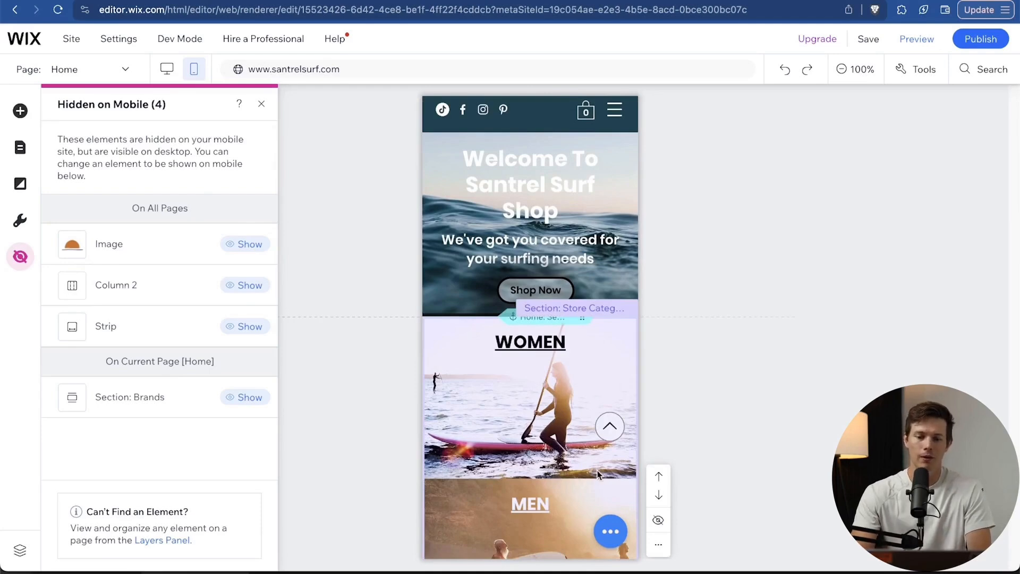
scroll(598, 473, "down", 15)
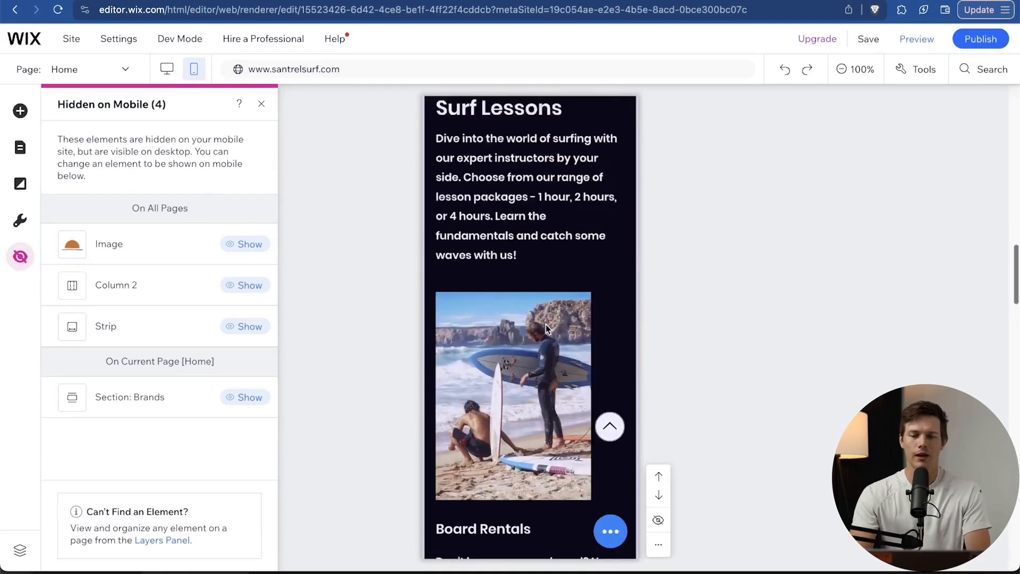
scroll(547, 324, "up", 6)
scroll(546, 324, "down", 12)
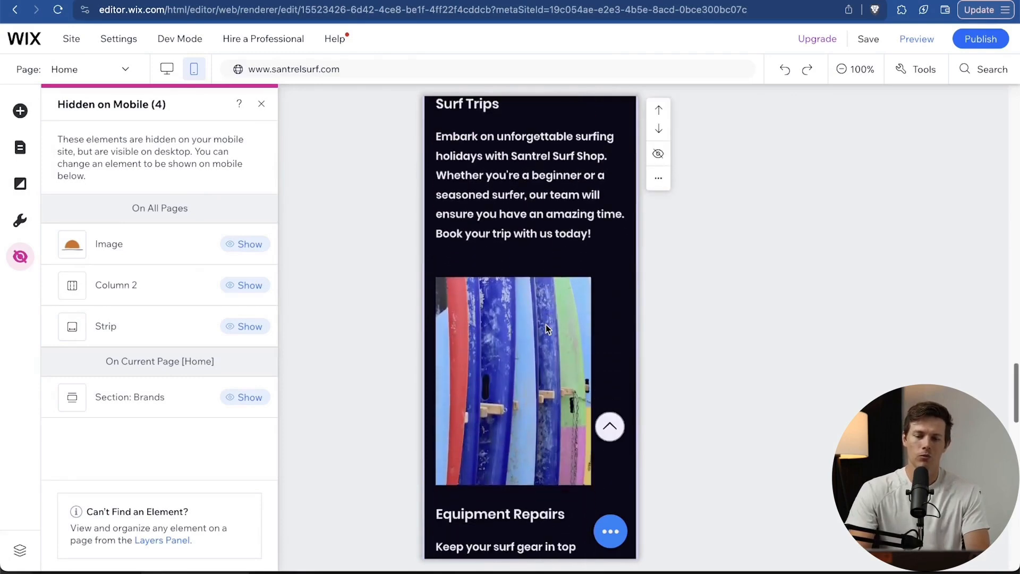
scroll(547, 329, "down", 1)
scroll(547, 324, "down", 10)
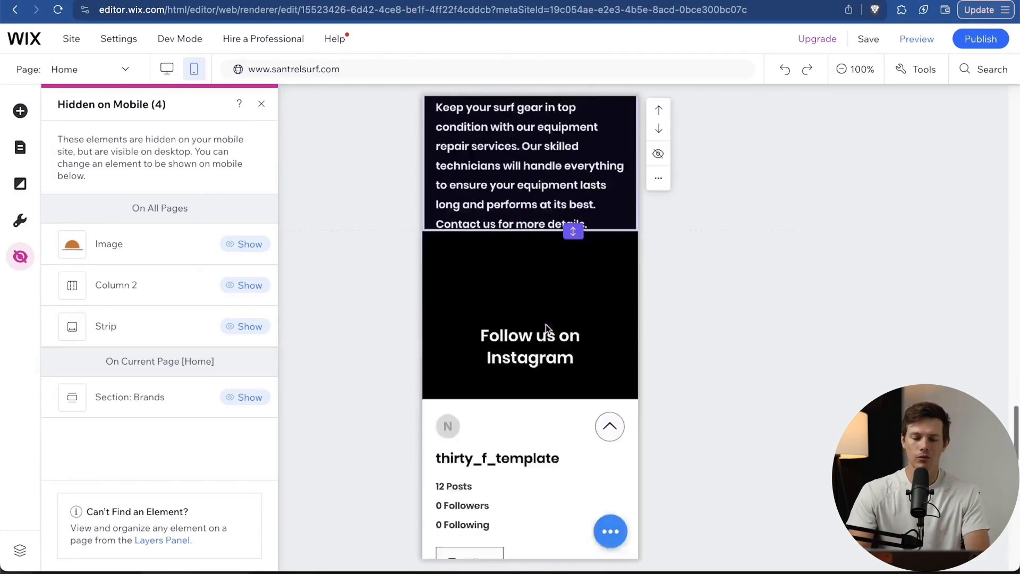
scroll(508, 308, "up", 15)
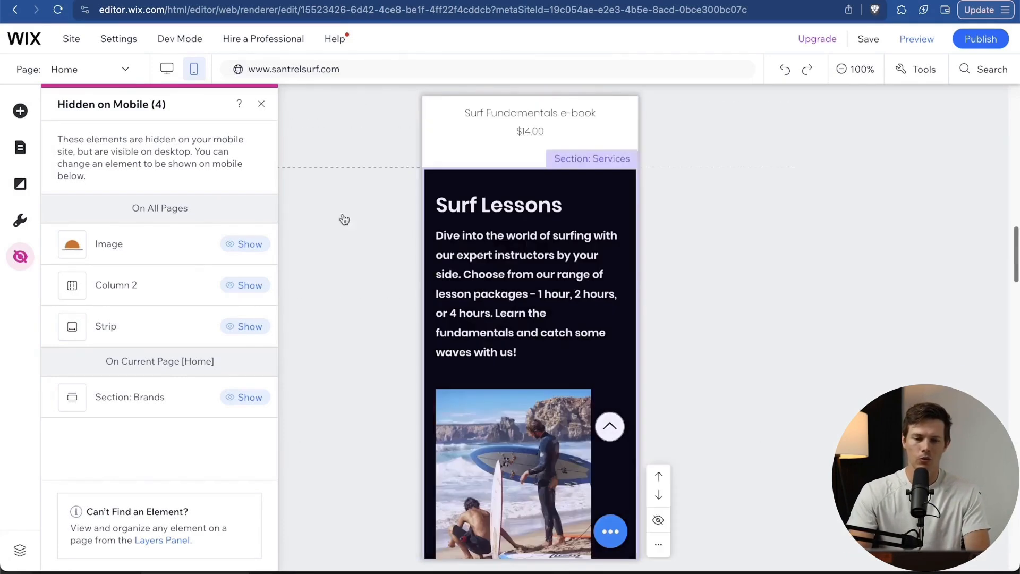
In desktop view, close the Hidden on Mobile panel and inspect the New Arrivals product gallery.
left_click(166, 69)
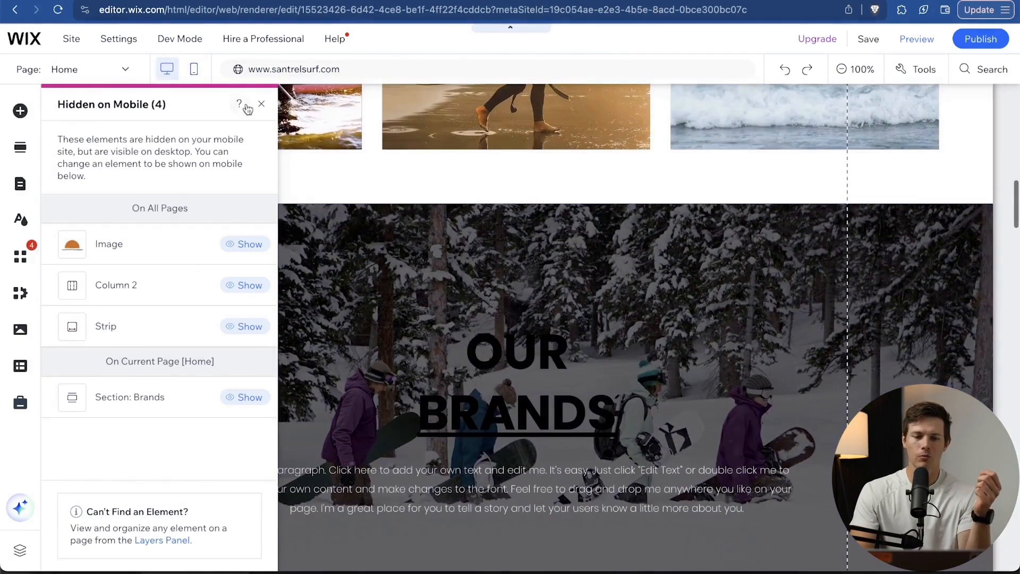
left_click(261, 106)
scroll(479, 286, "up", 10)
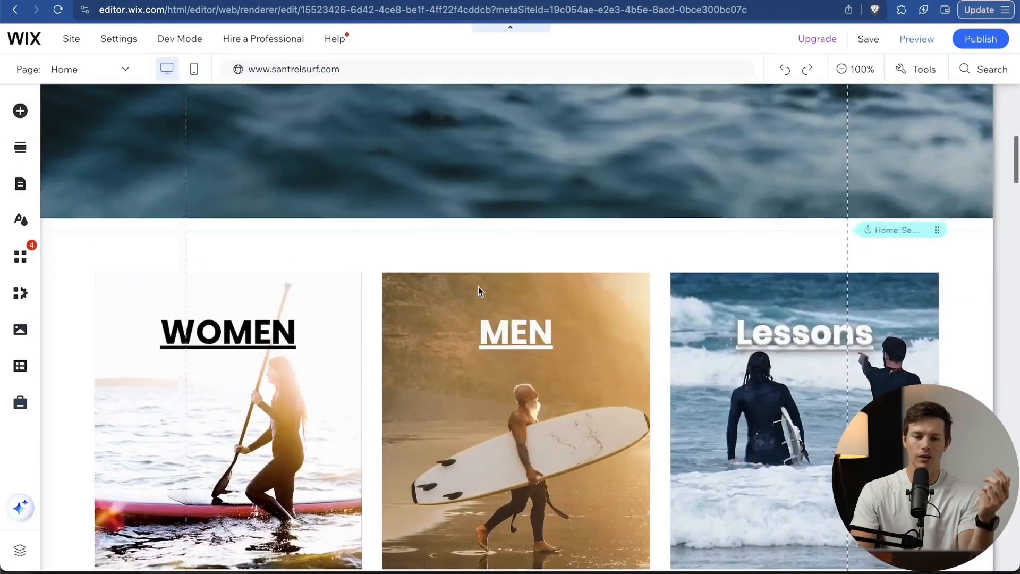
scroll(478, 288, "down", 15)
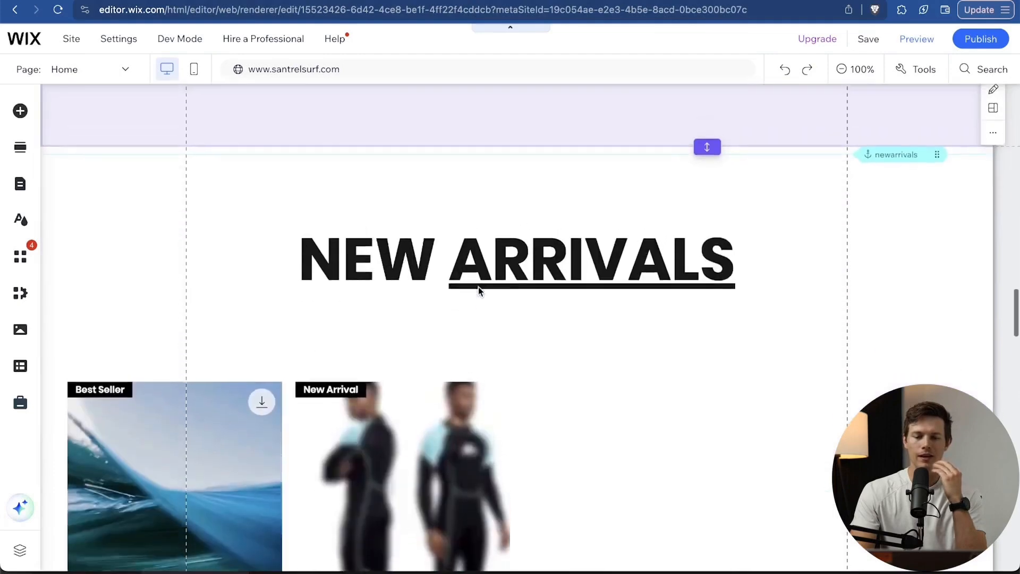
scroll(479, 291, "down", 2)
scroll(479, 291, "up", 2)
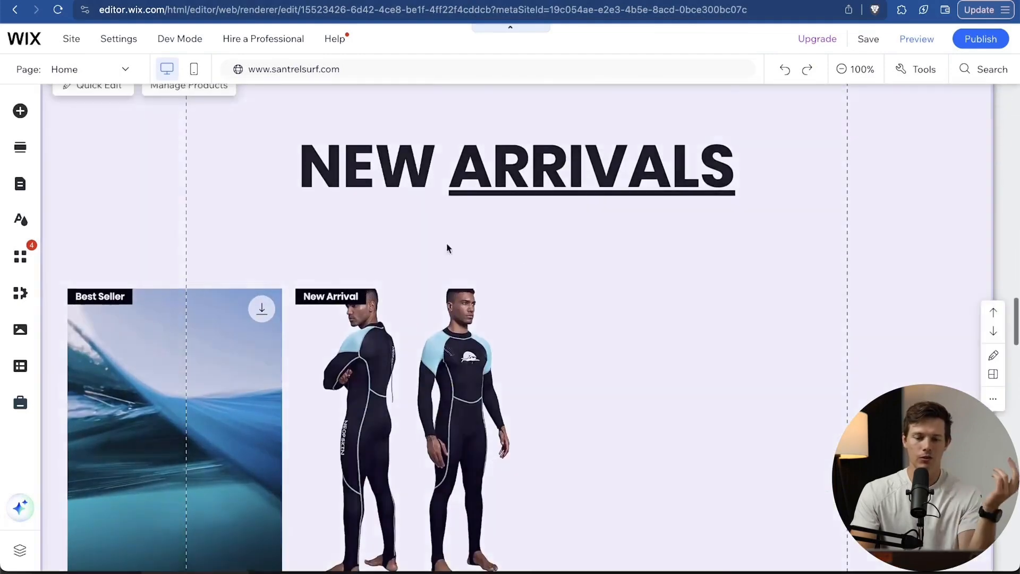
scroll(303, 351, "down", 2)
scroll(303, 351, "down", 2)
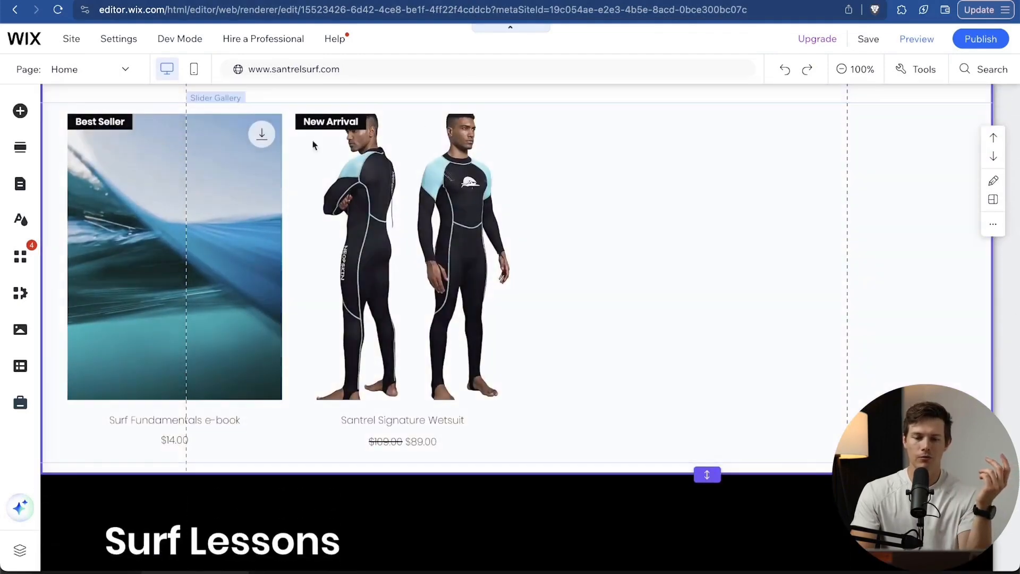
scroll(750, 229, "up", 2)
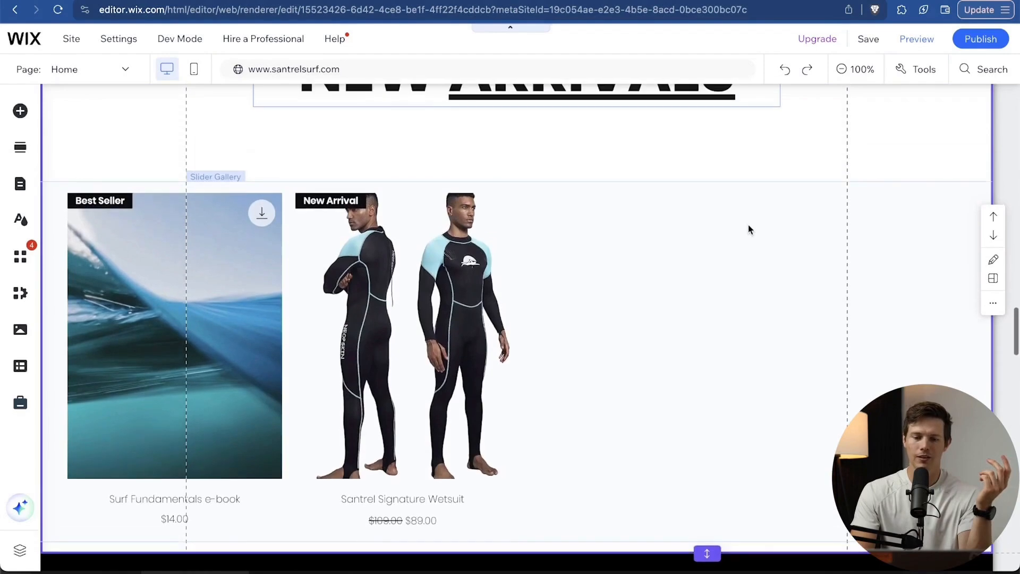
left_click(220, 178)
left_click(224, 187)
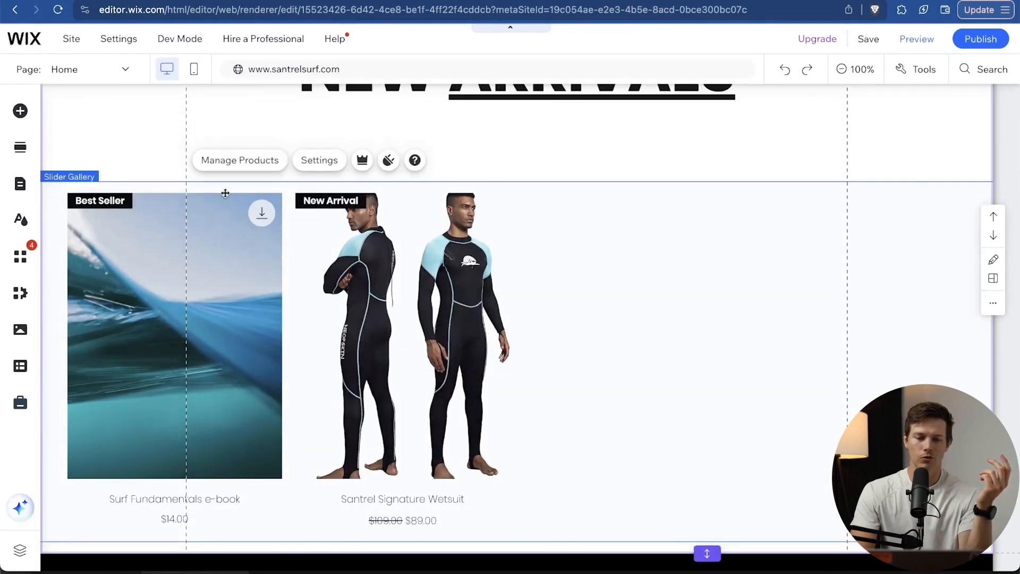
left_click(241, 161)
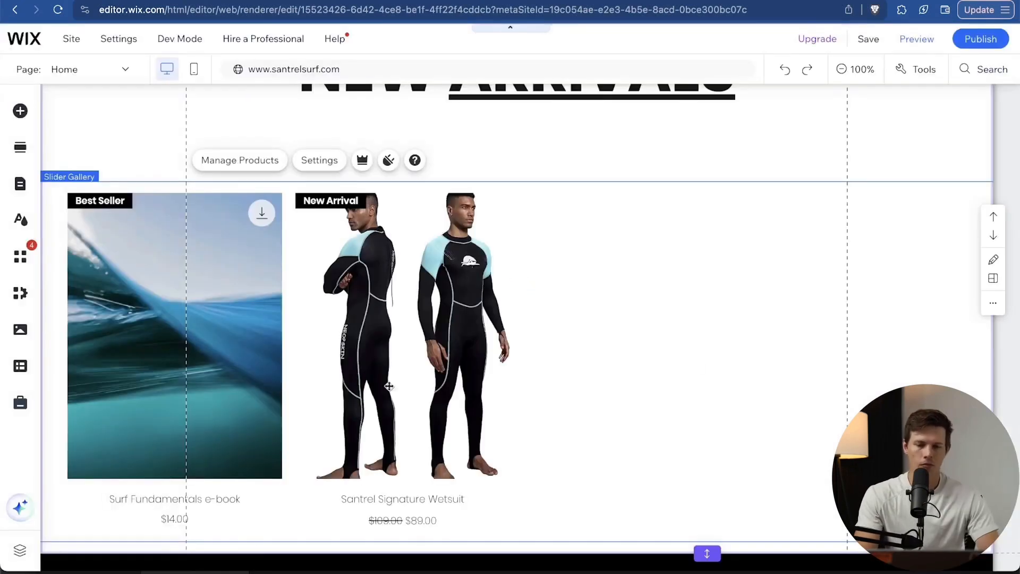
scroll(460, 404, "down", 10)
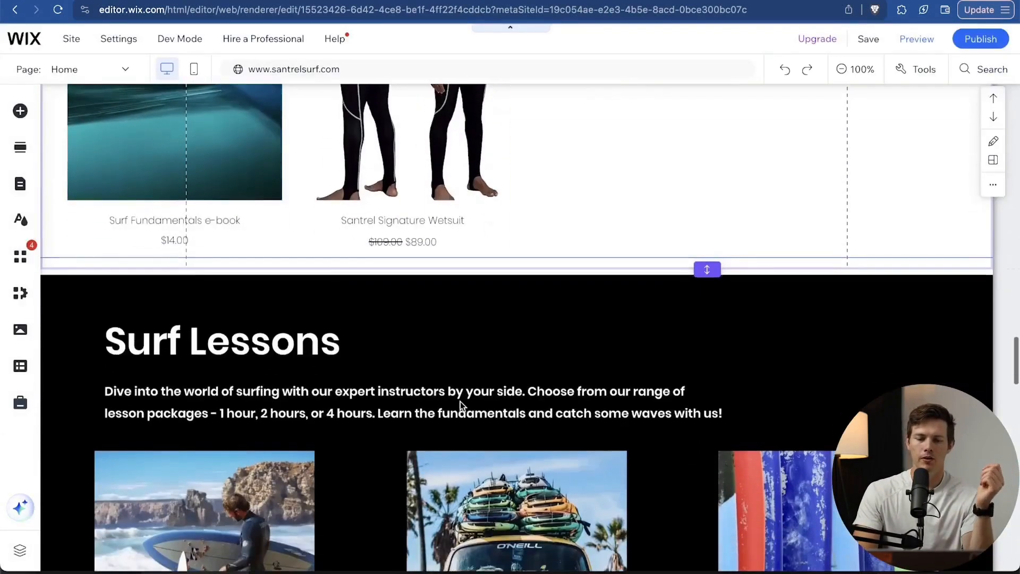
scroll(460, 401, "down", 12)
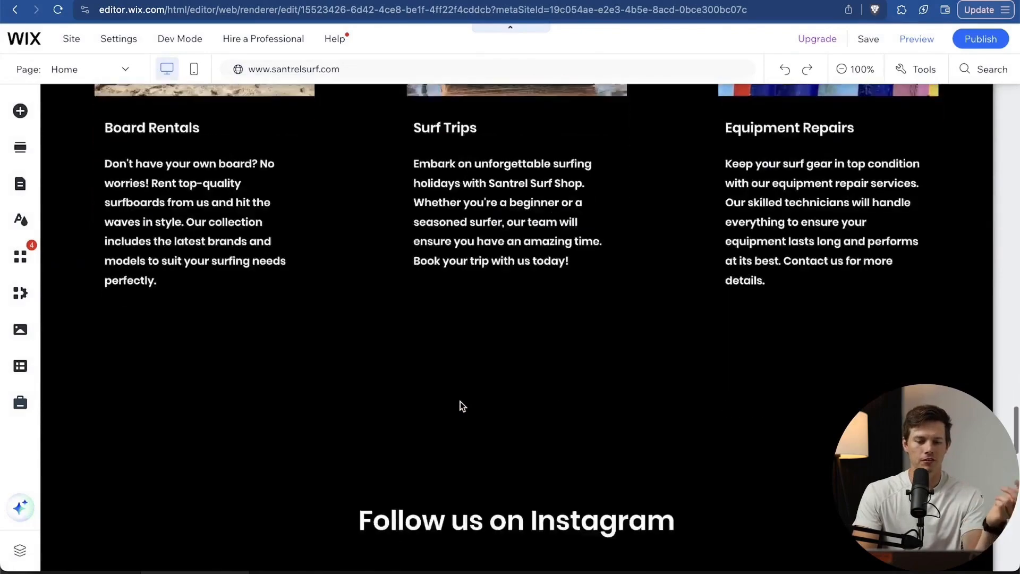
scroll(460, 406, "down", 2)
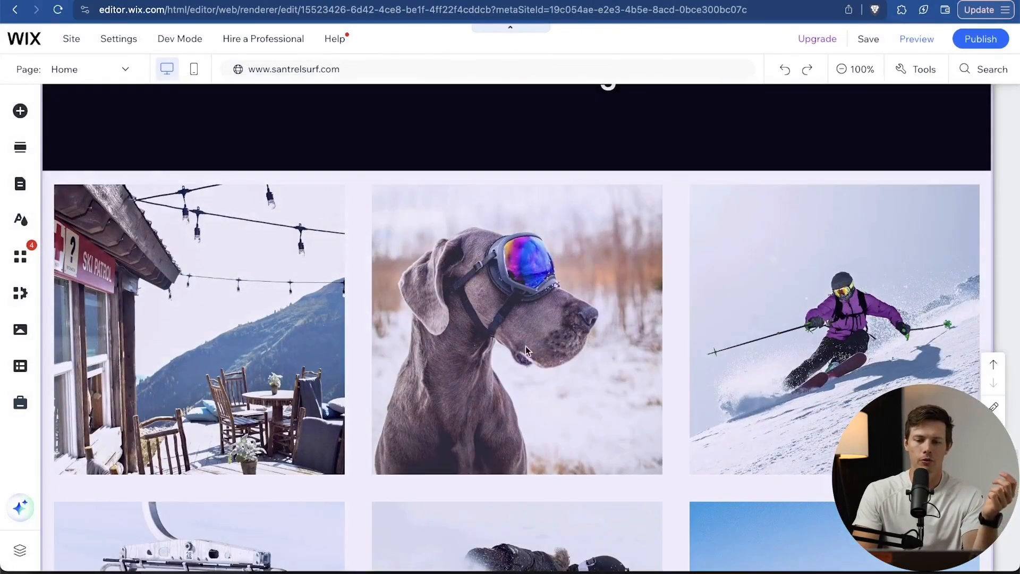
scroll(526, 346, "down", 15)
scroll(526, 346, "up", 20)
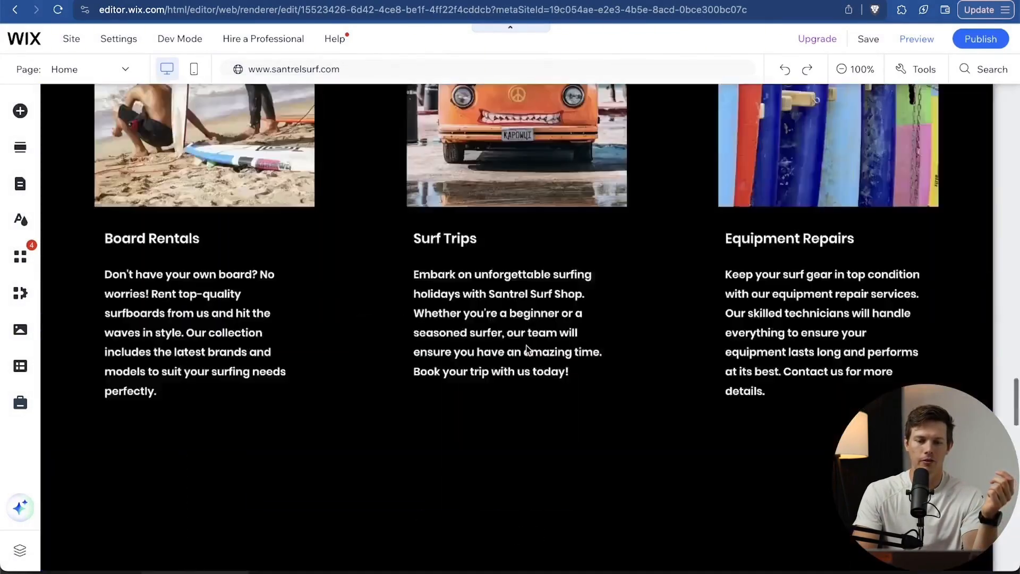
scroll(506, 283, "down", 8)
scroll(506, 285, "down", 20)
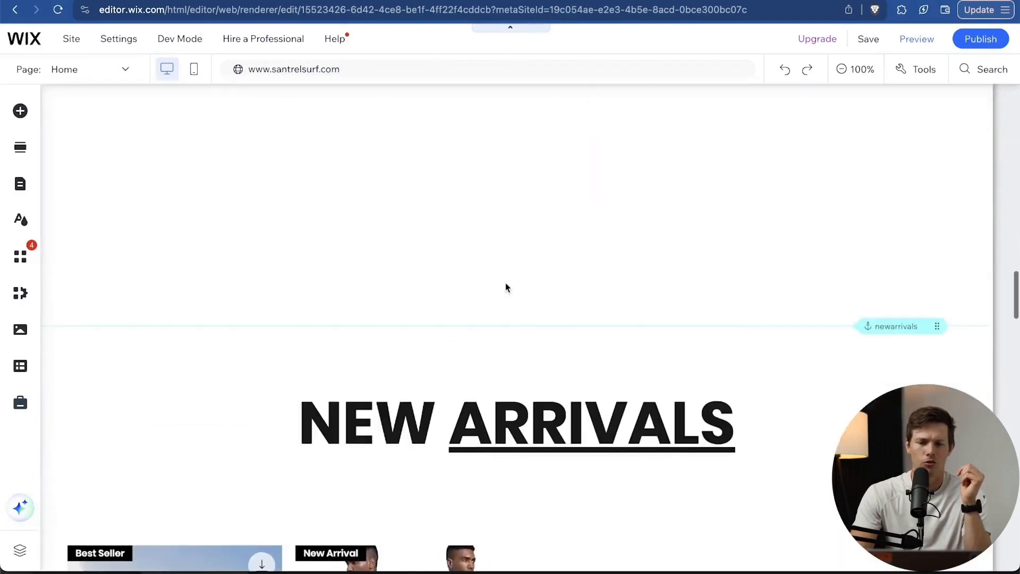
Shorten the empty section above New Arrivals so it sits right below the brand logos.
left_click(401, 162)
scroll(393, 183, "up", 3)
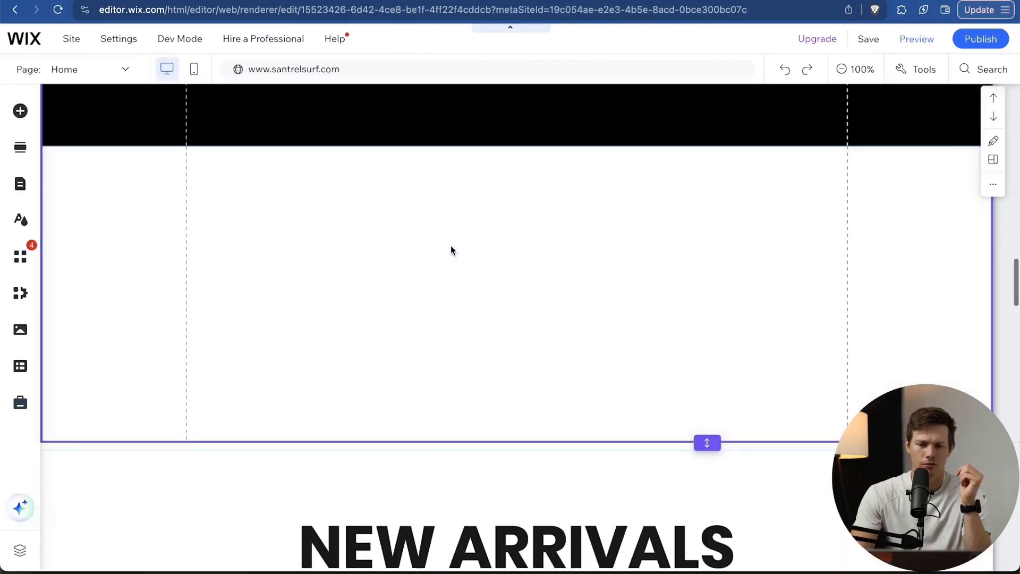
scroll(631, 301, "up", 2)
scroll(659, 367, "down", 1)
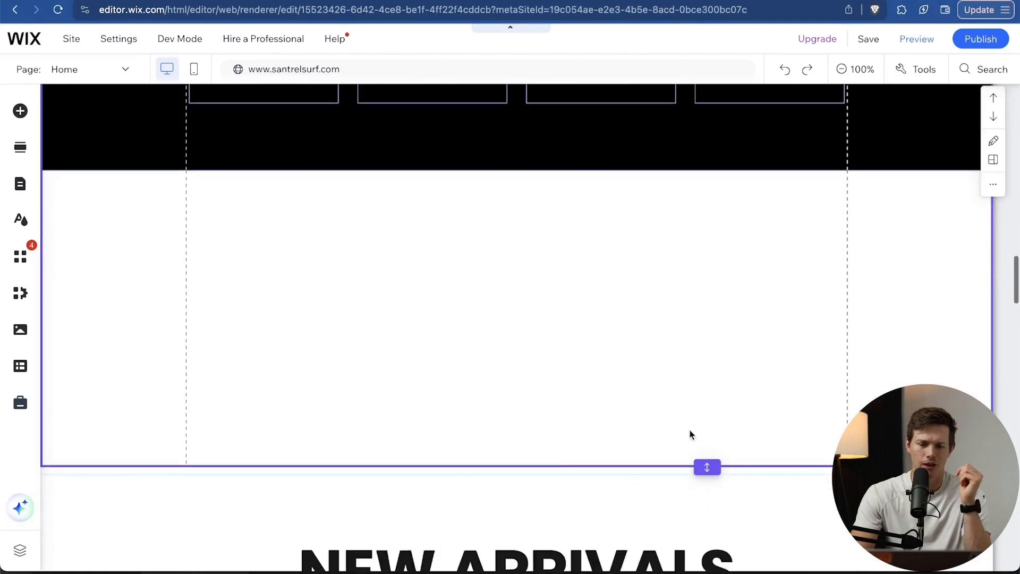
left_click_drag(707, 467, 708, 173)
scroll(684, 278, "up", 4)
scroll(683, 278, "down", 1)
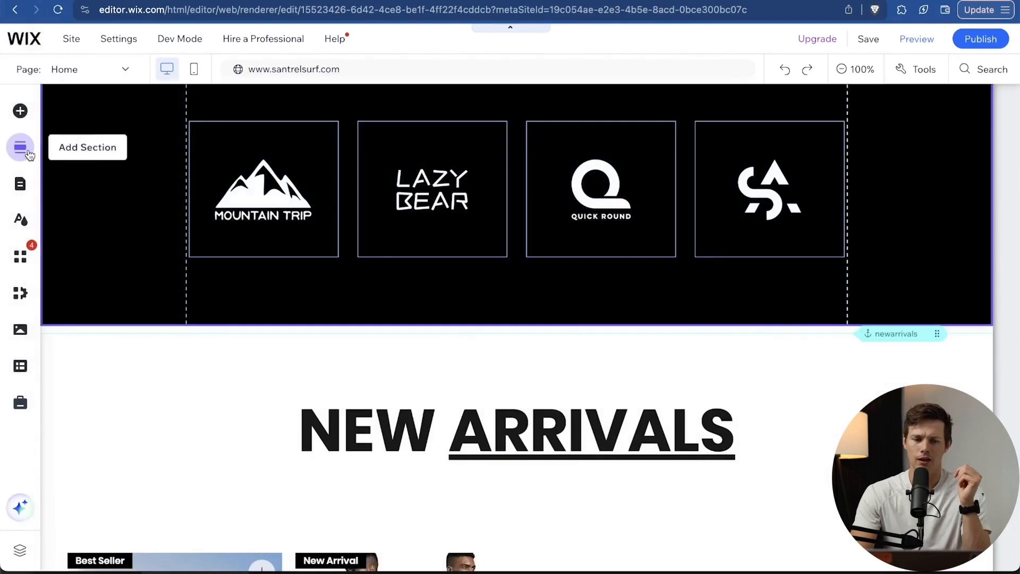
Add the Bookings Featured Service section, a 60 Minute Private Surf Lesson at $150, below the hero.
left_click(20, 148)
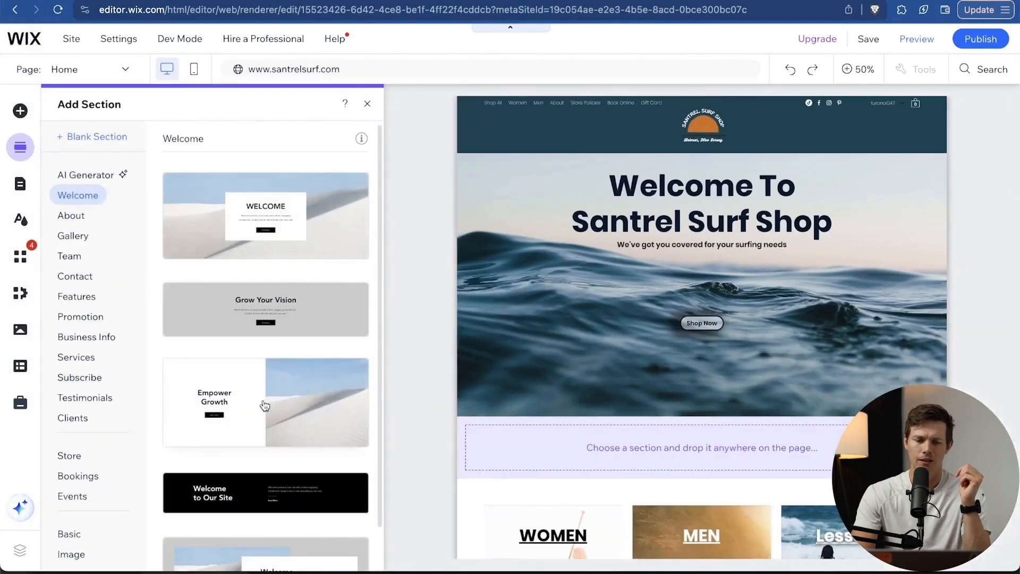
left_click(80, 478)
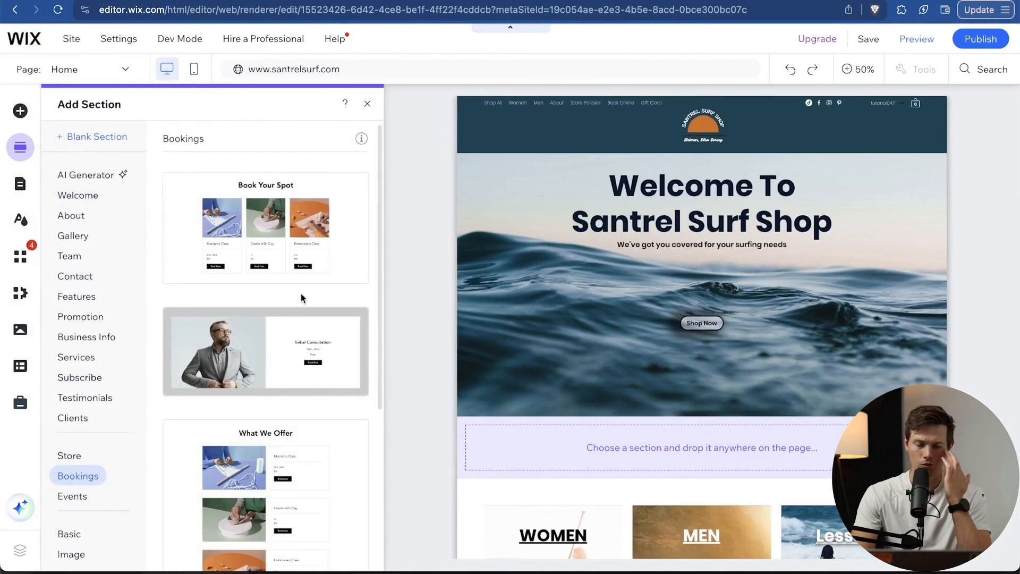
scroll(301, 296, "down", 3)
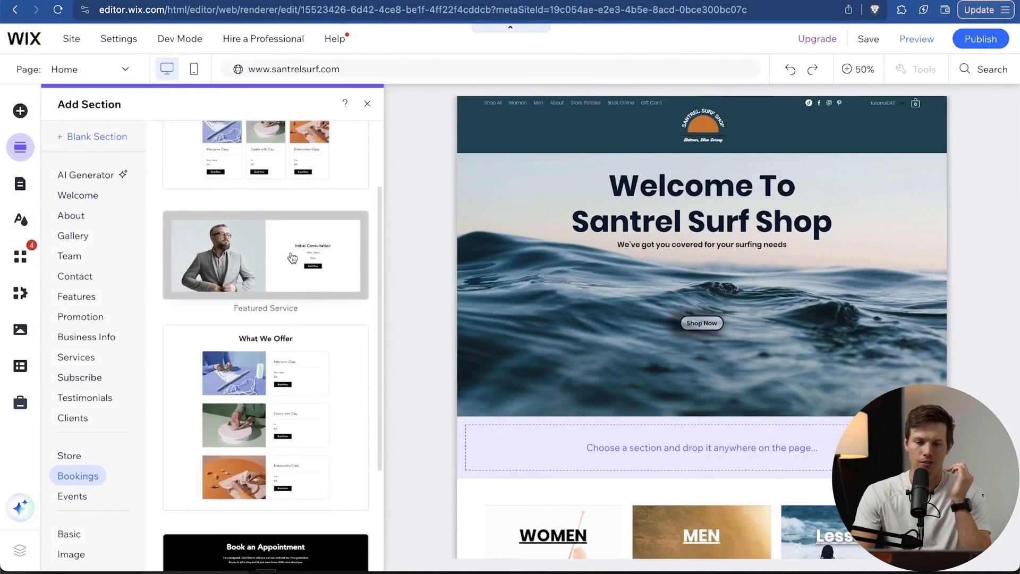
scroll(271, 261, "down", 3)
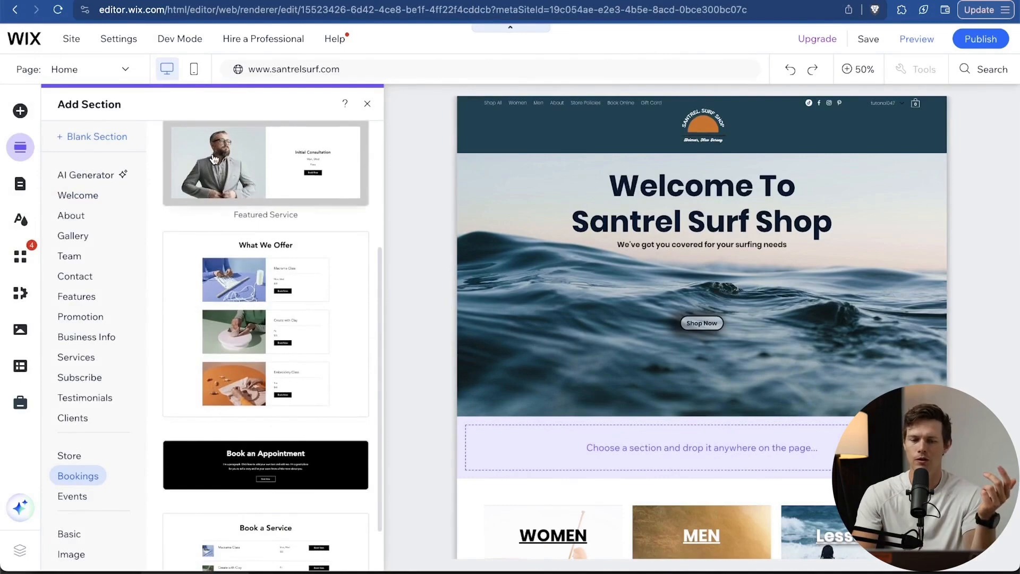
left_click_drag(214, 159, 578, 460)
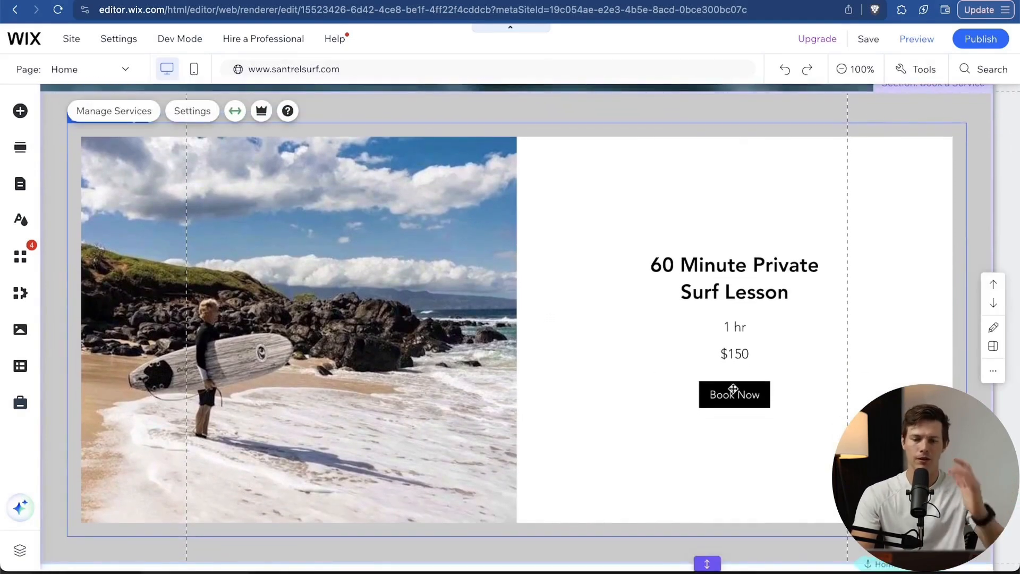
Save the site and publish it live at santrelsurf.com.
mouse_move(864, 42)
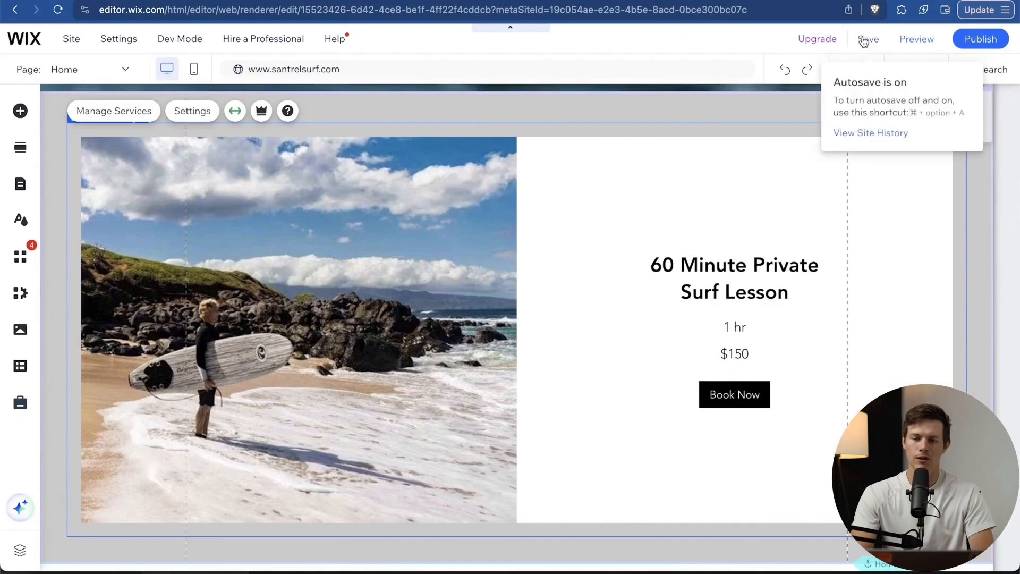
left_click(983, 39)
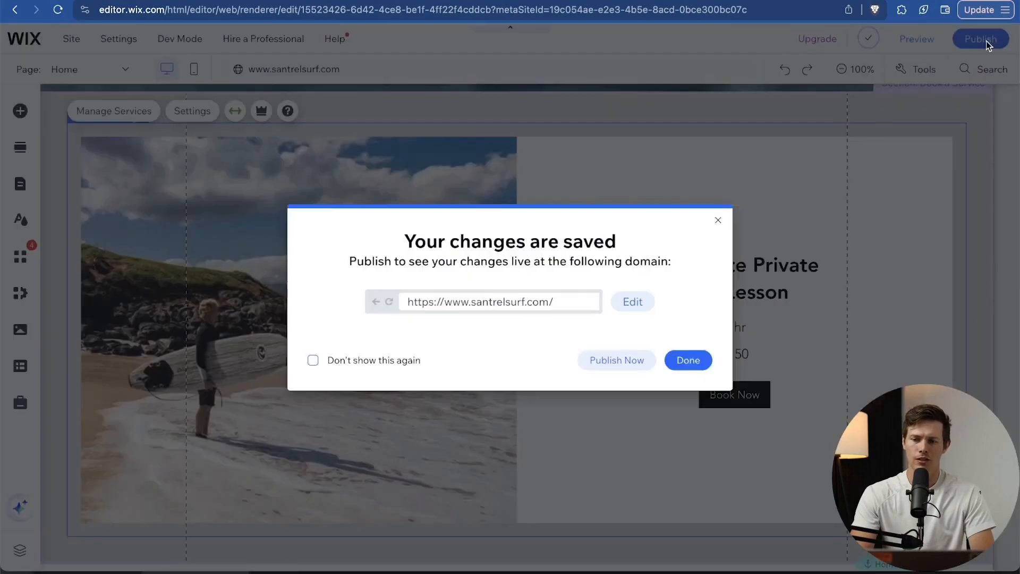
left_click(607, 359)
left_click(553, 398)
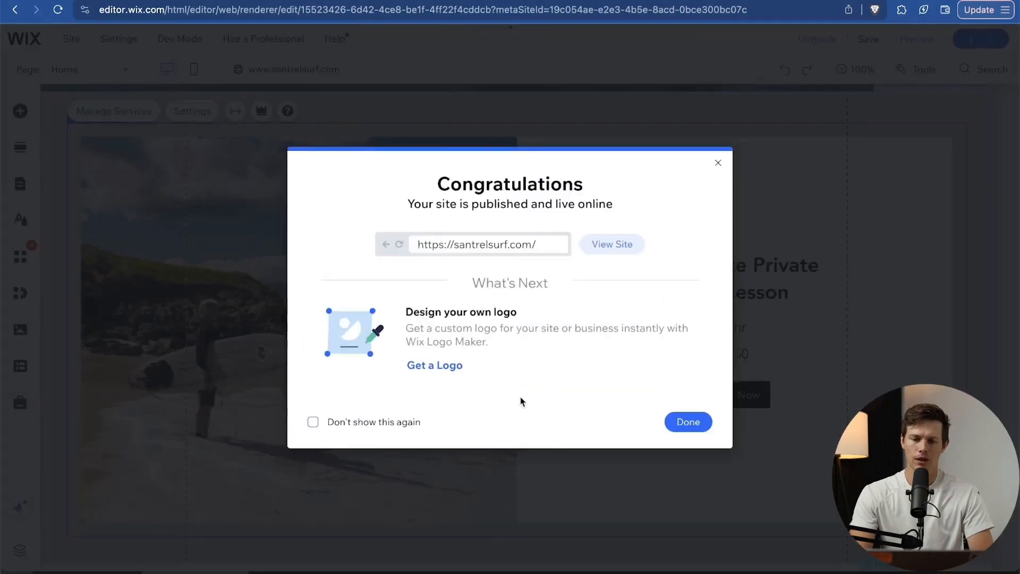
left_click(683, 418)
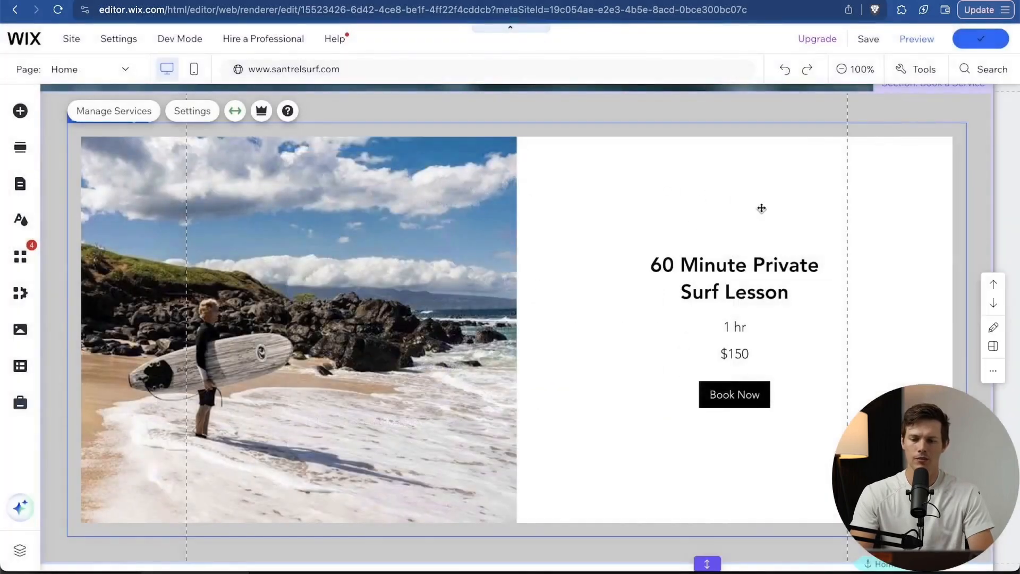
Preview the site and check where the Shop Now button leads.
left_click(919, 36)
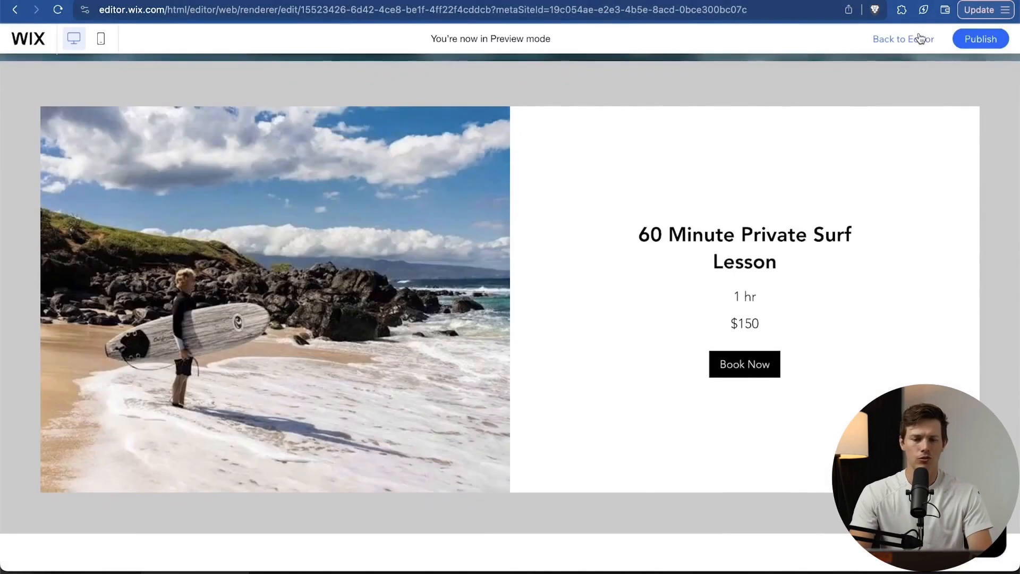
scroll(718, 386, "down", 2)
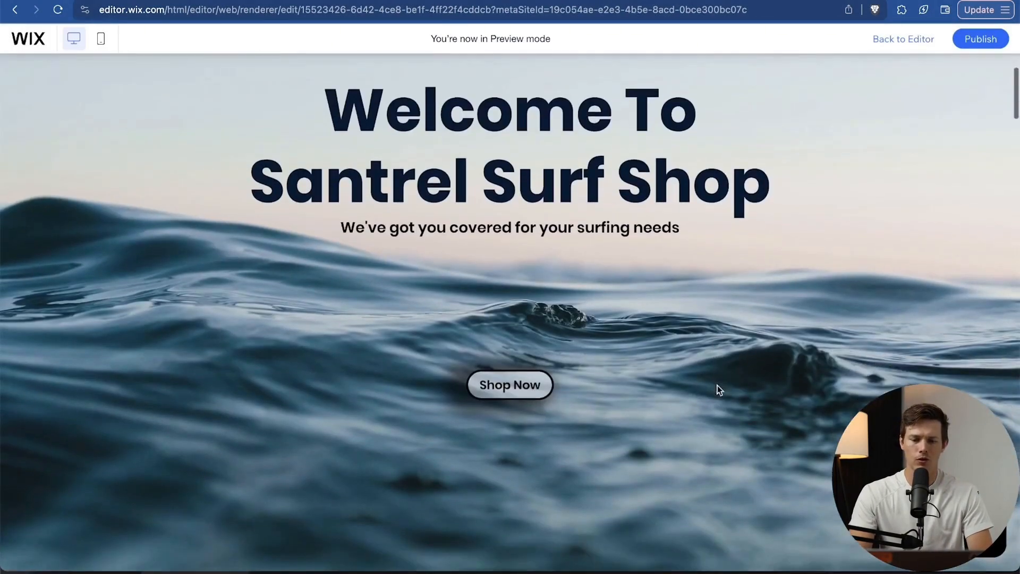
left_click(532, 391)
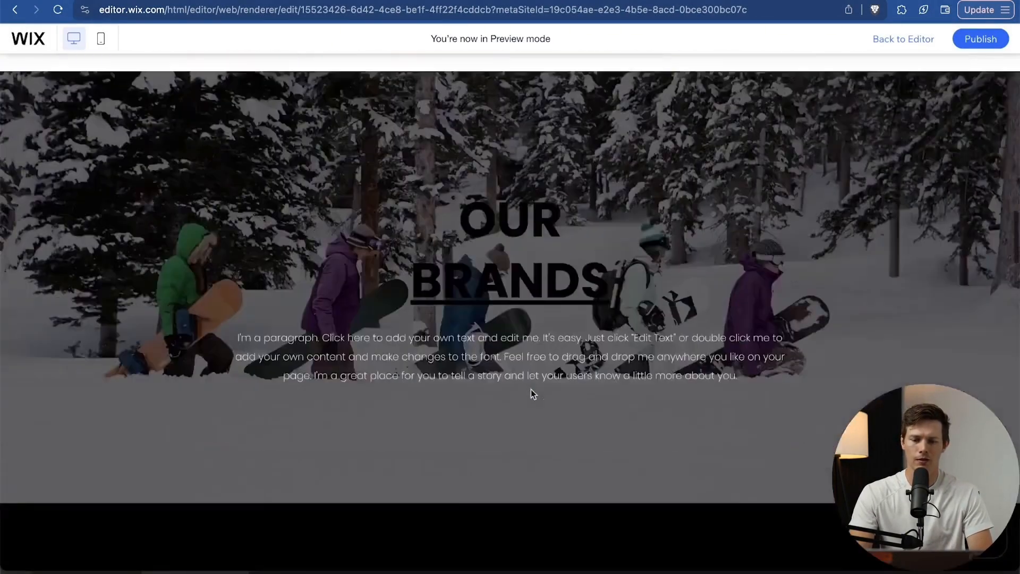
scroll(531, 392, "up", 20)
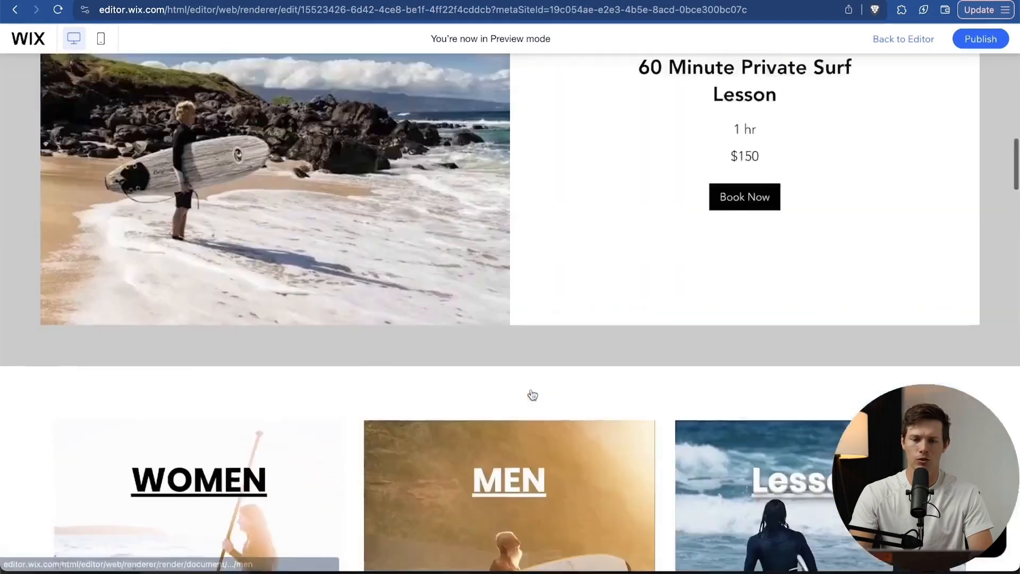
scroll(531, 395, "down", 10)
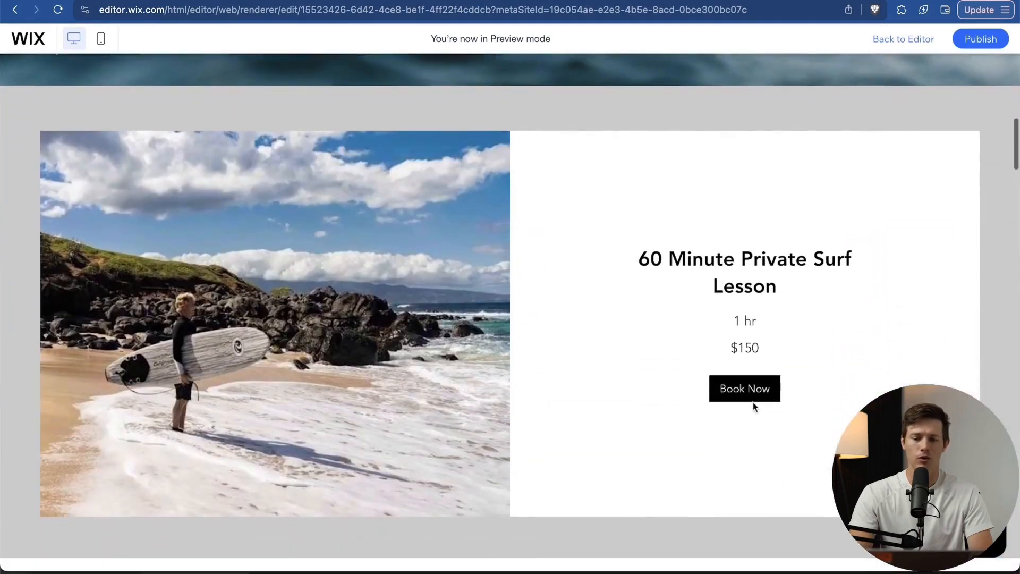
Book the 60 Minute Private Surf Lesson for July 25 at 12:00 pm, reaching Client Details.
left_click(759, 390)
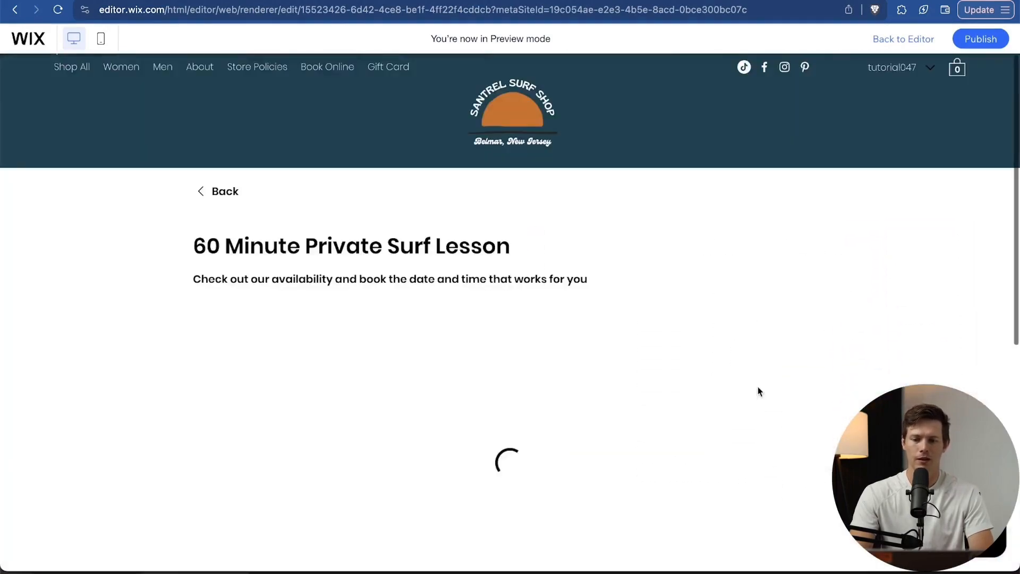
scroll(494, 390, "down", 3)
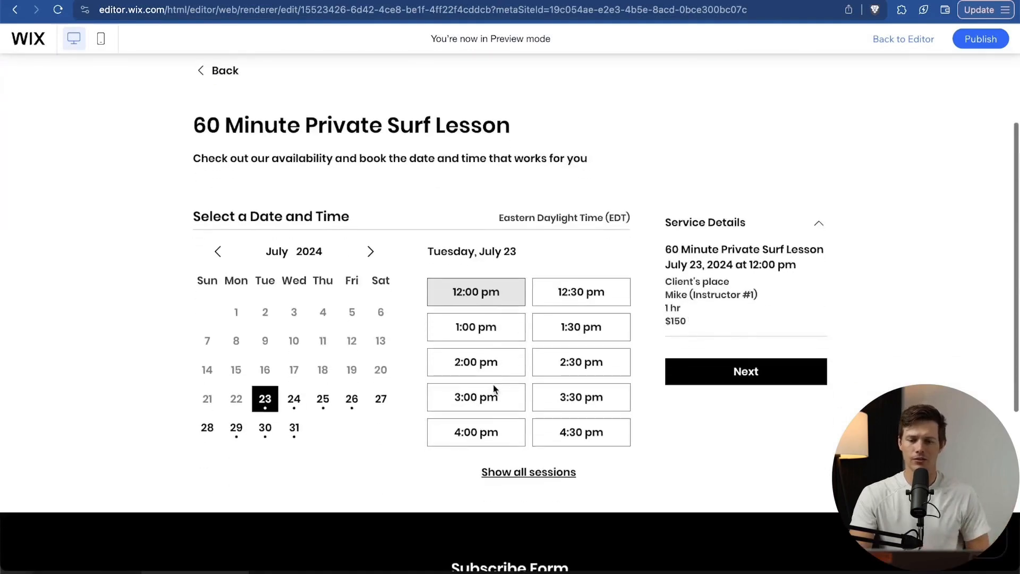
left_click(331, 398)
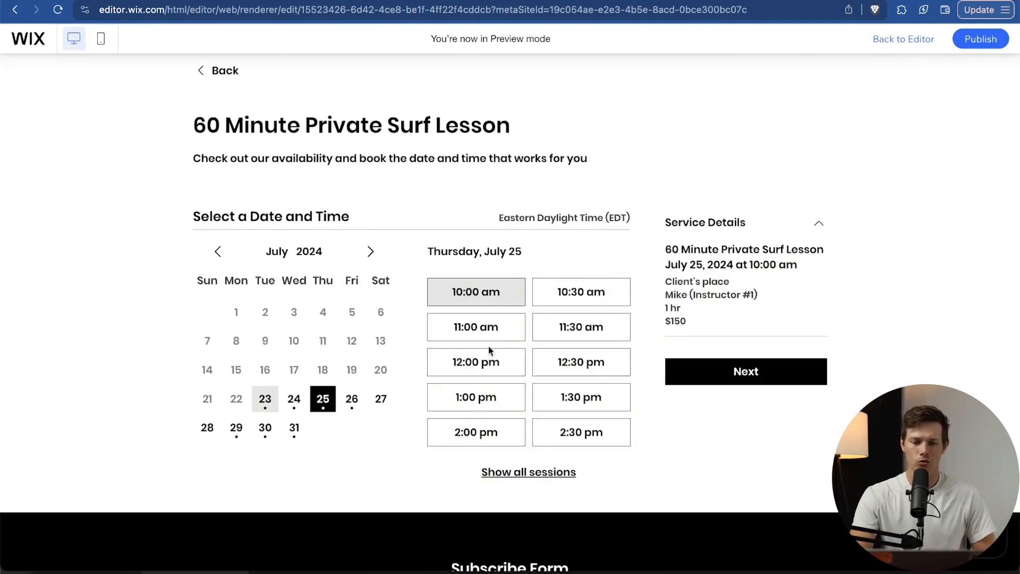
left_click(494, 366)
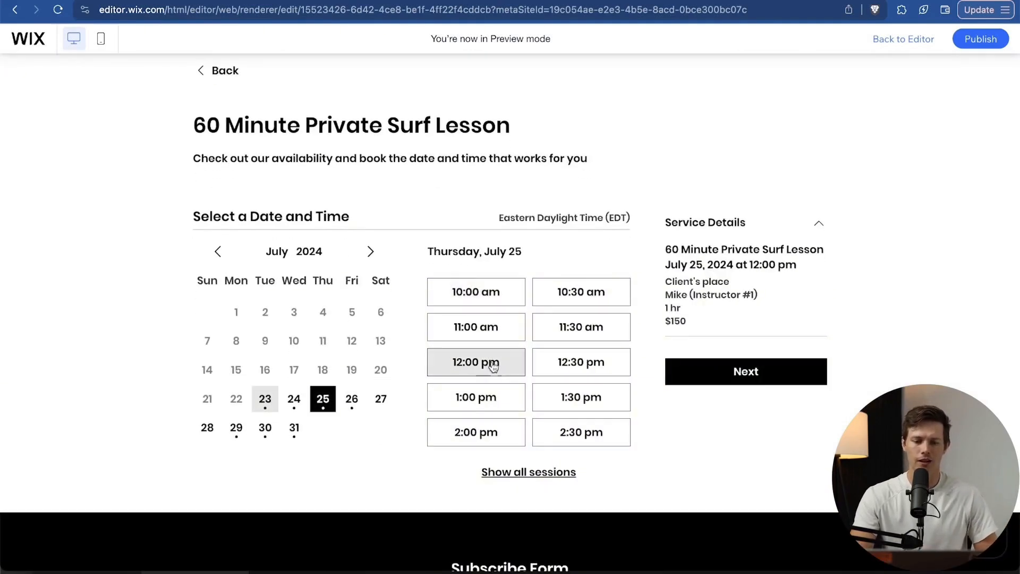
left_click(743, 375)
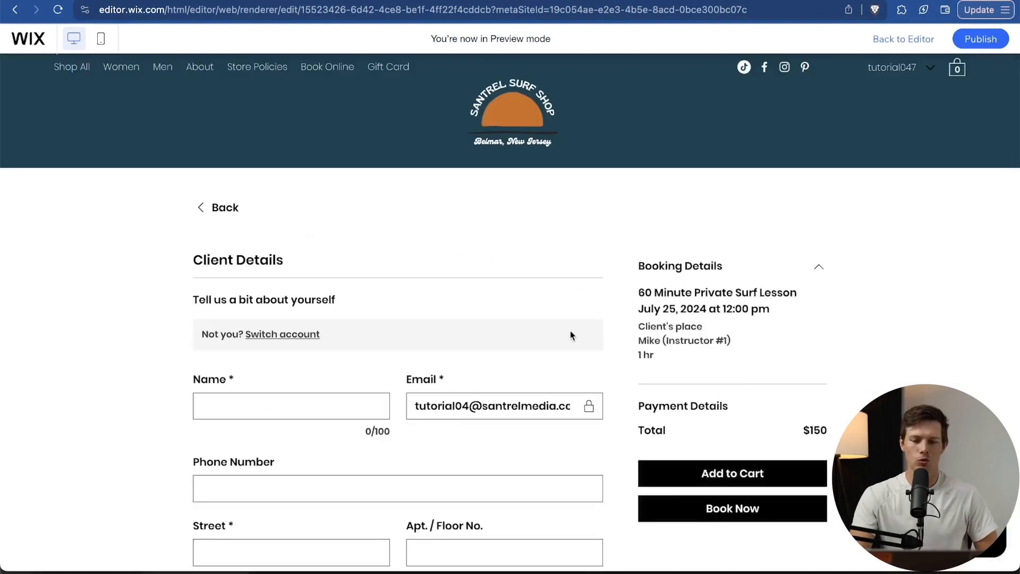
scroll(571, 335, "down", 2)
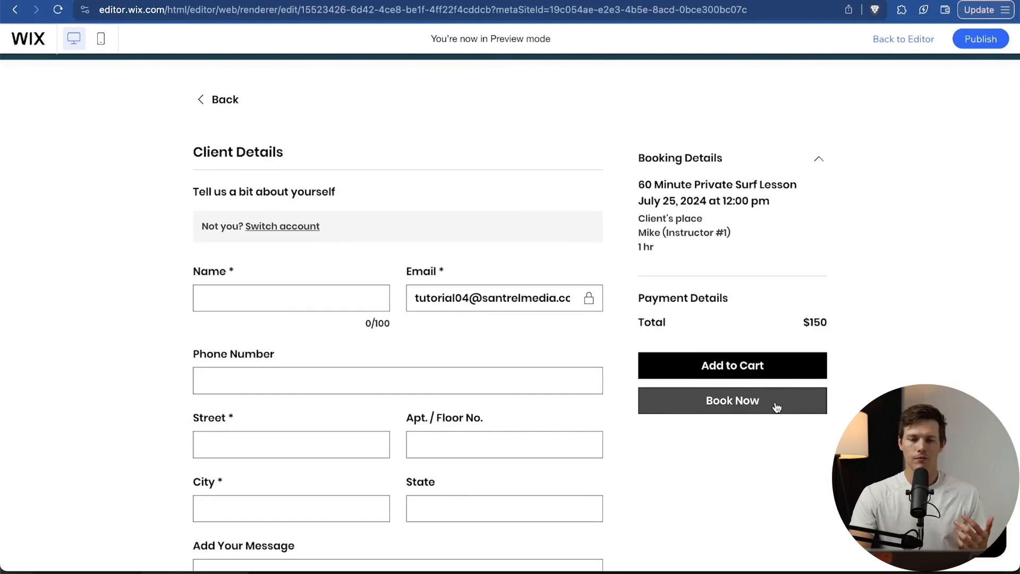
scroll(777, 407, "up", 2)
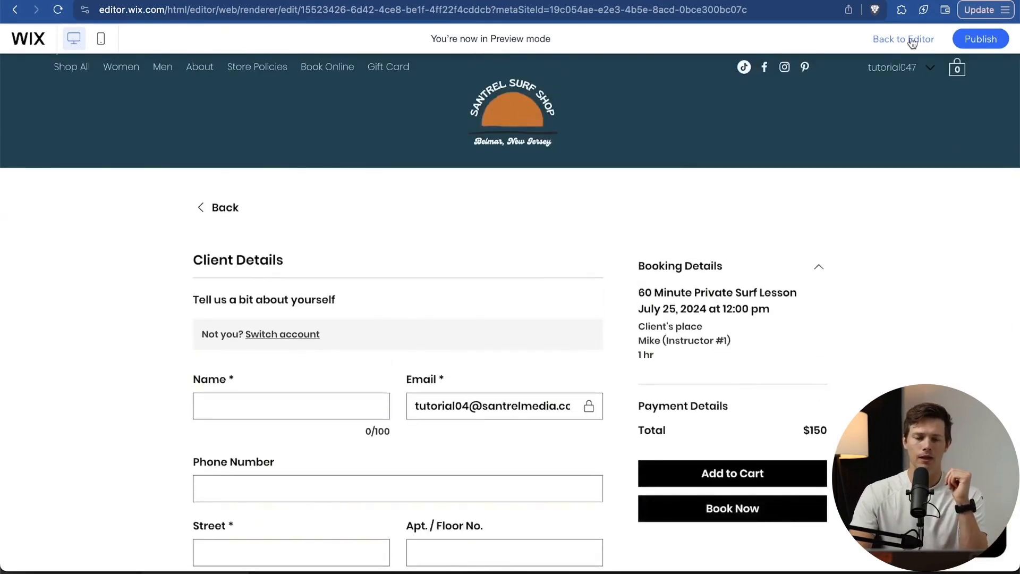
Leave preview and look over the Gift Card page in the editor.
left_click(912, 39)
left_click(50, 361)
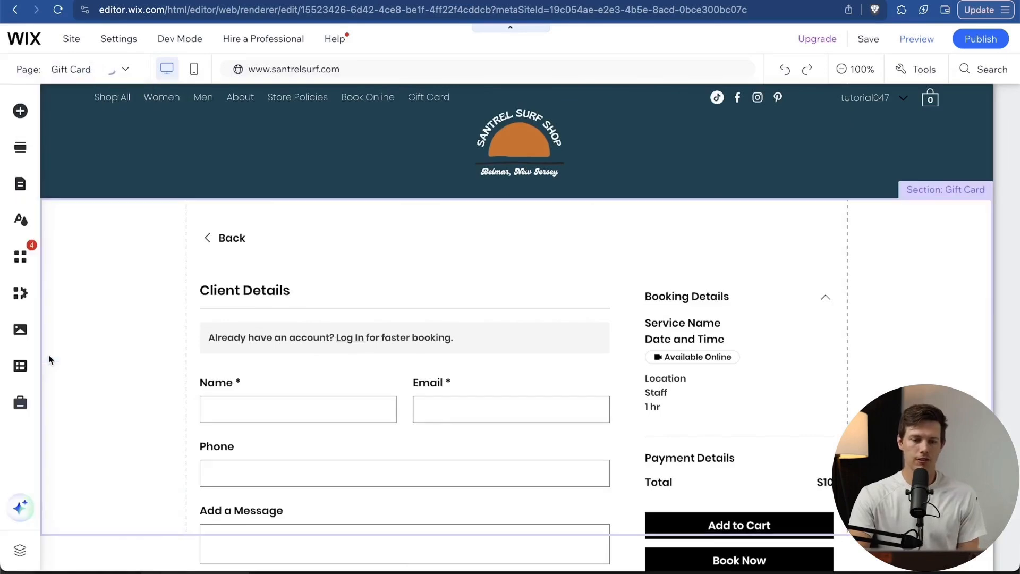
scroll(426, 324, "down", 2)
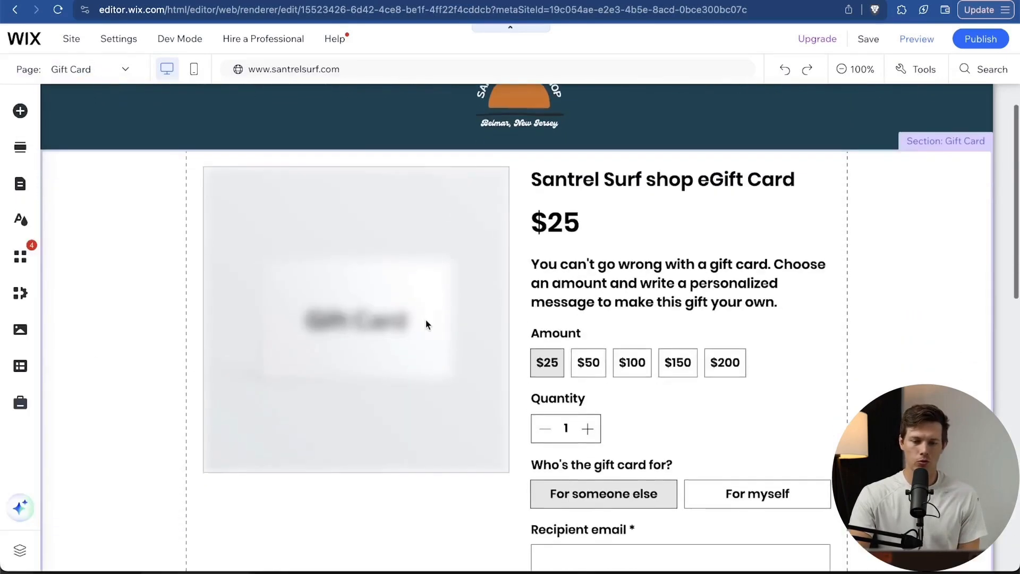
scroll(426, 321, "down", 3)
scroll(426, 320, "up", 5)
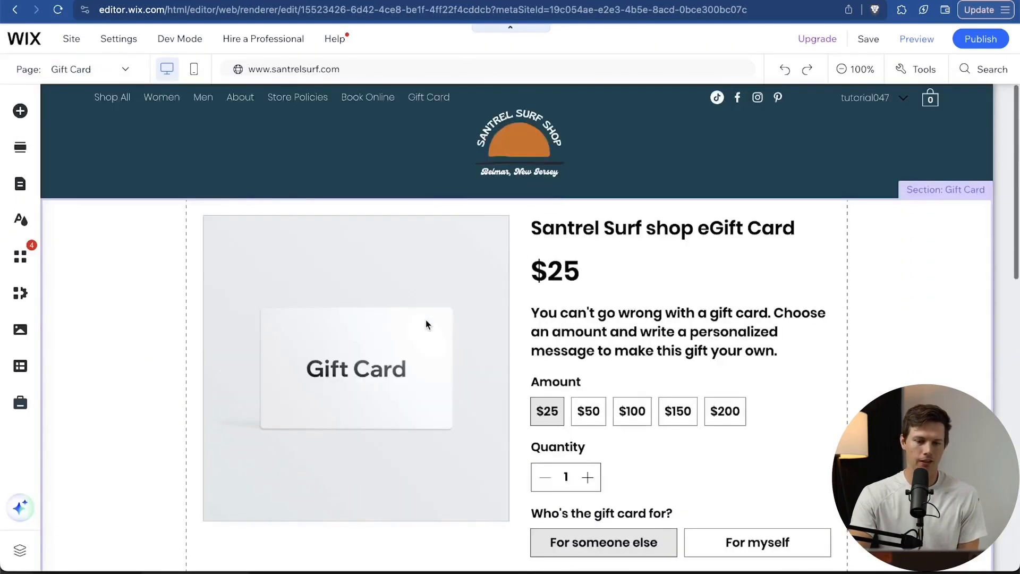
left_click(67, 39)
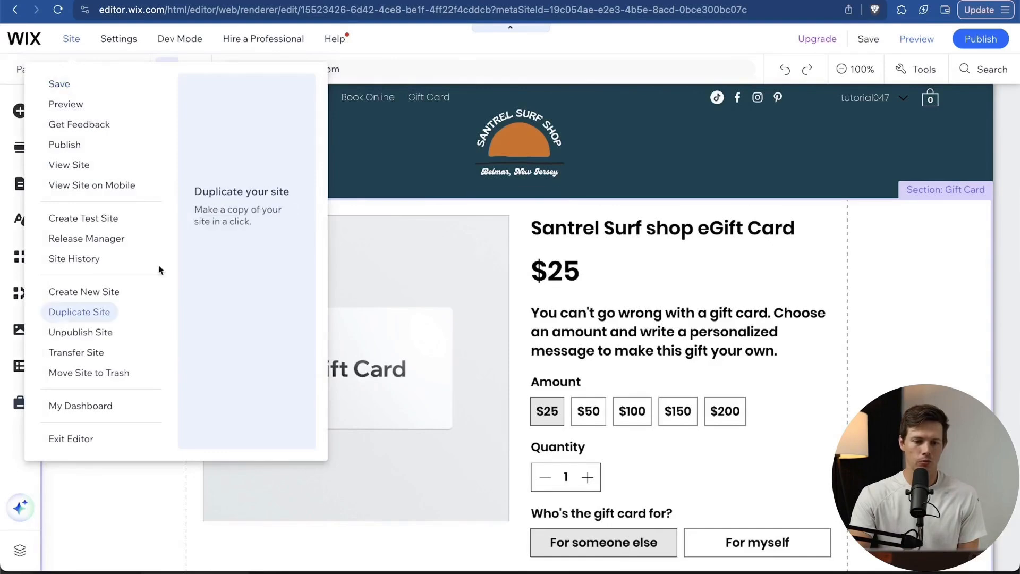
left_click(86, 503)
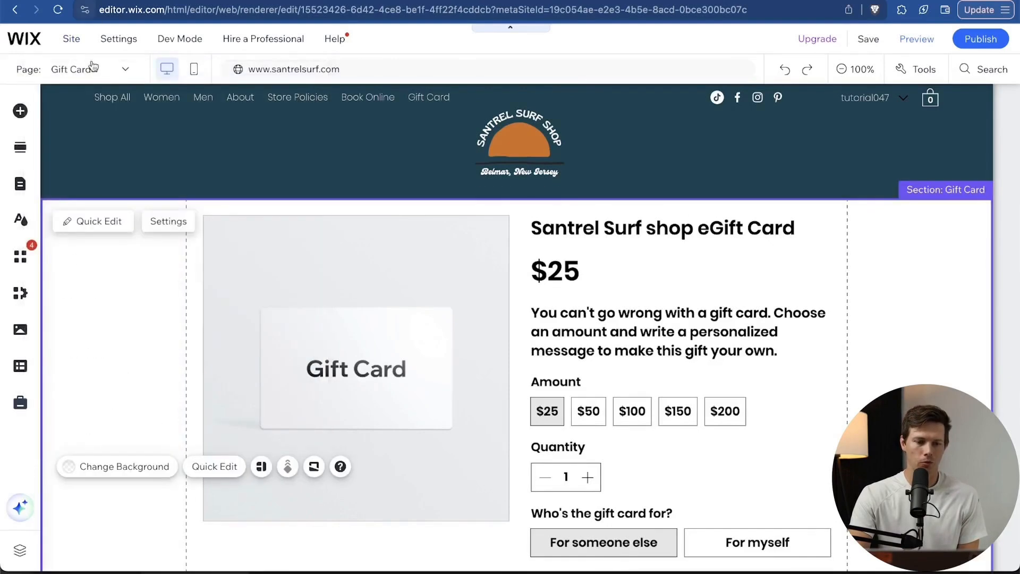
Switch to the Home page and select its header and Welcome To Santrel Surf Shop hero.
left_click(93, 67)
left_click(62, 135)
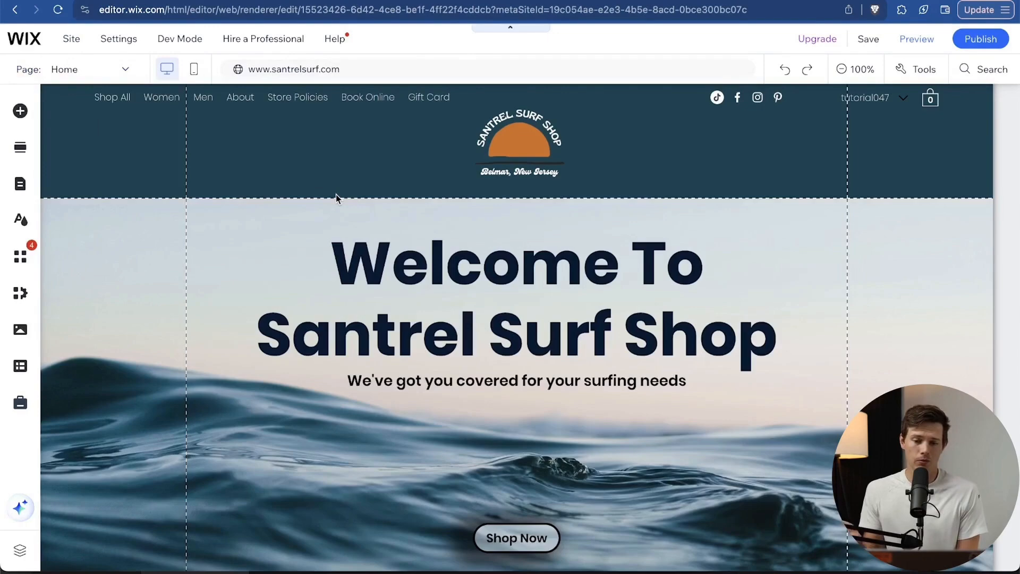
left_click(336, 196)
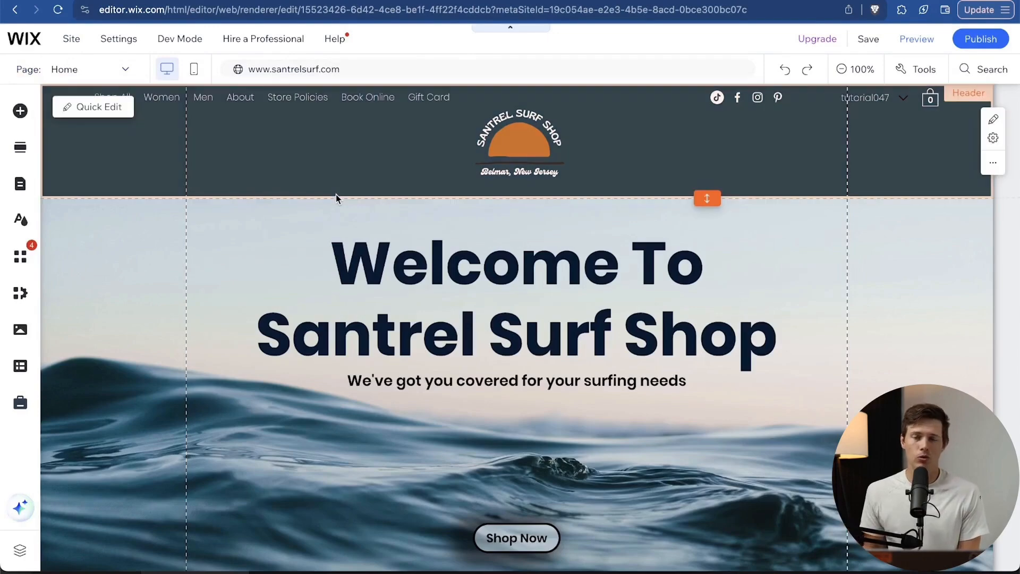
left_click(601, 243)
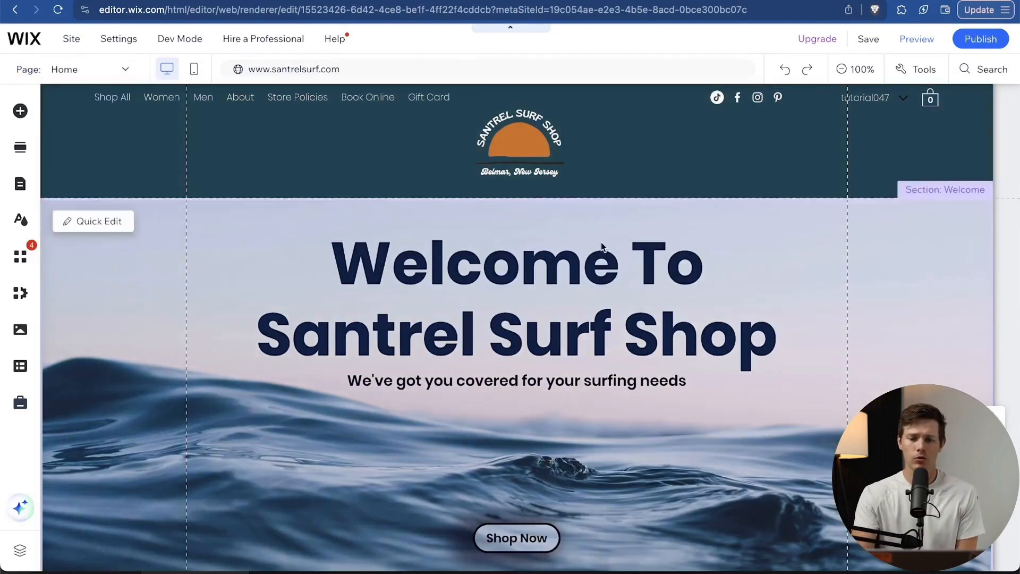
scroll(601, 243, "down", 4)
scroll(601, 241, "down", 5)
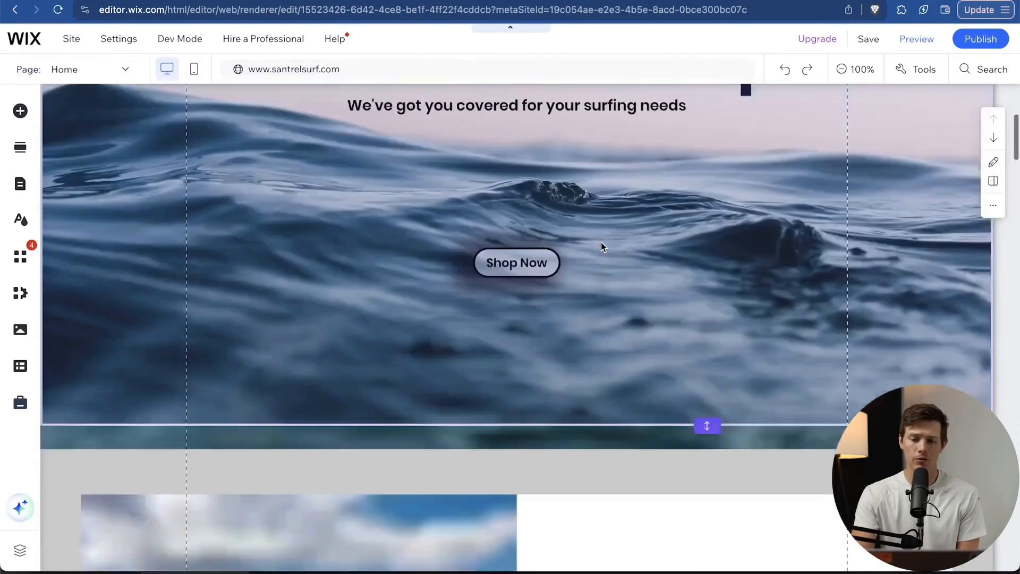